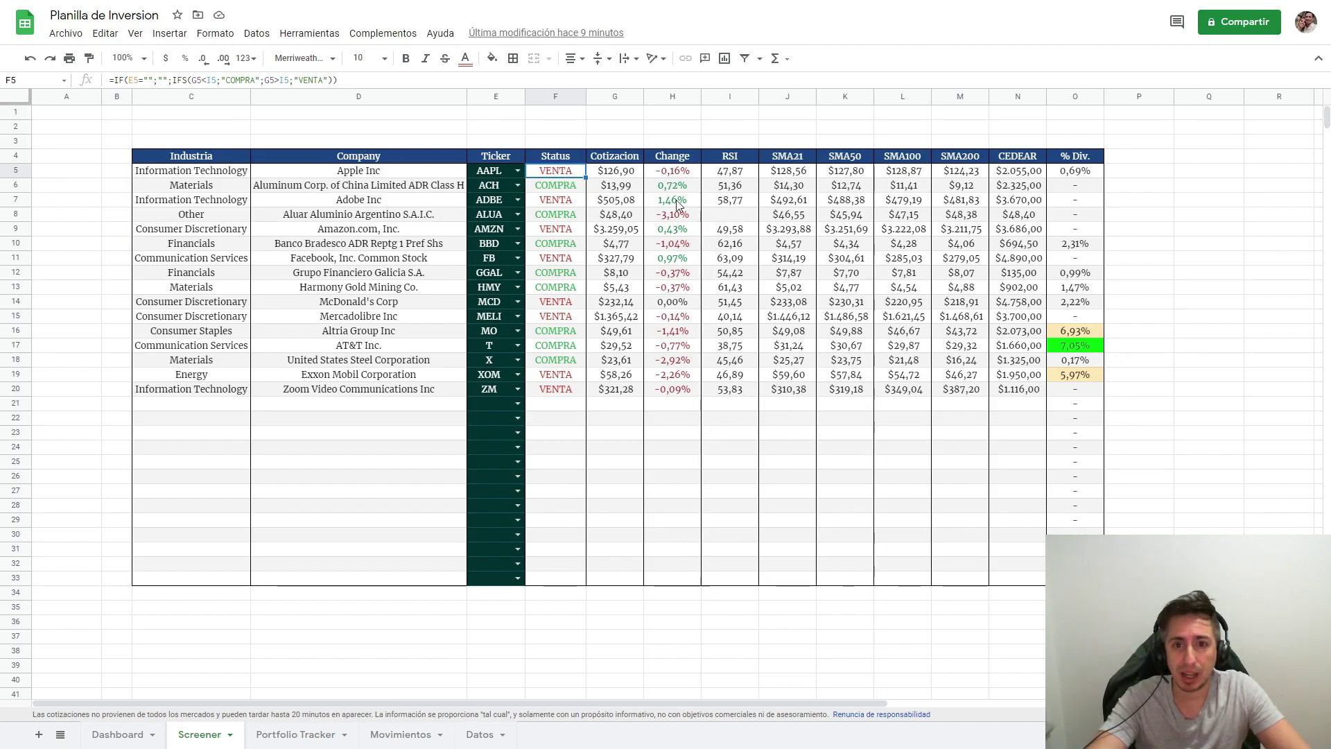
Review the RSI column, the Status formula in F5 and the price formula in G5.
left_click_drag(730, 126, 730, 433)
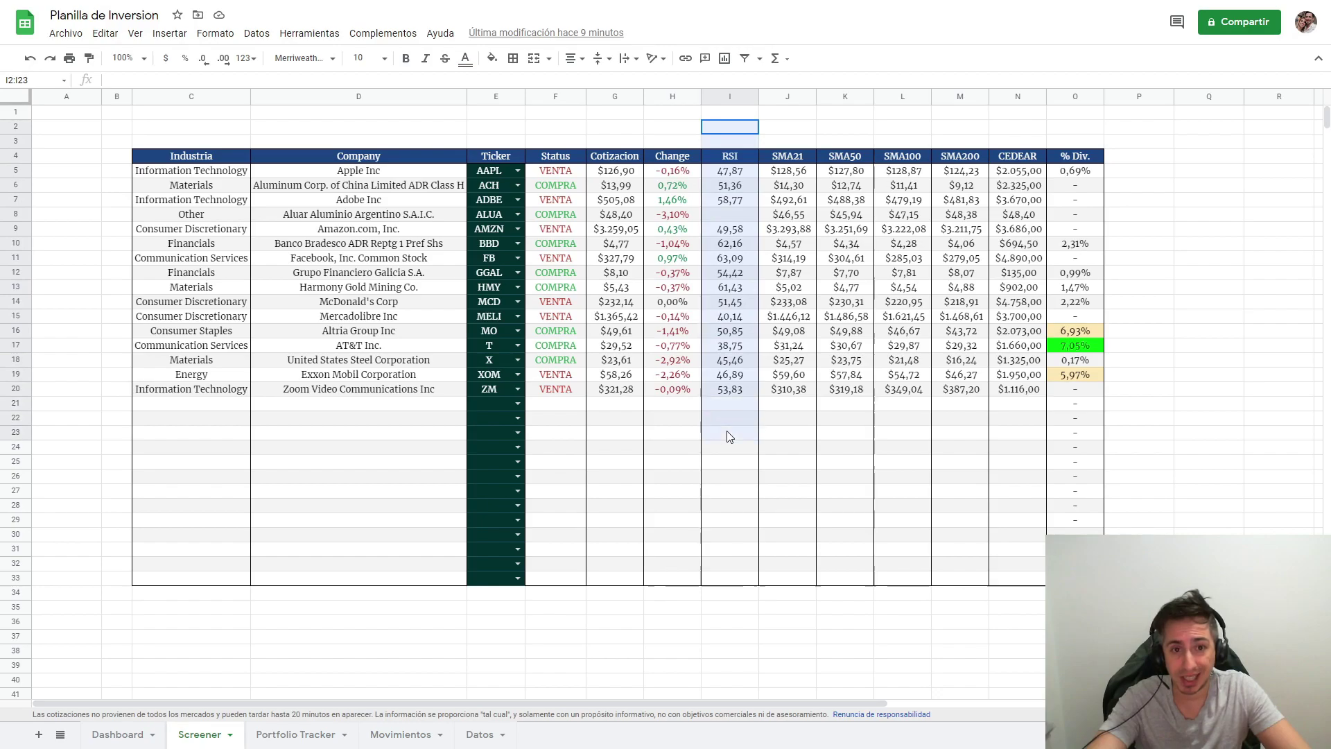
left_click(563, 174)
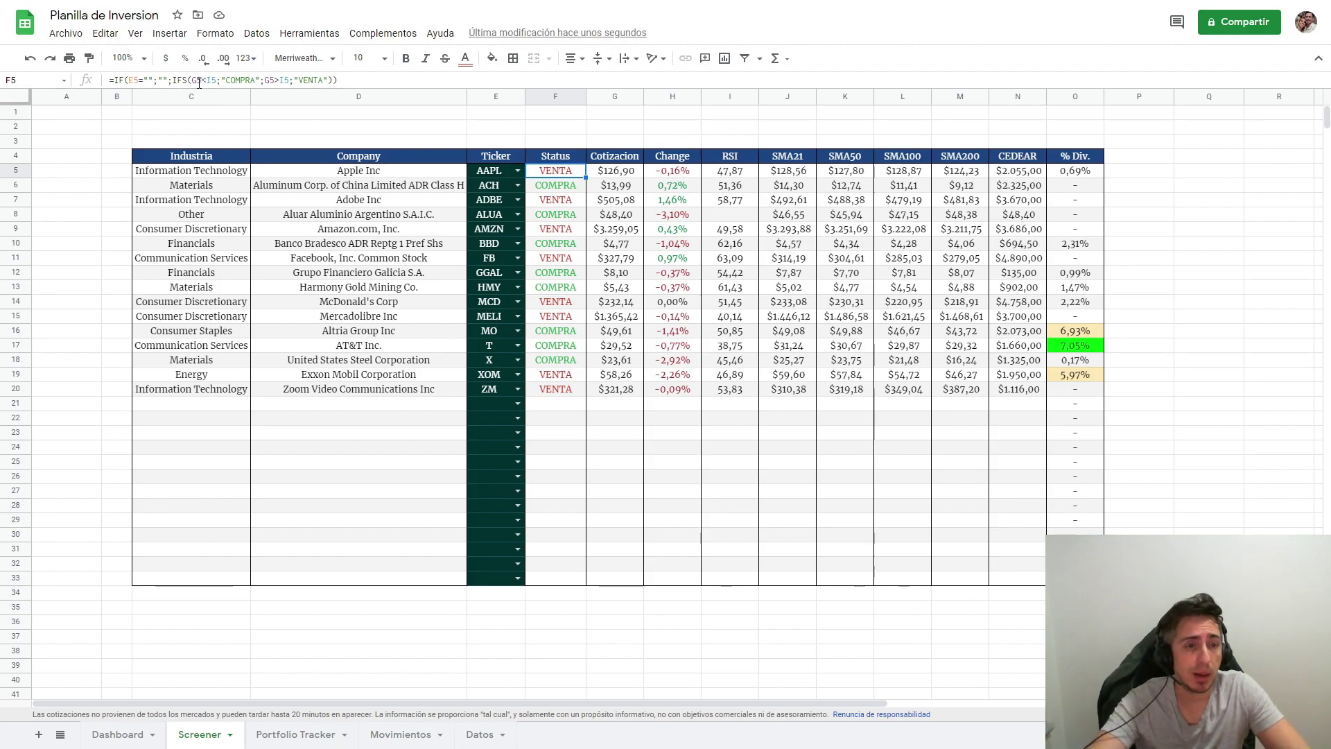
left_click(619, 175)
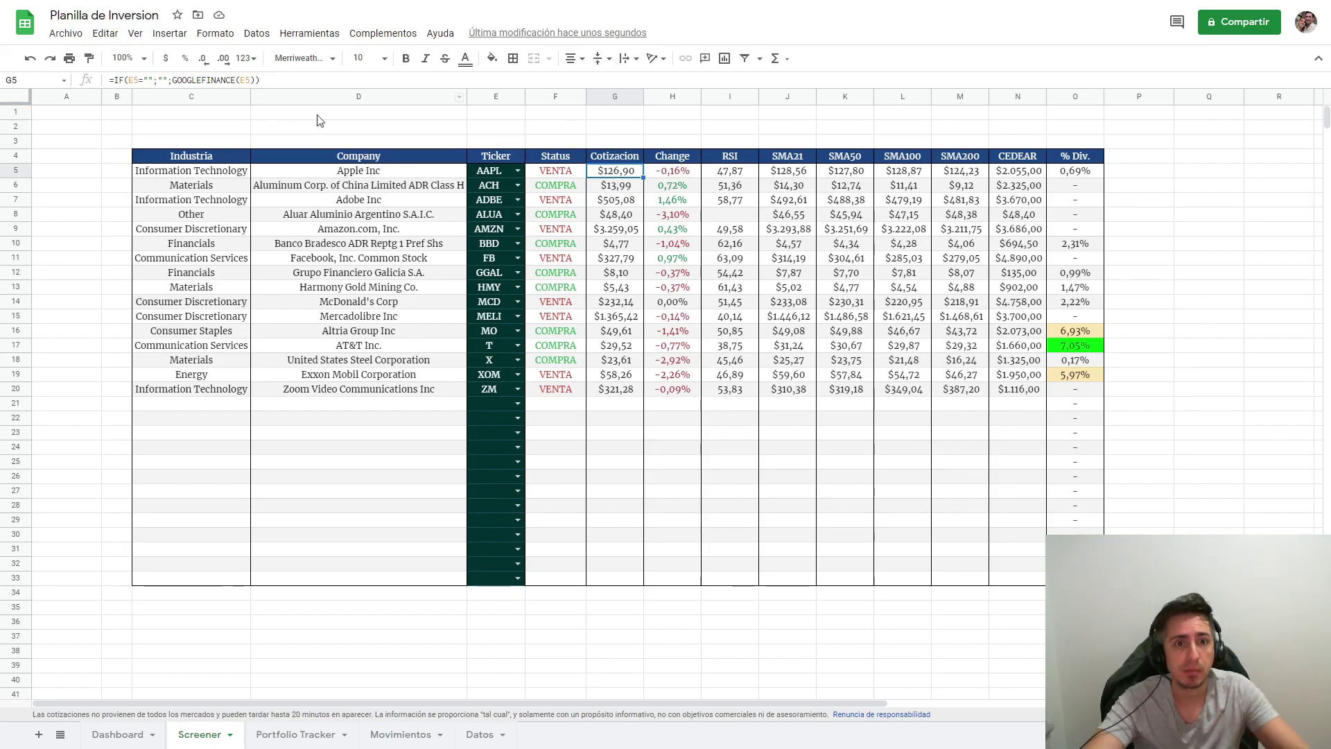
left_click(565, 175)
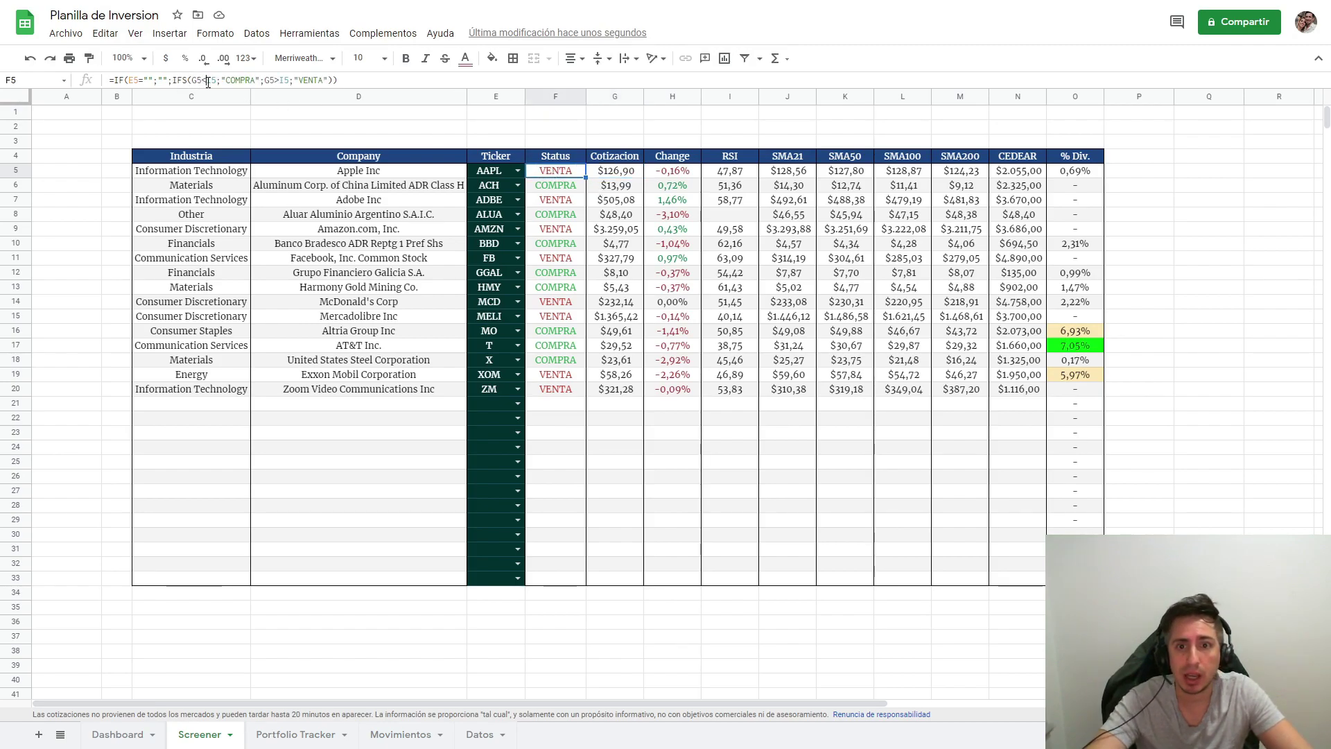
Change F5's first IFS condition to G5>J5 so it returns COMPRA.
left_click(208, 82)
left_click(208, 81)
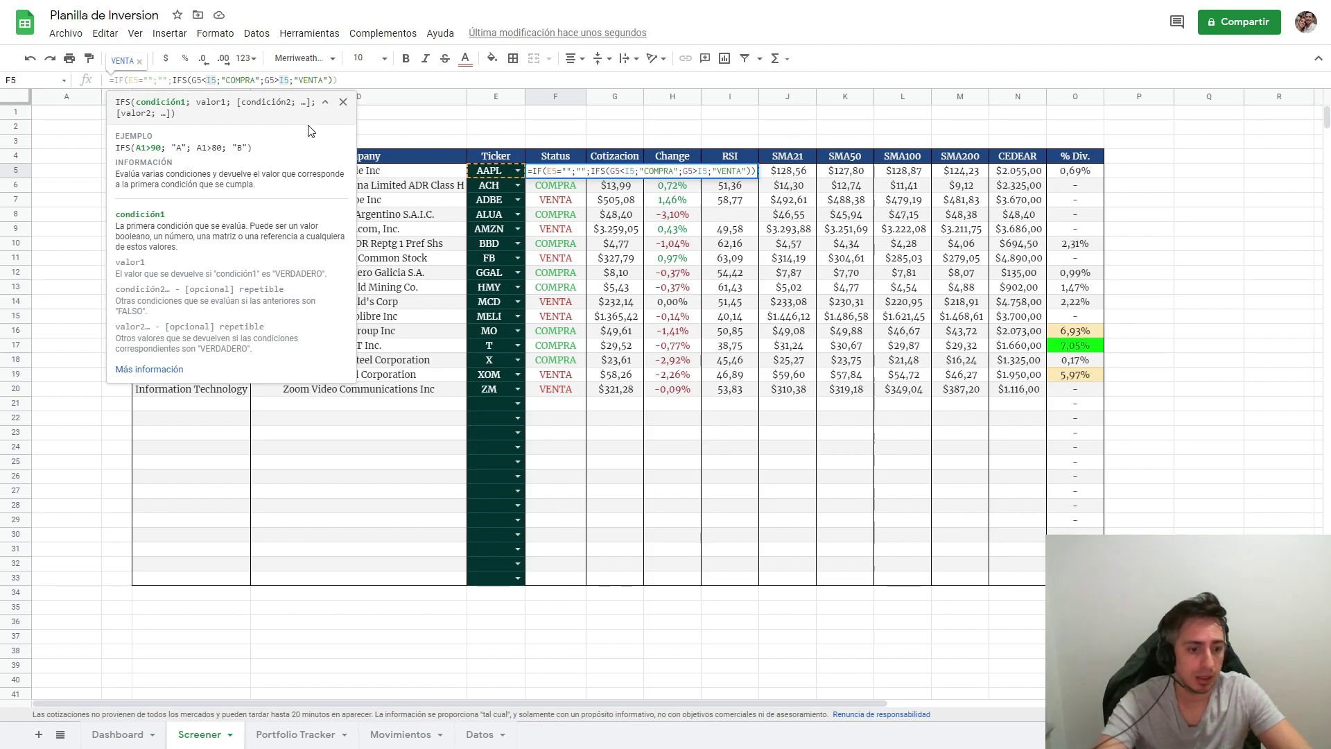
type("J")
key("Delete")
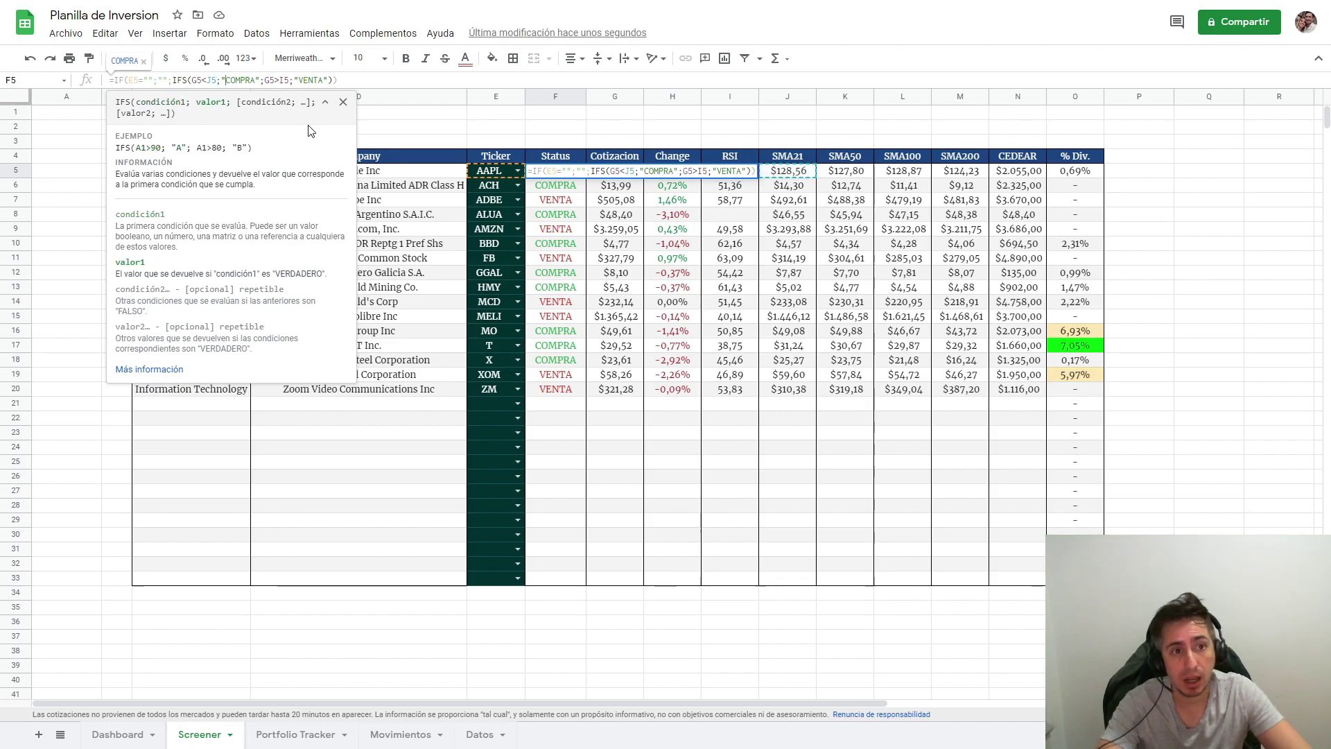
key("Delete")
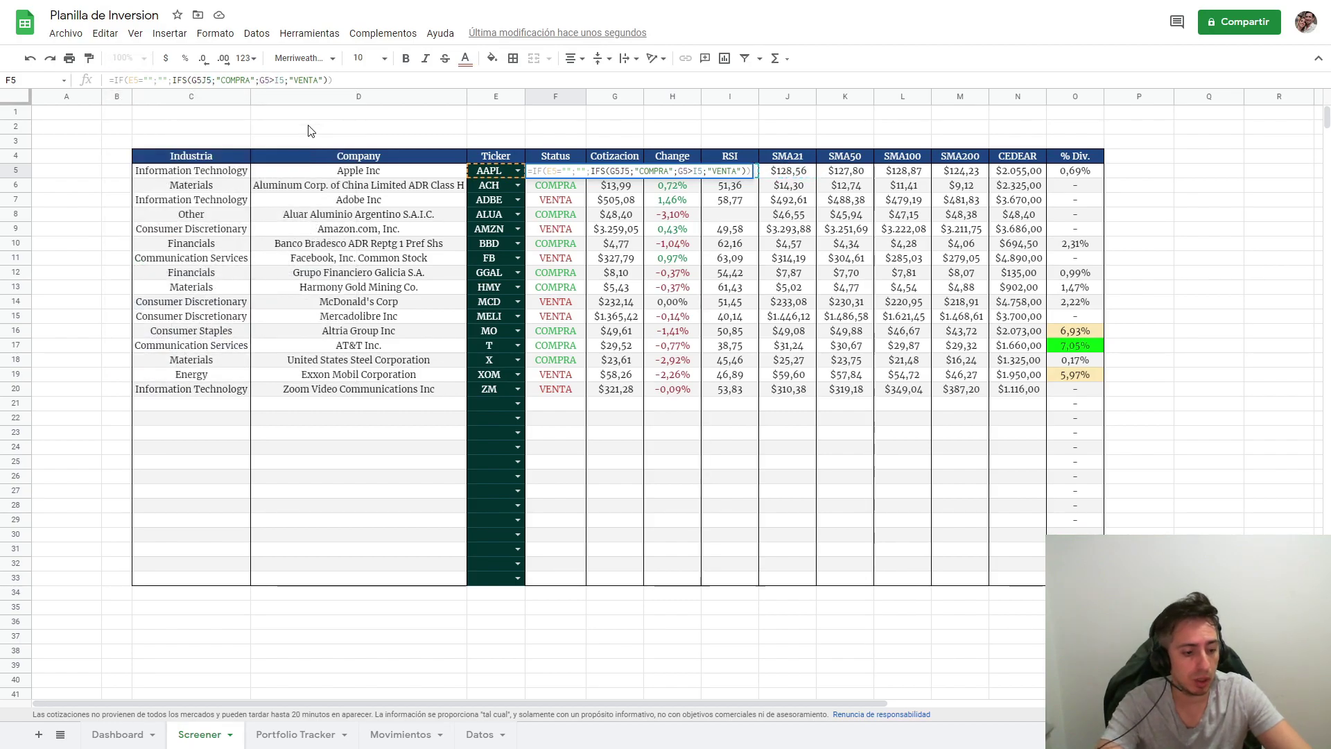
type(">")
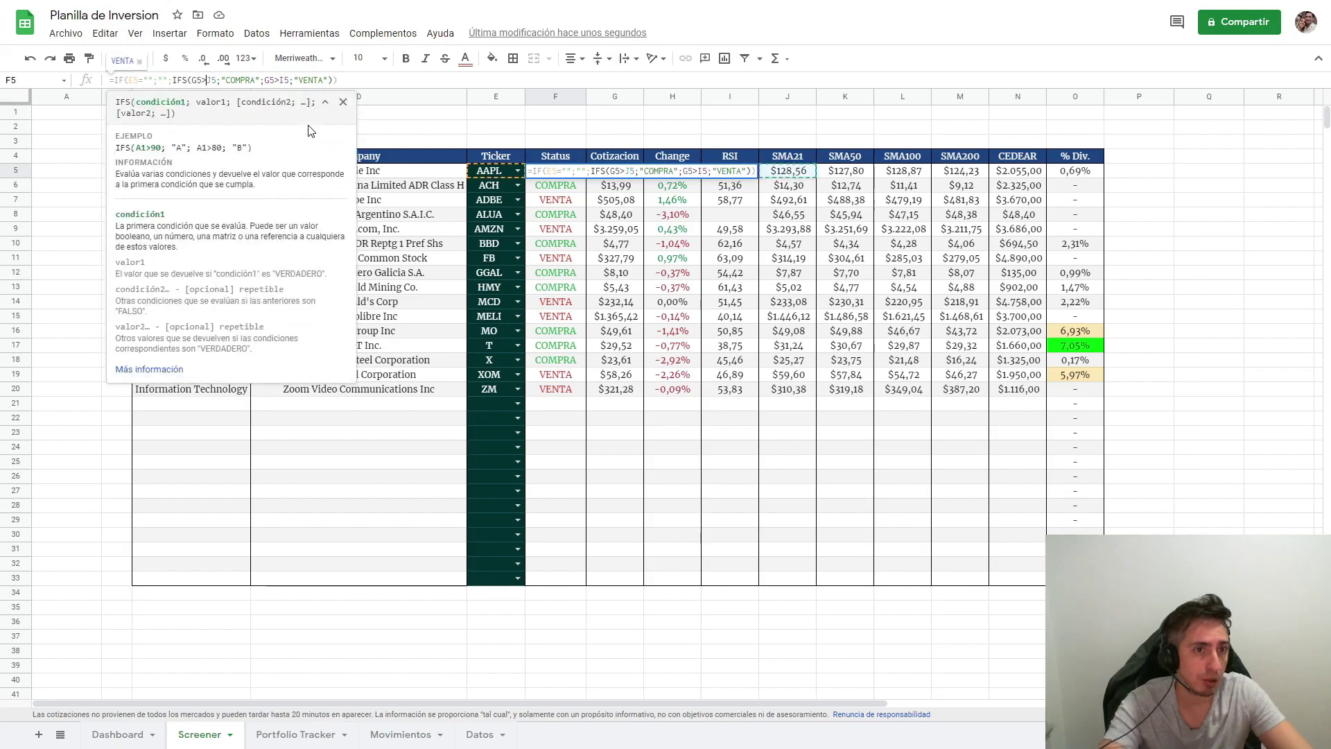
Change the second condition to G5<J5 returning VENTA, and confirm the formula.
key("Right")
key("Right")
key("Right")
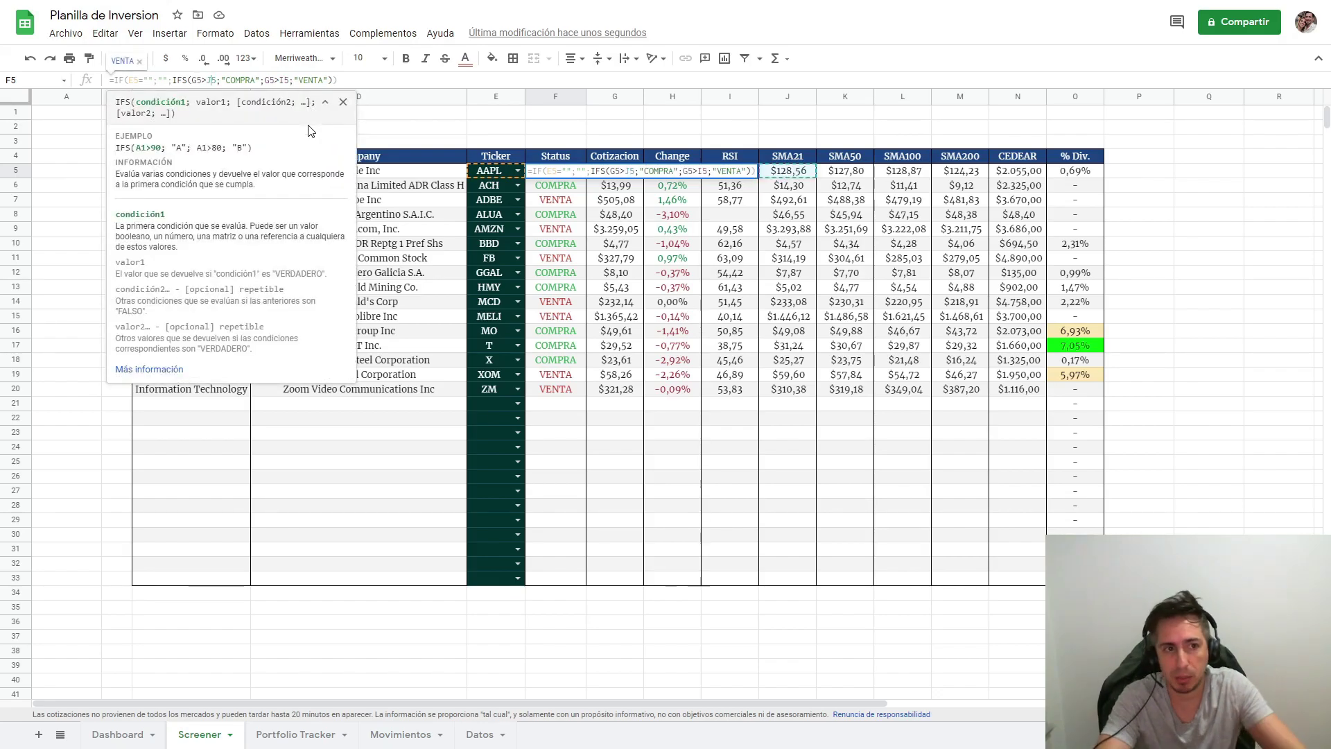
key("Right")
key("Right")
key("Right")
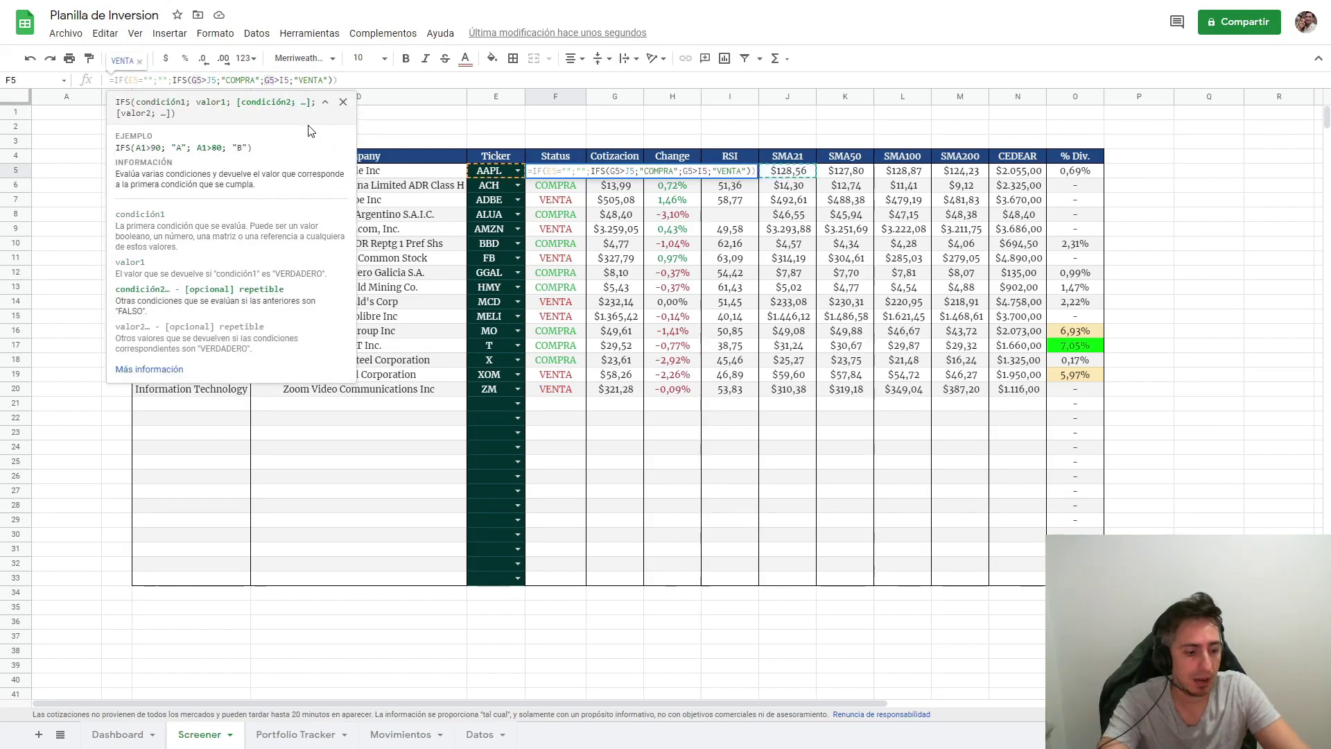
key("Delete")
type("<")
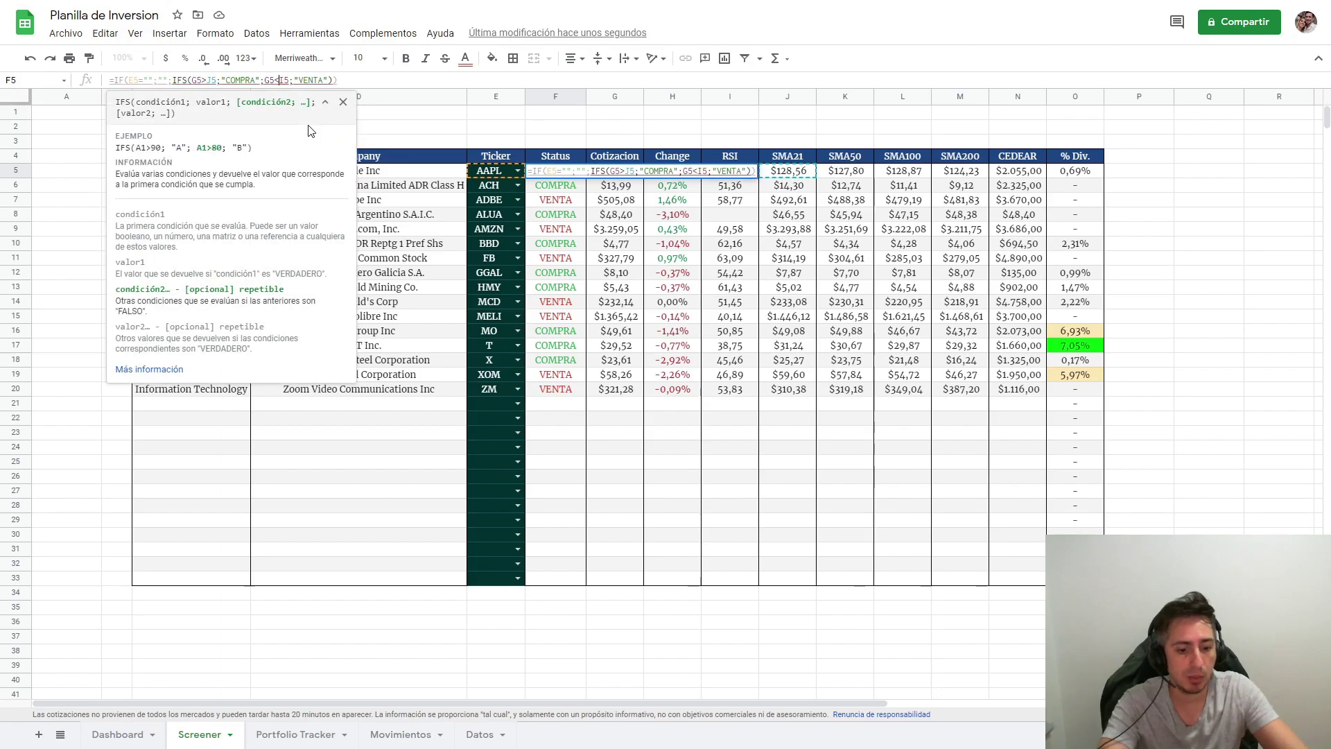
key("Delete")
type("J")
key("Return")
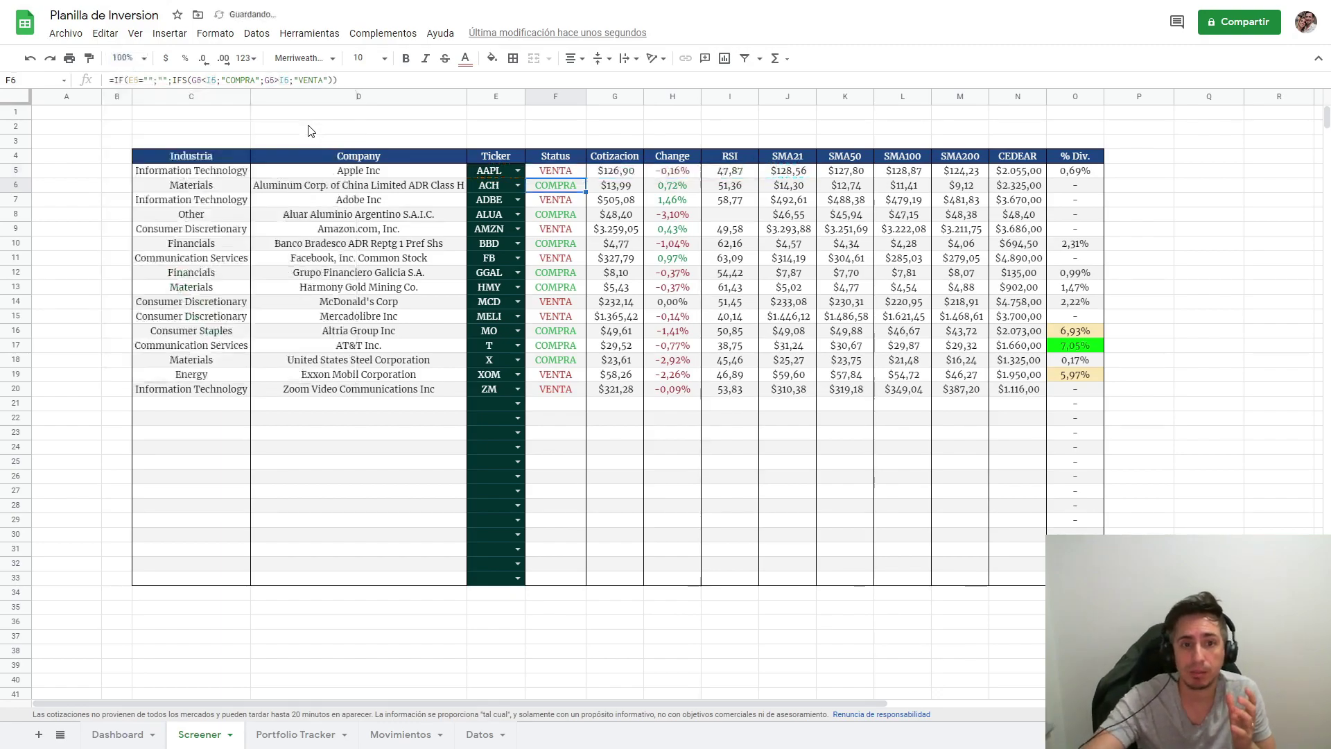
left_click(577, 172)
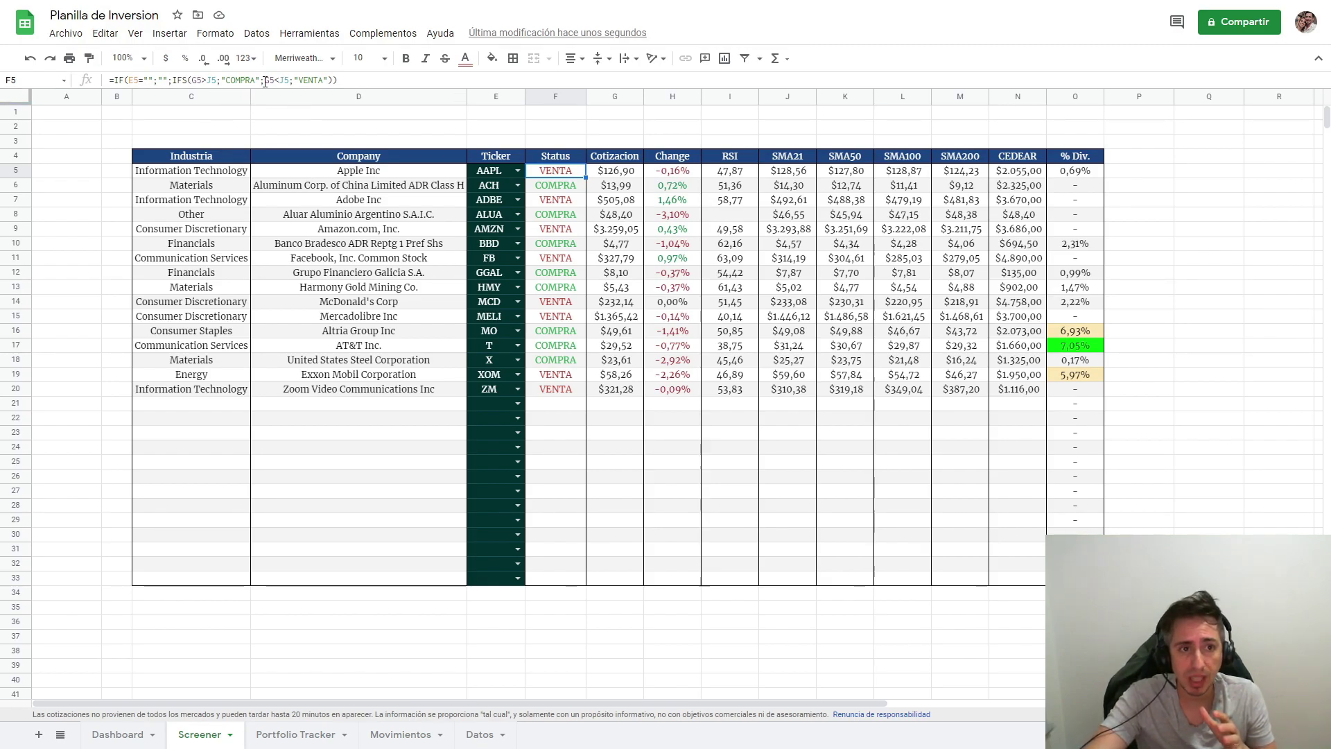
Review the COMPRA and VENTA conditions in F5's IFS formula, leaving it unchanged.
left_click_drag(265, 82, 328, 81)
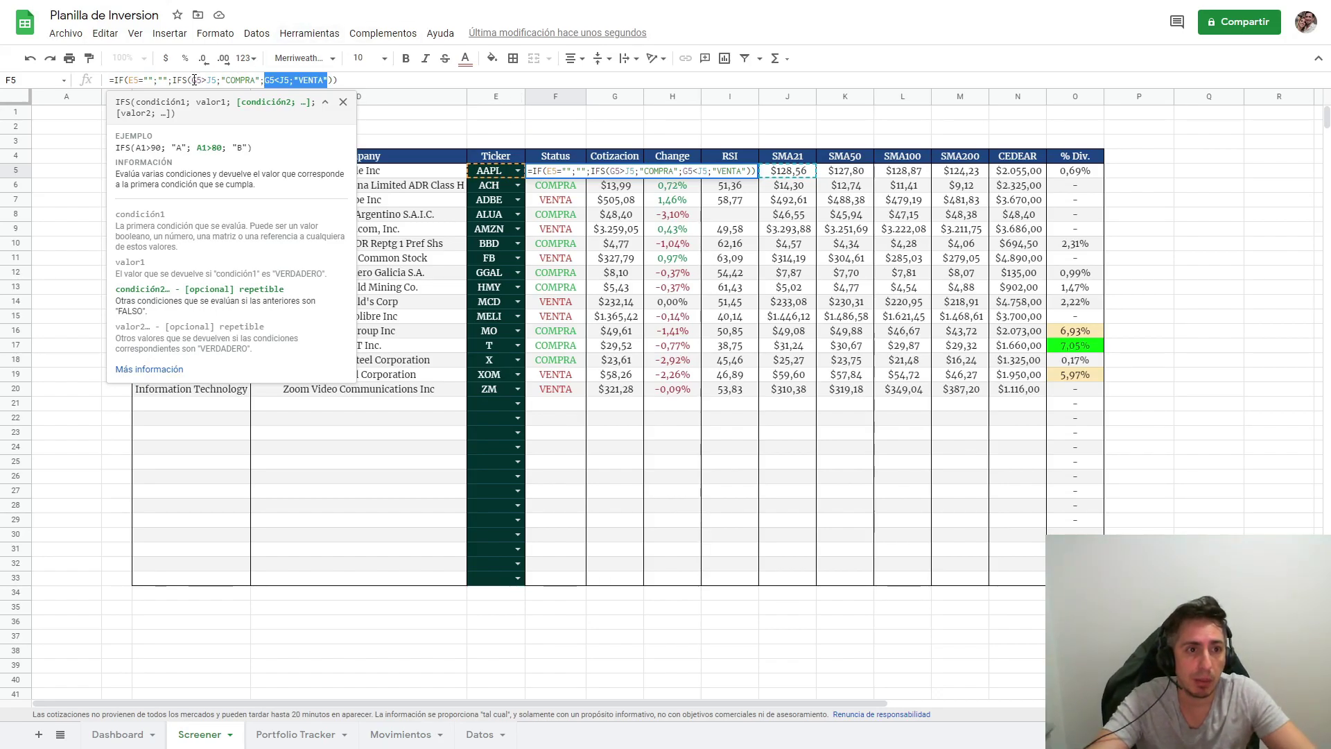
left_click(220, 80)
left_click_drag(192, 80, 254, 80)
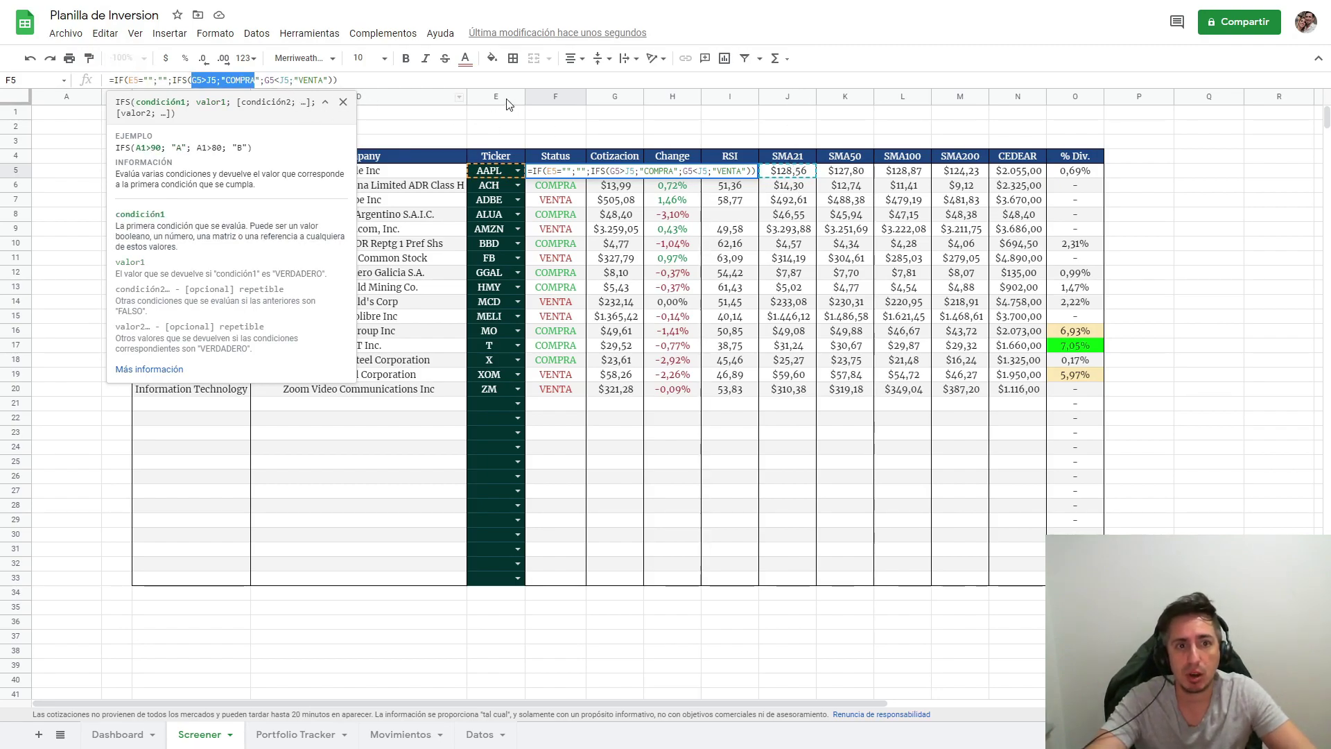
key("Escape")
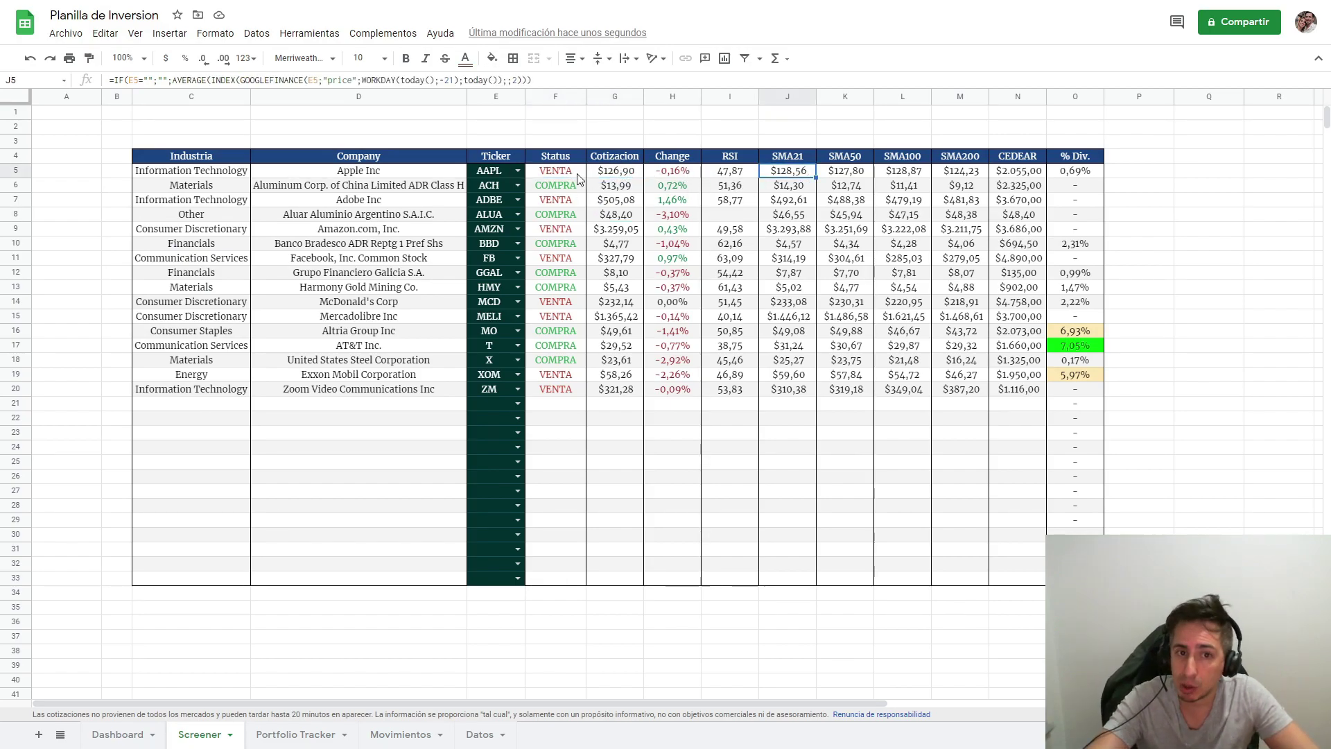
left_click_drag(586, 176, 570, 574)
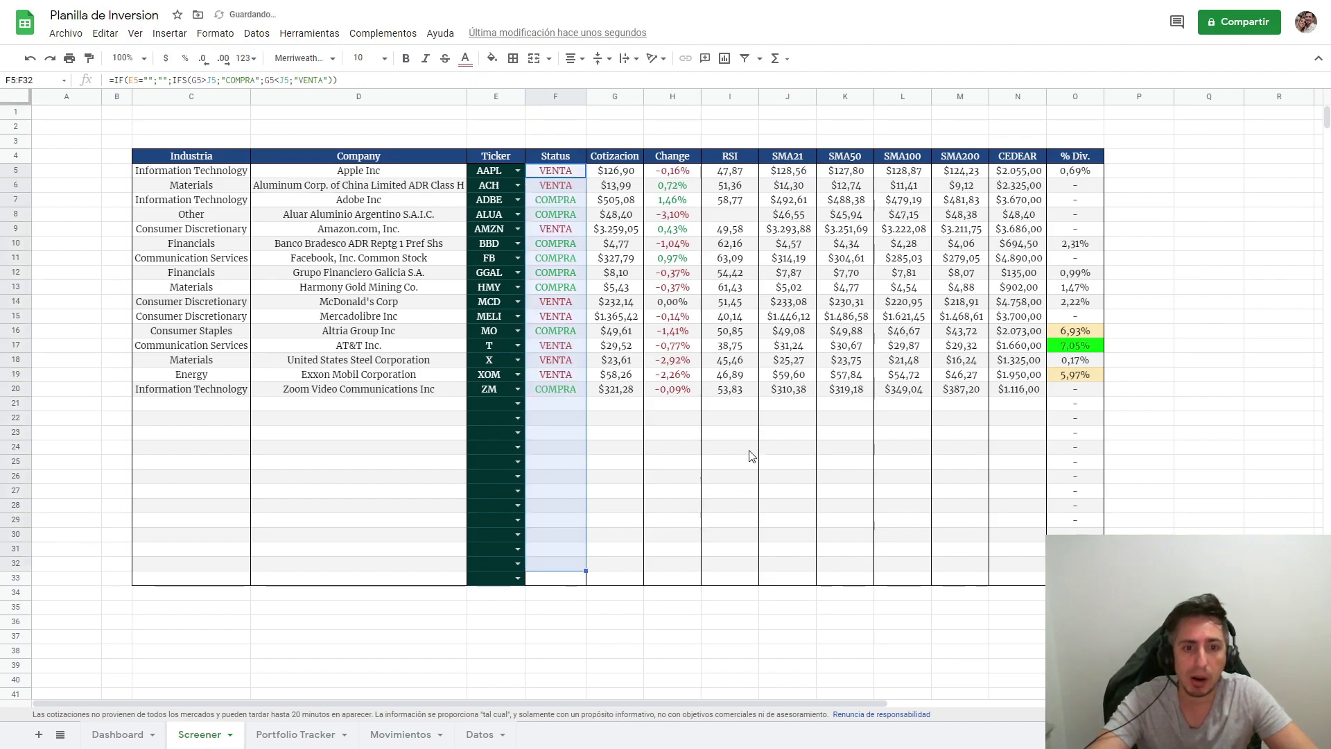
left_click(750, 453)
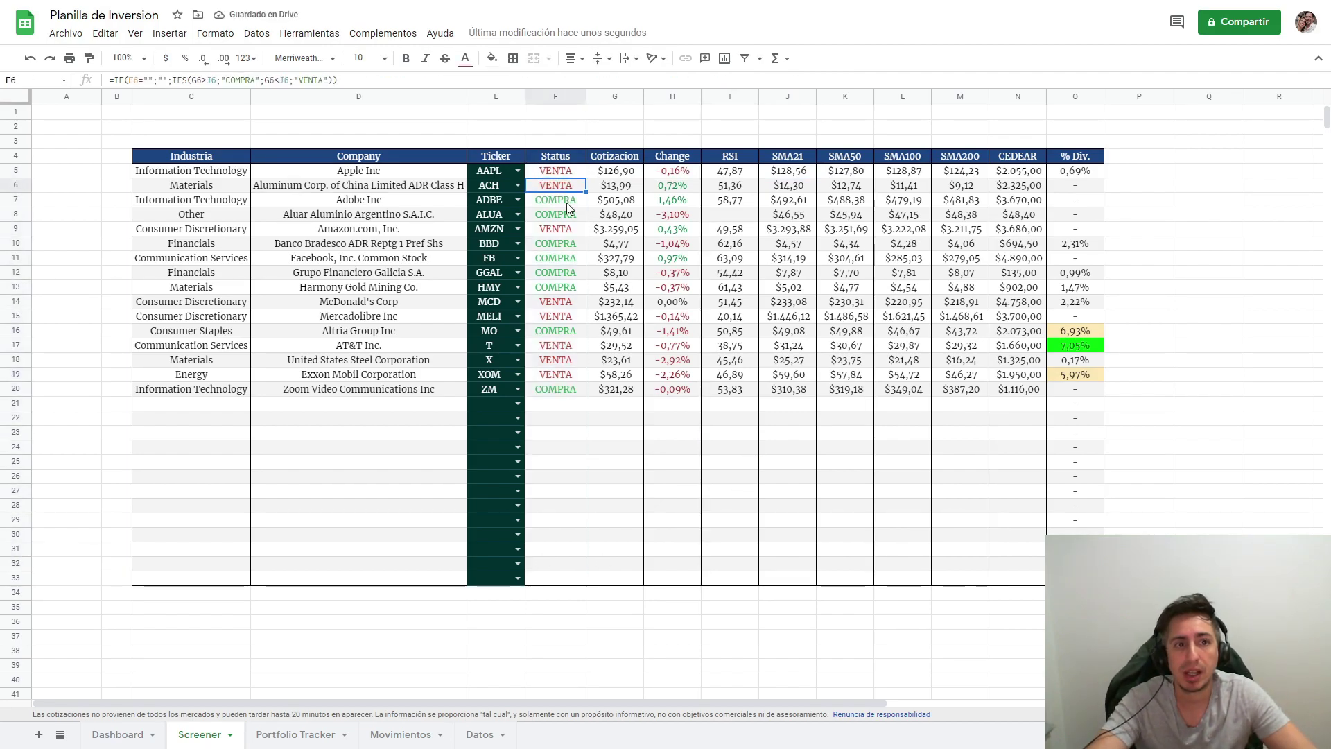
left_click(560, 239)
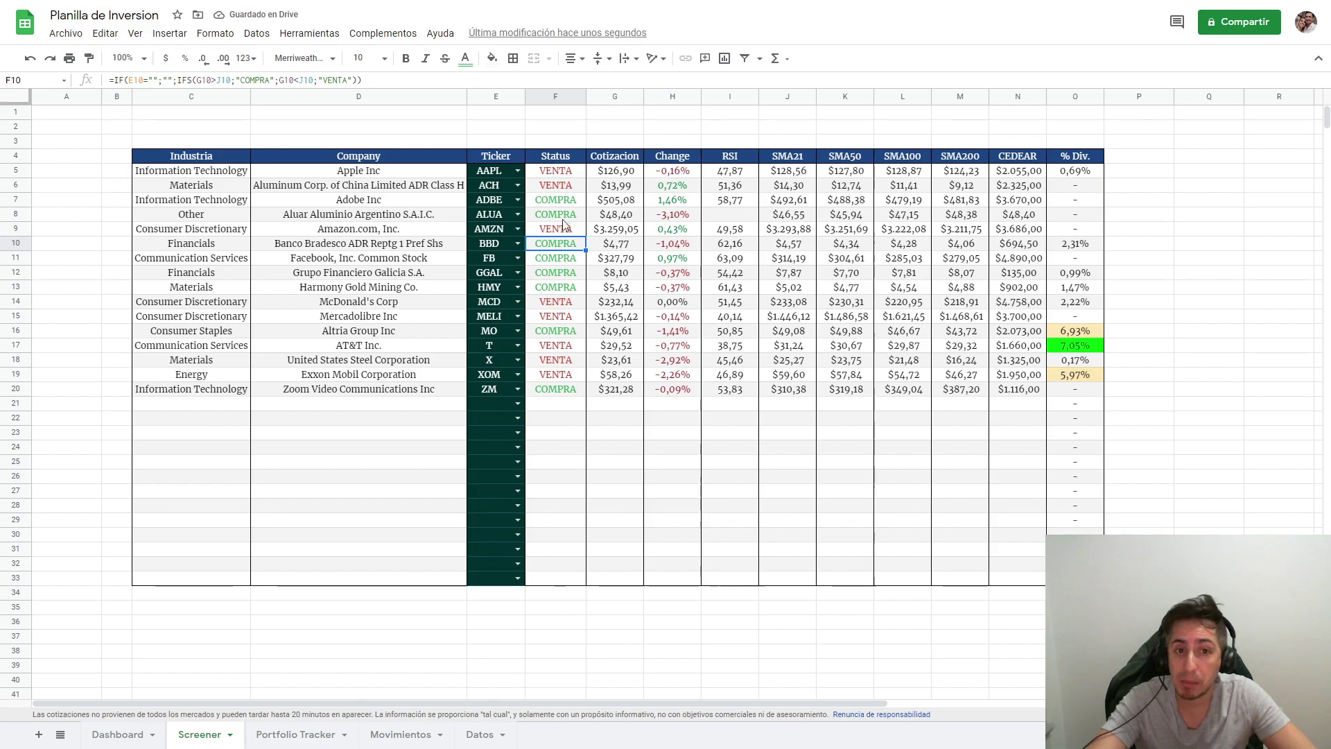
left_click(564, 201)
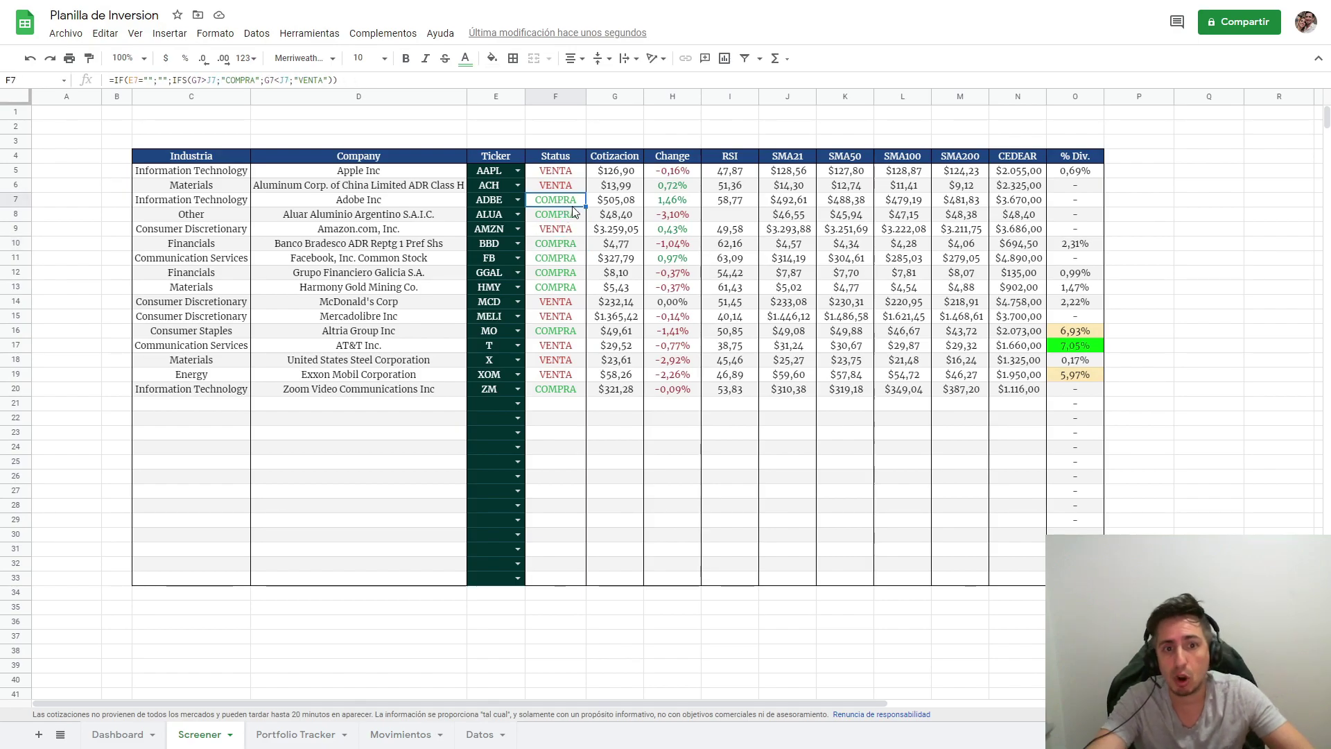
left_click(567, 244)
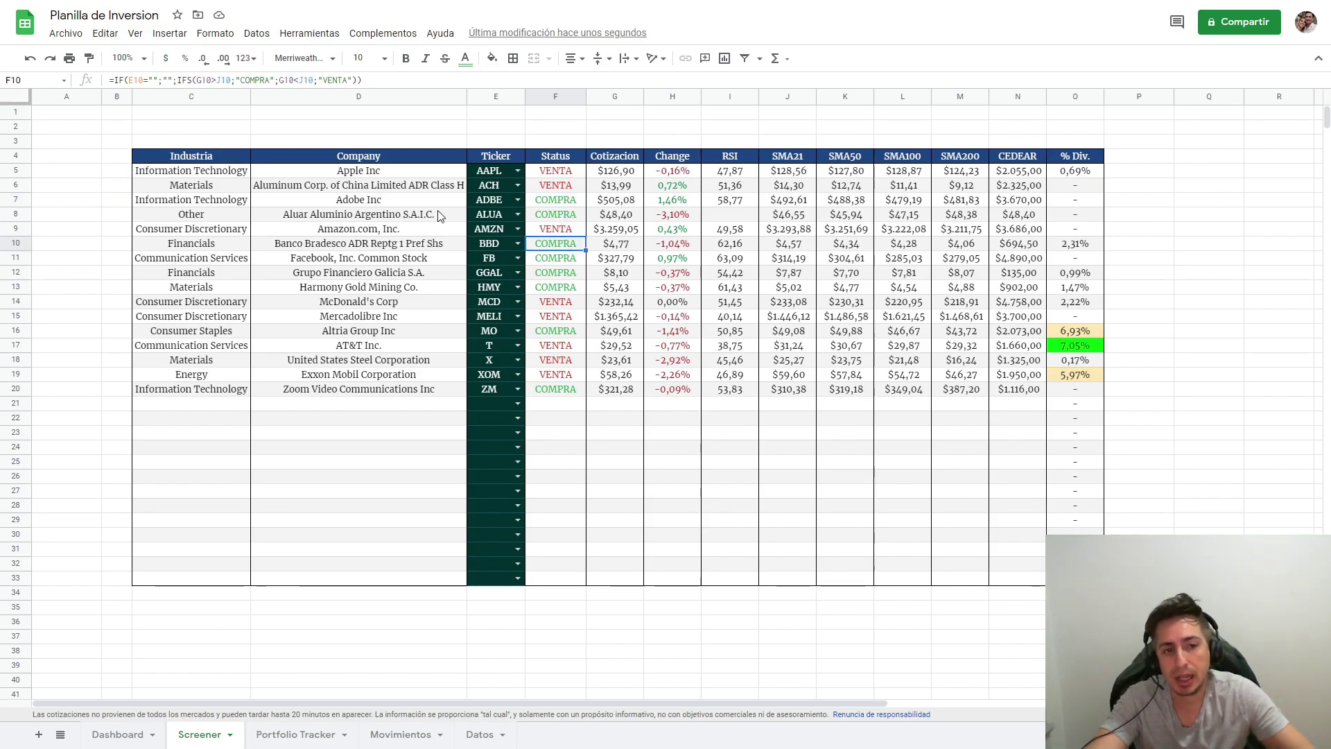
left_click(559, 277)
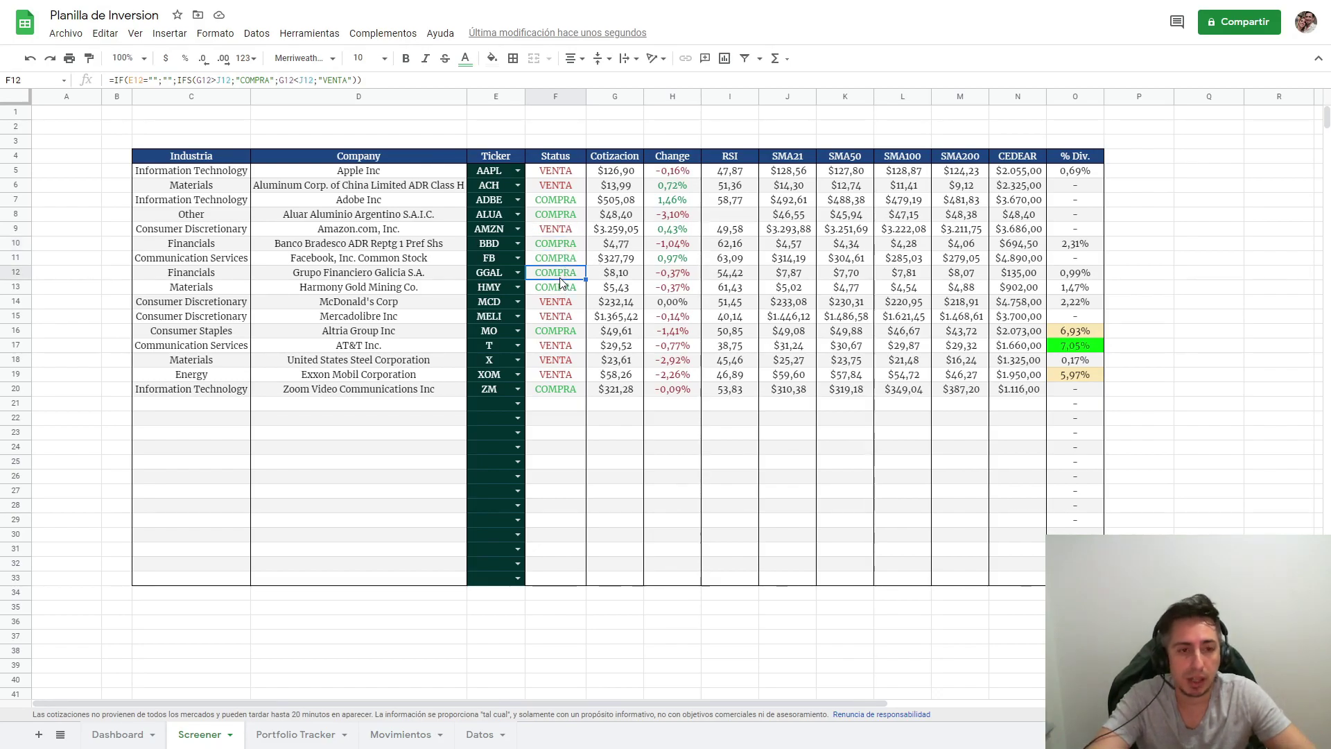
left_click(566, 290)
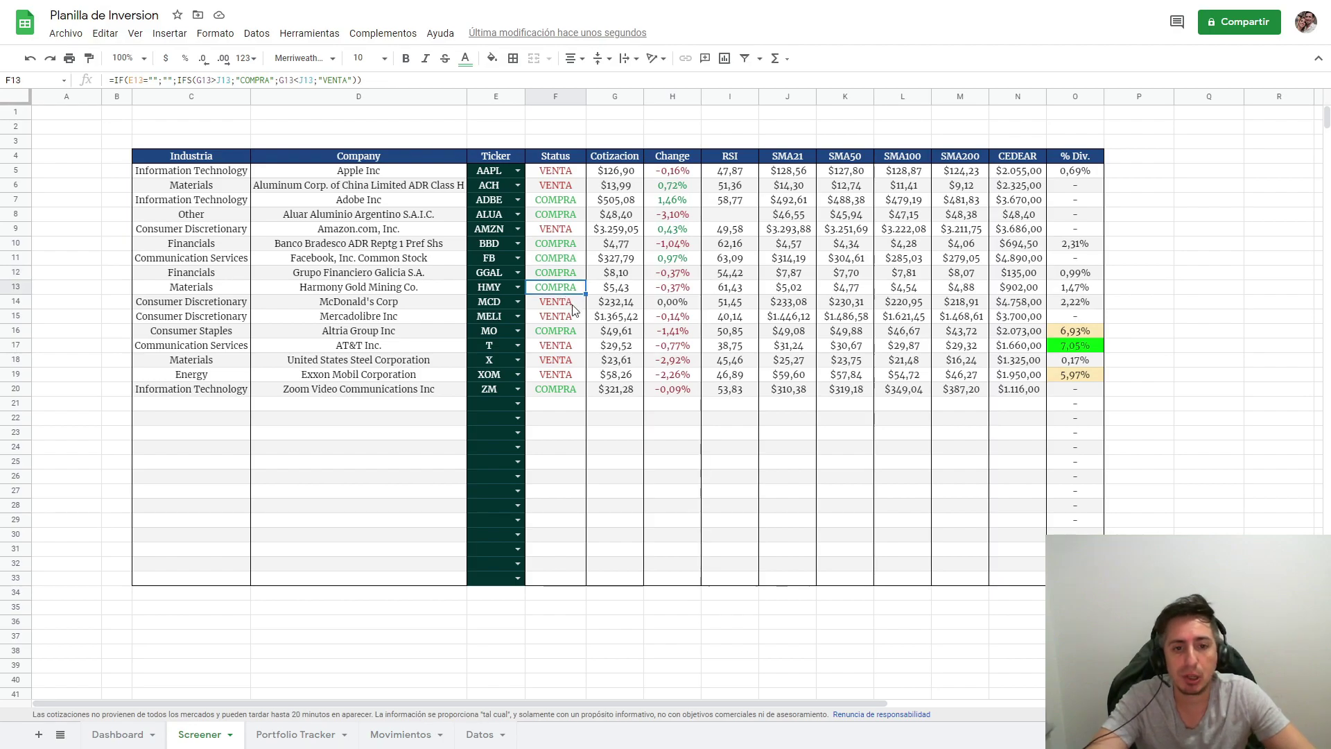
left_click(566, 331)
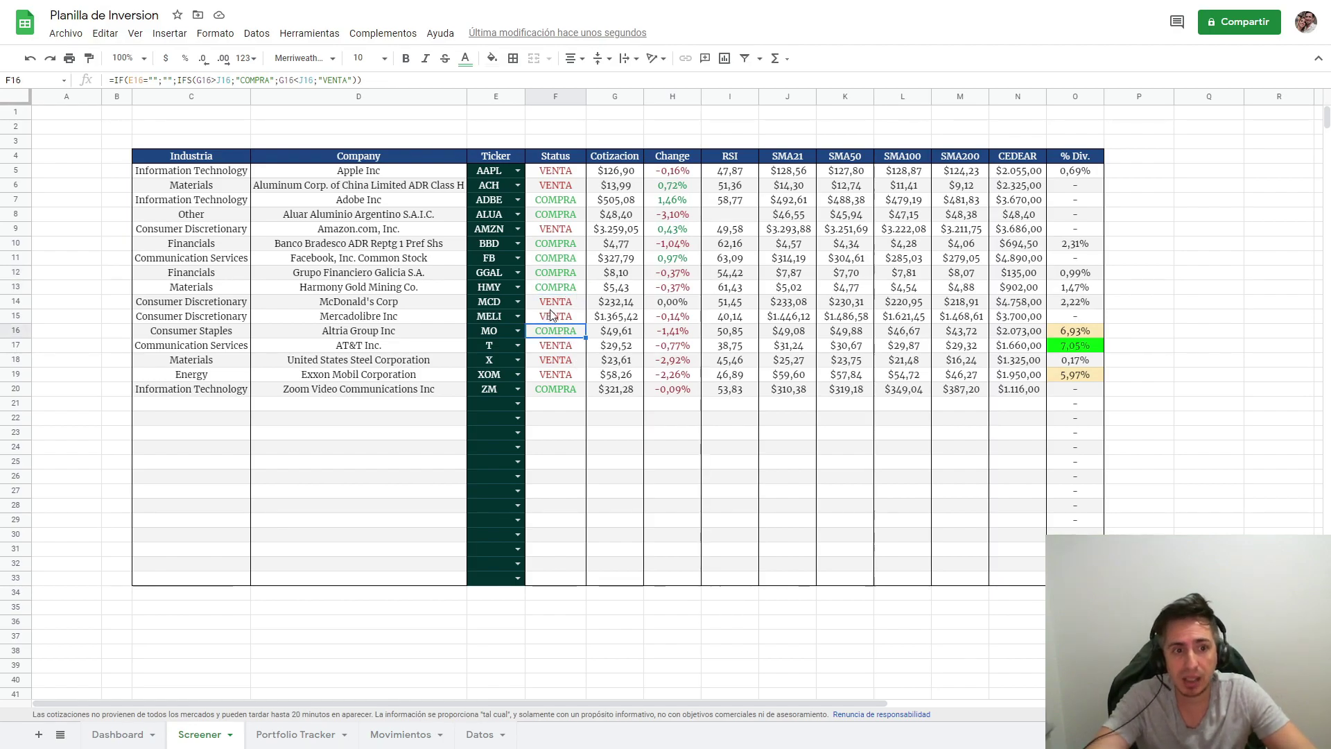
left_click(567, 307)
left_click(567, 315)
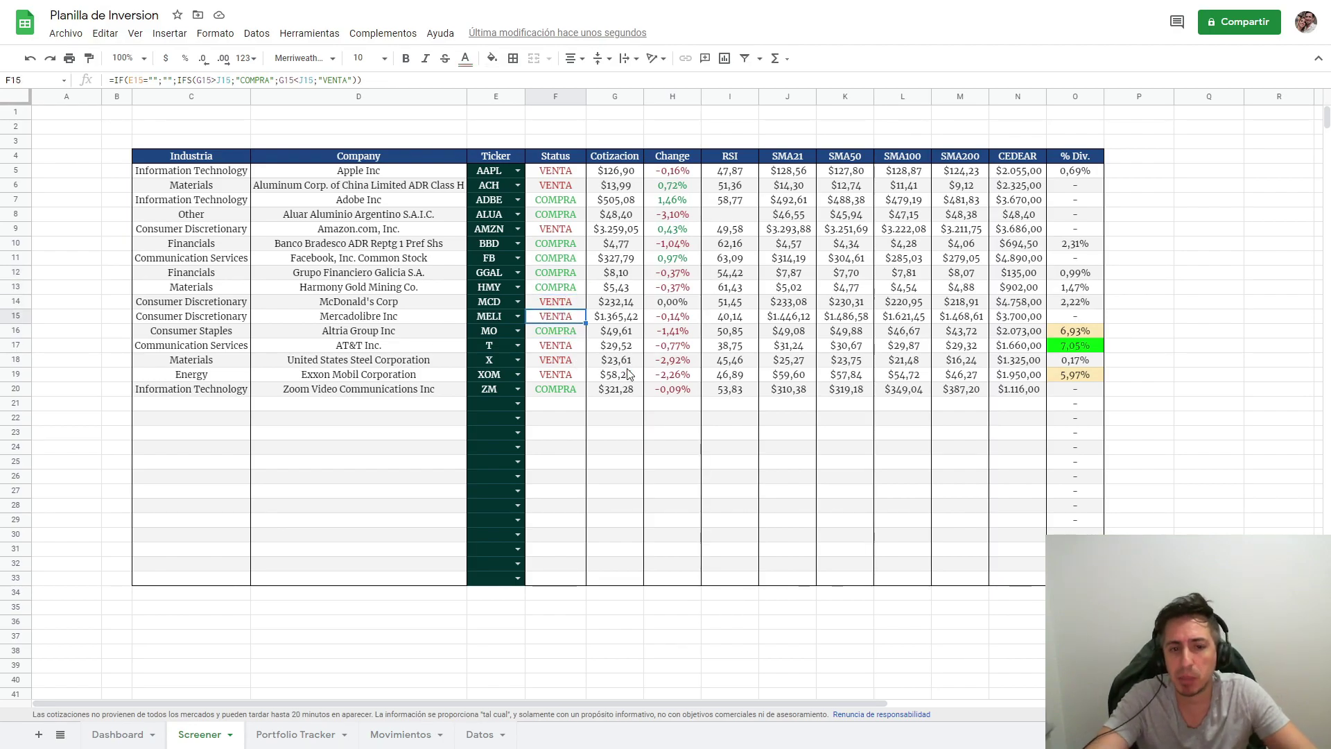
left_click(564, 347)
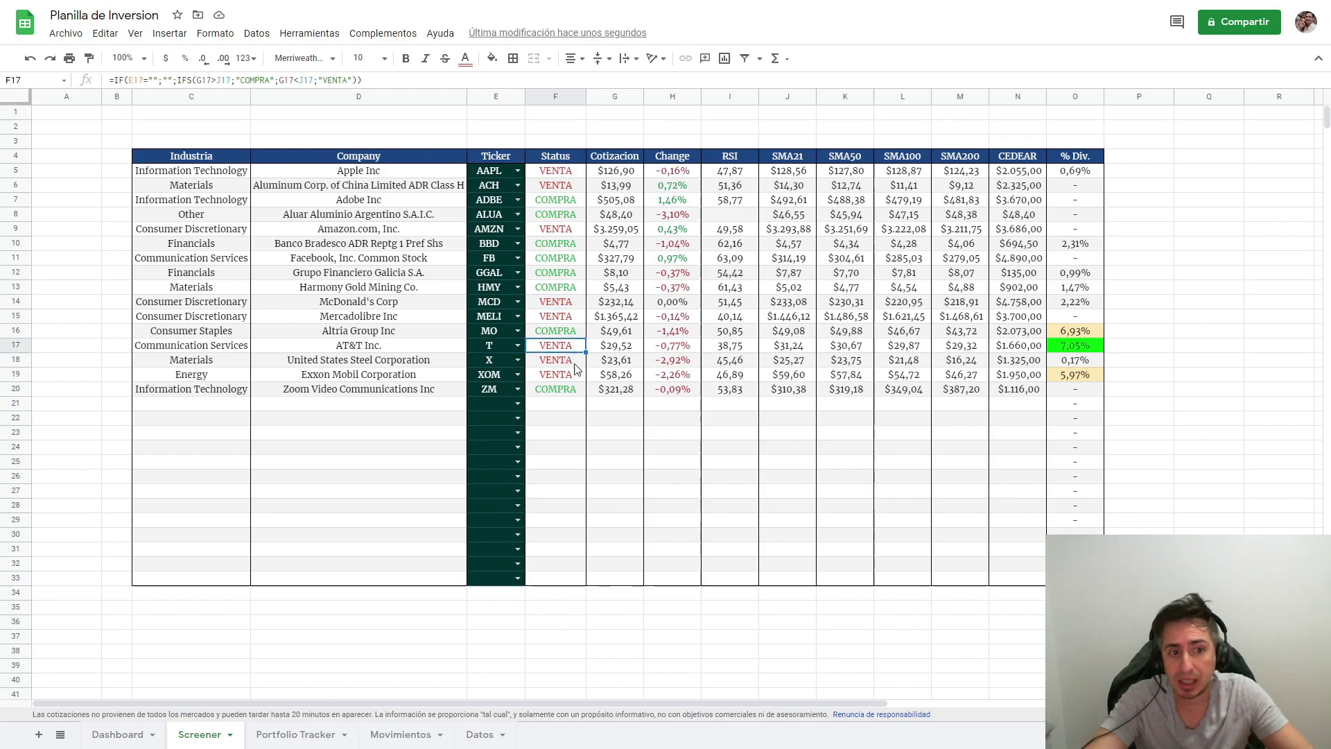
left_click(570, 361)
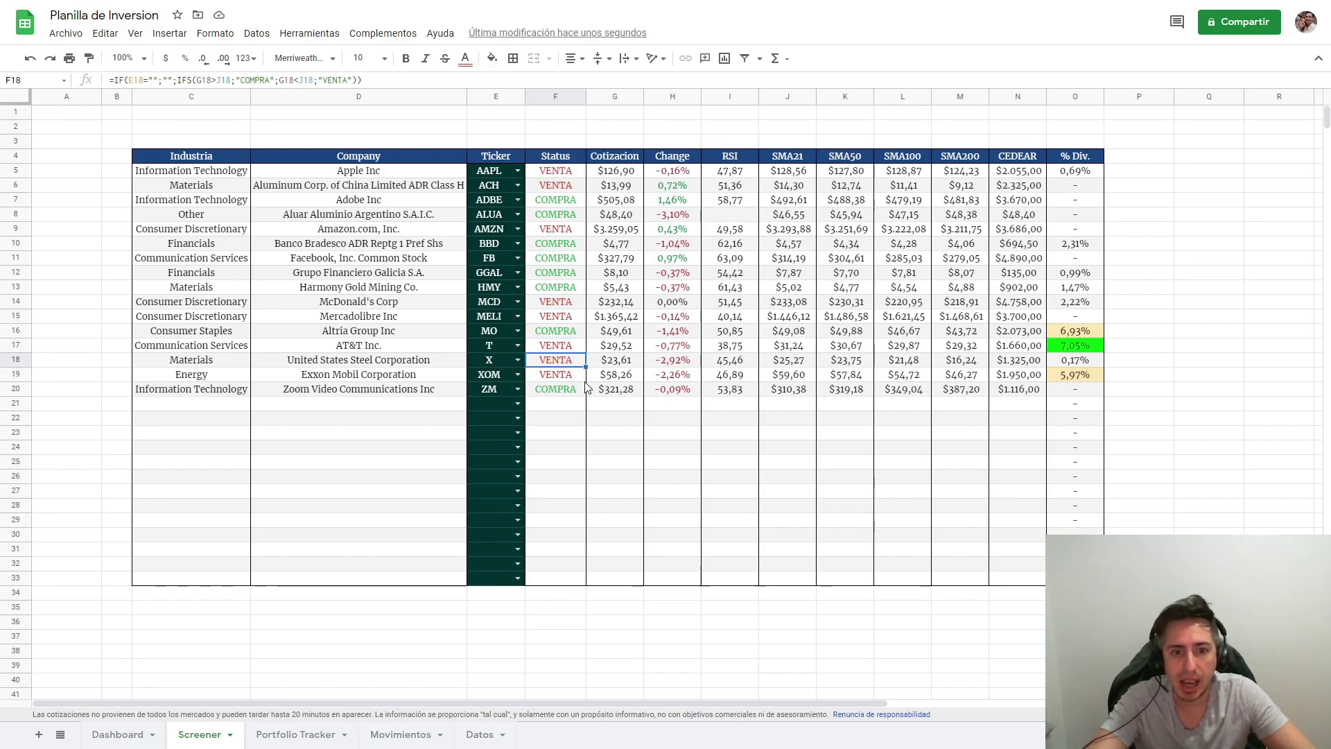
left_click(654, 409)
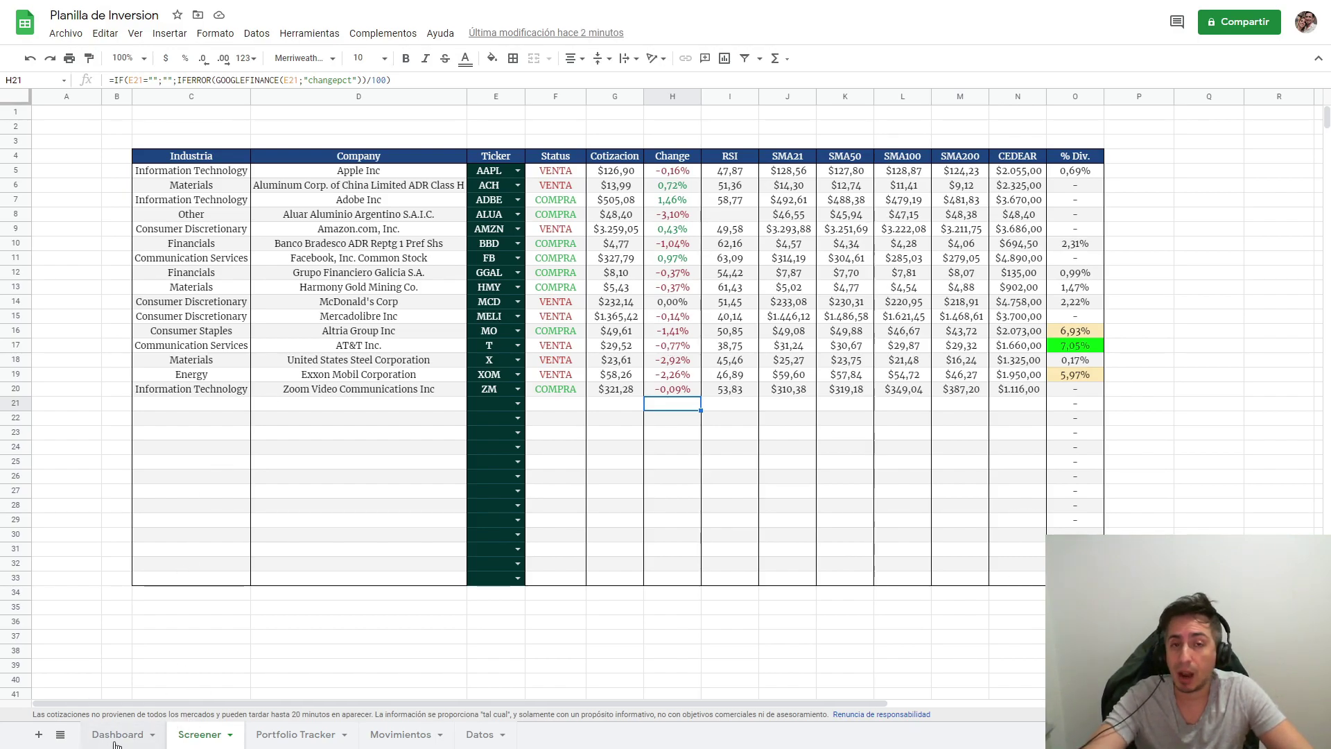
Enter the label Ticker in cell F2 of the Dashboard sheet.
left_click(116, 745)
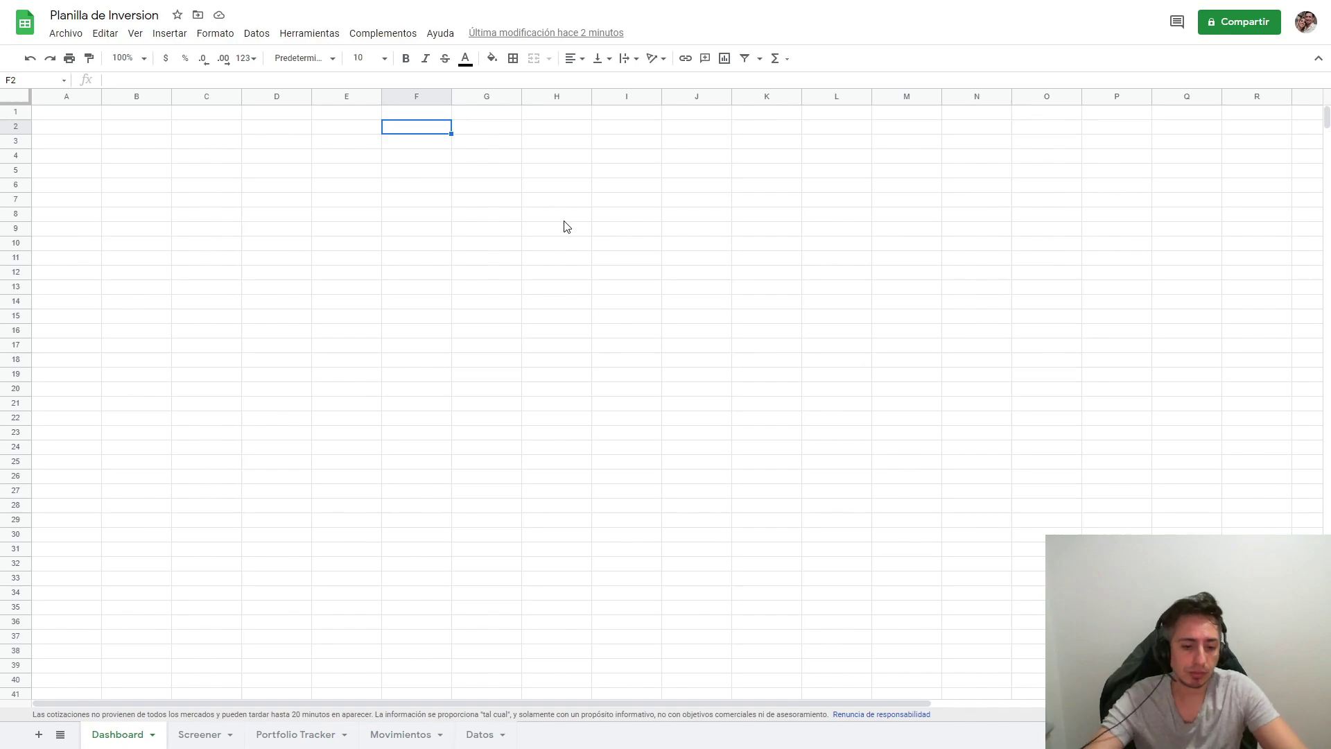
type("T")
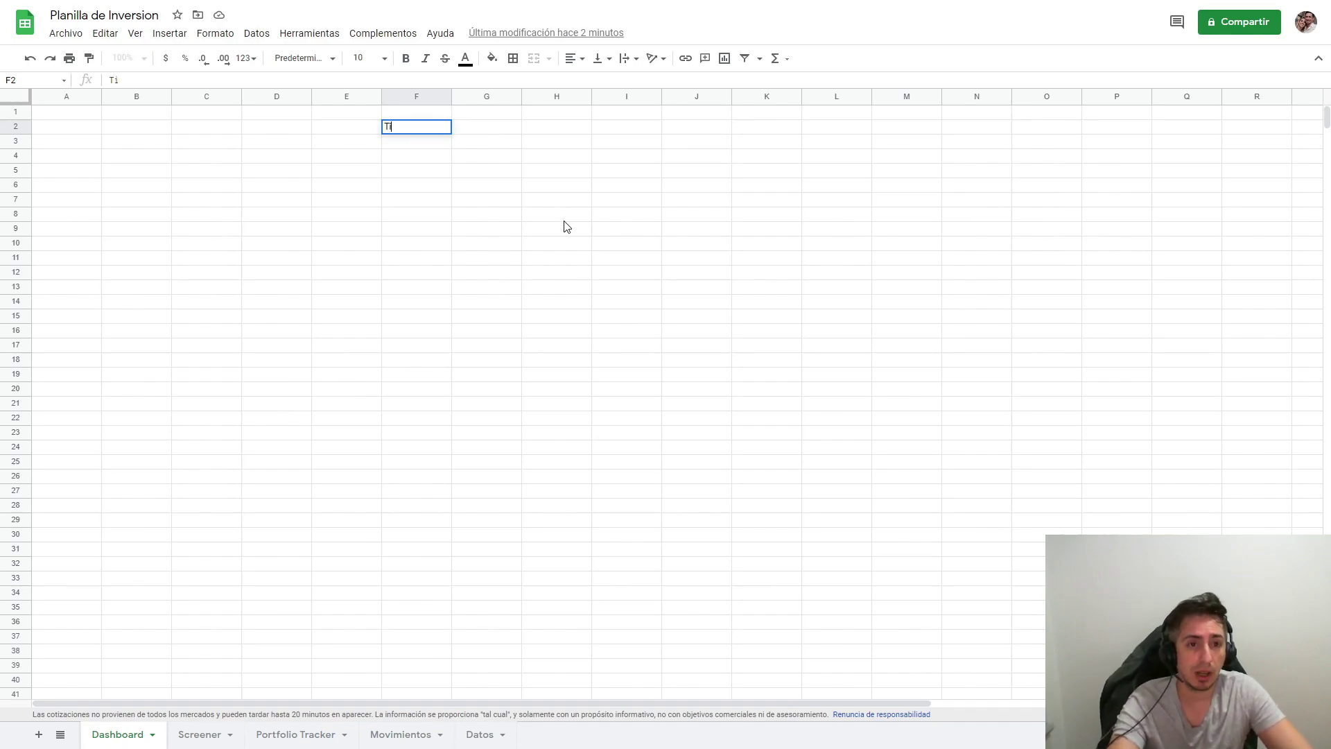
type("i")
key("Return")
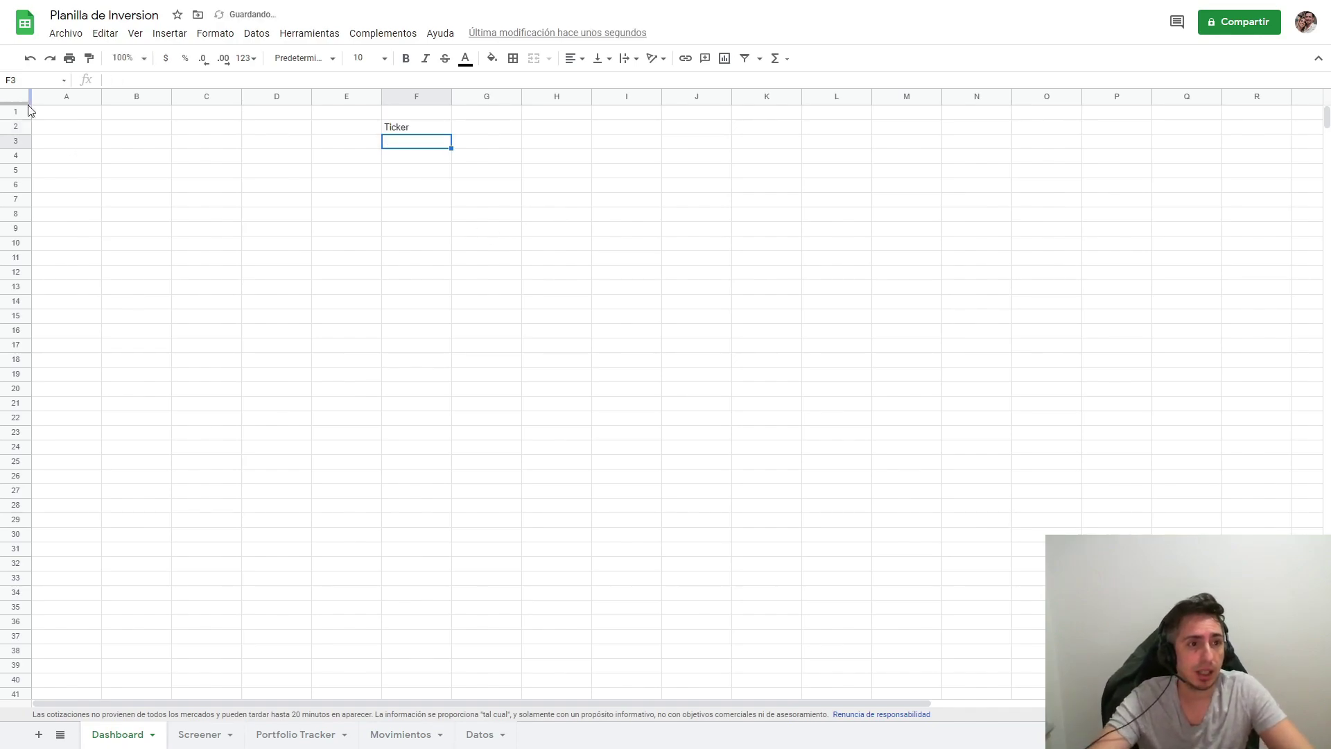
Give the whole sheet centred, vertically middle-aligned text in the Merriweather font.
key("ctrl+a")
left_click(584, 61)
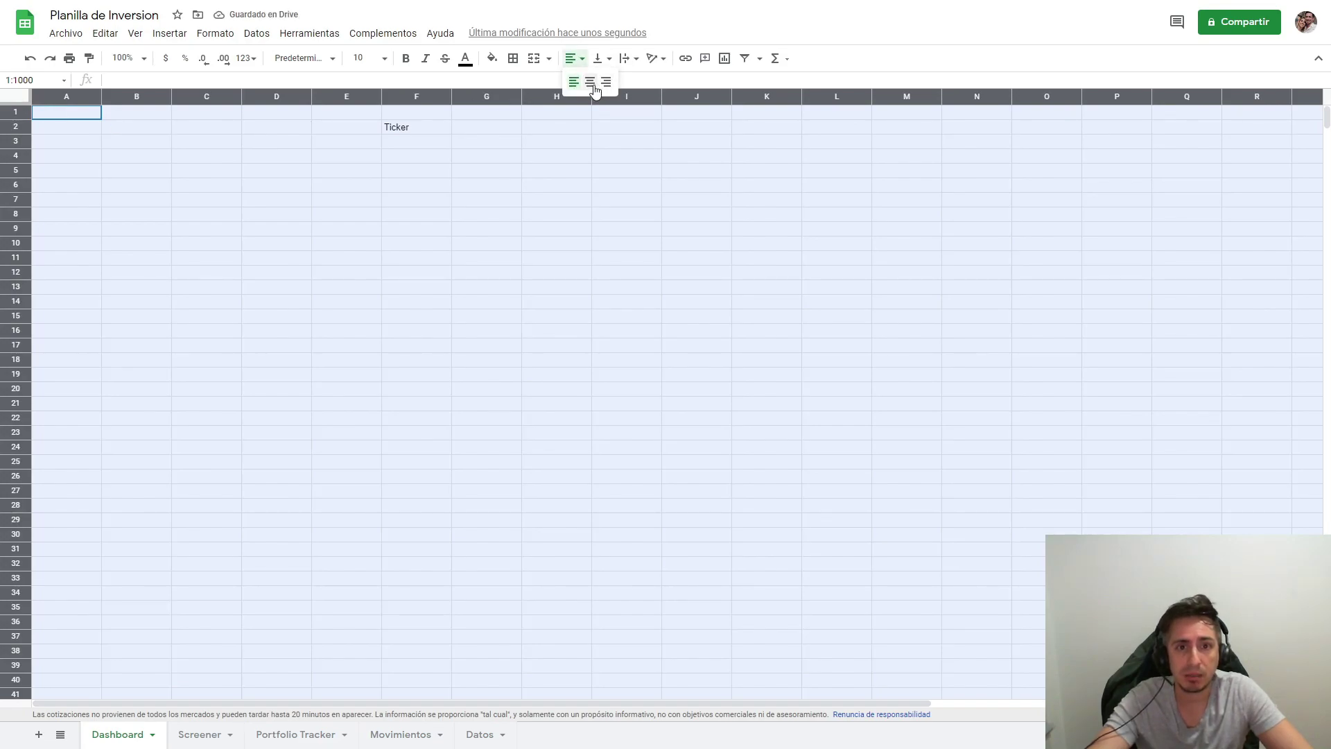
left_click(590, 82)
left_click(600, 58)
left_click(618, 83)
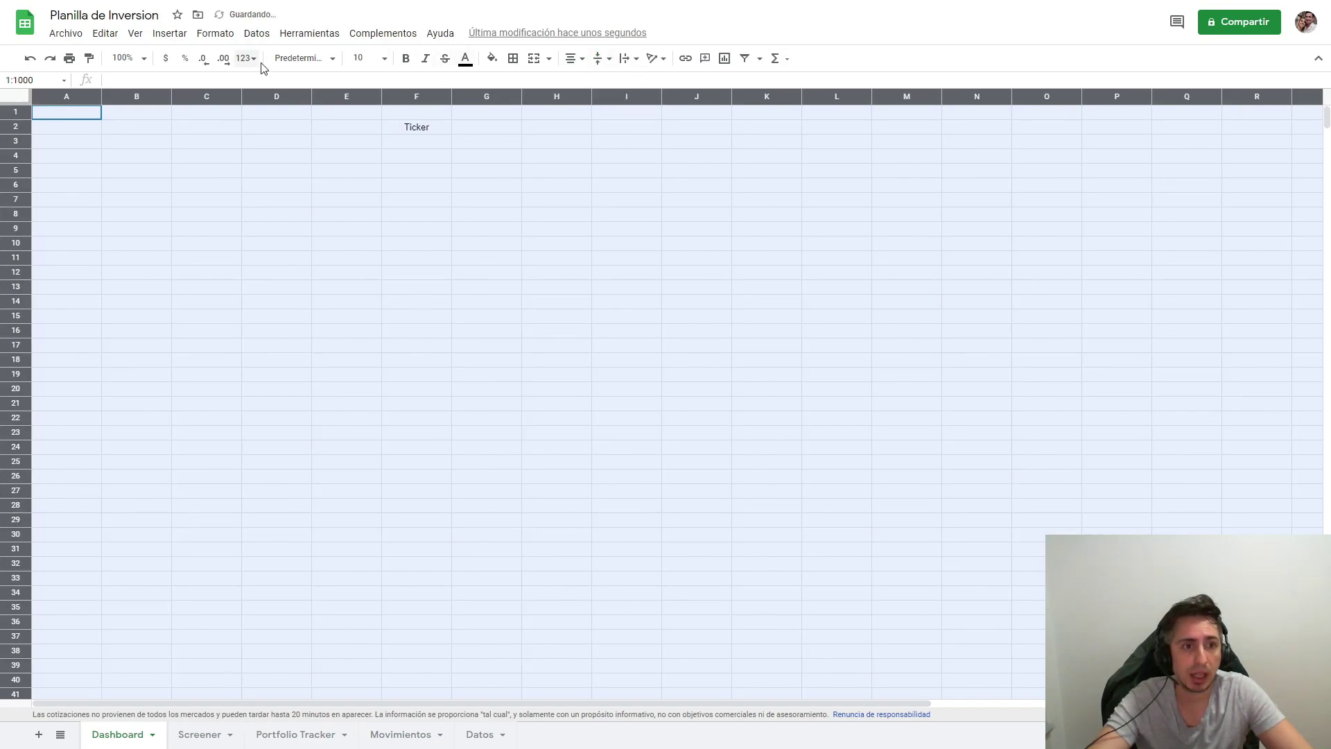
left_click(303, 58)
left_click(350, 201)
left_click(529, 229)
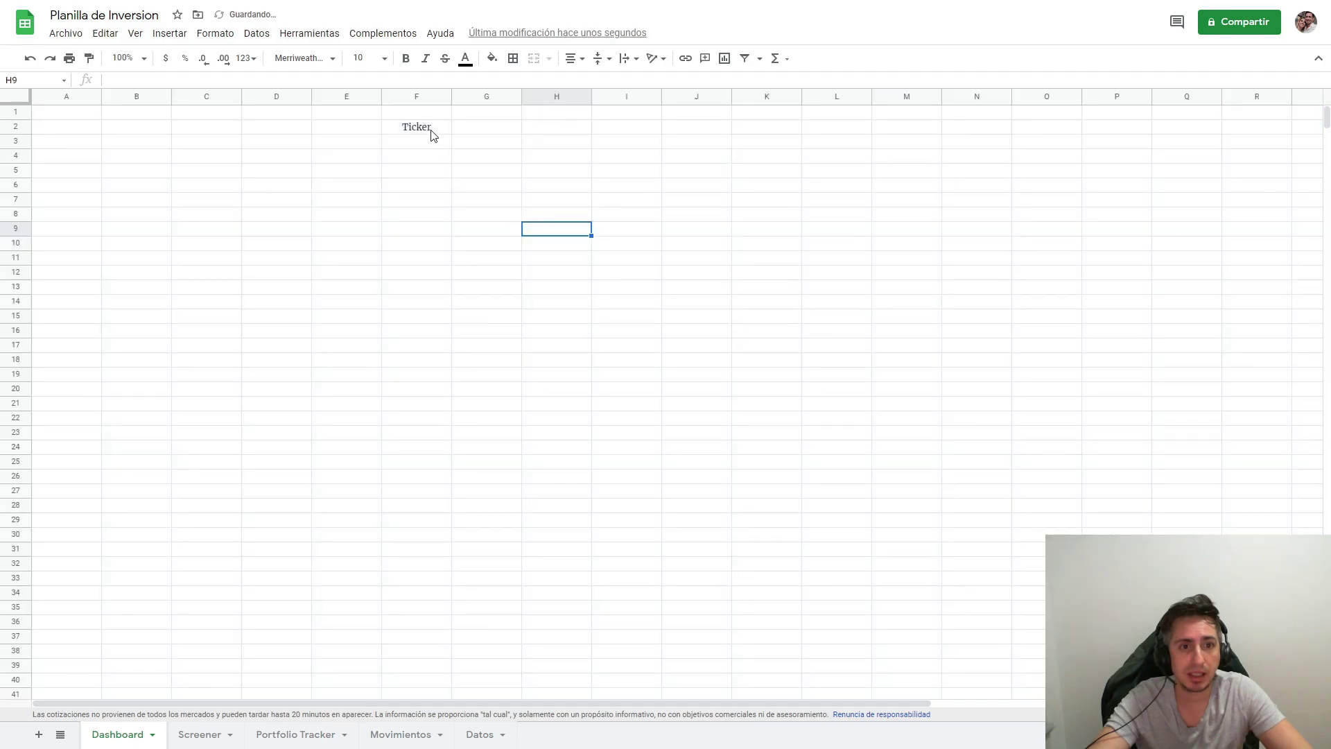
left_click(432, 132)
left_click(494, 131)
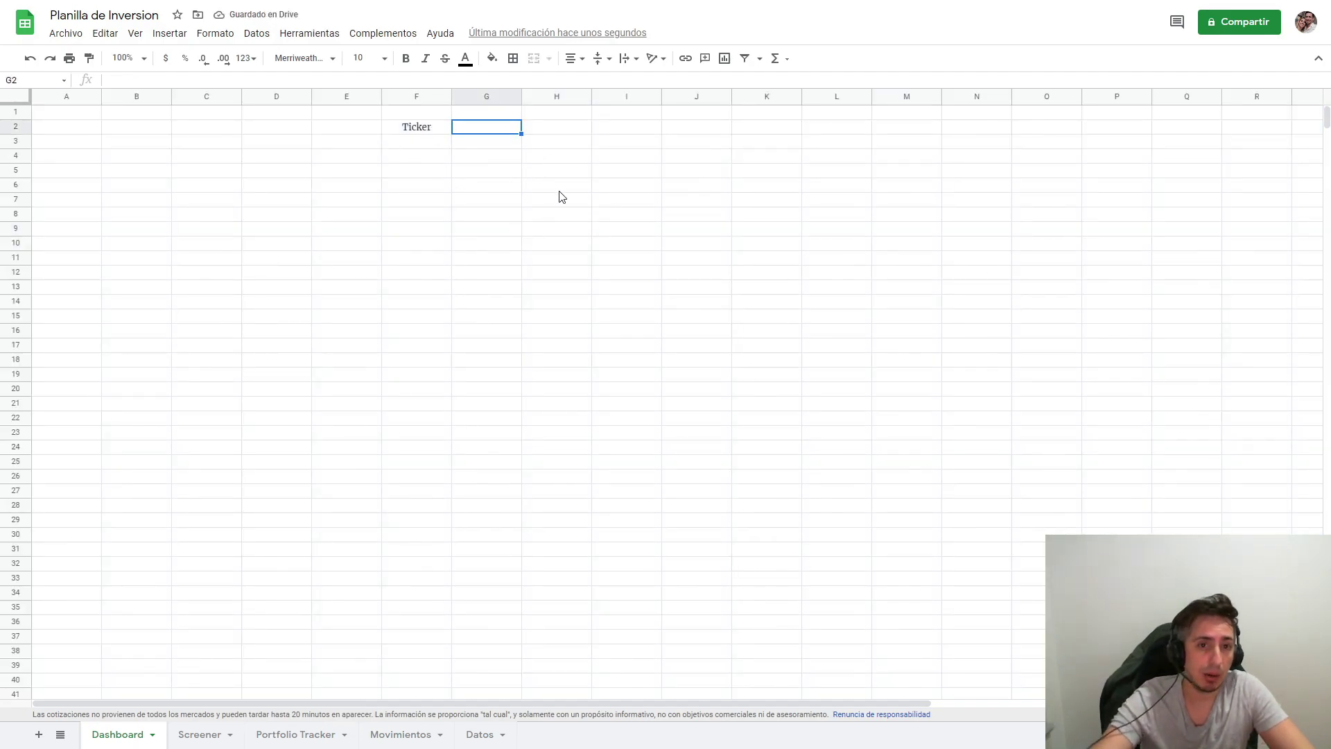
Add a data-validation dropdown to G2 listing tickers from Datos!B4:B, then test it.
right_click(488, 139)
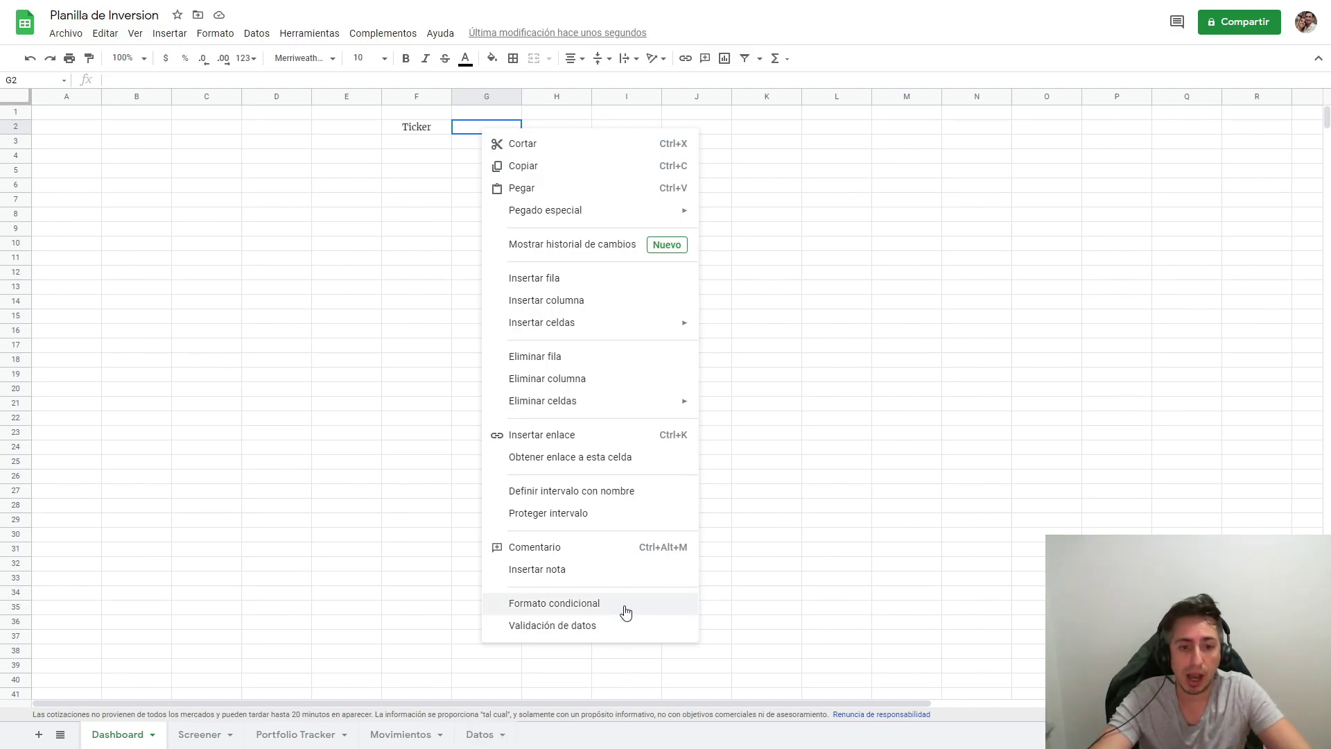
left_click(614, 627)
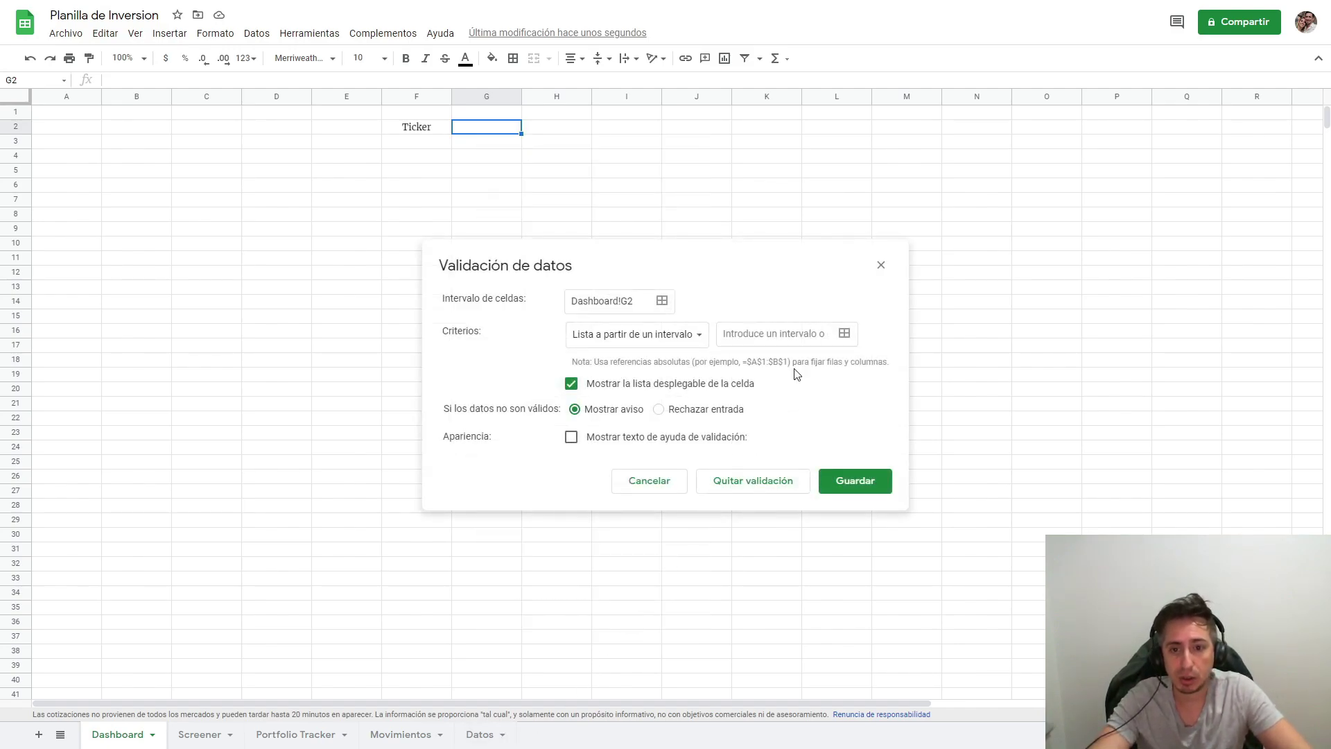
left_click(844, 334)
left_click(459, 737)
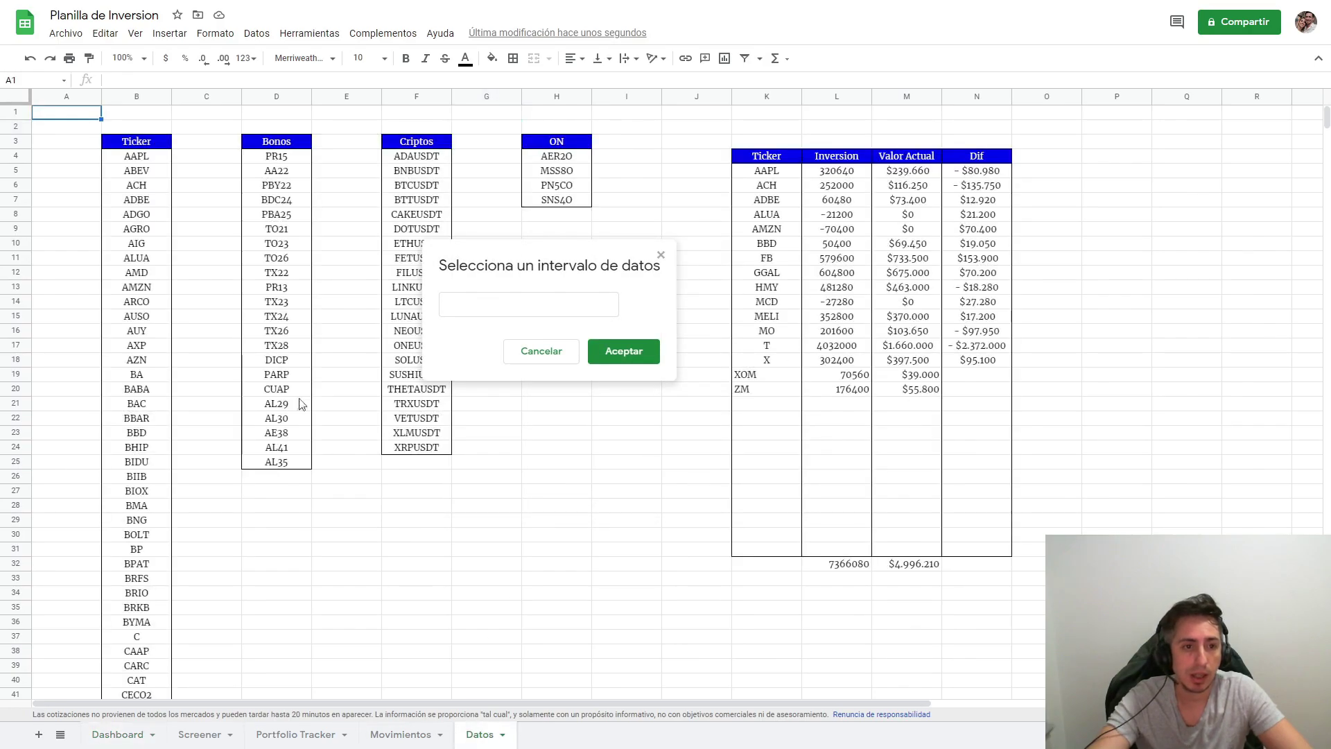
left_click(138, 158)
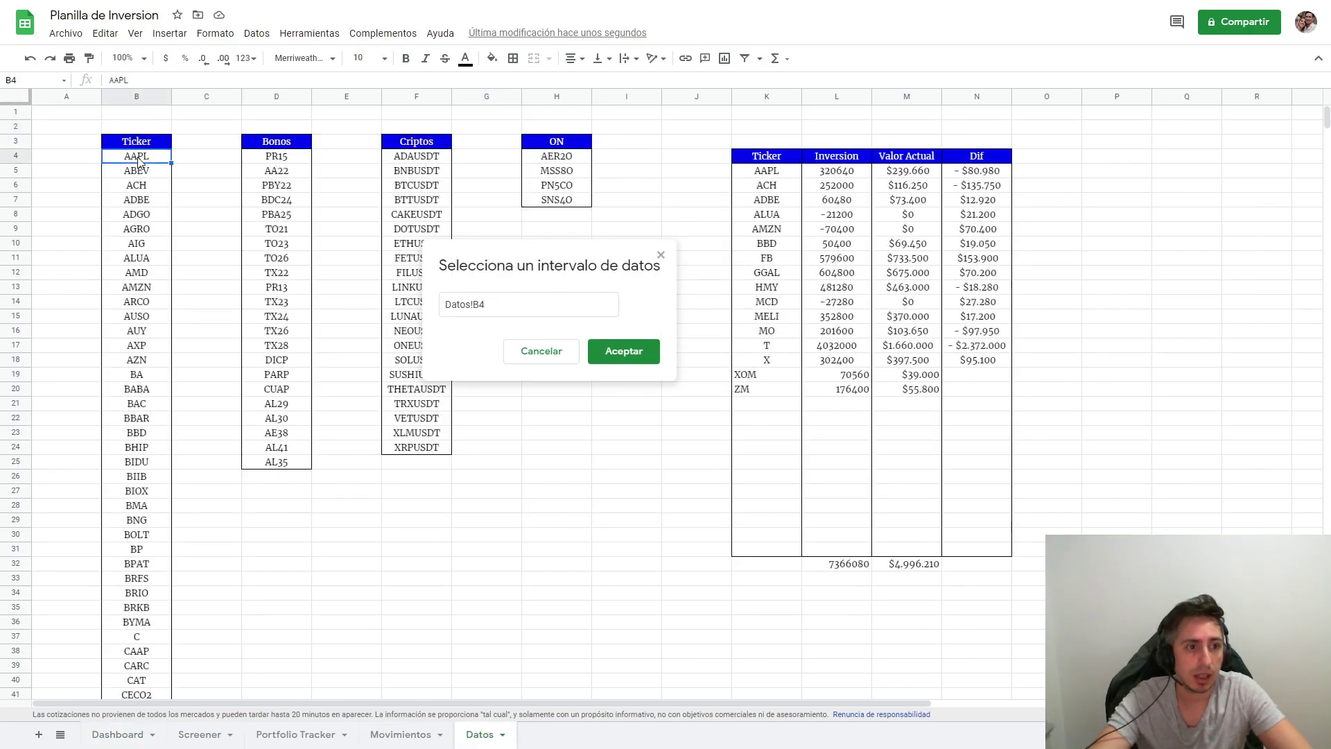
left_click(549, 310)
type(":B")
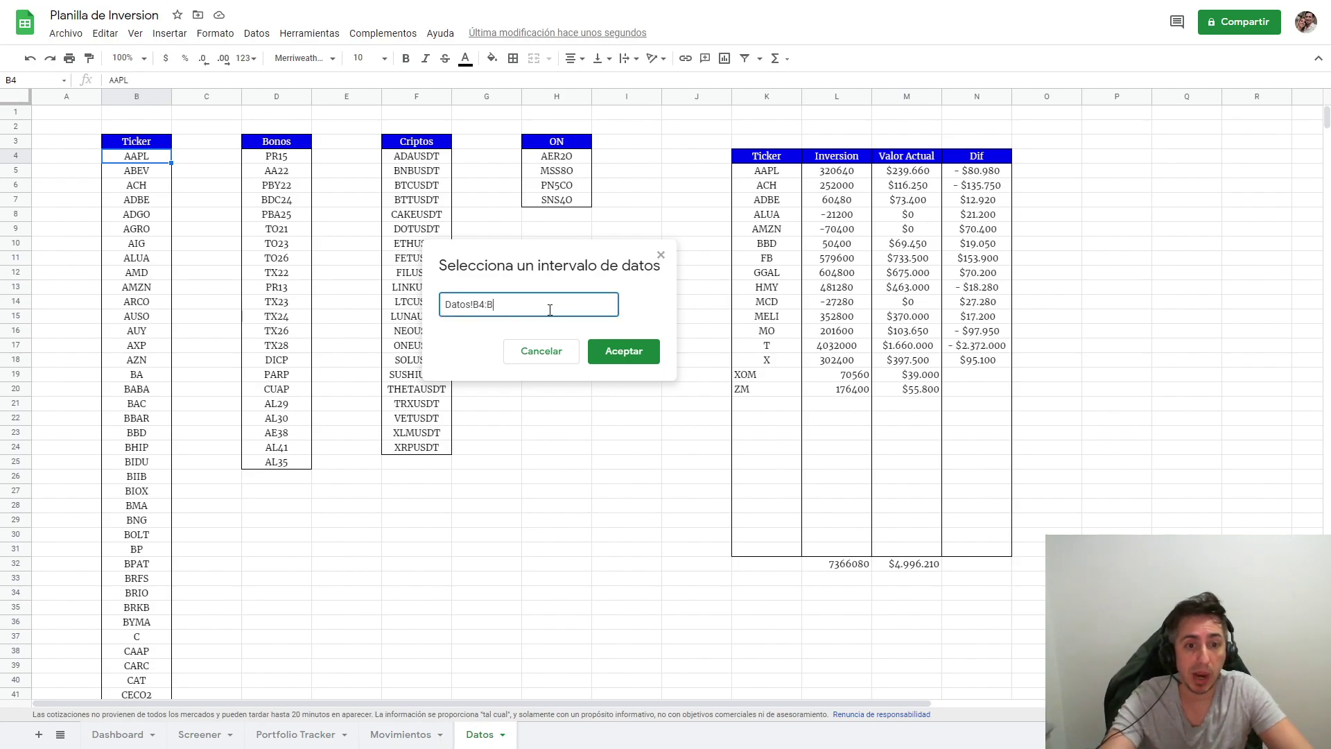
left_click(618, 358)
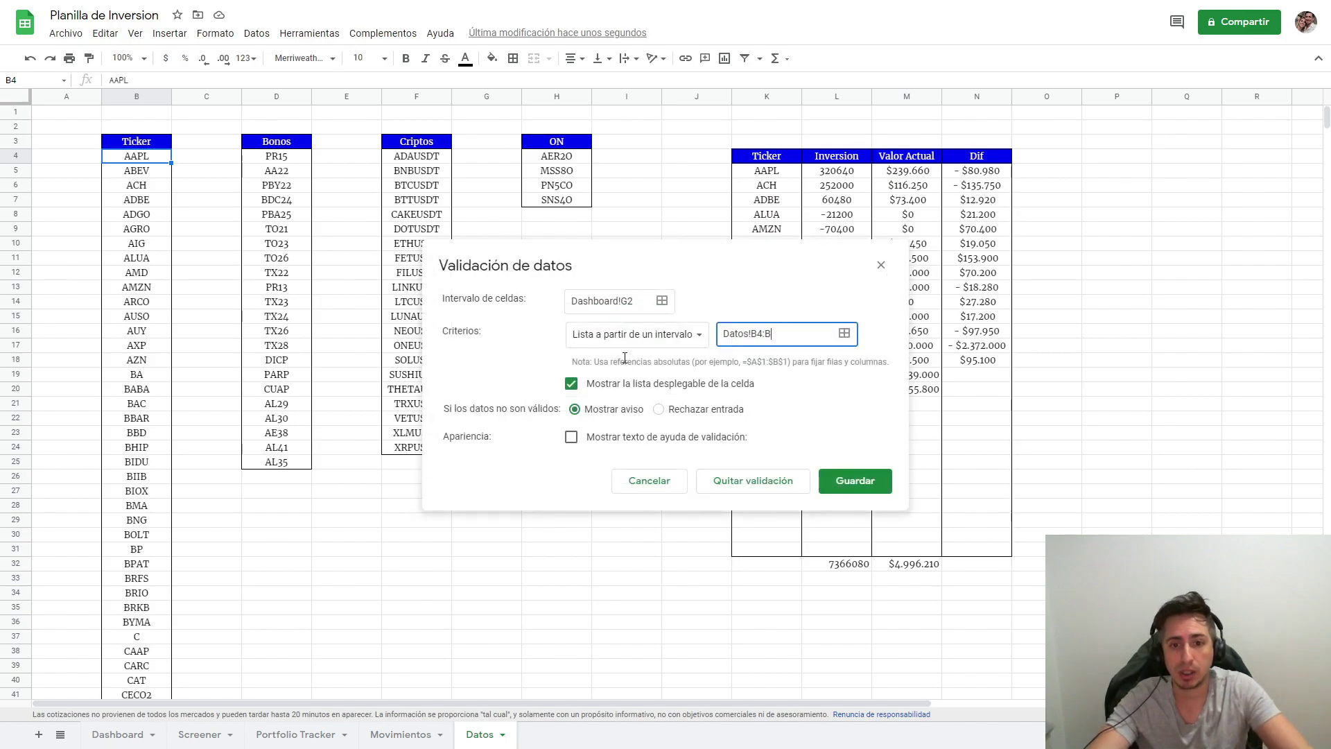
left_click(852, 491)
left_click(119, 740)
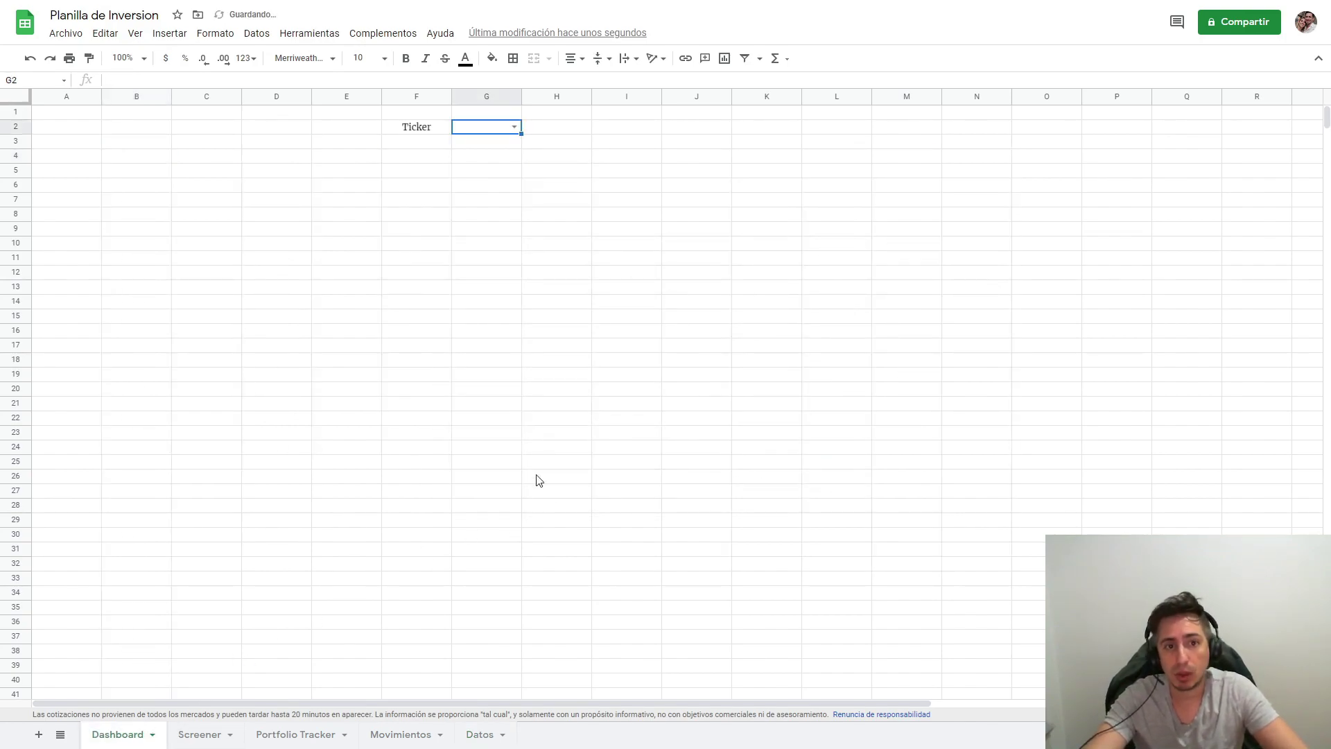
left_click(513, 127)
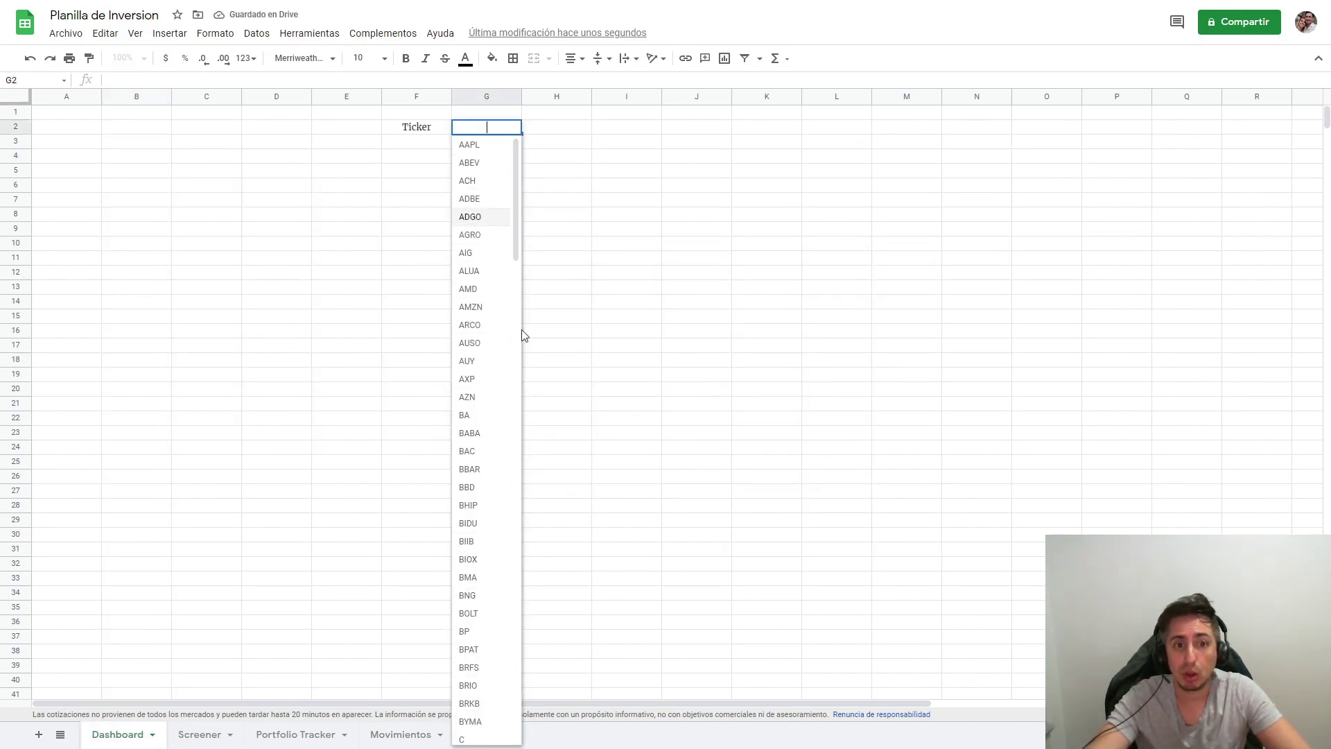
left_click(700, 231)
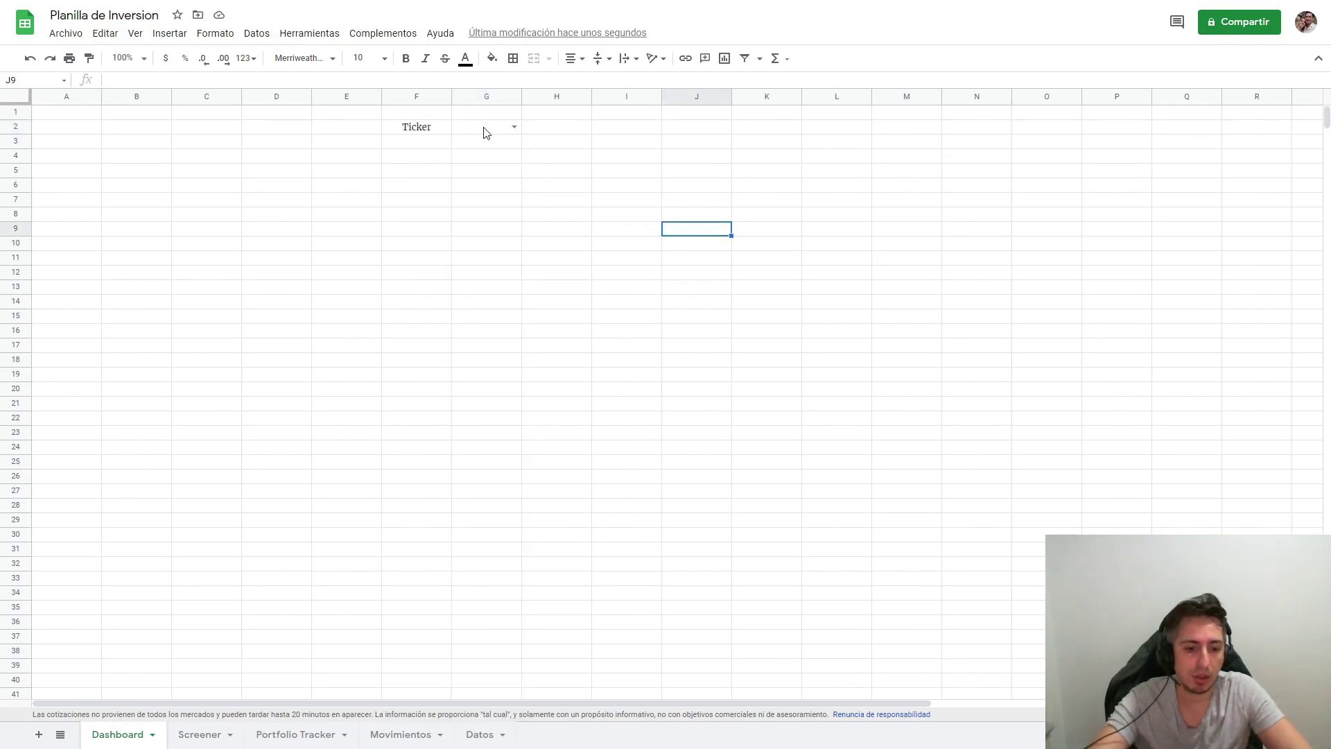
Add the Cotizacion label in F3 and =GOOGLEFINANCE(G2) in G3.
left_click(401, 144)
type("C")
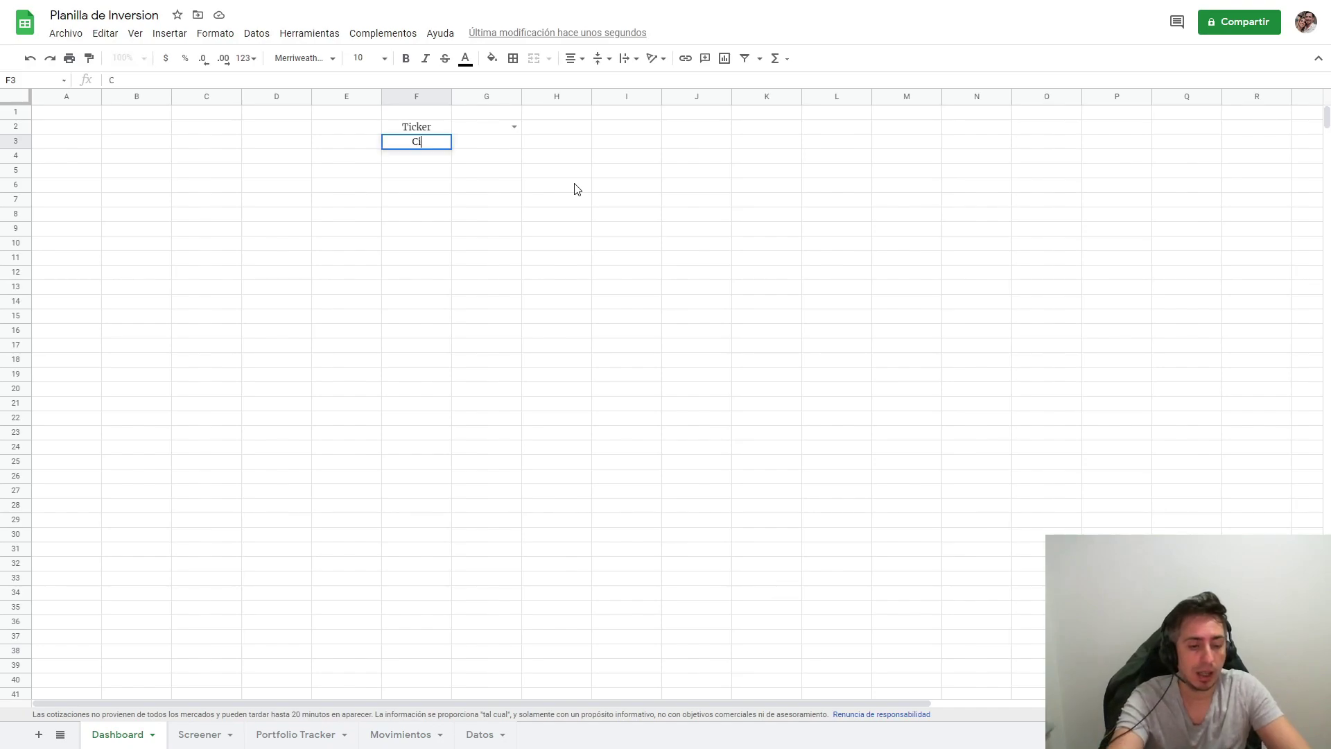
type("otiza")
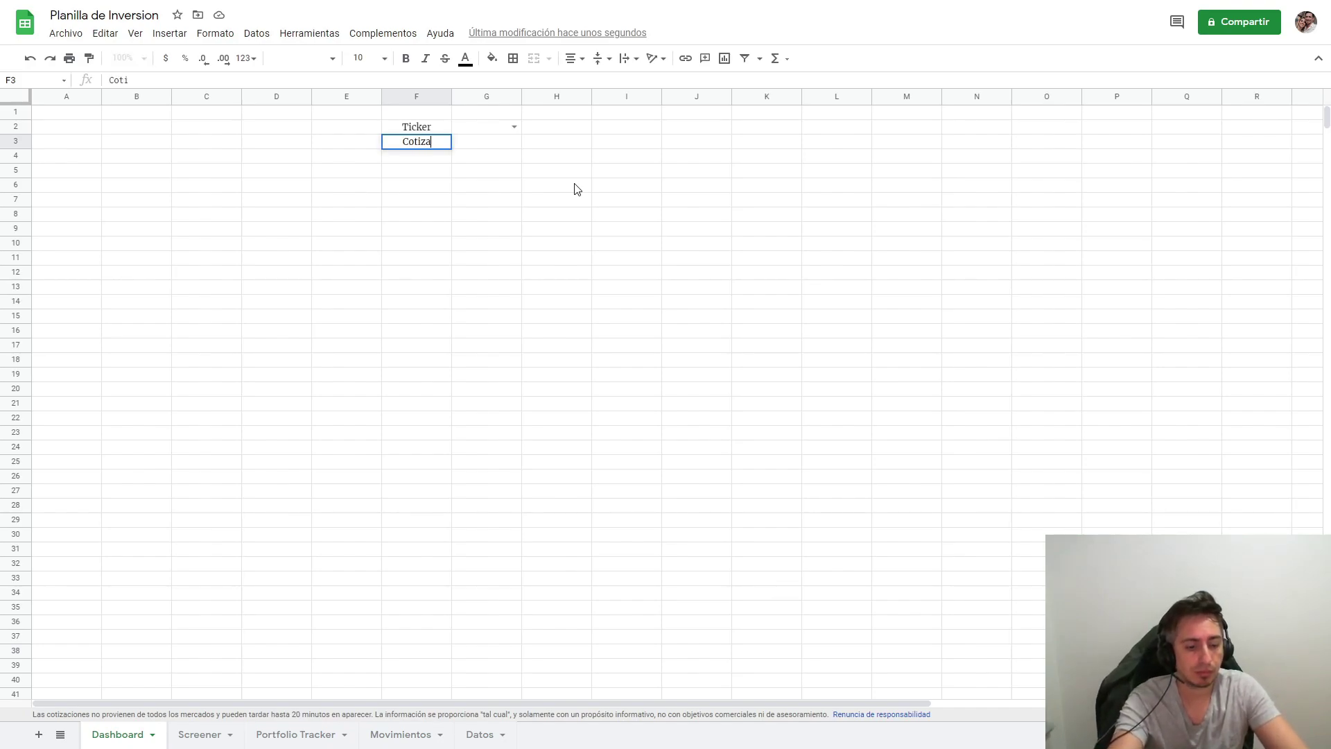
type("cion")
key("Return")
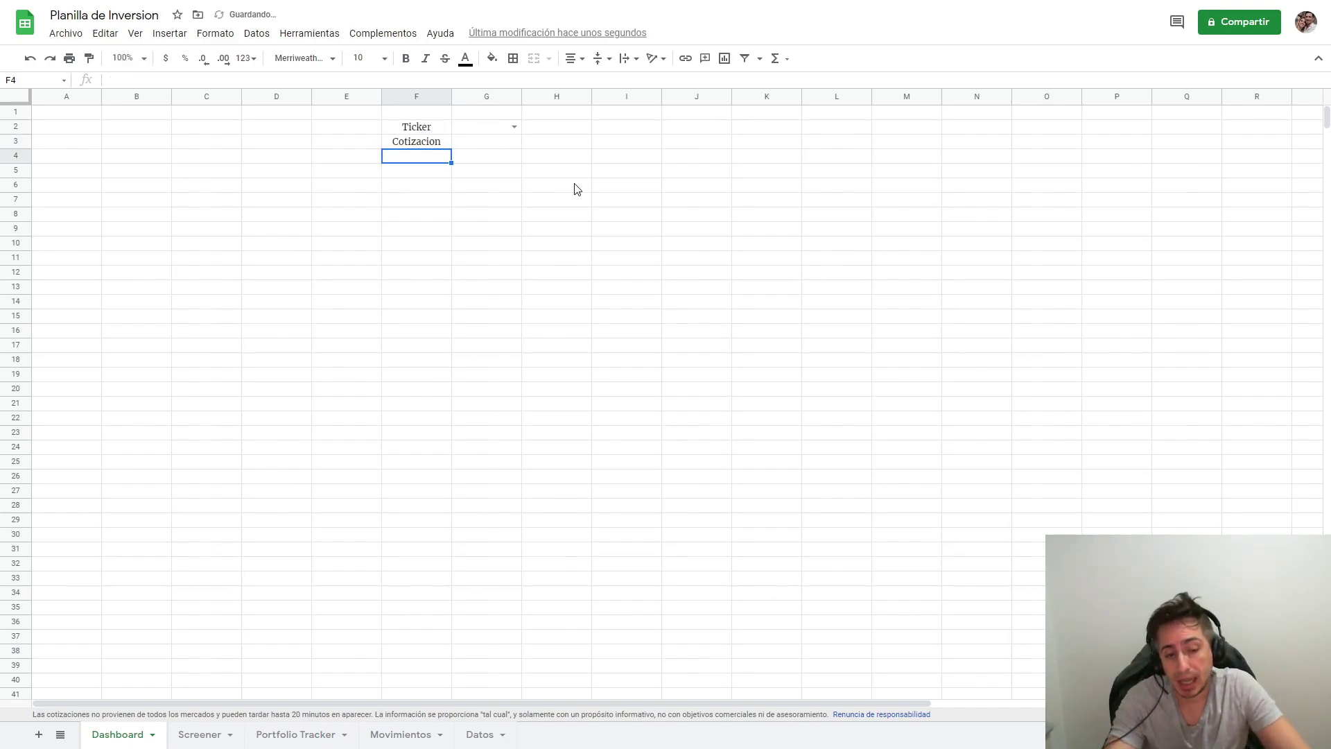
key("Up")
key("Right")
type("=")
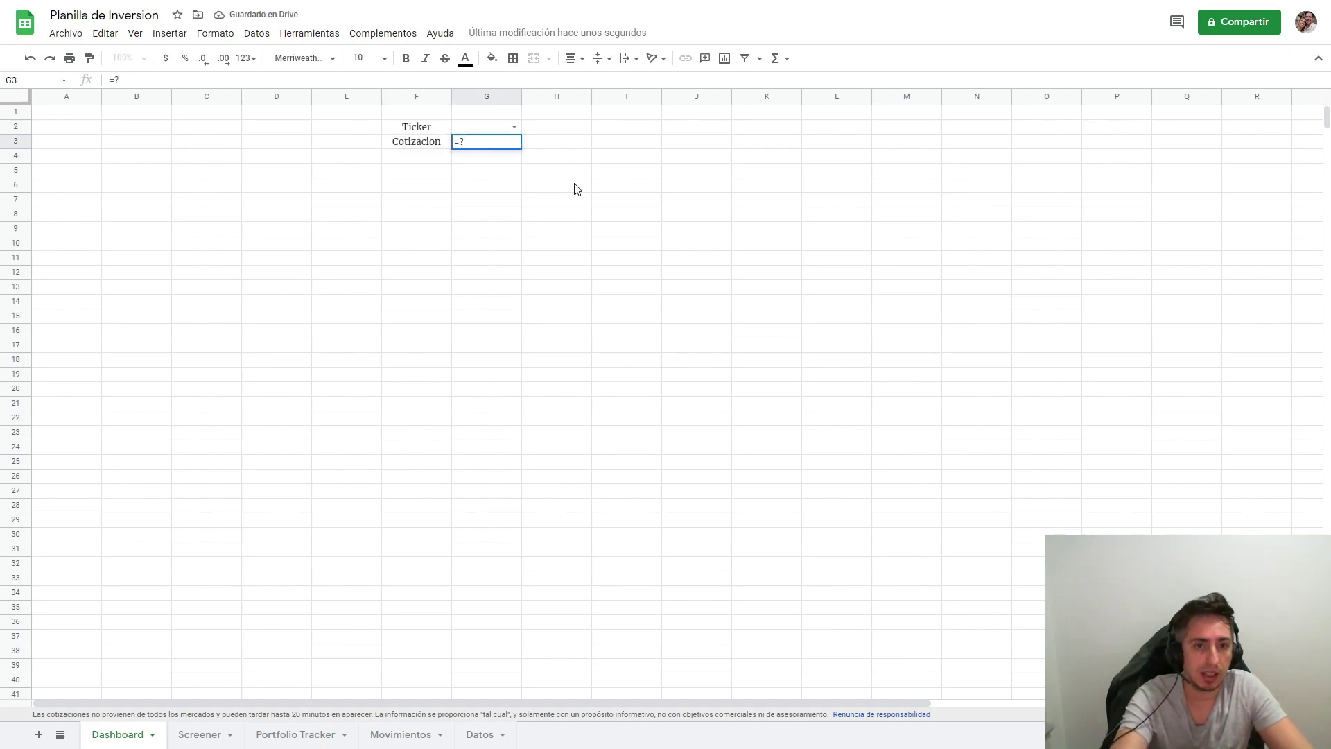
type("goog")
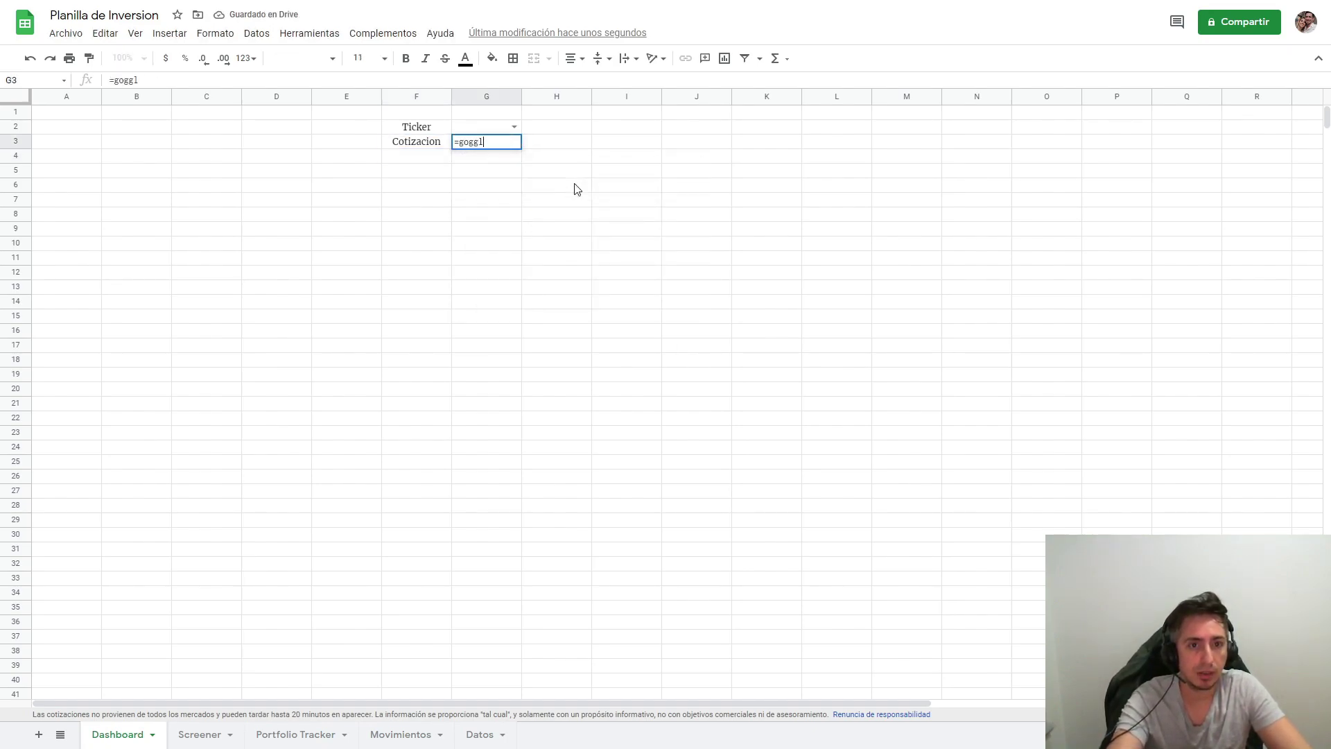
key("BackSpace")
key("BackSpace")
type("g")
key("Tab")
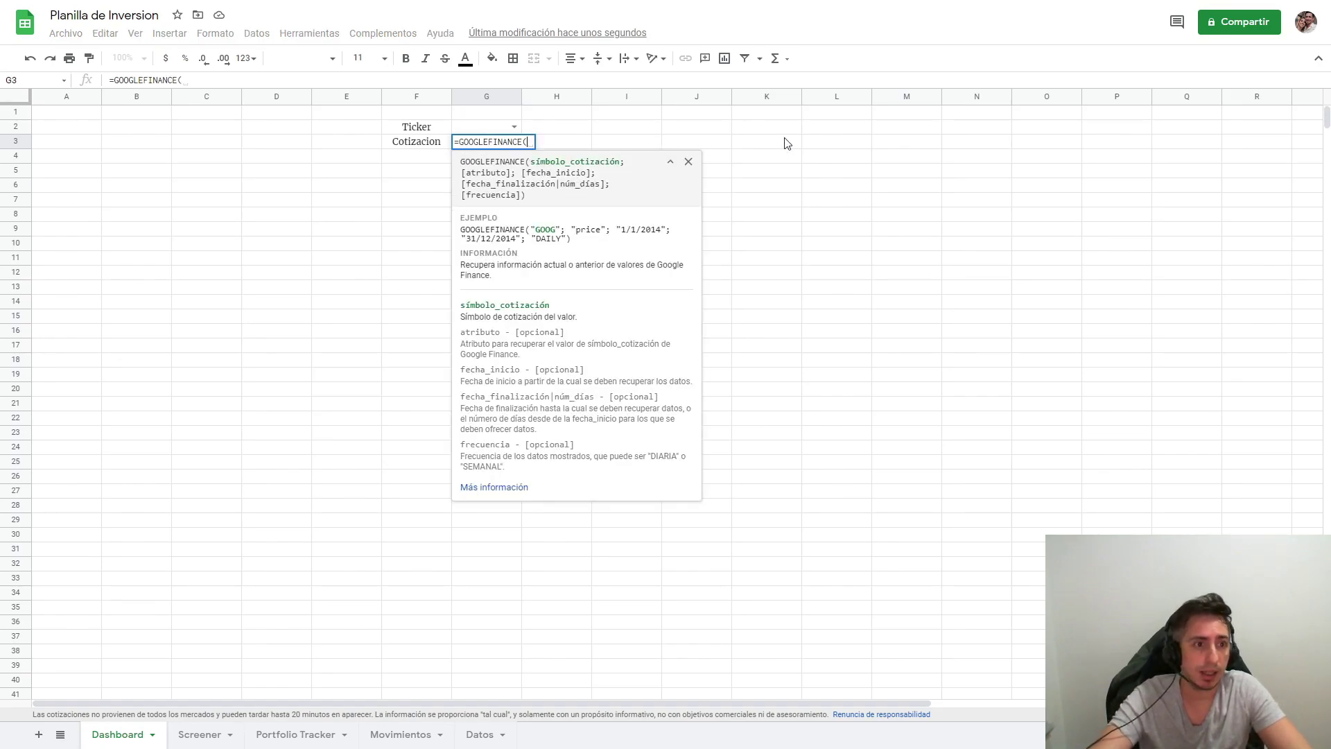
type("G2")
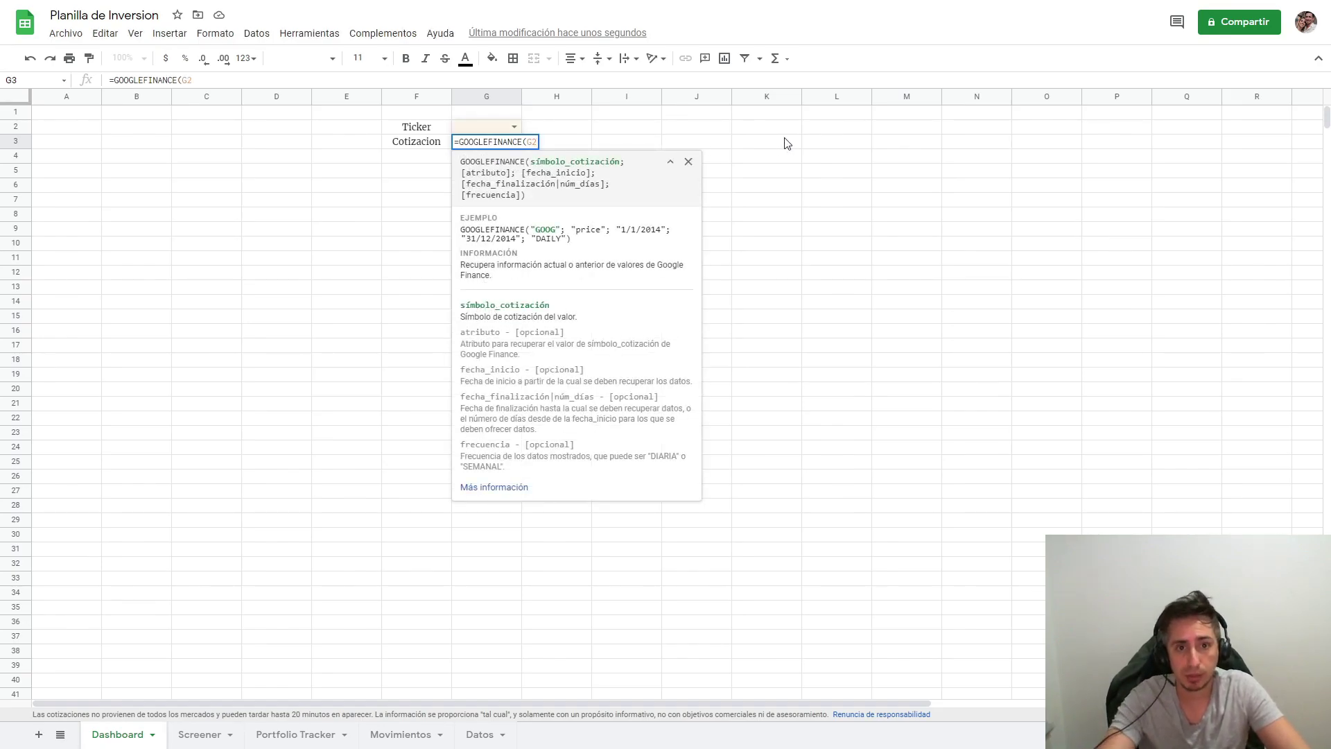
type(")")
key("Return")
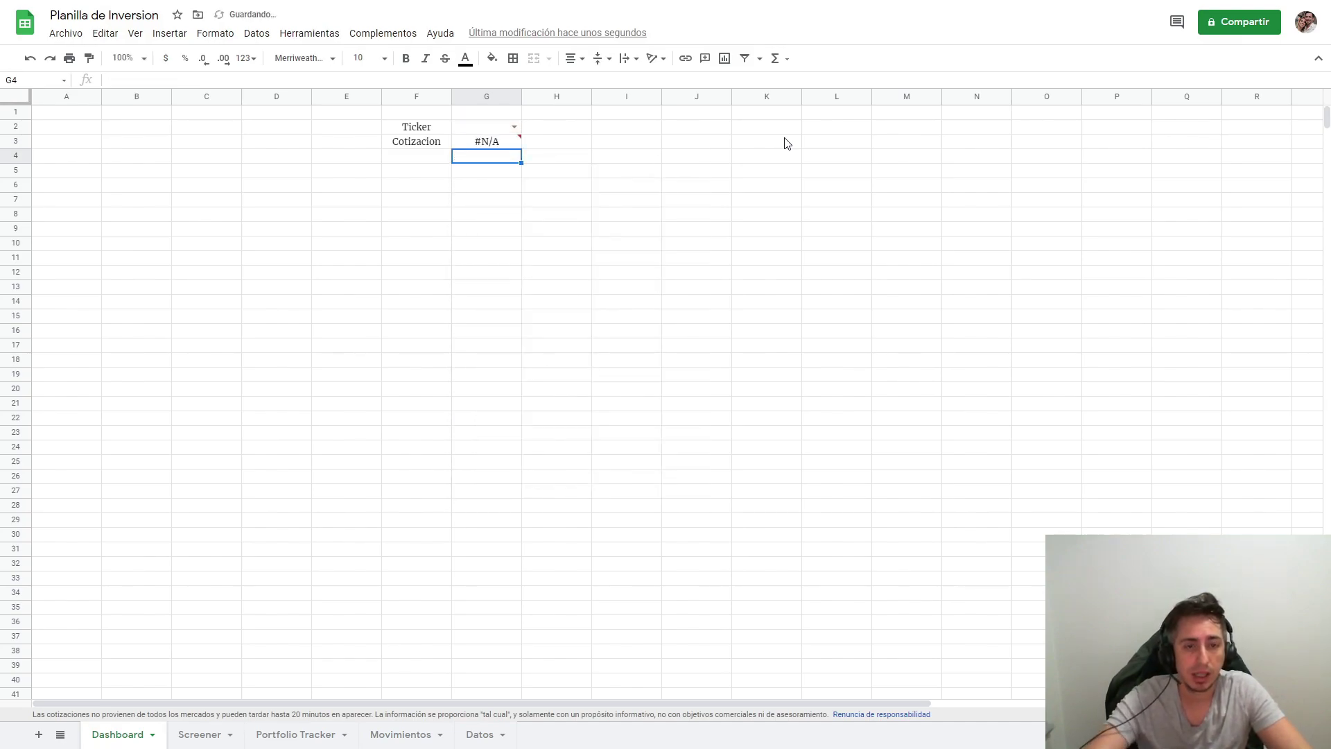
Choose AAPL in the G2 dropdown and format the G3 price as $ currency.
left_click(513, 128)
left_click(492, 145)
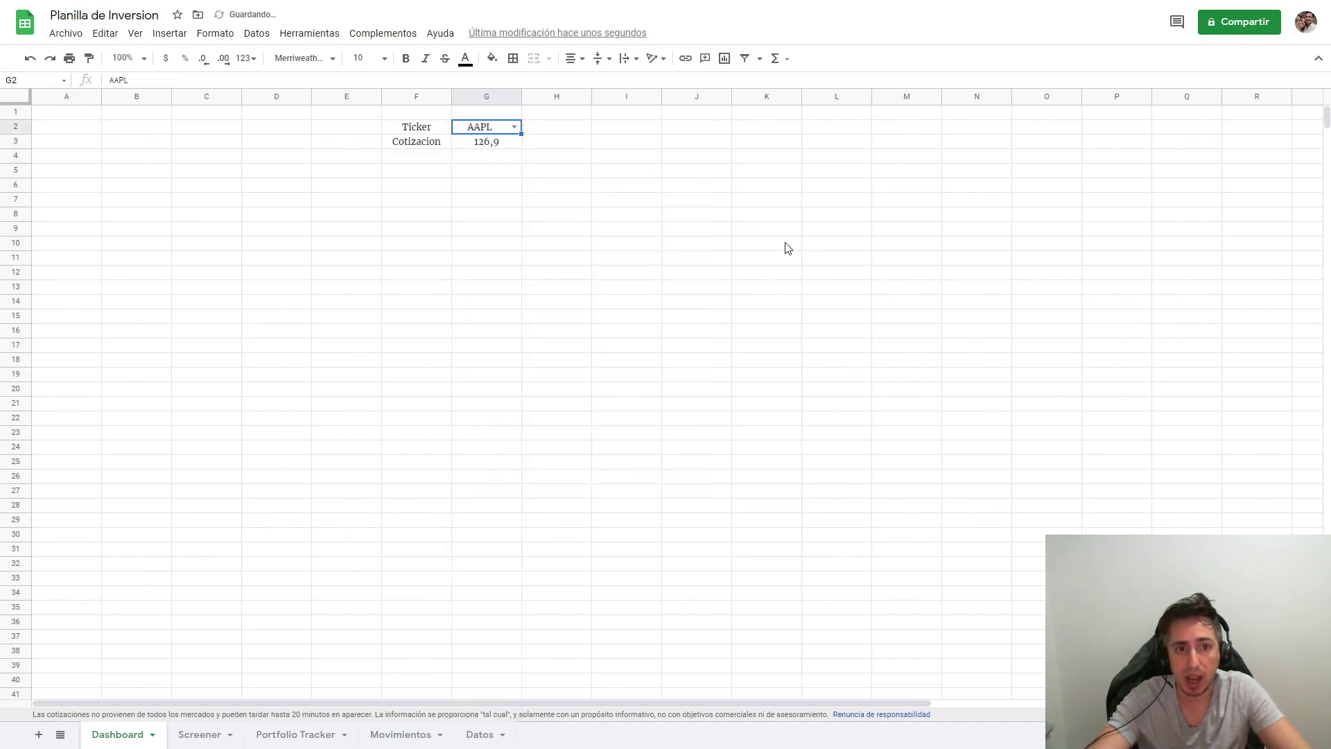
left_click(499, 145)
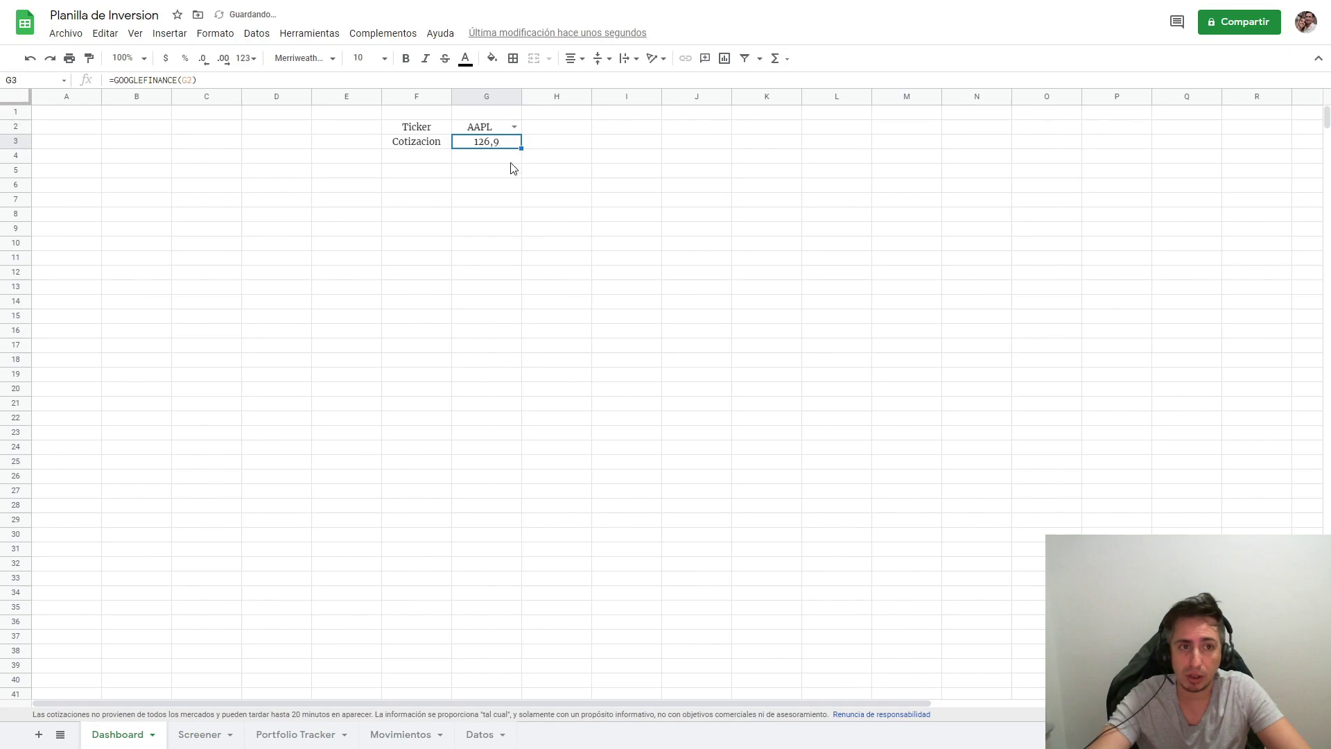
left_click(255, 34)
mouse_move(215, 34)
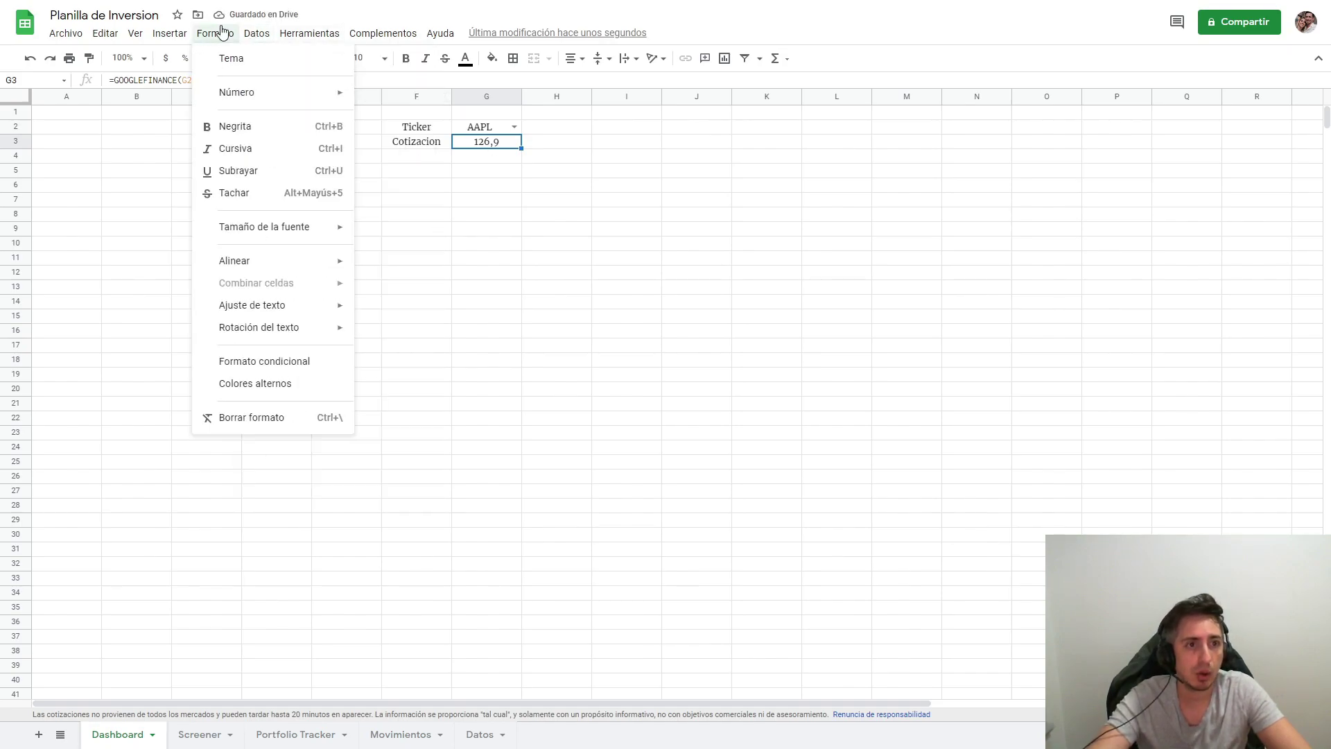
mouse_move(273, 93)
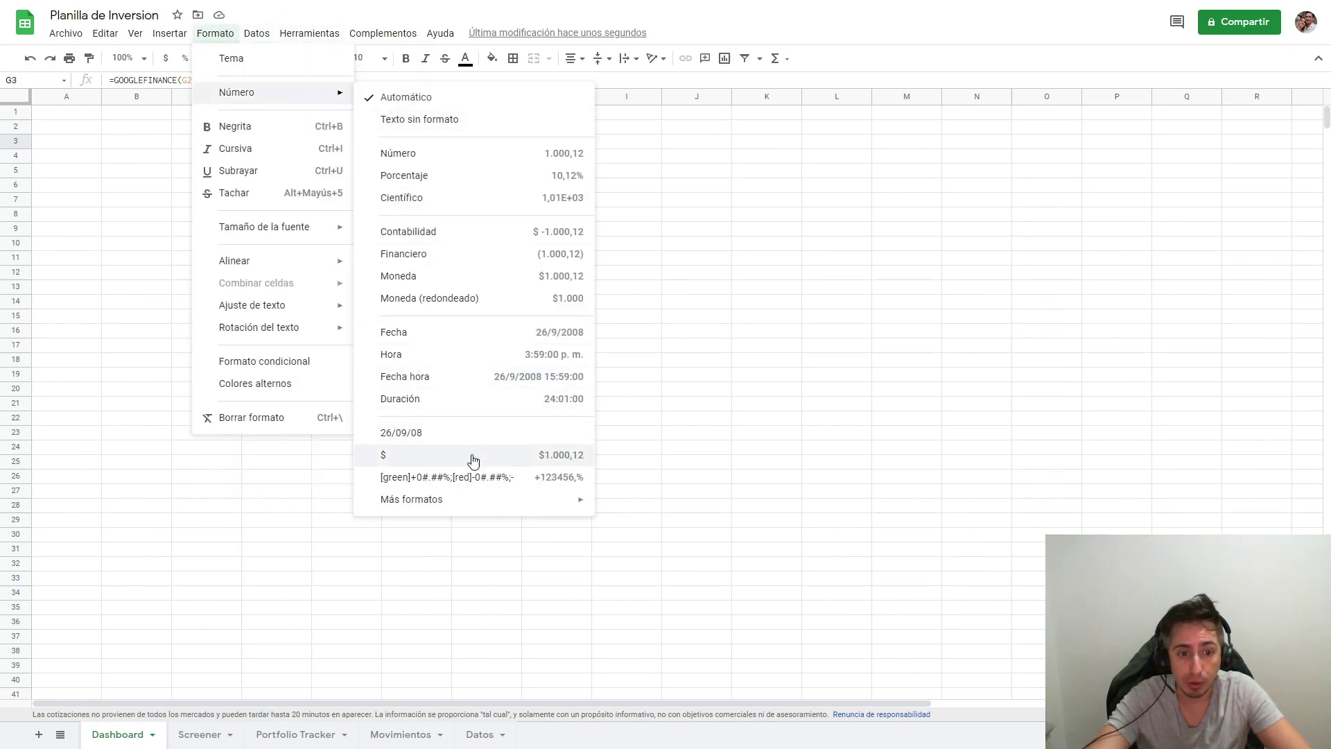
left_click(471, 455)
left_click(683, 416)
left_click(428, 157)
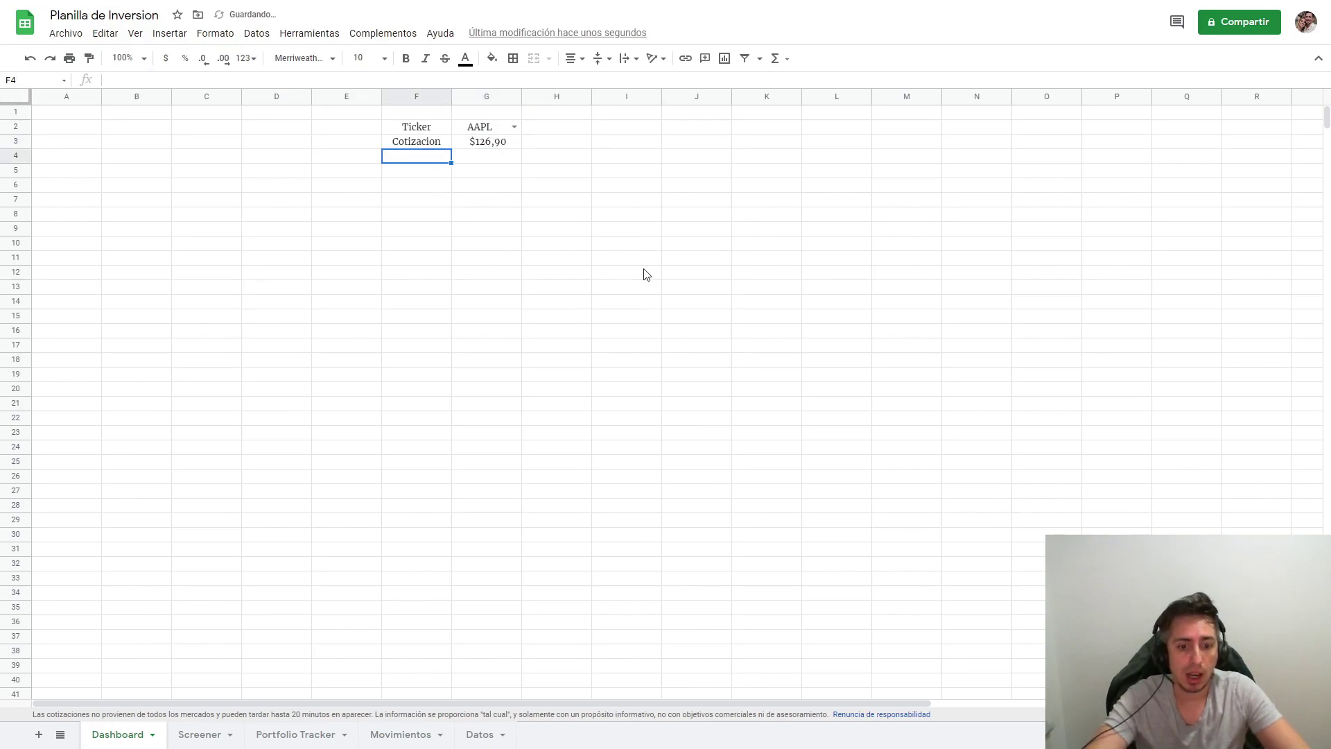
Label F4 Change and enter a GOOGLEFINANCE changepct formula in G4.
type("Change")
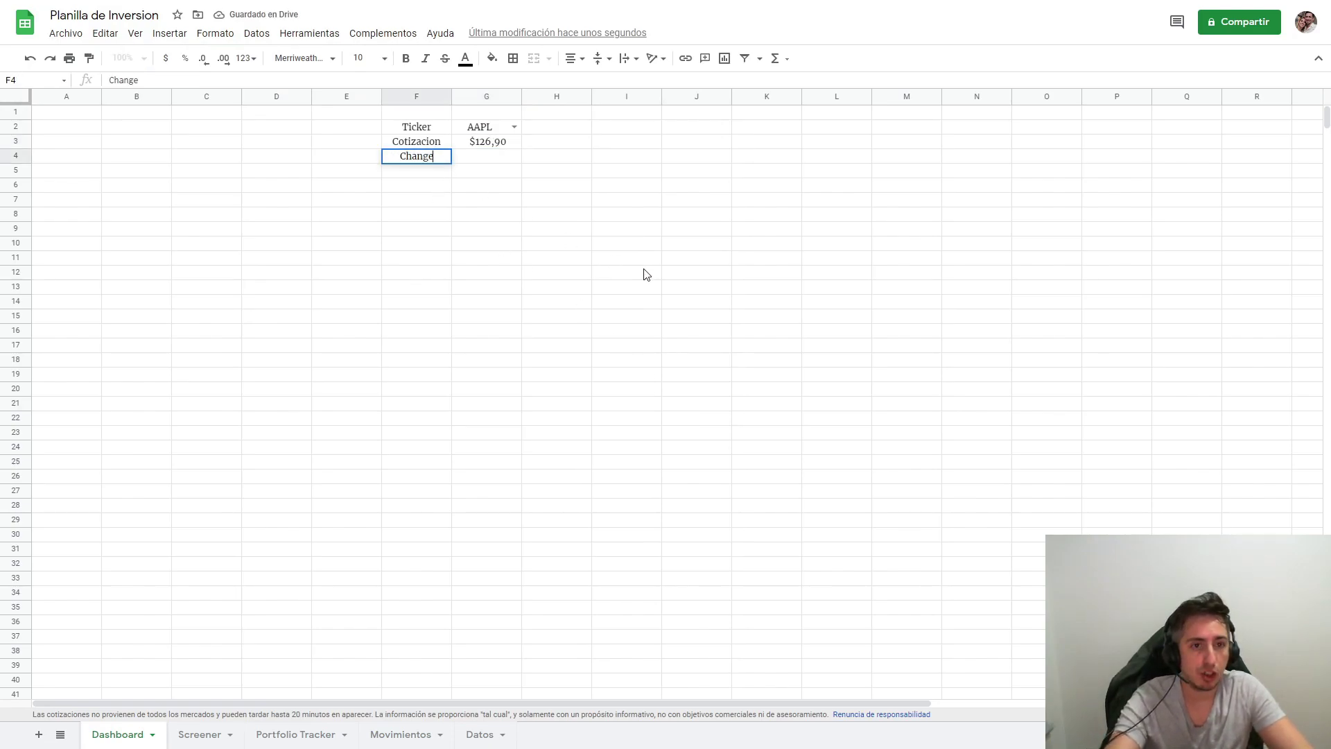
key("Tab")
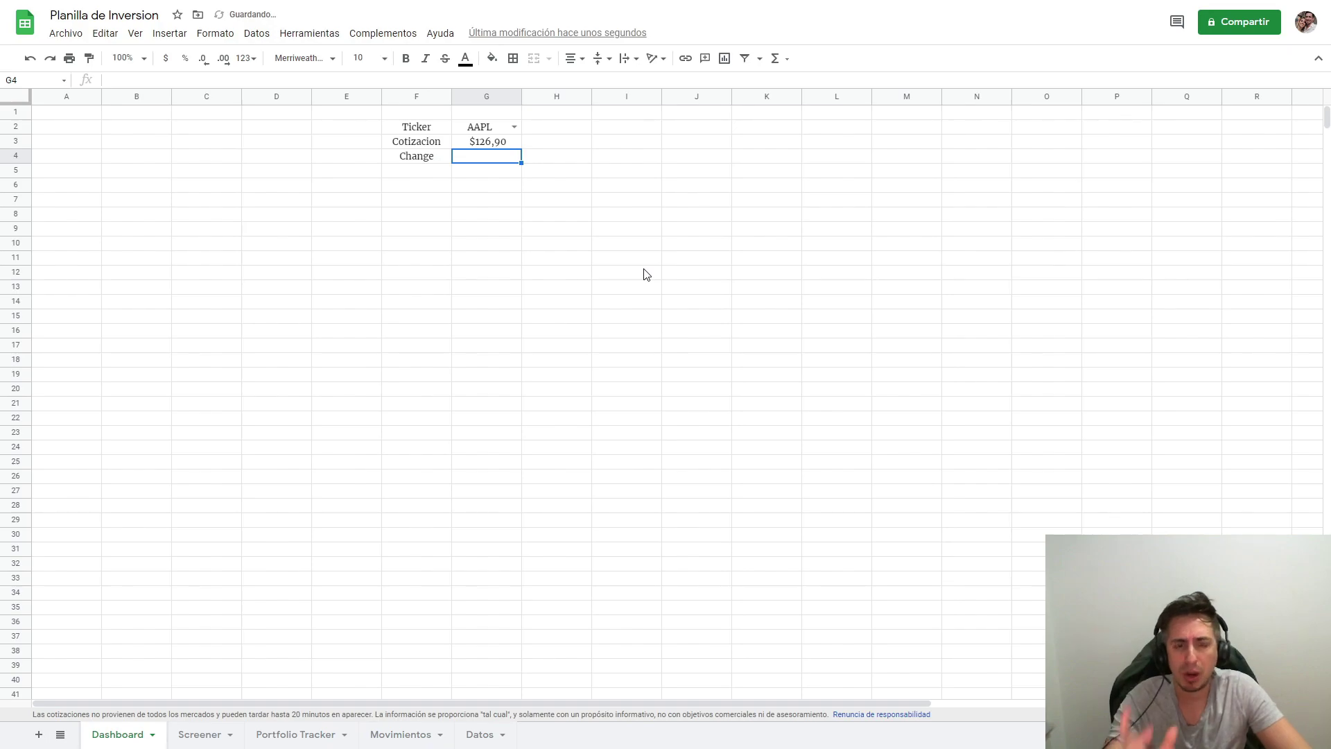
type("=")
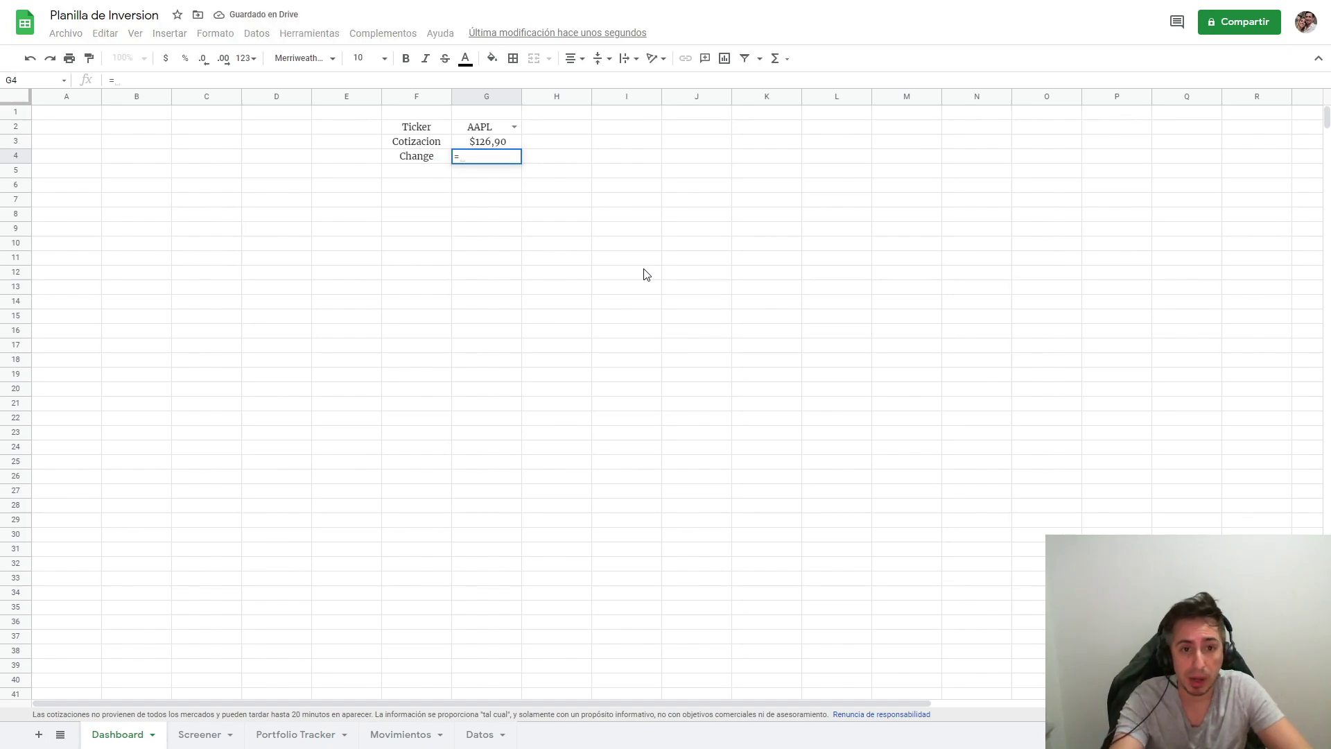
type("goo")
key("Tab")
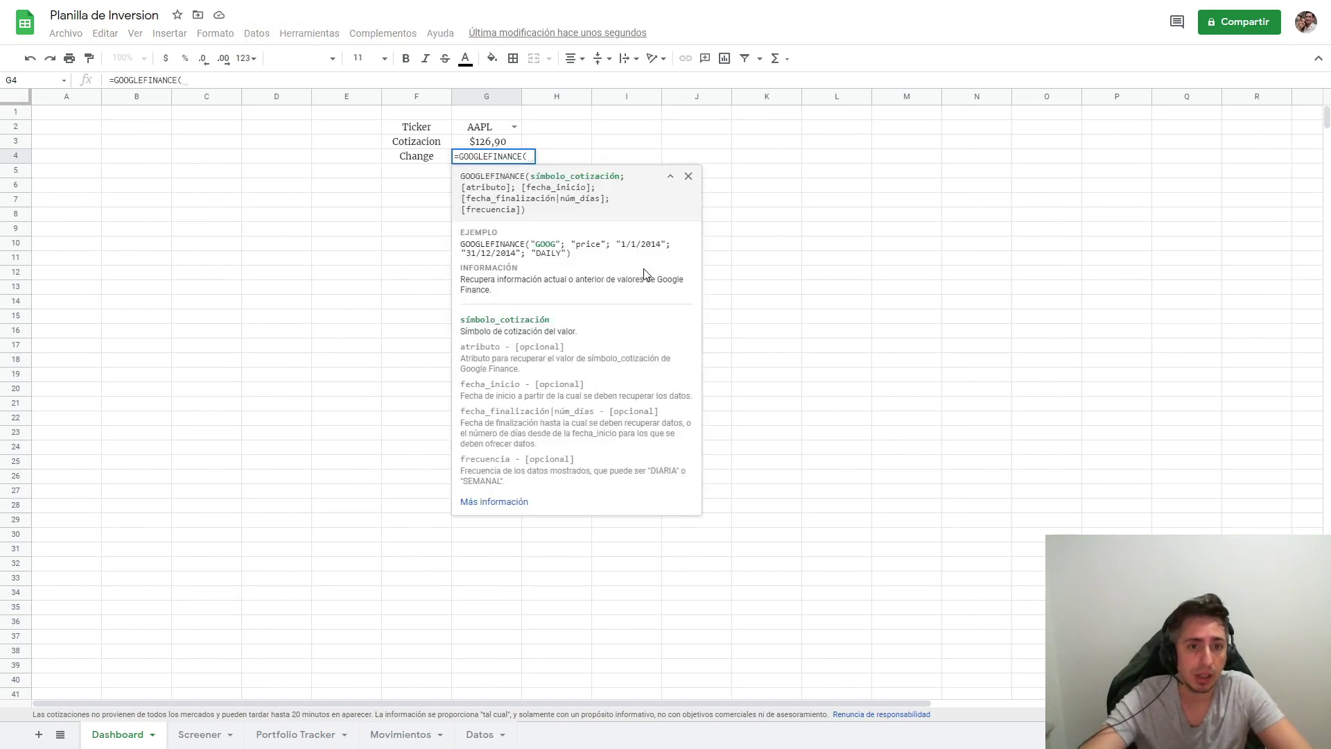
type("G")
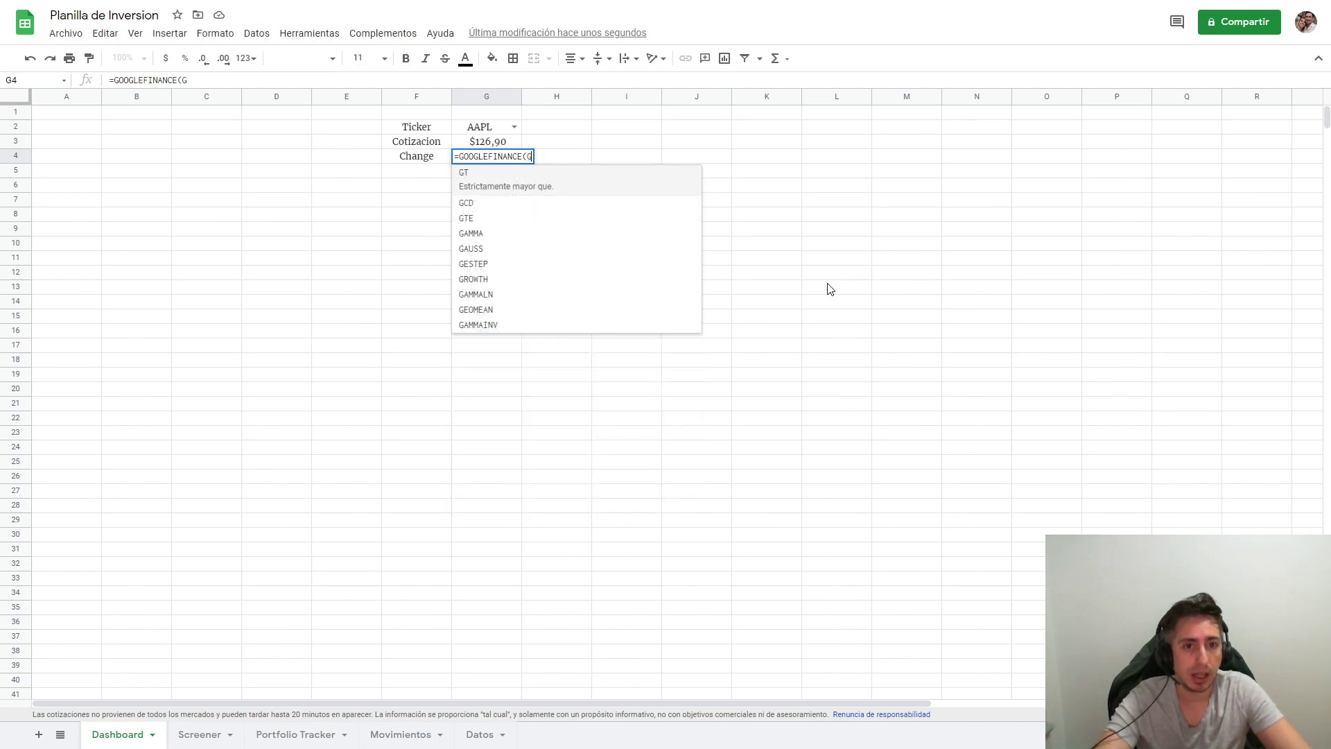
type("2")
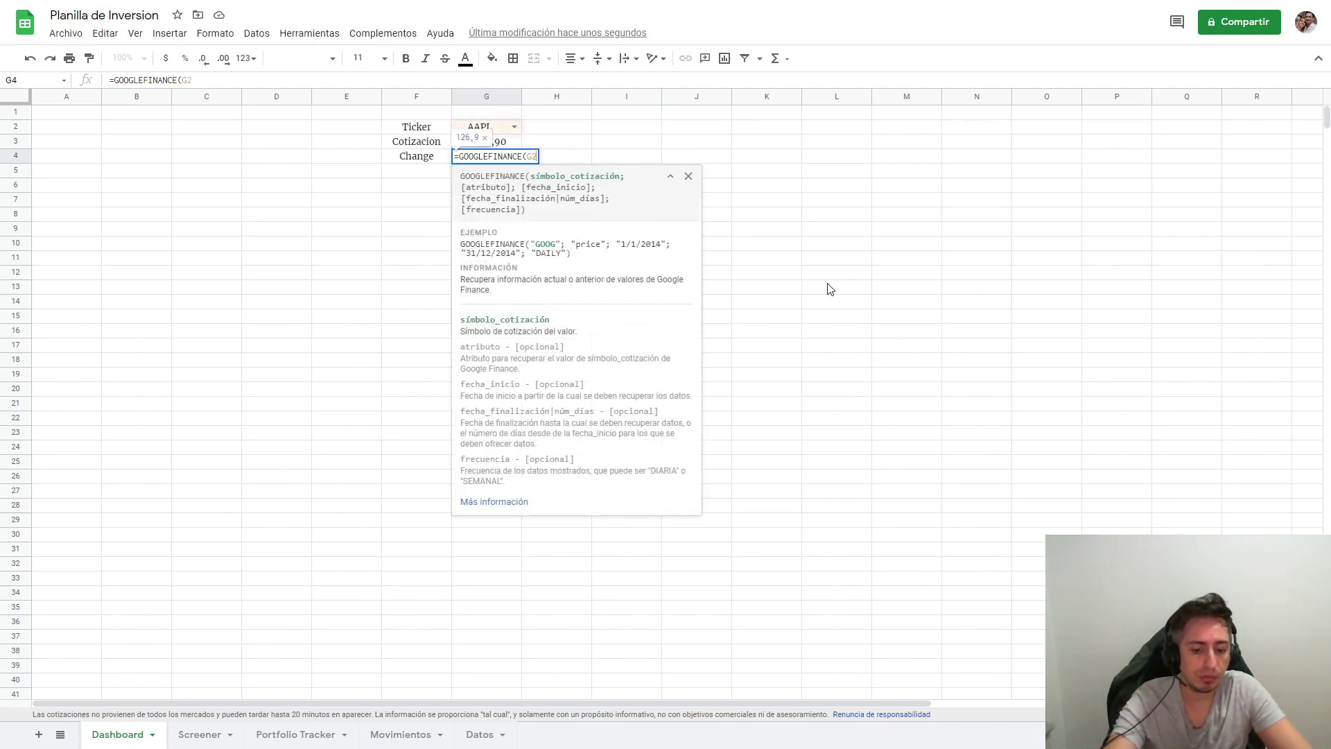
type(":")
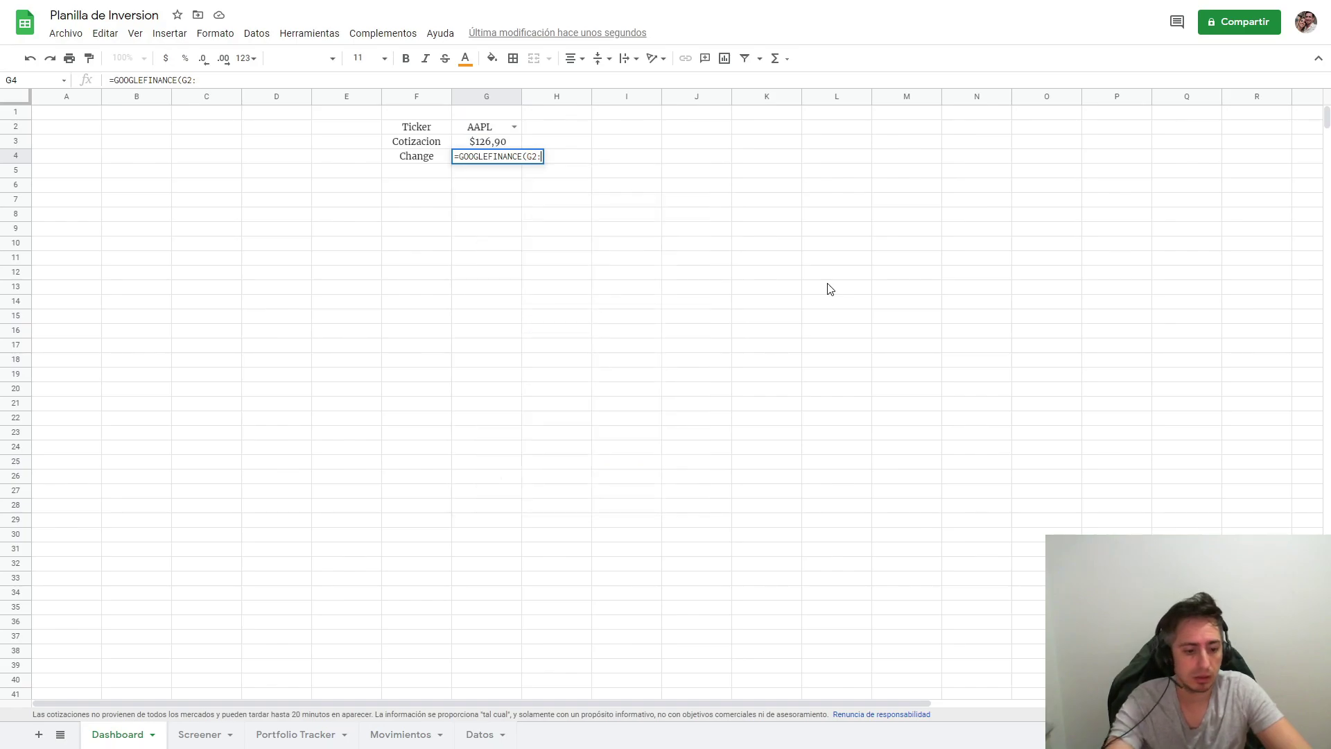
type("\"change")
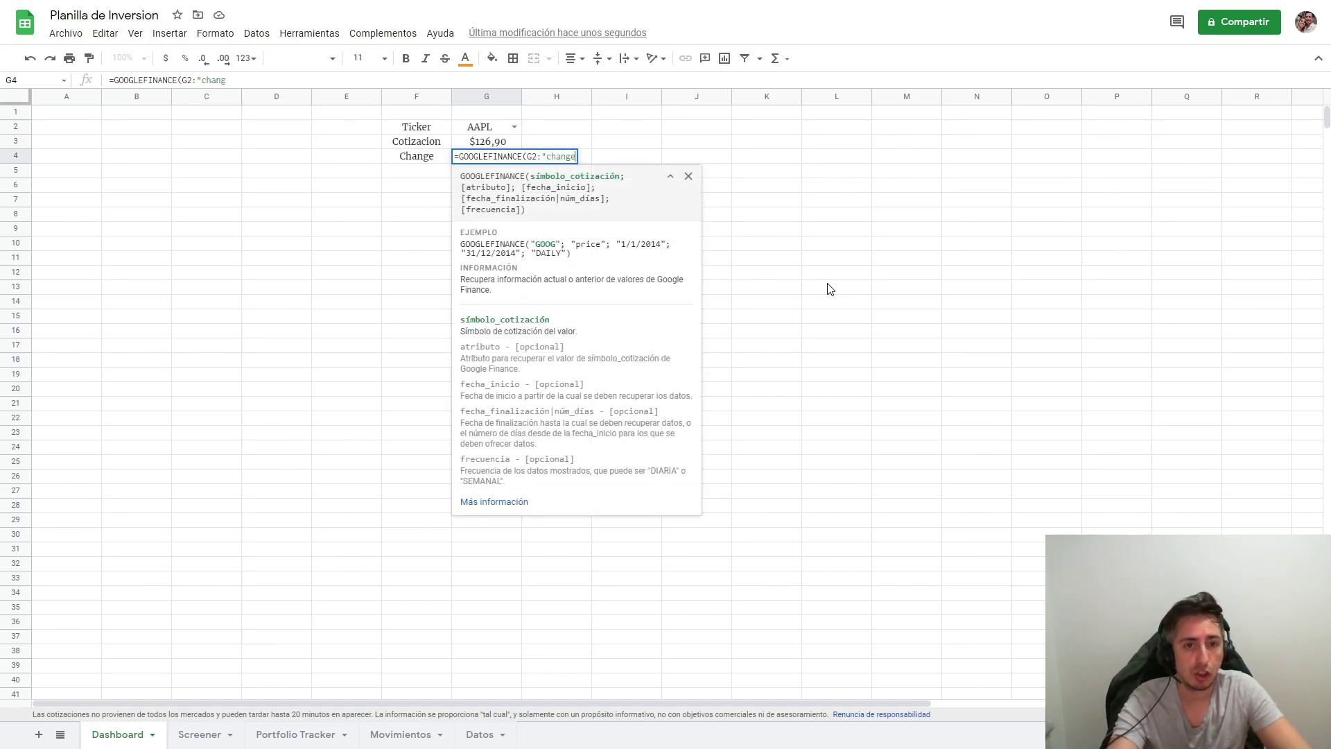
type("pct")
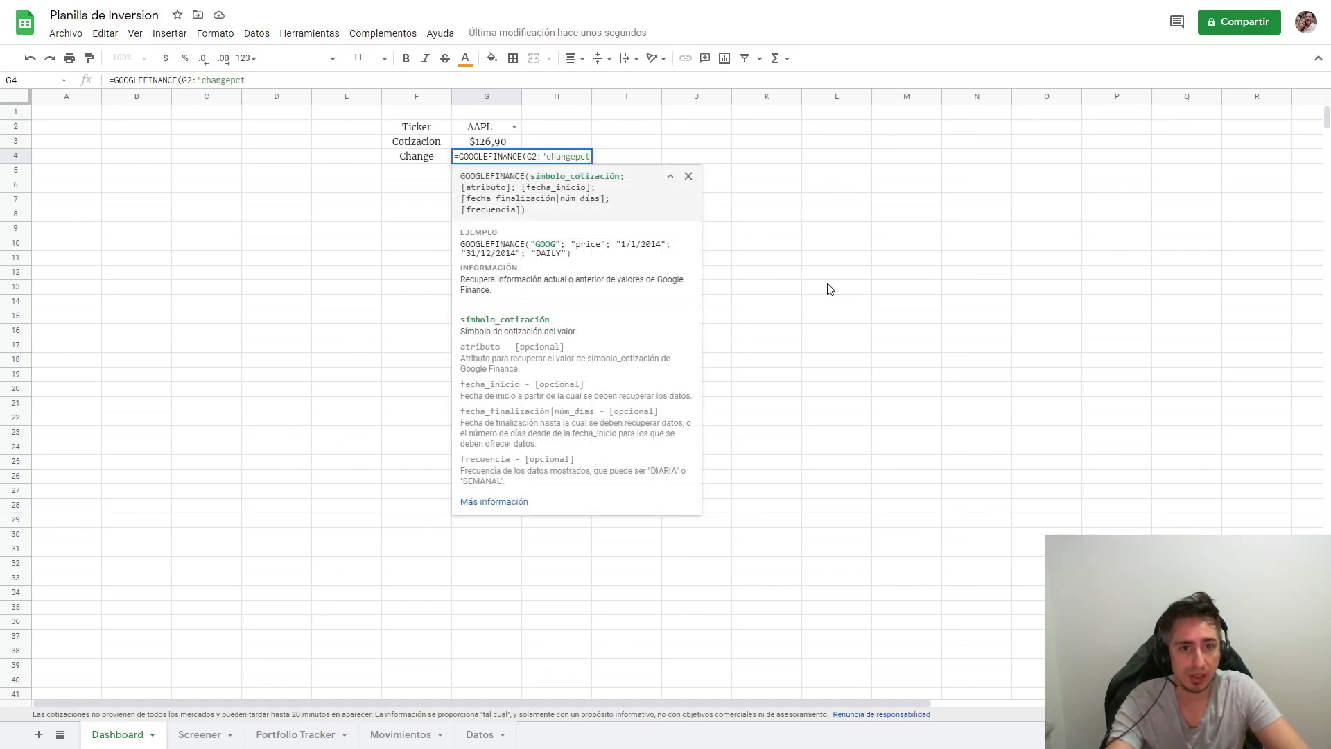
key("Left")
key("Left")
key("Left")
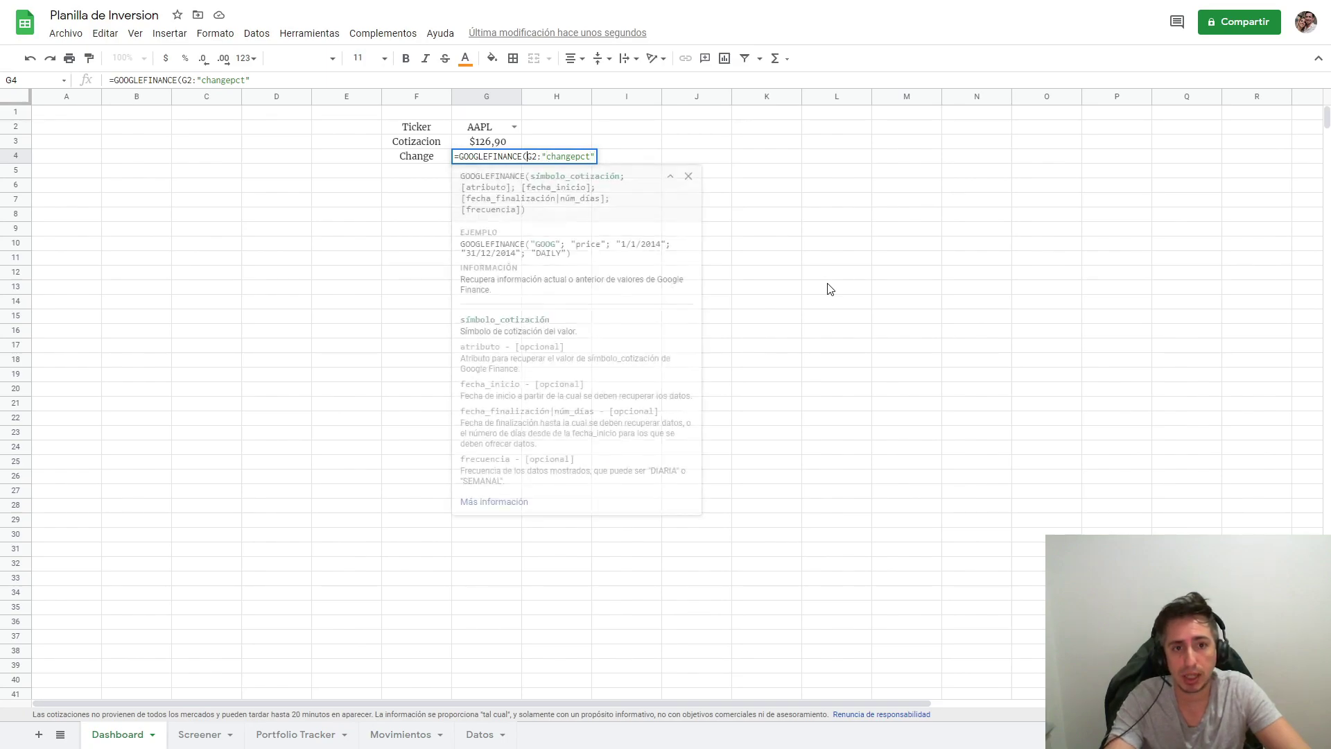
type("\";\"")
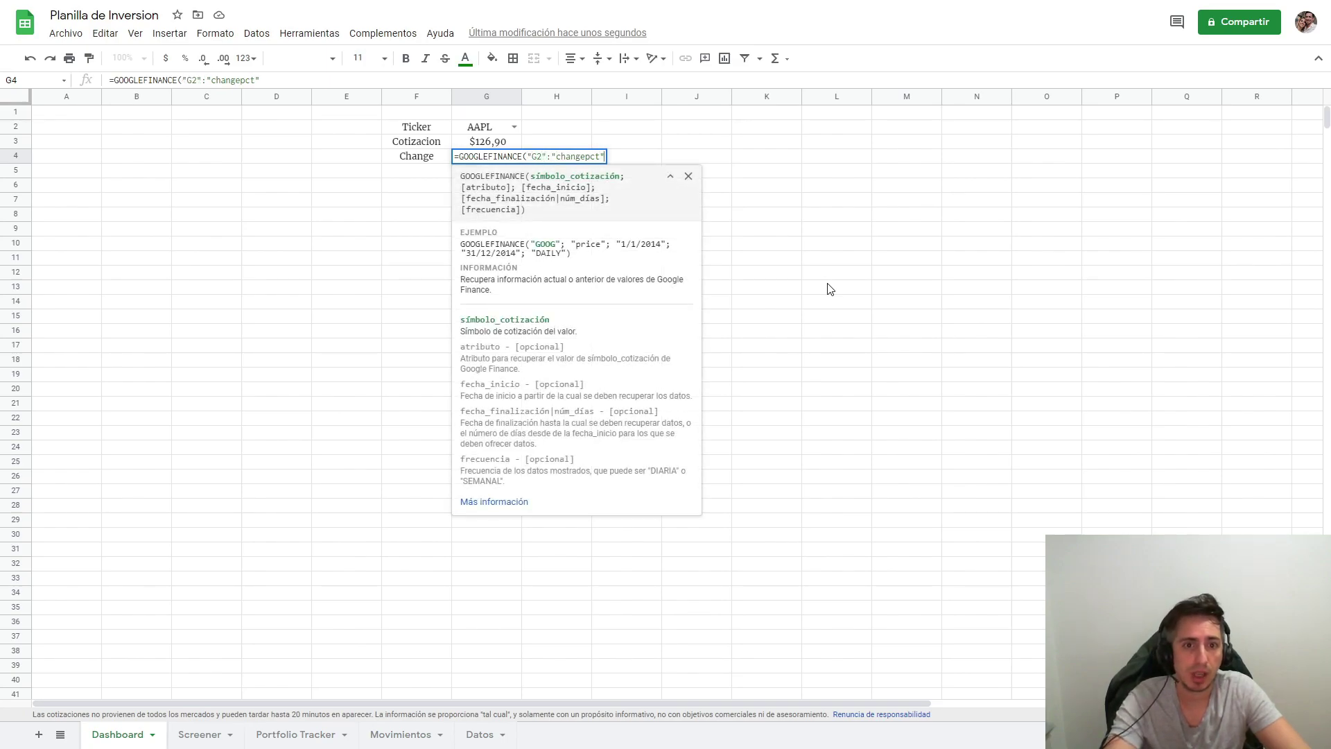
key("Return")
key("Up")
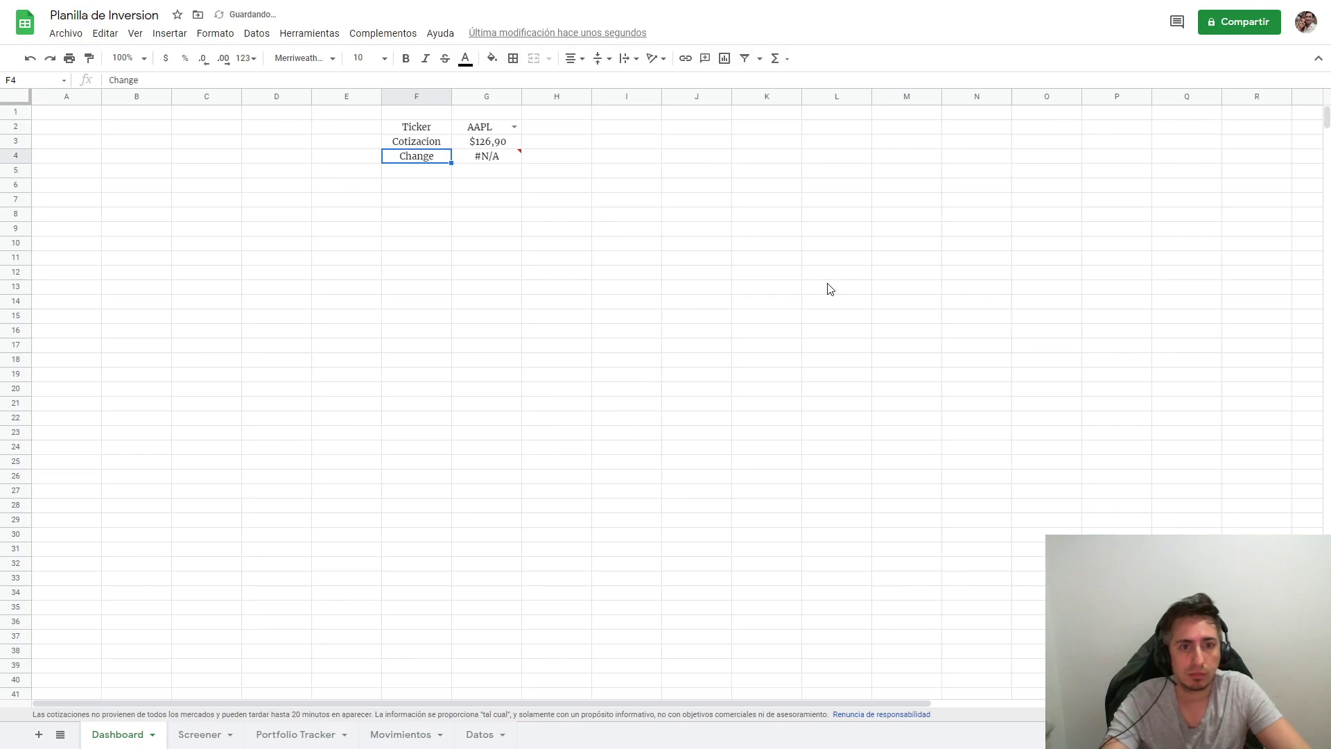
key("Right")
Correct G4's formula to =GOOGLEFINANCE(G2;"changepct") so it shows -0,16.
double_click(202, 79)
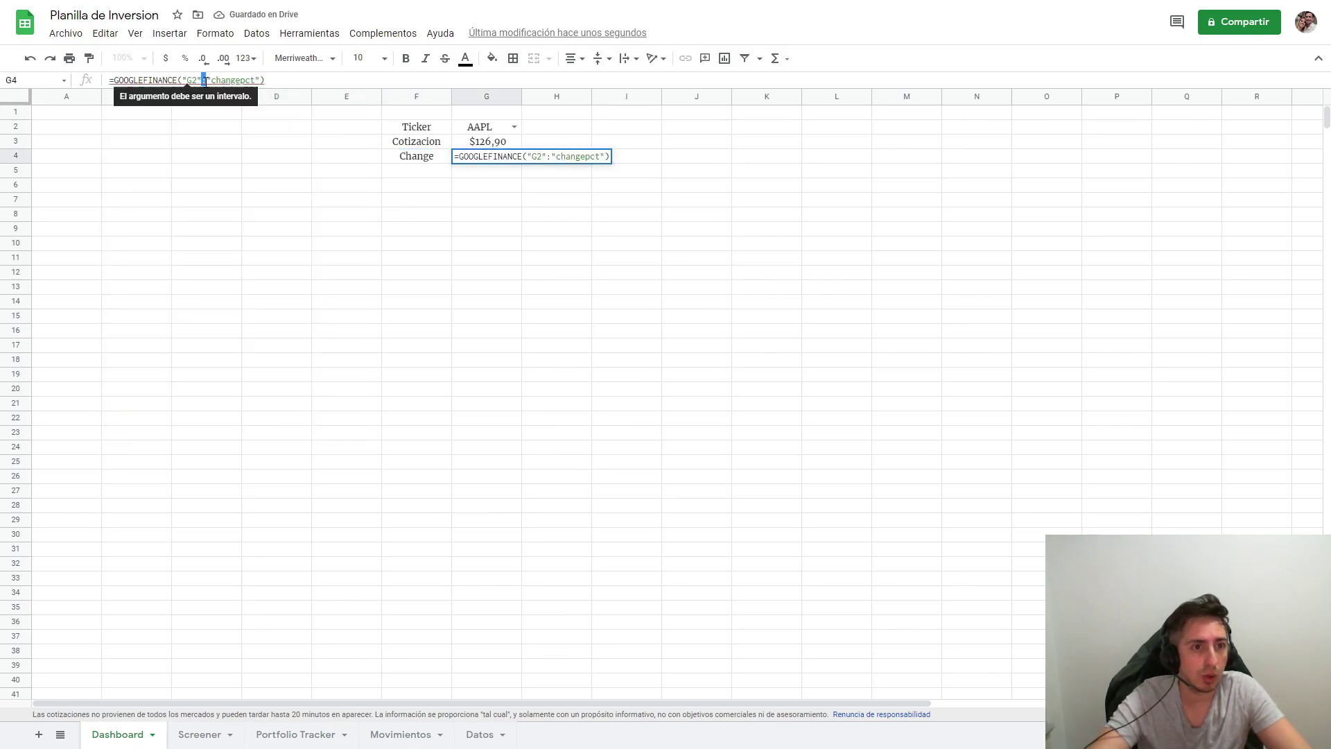
key("Return")
key("Up")
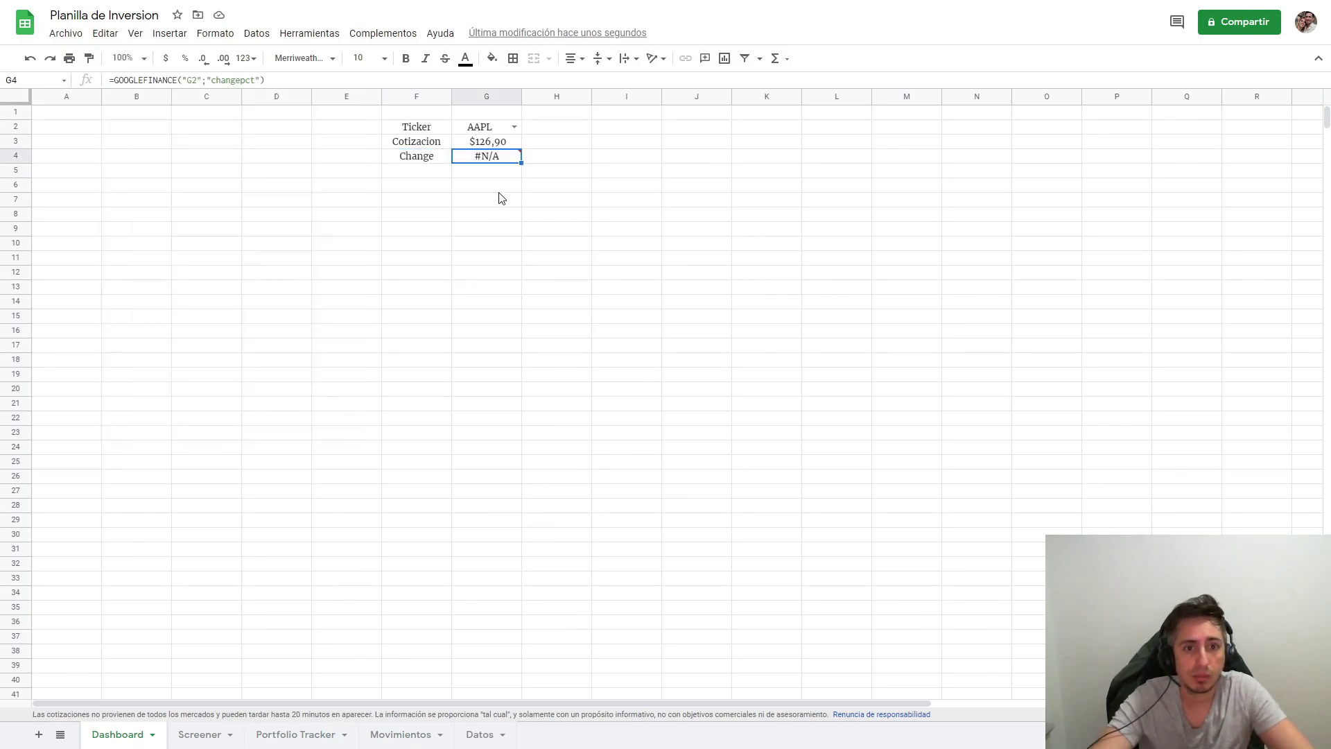
left_click(184, 80)
key("Delete")
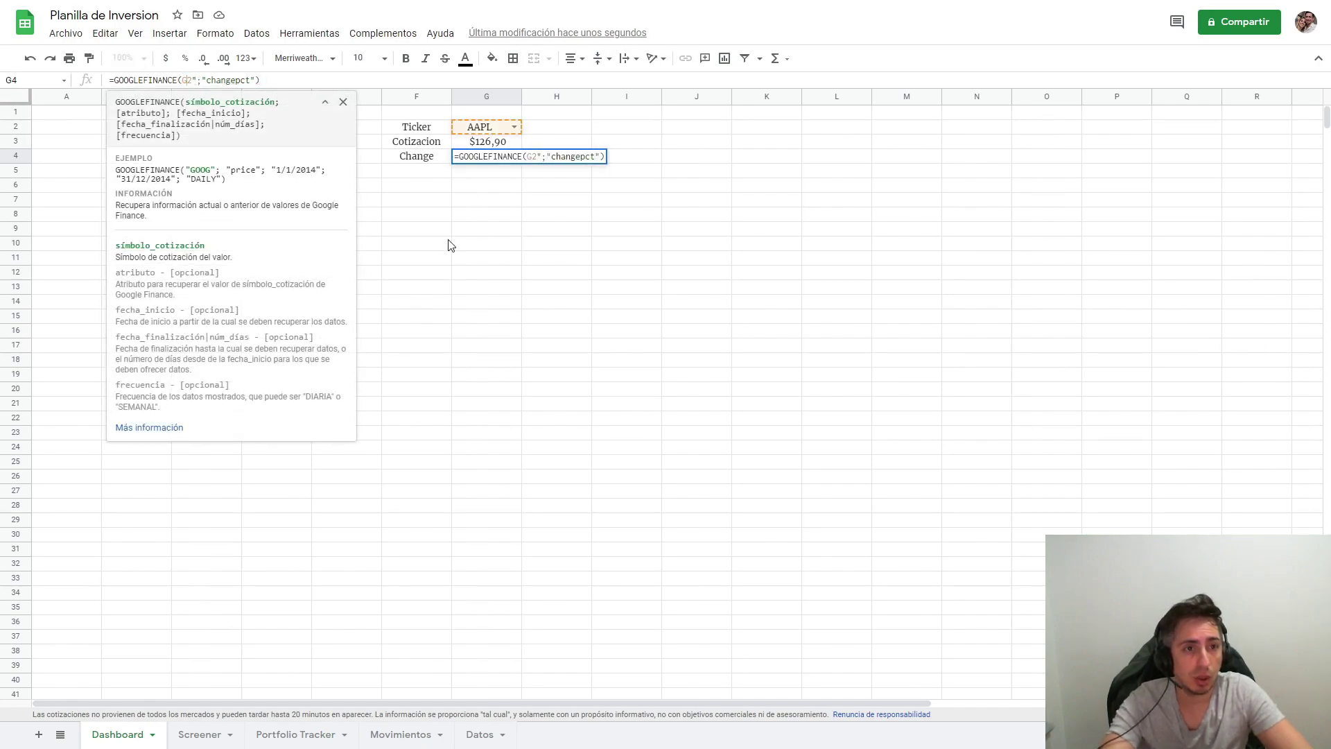
key("Right")
key("Right")
key("Delete")
key("Return")
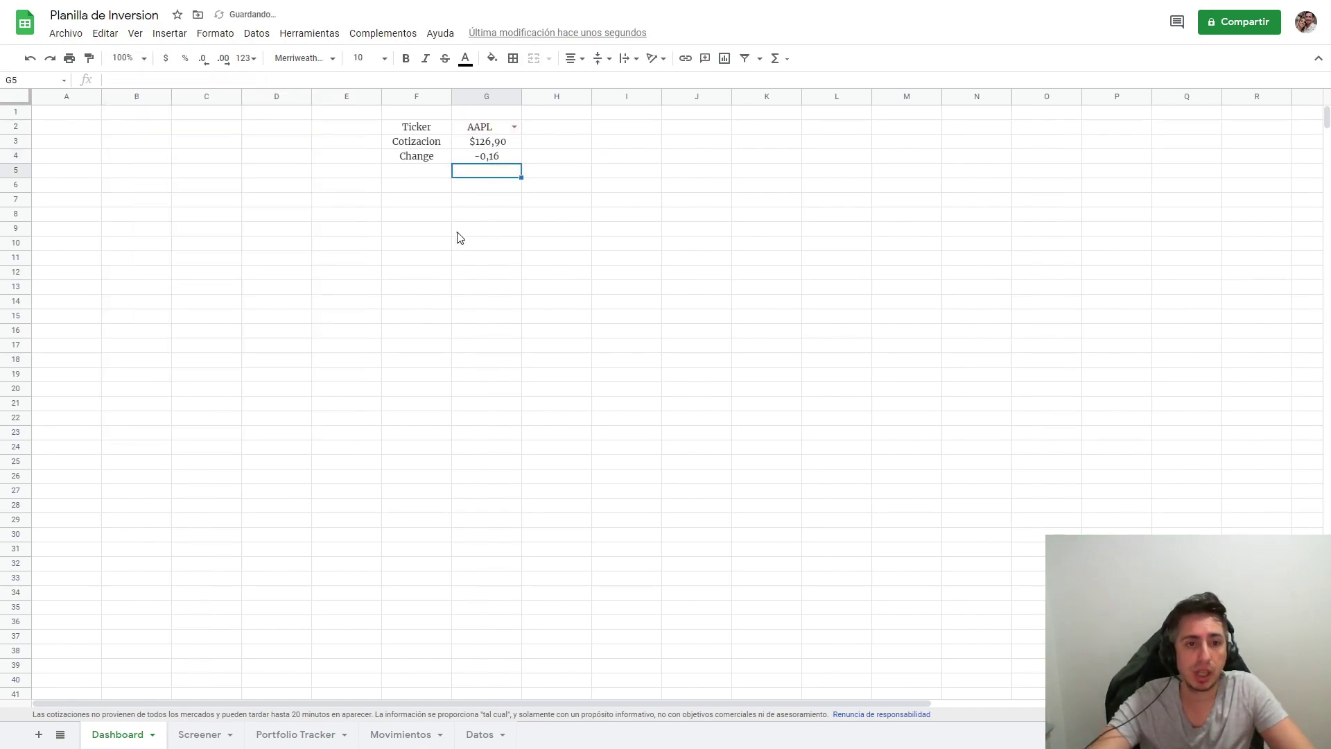
Format G4 as a percentage and append /100 to show -0,16%.
left_click(509, 157)
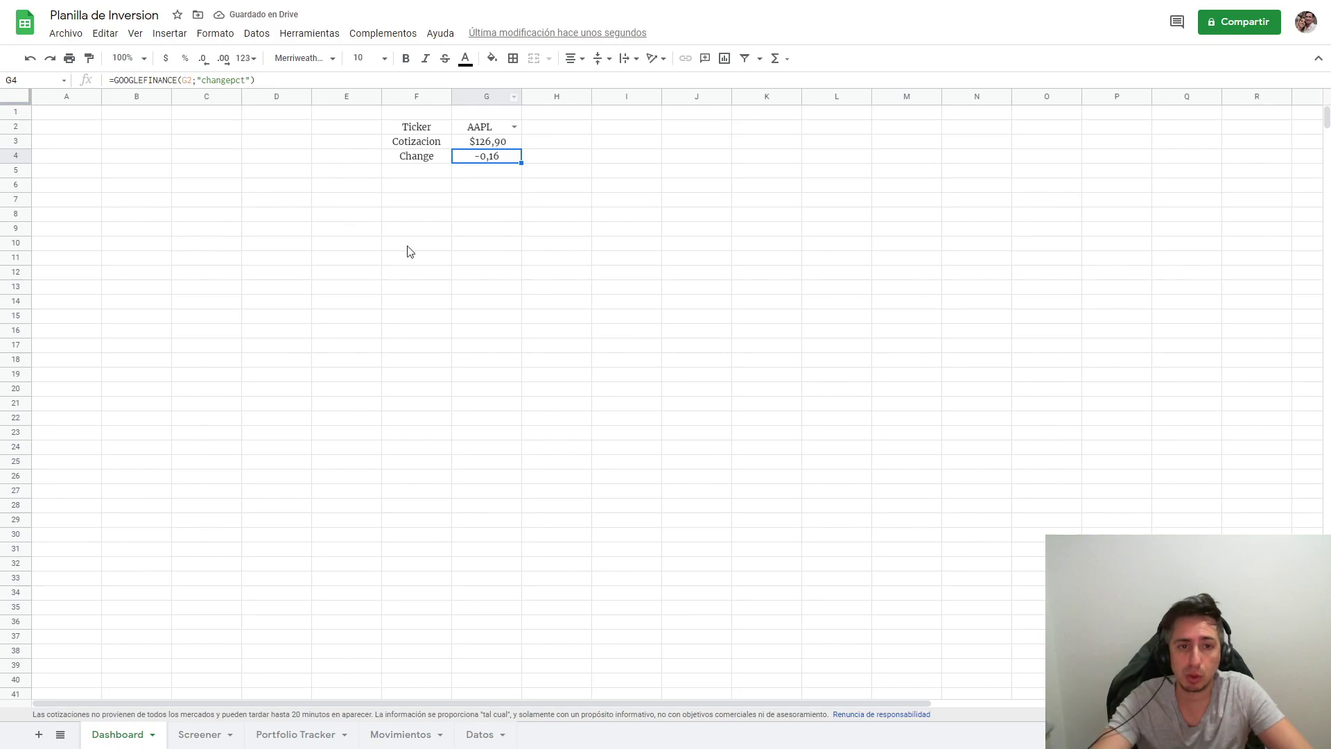
left_click(215, 33)
left_click(481, 175)
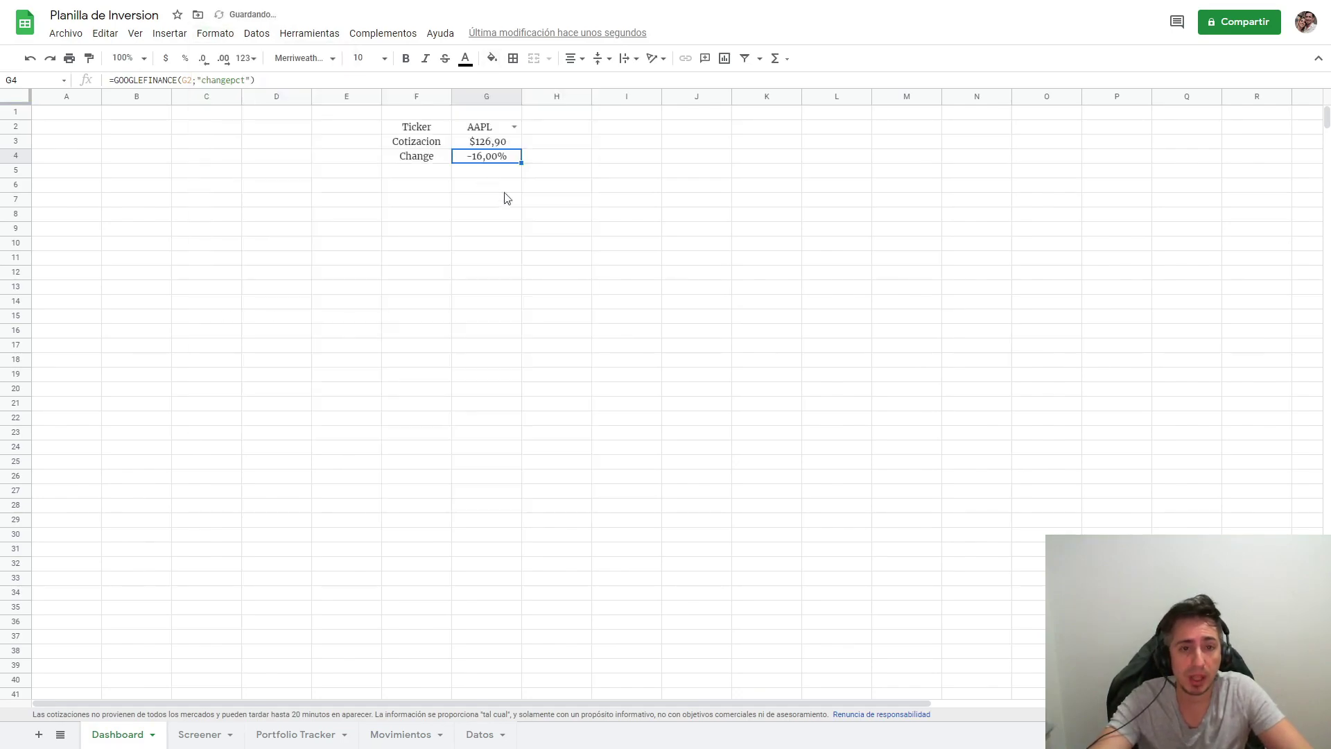
left_click(352, 78)
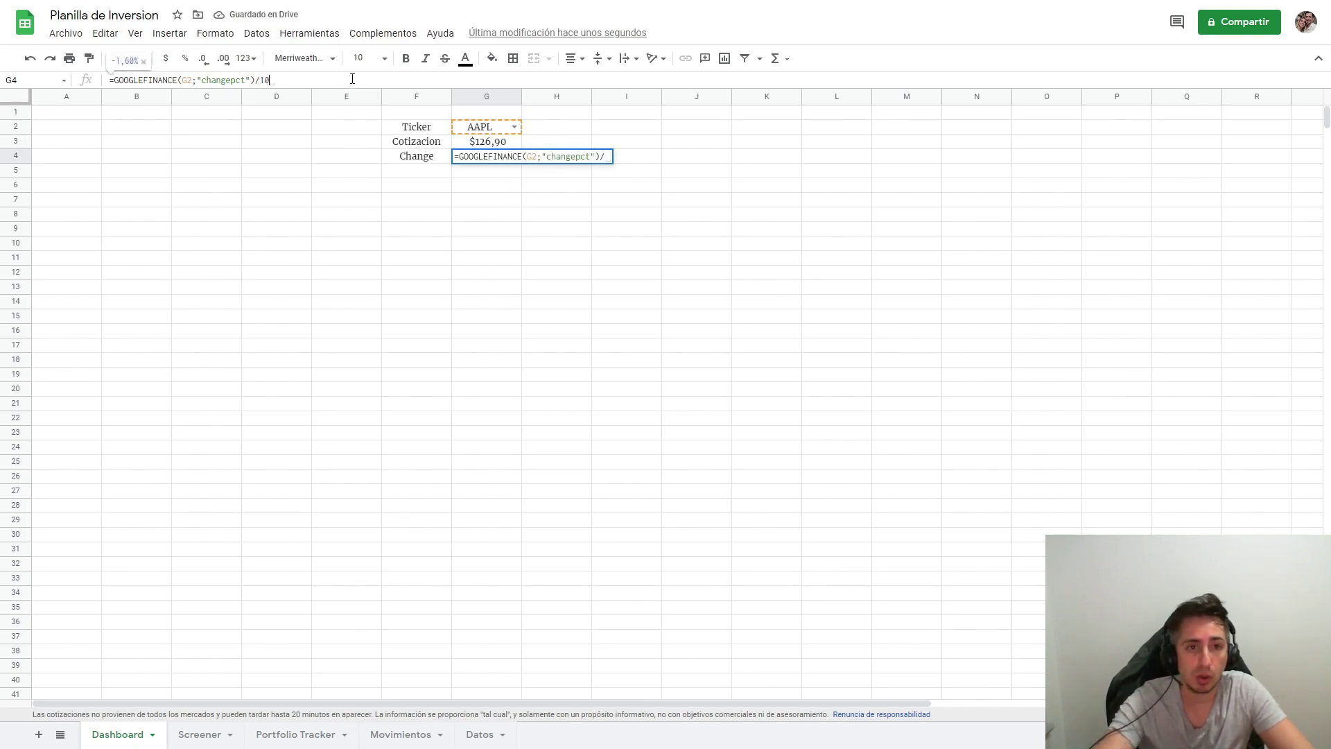
type("/100")
key("Return")
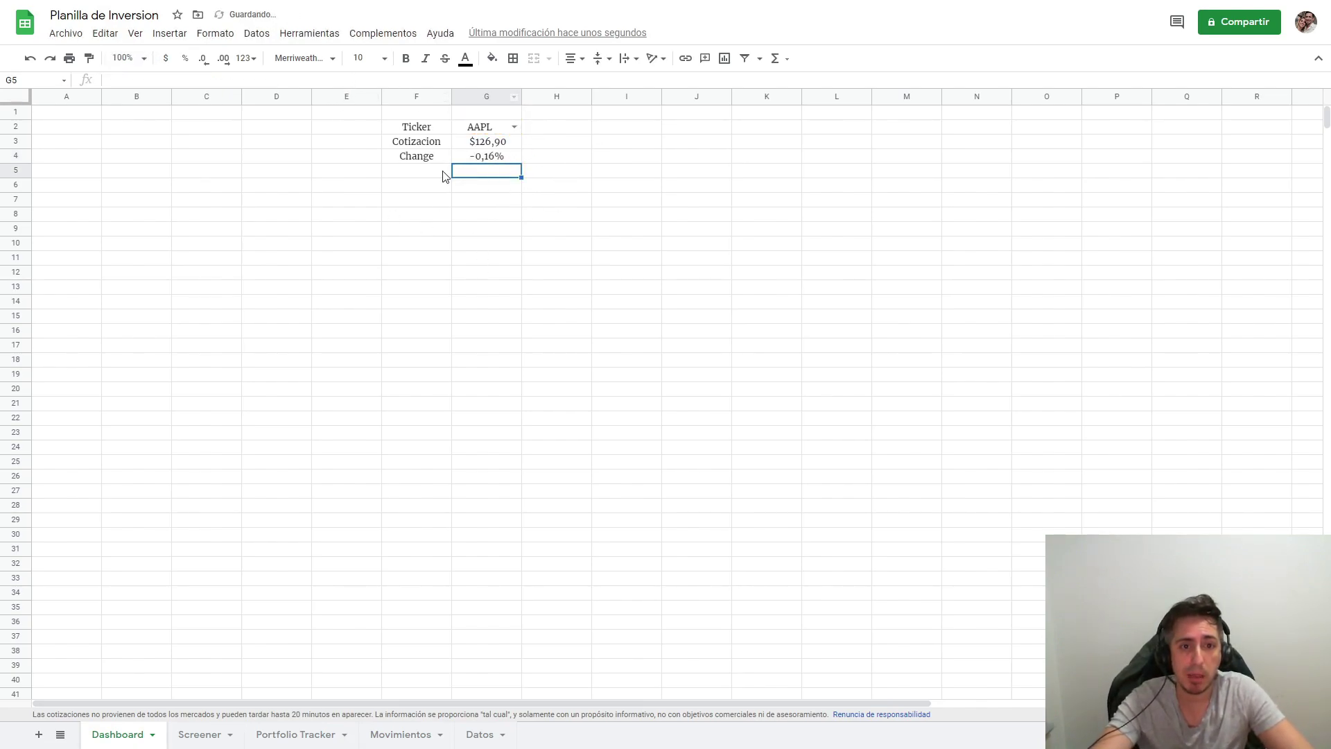
left_click(444, 175)
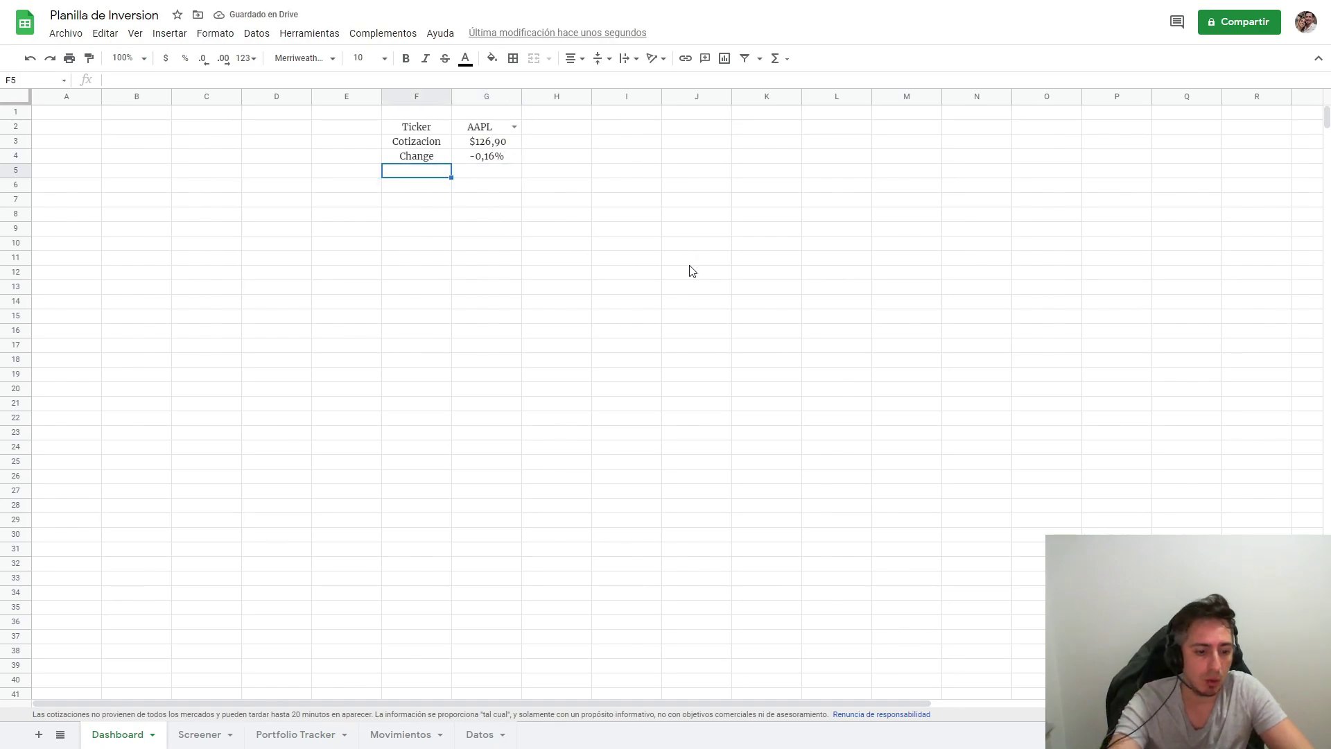
Label F5 RSI and copy the RSI formula from Screener!I5.
type("RSI")
key("Tab")
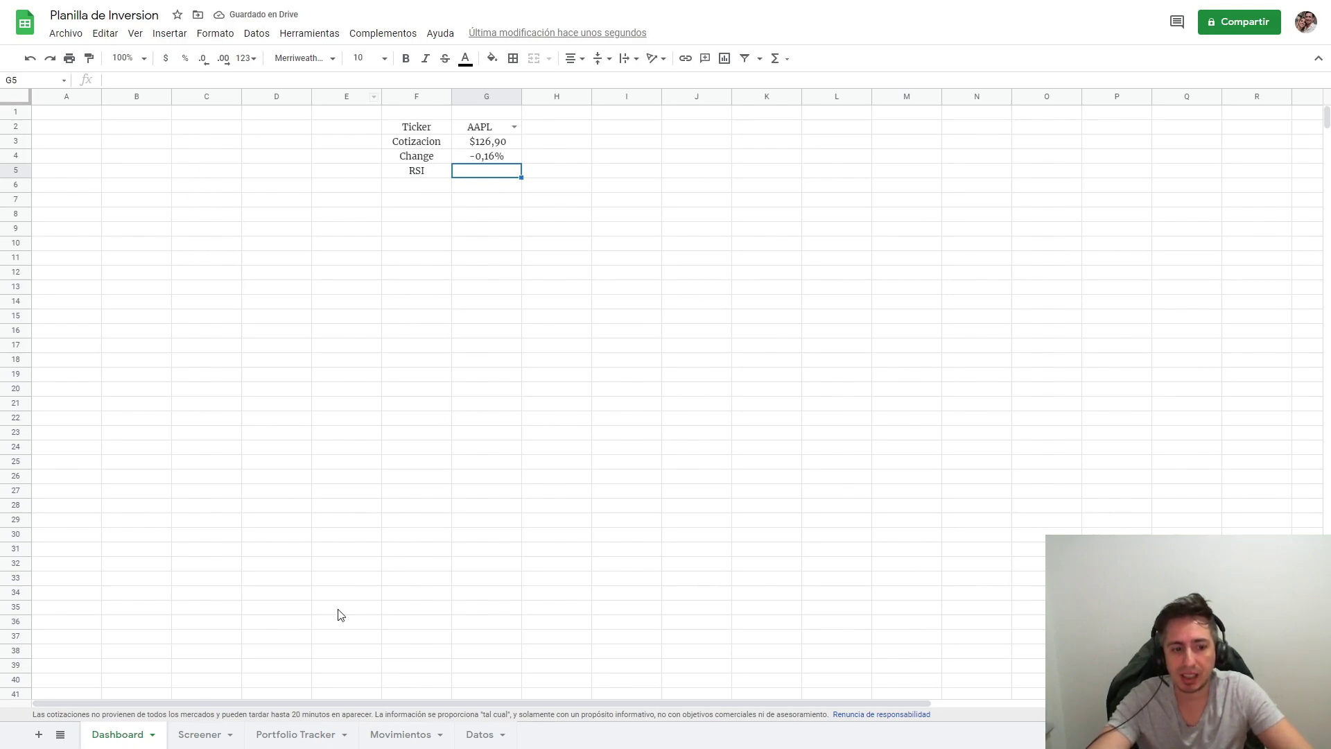
left_click(215, 736)
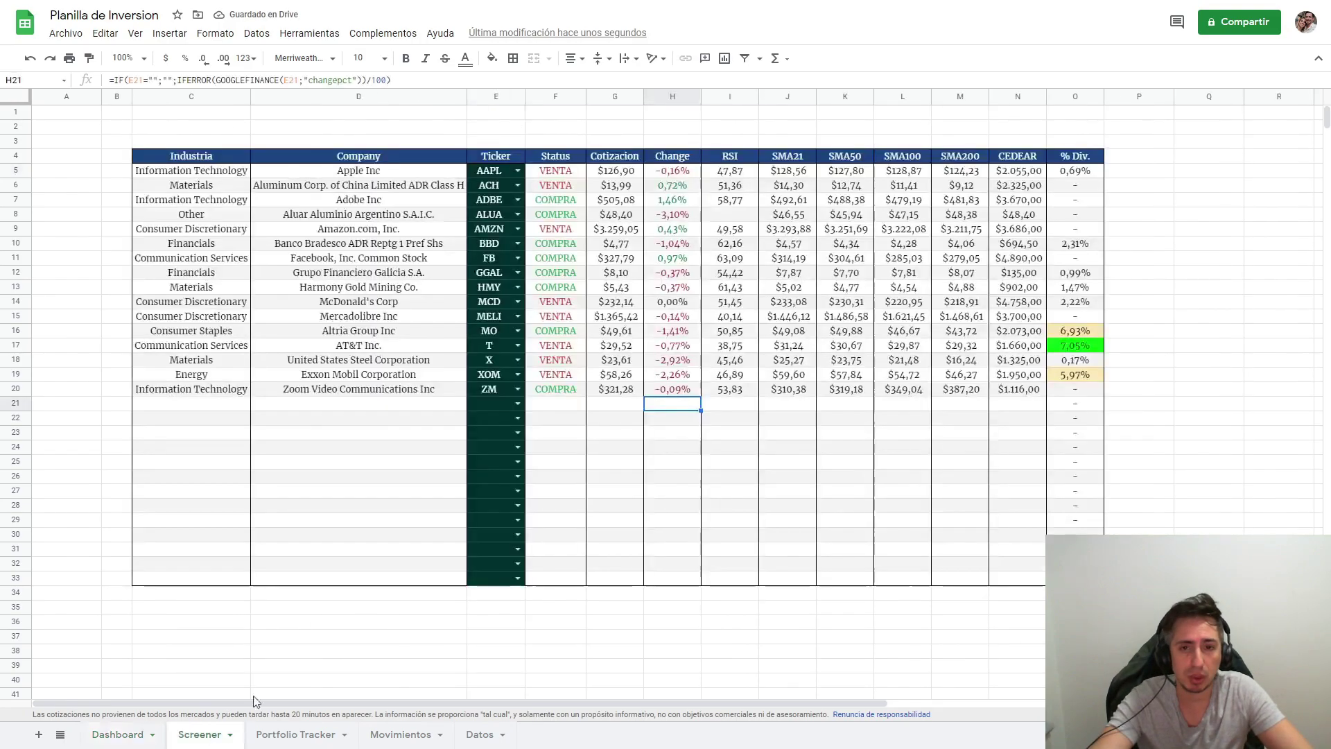
left_click(737, 176)
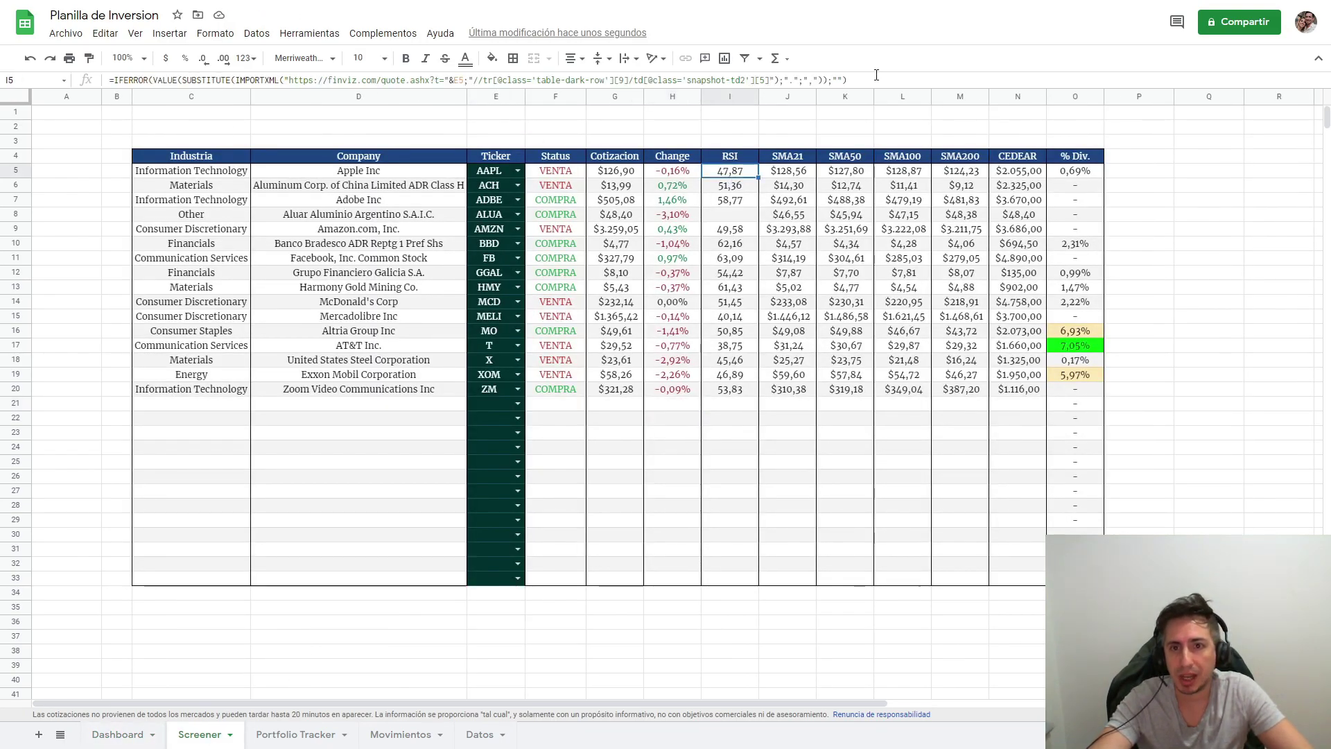
left_click_drag(876, 75, 69, 82)
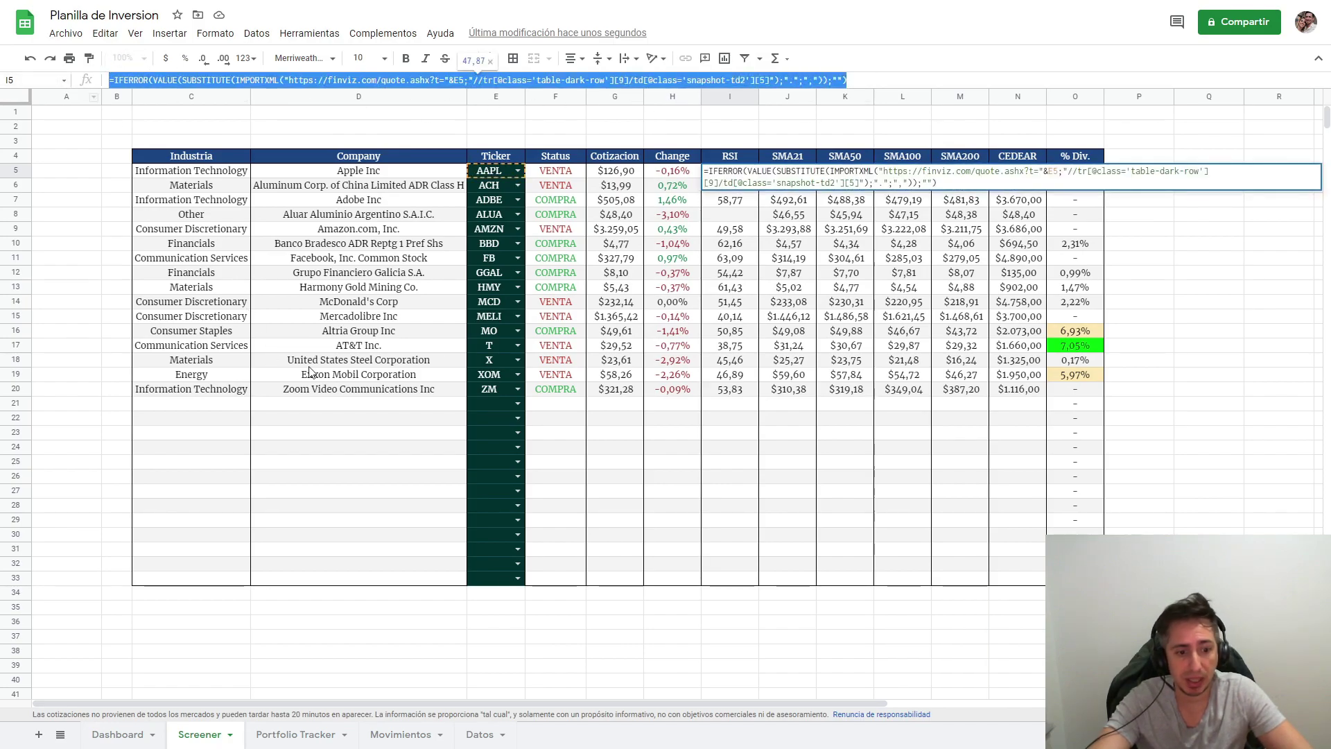
Paste the RSI formula into Dashboard G5 with G2 replacing E5, showing 47,87.
left_click(114, 735)
left_click(321, 82)
type("=IFERROR(VALUE(SUBSTITUTE(IMPORTXML(\"https://finviz.com/quote.ashx?t=\"&E5;\"//tr[@class='table-dark-row'][9]/td[@class='snapshot-td2'][5]\");\".\";\",\"));\"\")")
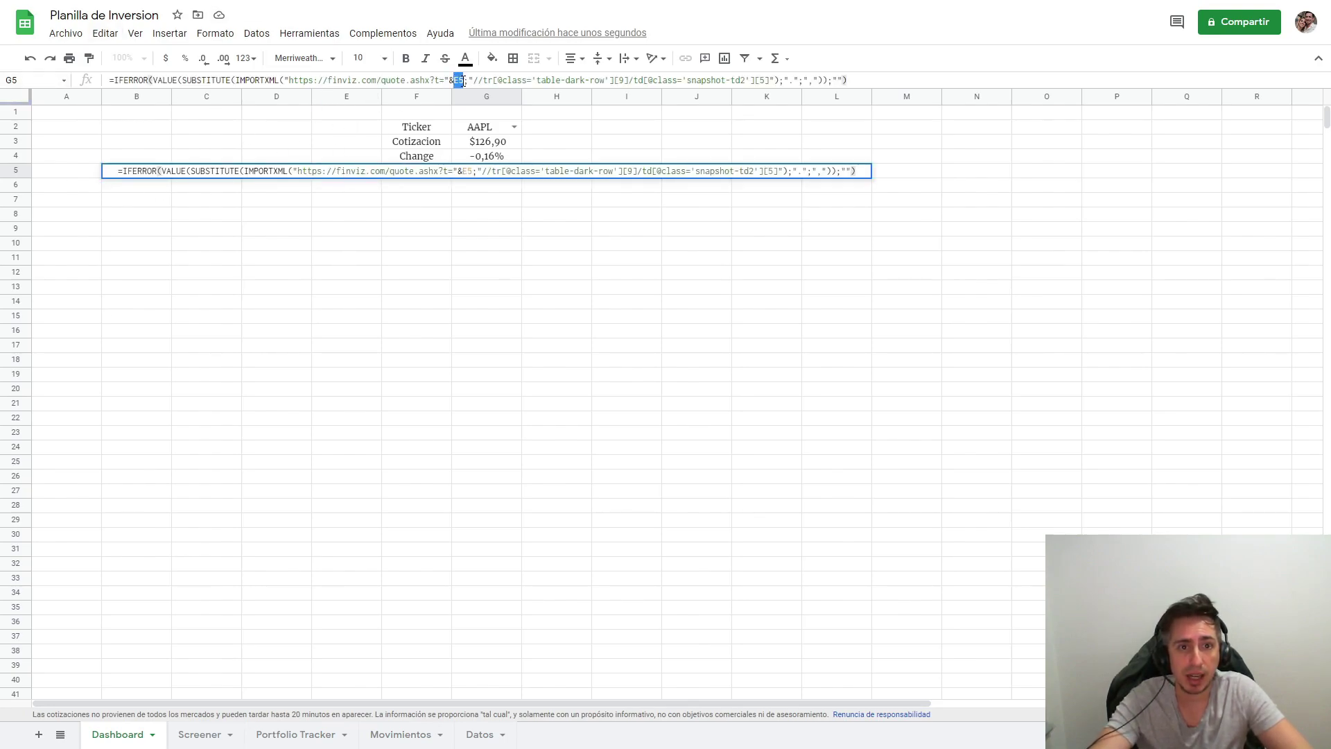
type("G2")
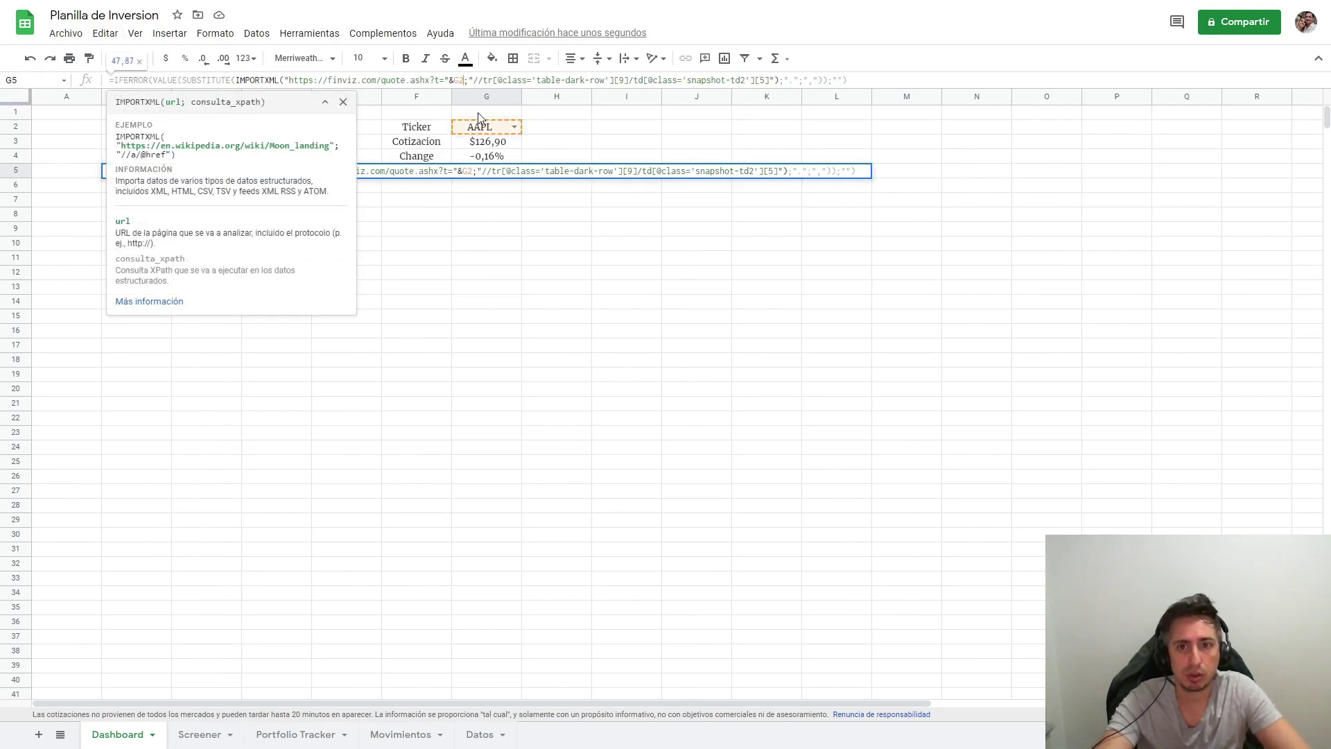
key("Return")
key("Up")
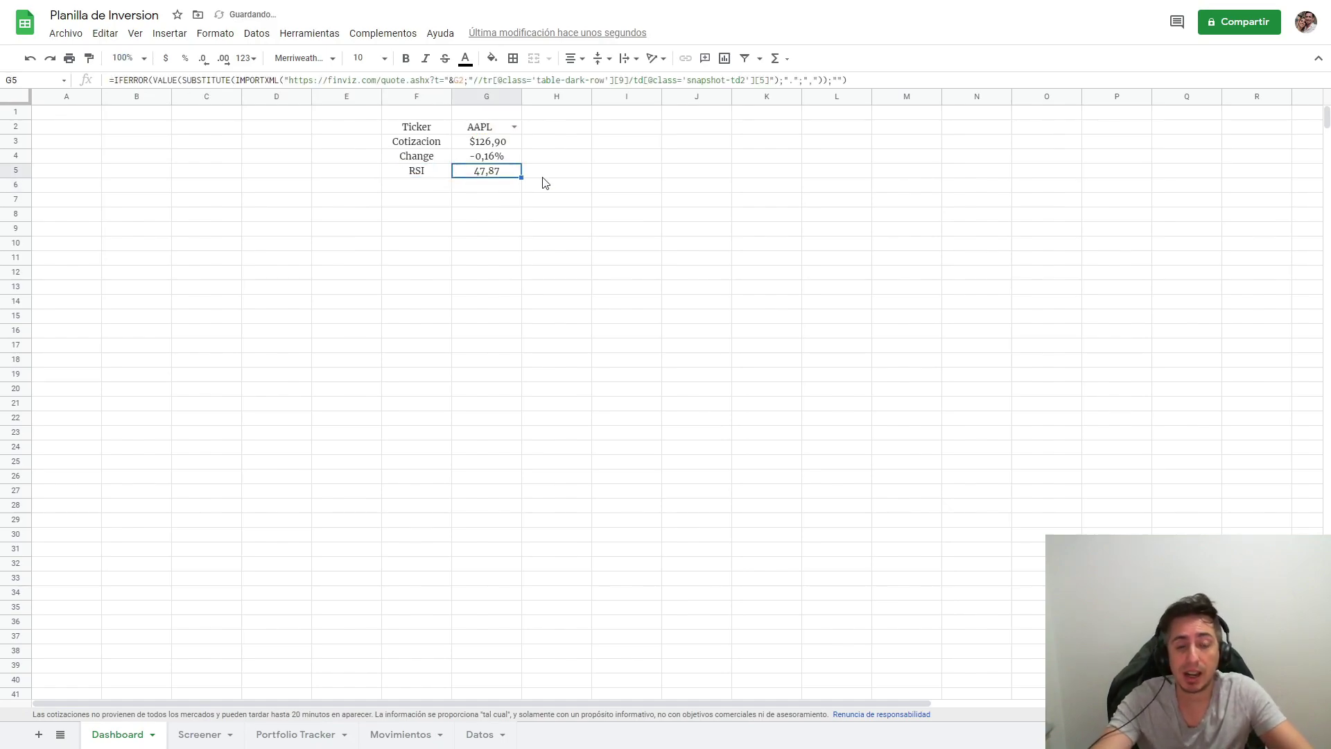
Enter the labels SMA21 in F6 and SMA200 in F7.
left_click(435, 186)
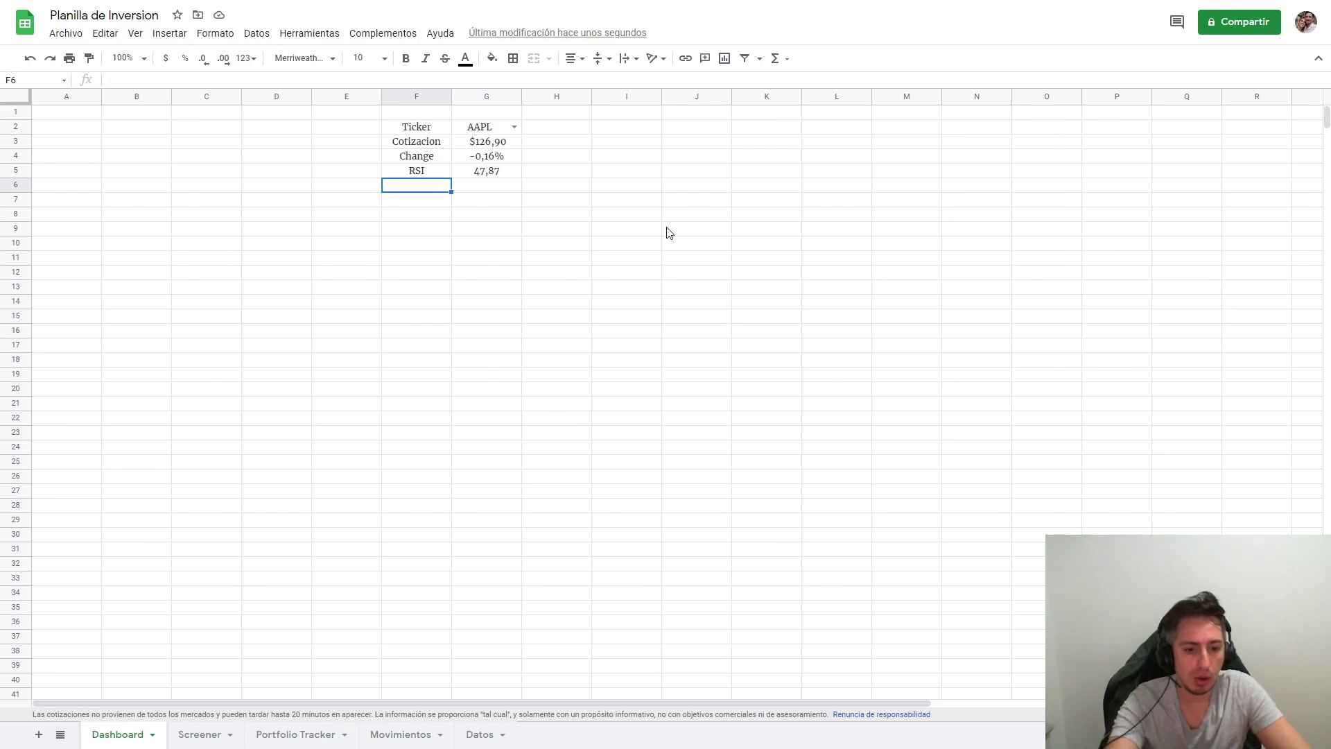
type("SM")
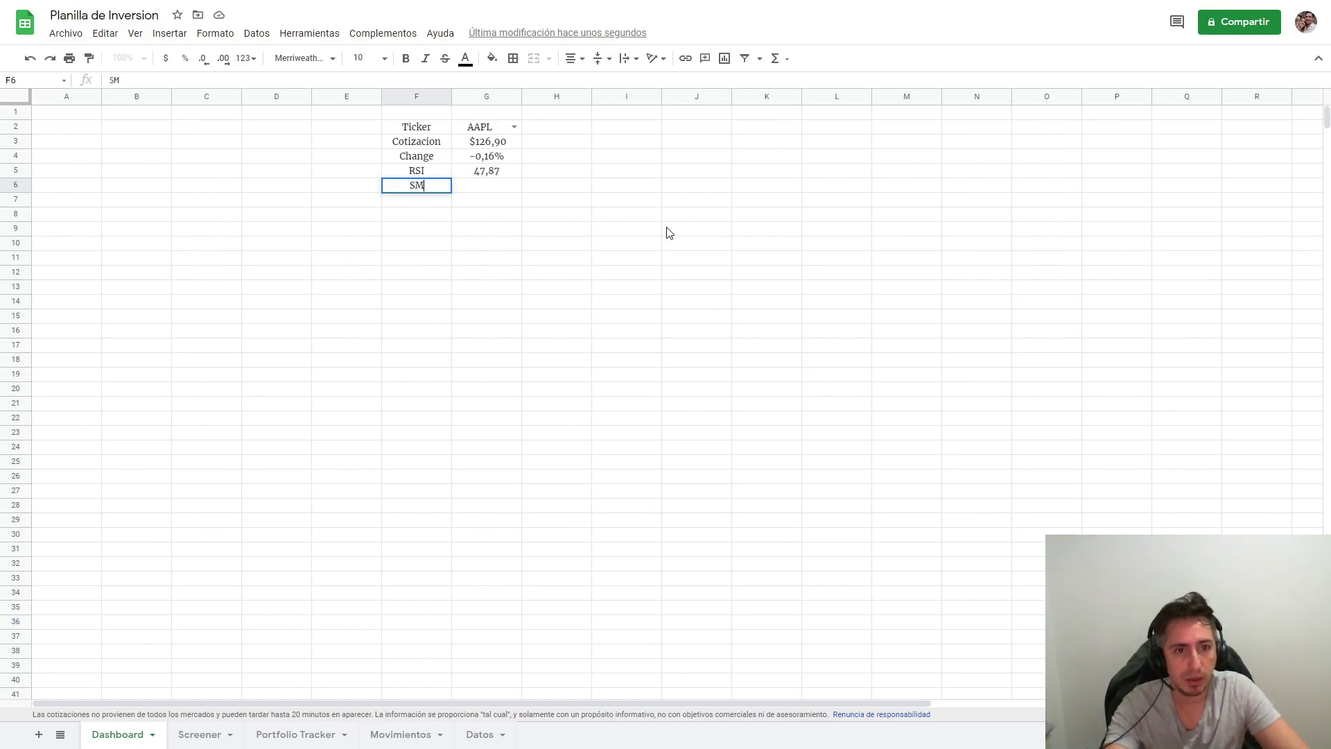
type("A21")
key("Return")
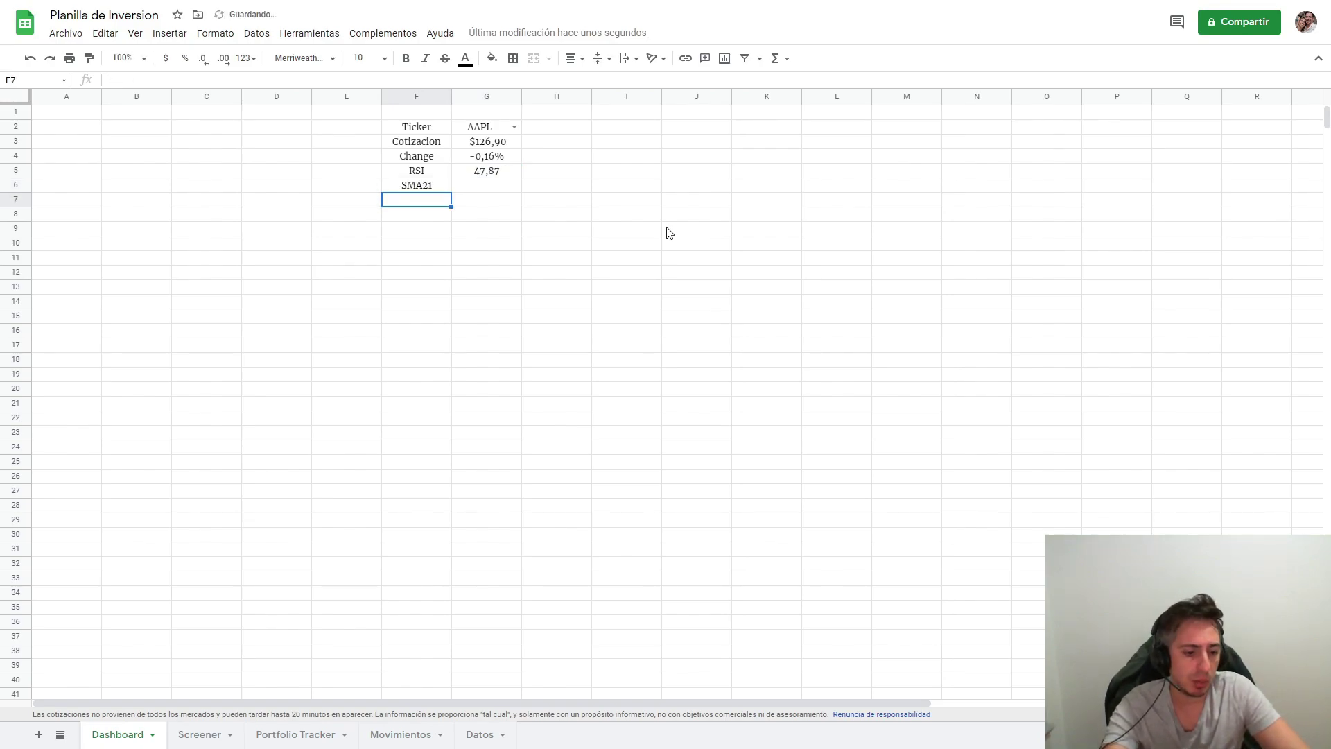
type("SMA200")
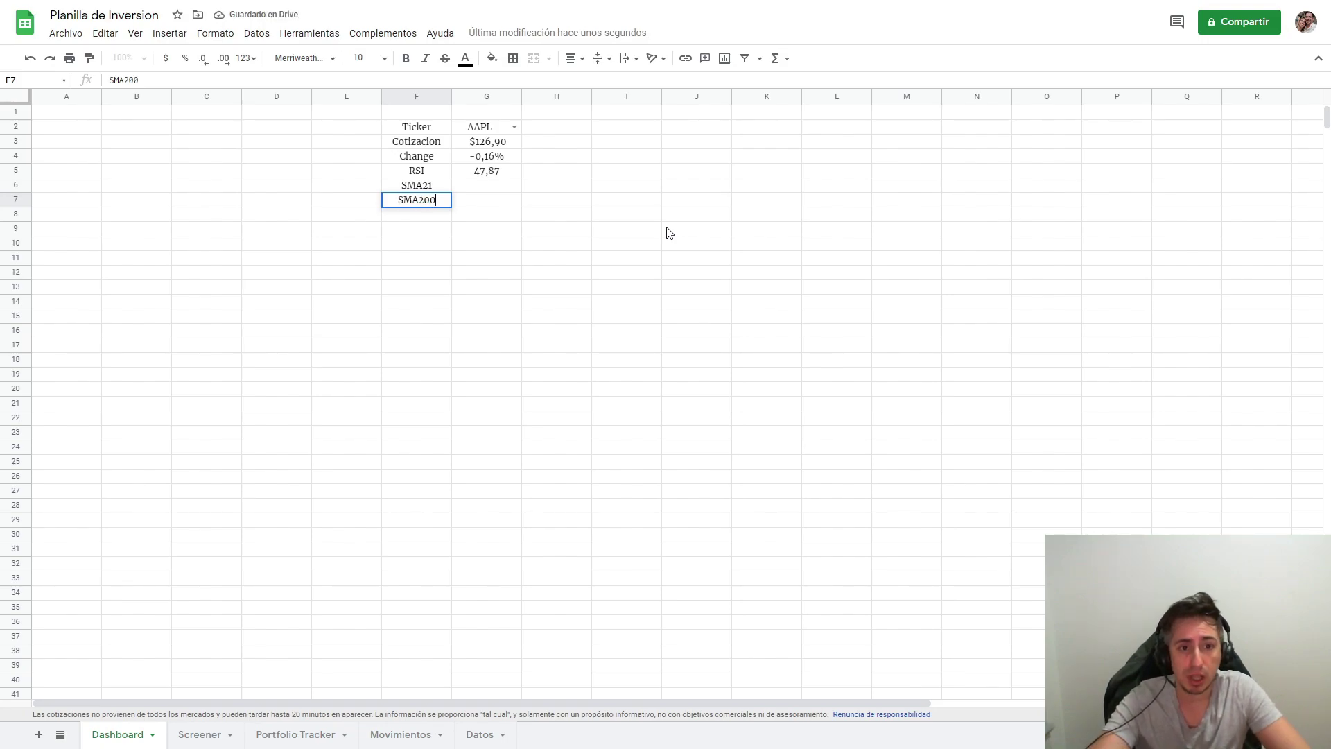
key("Tab")
key("Up")
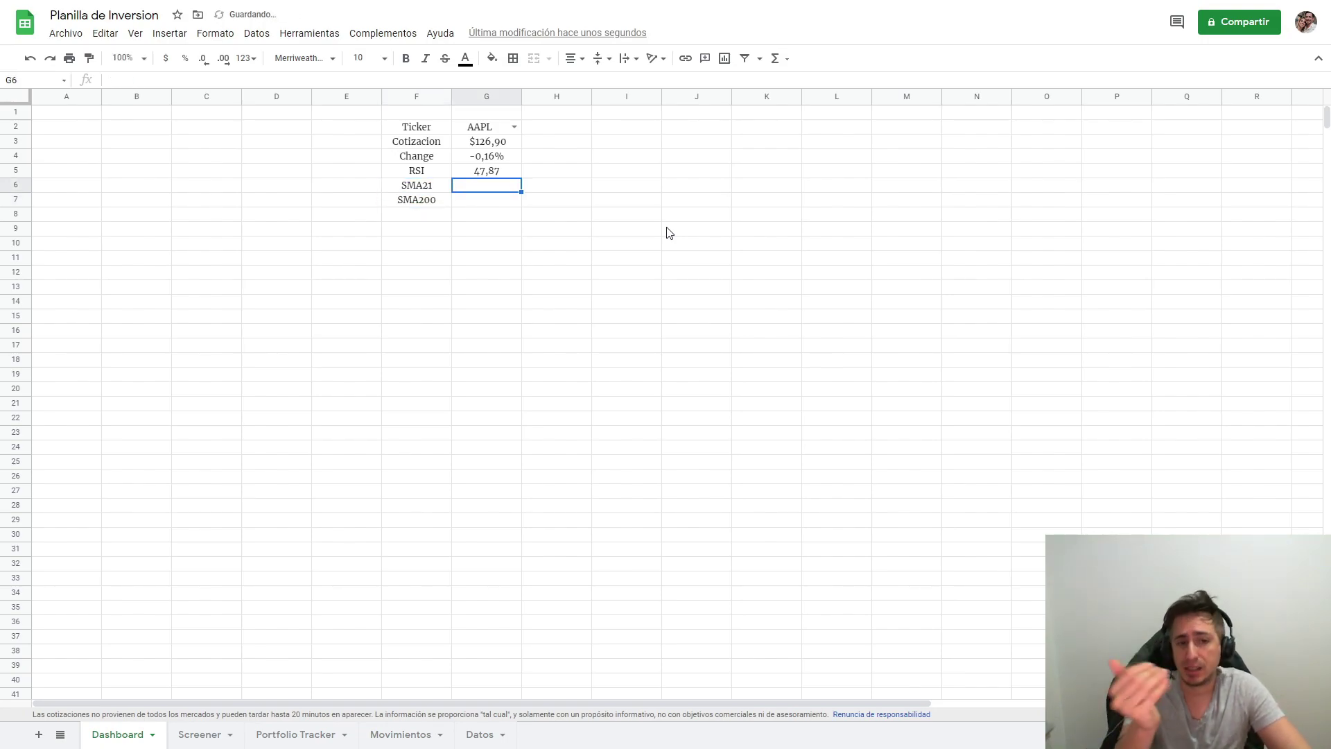
Copy Screener J5's SMA21 formula into G6, with G2 as the ticker reference.
left_click(199, 734)
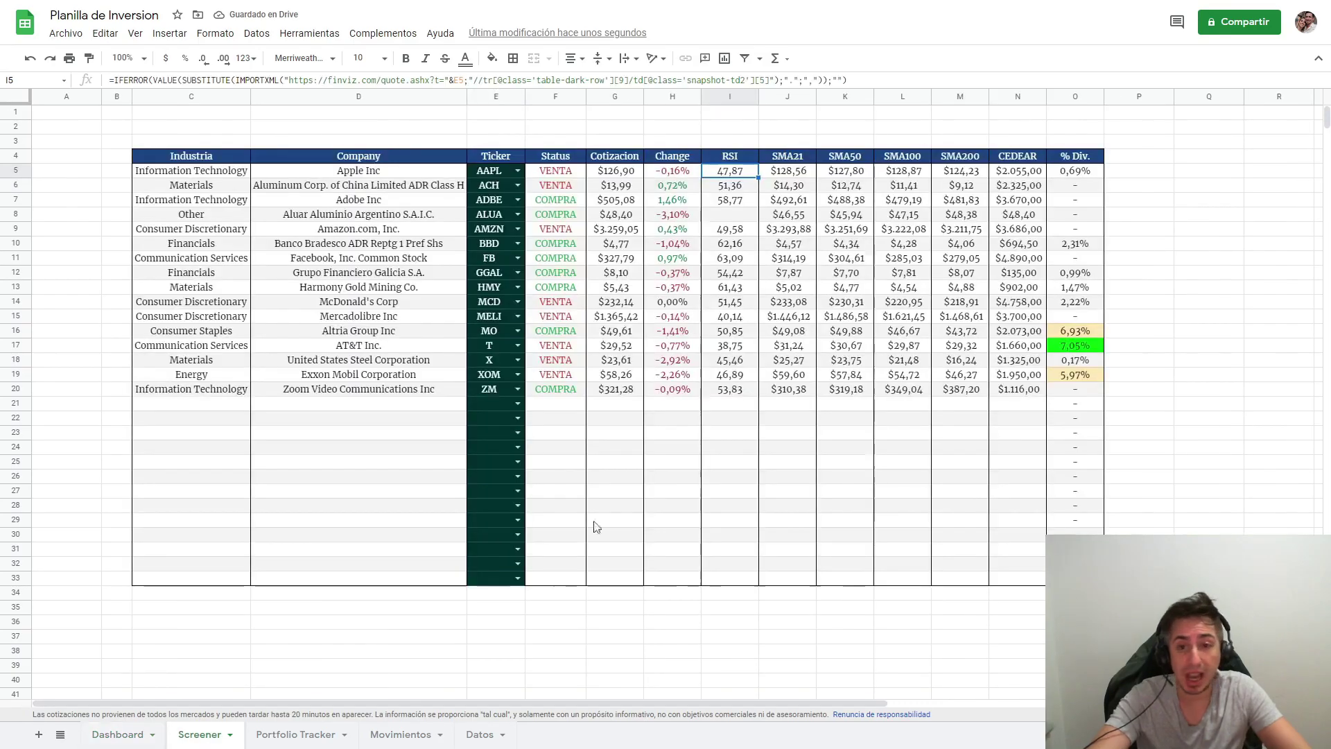
left_click(791, 172)
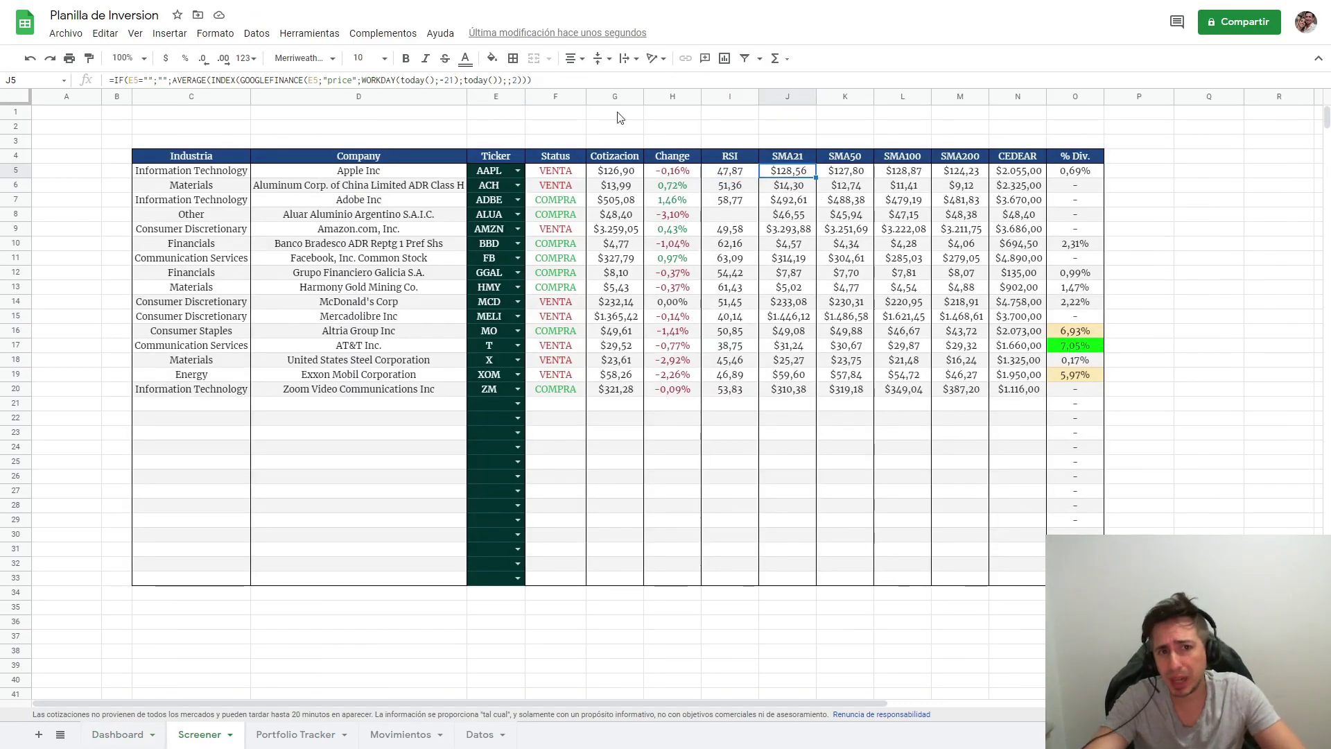
left_click_drag(531, 80, 111, 81)
key("ctrl+c")
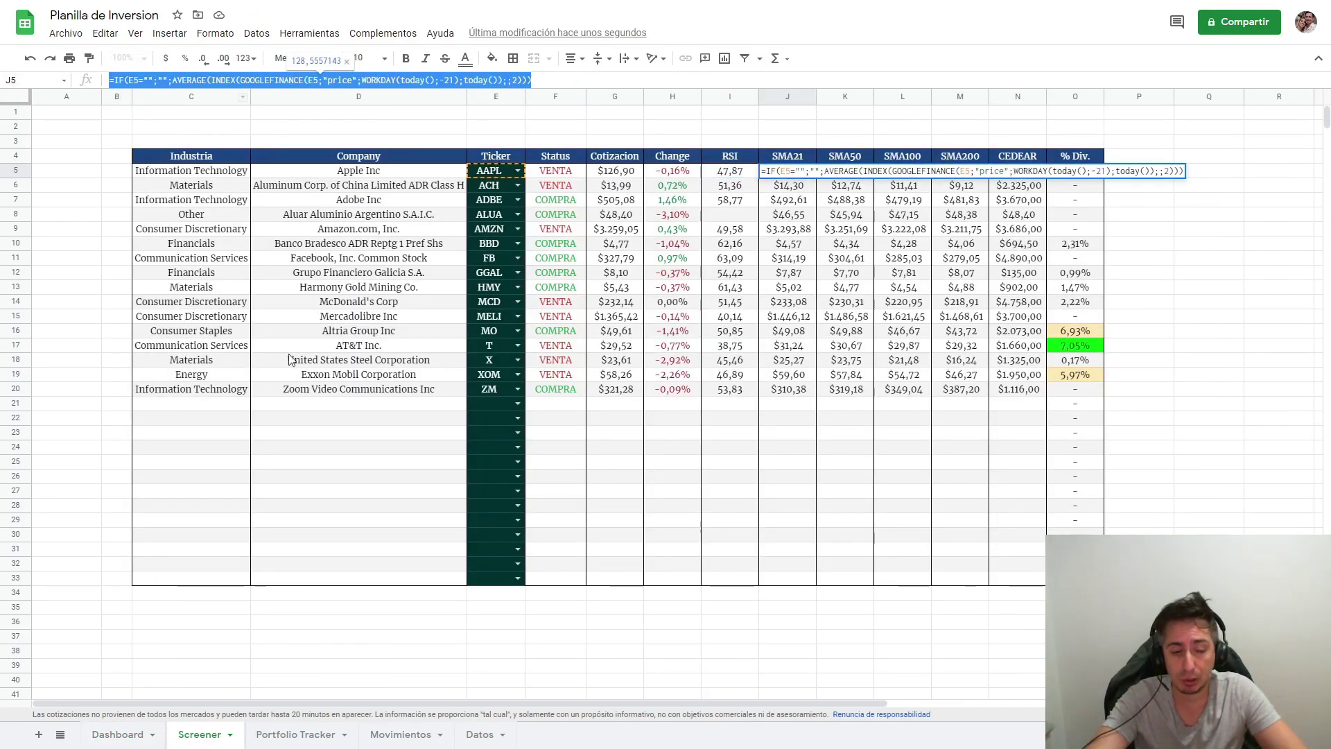
left_click(116, 734)
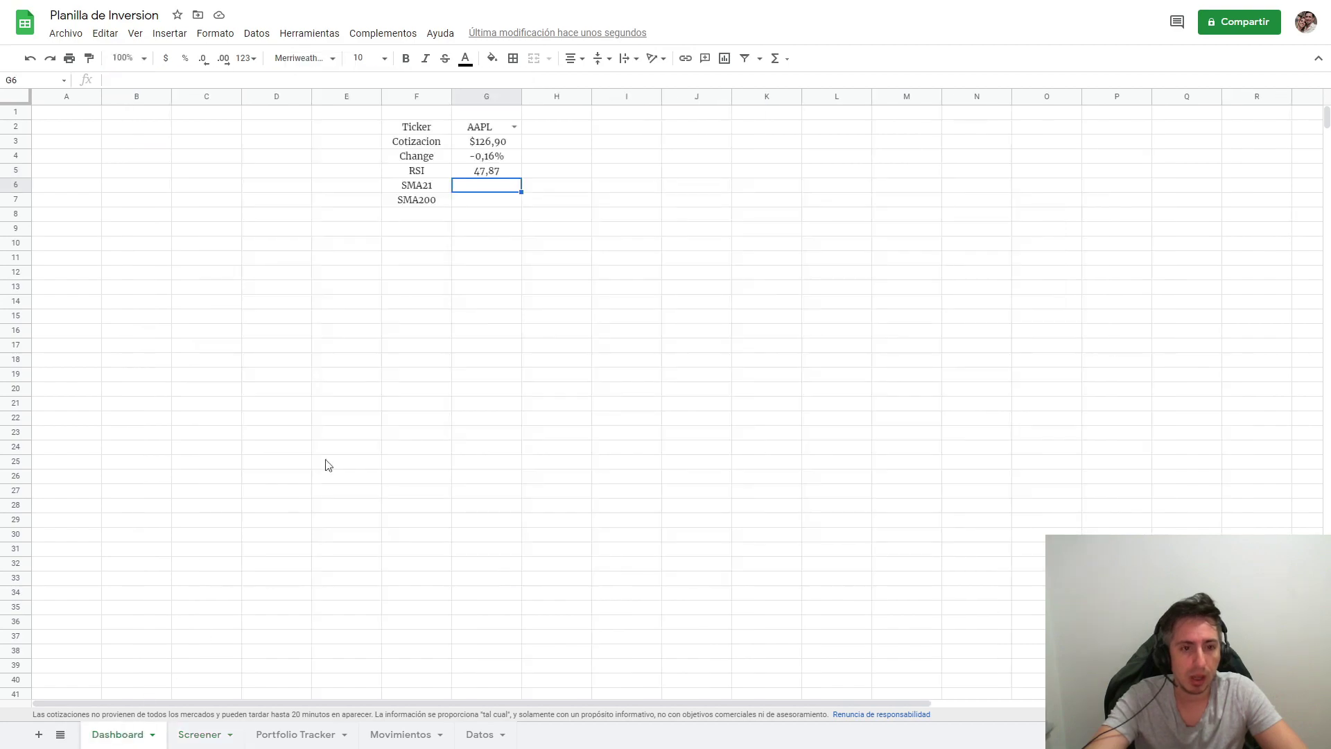
left_click(242, 74)
key("ctrl+v")
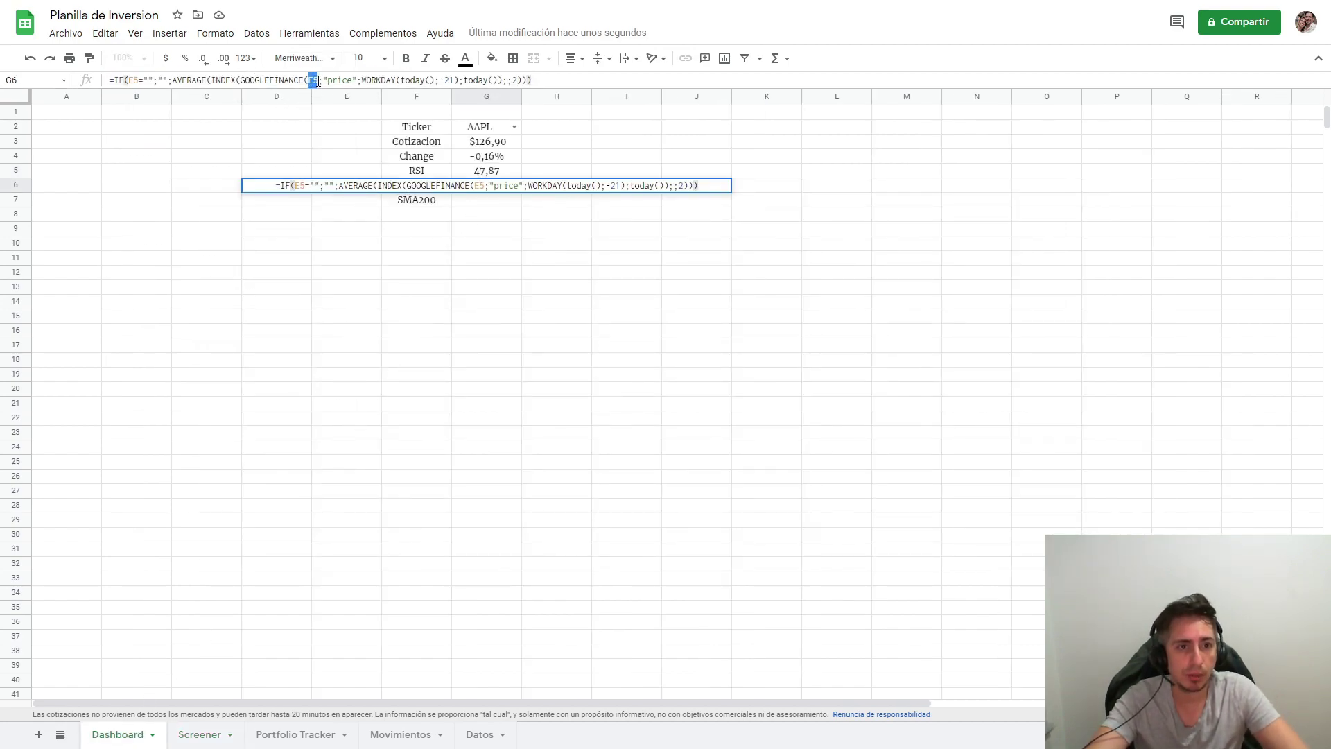
type("G2")
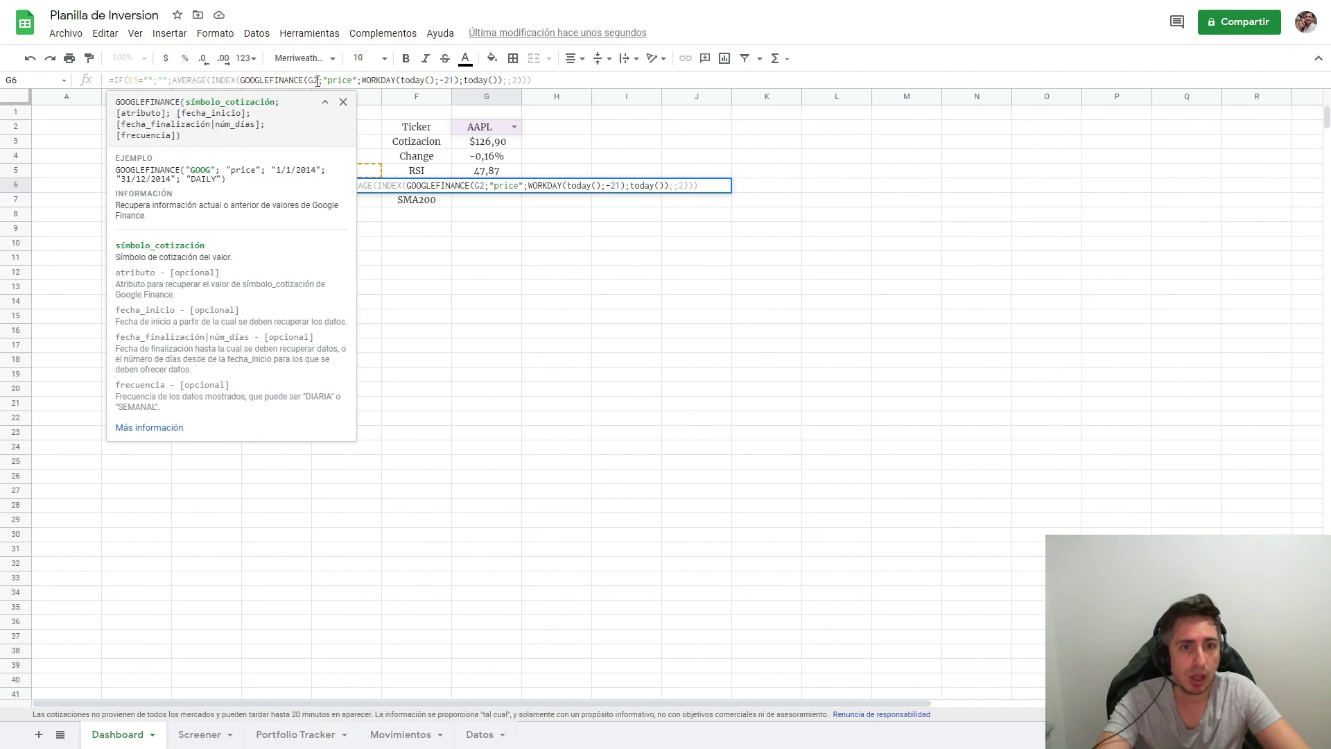
key("Return")
key("Right")
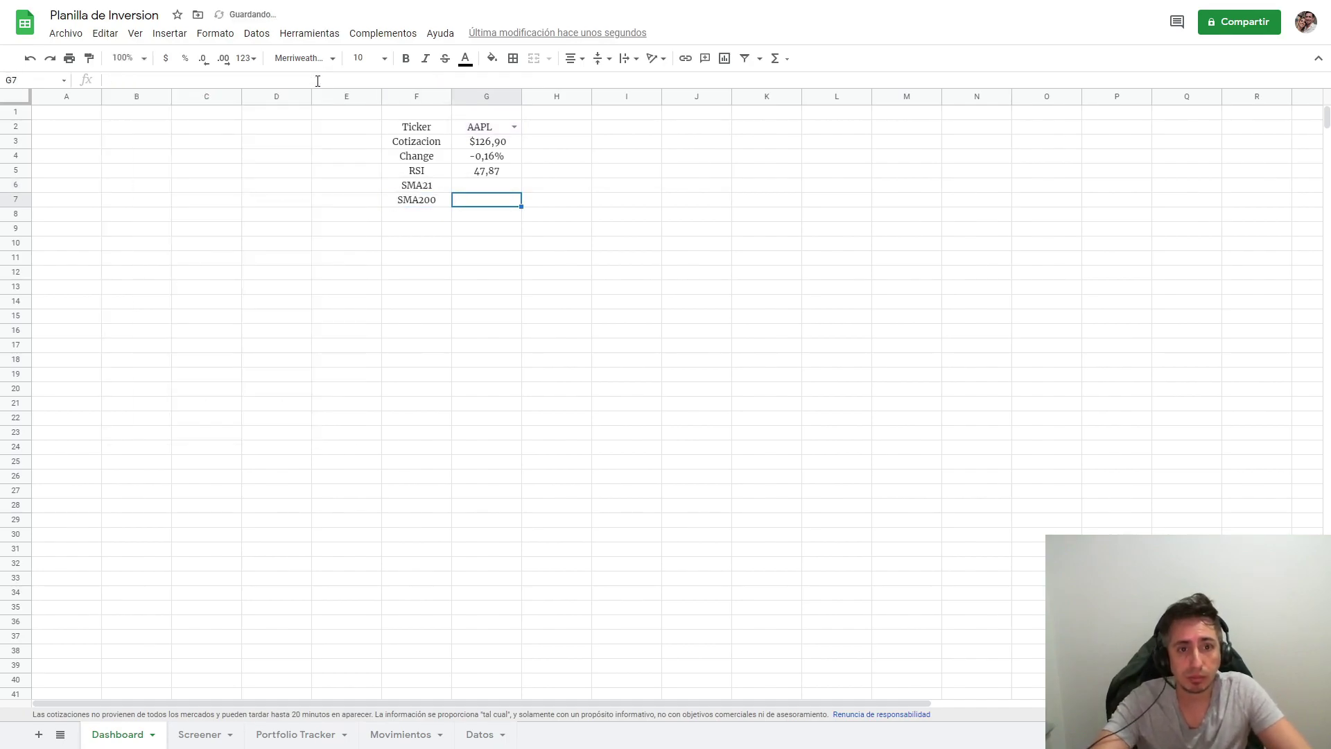
key("Up")
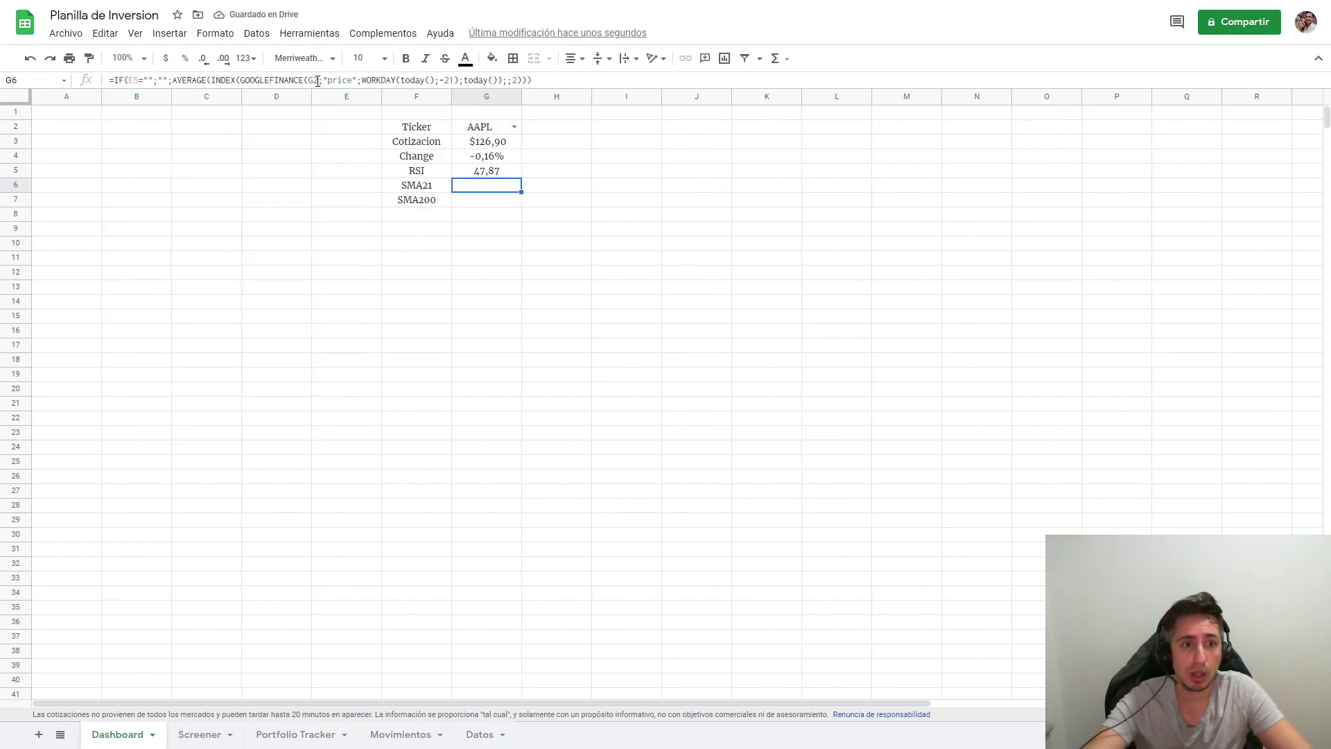
Paste the same average-price formula into G7, changing the ticker reference to G5.
left_click(494, 203)
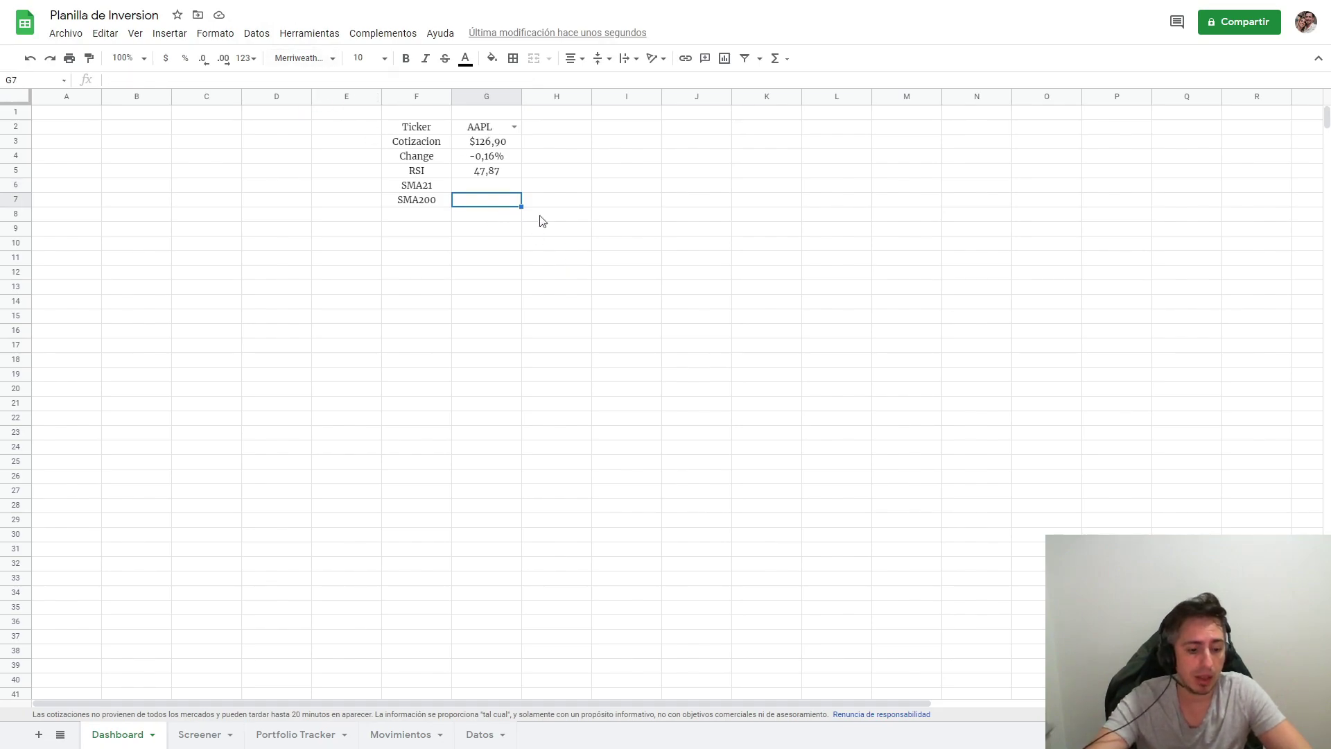
key("Return")
key("ctrl+v")
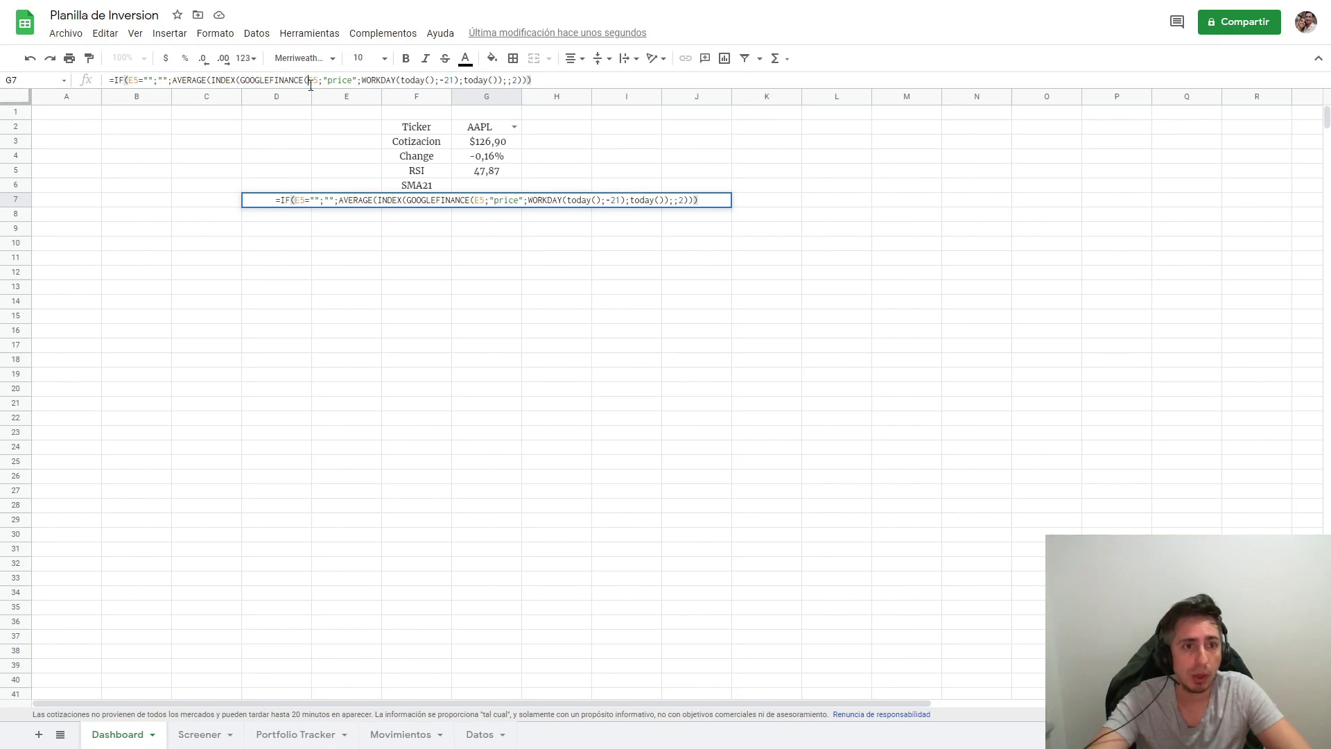
double_click(314, 81)
type("G5")
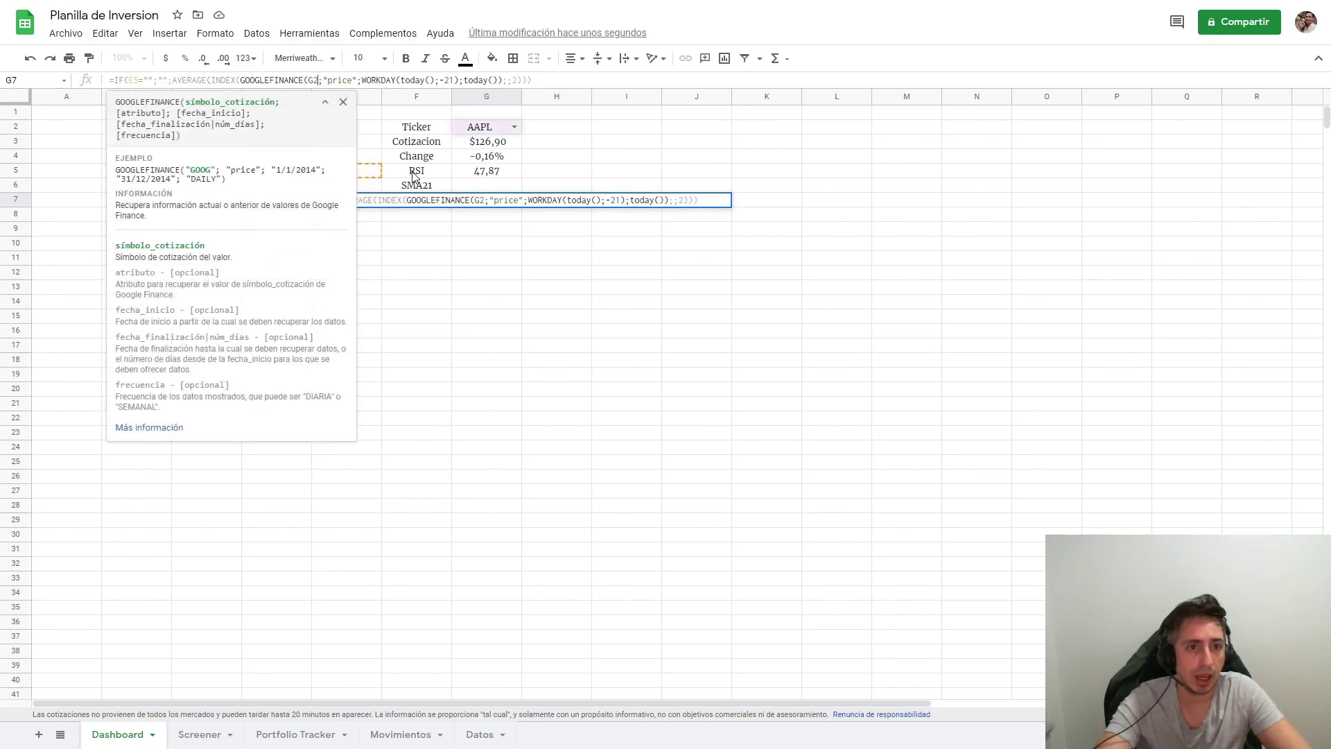
key("Return")
left_click(491, 185)
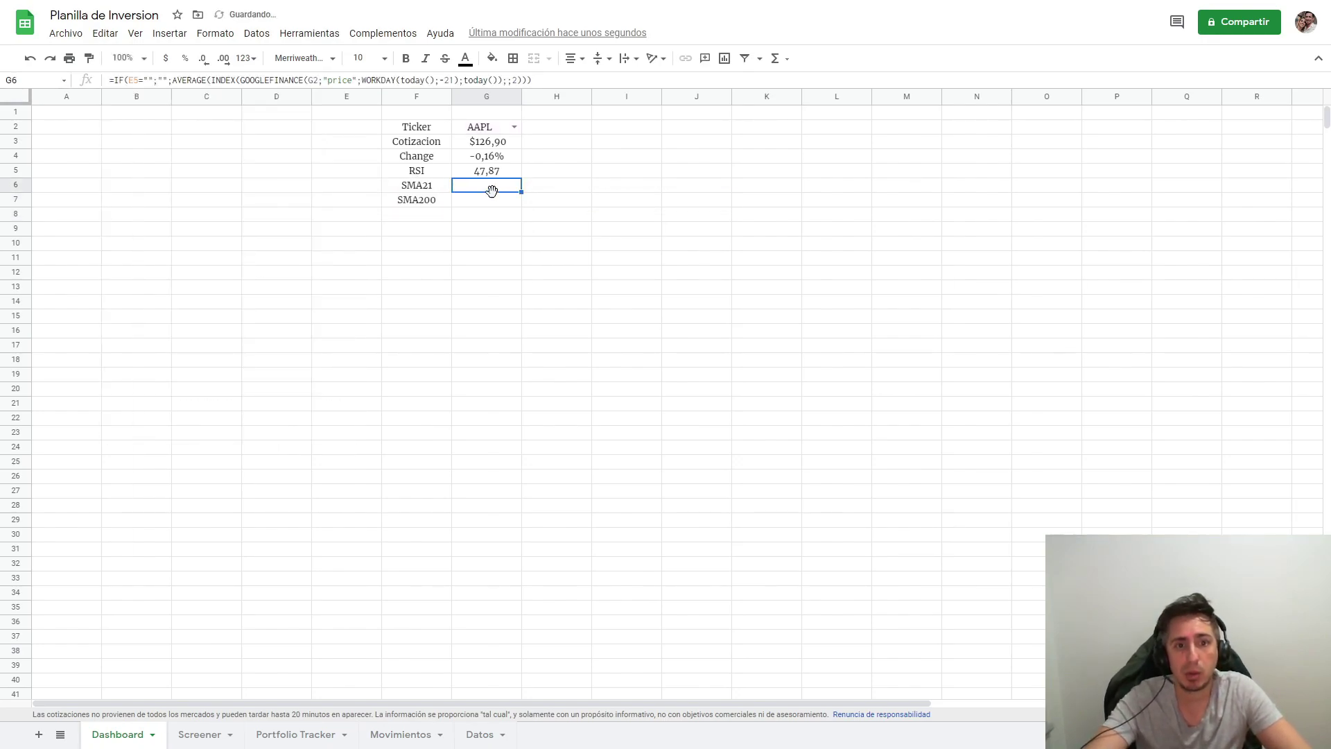
left_click(492, 200)
left_click(420, 217)
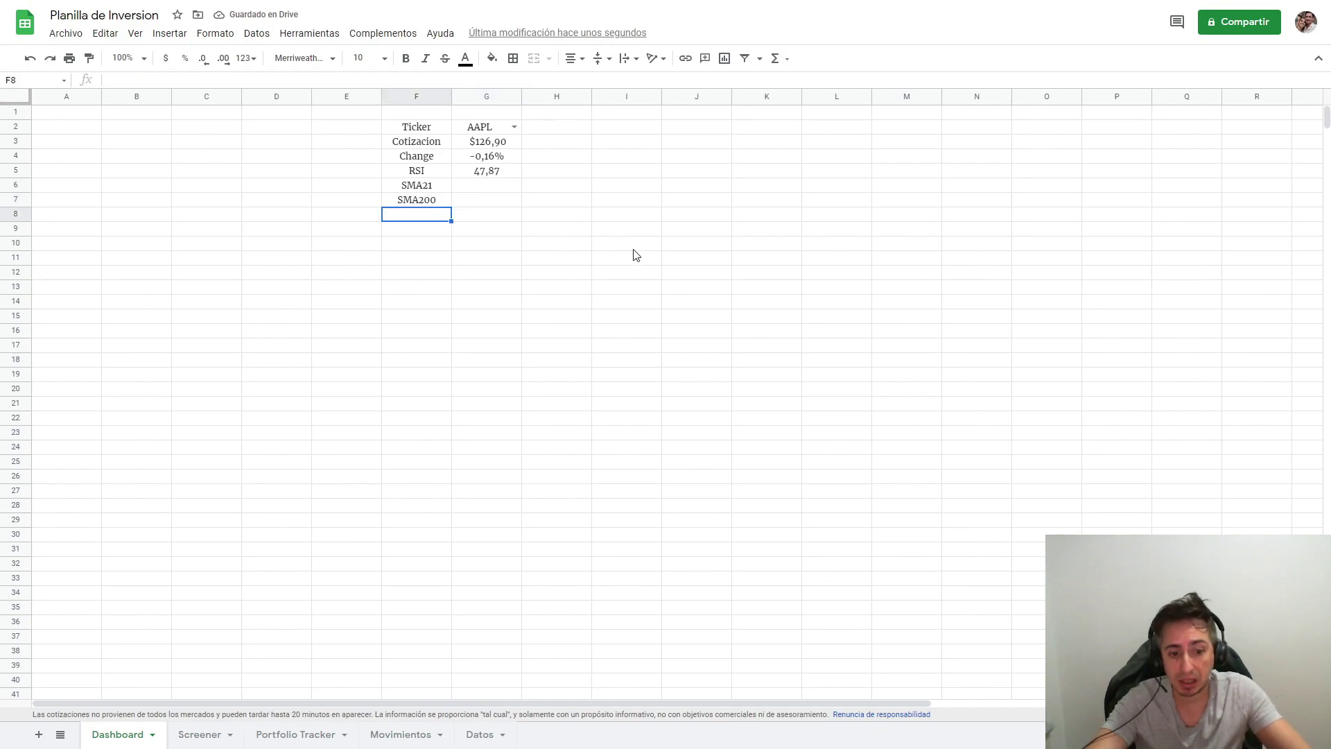
Enter CEDEAR in F8, DIV % in F9, Status in F10 and Dias in F12.
type("CEDEAR")
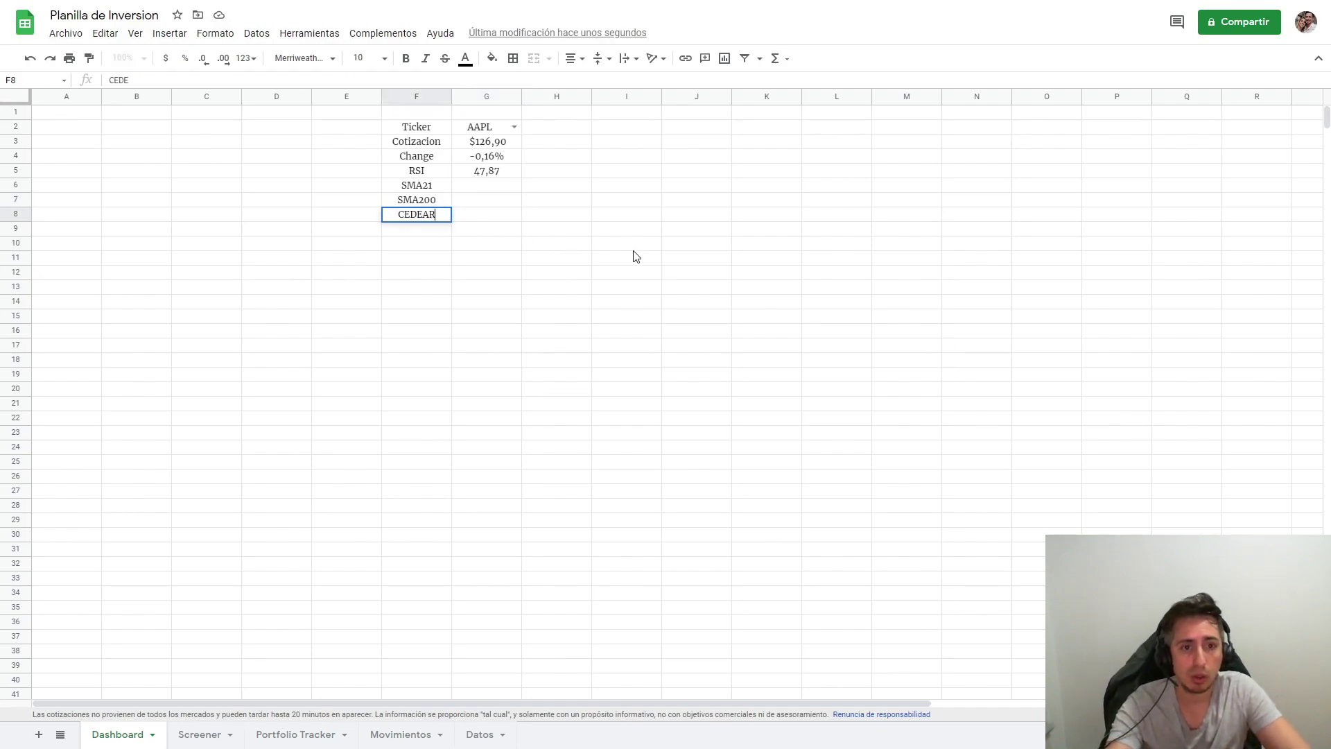
key("Return")
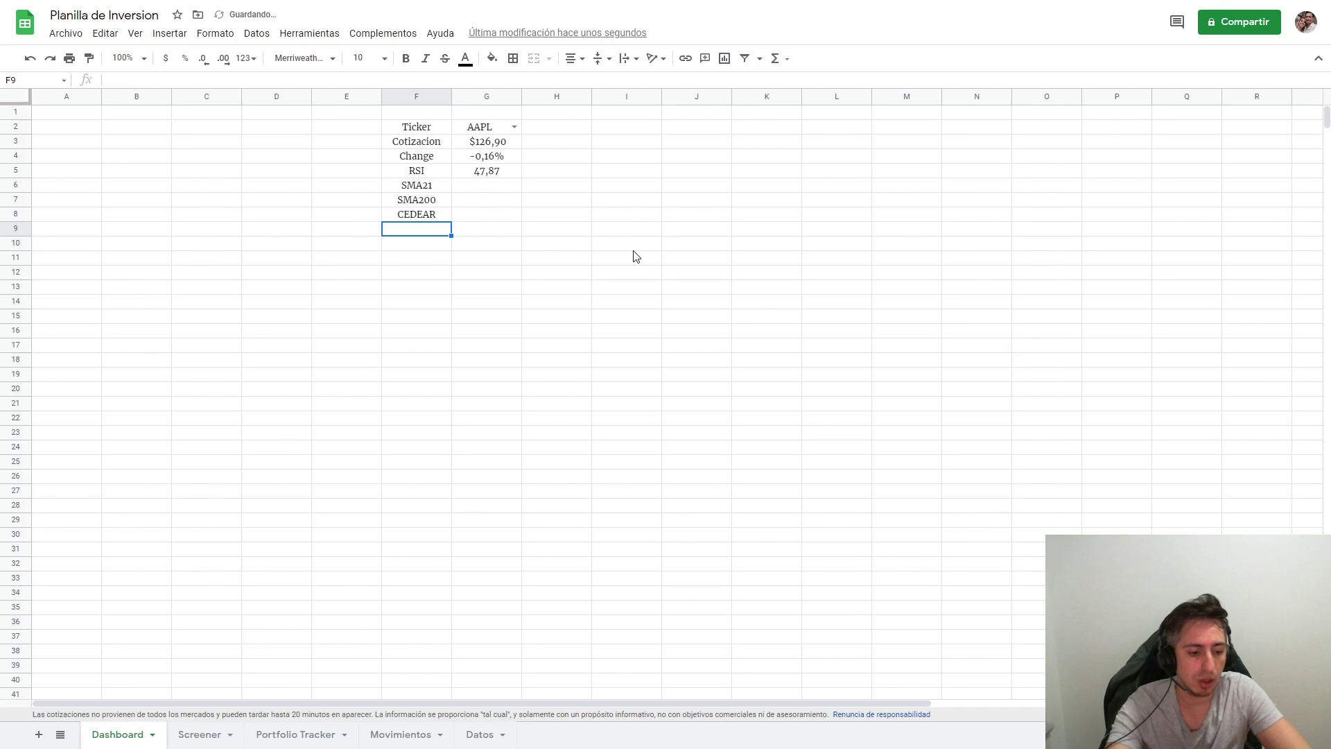
type("DIV %")
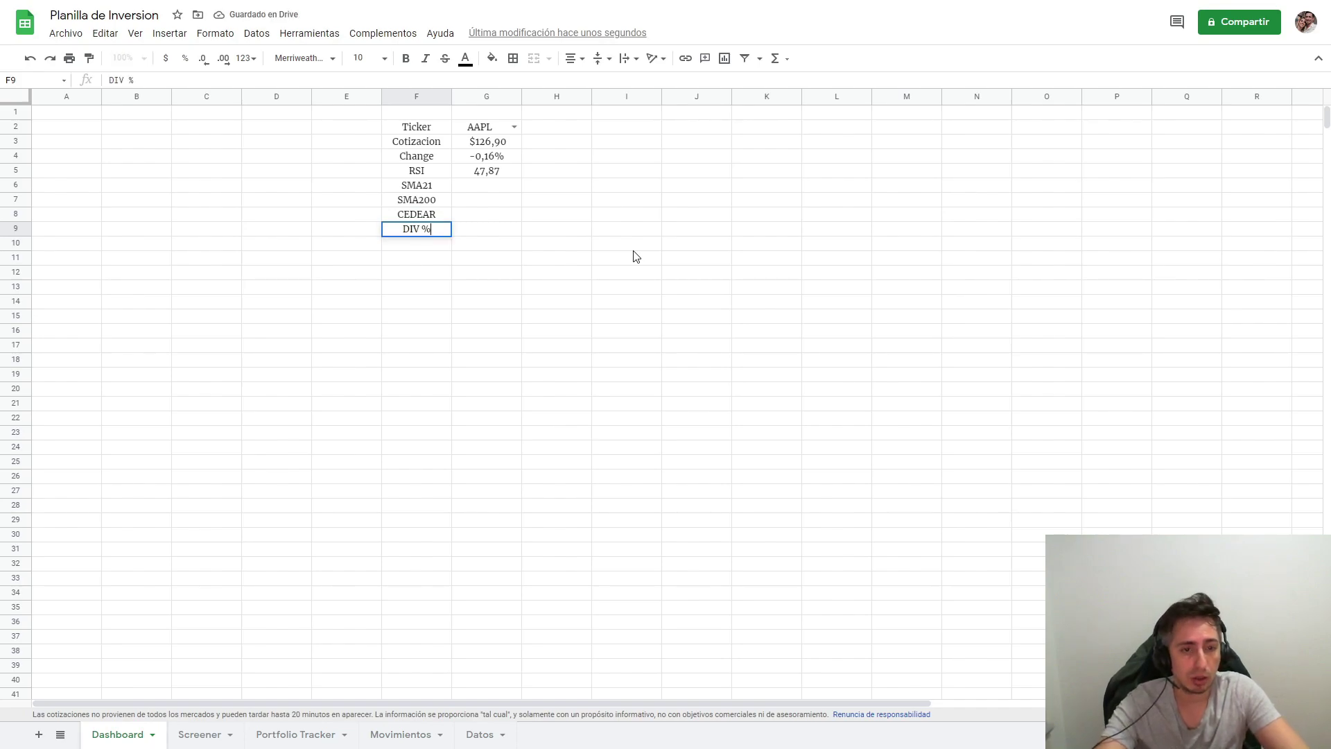
key("Return")
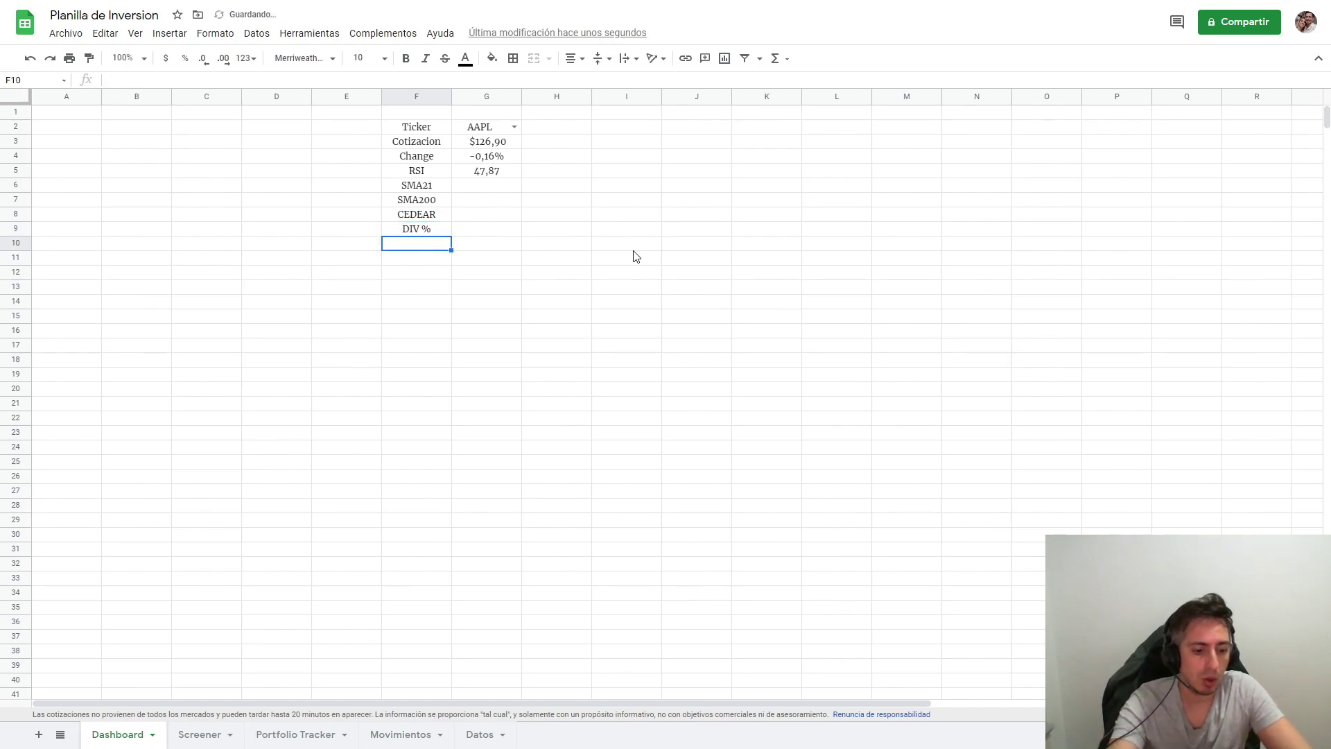
type("Status")
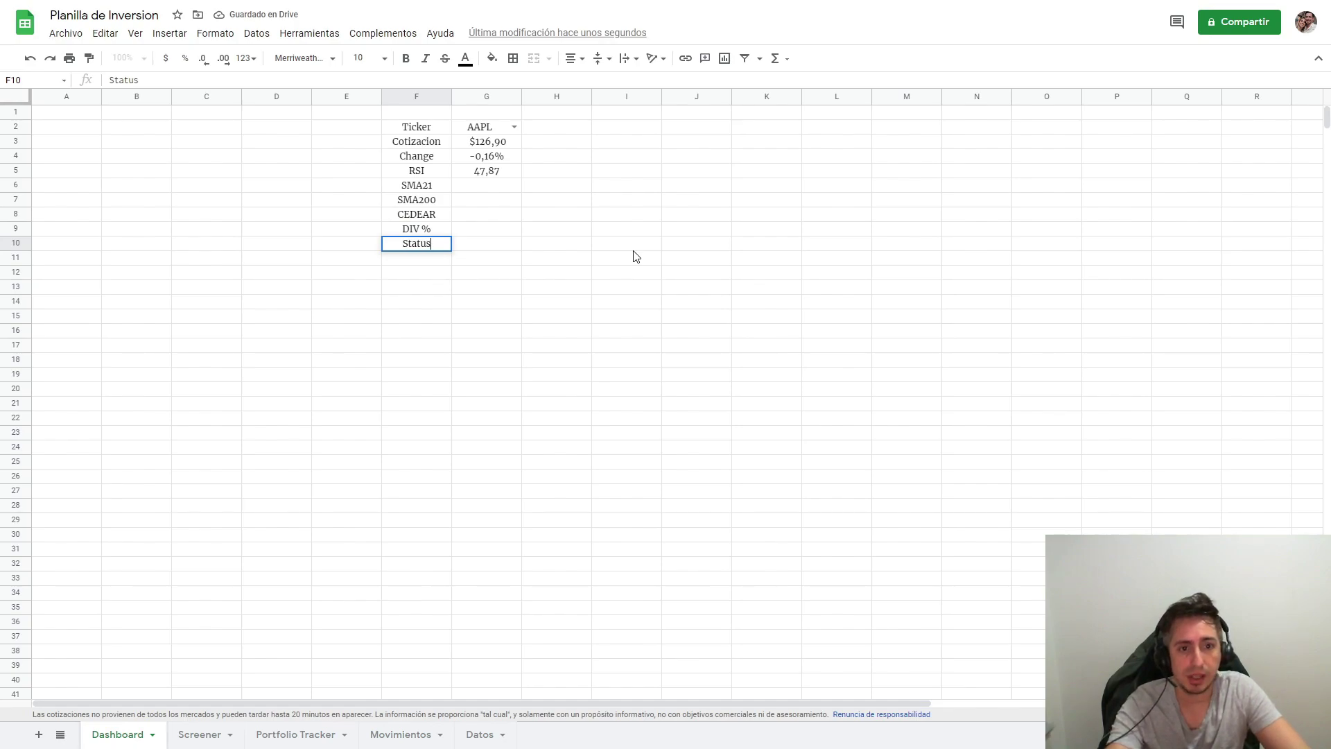
key("Tab")
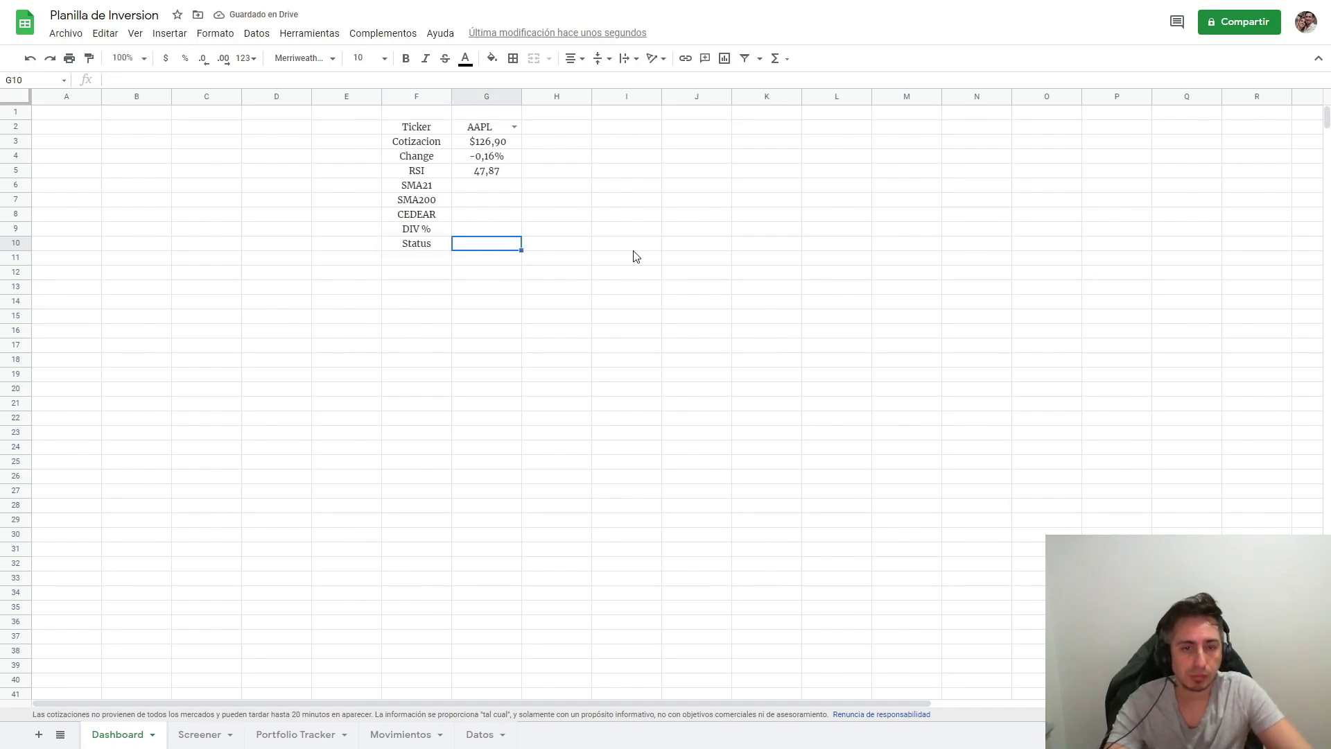
key("Return")
key("Return")
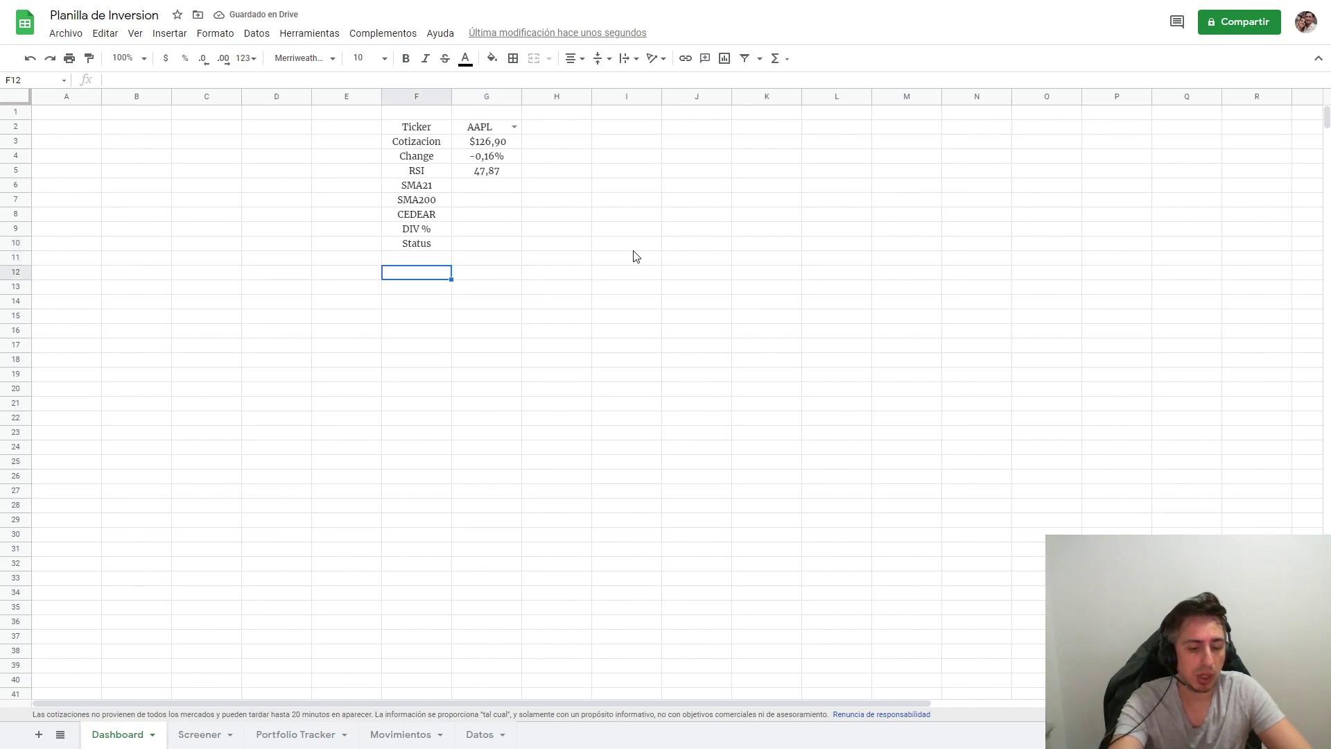
type("Dias")
key("Tab")
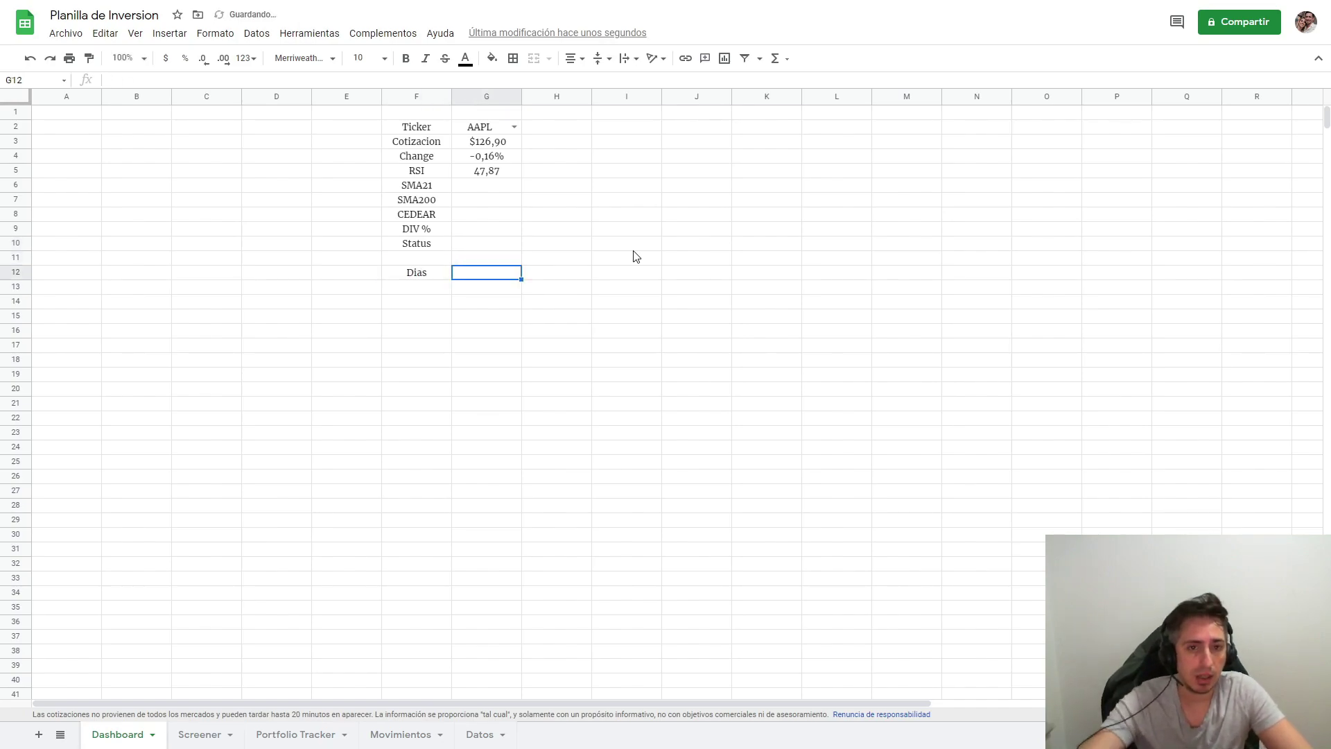
Add a data-validation dropdown to G12 listing 7, 30, 90, 180 and 365.
right_click(513, 276)
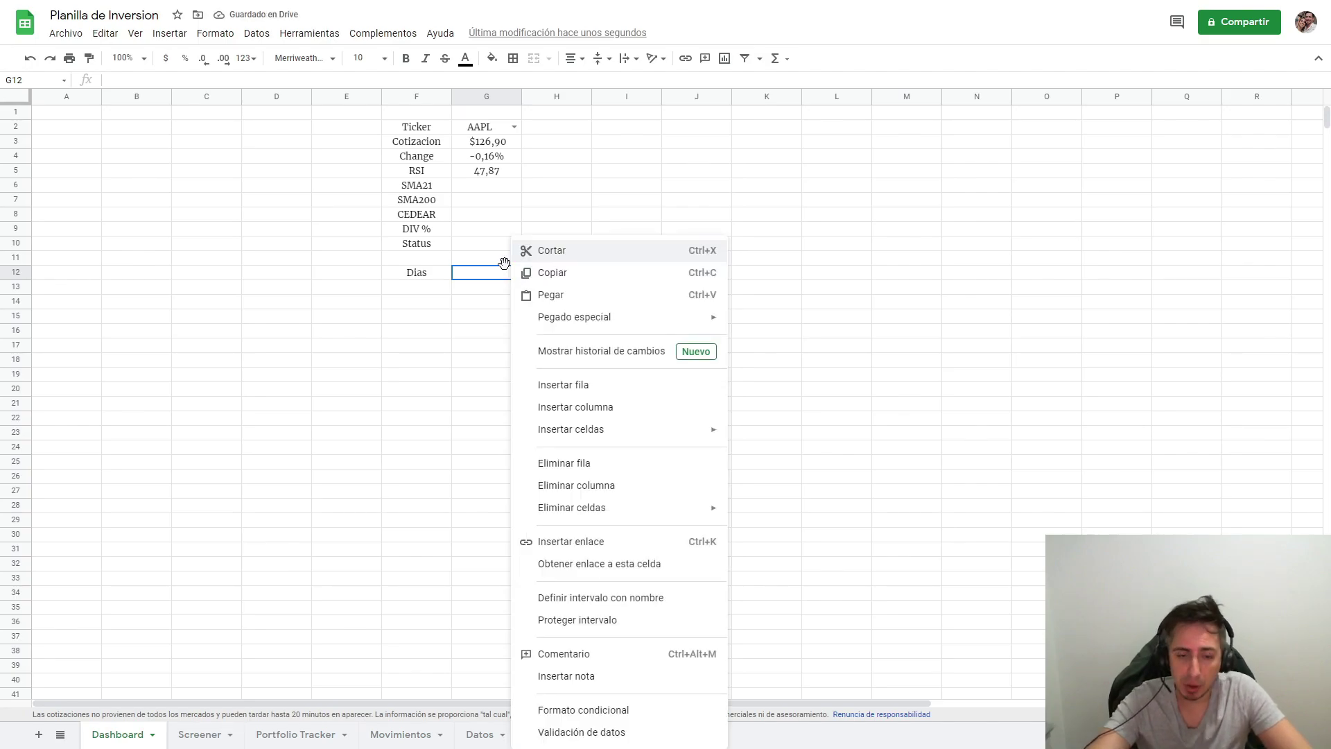
left_click(620, 734)
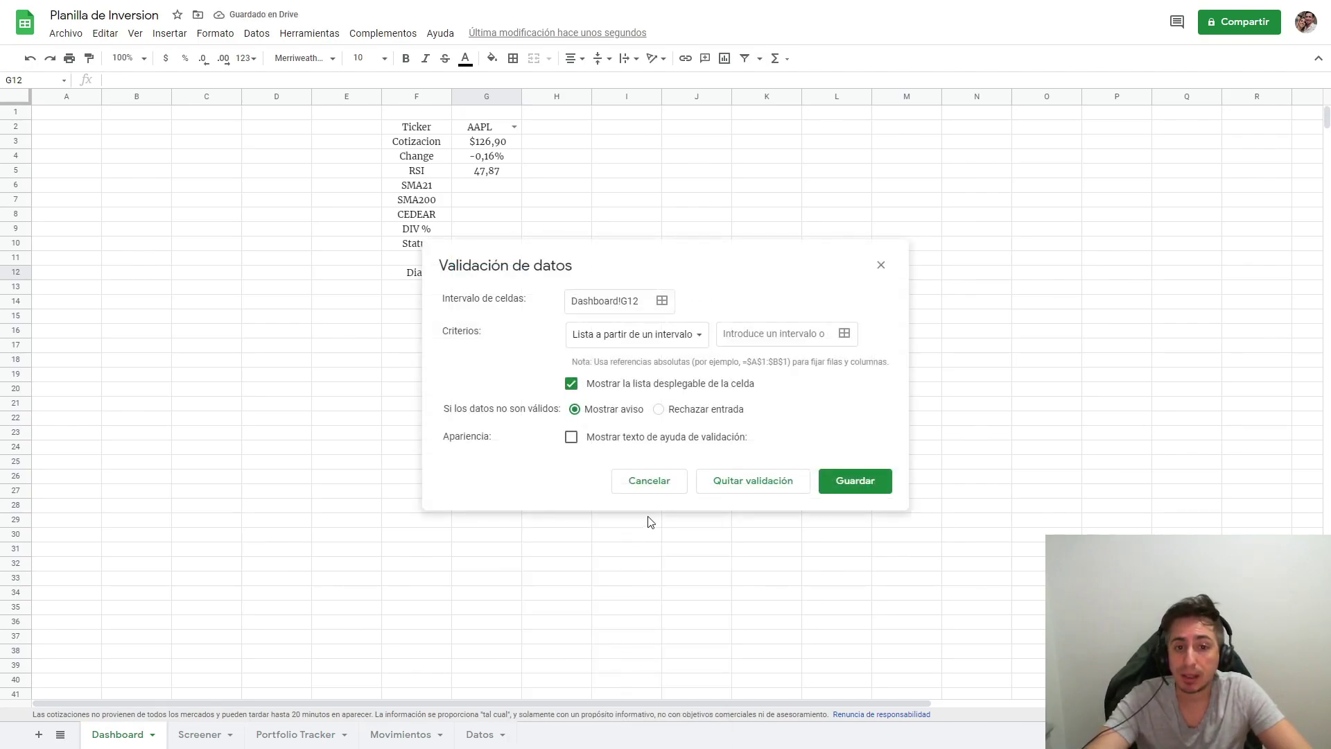
left_click(694, 336)
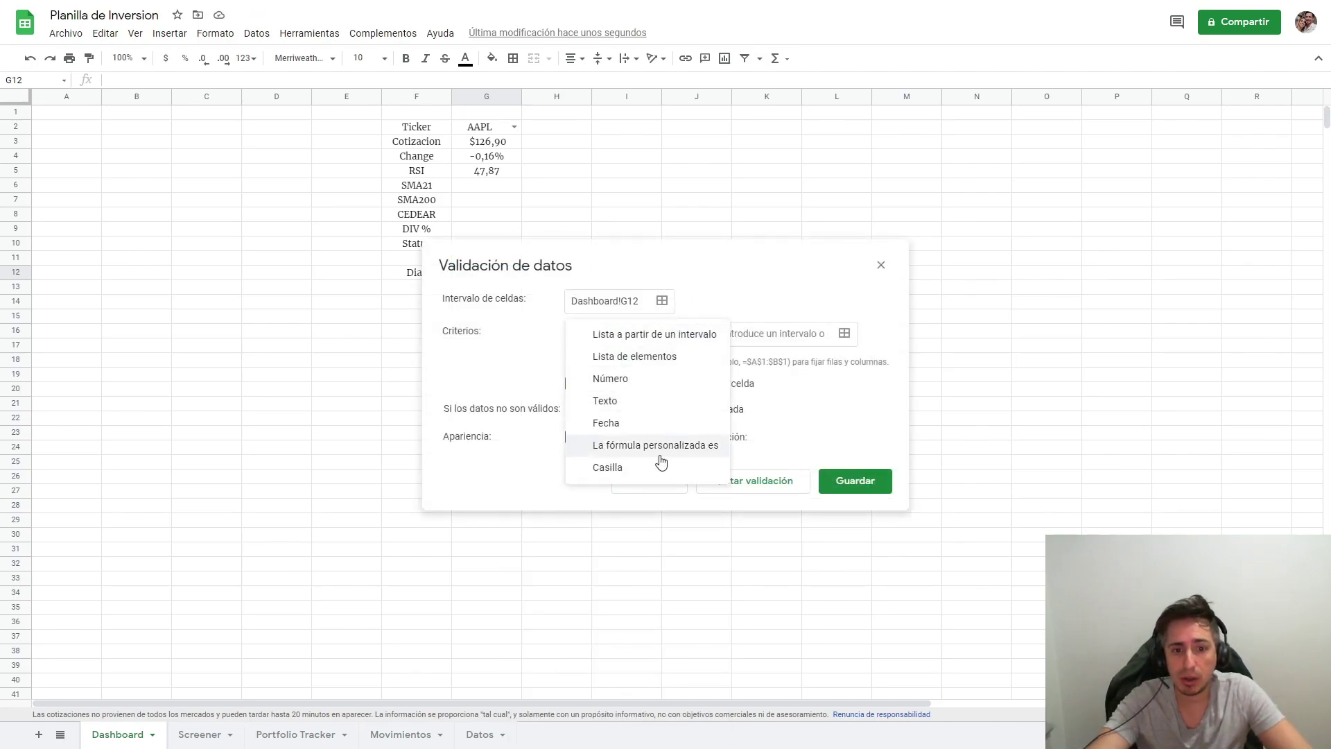
left_click(659, 357)
left_click(751, 335)
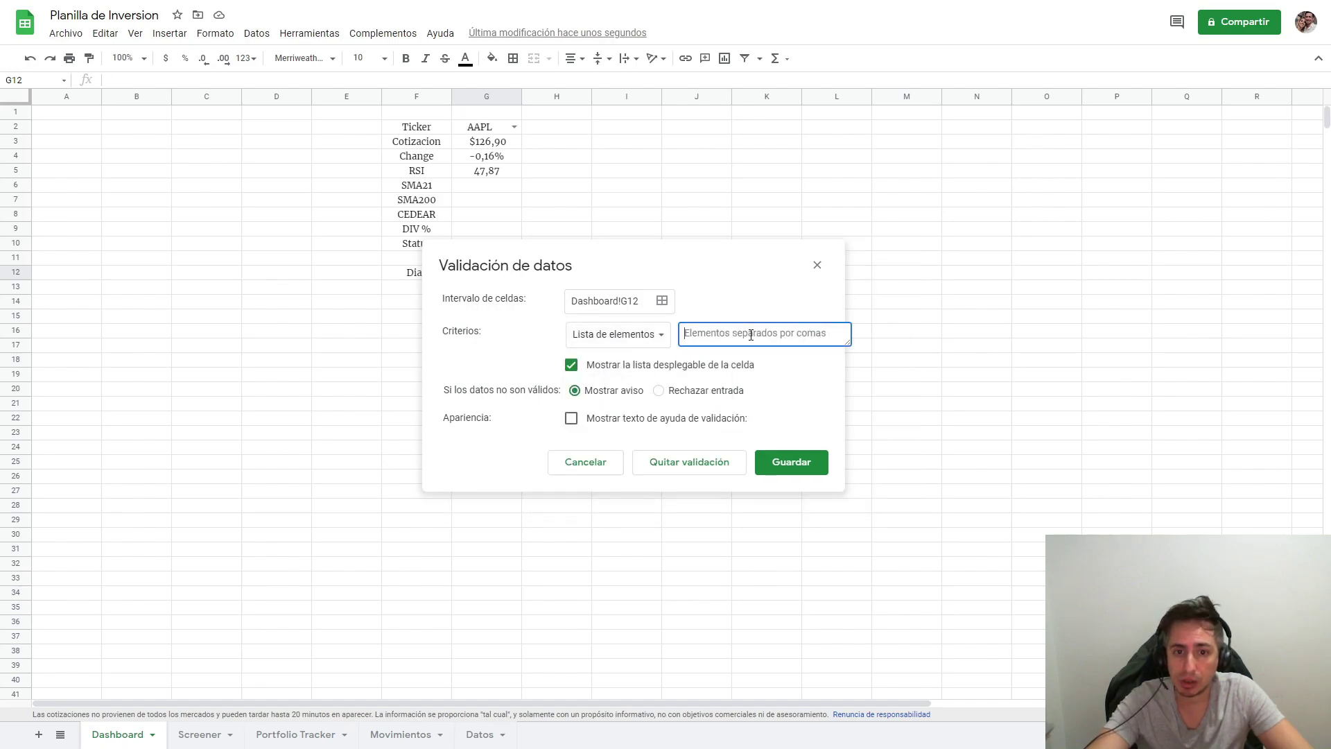
type("7,30,90,180,365")
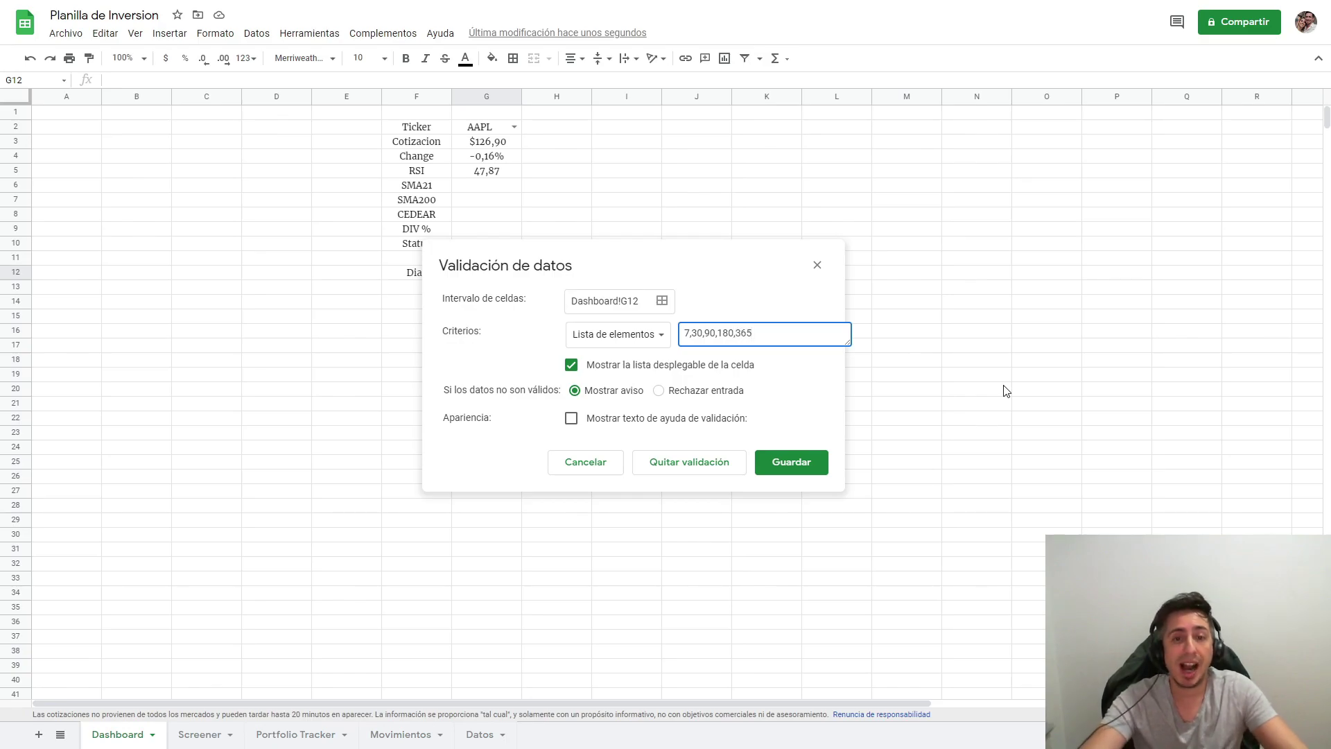
left_click(794, 465)
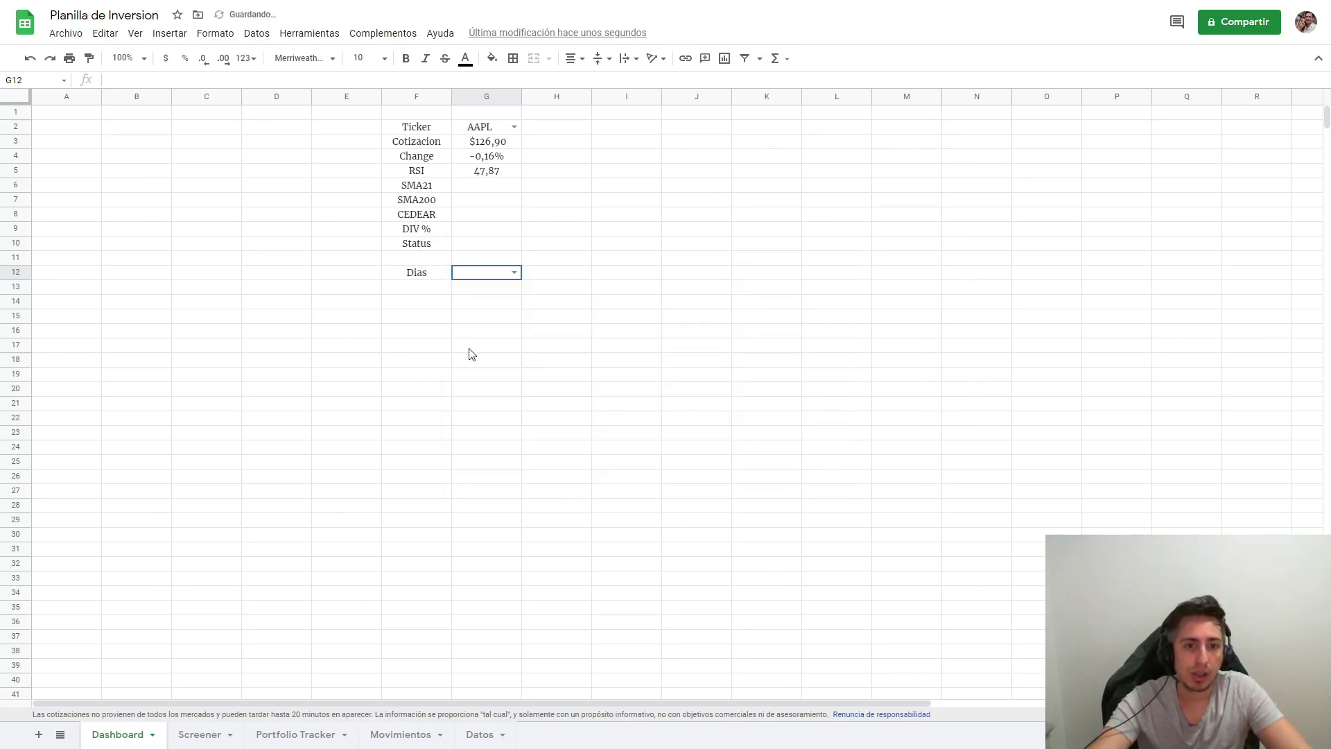
Try the G12 day options and leave the Dias dropdown set to 180.
left_click(514, 273)
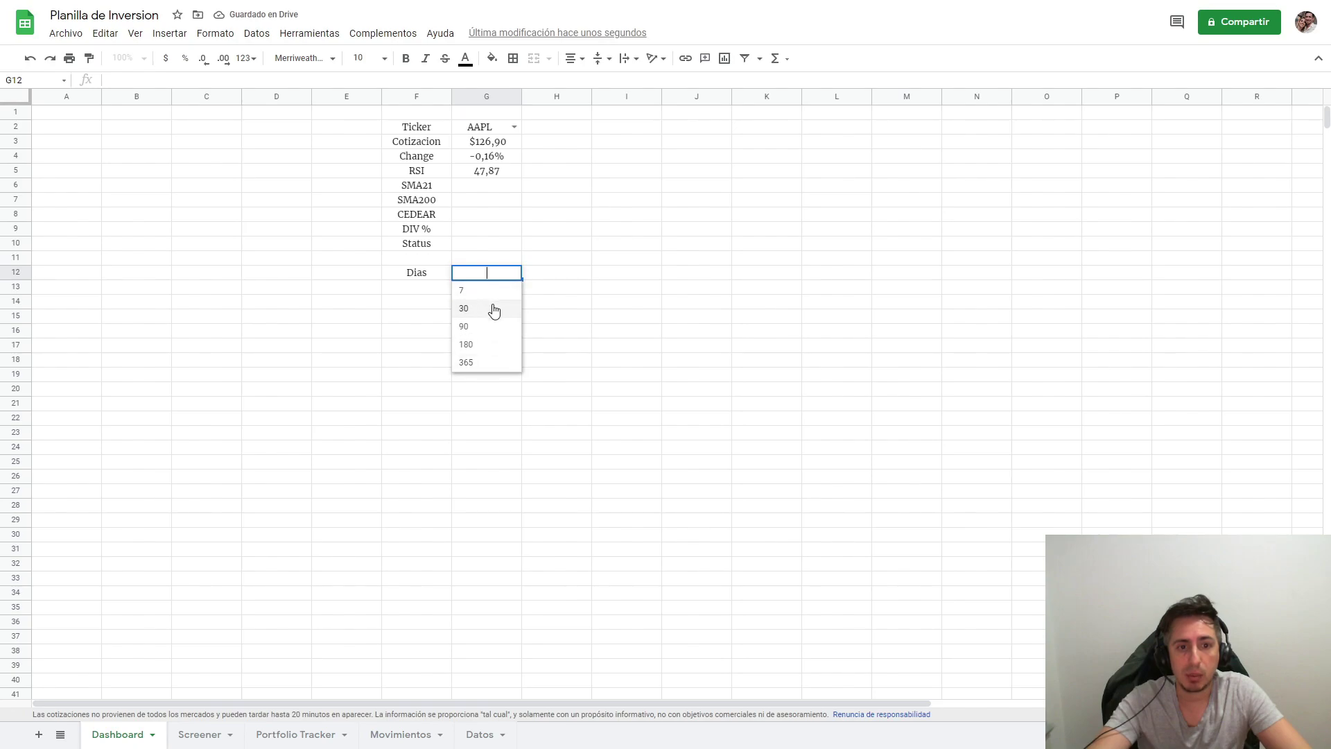
left_click(493, 310)
left_click(515, 273)
left_click(489, 328)
left_click(519, 273)
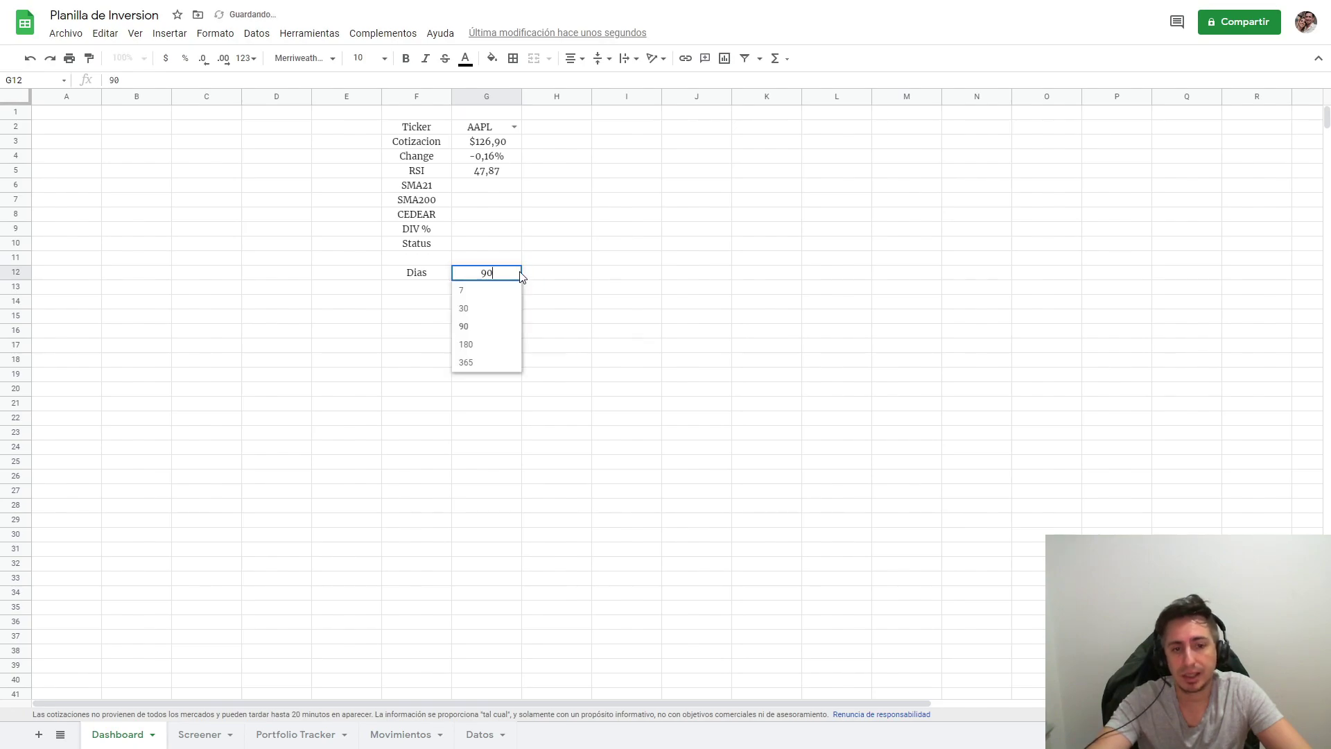
left_click(490, 345)
left_click(530, 315)
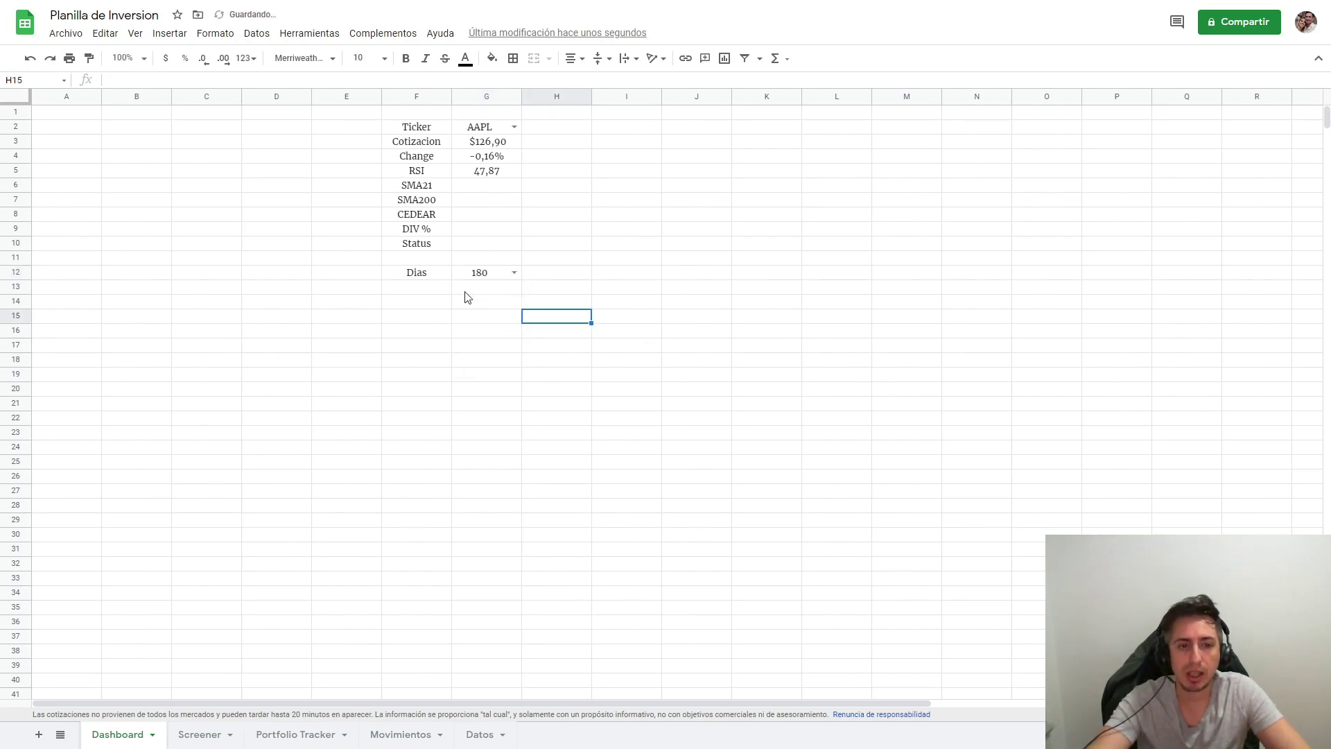
left_click(551, 129)
Inspect the empty block H2:O13 and the SMA21 formula in G6.
left_click_drag(549, 150, 1040, 292)
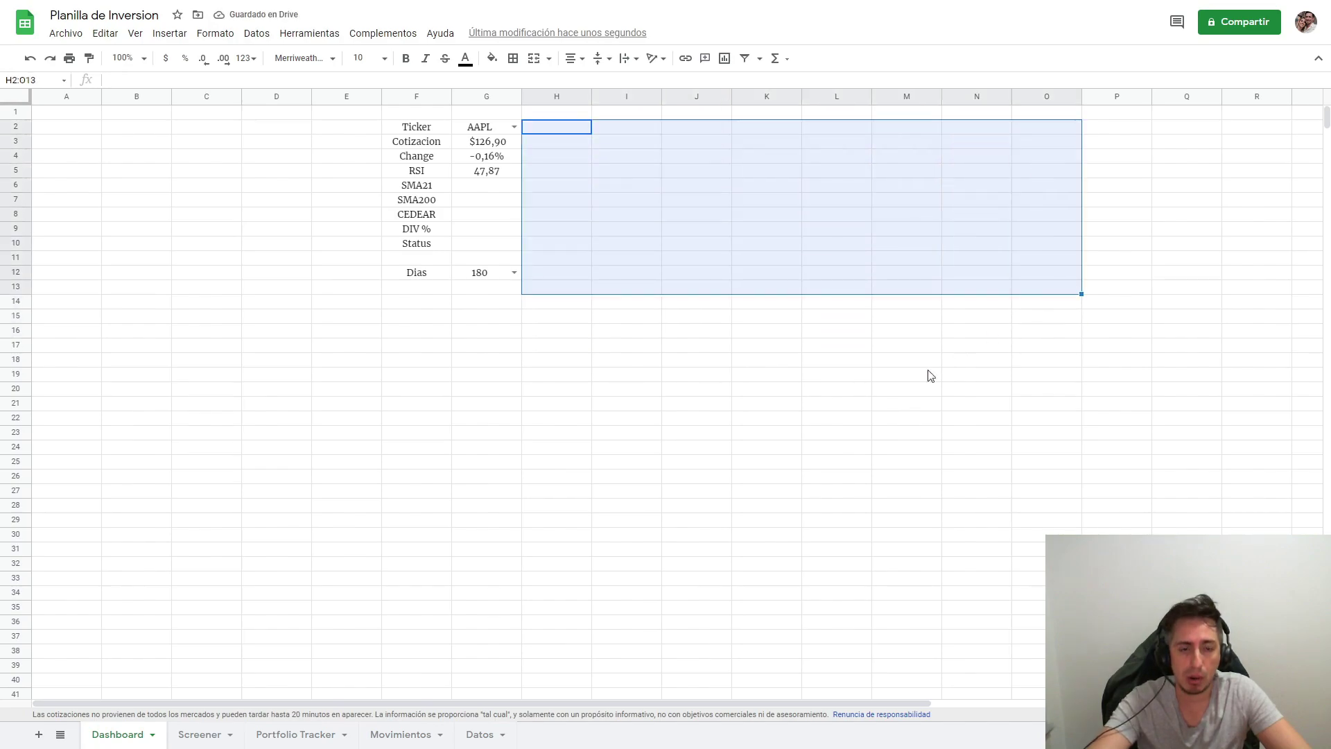
left_click(915, 389)
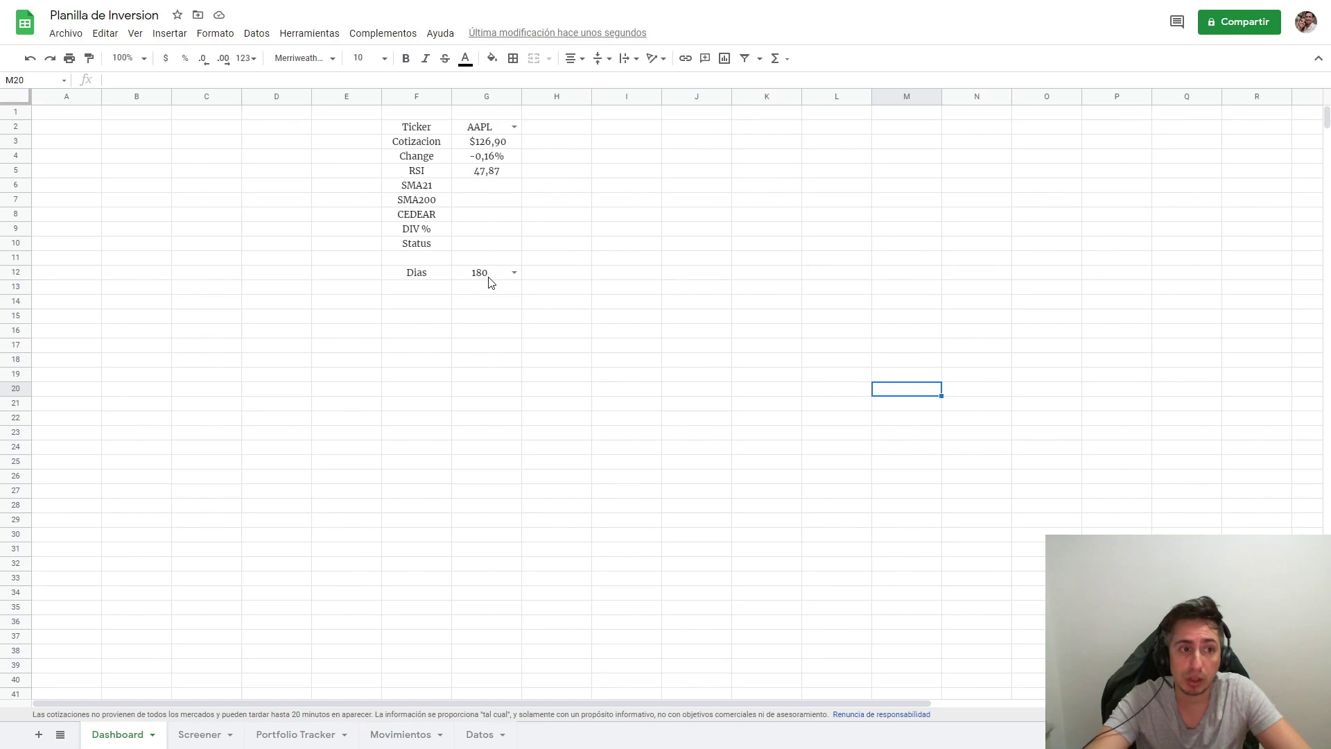
left_click(457, 185)
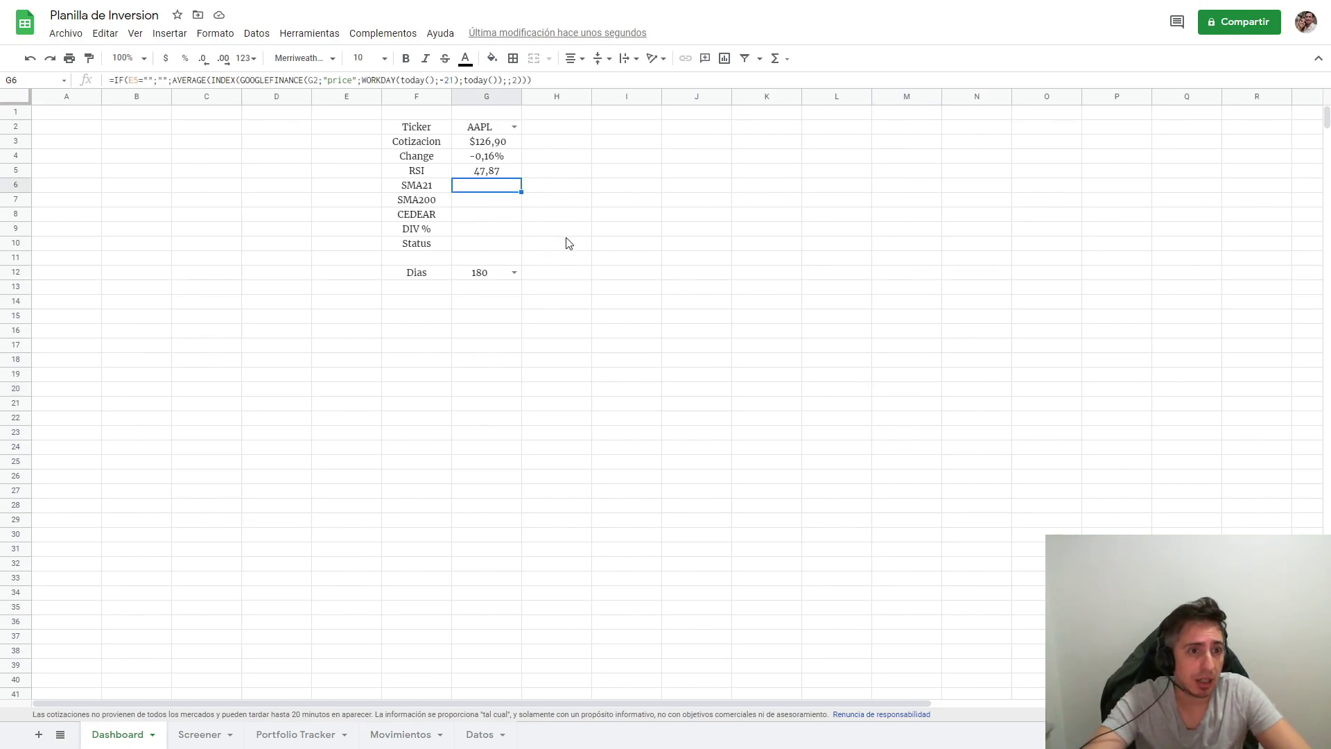
Enter =GOOGLEFINANCE("BCBA:"&G2;"price") in the CEDEAR cell G8, showing 2055.
left_click(491, 218)
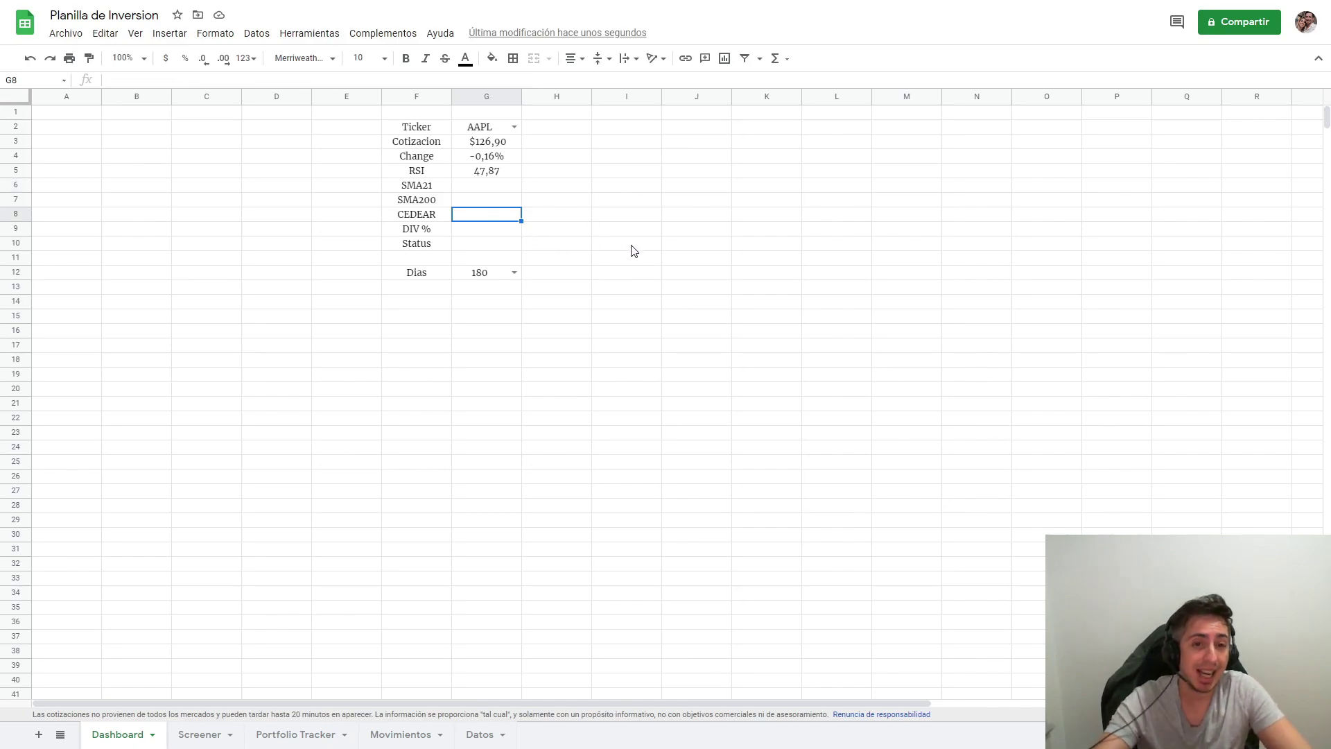
type("=")
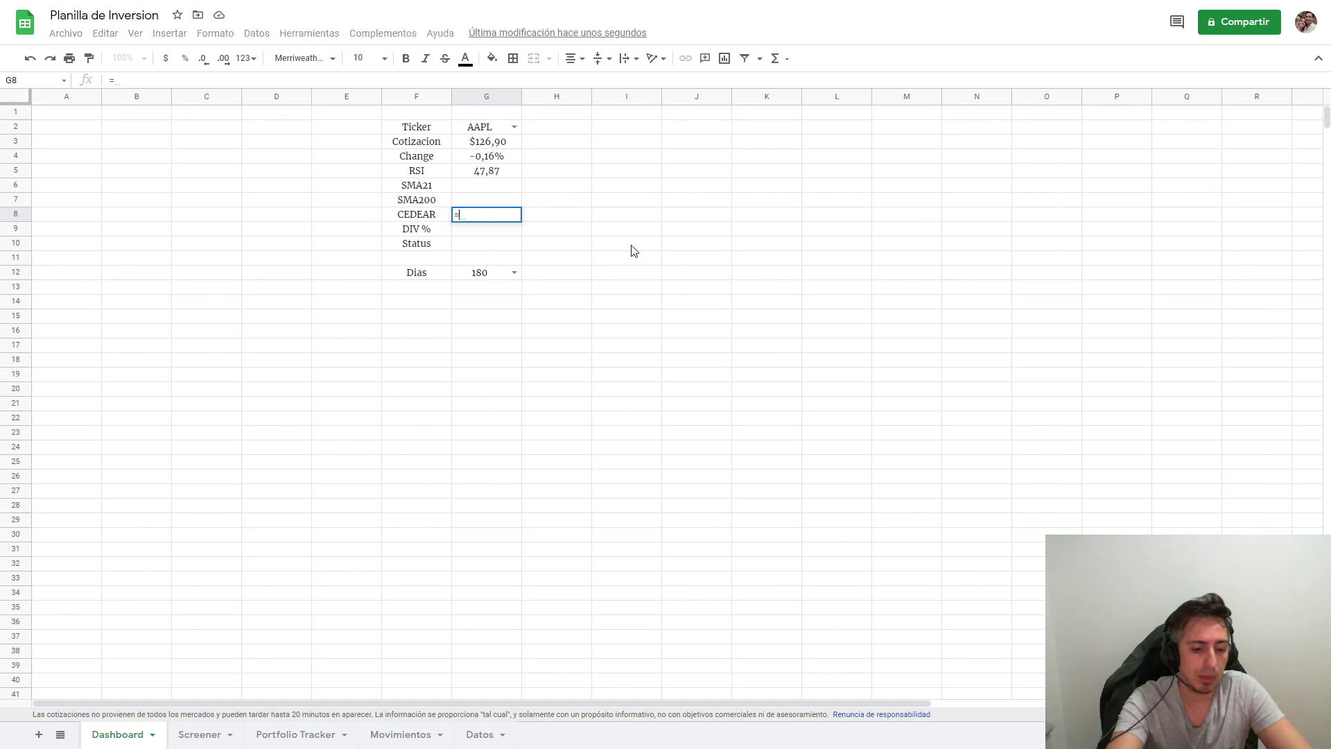
type("googl")
left_click(633, 251)
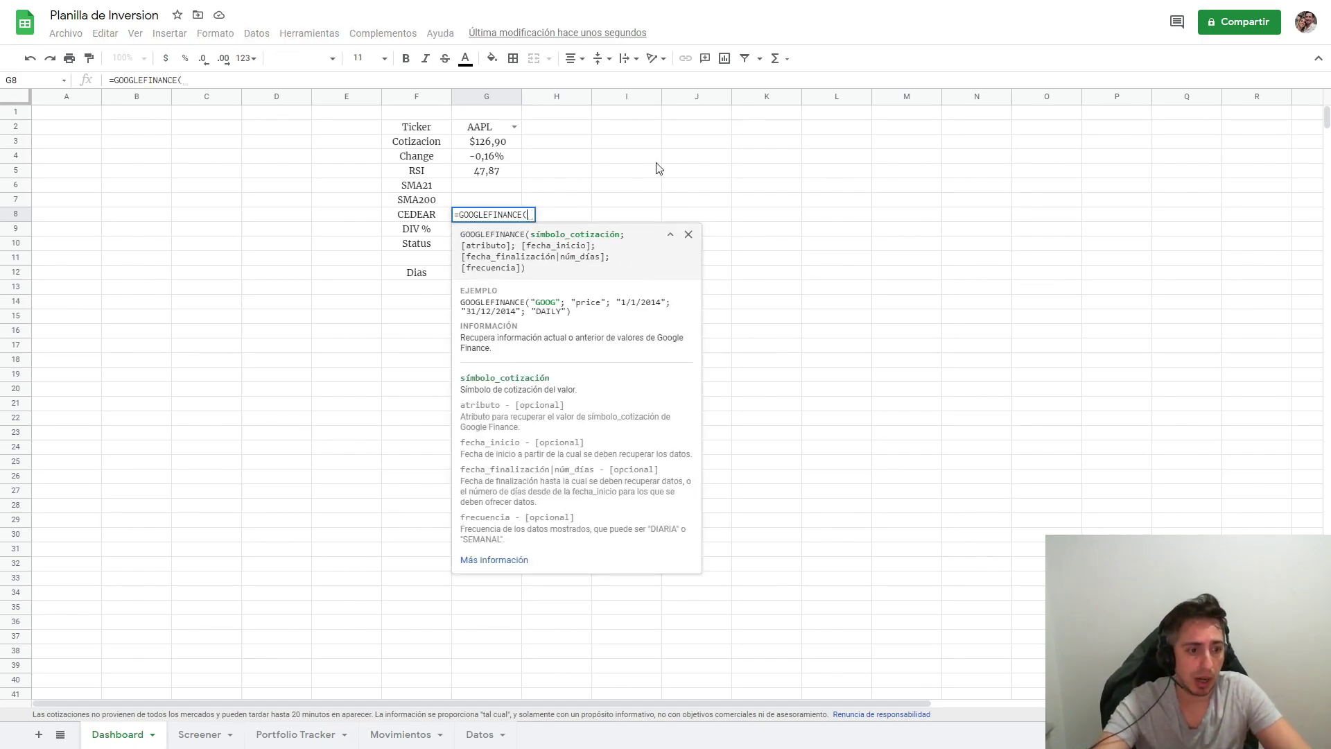
type("G")
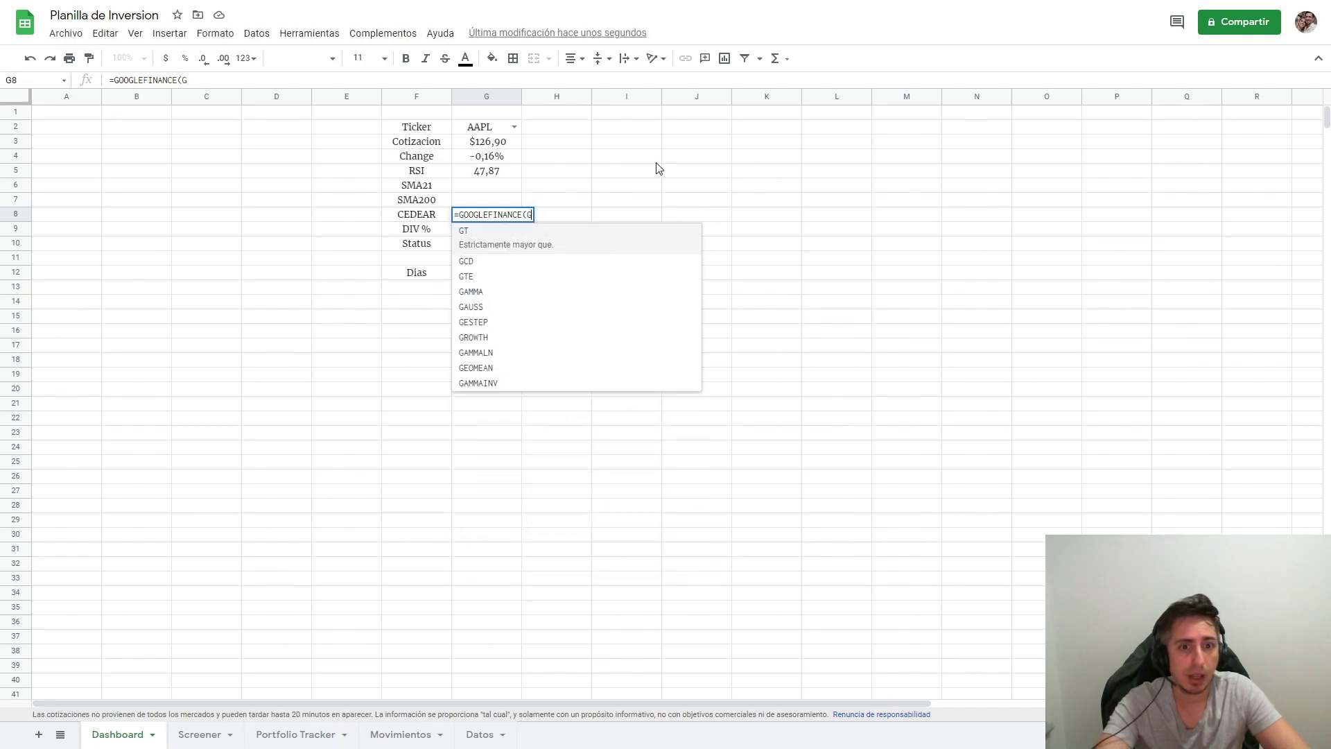
type("2")
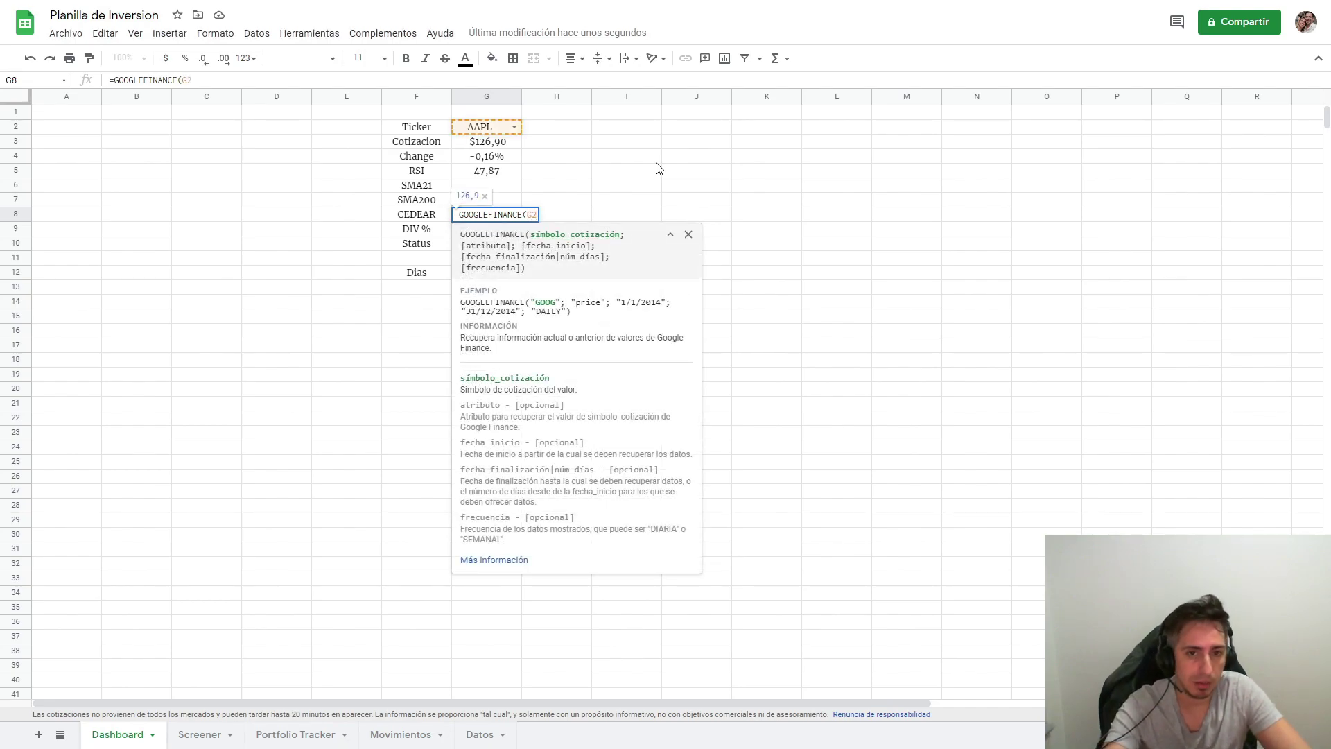
key("BackSpace")
key("BackSpace")
type("BCBA")
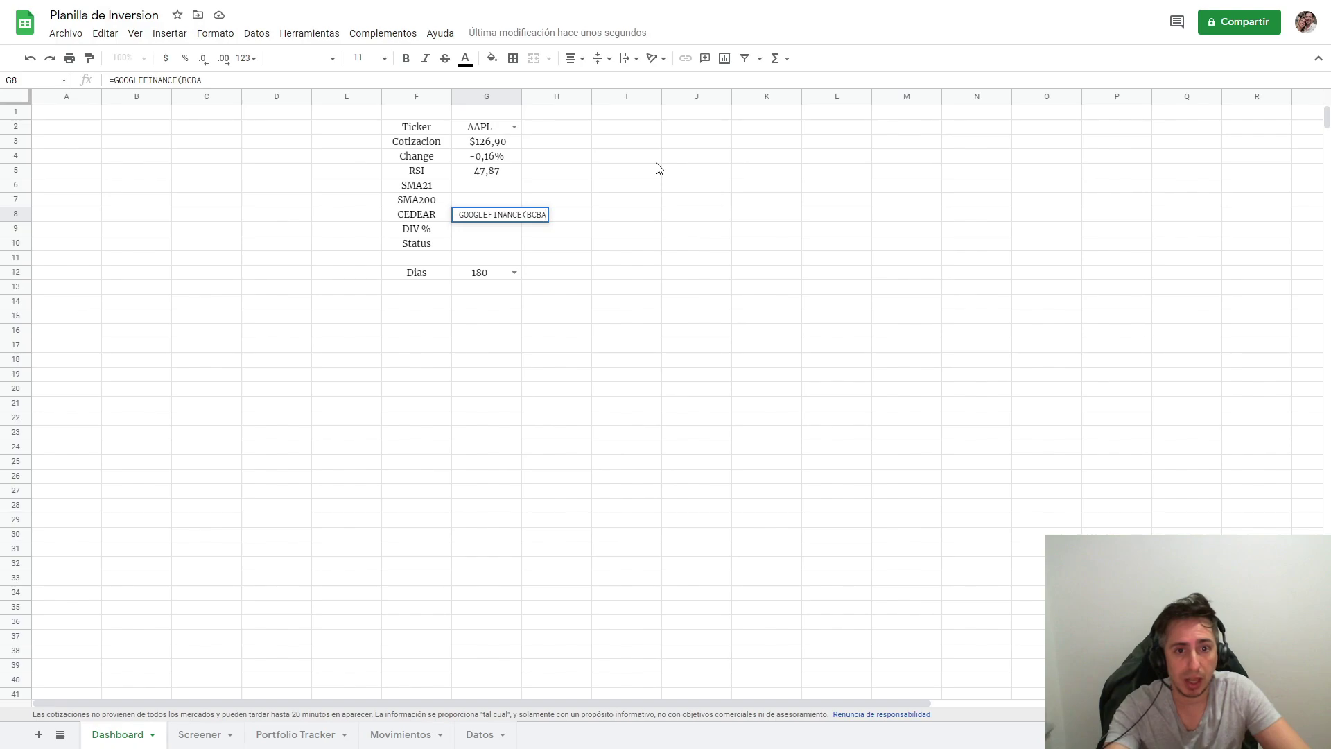
key("BackSpace")
key("BackSpace")
key("BackSpace")
key("BackSpace")
type("\"BCBA:\"")
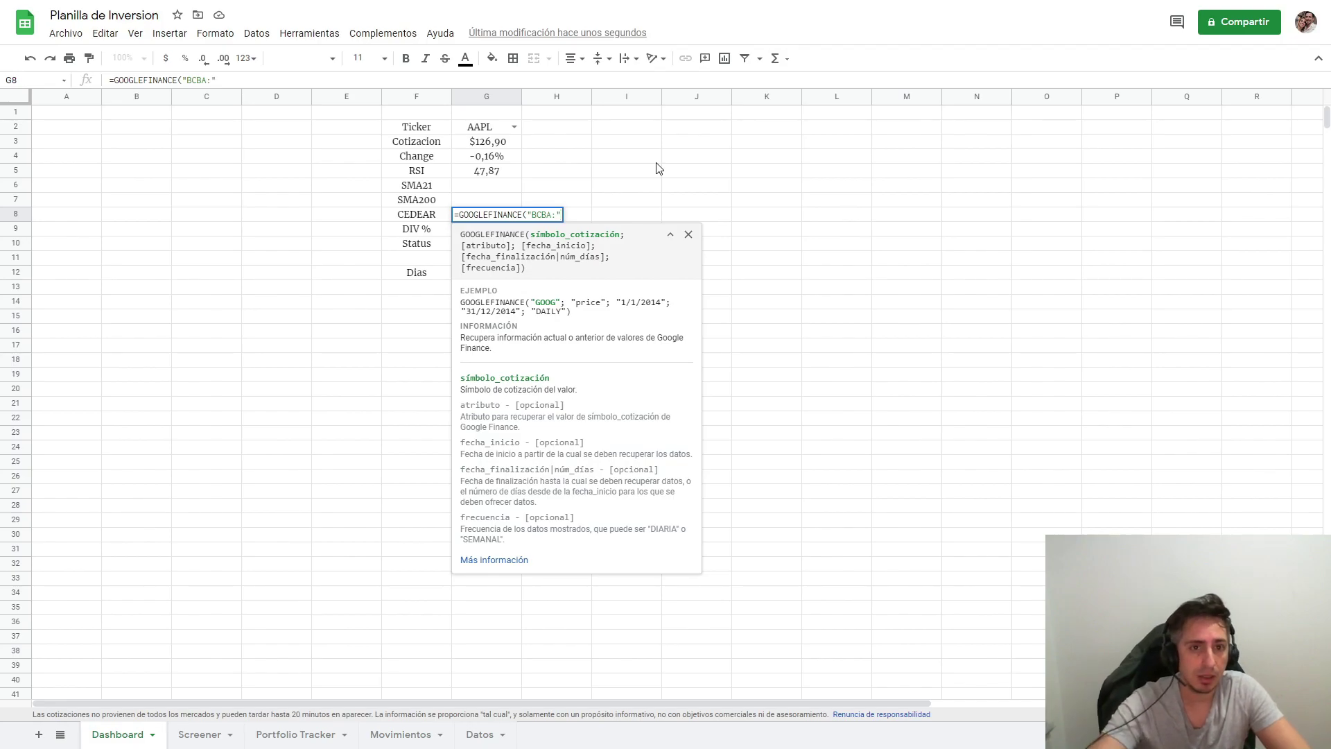
type("&")
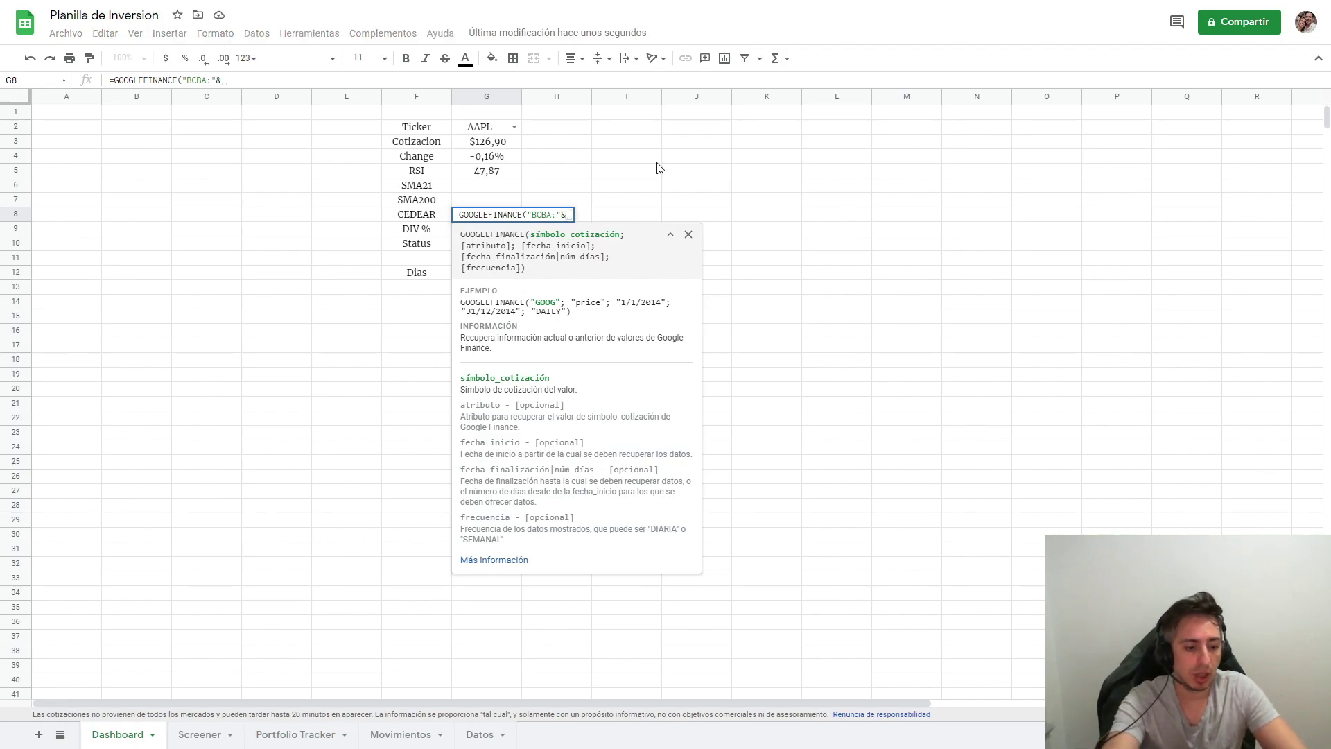
type("G\"")
key("BackSpace")
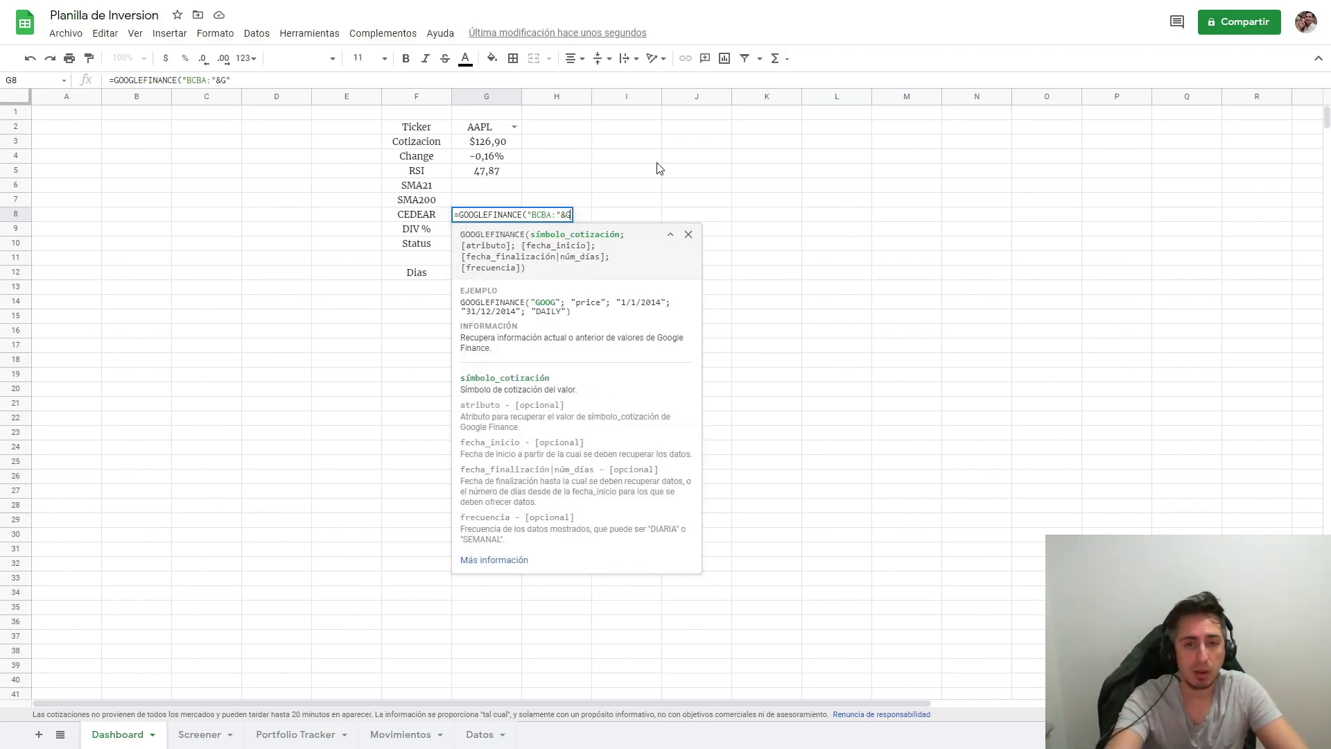
type("2")
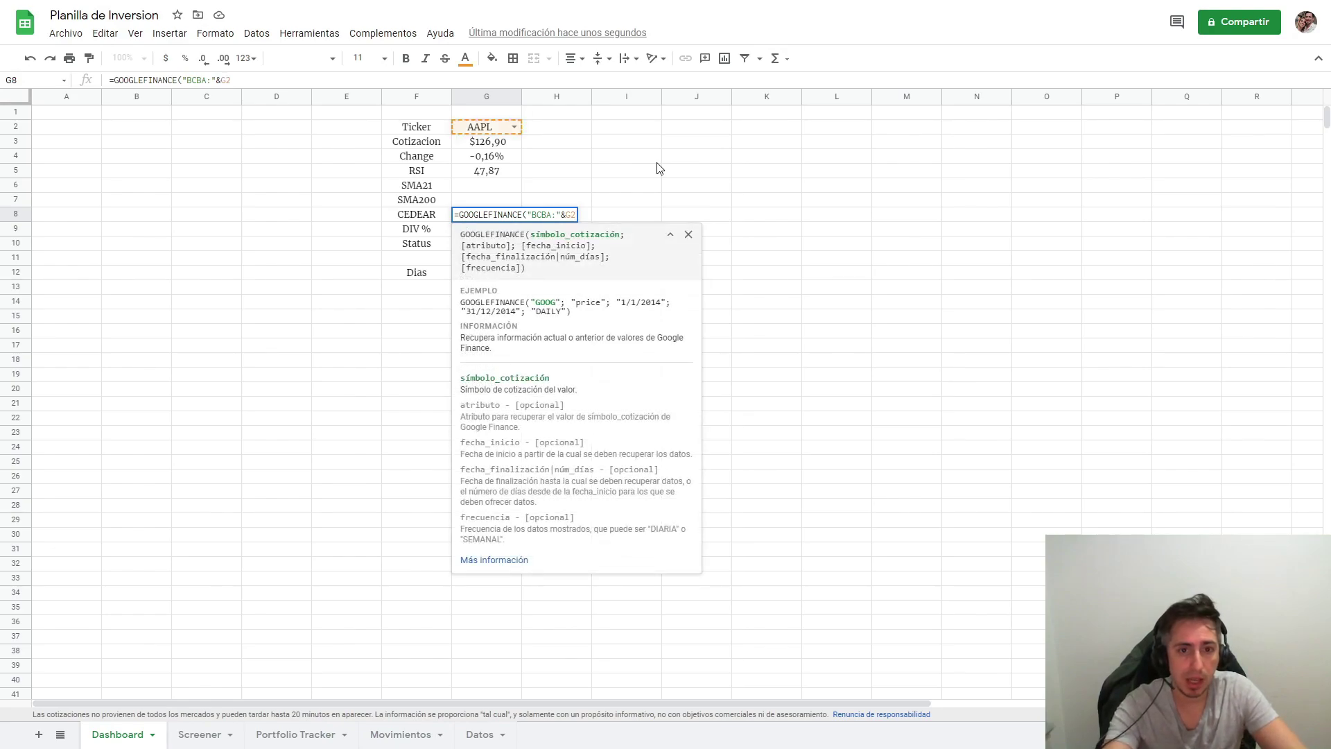
type(";\"price")
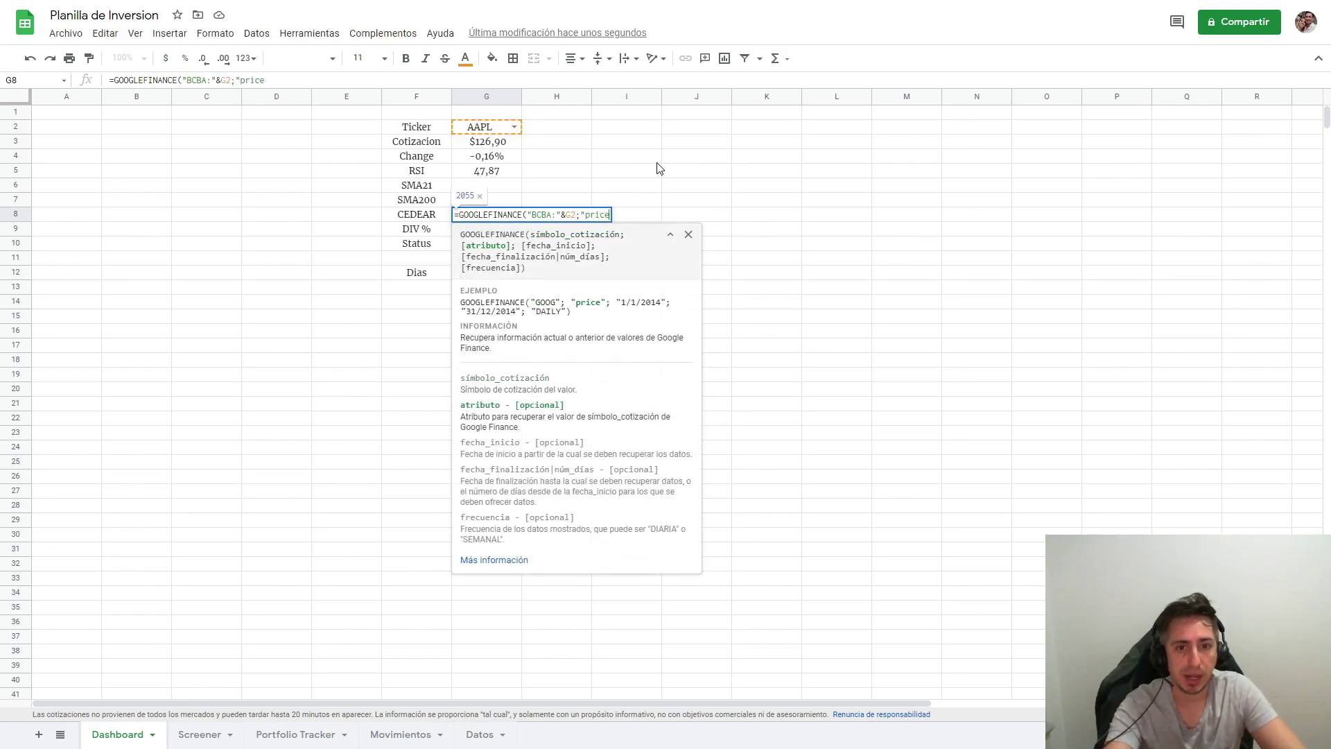
type(")")
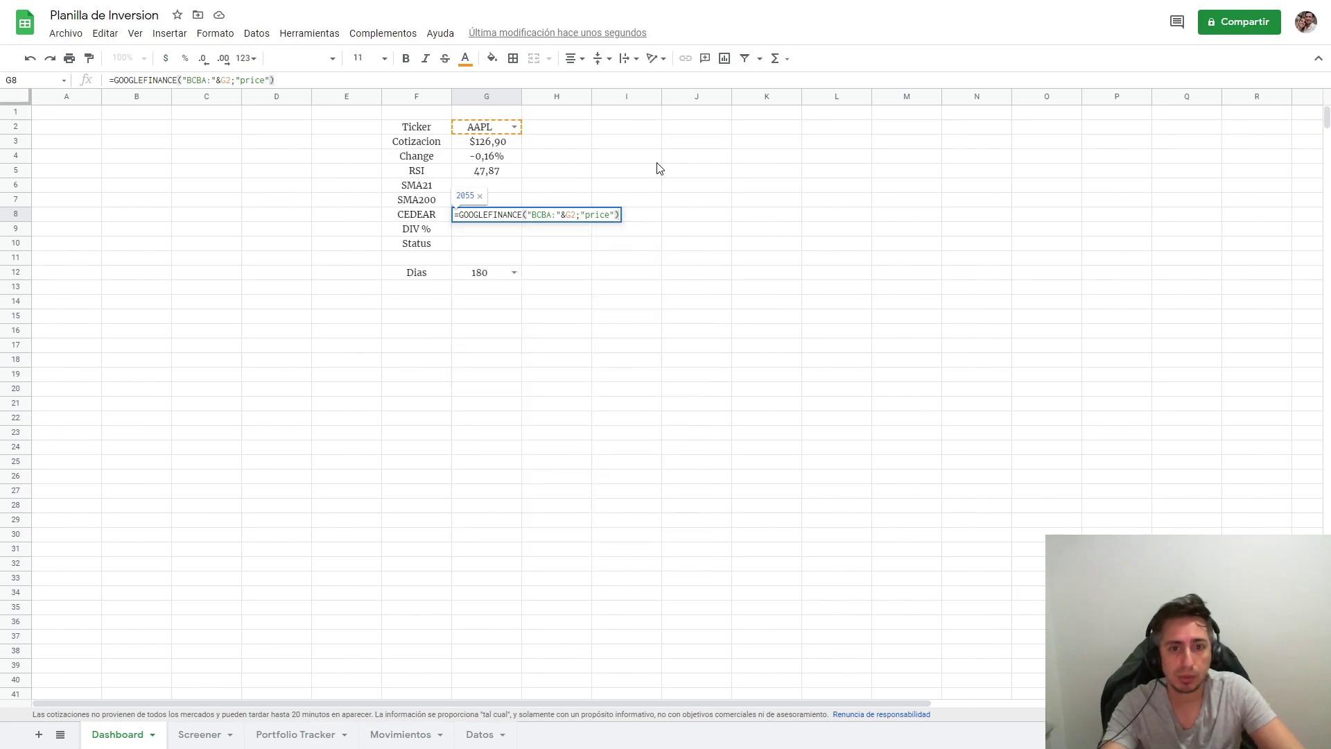
key("Return")
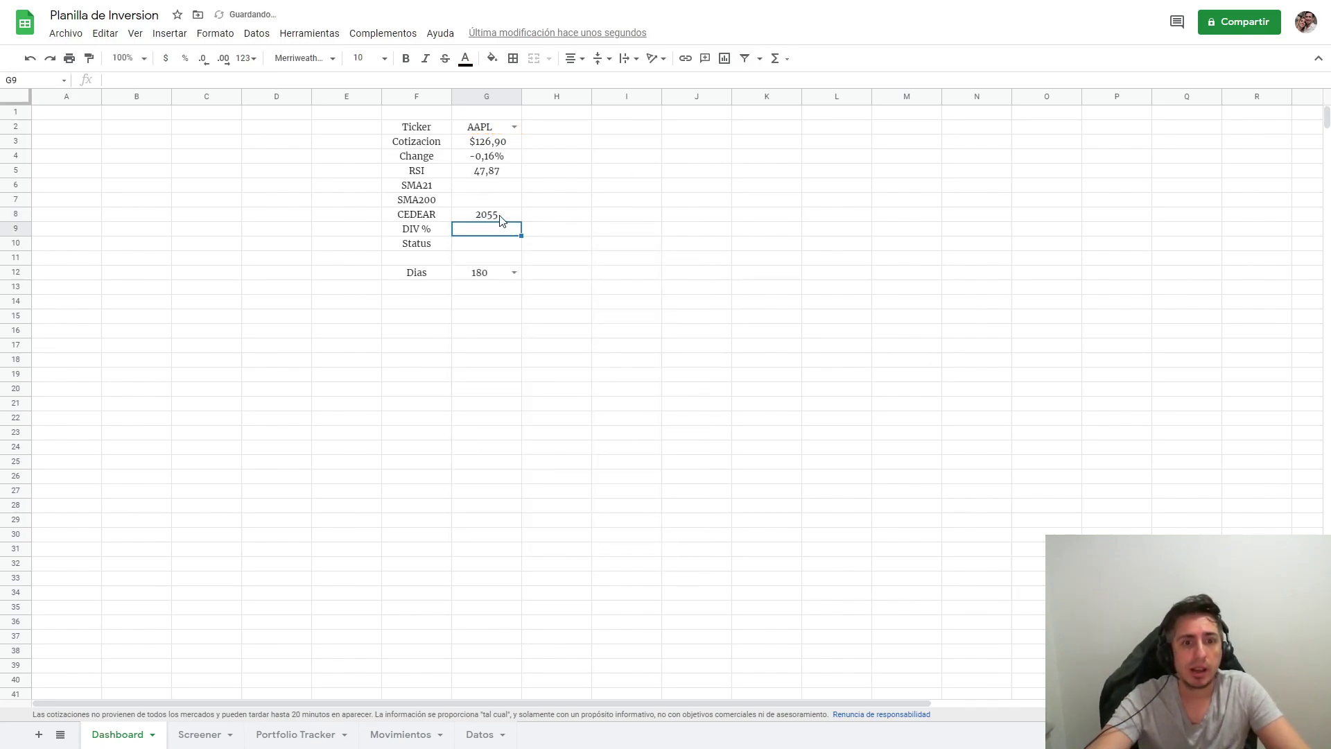
Format G8 as $ currency with no decimal places, reading $2.055.
left_click(500, 217)
left_click(215, 34)
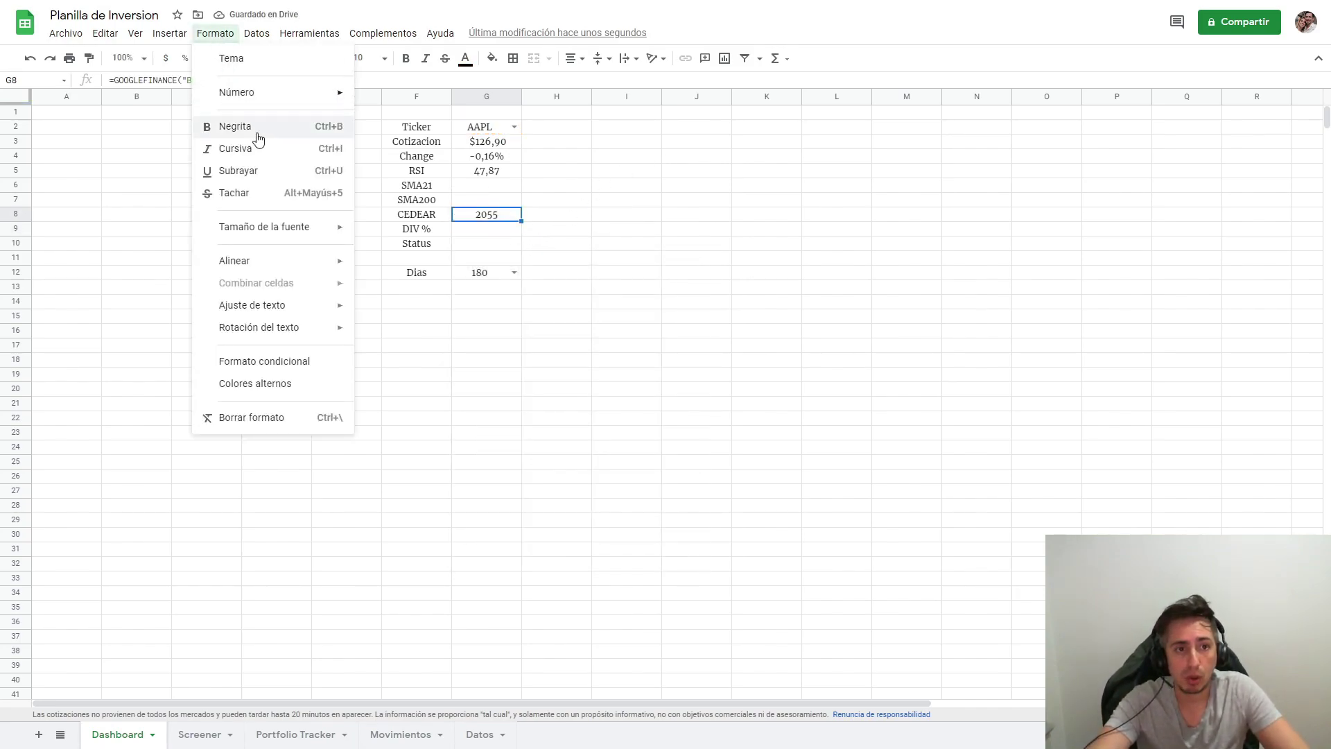
mouse_move(237, 93)
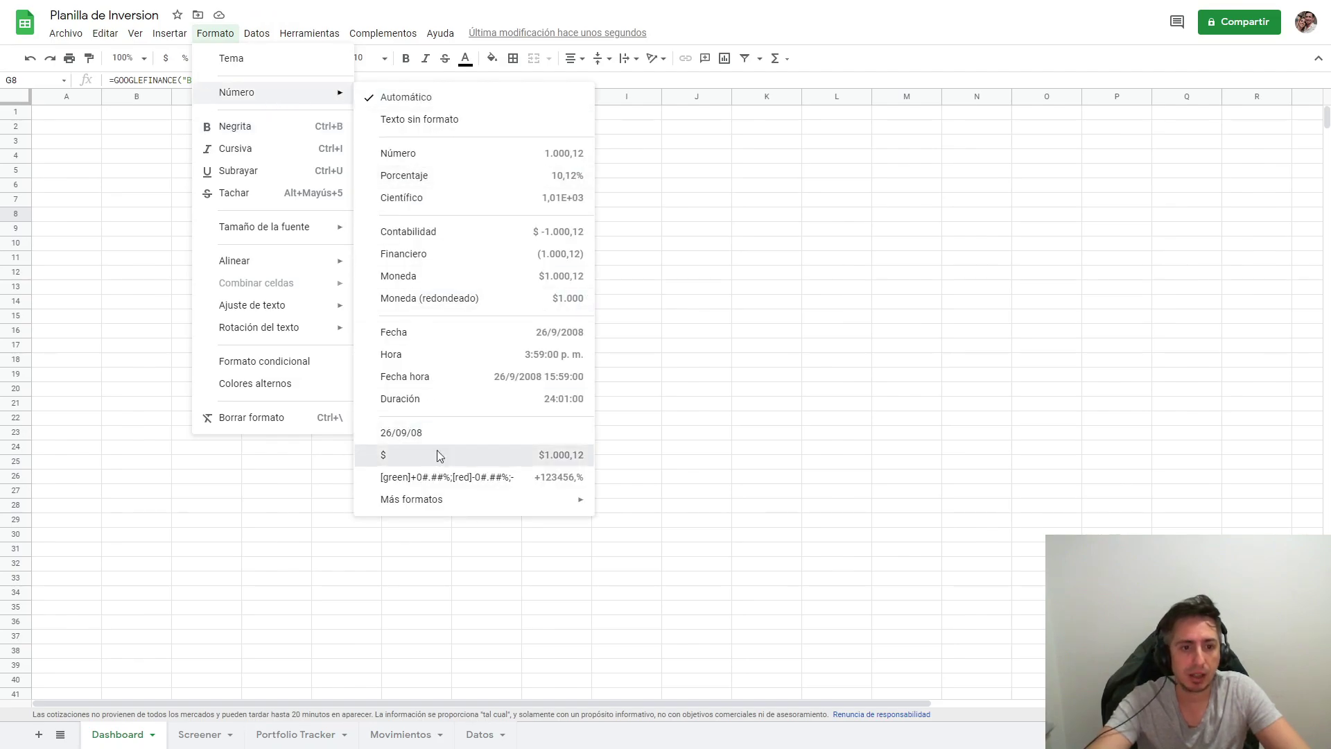
left_click(437, 454)
left_click(631, 309)
left_click(508, 219)
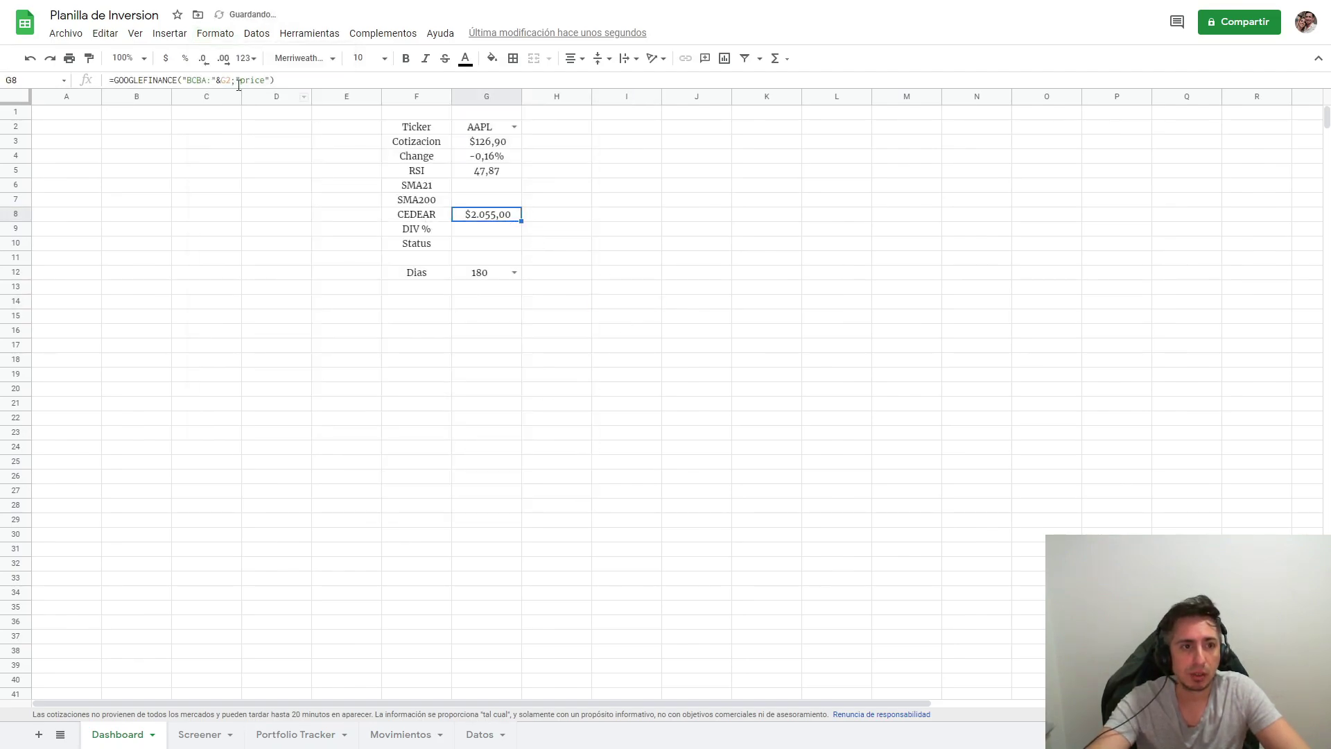
left_click(203, 60)
left_click(203, 60)
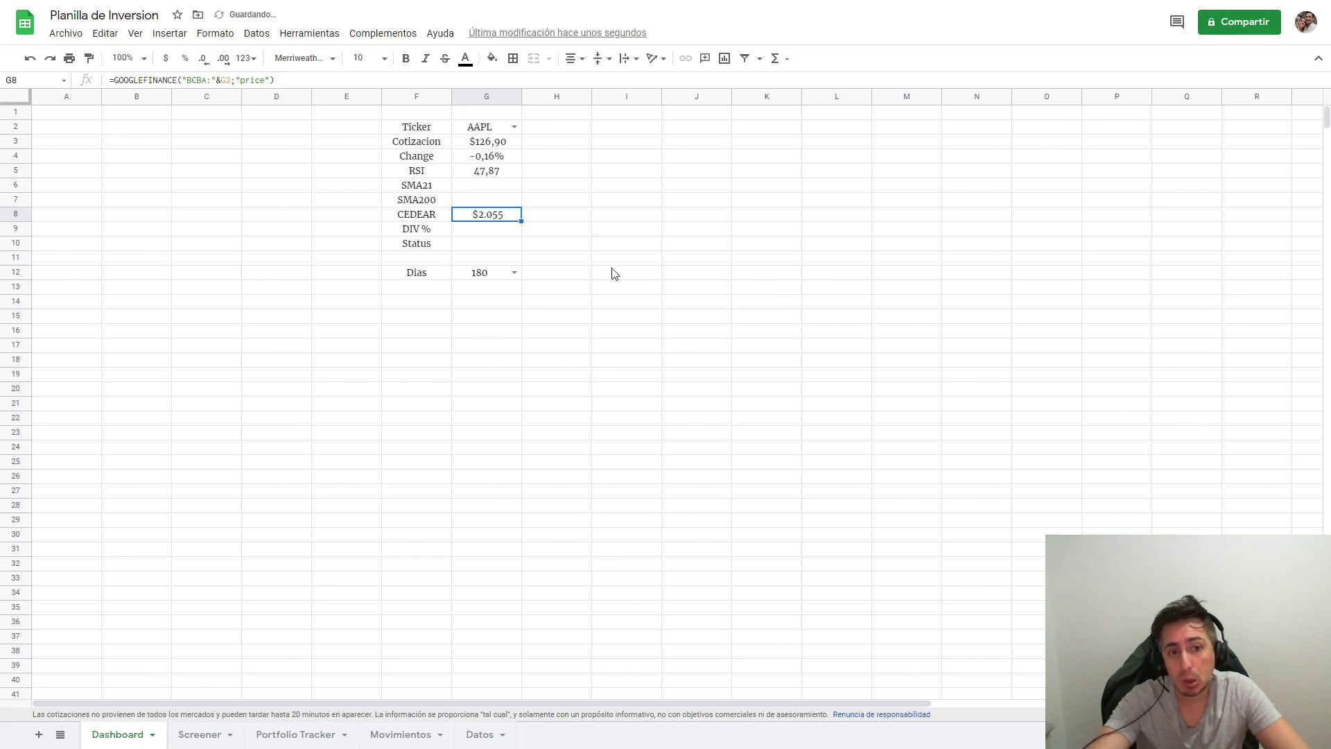
left_click(613, 271)
left_click(495, 216)
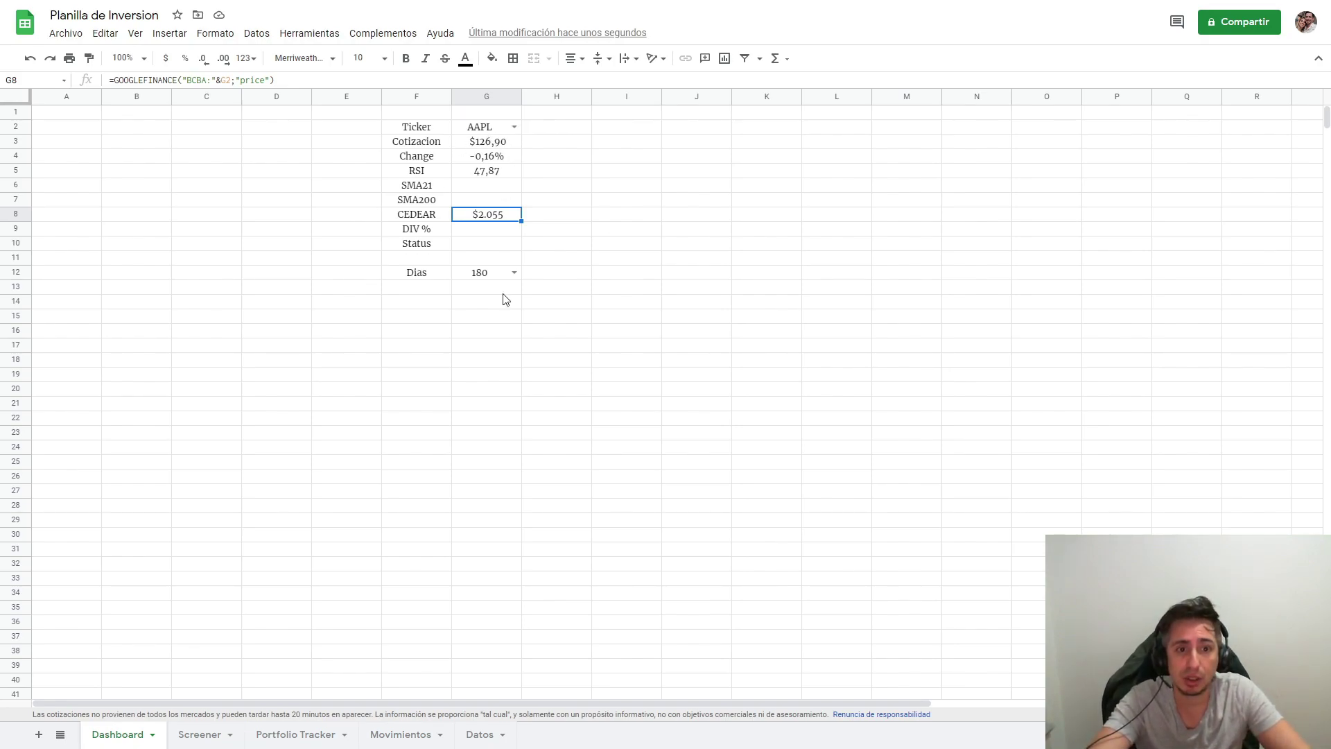
Add outer and dividing borders to the F2:G10 table and box the Dias row F12:G12.
left_click_drag(425, 130, 482, 254)
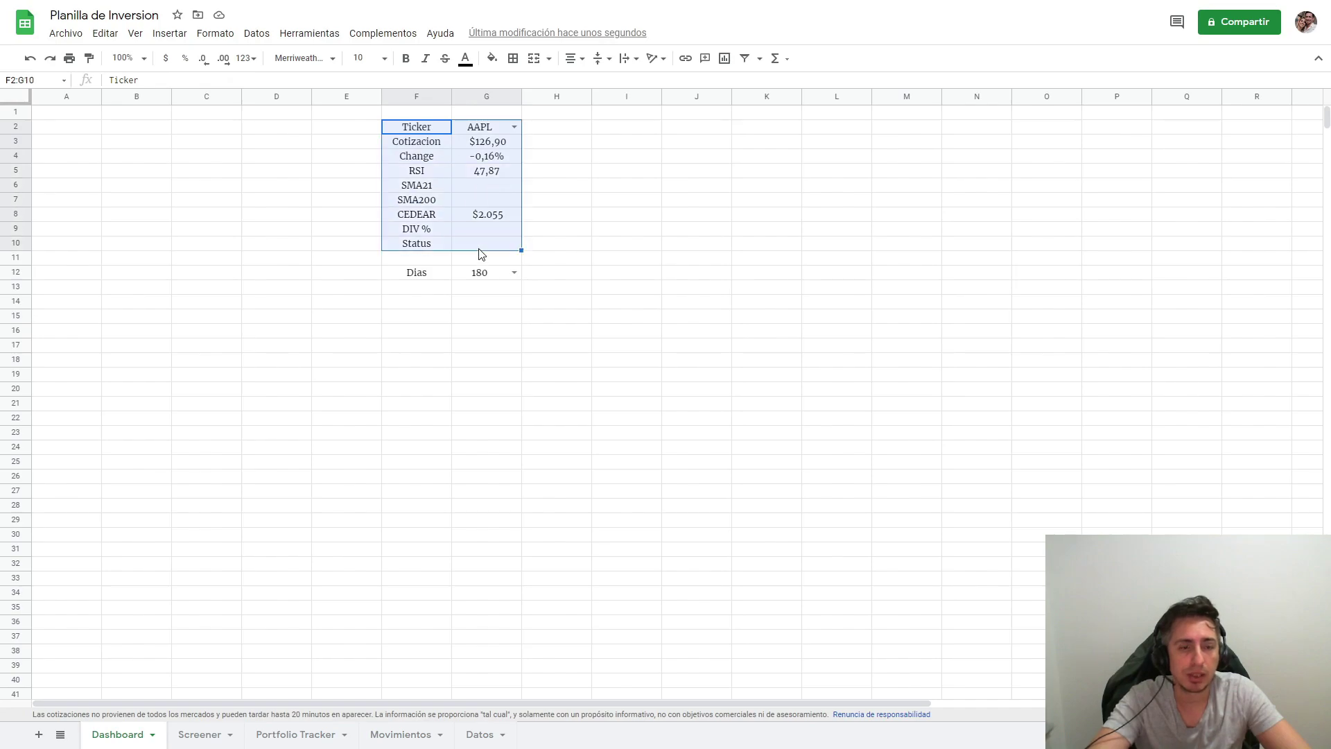
left_click(513, 58)
left_click(594, 84)
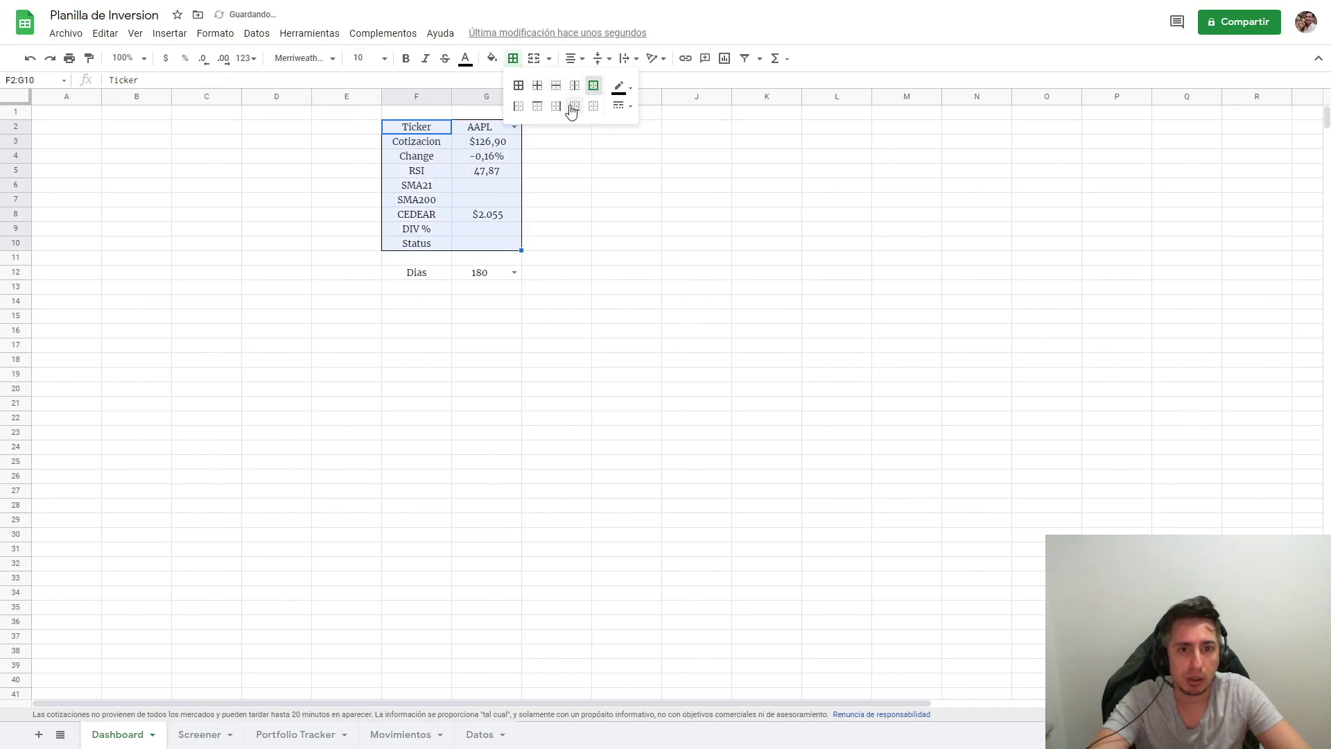
left_click(574, 86)
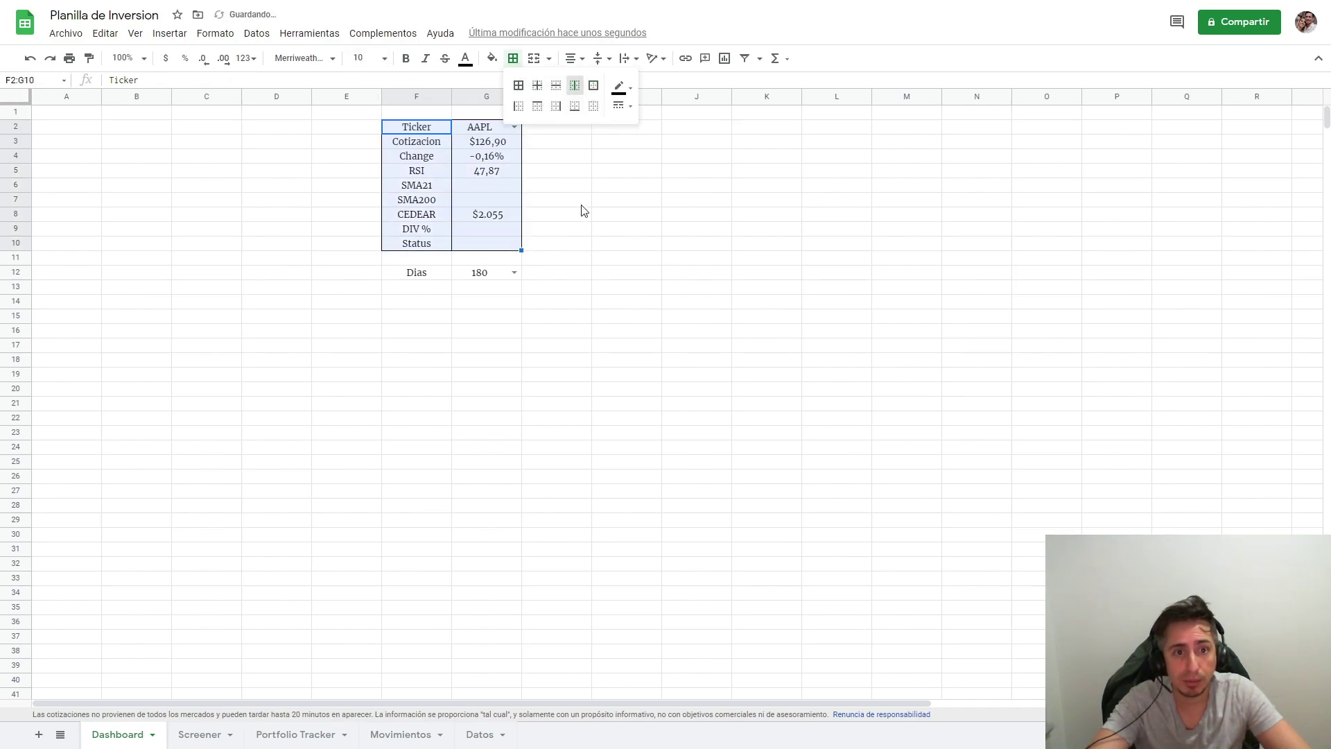
left_click(584, 208)
left_click_drag(415, 274, 485, 274)
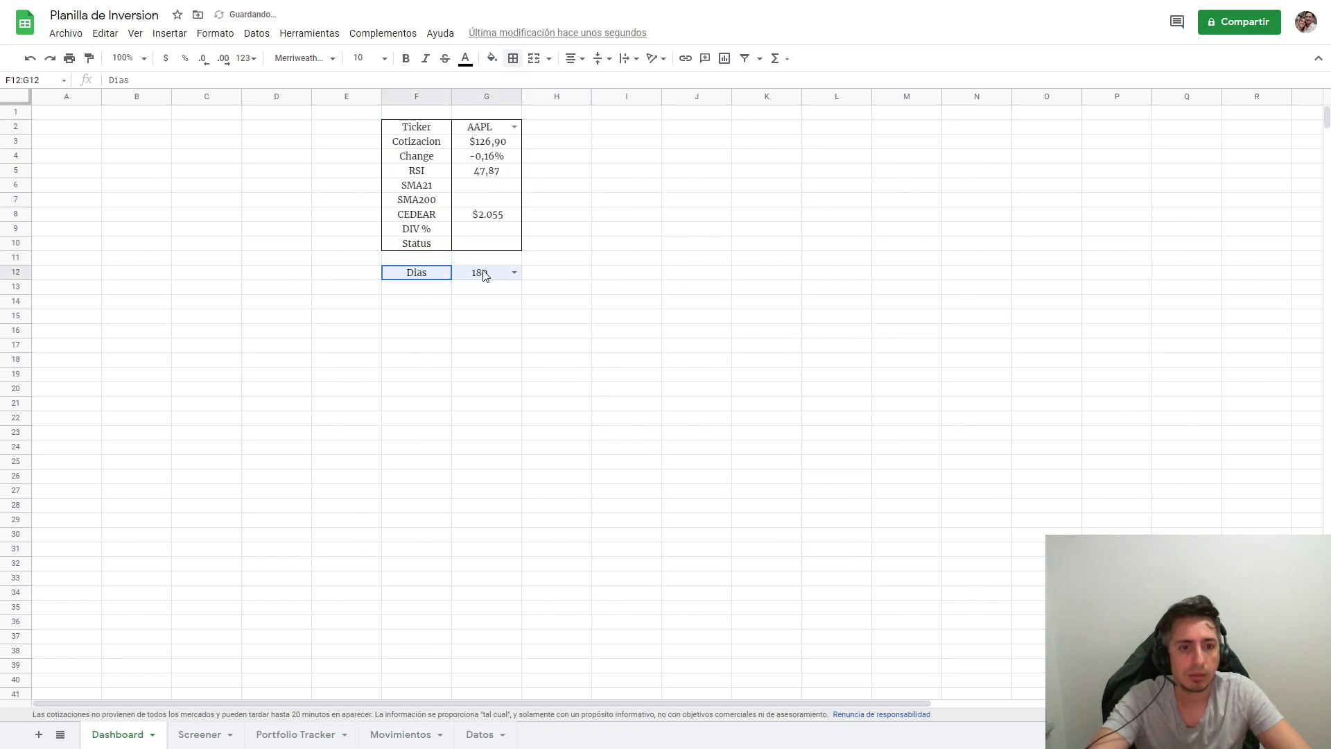
left_click(513, 58)
left_click(638, 230)
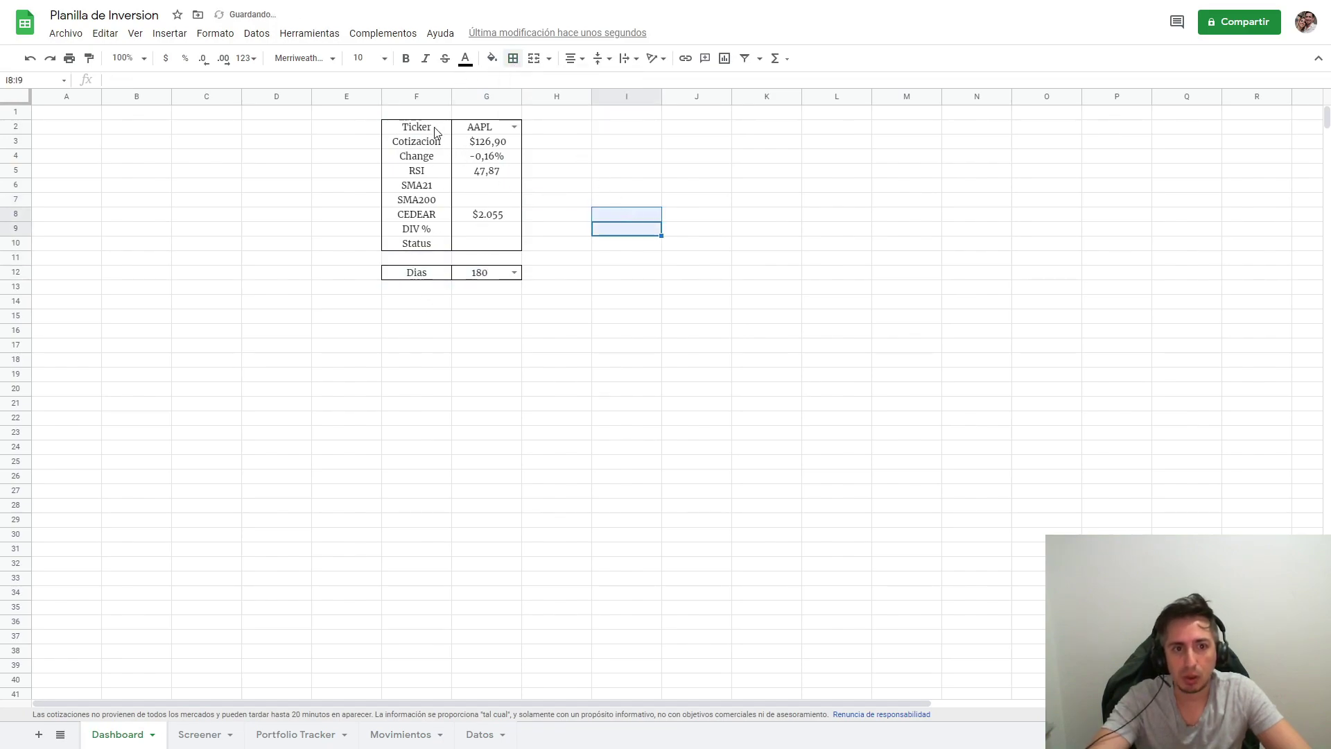
Give the label column from Ticker to Status white text on a dark blue fill.
left_click_drag(416, 127, 433, 244)
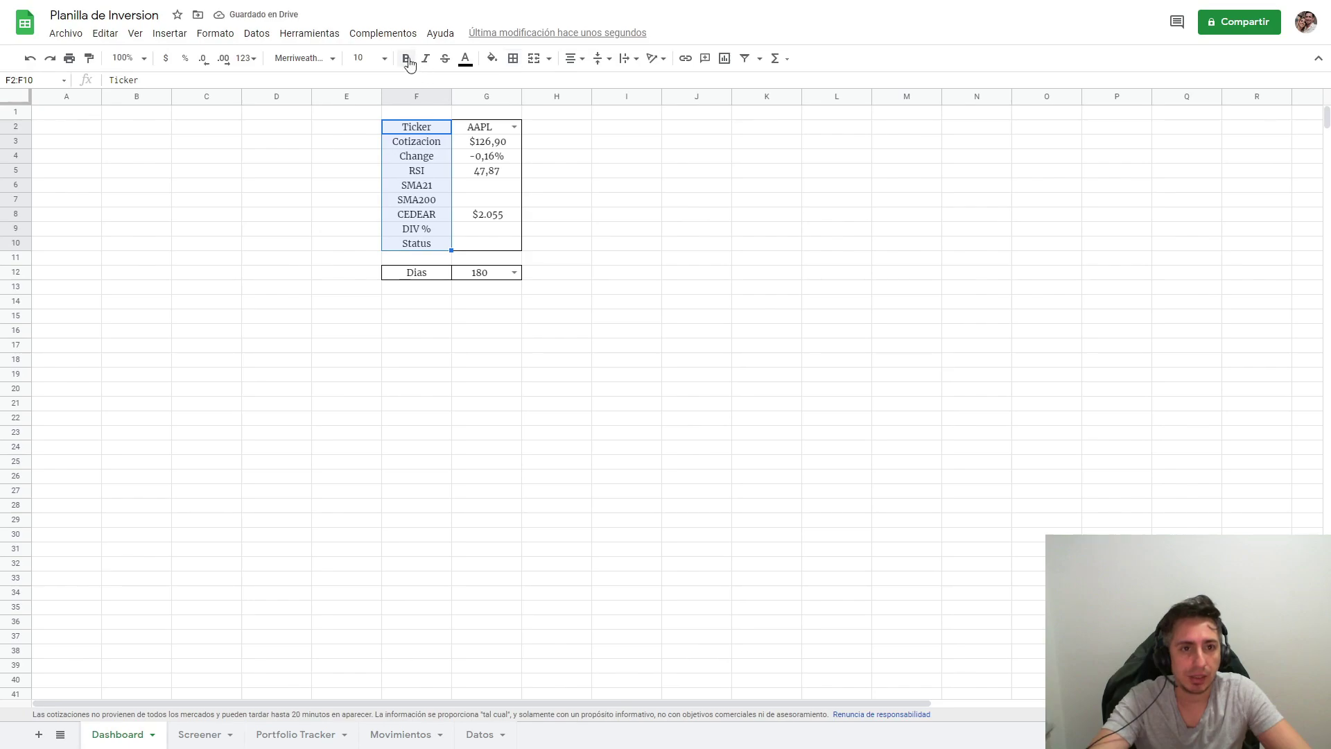
left_click(465, 59)
left_click(601, 105)
left_click(491, 58)
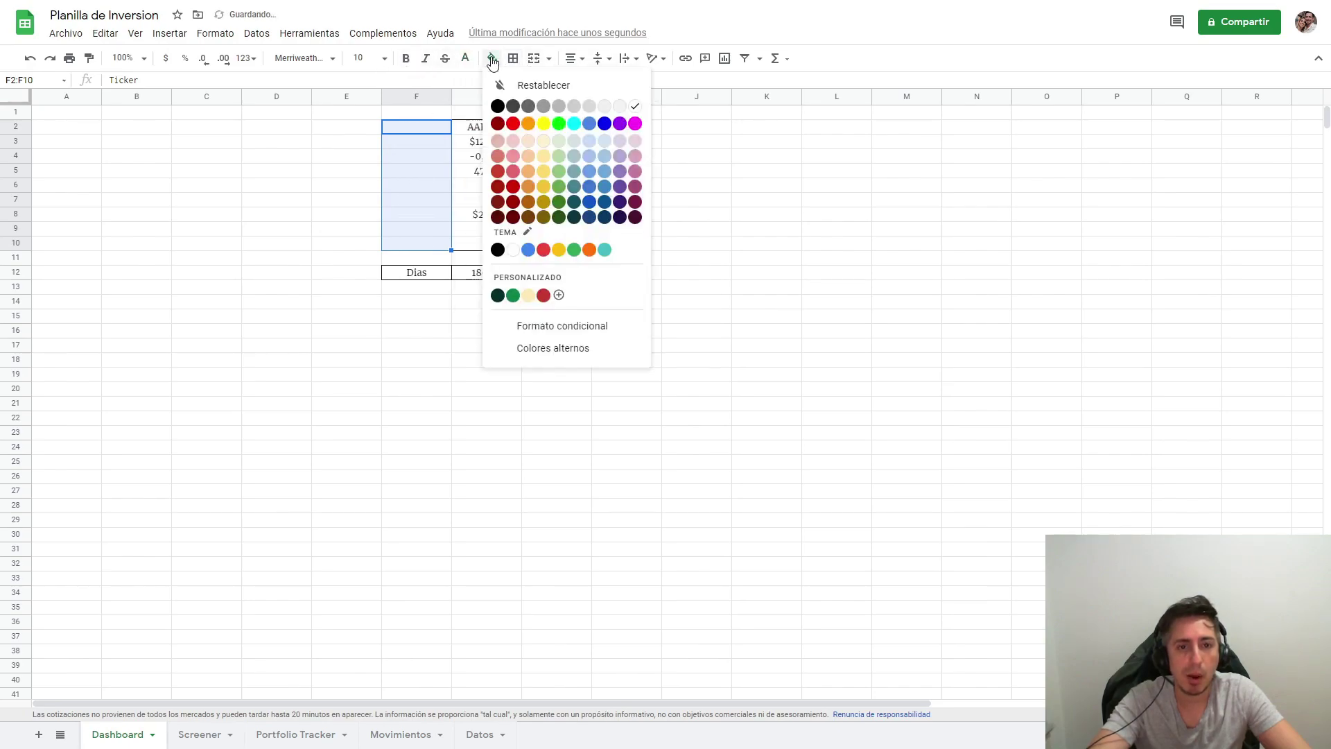
left_click(602, 223)
left_click(680, 277)
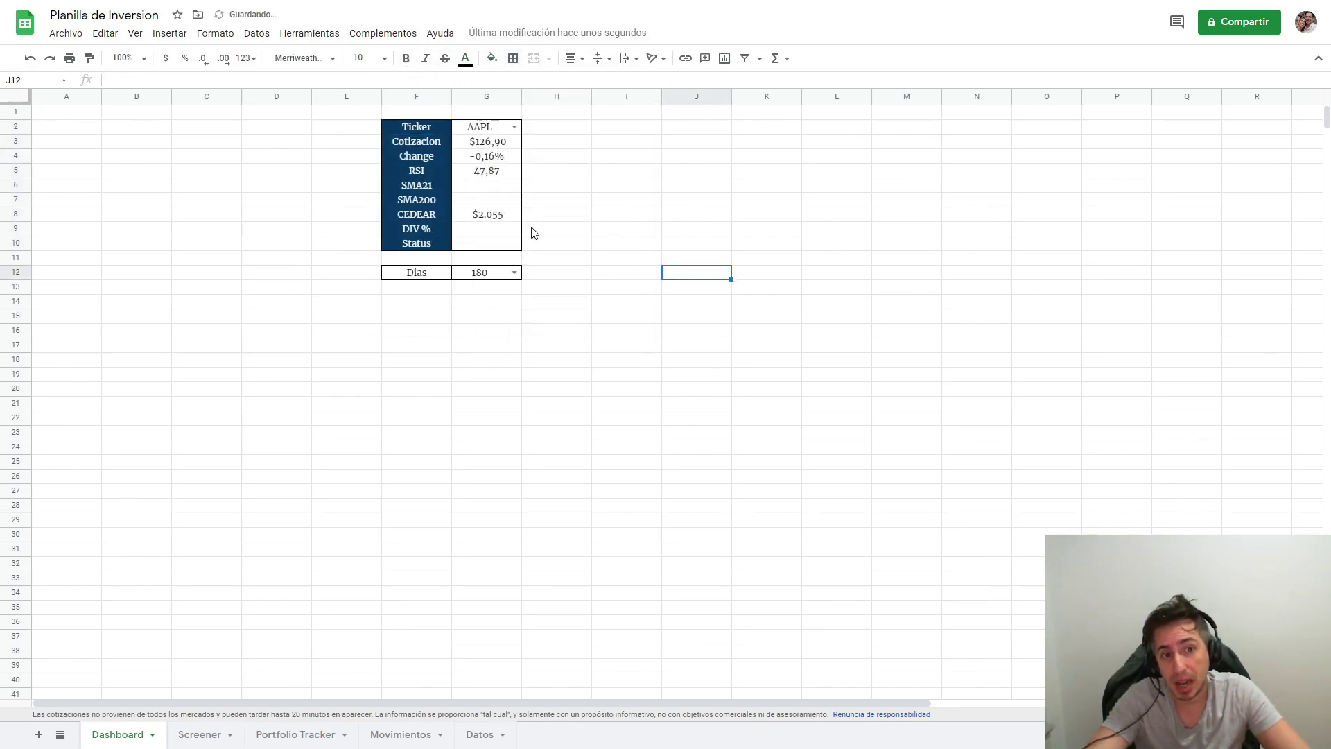
Give G2 white text on dark purple fill and switch the ticker to AMD.
left_click(502, 130)
left_click(465, 60)
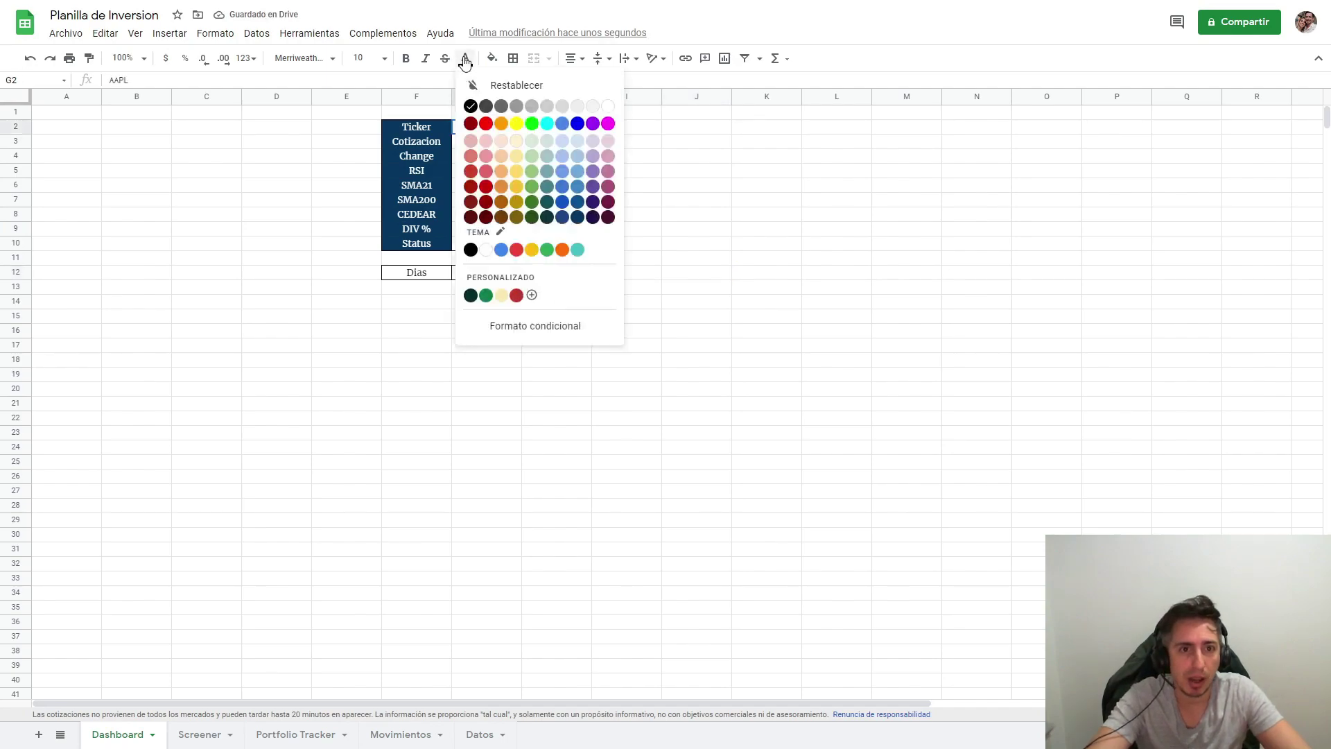
left_click(608, 106)
left_click(491, 58)
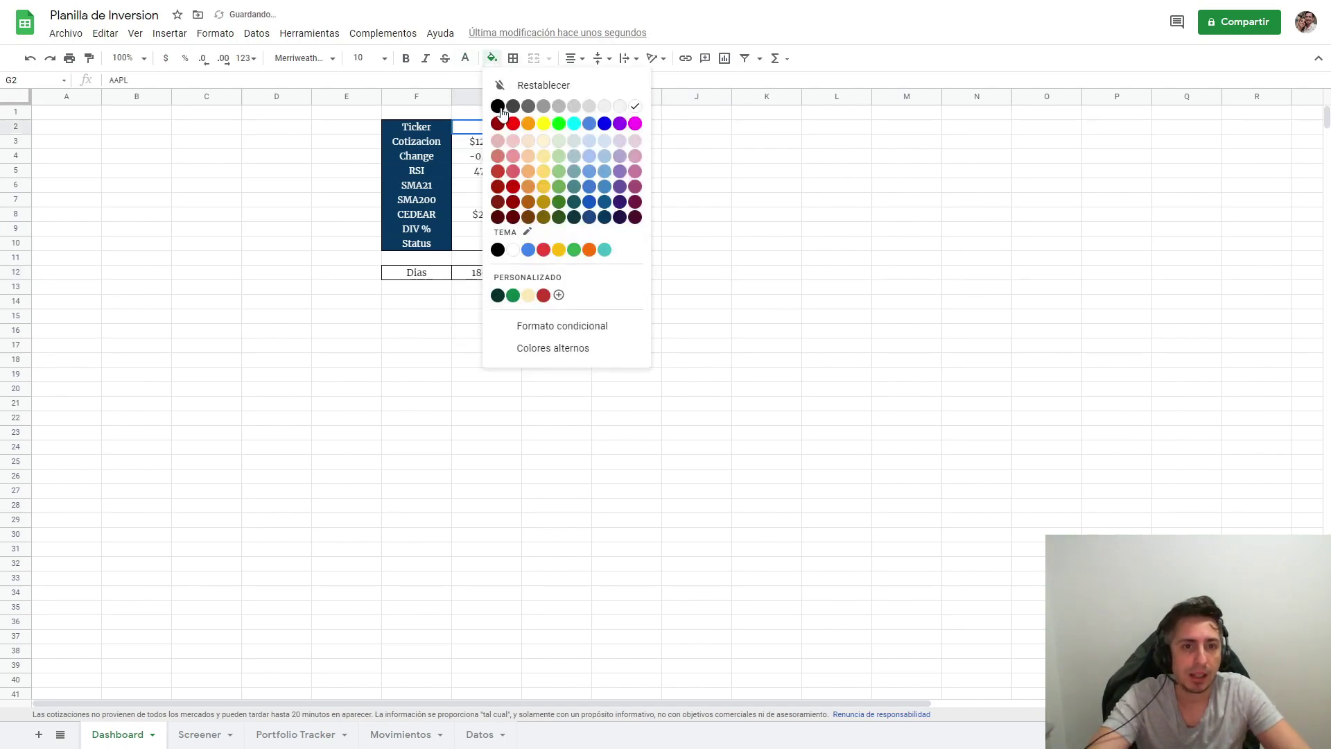
left_click(624, 220)
left_click(722, 290)
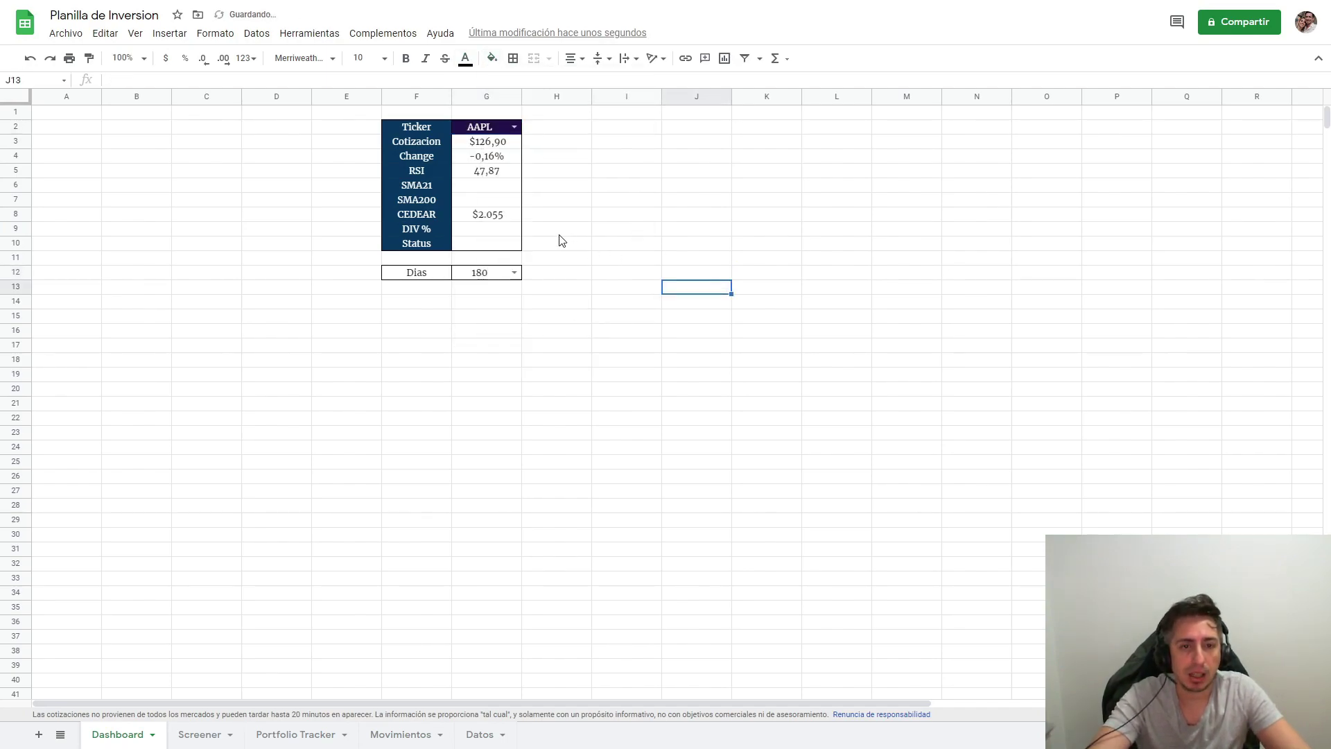
left_click(514, 127)
left_click(490, 288)
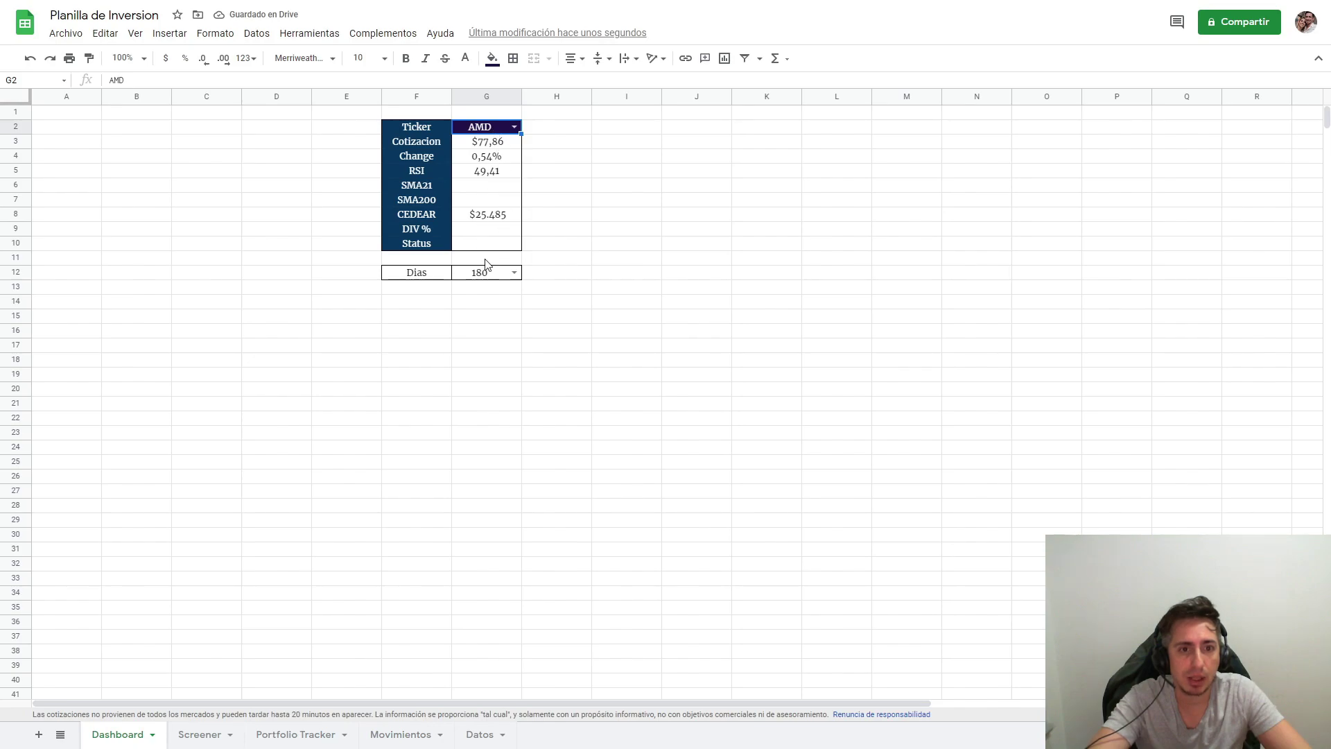
Inspect the SMA21 and SMA200 formulas and the empty E5 cell they reference.
left_click(478, 186)
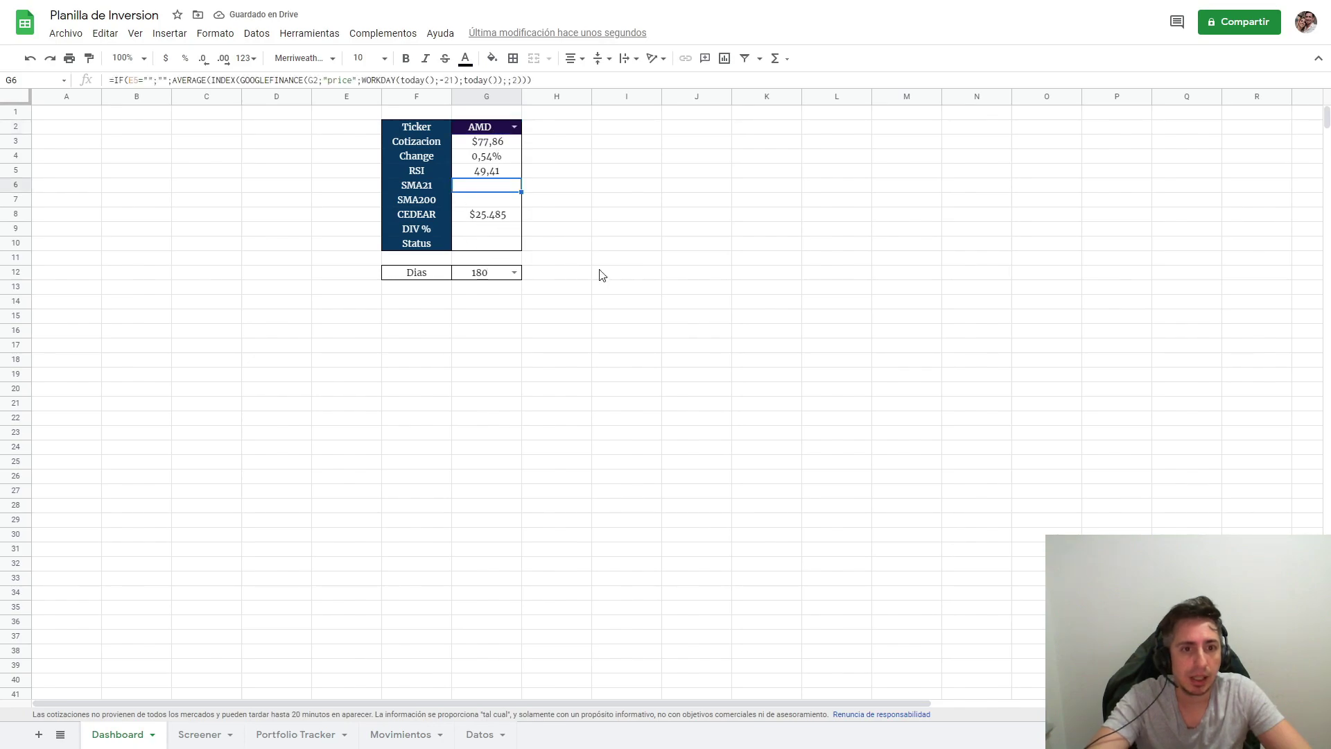
left_click(496, 202)
left_click(491, 187)
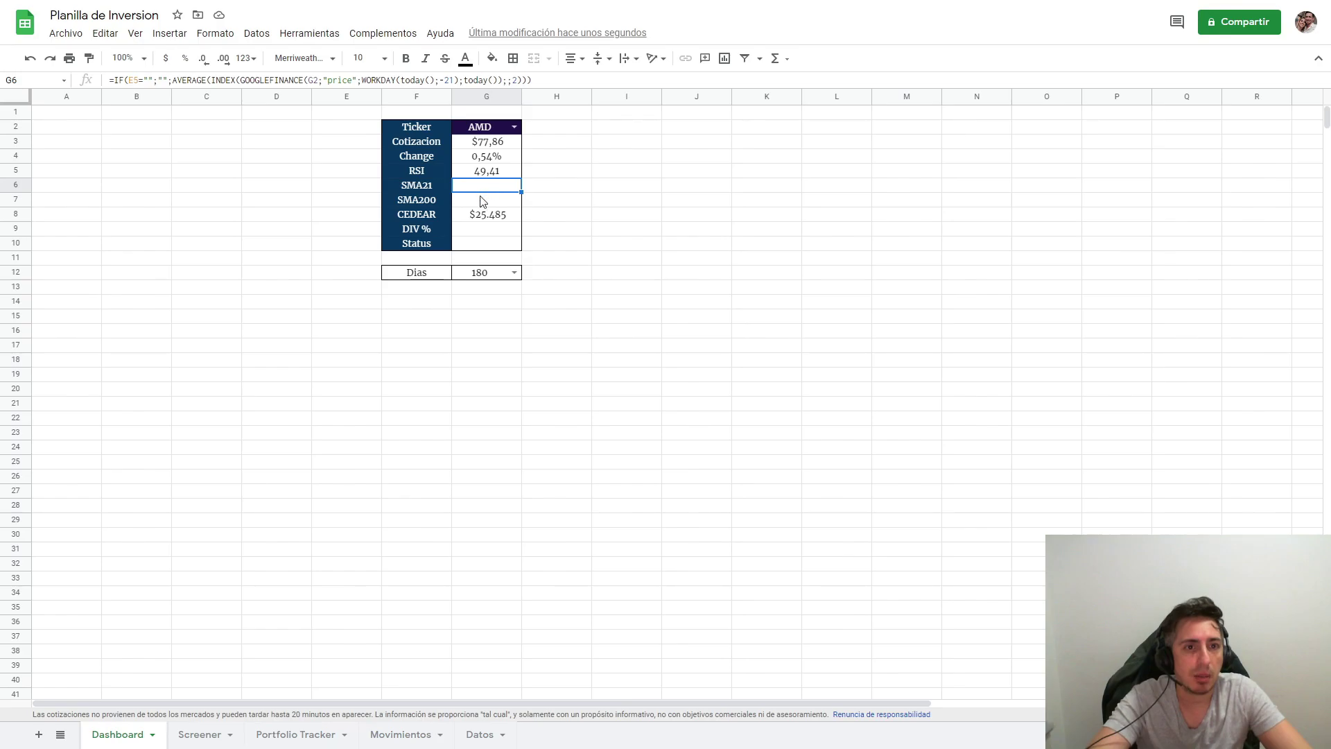
left_click(311, 80)
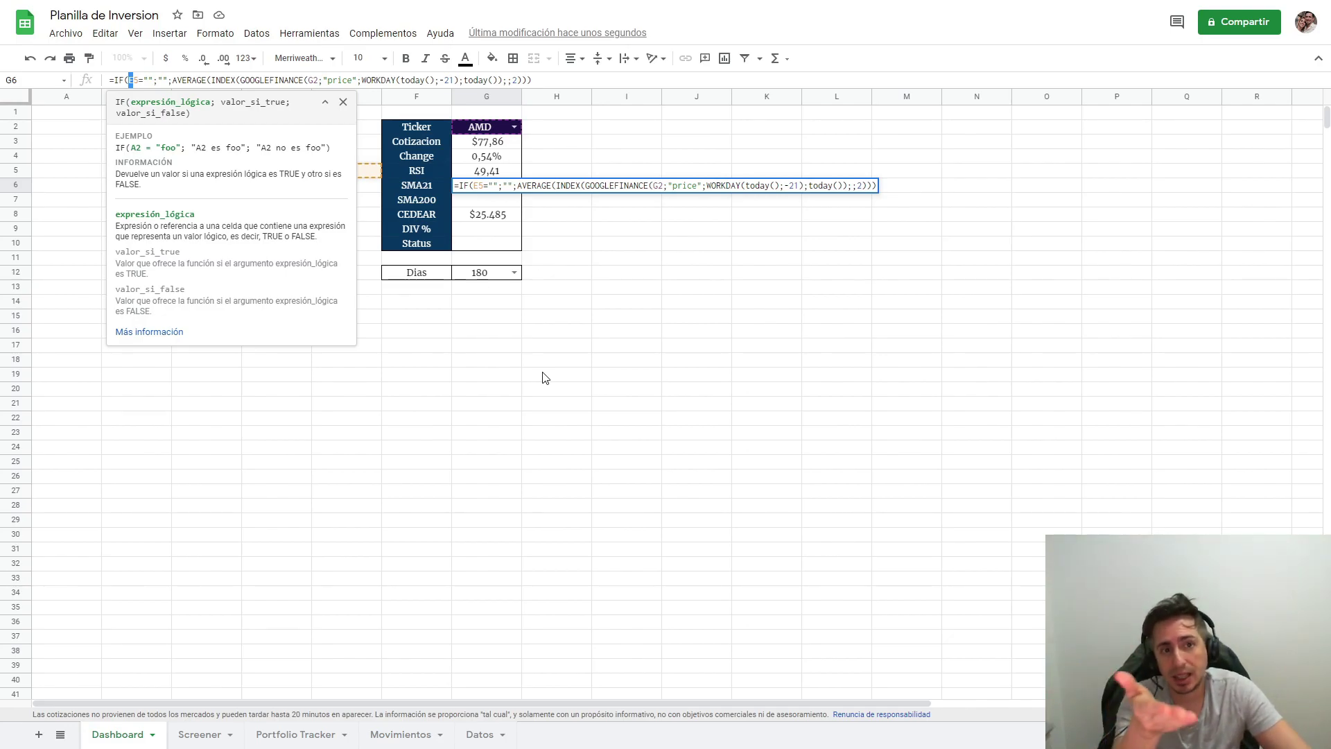
key("Escape")
left_click(357, 173)
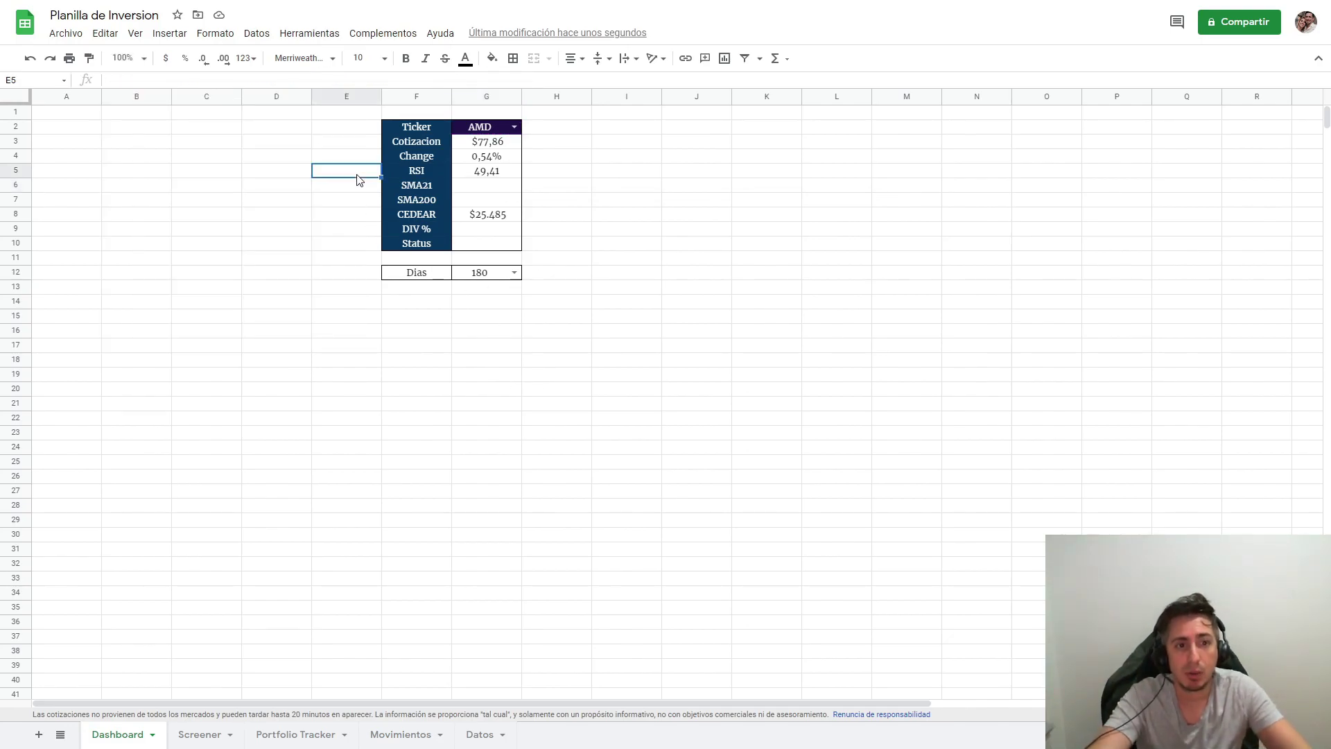
left_click(494, 187)
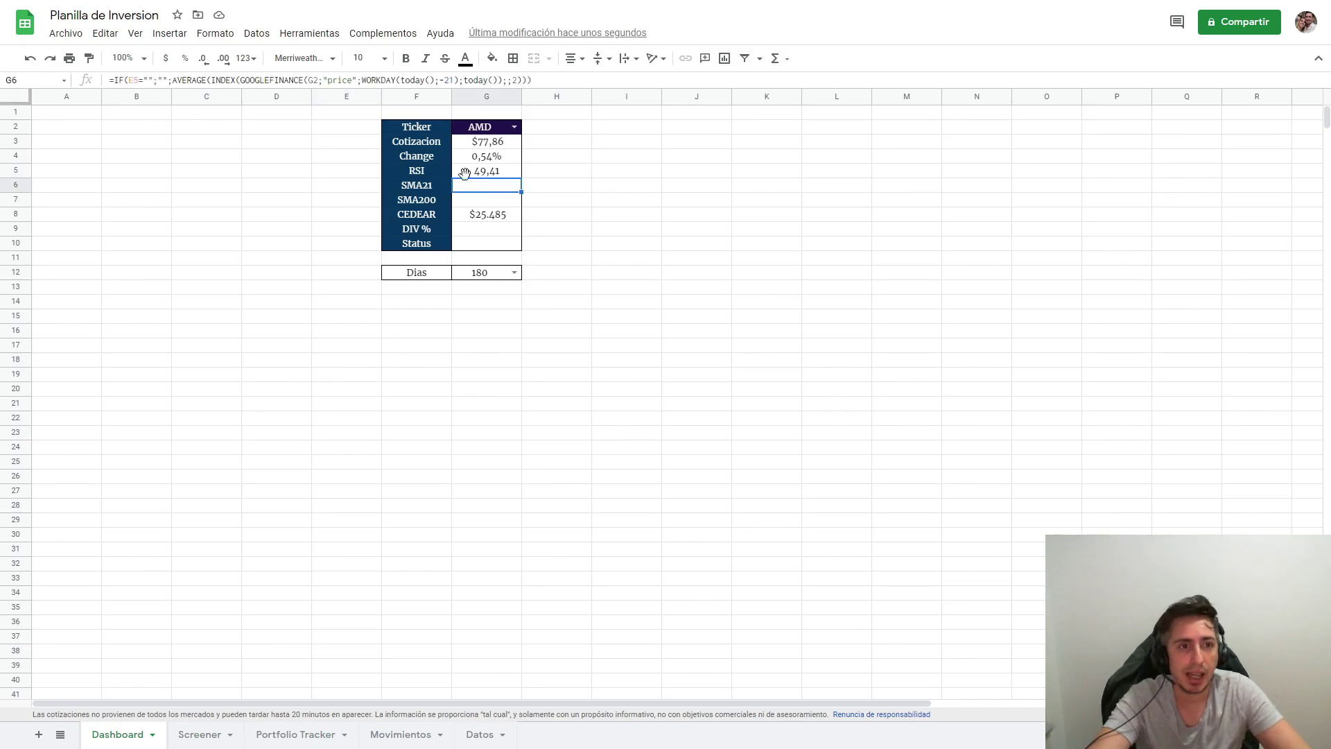
Replace the E5 reference with G2 in the SMA21 and SMA200 formulas.
double_click(131, 80)
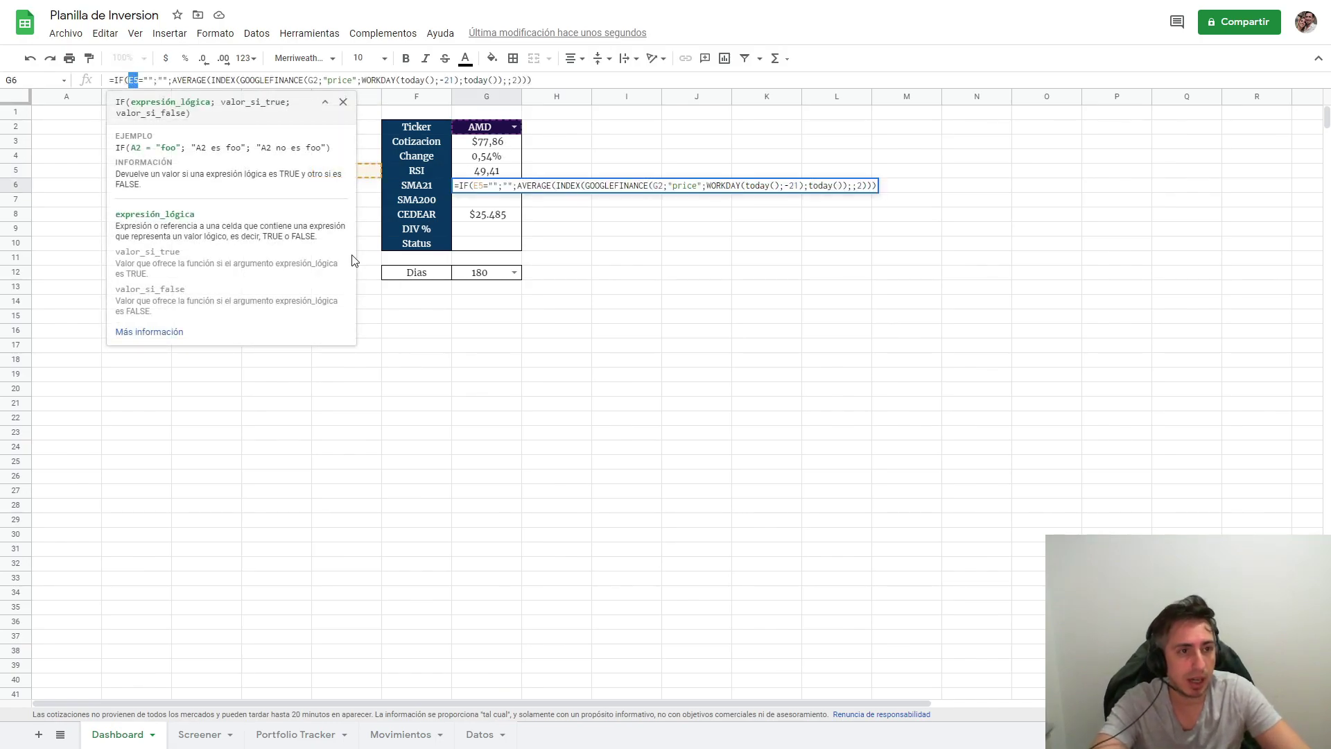
type("E5")
key("Return")
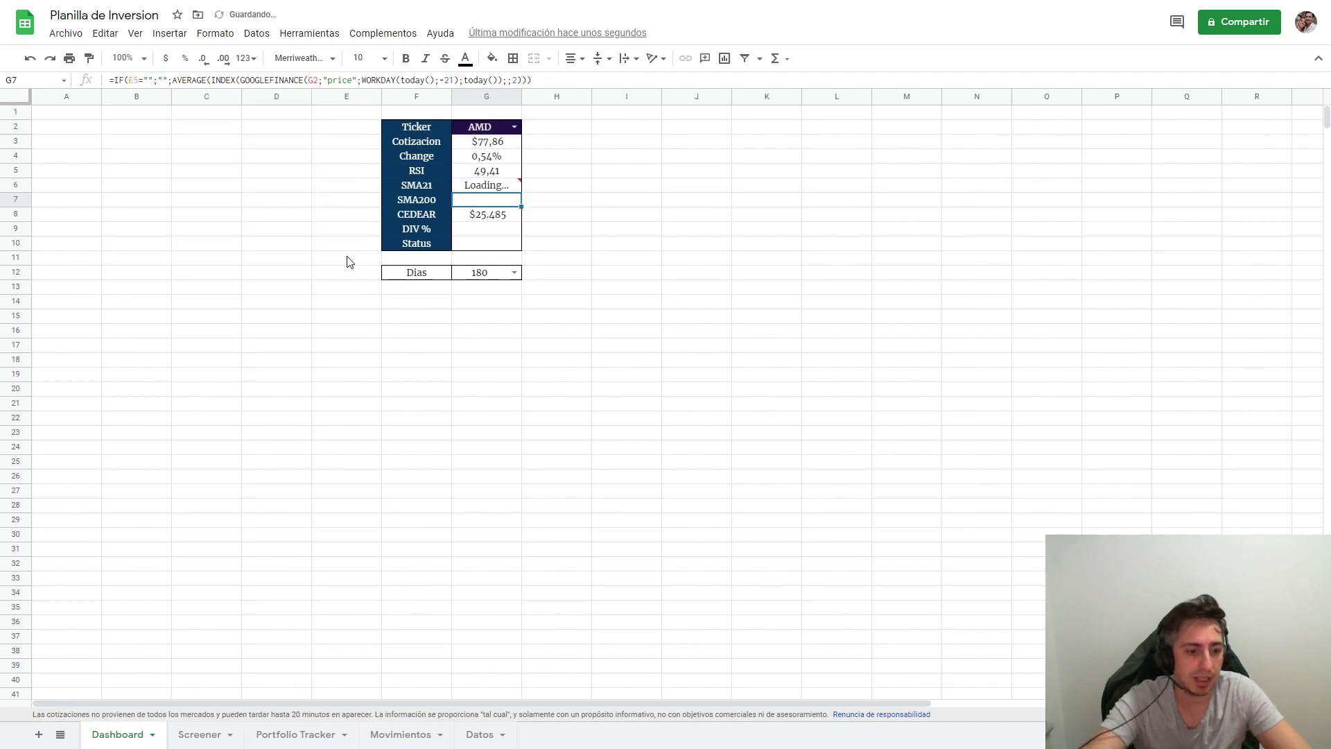
left_click(130, 80)
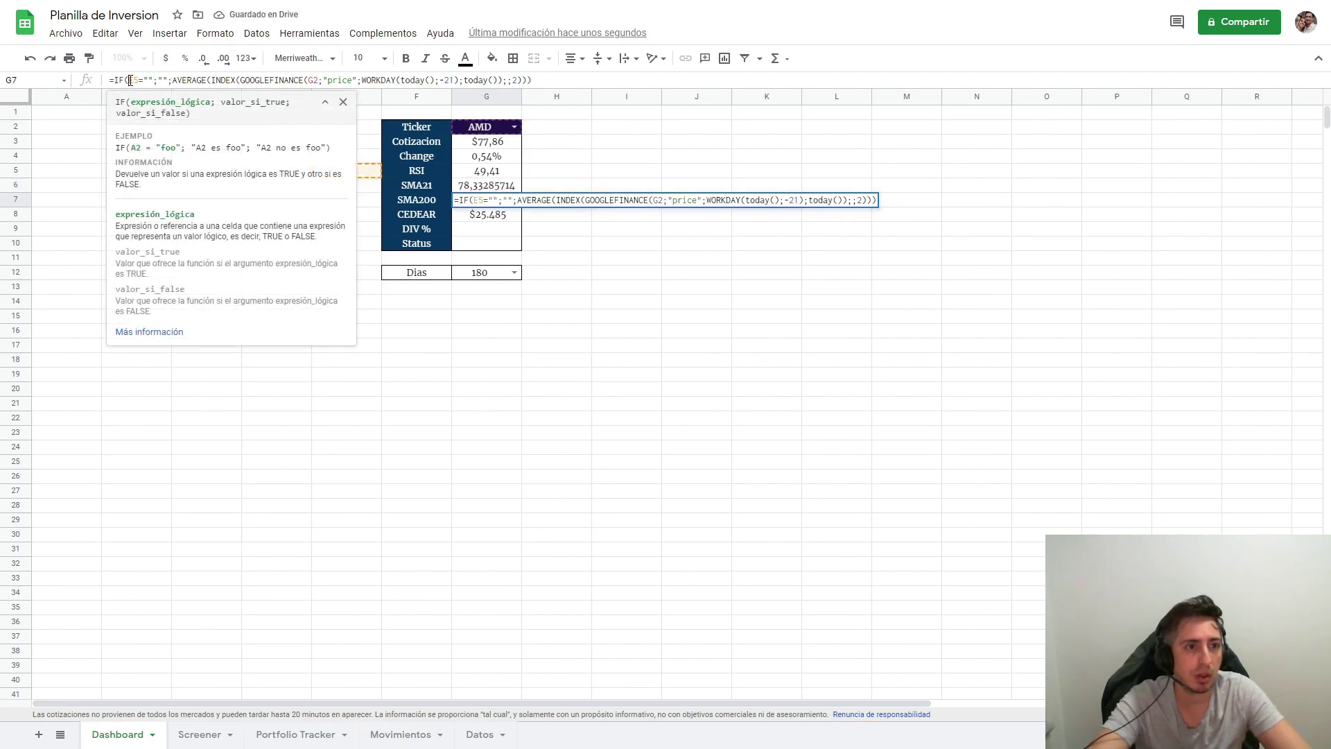
type("E5")
key("Return")
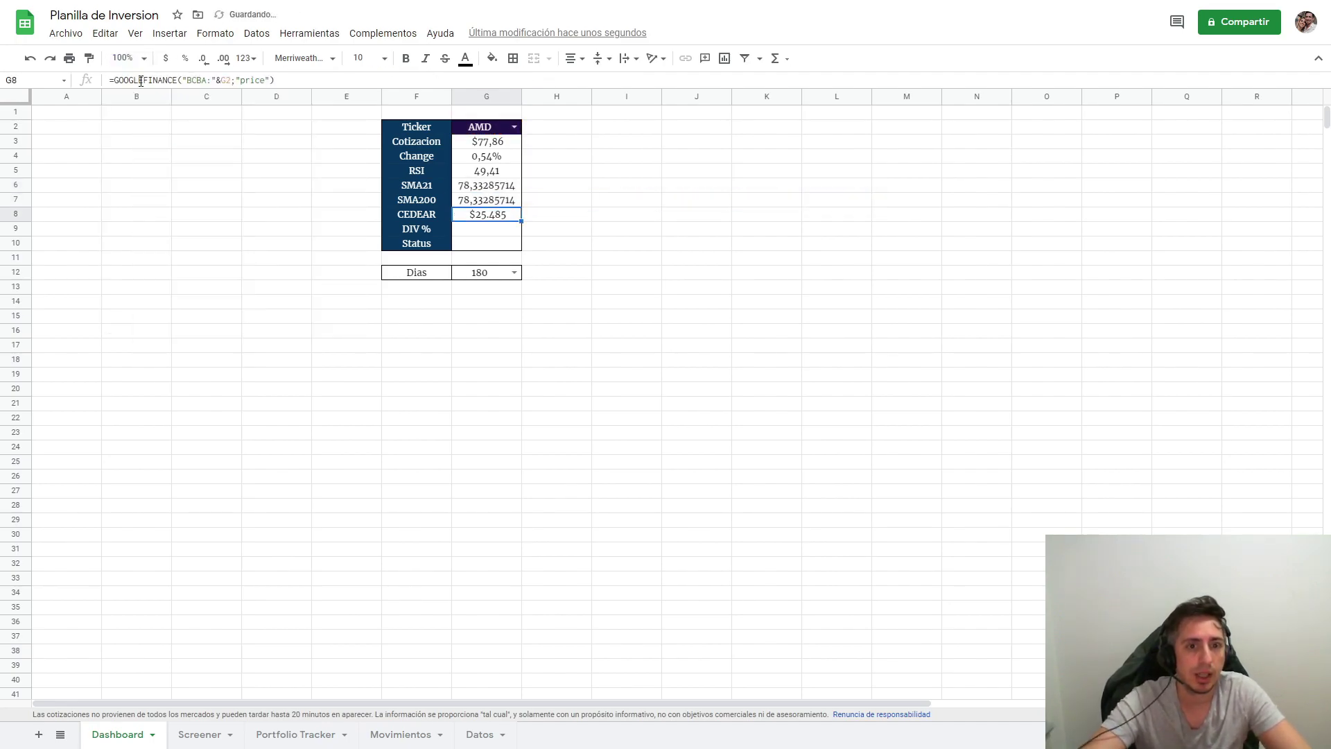
Change the SMA200 formula in G7 to average over 200 days instead of 21.
left_click(496, 188)
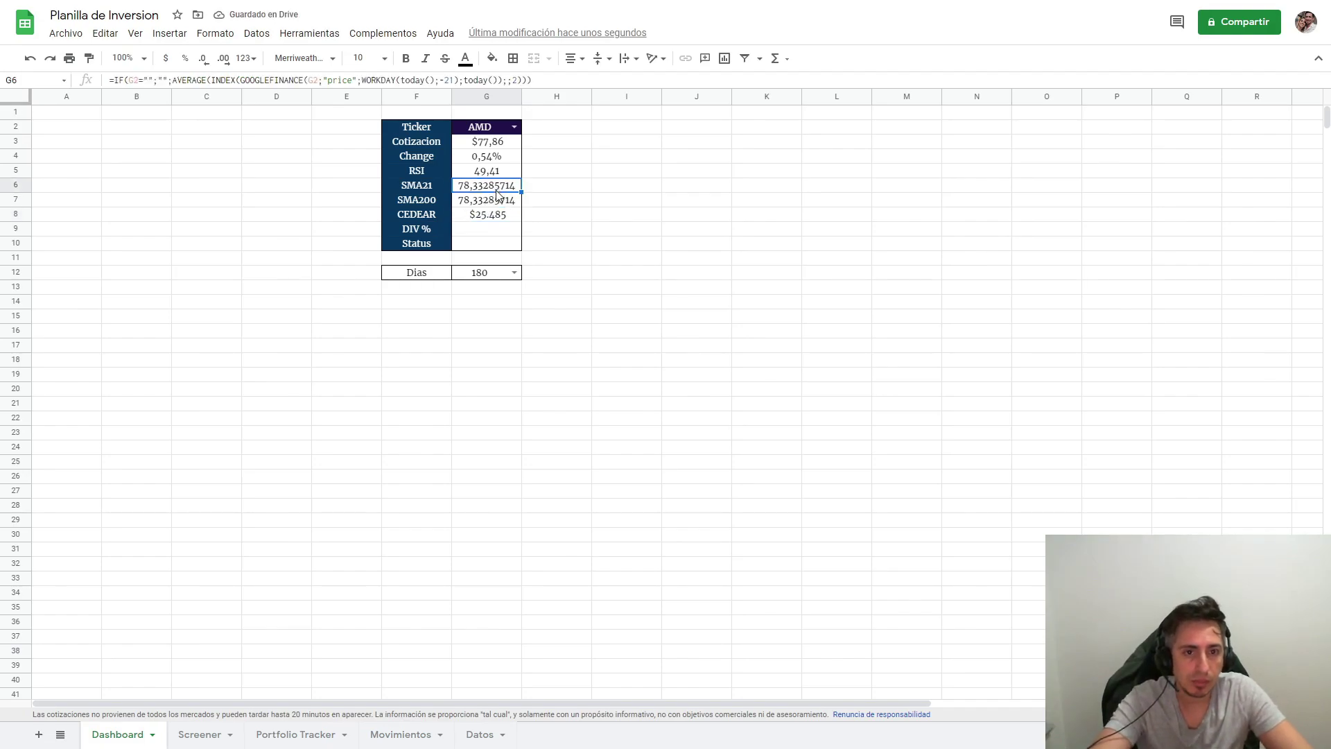
left_click(497, 201)
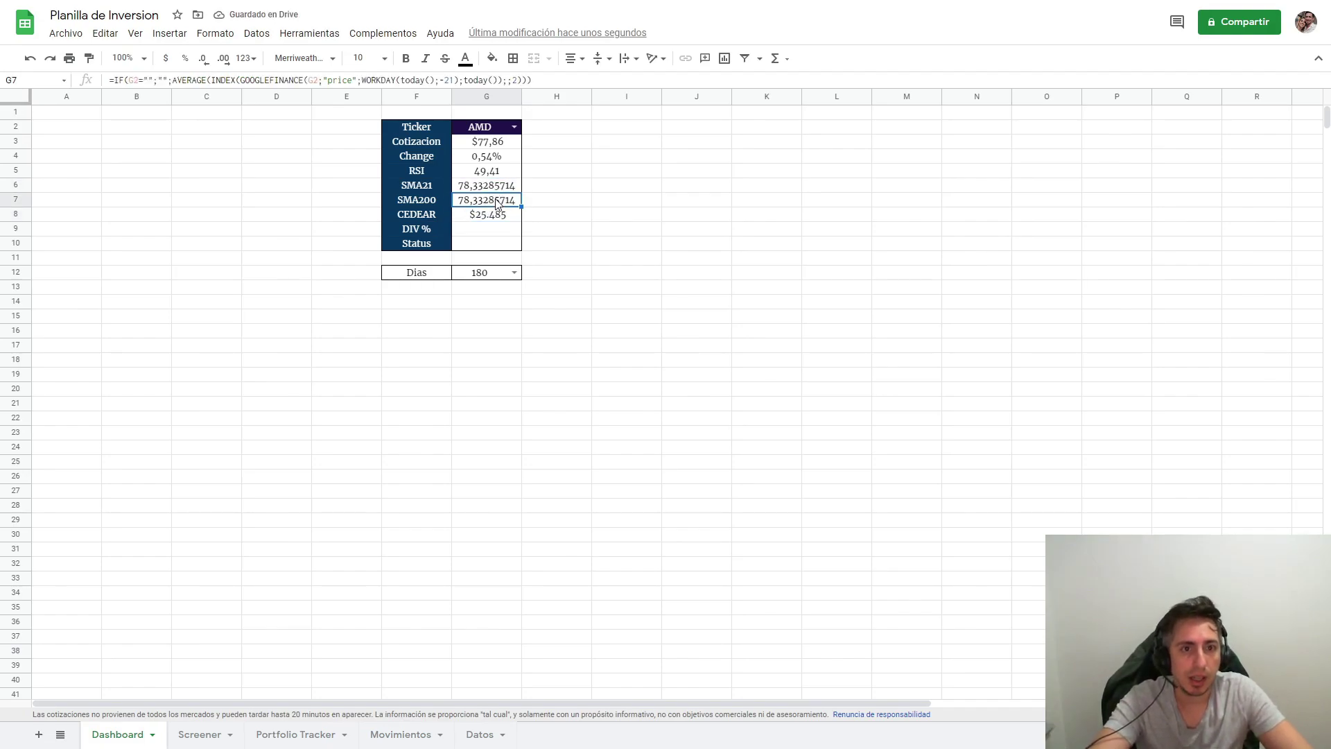
double_click(448, 80)
type("200")
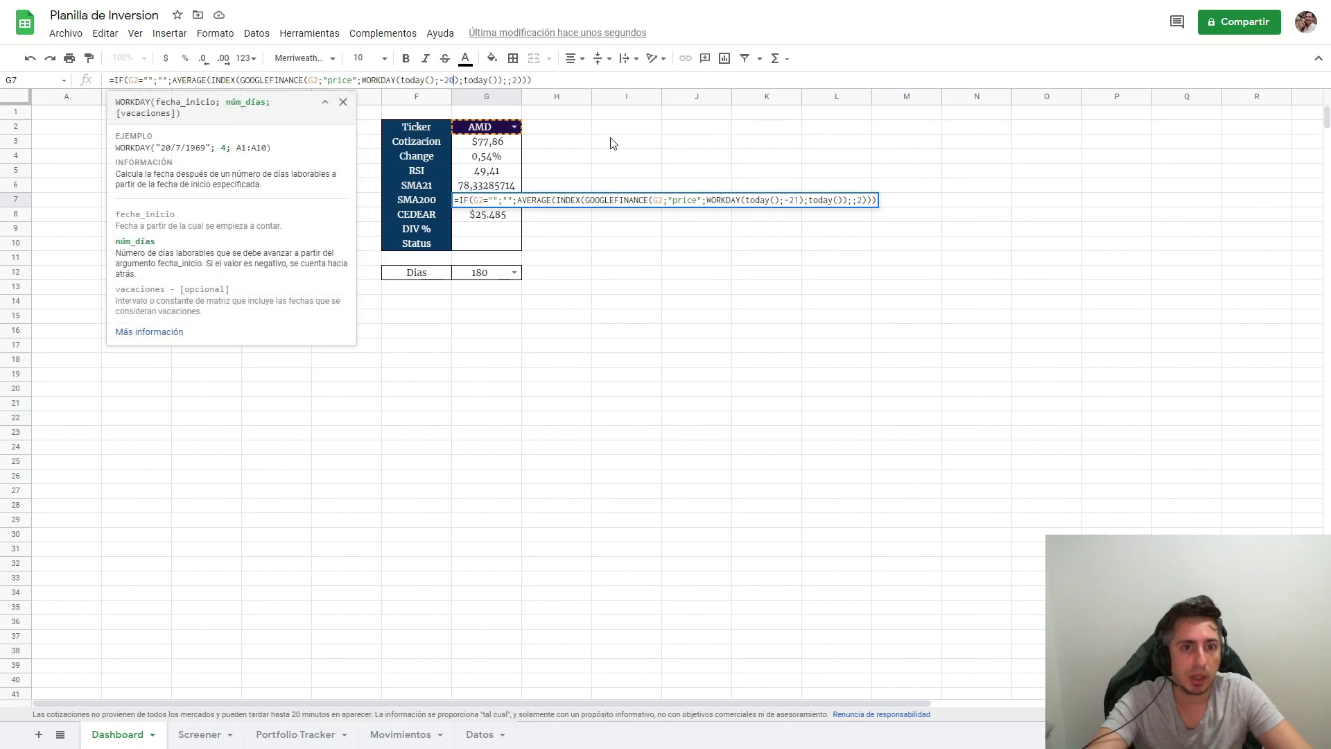
key("Return")
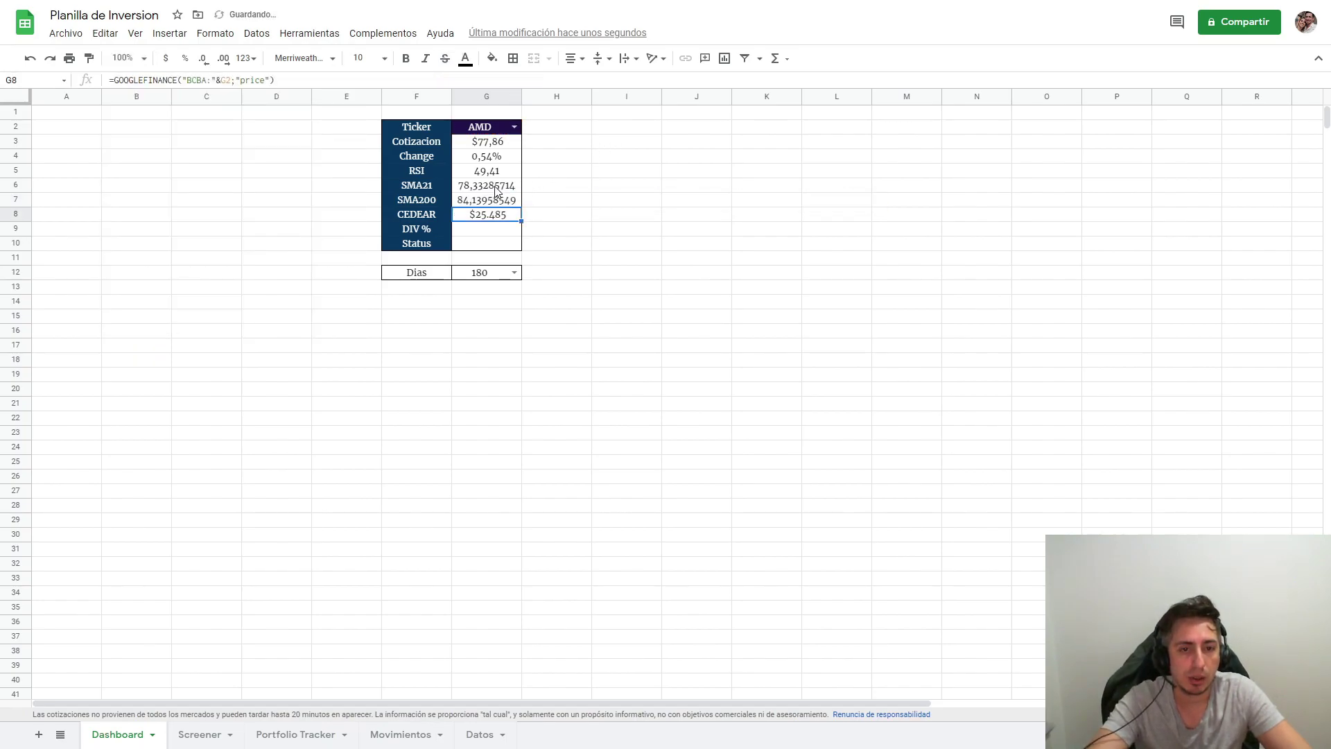
Format G6:G7 as dollar amounts with two decimals, showing $78,33 and $84,14.
left_click_drag(496, 185, 497, 201)
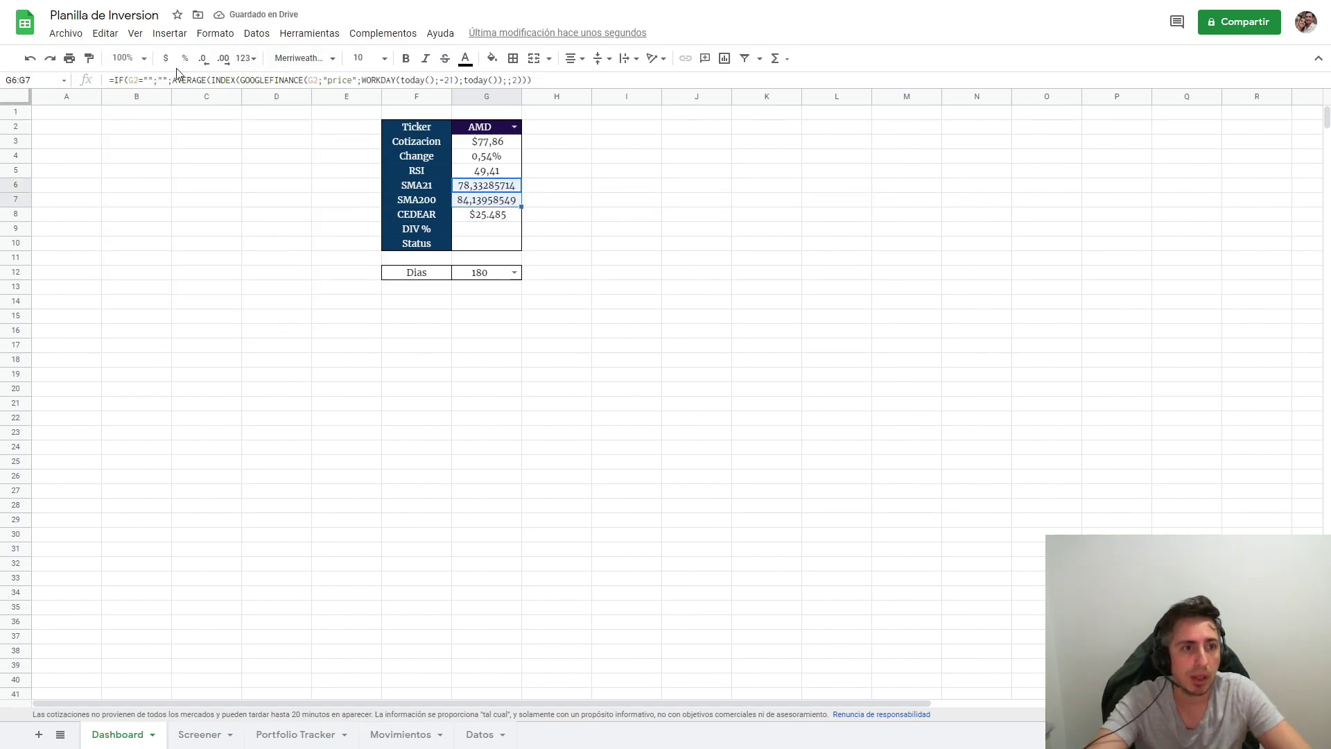
left_click(205, 59)
left_click(205, 59)
left_click(205, 59)
left_click(205, 59)
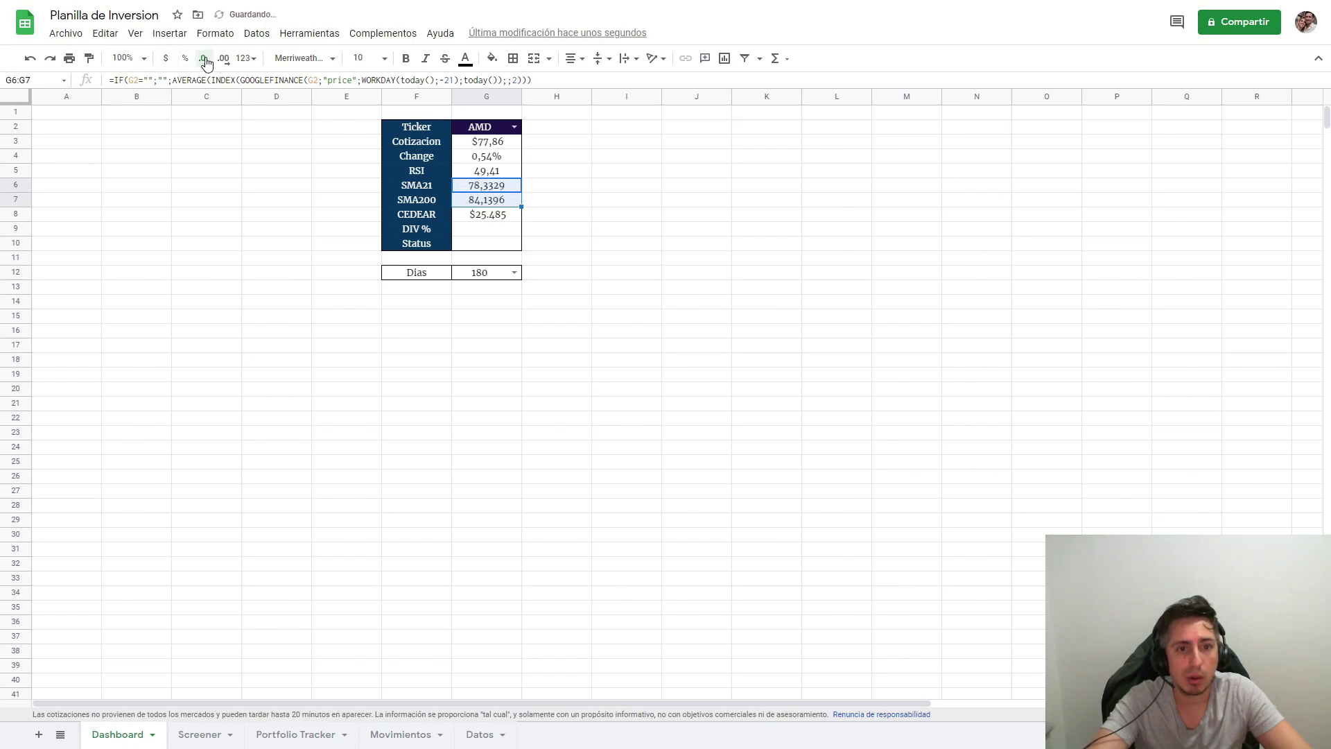
left_click(206, 58)
left_click(205, 59)
left_click(205, 58)
left_click(205, 59)
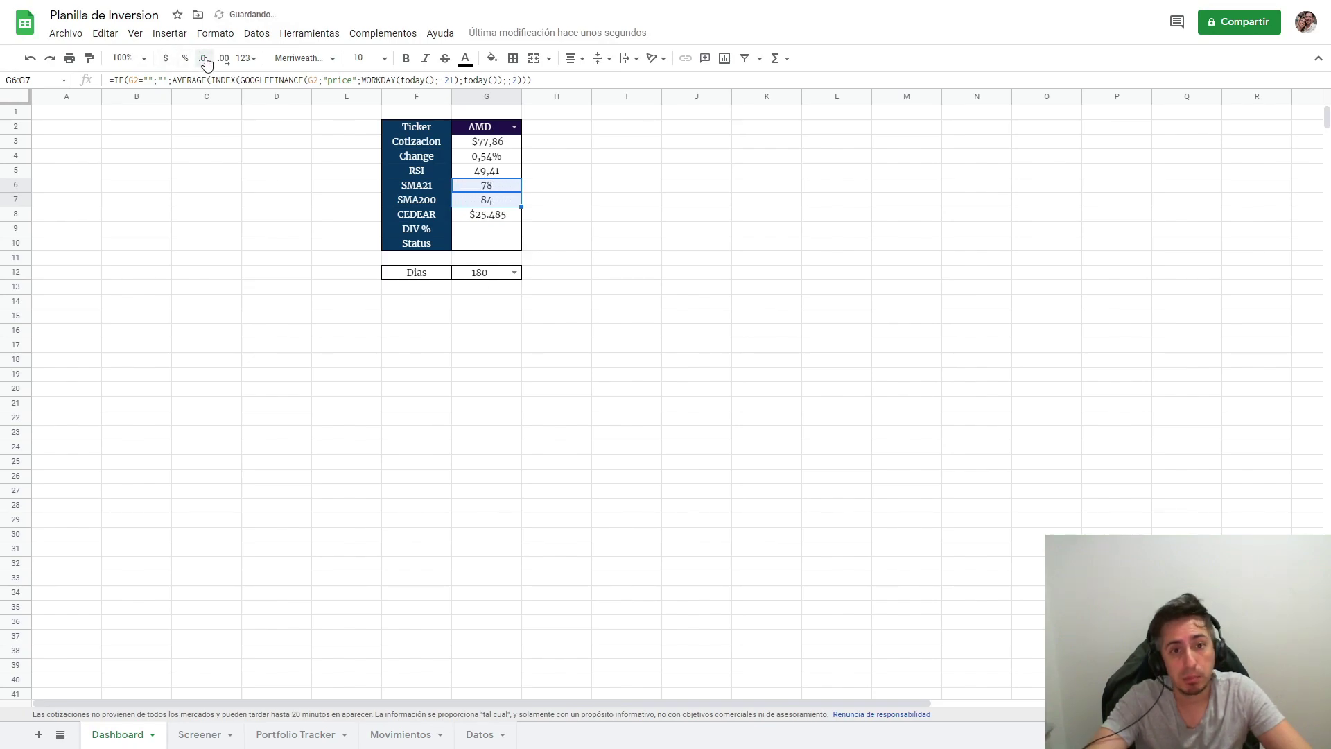
left_click(223, 66)
left_click(224, 66)
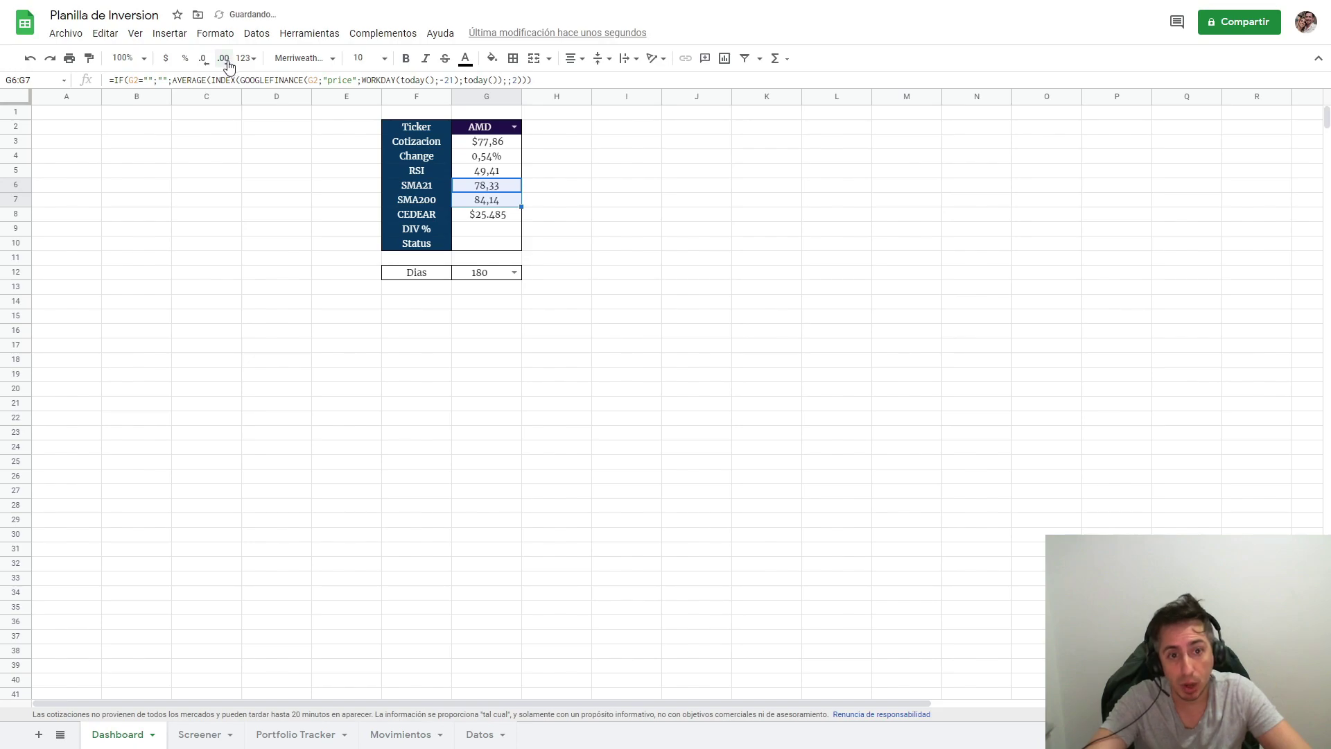
left_click(215, 34)
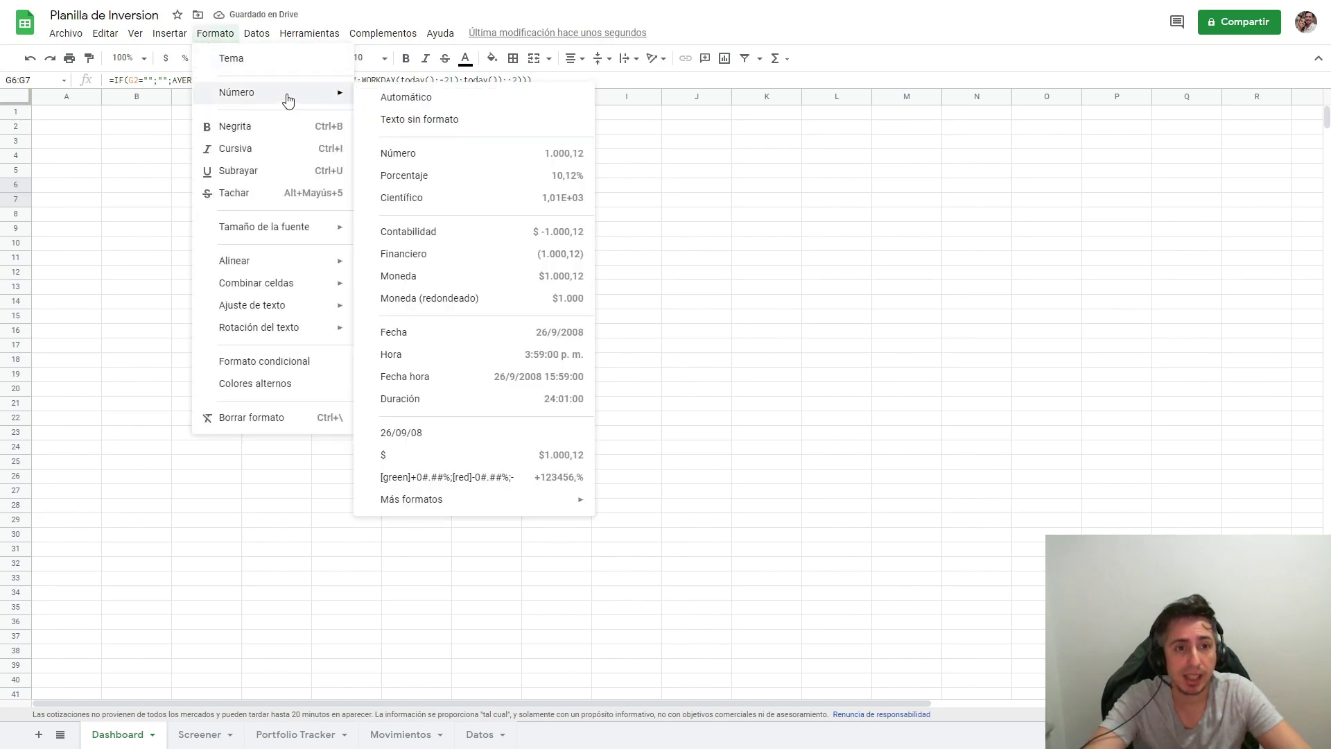
mouse_move(237, 93)
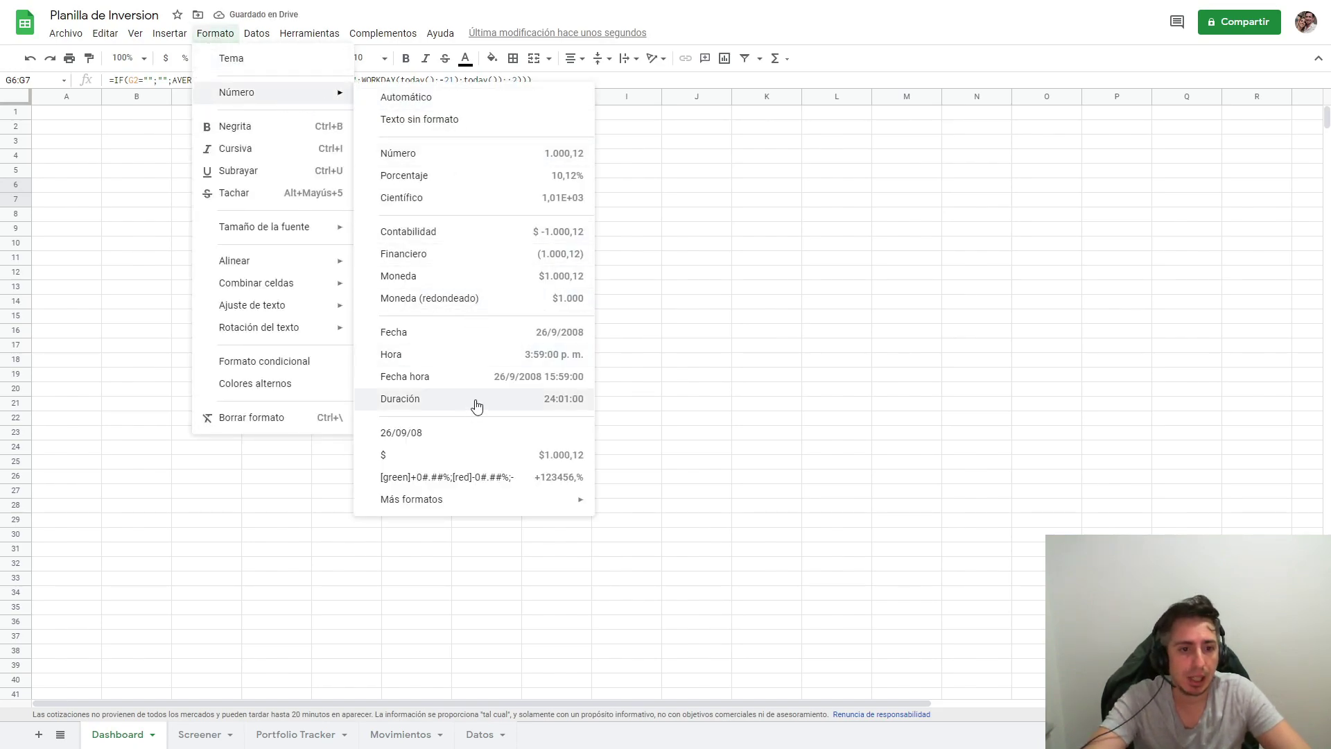
left_click(490, 455)
left_click(646, 348)
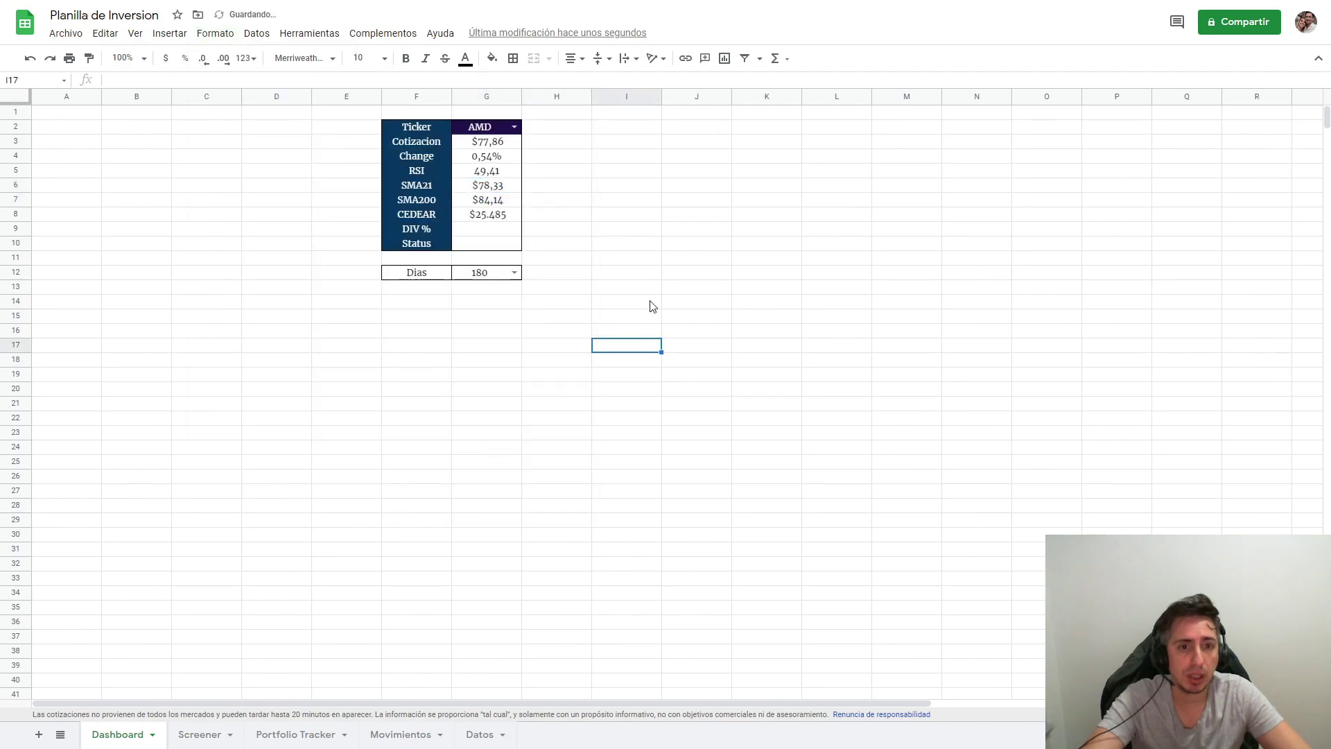
Review the G6, G3 and G7 formulas and select the empty Status cell G10.
left_click(505, 189)
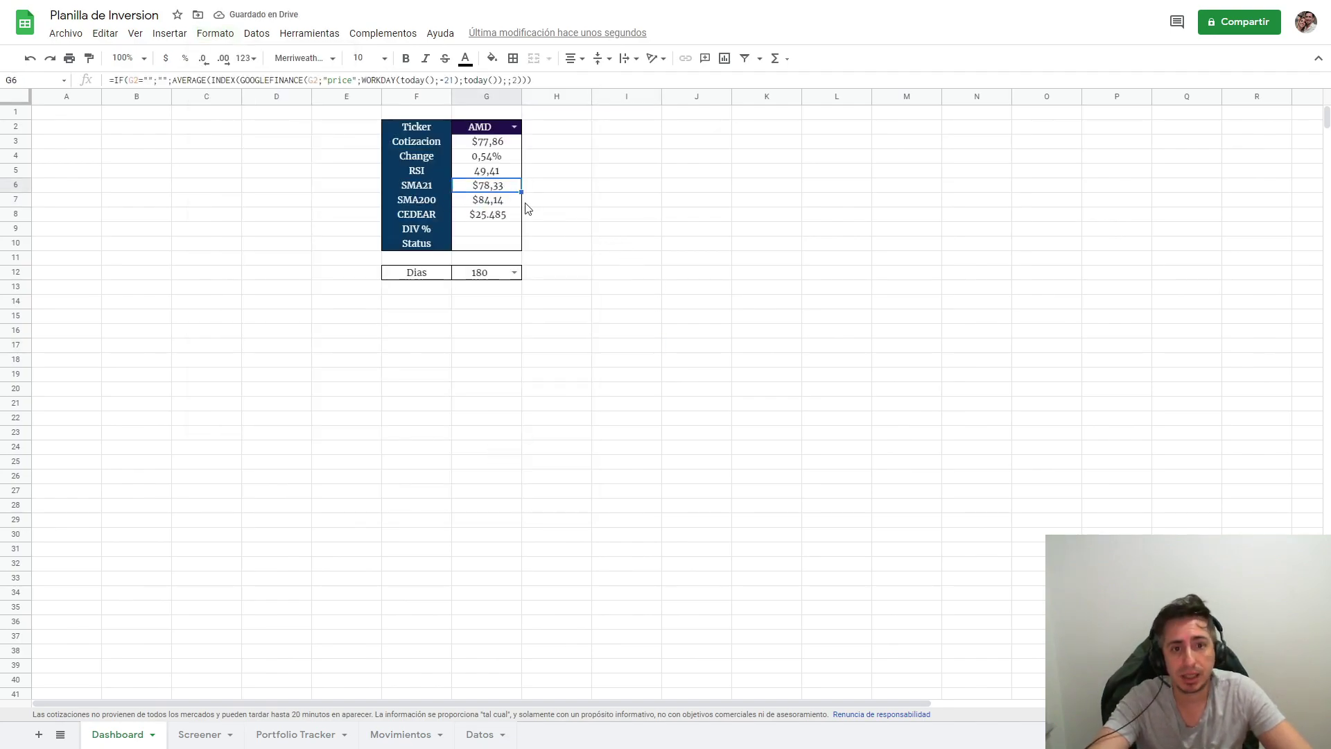
left_click(489, 146)
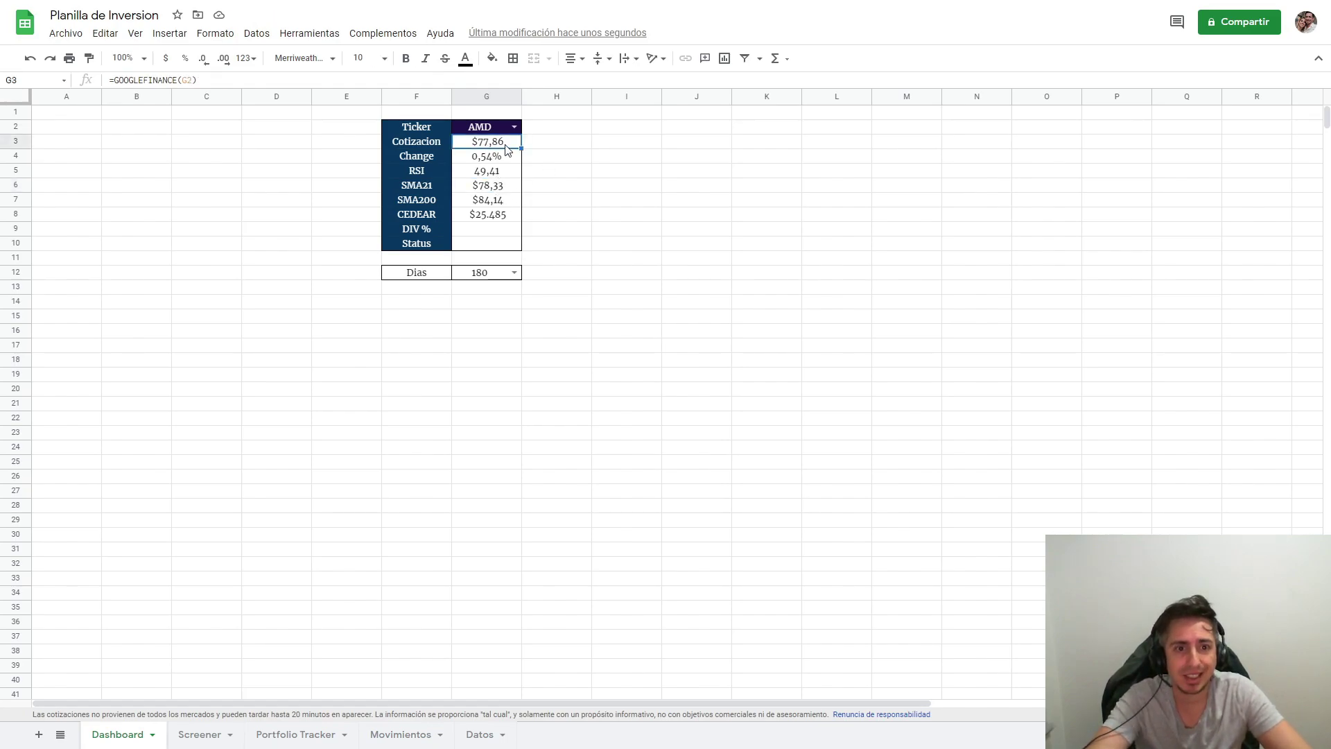
left_click(487, 204)
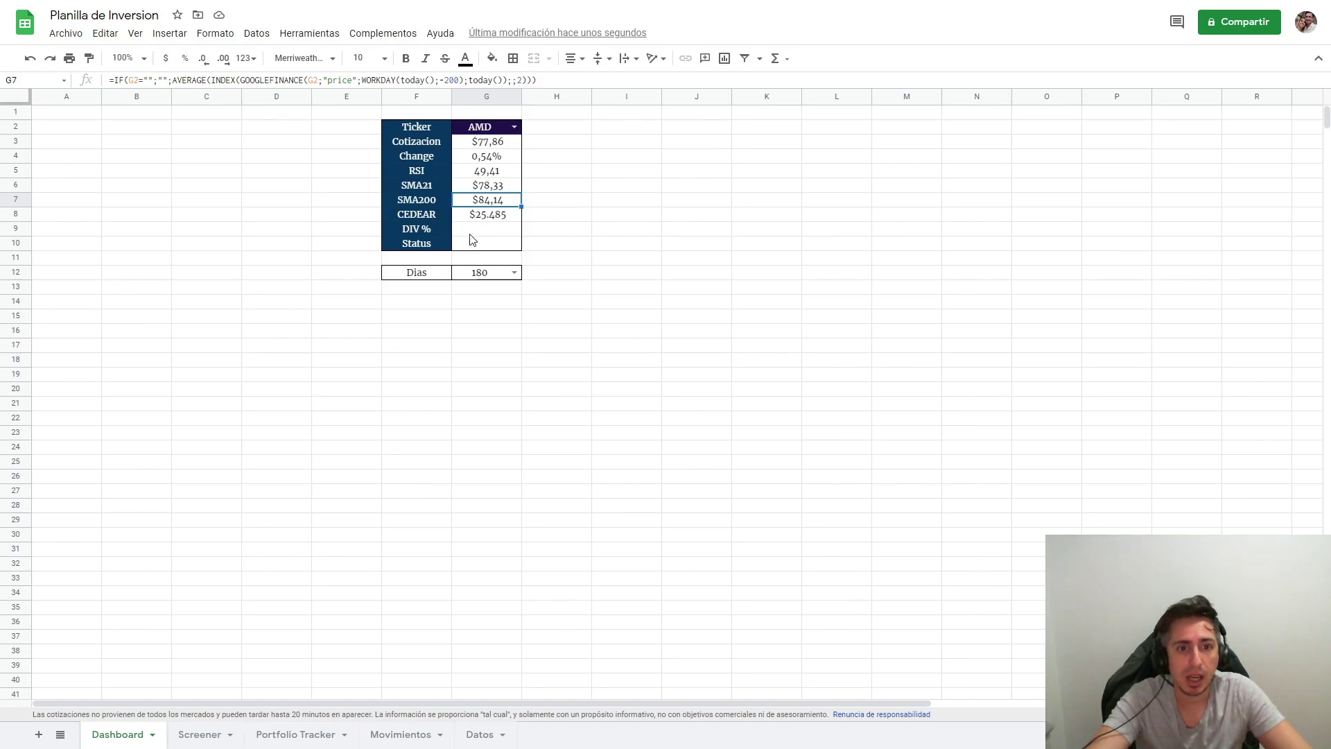
left_click(484, 245)
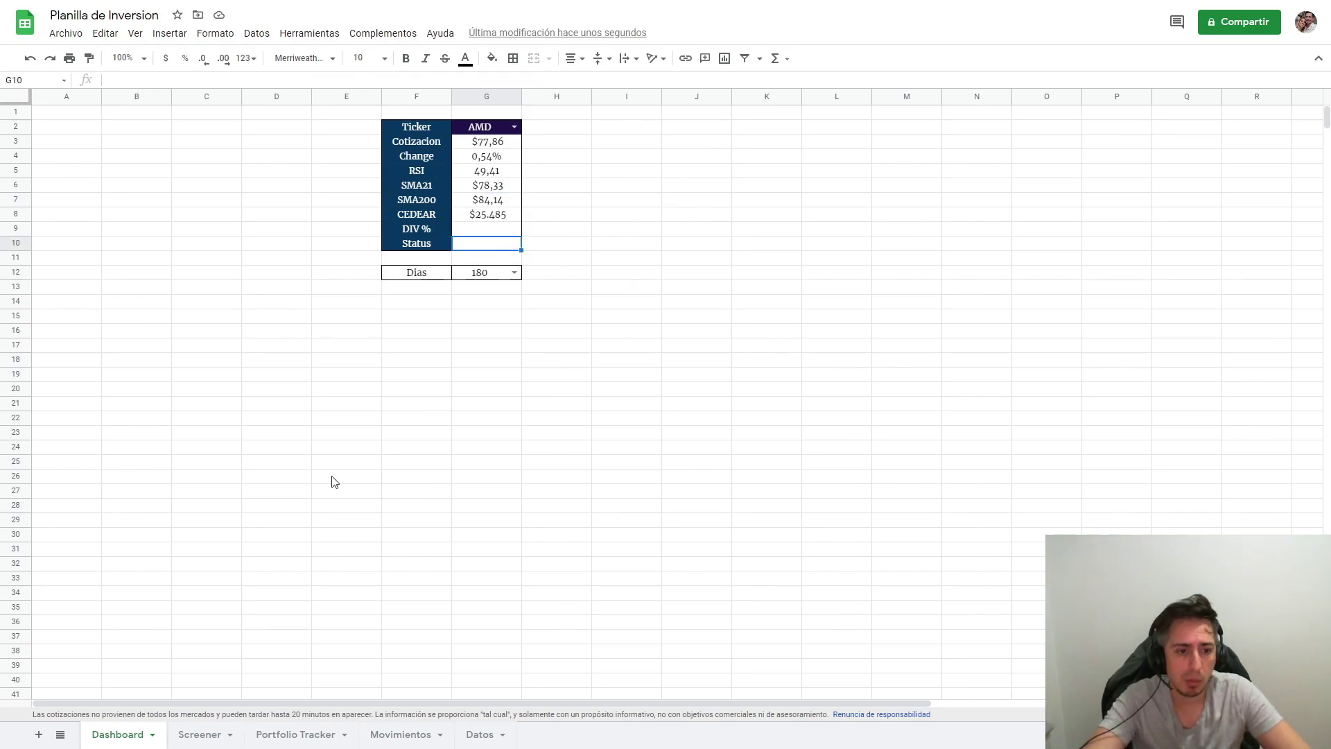
Copy the Status formula from the Screener sheet's F5 into the Dashboard's G10.
left_click(199, 737)
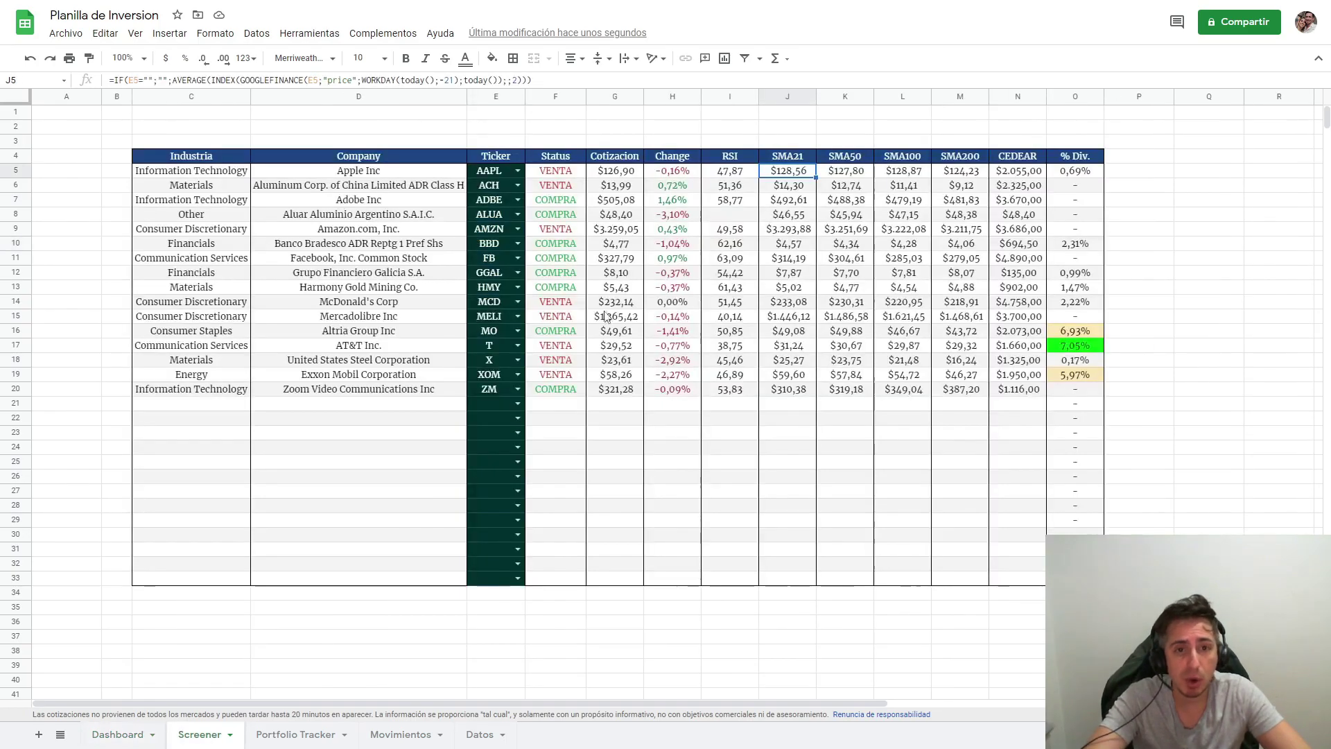
left_click(566, 175)
triple_click(222, 80)
key("ctrl+c")
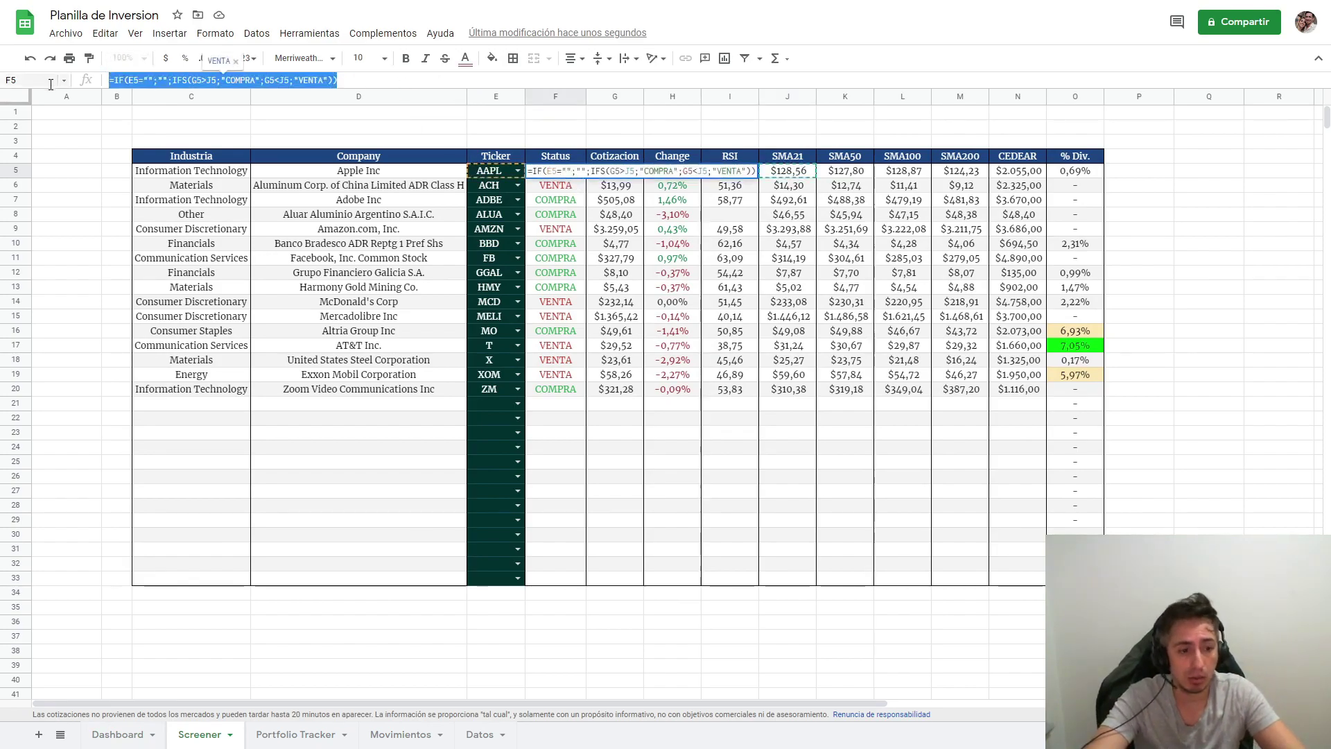
left_click(111, 737)
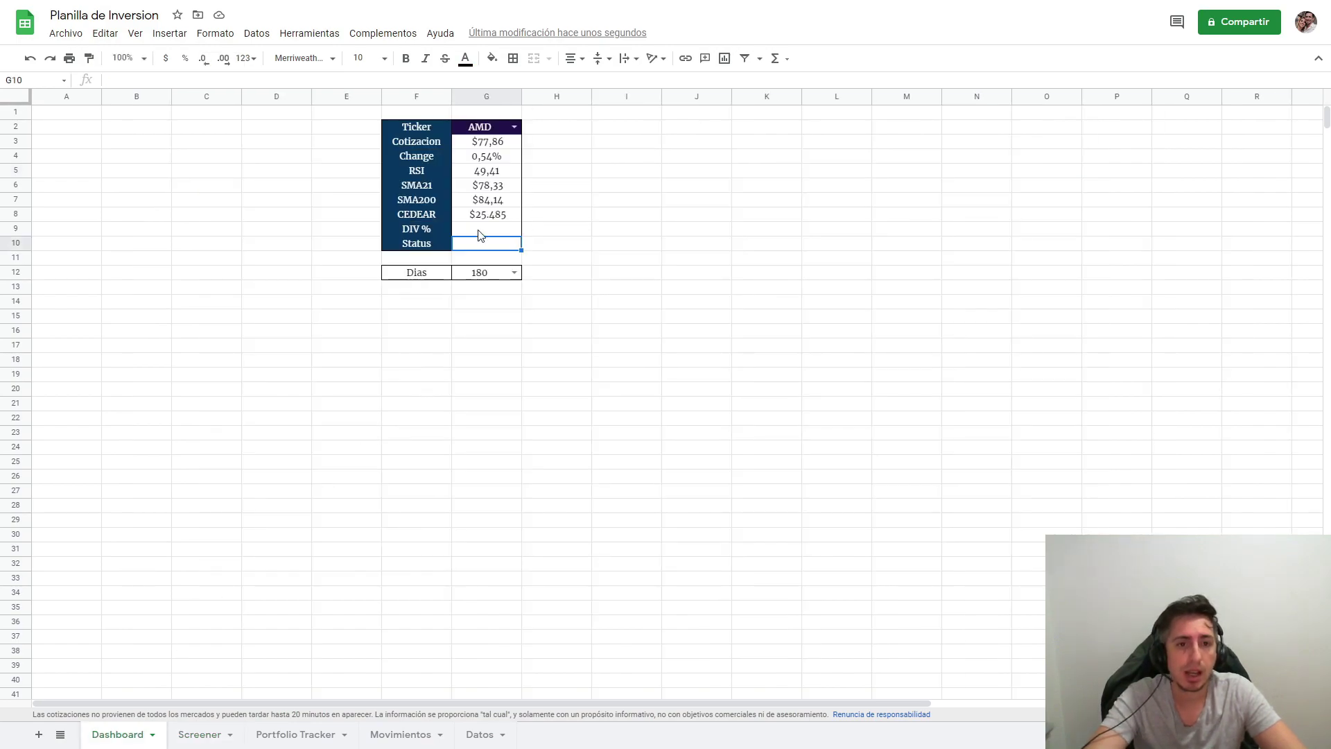
key("ctrl+v")
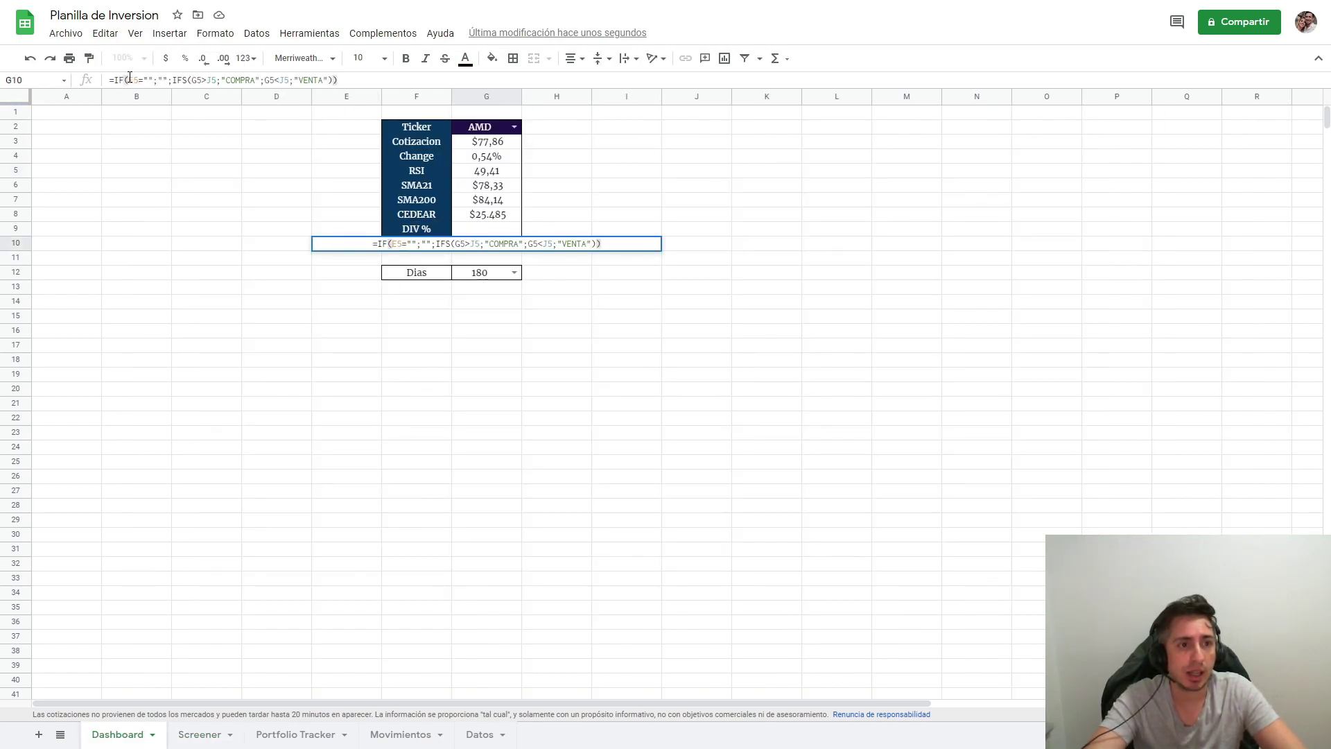
Make the pasted formula check G2 and compare G3 in its first condition.
left_click(128, 80)
type("G2")
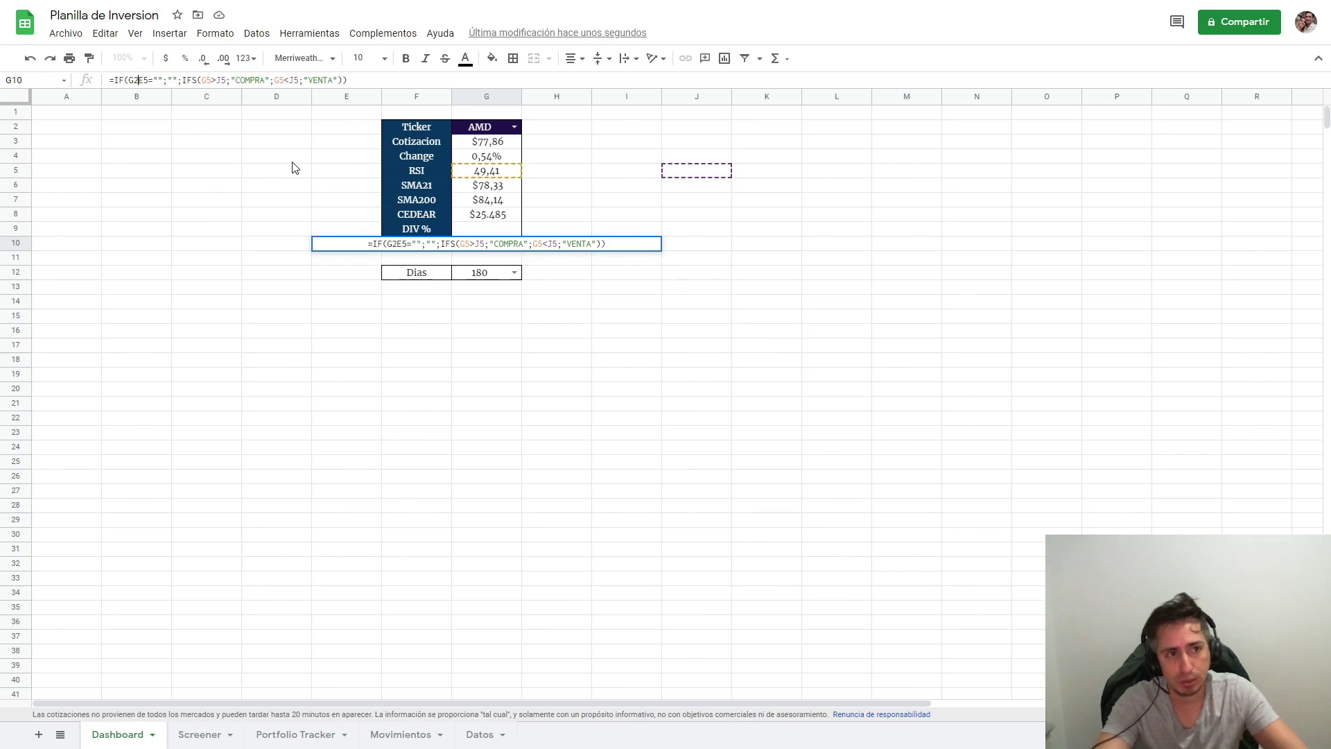
key("Delete")
key("Delete")
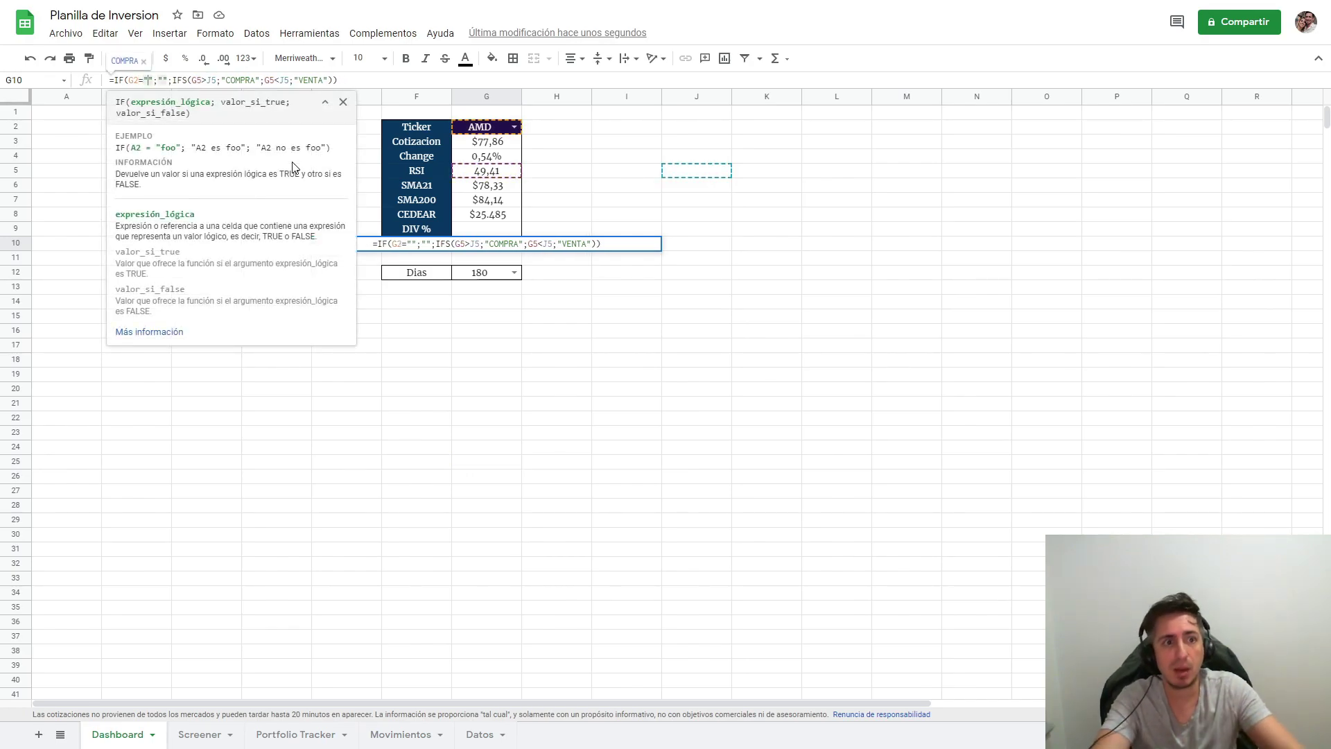
key("Right")
key("Right")
key("Right")
key("Right")
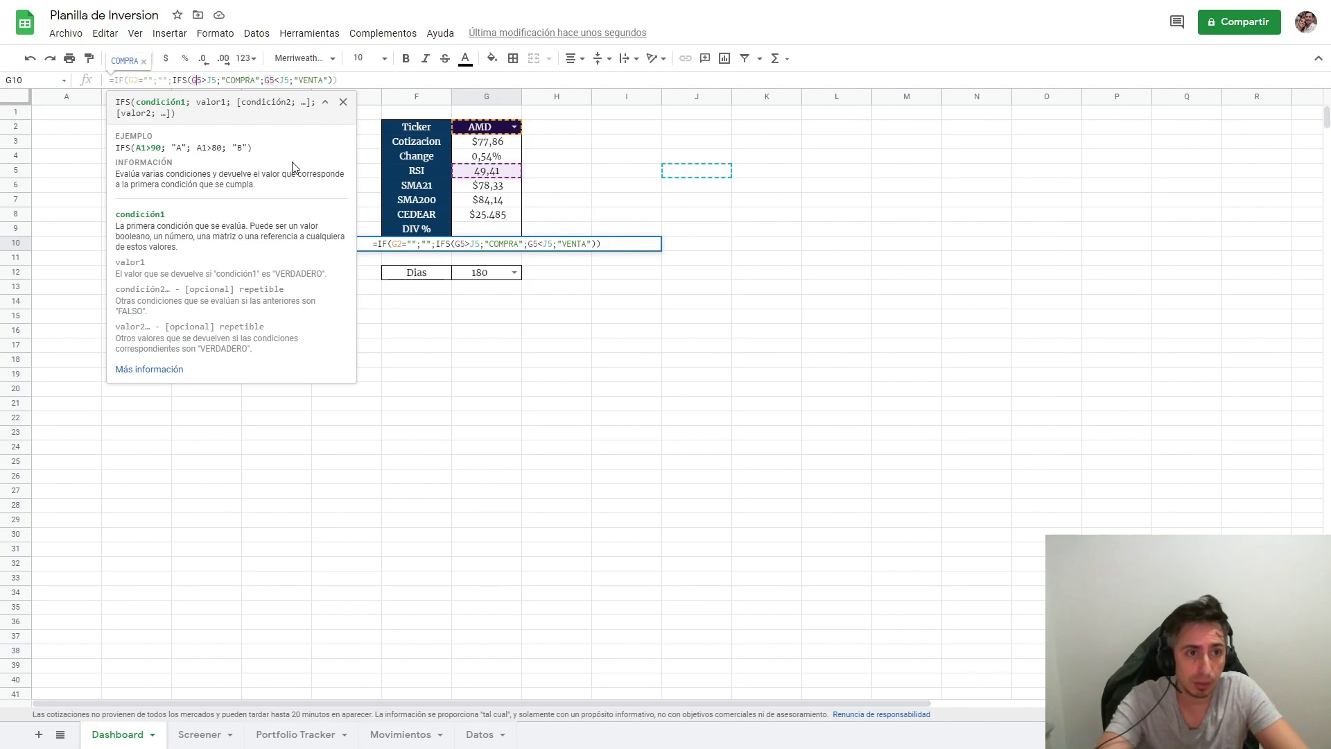
key("Delete")
type("2")
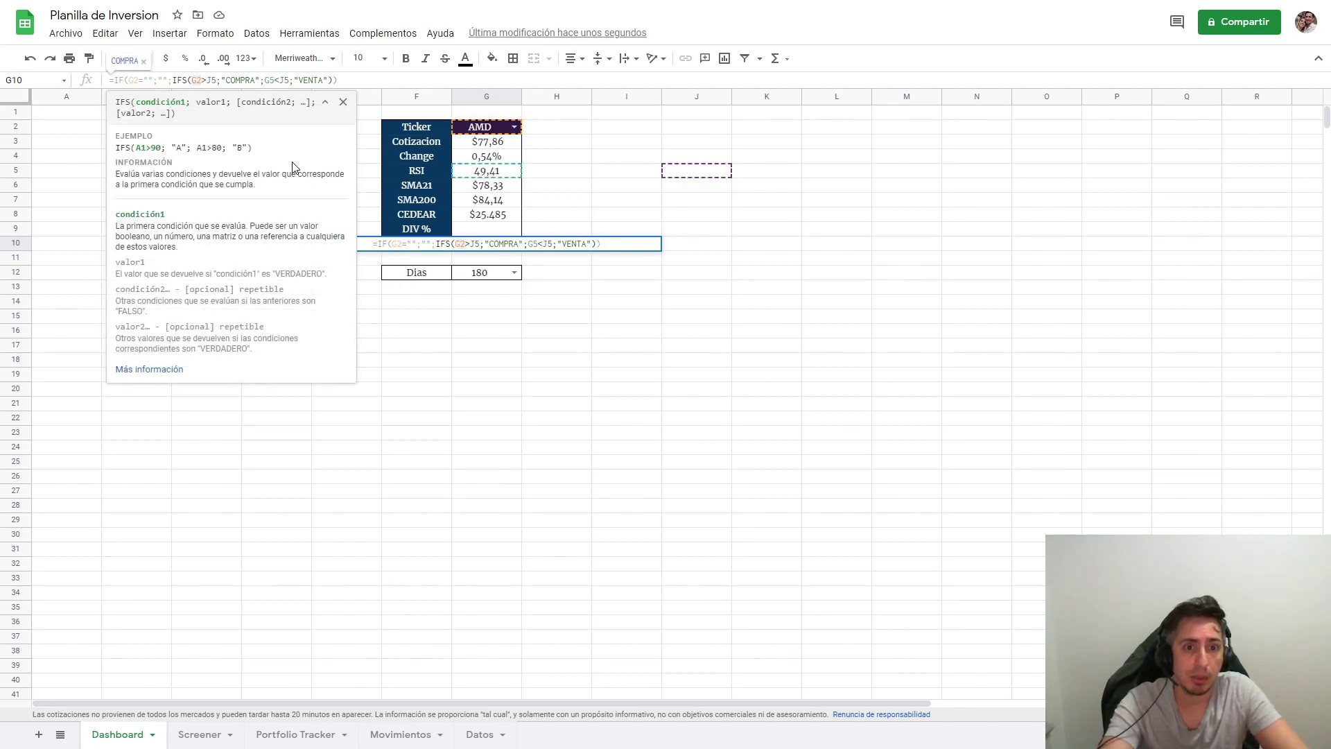
key("BackSpace")
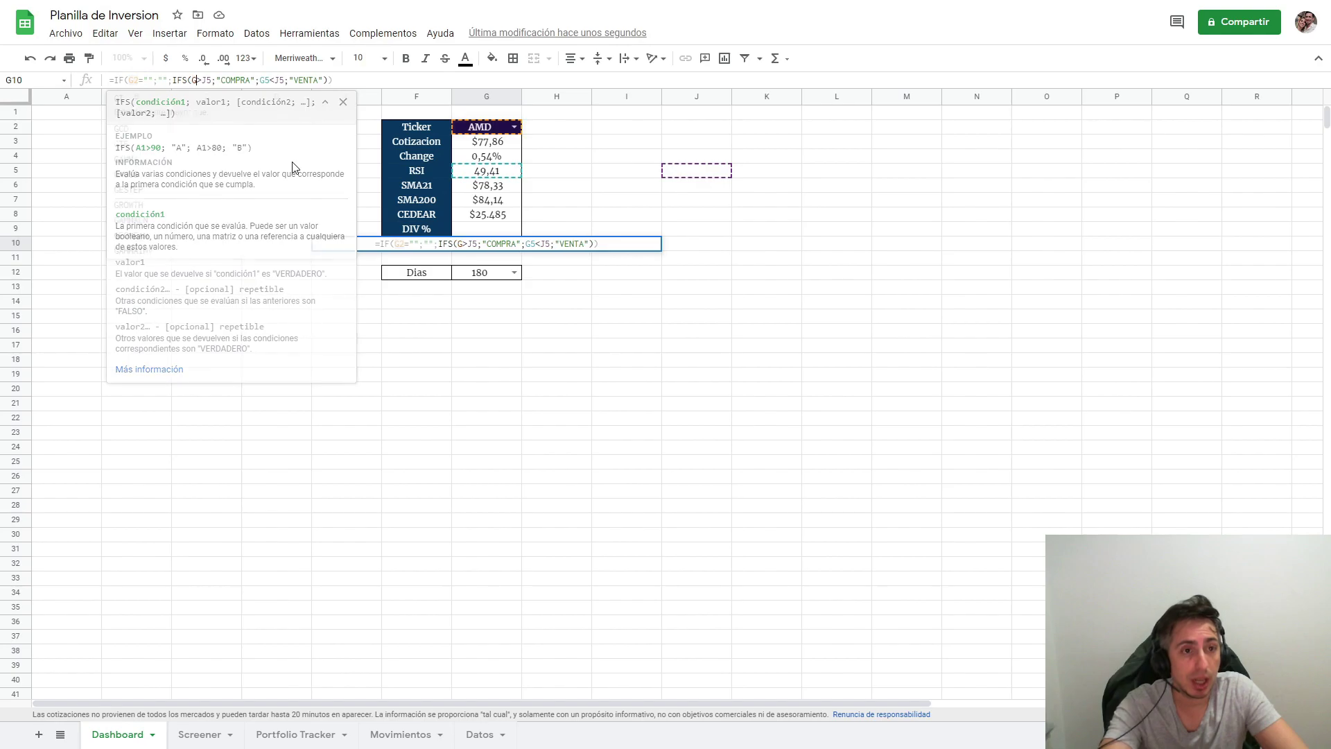
type("3")
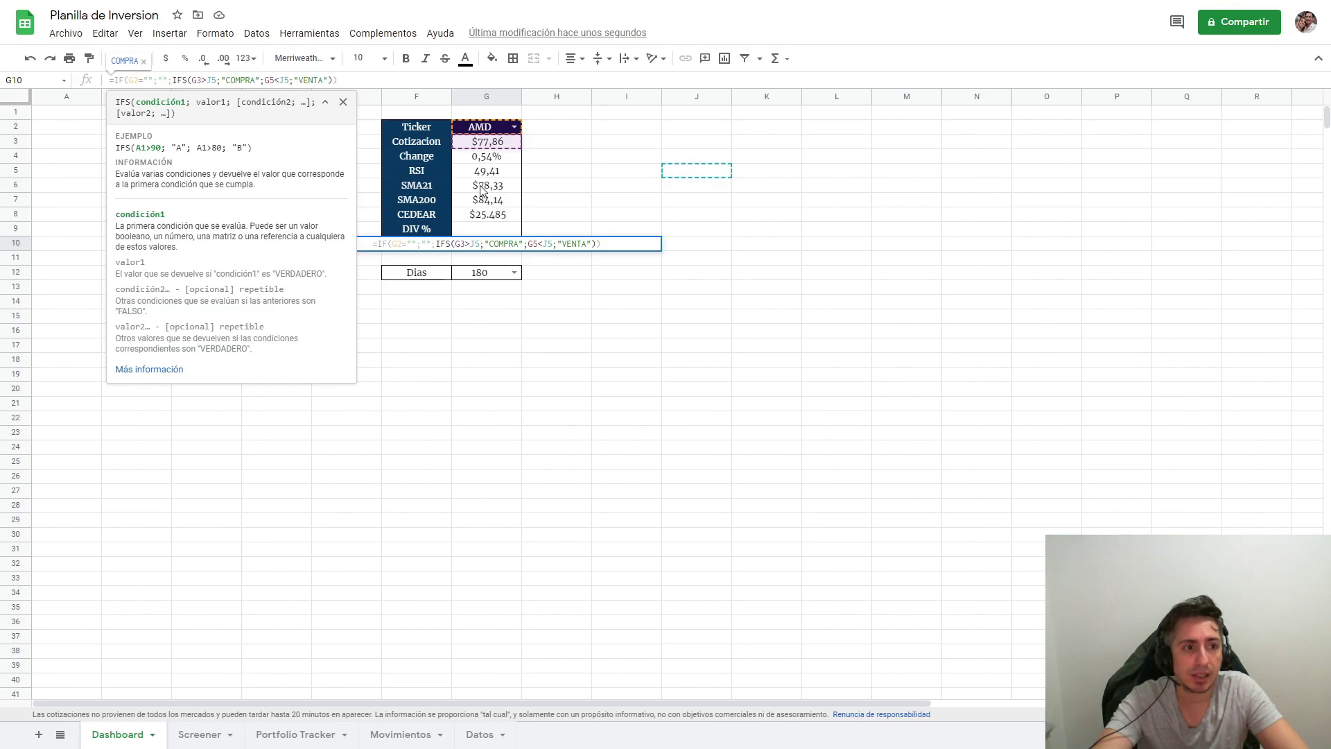
Complete the conditions as G3>G6 for COMPRA and G3<G6 for VENTA, showing VENTA.
left_click(210, 80)
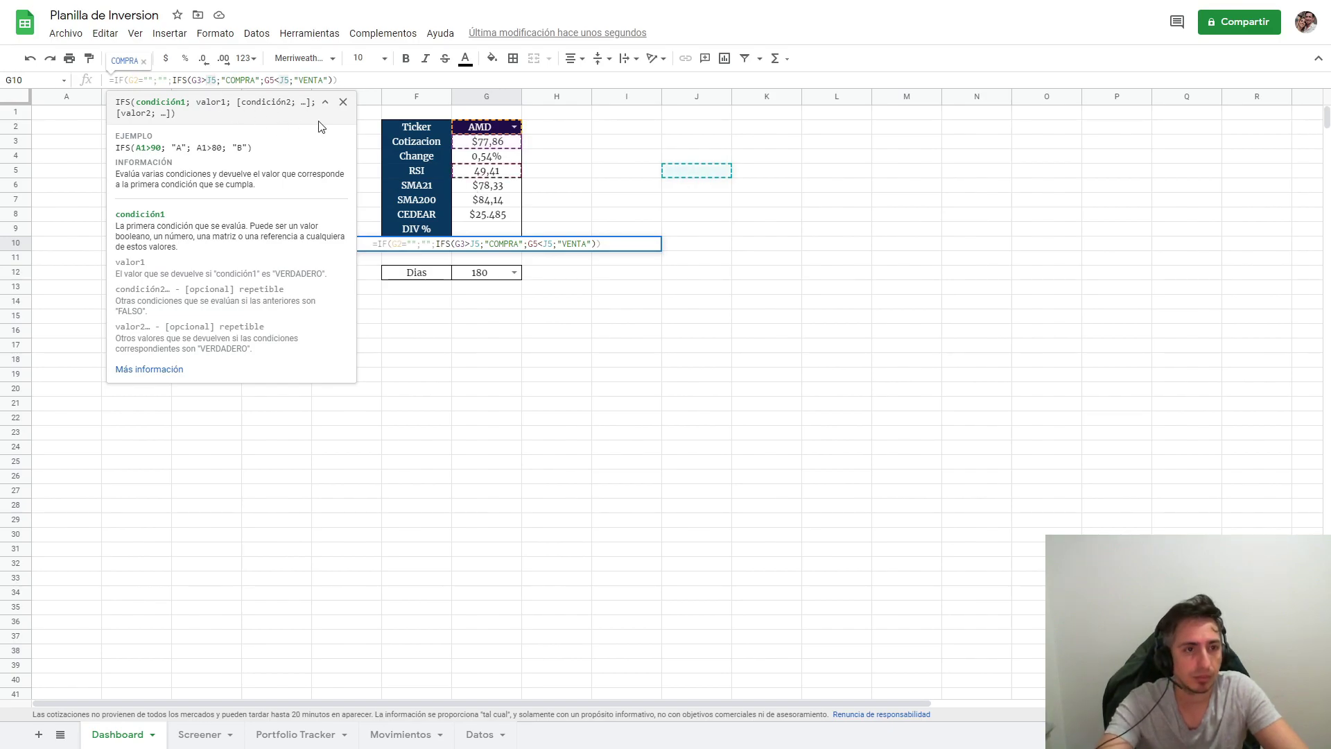
key("Delete")
key("Delete")
type("G6")
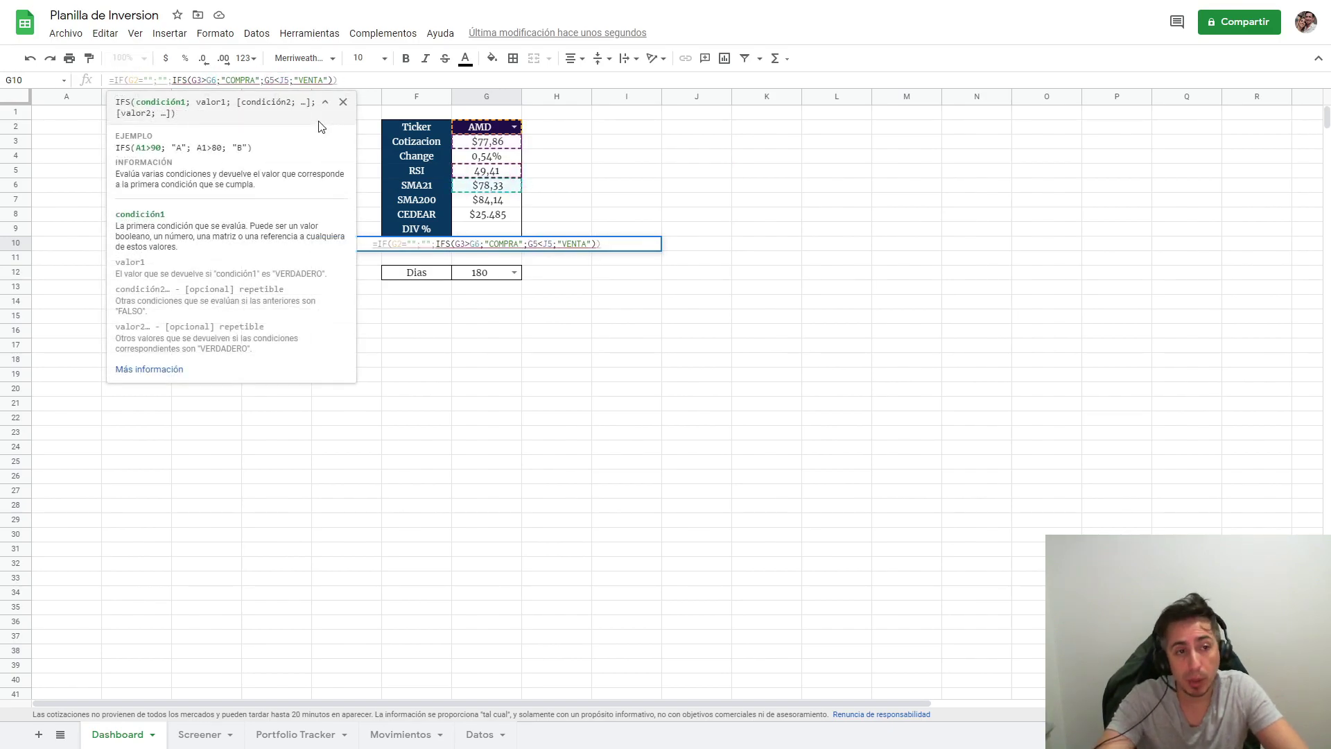
key("Right")
key("Right")
key("Right")
key("Right")
key("Right")
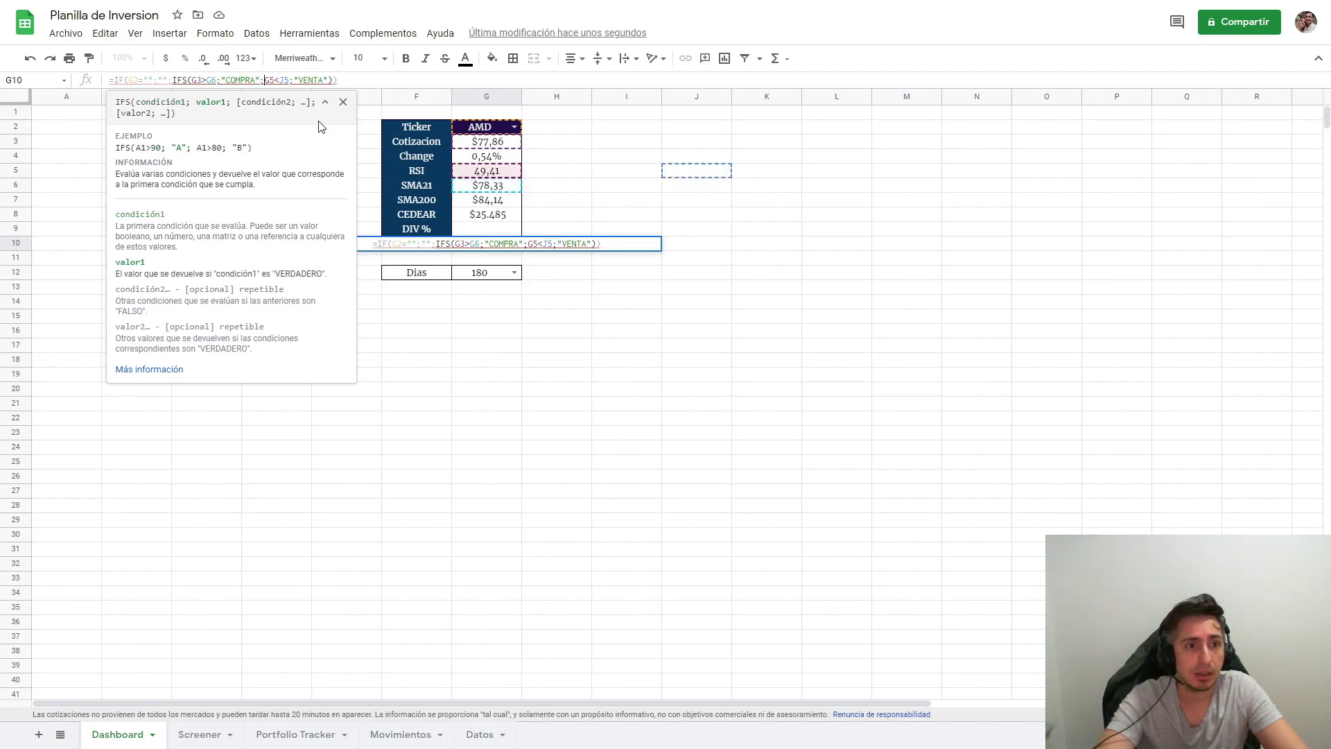
key("Delete")
key("Delete")
type("G3")
key("Right")
key("Right")
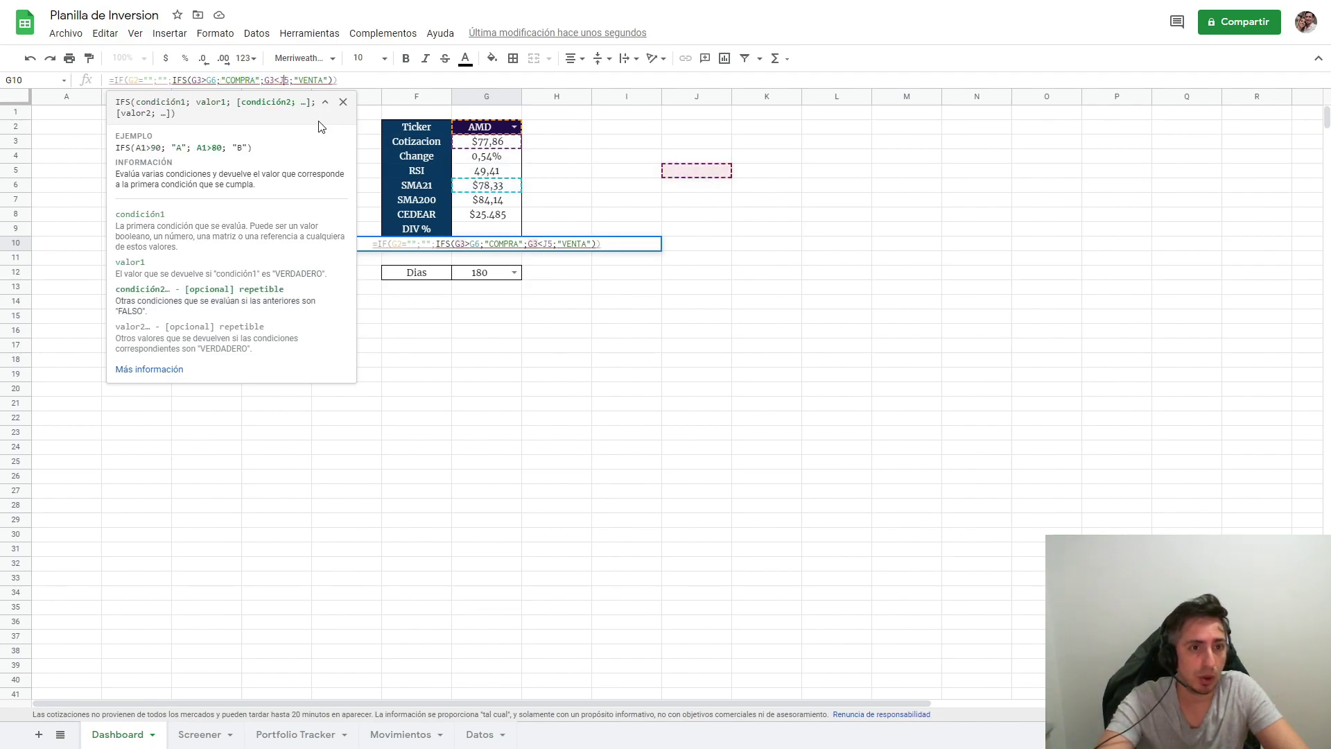
key("Delete")
key("Delete")
type("G6")
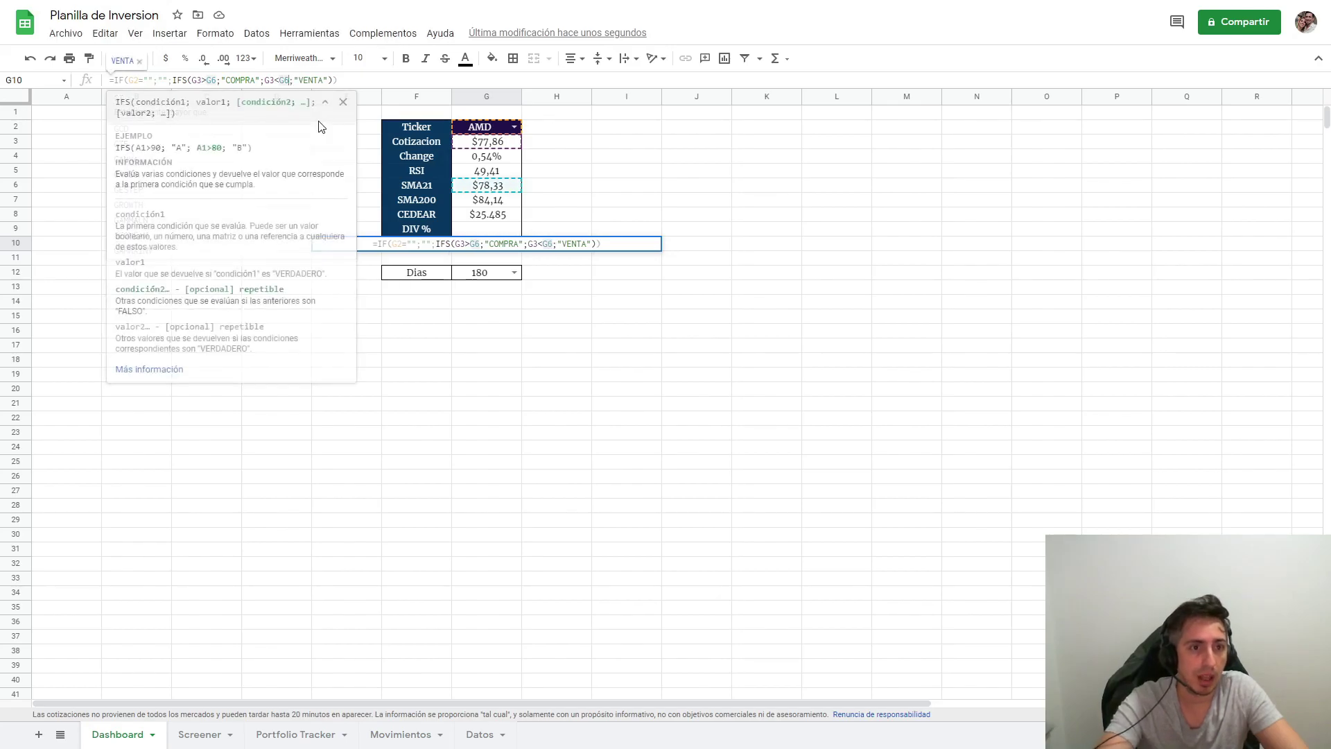
key("Return")
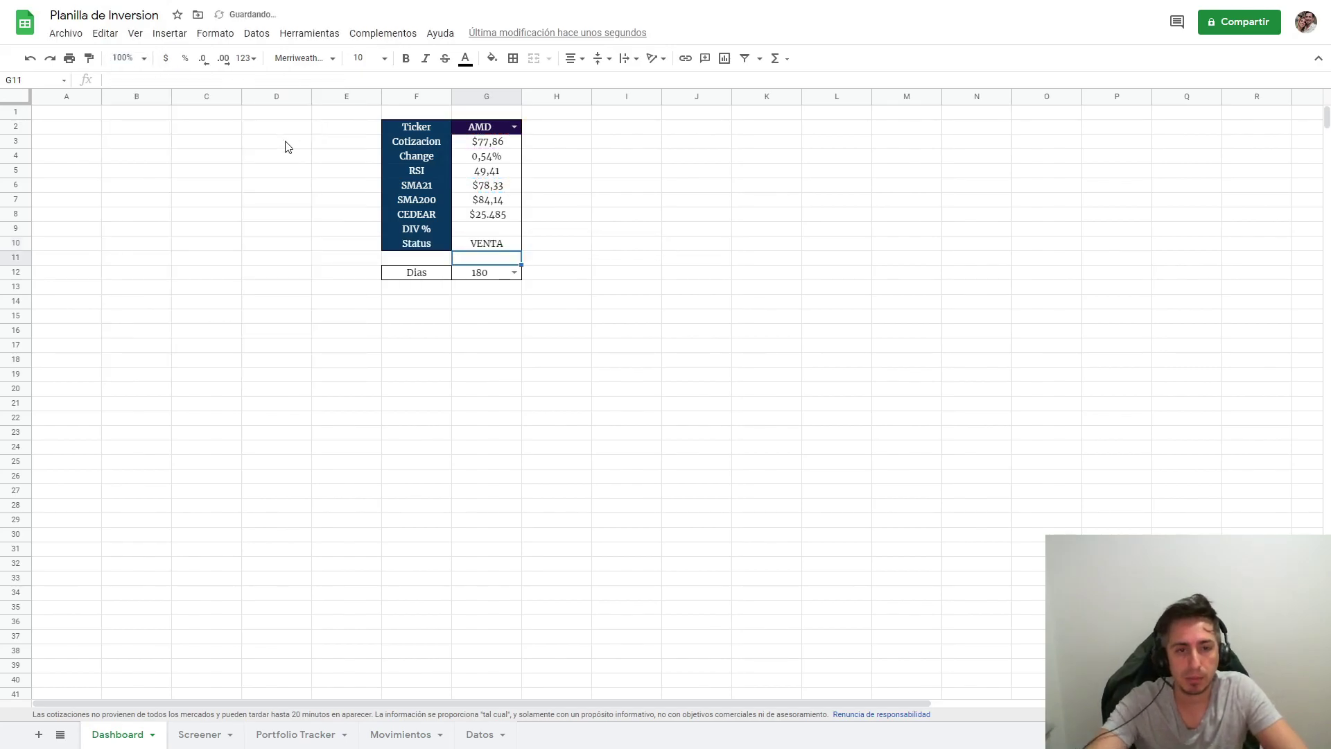
left_click(505, 144)
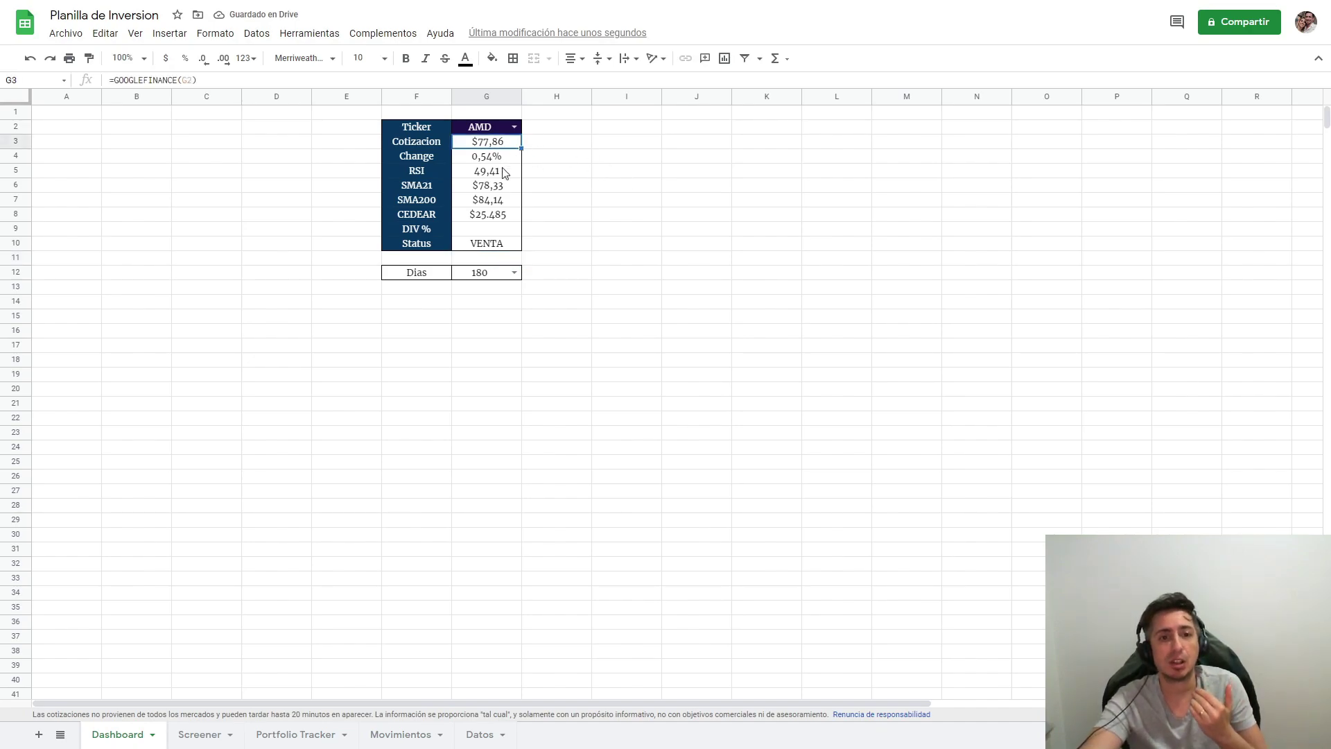
left_click(502, 189)
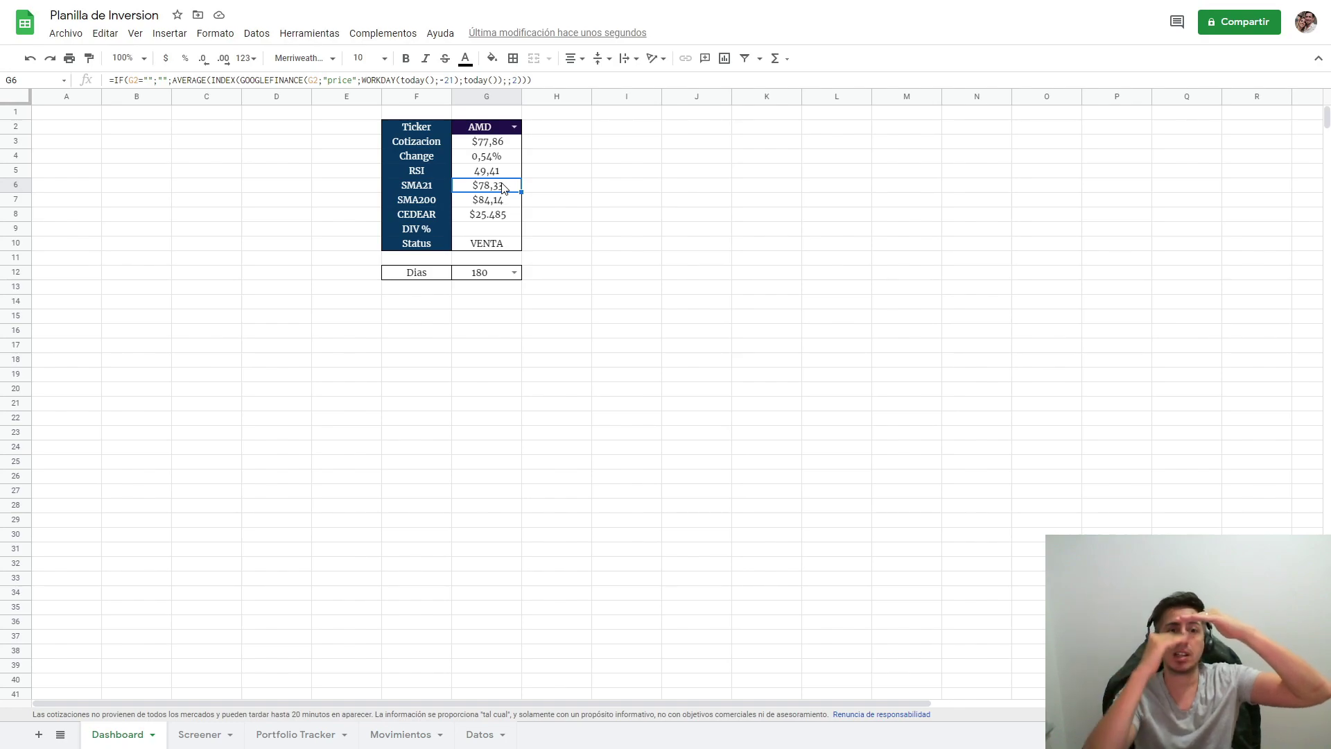
Add a conditional formatting rule =G10="VENTA" on G10 with the red text preset.
left_click(498, 246)
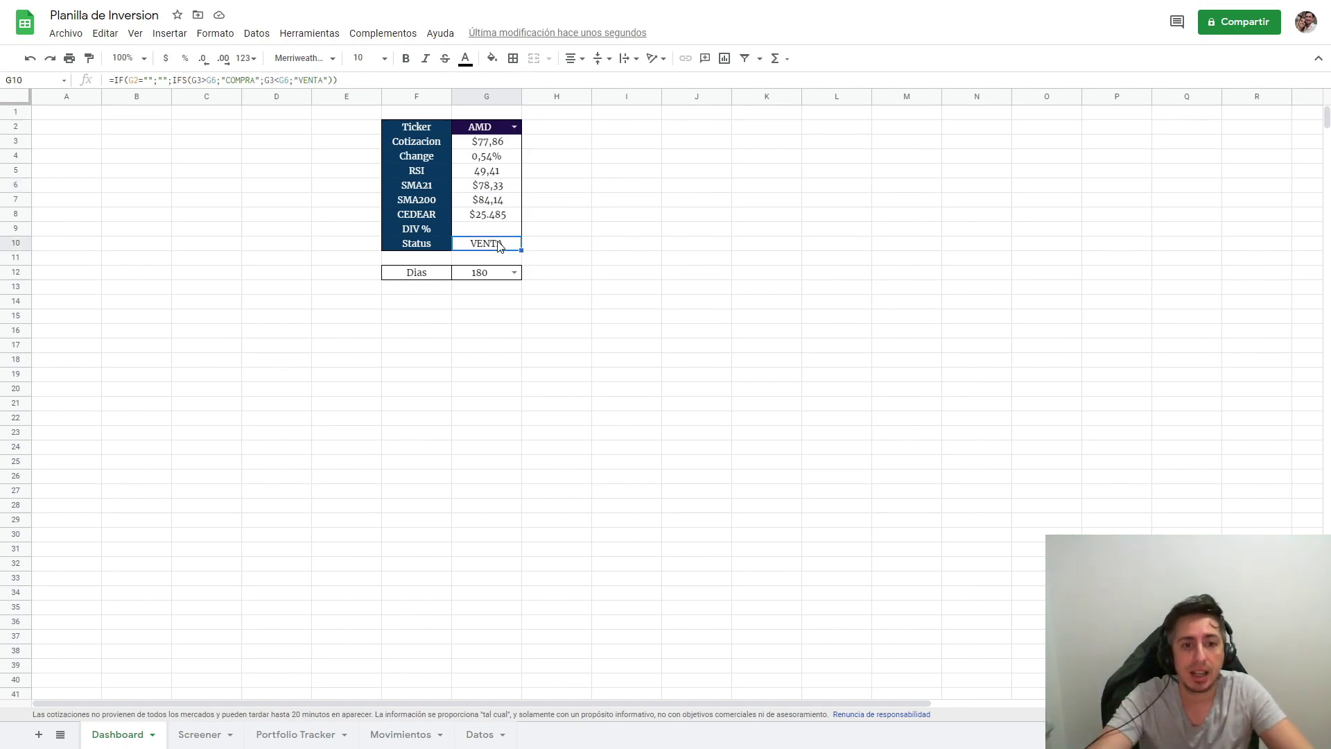
right_click(502, 250)
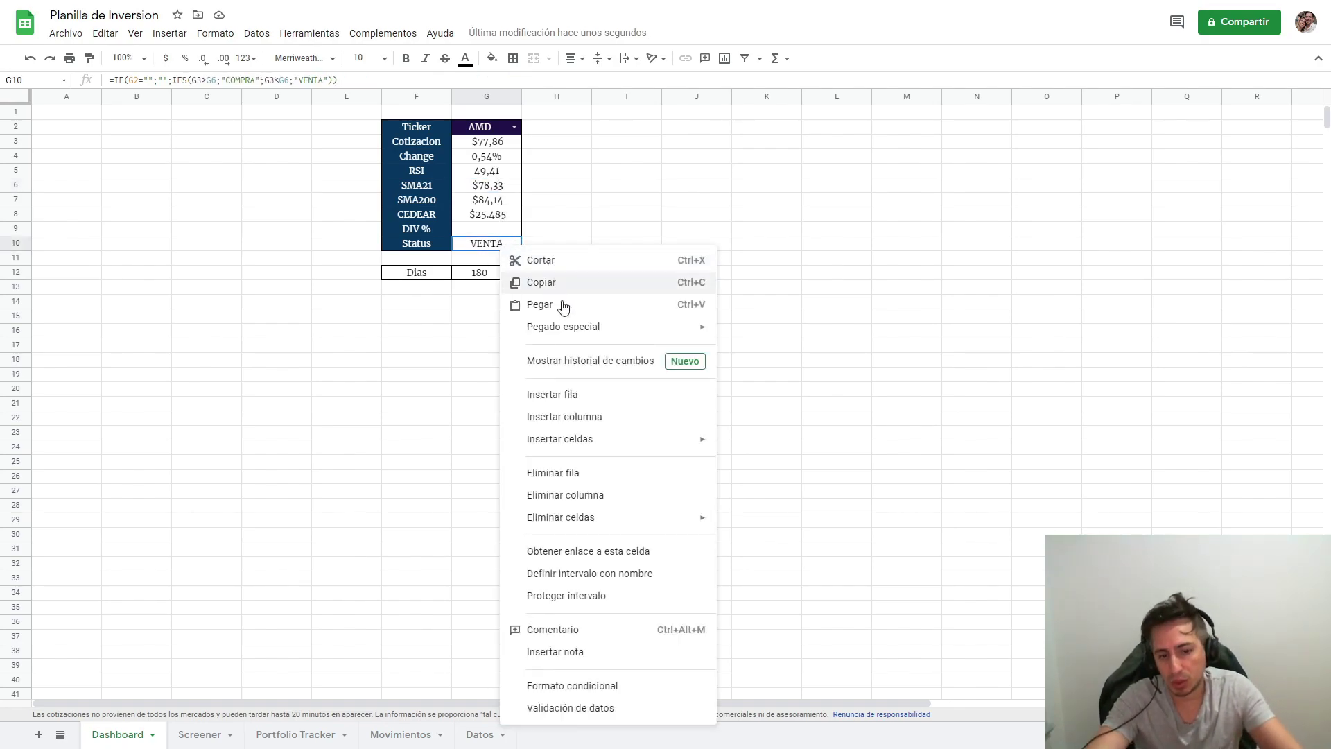
left_click(572, 685)
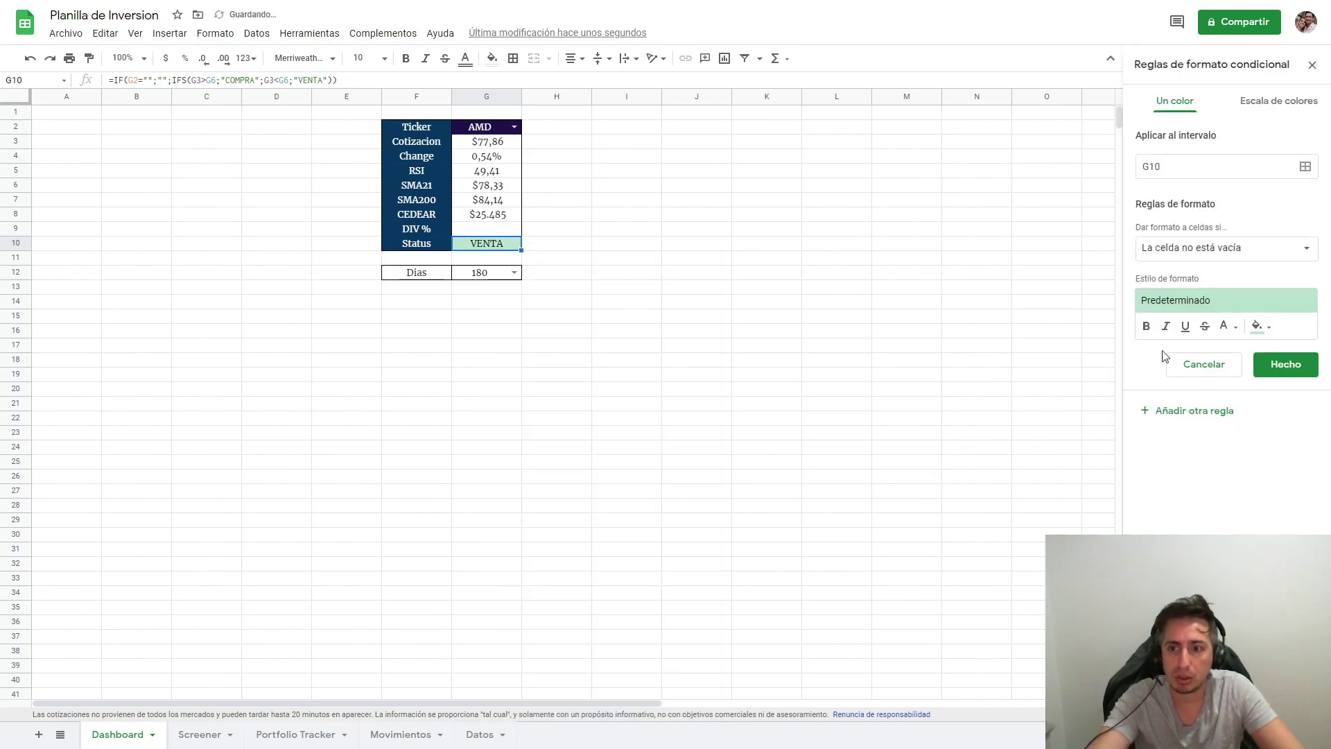
left_click(1242, 252)
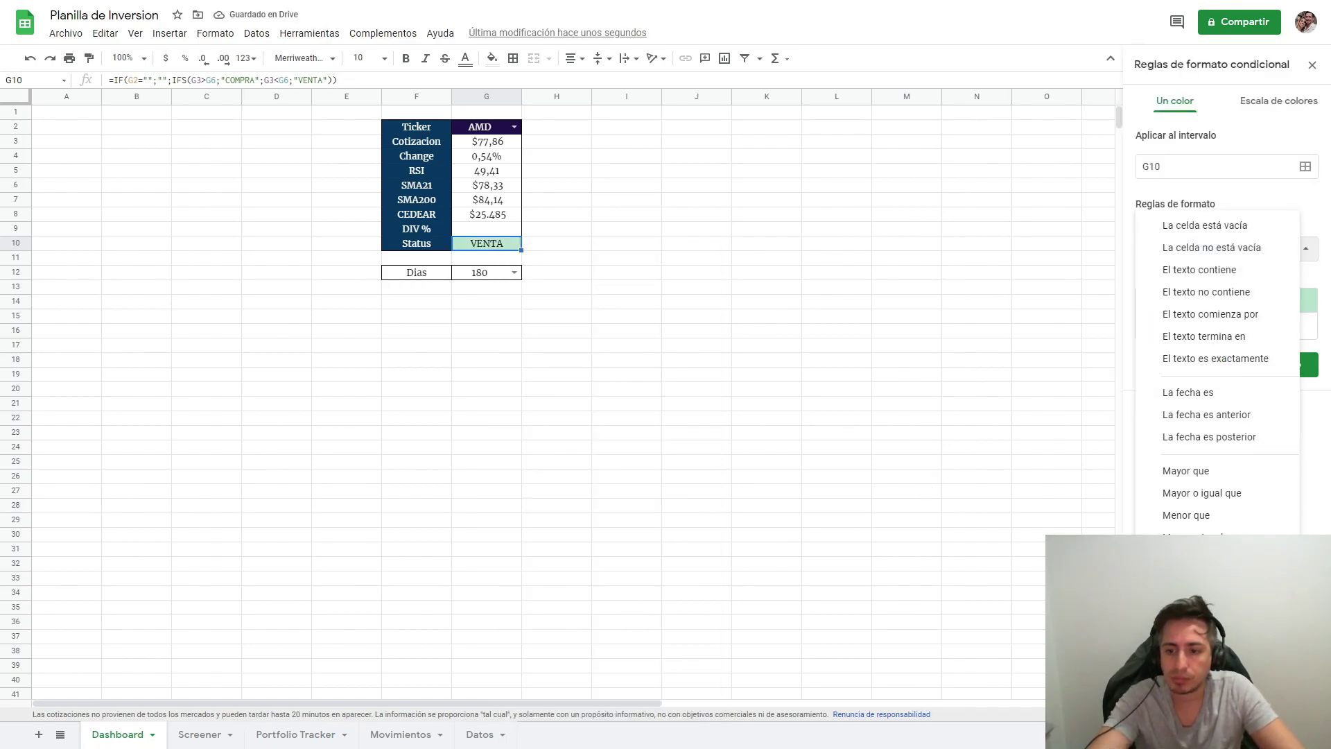
left_click(1214, 447)
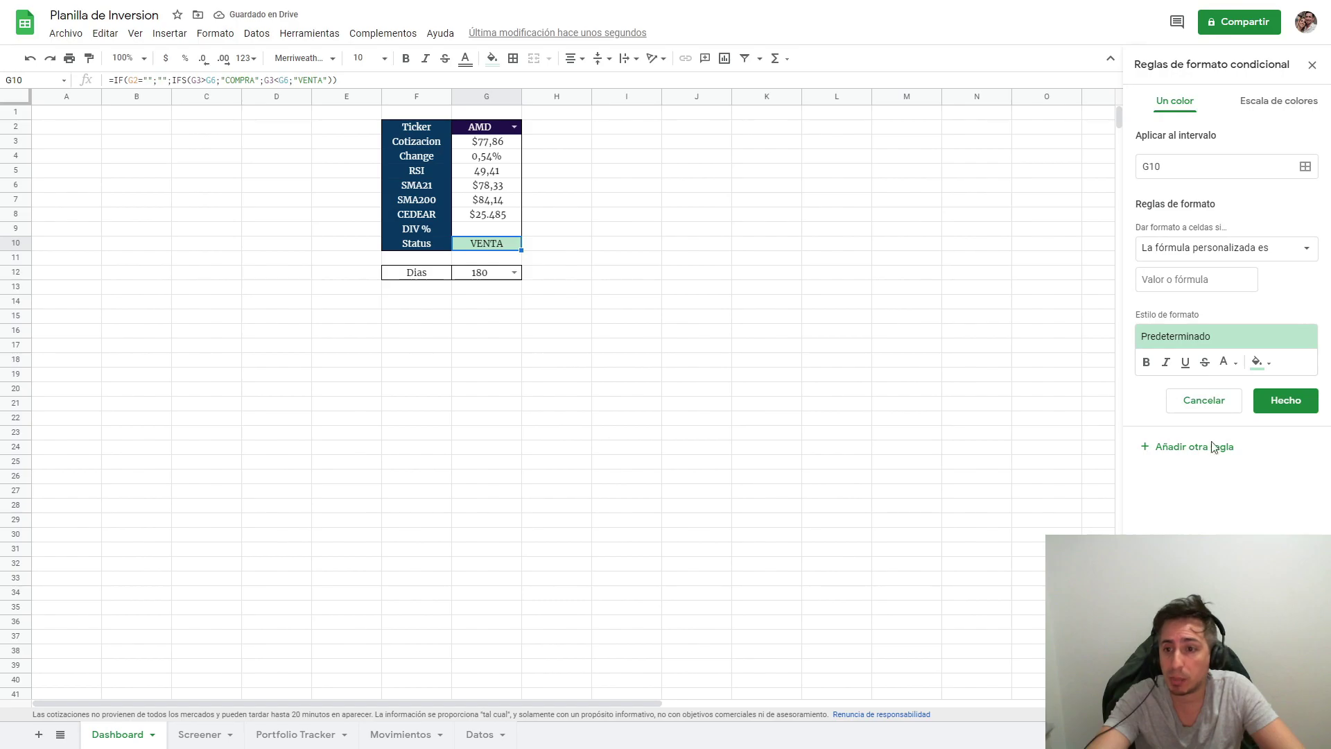
left_click(1207, 280)
type("=G10")
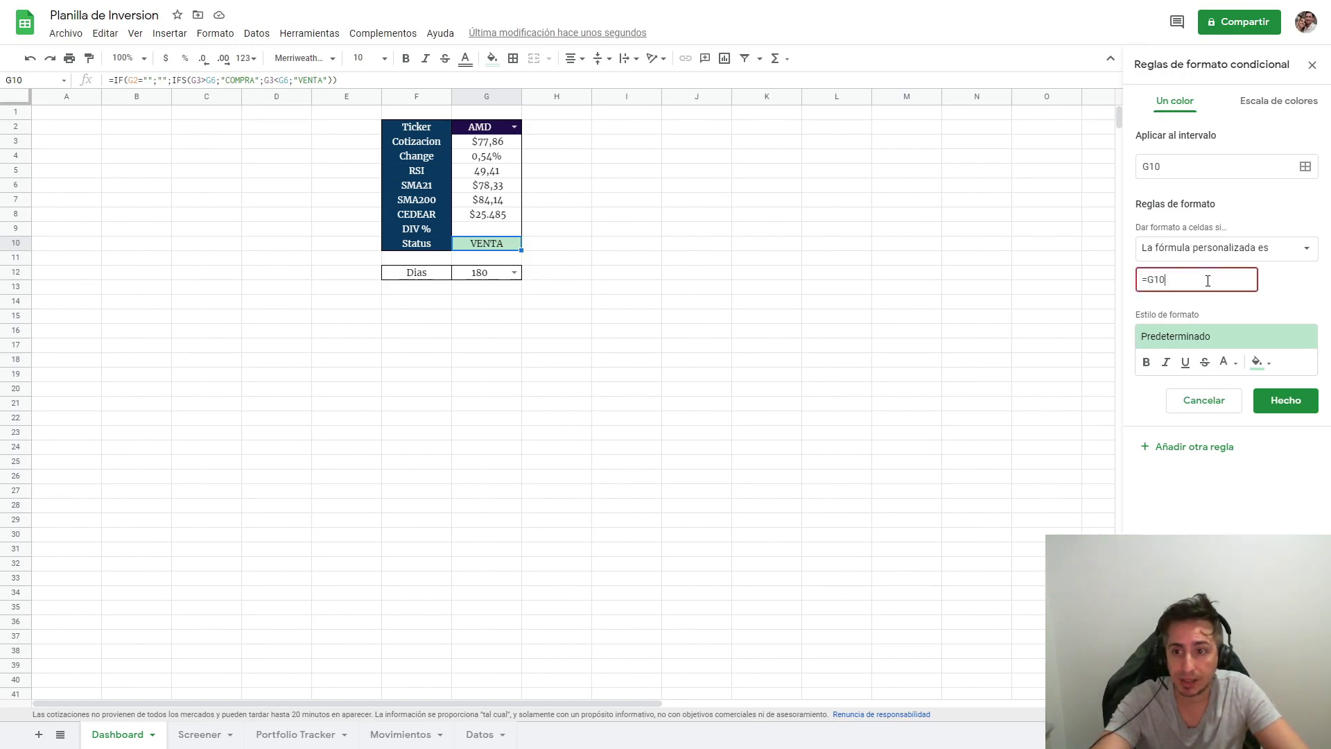
type("=\"")
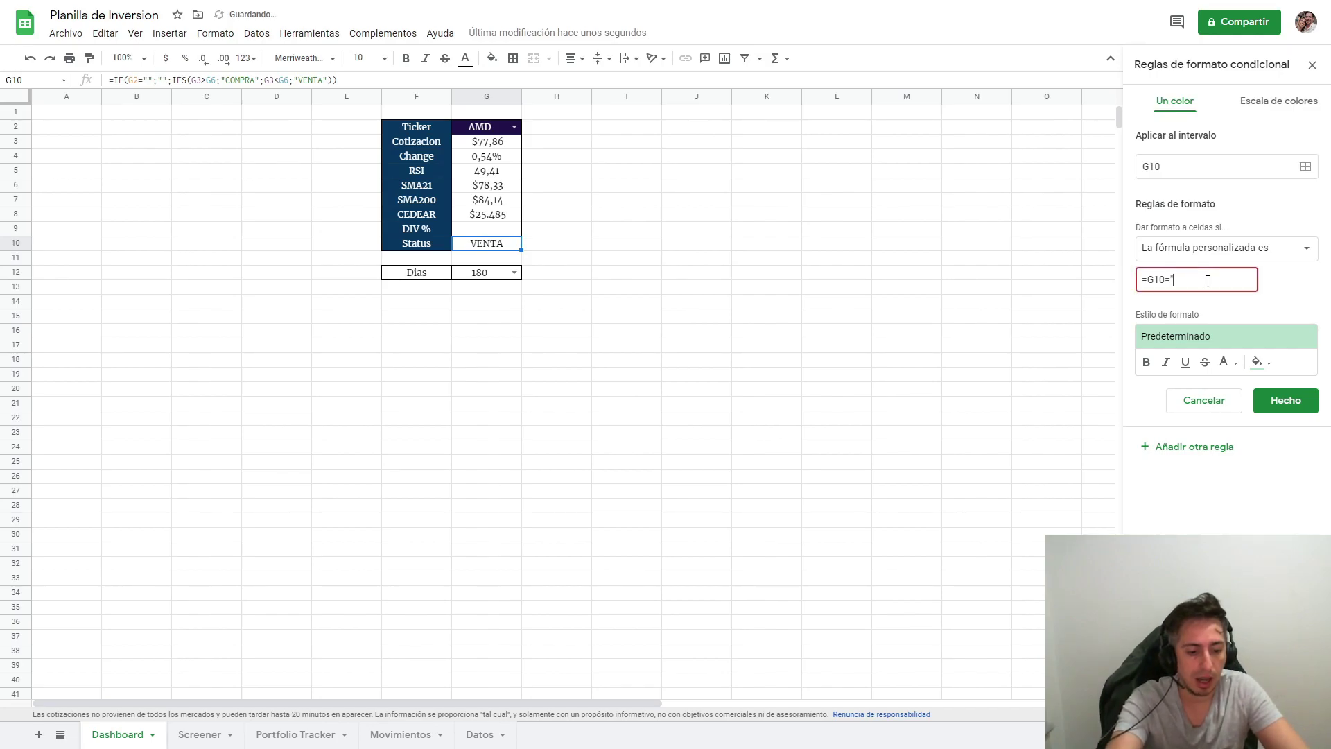
type("VENTA")
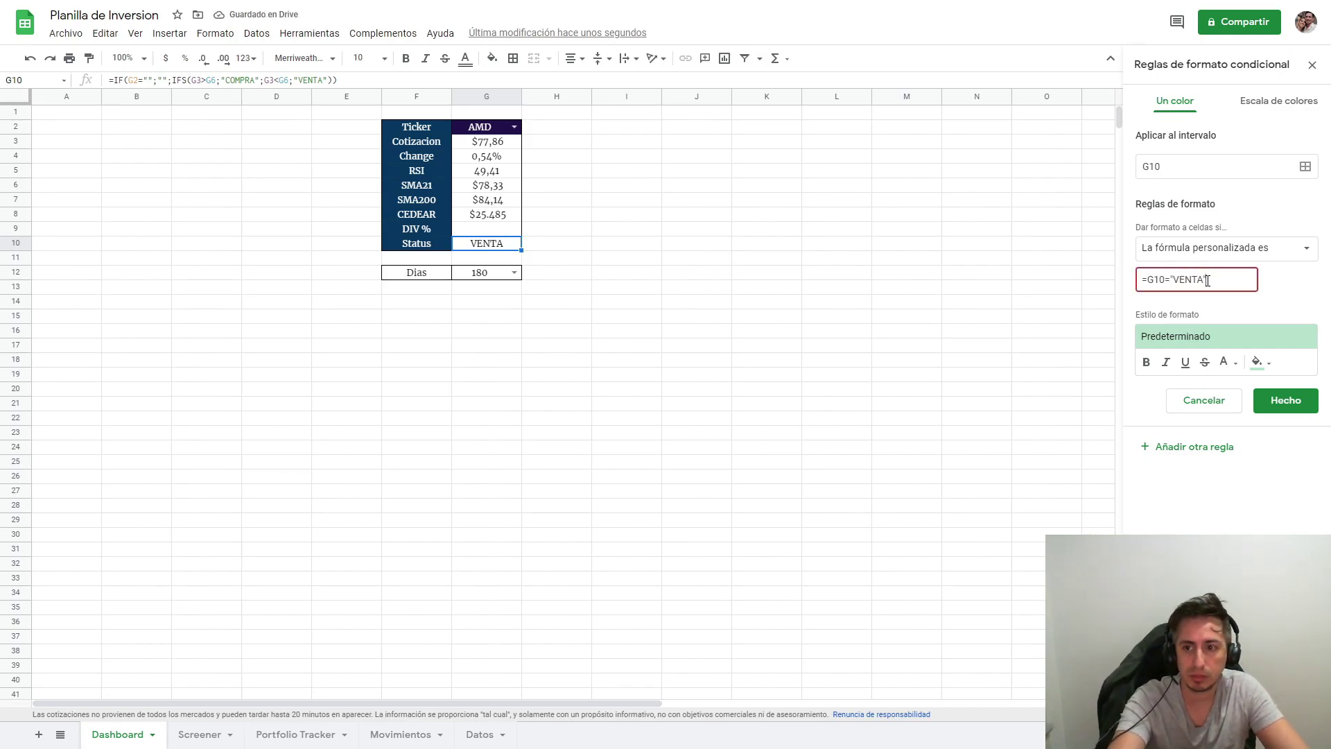
left_click(1232, 366)
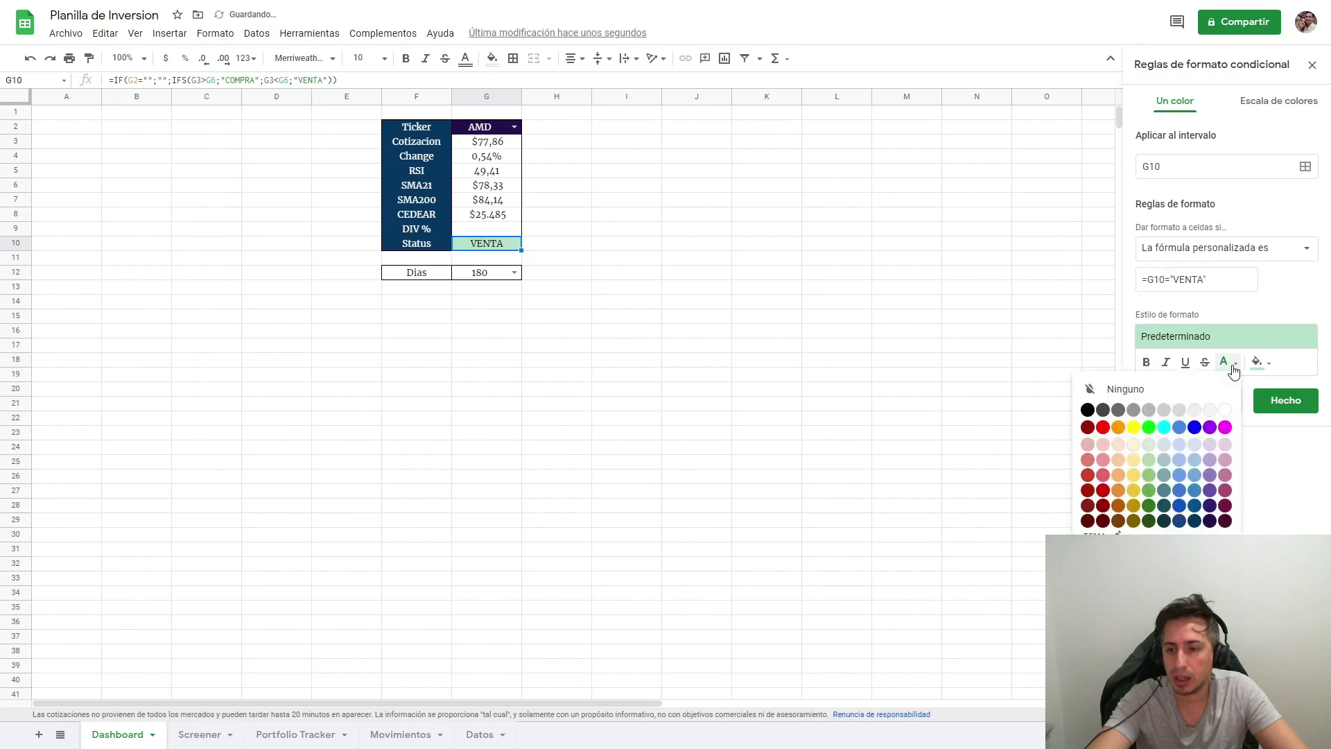
left_click(1257, 362)
left_click(1225, 362)
left_click(1258, 362)
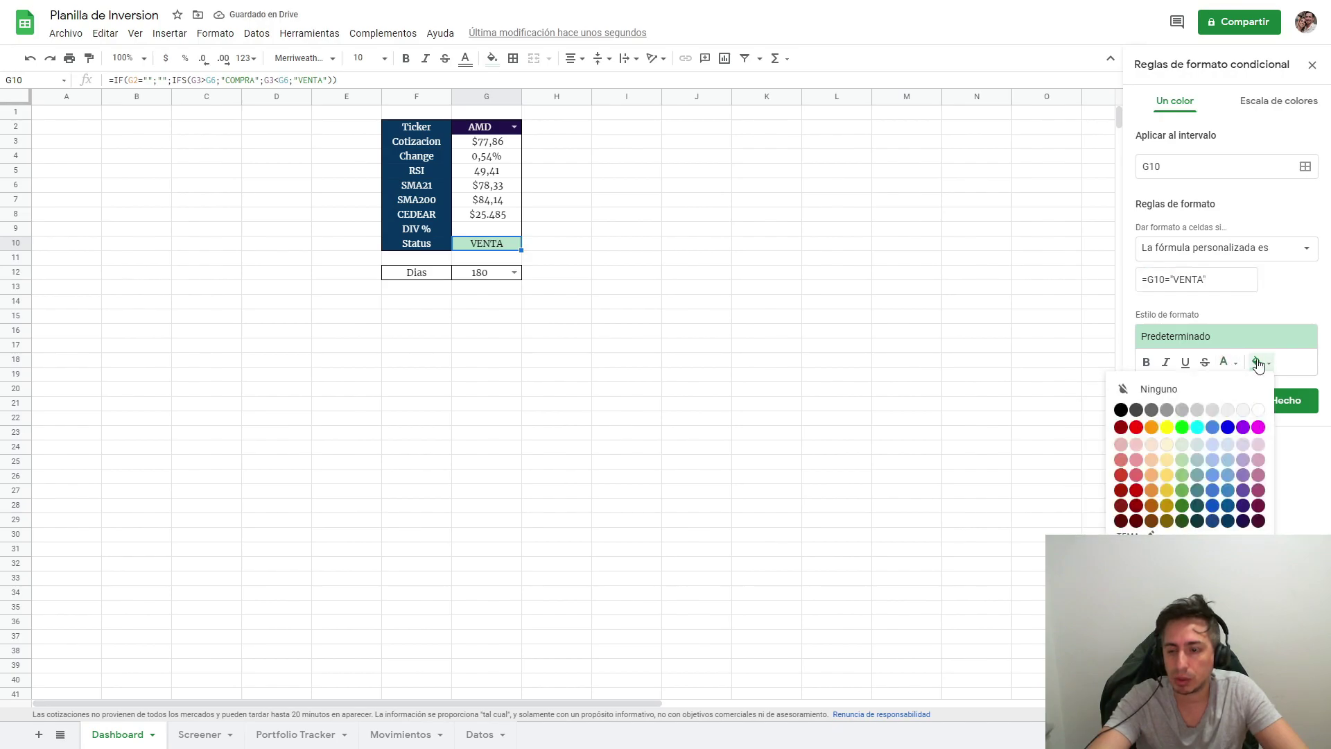
left_click(1251, 343)
left_click(1286, 410)
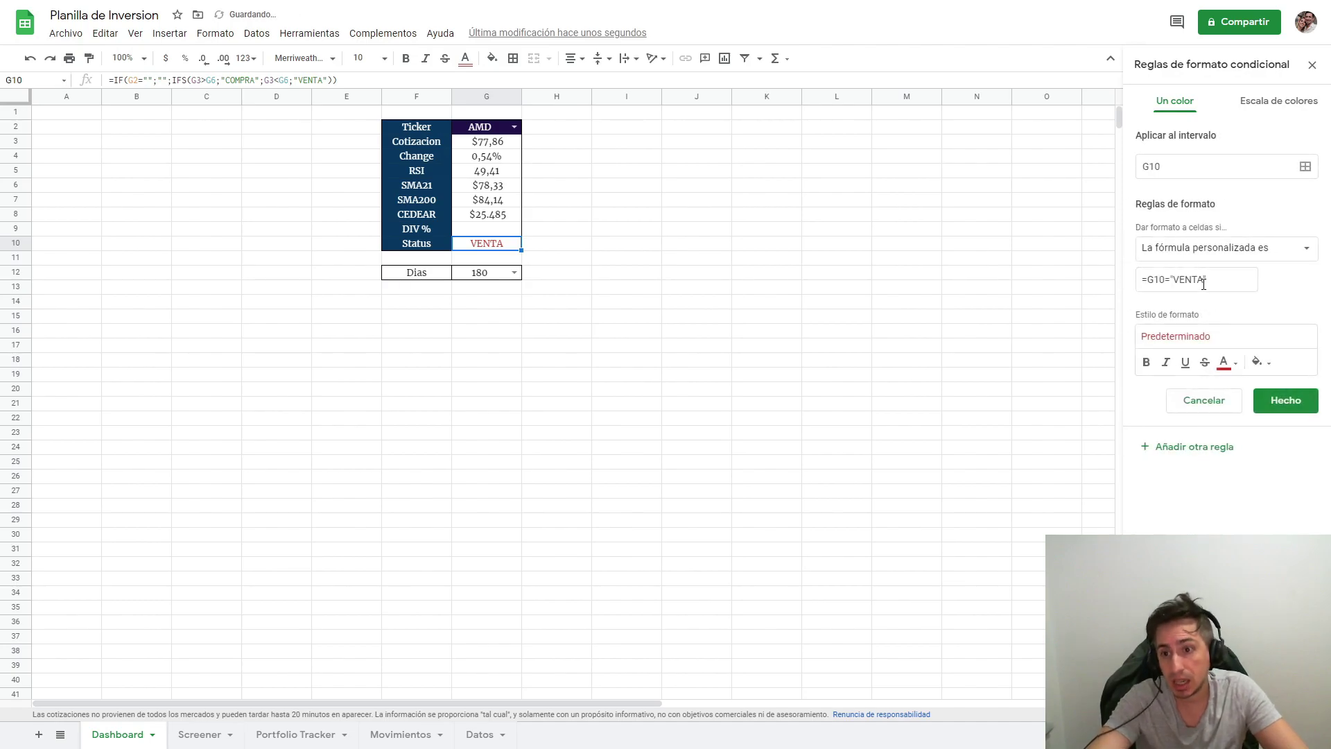
Add a second rule =G10="COMPRA" with the green text preset.
left_click_drag(1173, 282, 1203, 284)
type("COMPRA")
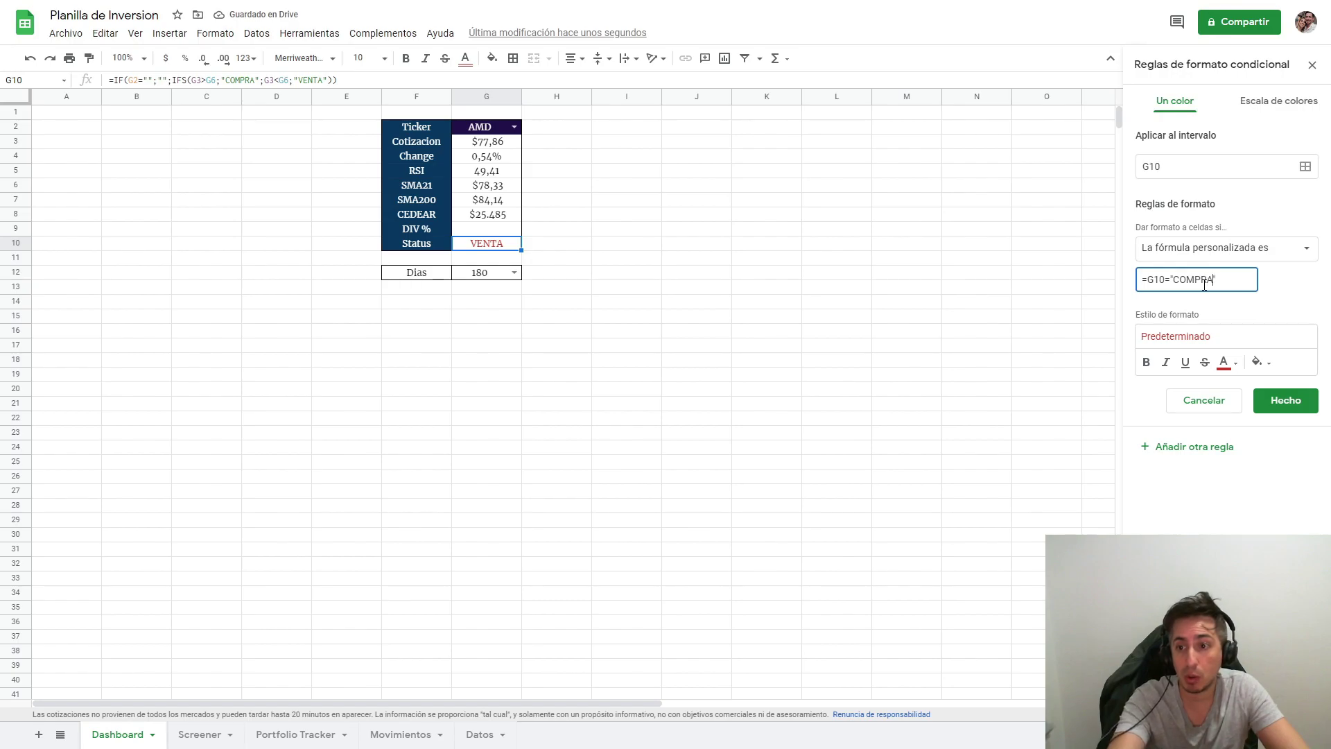
left_click(1225, 337)
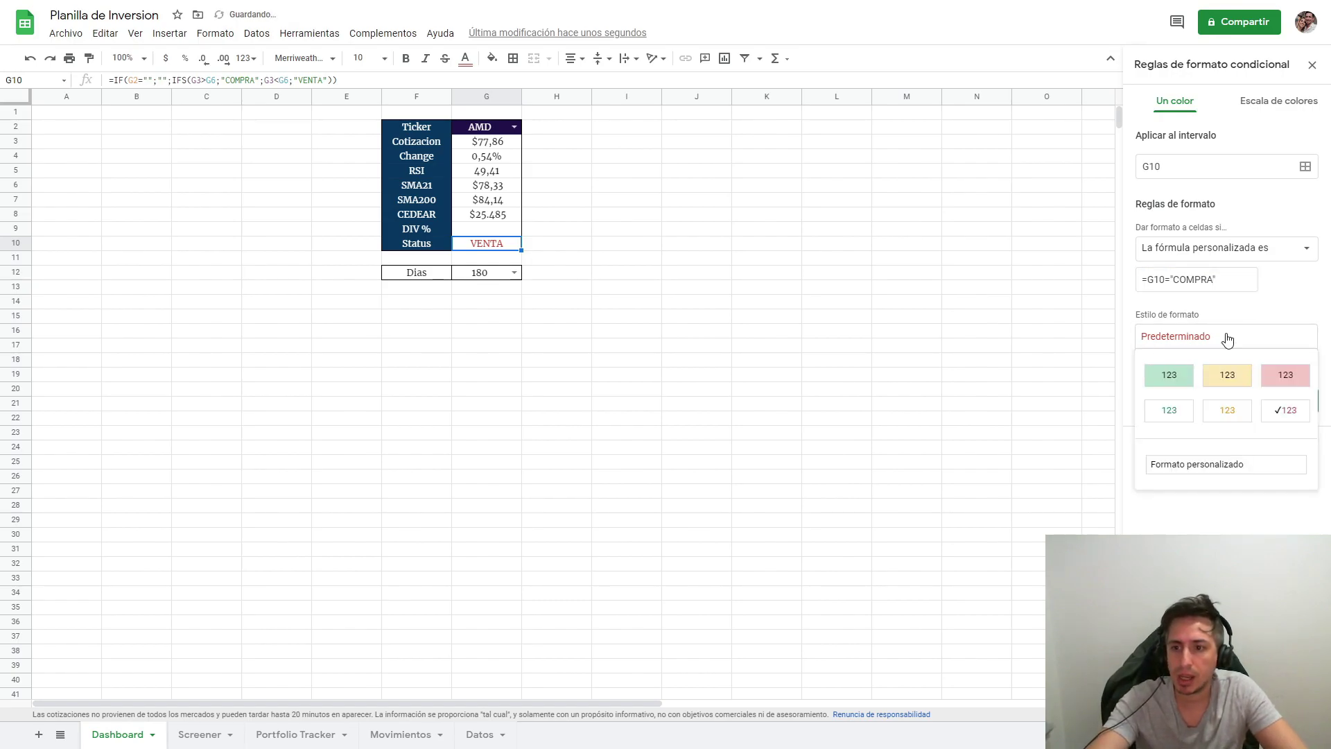
left_click(1178, 378)
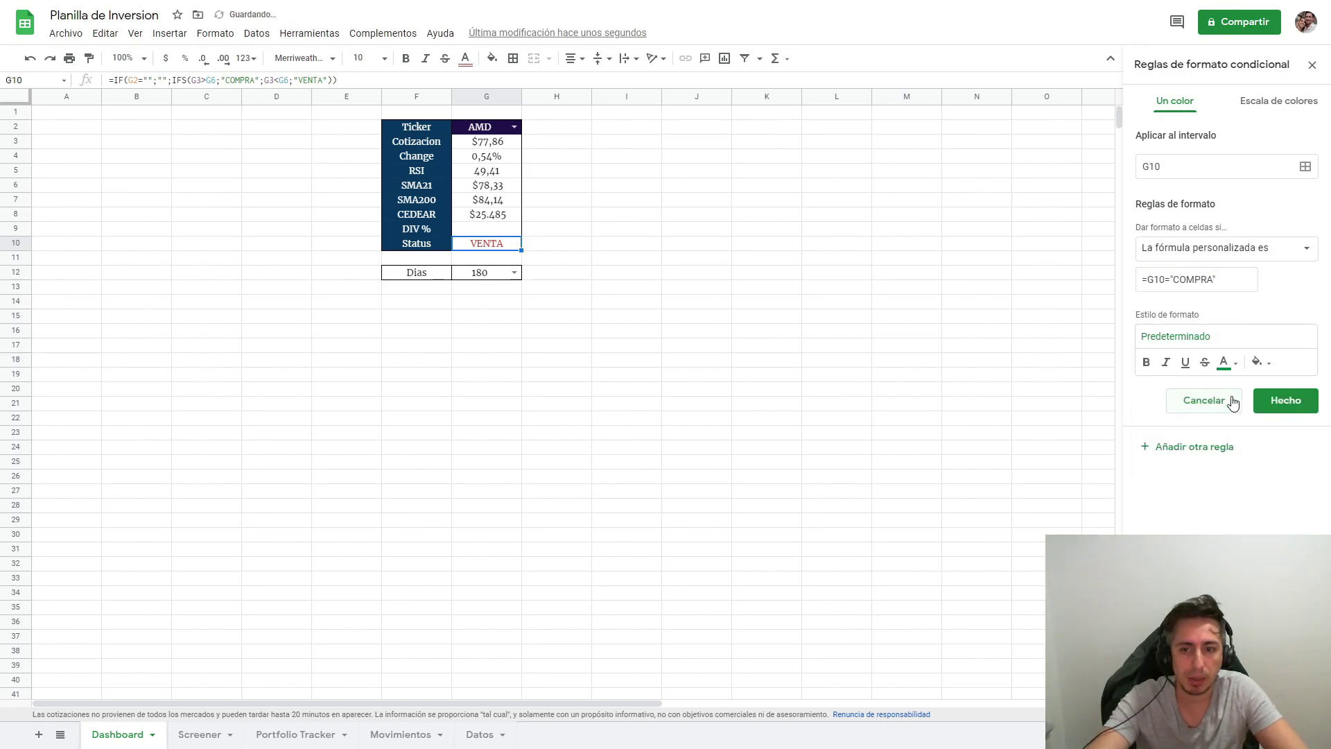
left_click(1258, 401)
Close the conditional formatting rules and switch the G2 ticker to AMZN.
left_click(1312, 64)
left_click(664, 242)
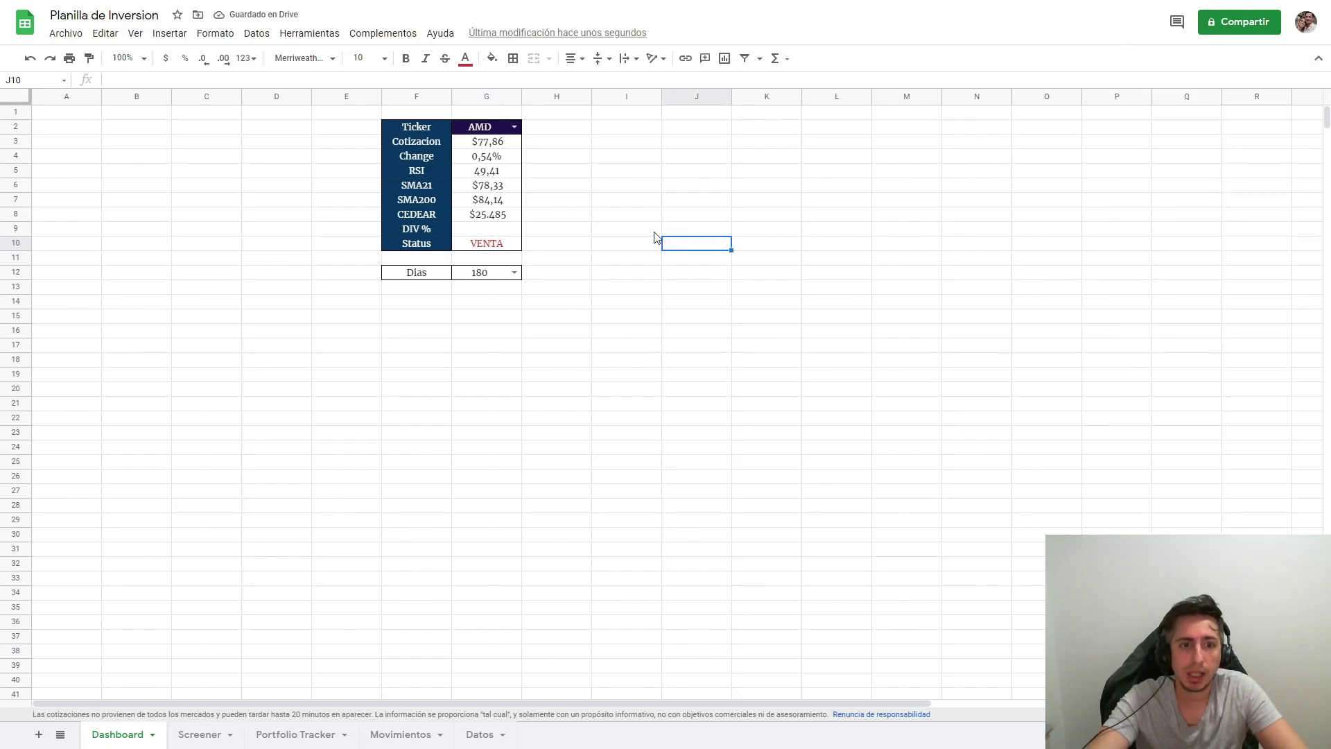
left_click(513, 127)
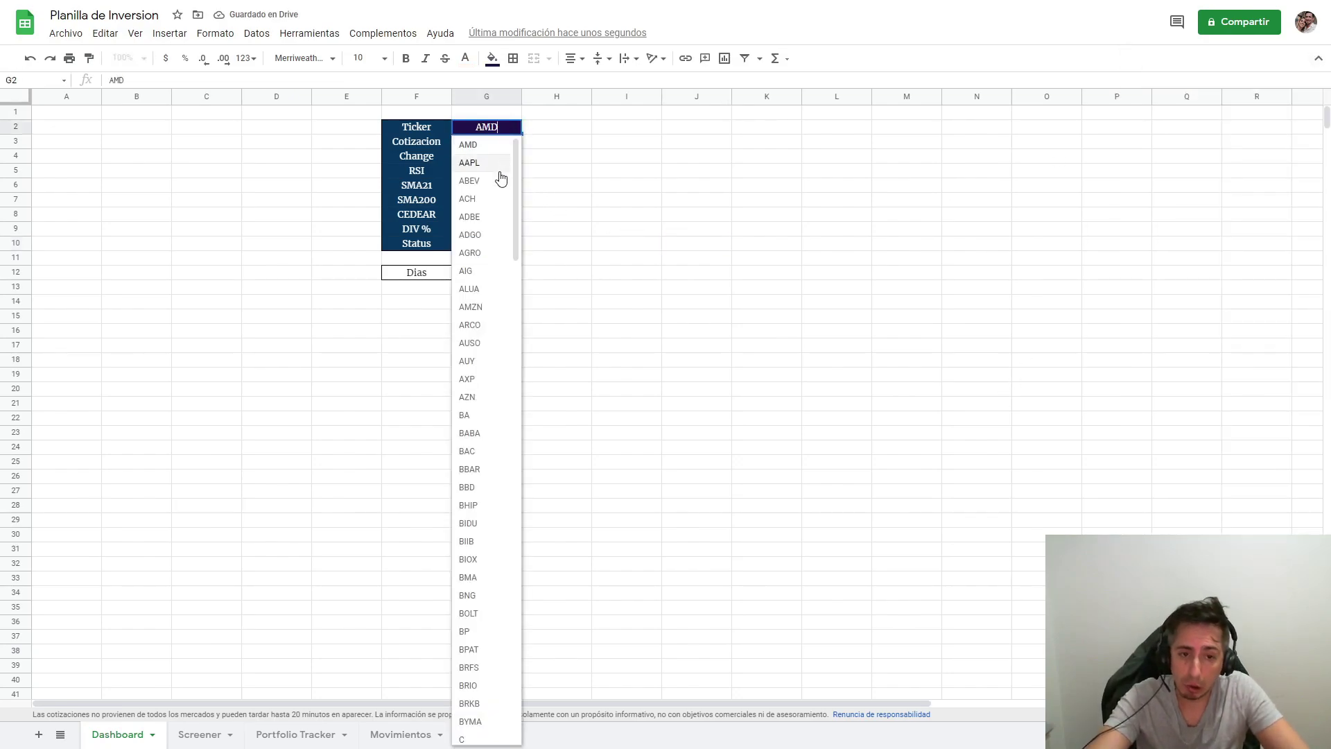
left_click(487, 306)
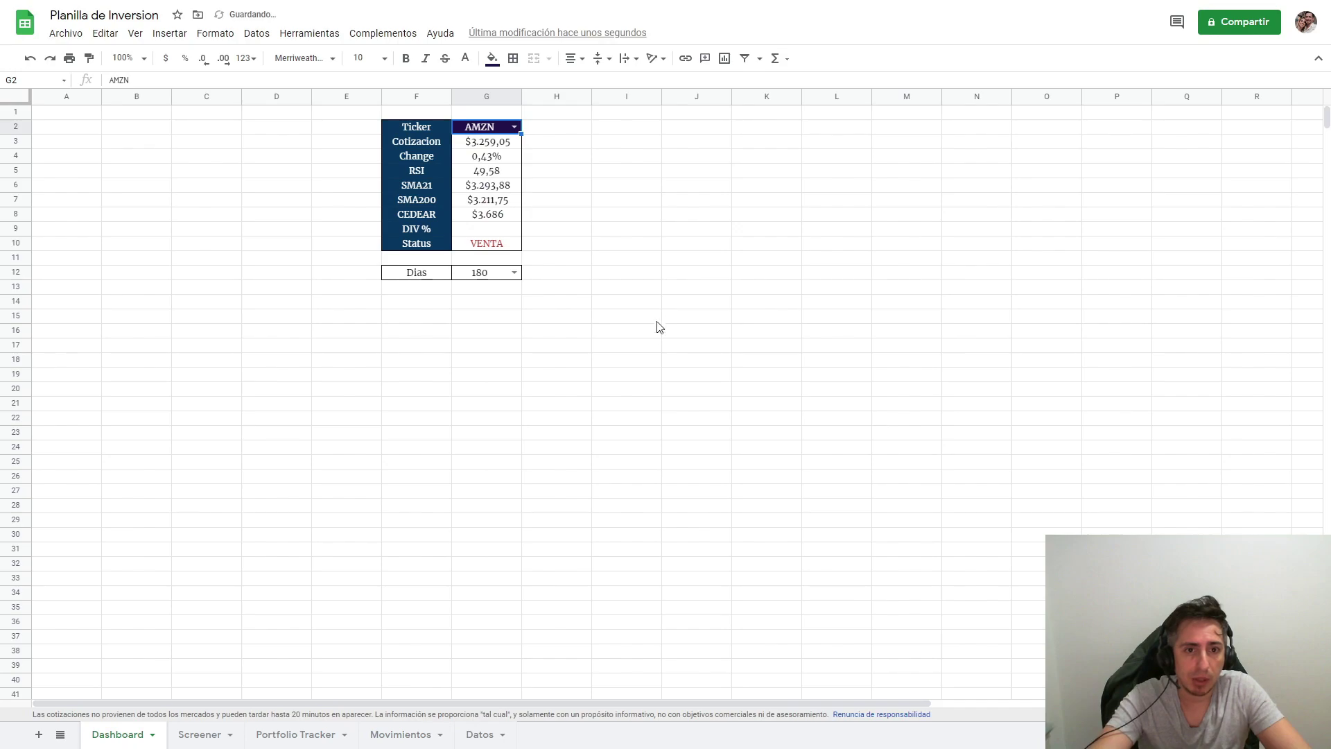
Pick FB from the G2 ticker dropdown list and select the Change cell G4.
left_click(515, 124)
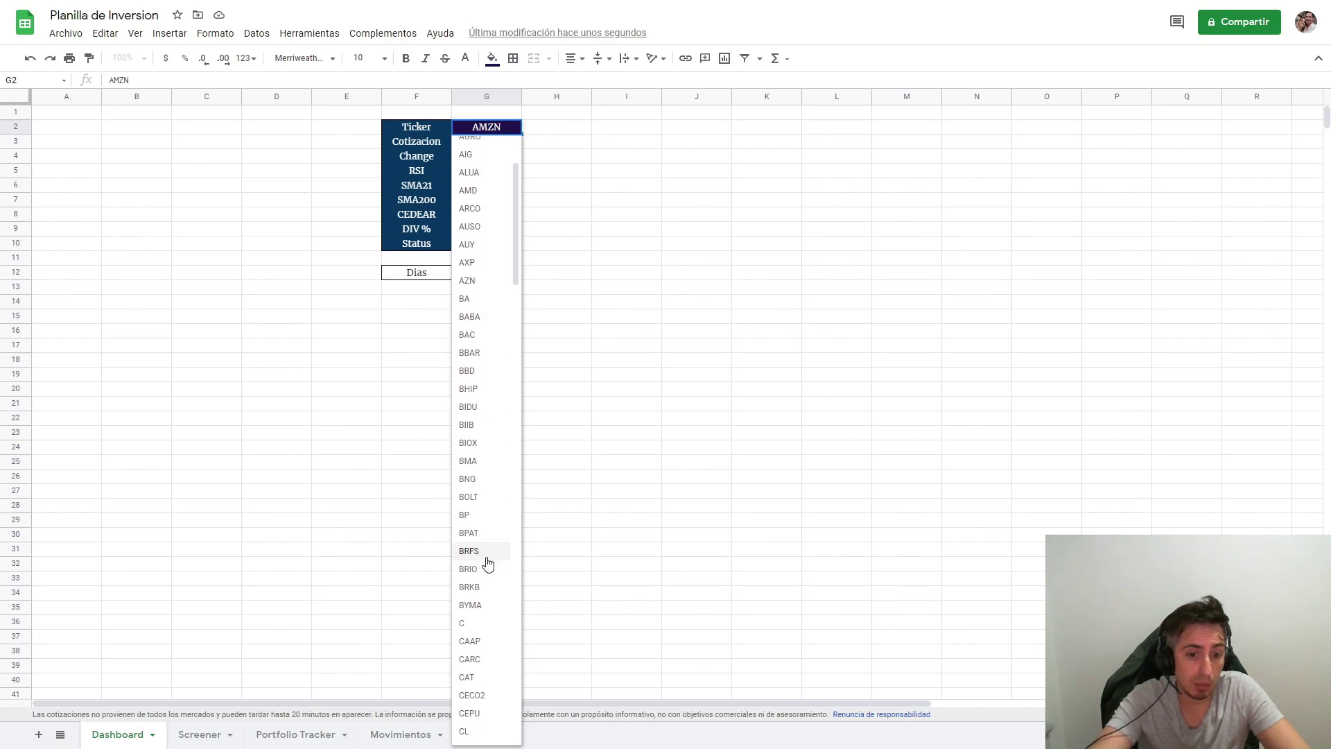
scroll(487, 563, "down", 2)
scroll(486, 567, "down", 2)
scroll(489, 565, "down", 1)
scroll(488, 576, "down", 1)
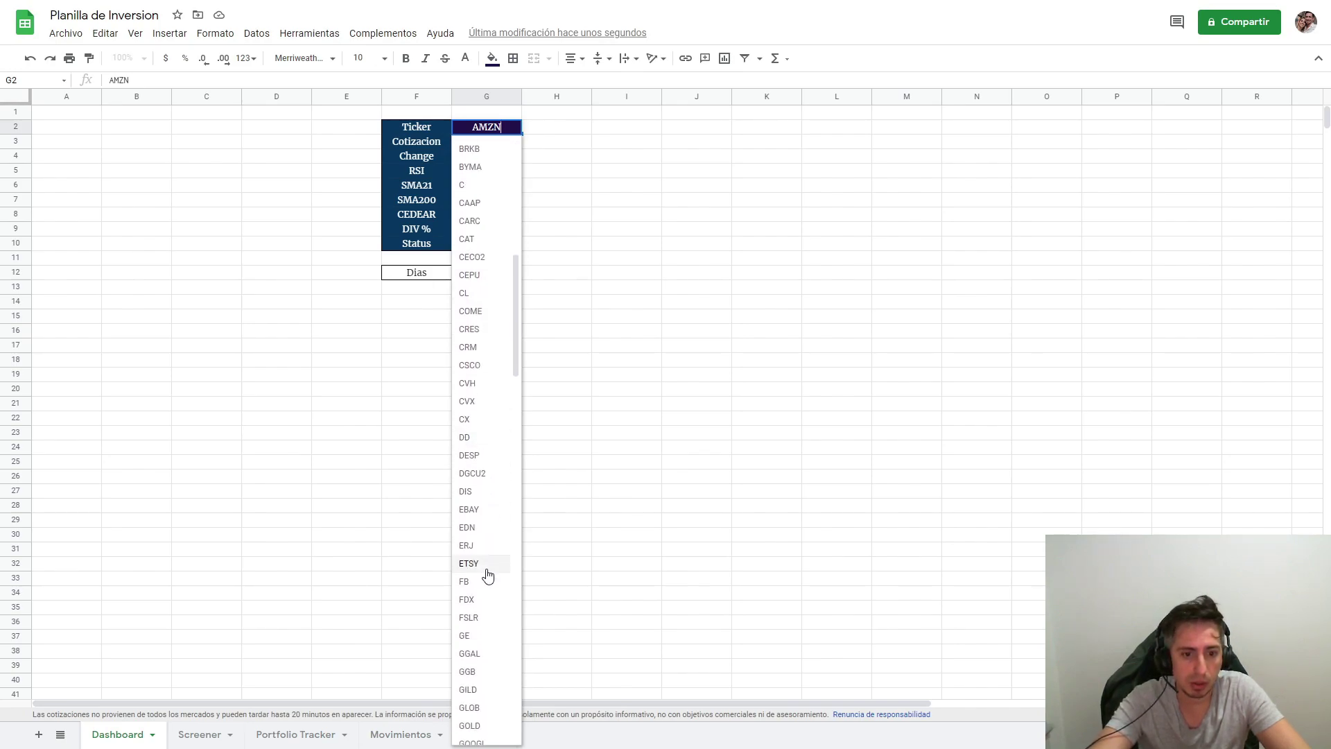
left_click(485, 584)
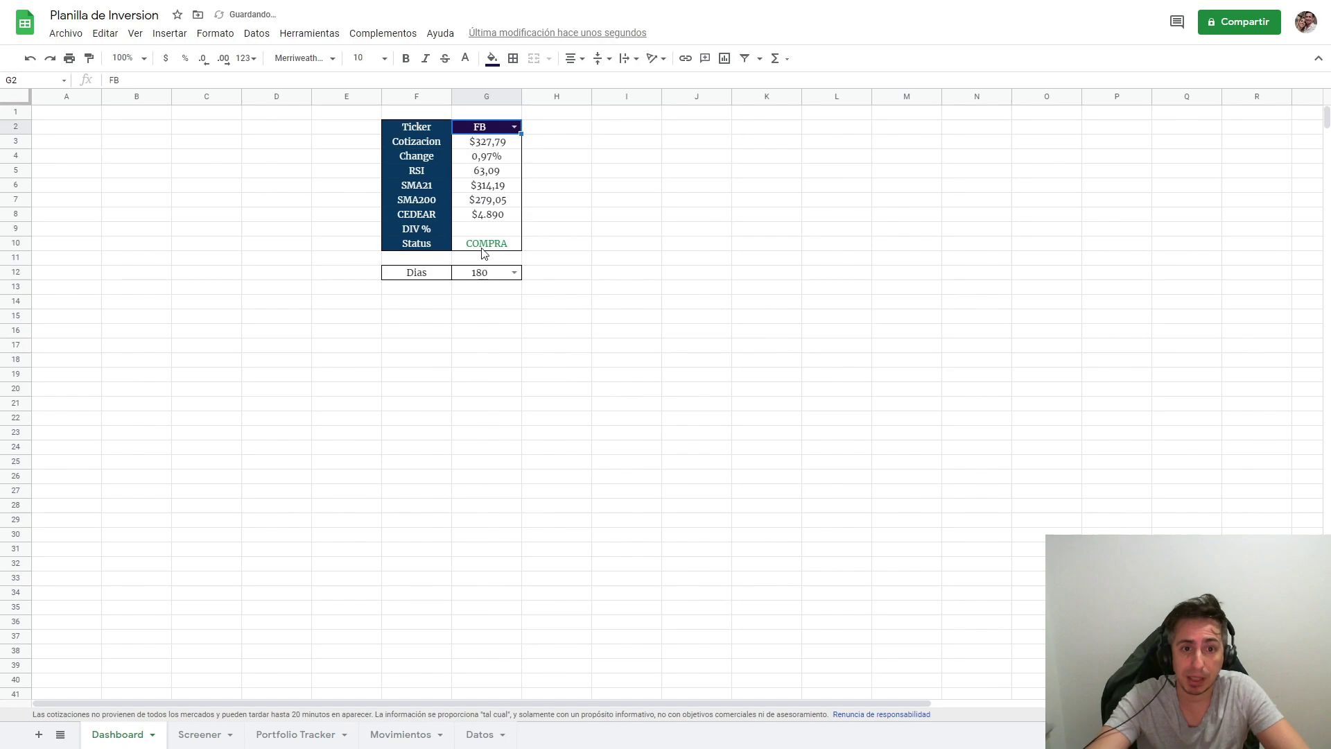
left_click(500, 158)
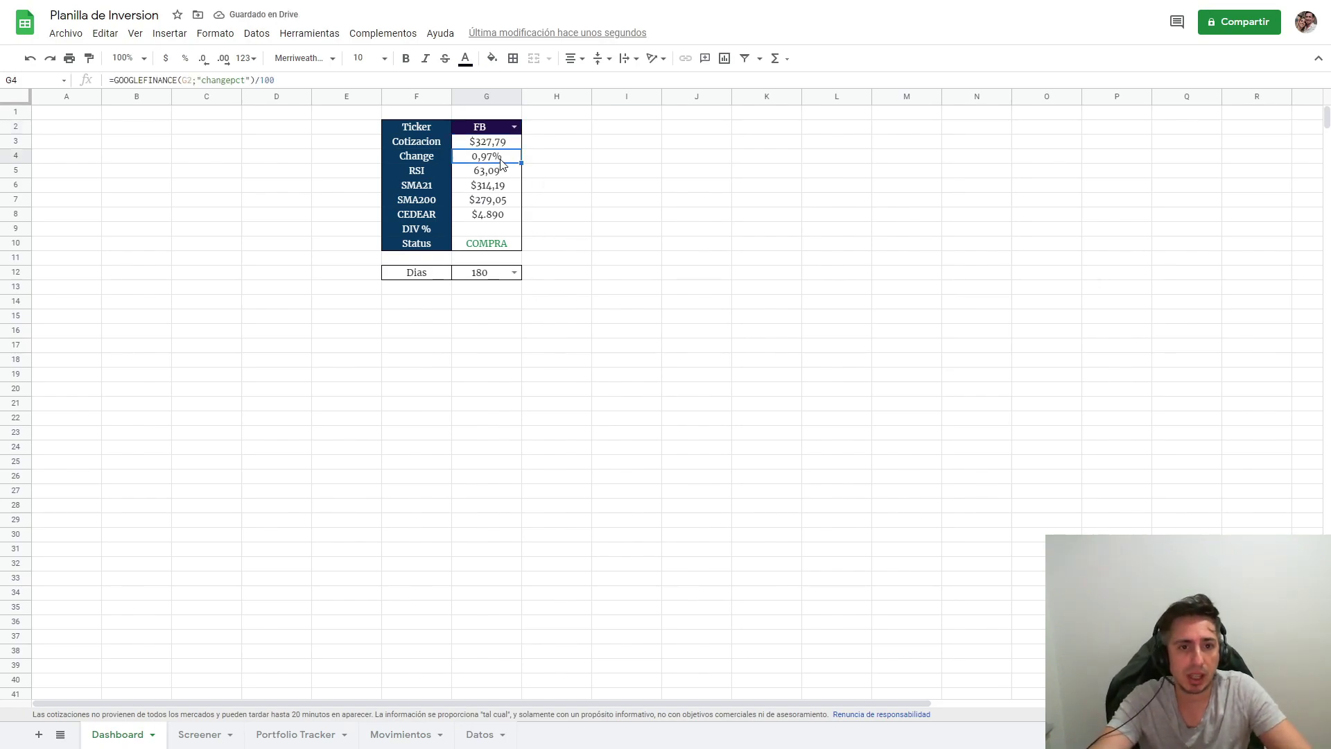
Review the data validation settings of the Change cell G4, then close them.
right_click(500, 165)
left_click(622, 628)
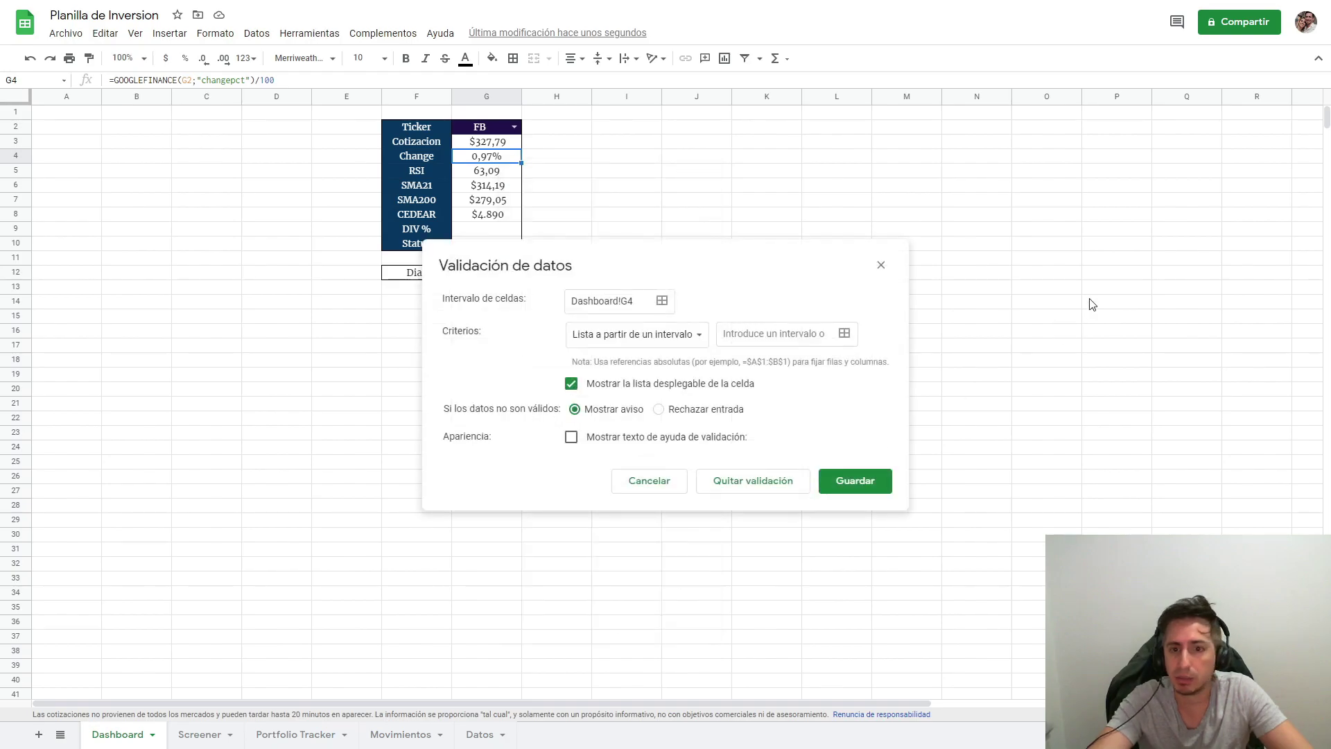
left_click(879, 267)
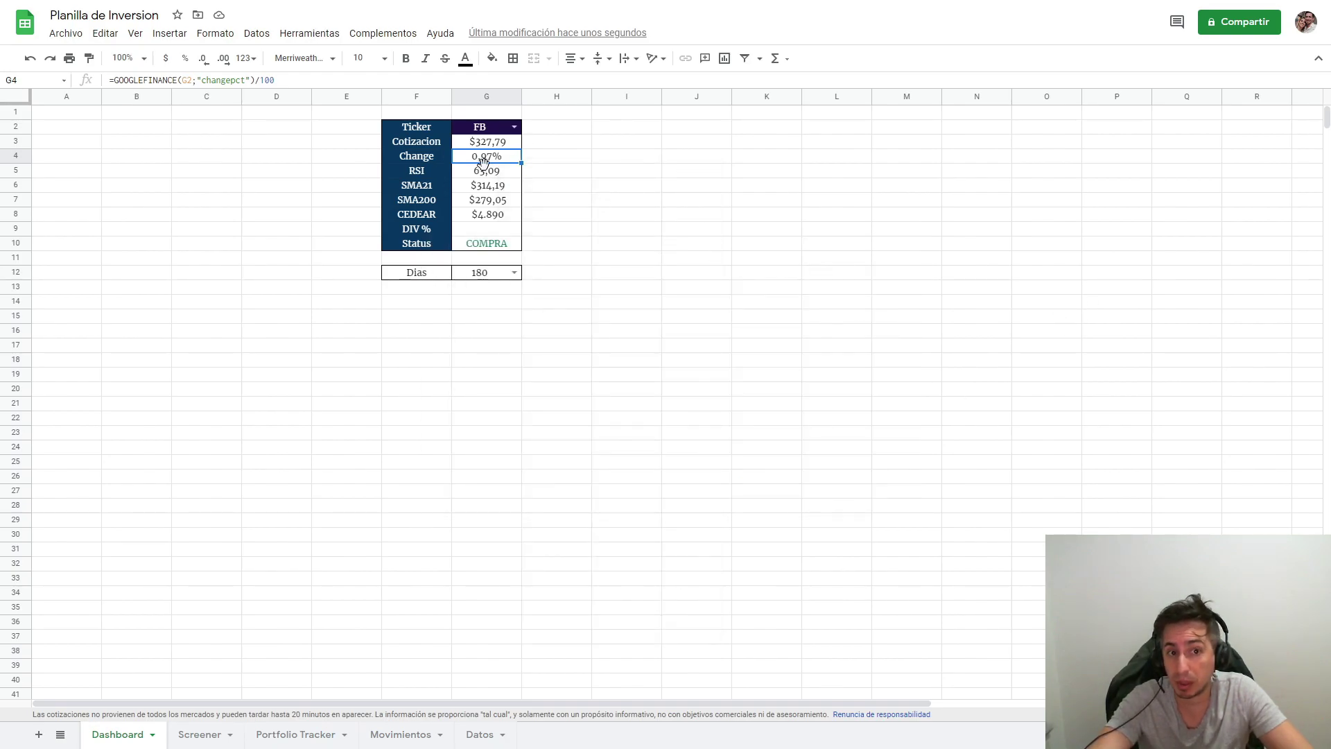
Add a conditional formatting rule on G4: greater than 0 shows green text.
right_click(492, 164)
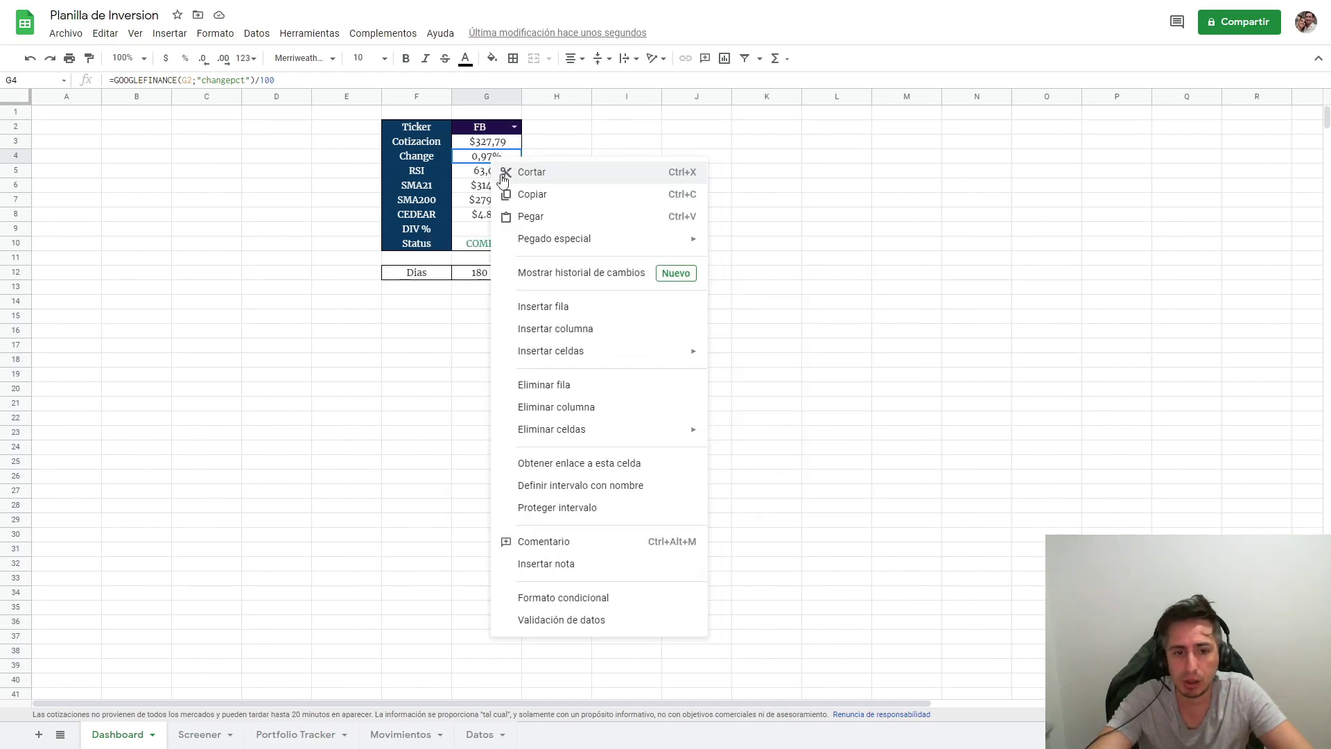
left_click(592, 597)
left_click(1227, 256)
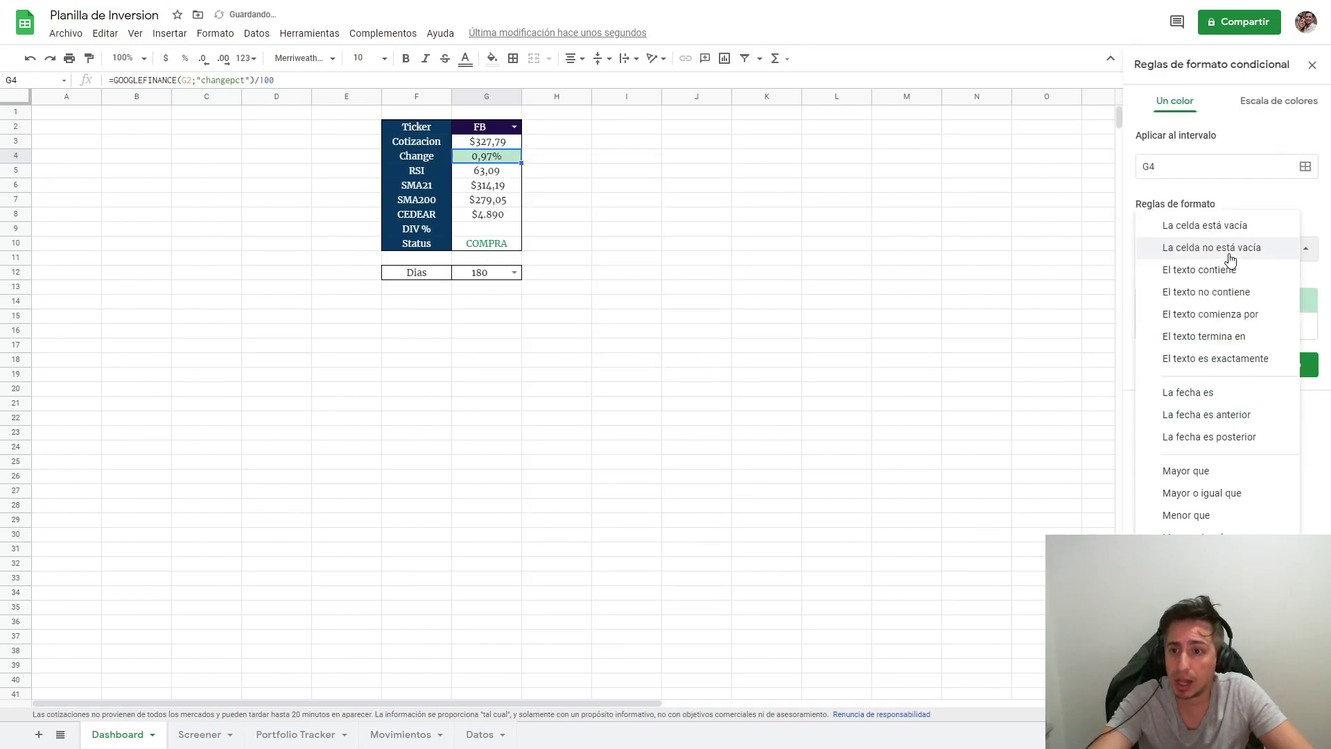
left_click(1214, 469)
left_click(1205, 290)
type("0")
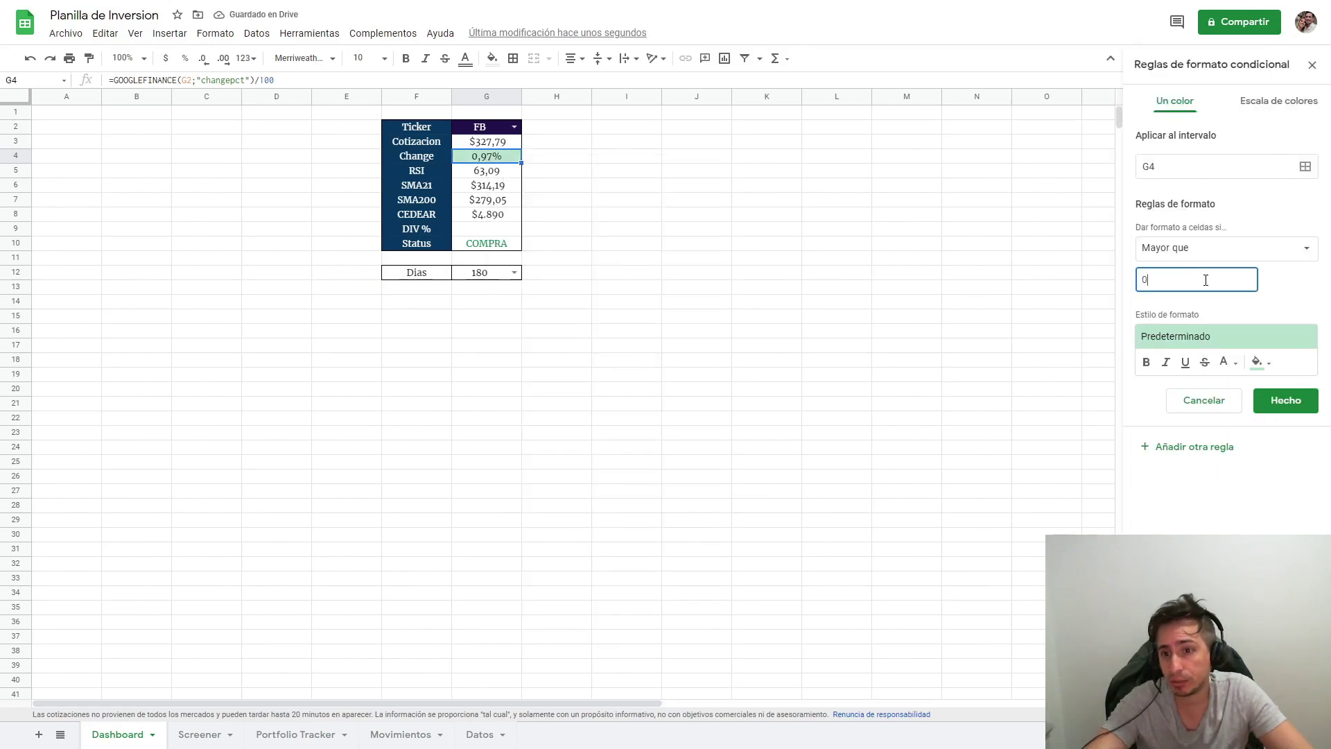
left_click(1228, 339)
left_click(1187, 410)
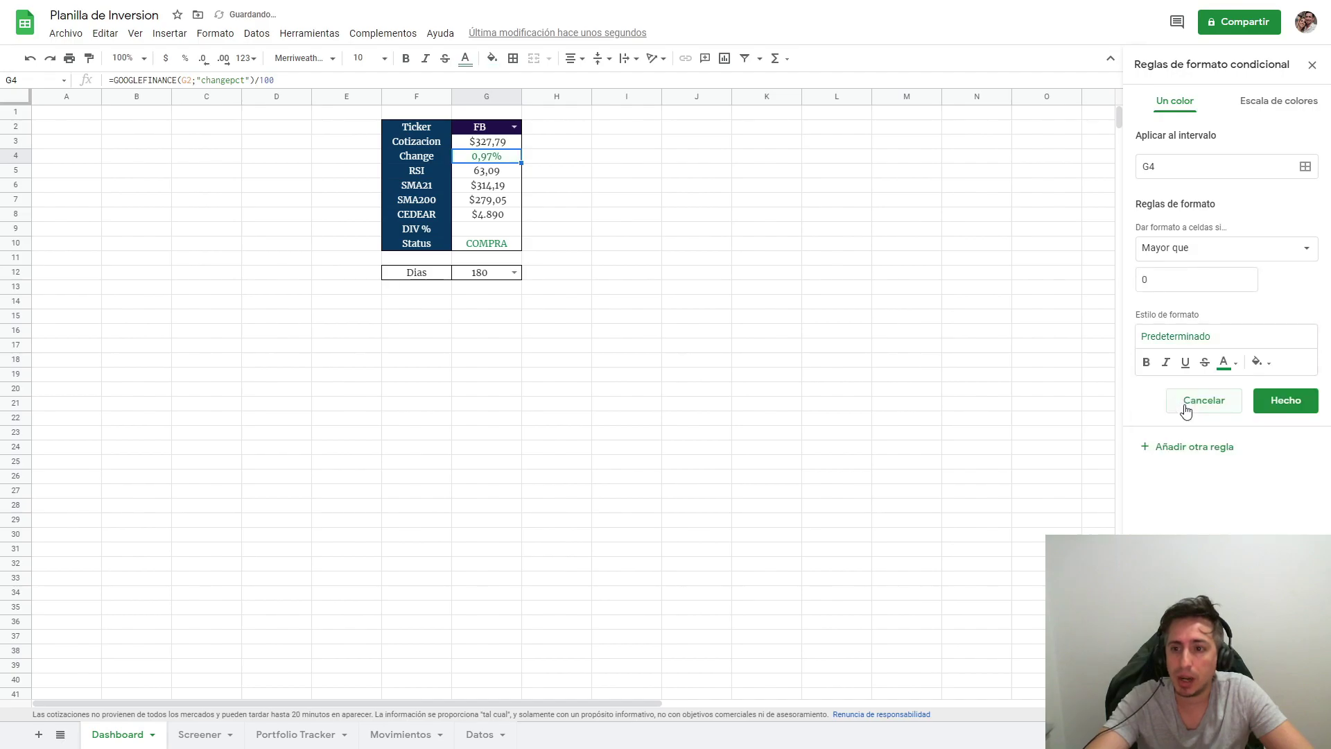
Add a second G4 rule: less than 0 shows red text, and save the rules.
left_click(1206, 257)
left_click(1213, 307)
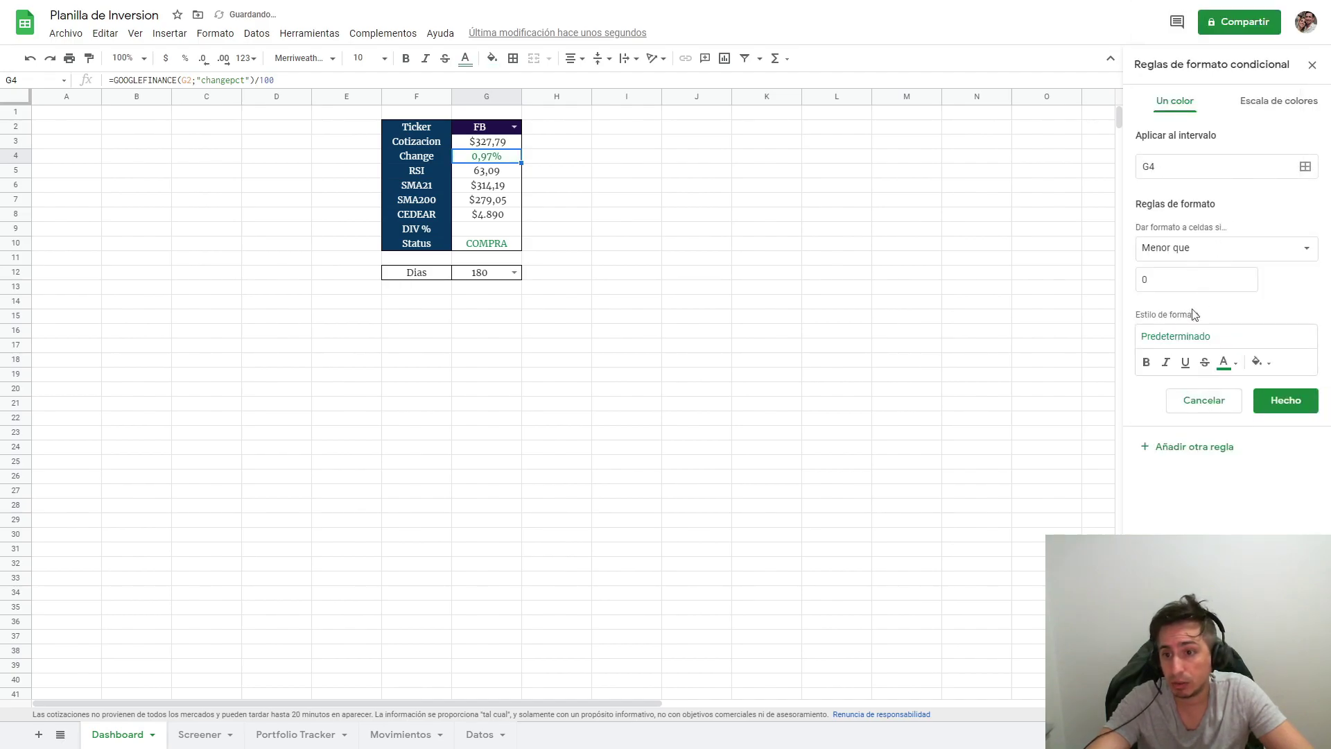
left_click(1228, 336)
left_click(1287, 417)
left_click(1224, 363)
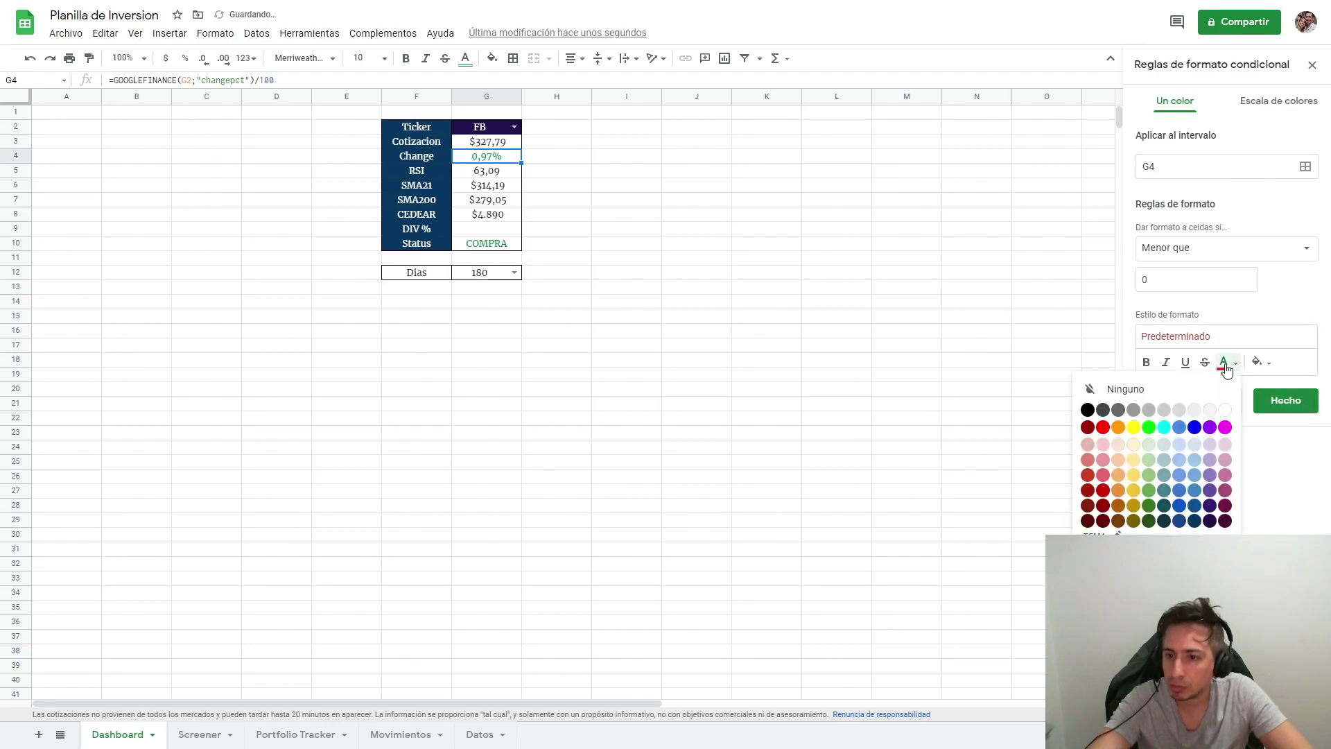
left_click(1088, 427)
left_click(1286, 401)
left_click(808, 325)
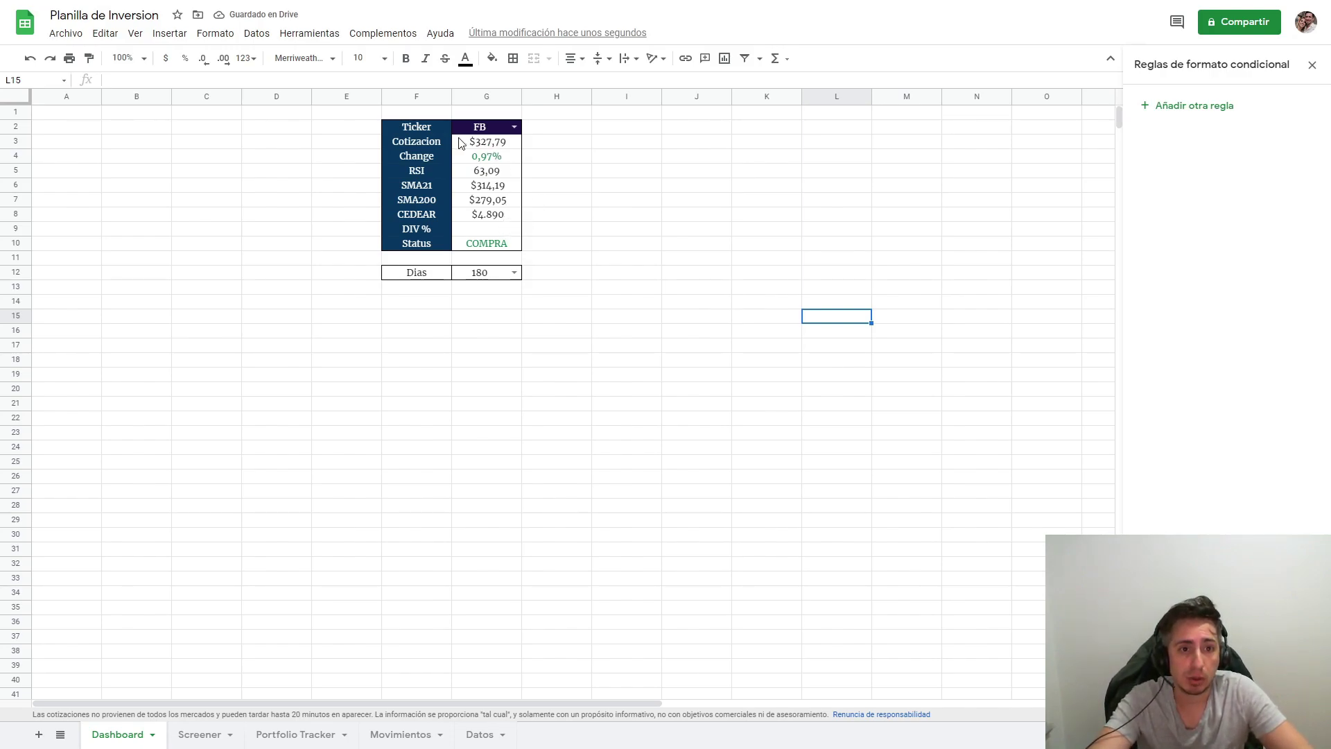
left_click(491, 144)
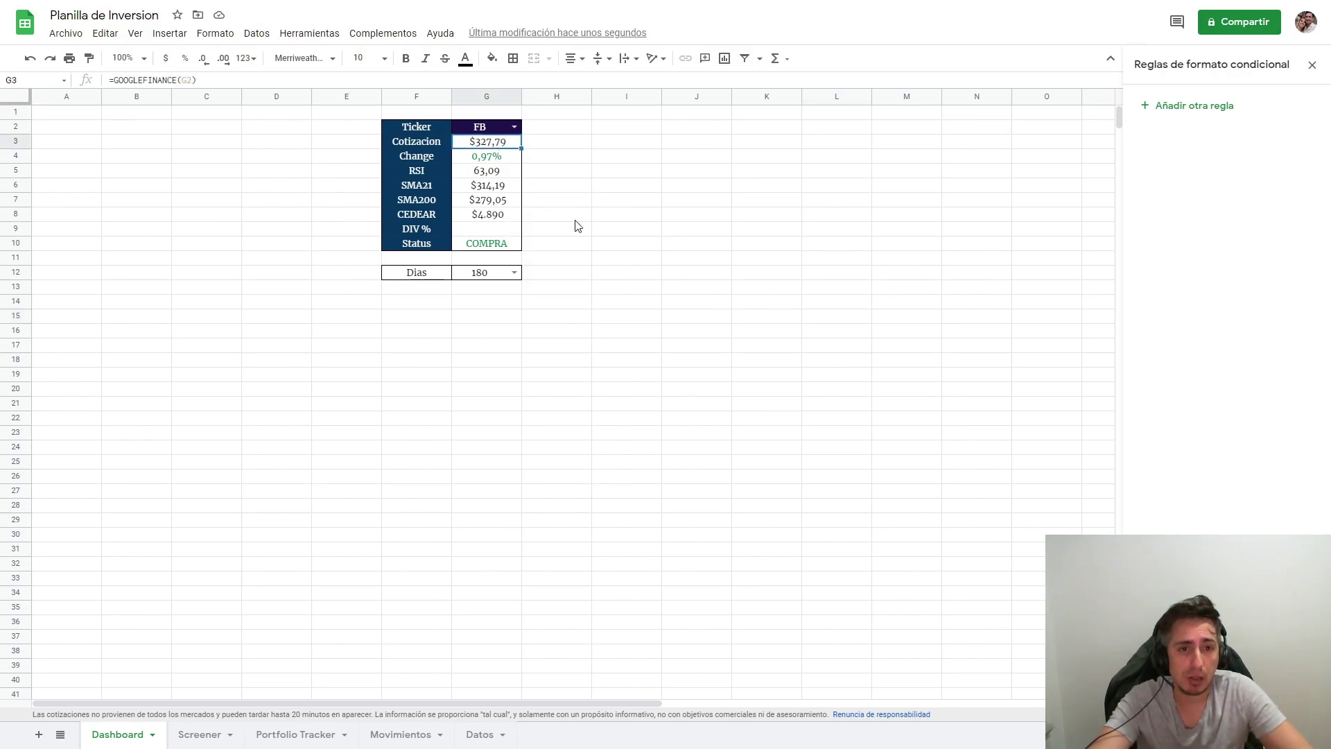
Copy the dividend IMPORTXML formula from Screener O5 into Dashboard cell G9.
left_click(509, 220)
left_click(477, 232)
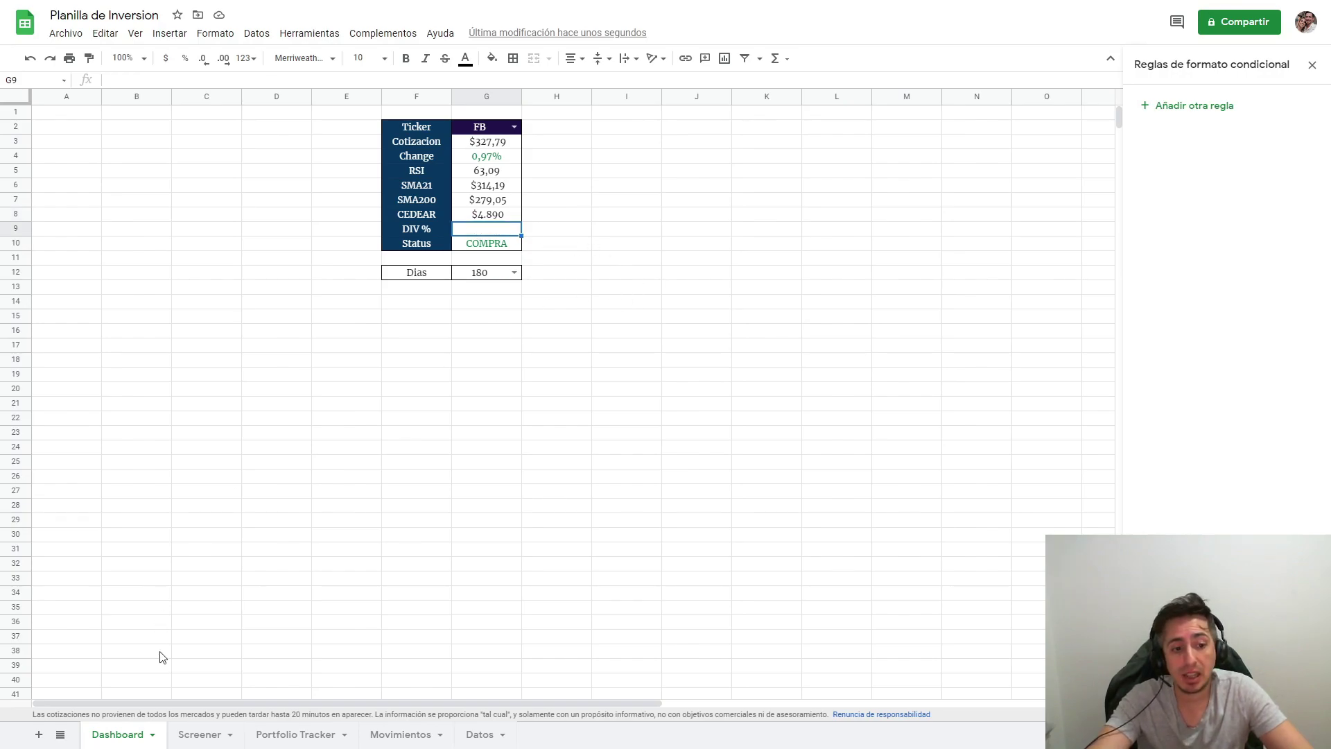
key("ctrl+shift+Page_Down")
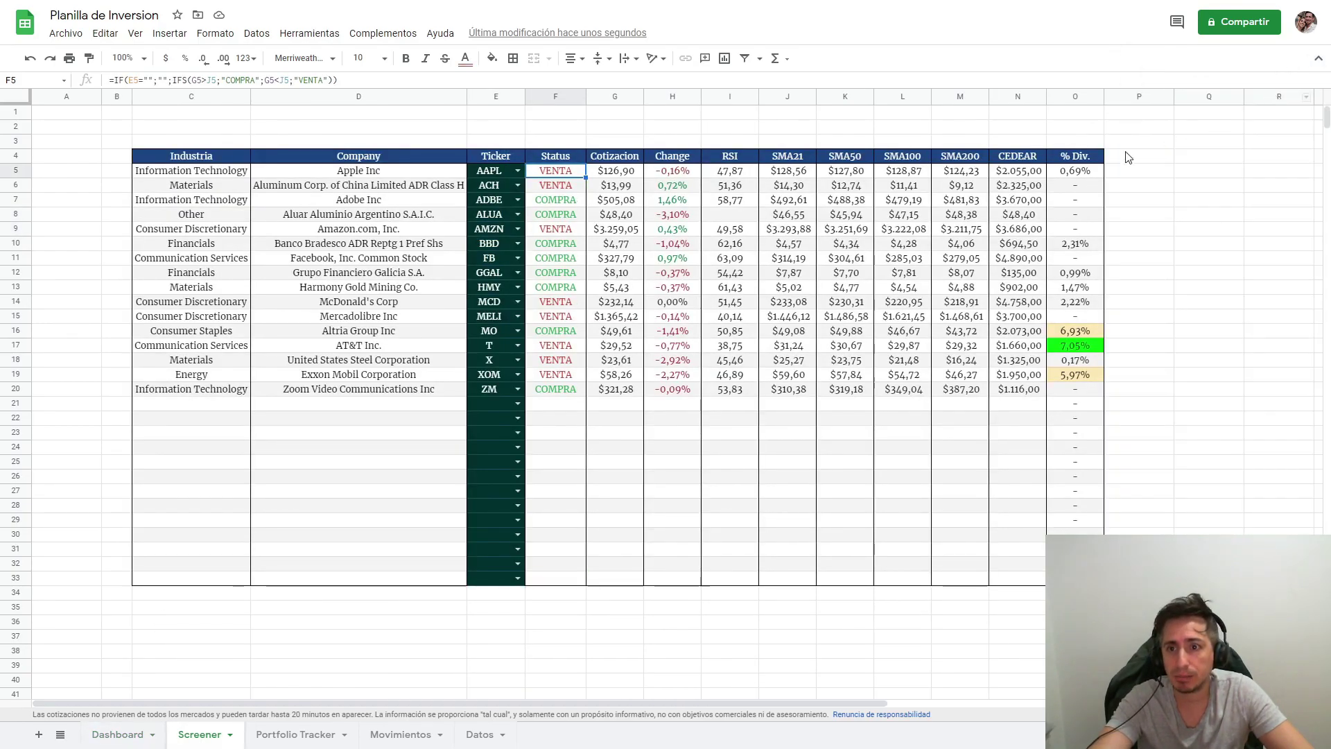
left_click(1078, 173)
left_click_drag(853, 79, 52, 75)
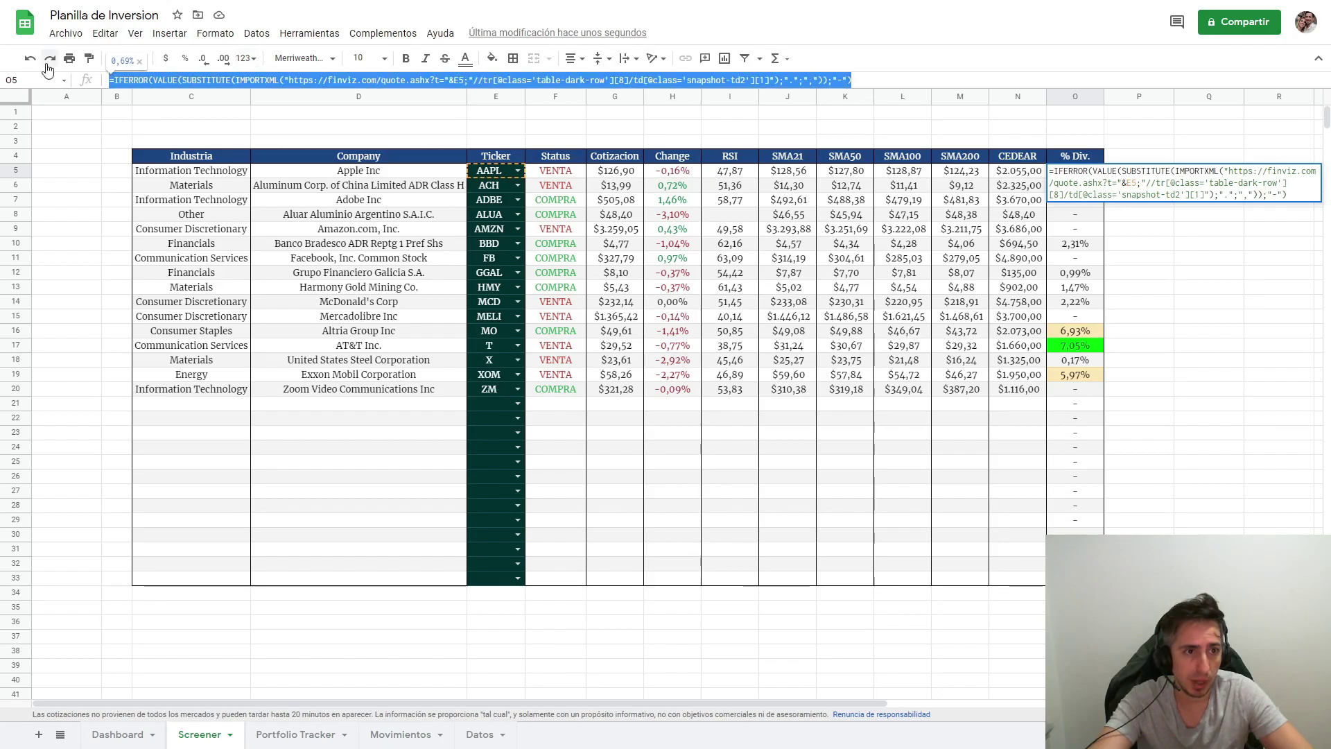
left_click(128, 738)
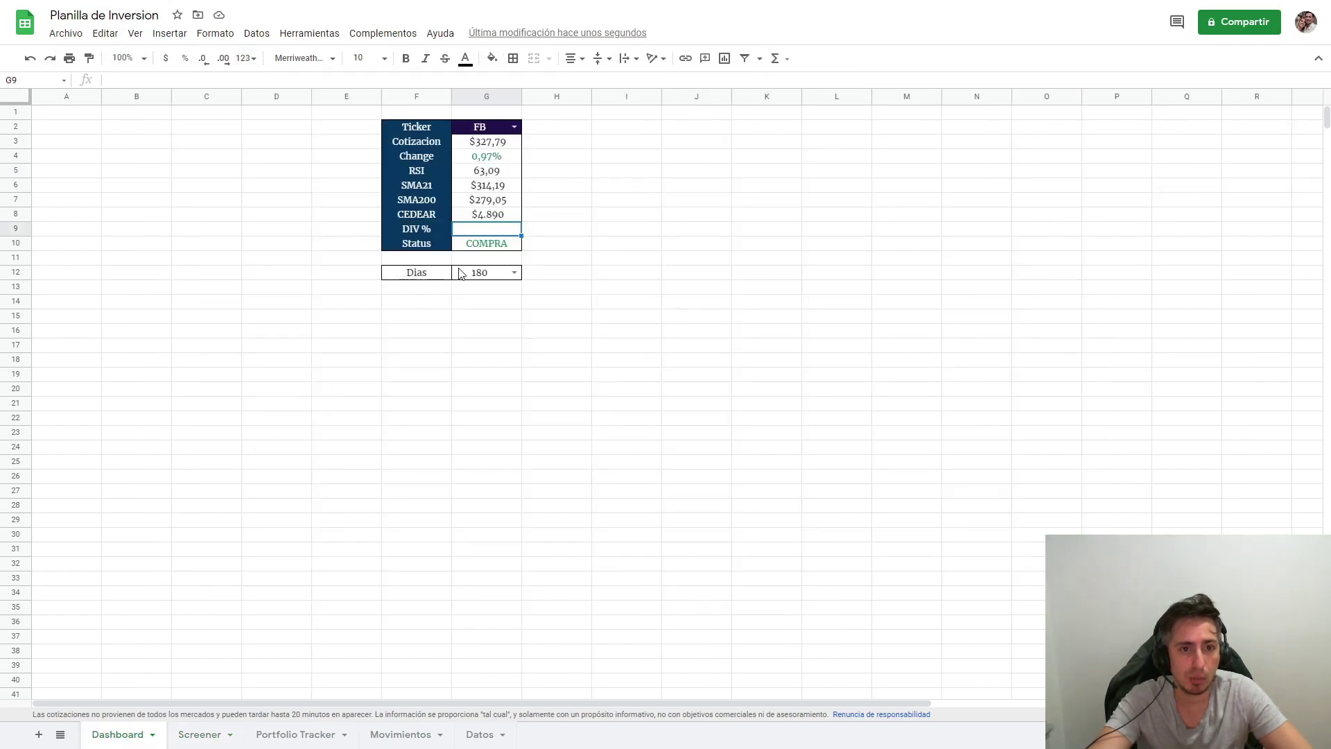
type("=IFERROR(VALUE(SUBSTITUTE(IMPORTXML(\"https://finviz.com/quote.ashx?t=\"&E5;\"//tr[@class='table-dark-row'][8]/td[@class='snapshot-td2'][1]\");\".\";\",\"));\"-\")")
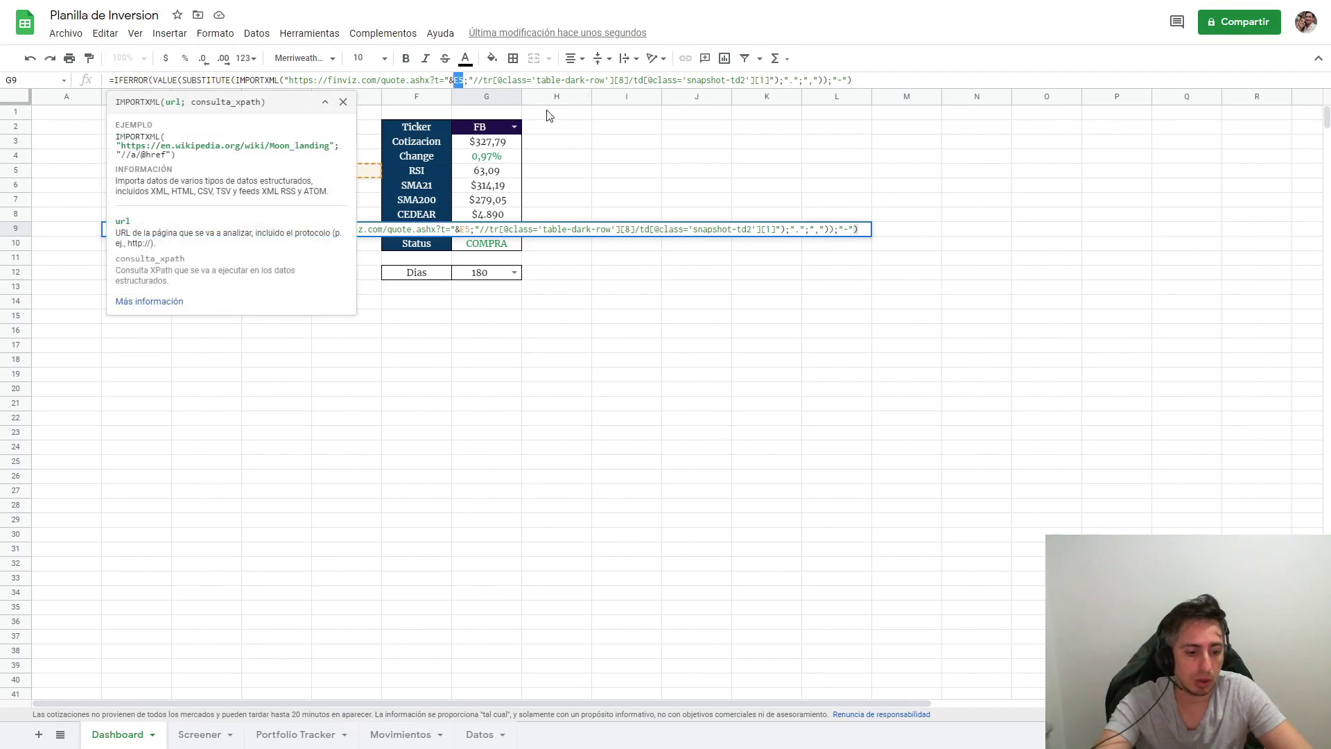
key("Return")
Edit the G9 formula so it references the ticker in G2 instead of E5.
key("Up")
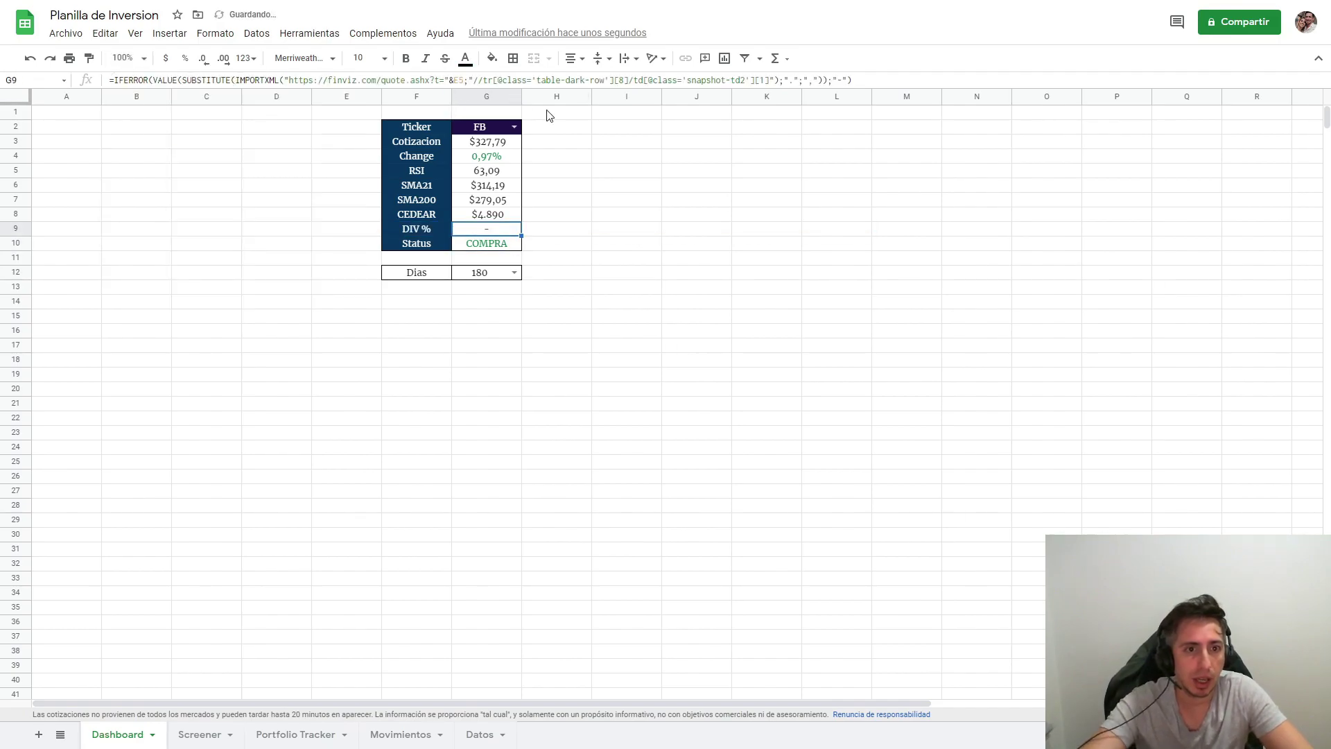
type("G2")
left_click(456, 80)
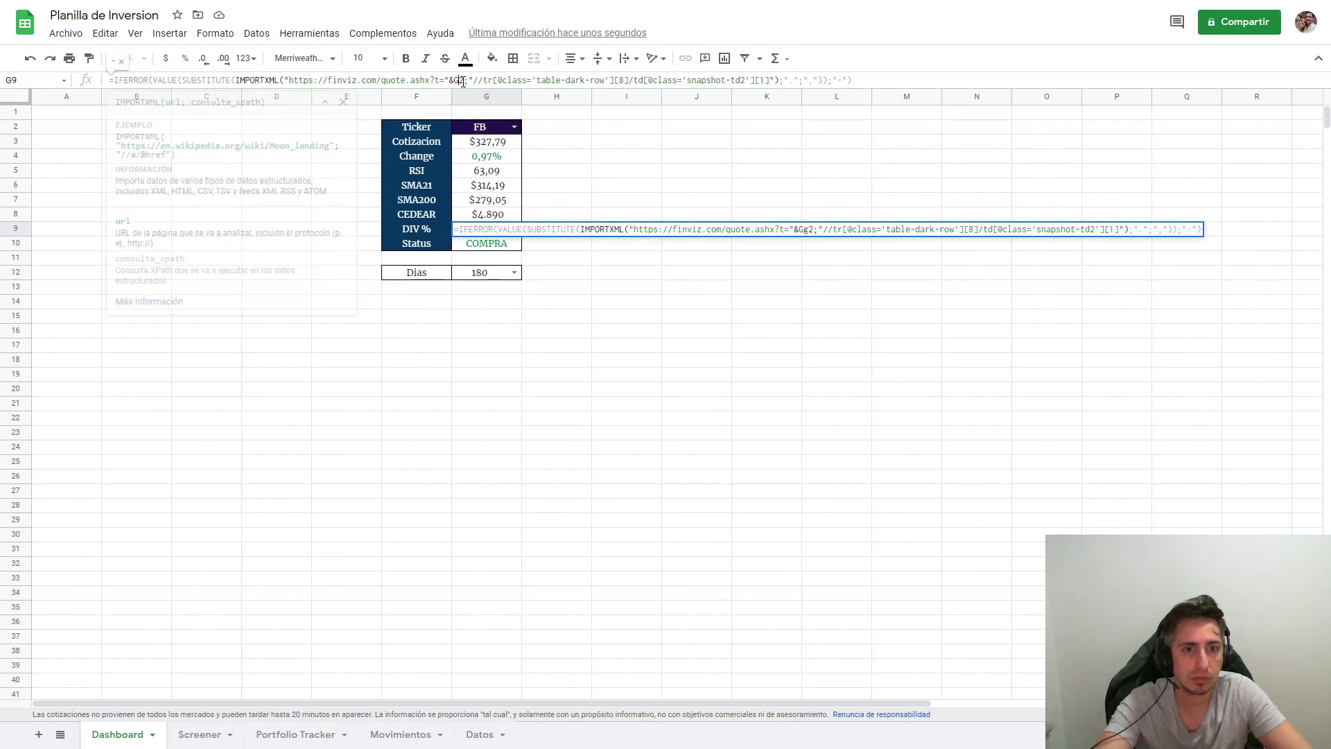
key("Return")
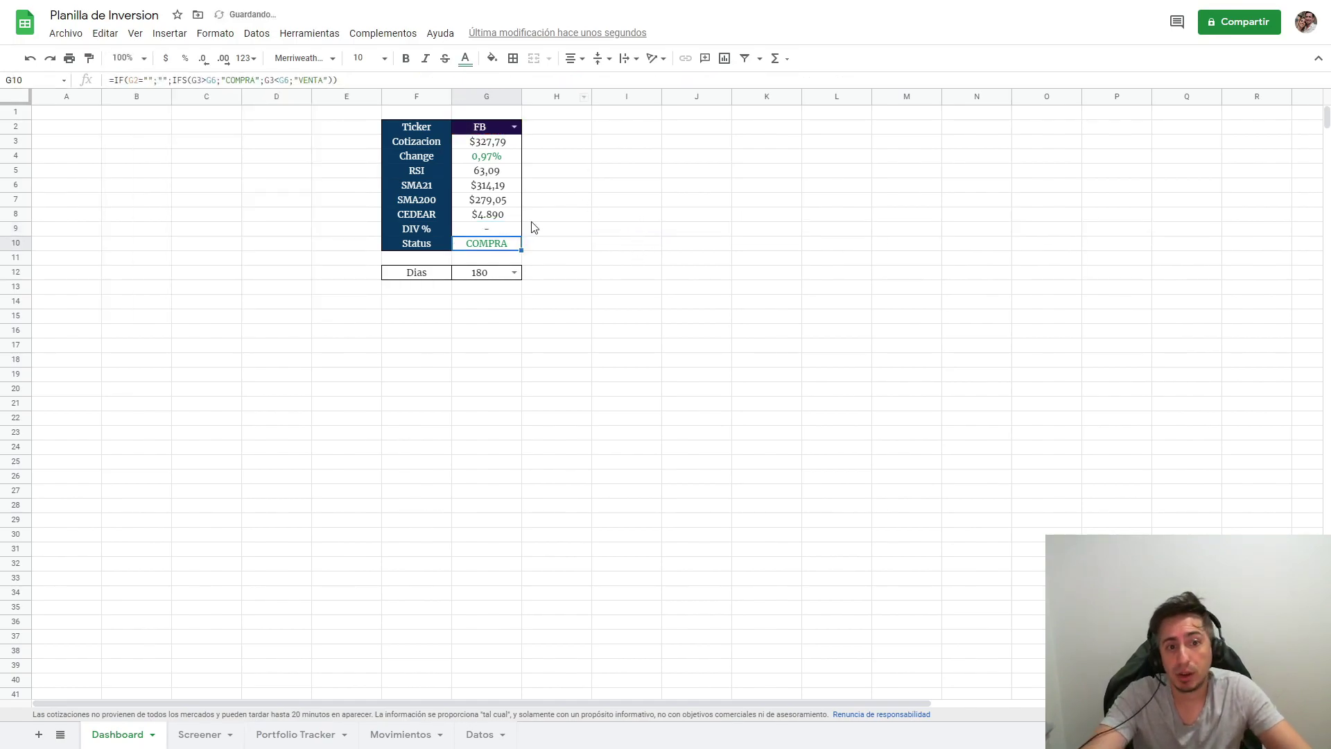
left_click(513, 126)
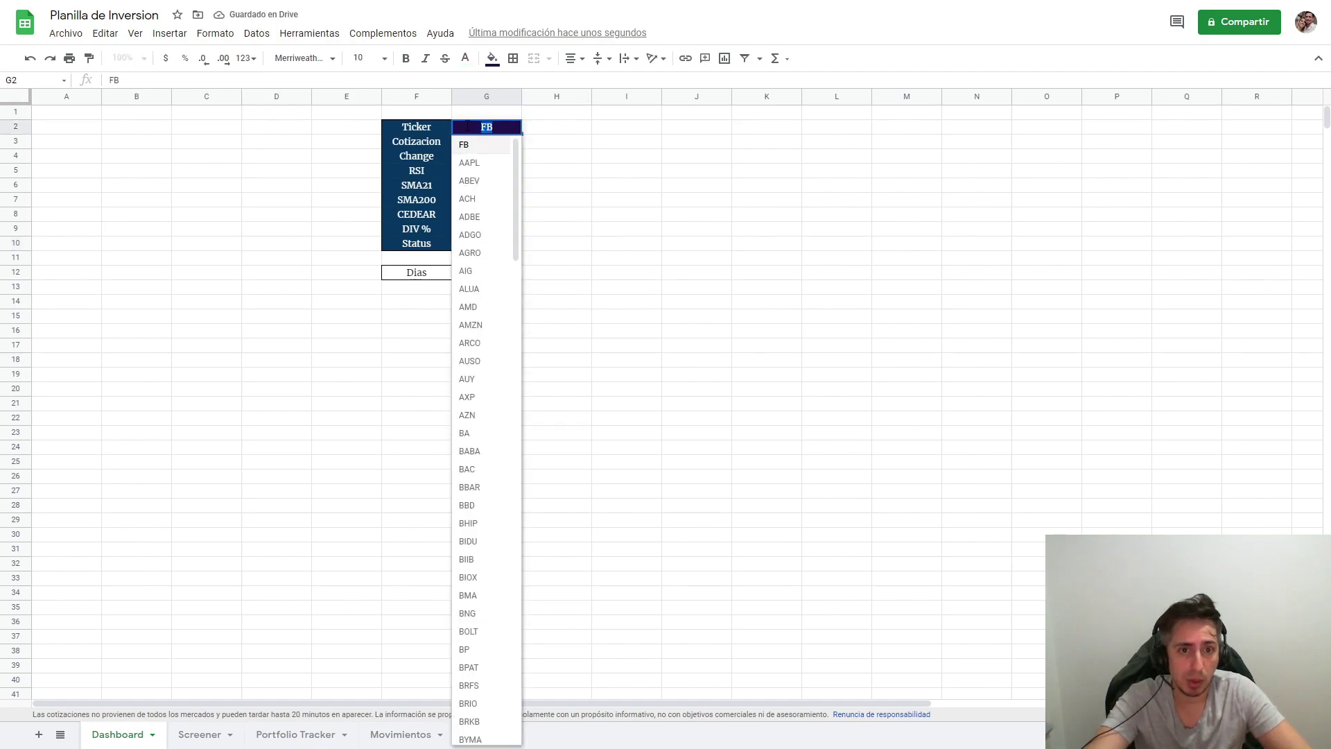
Set the ticker to MO and format G9's dividend yield as a percentage (6,93%).
type("MO")
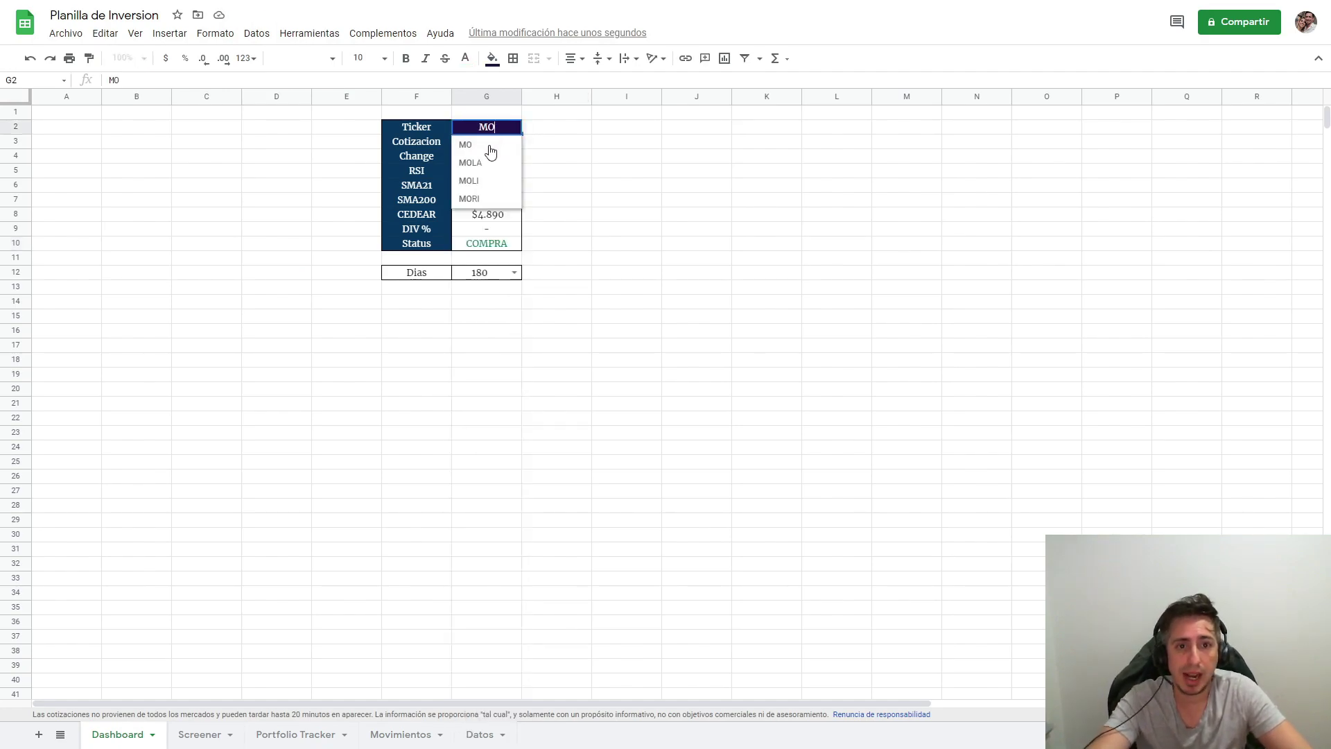
left_click(495, 144)
left_click(493, 233)
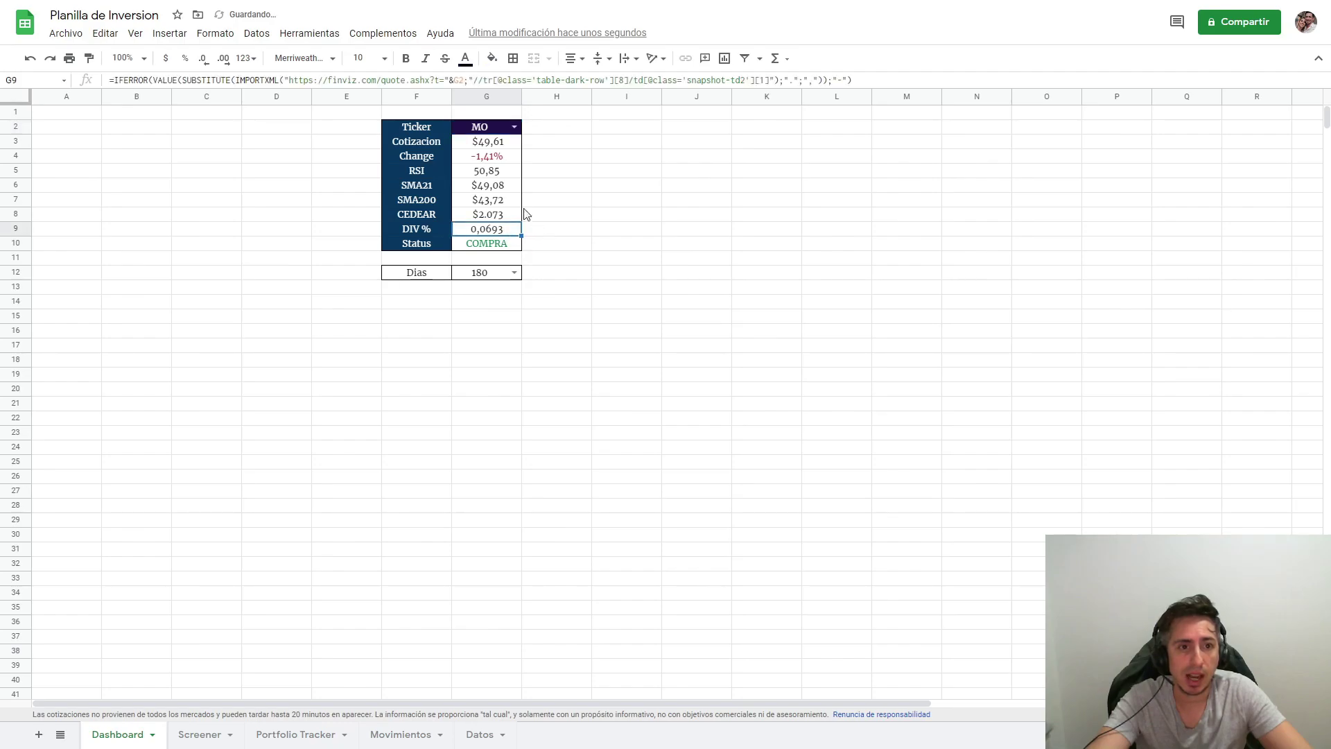
left_click(215, 33)
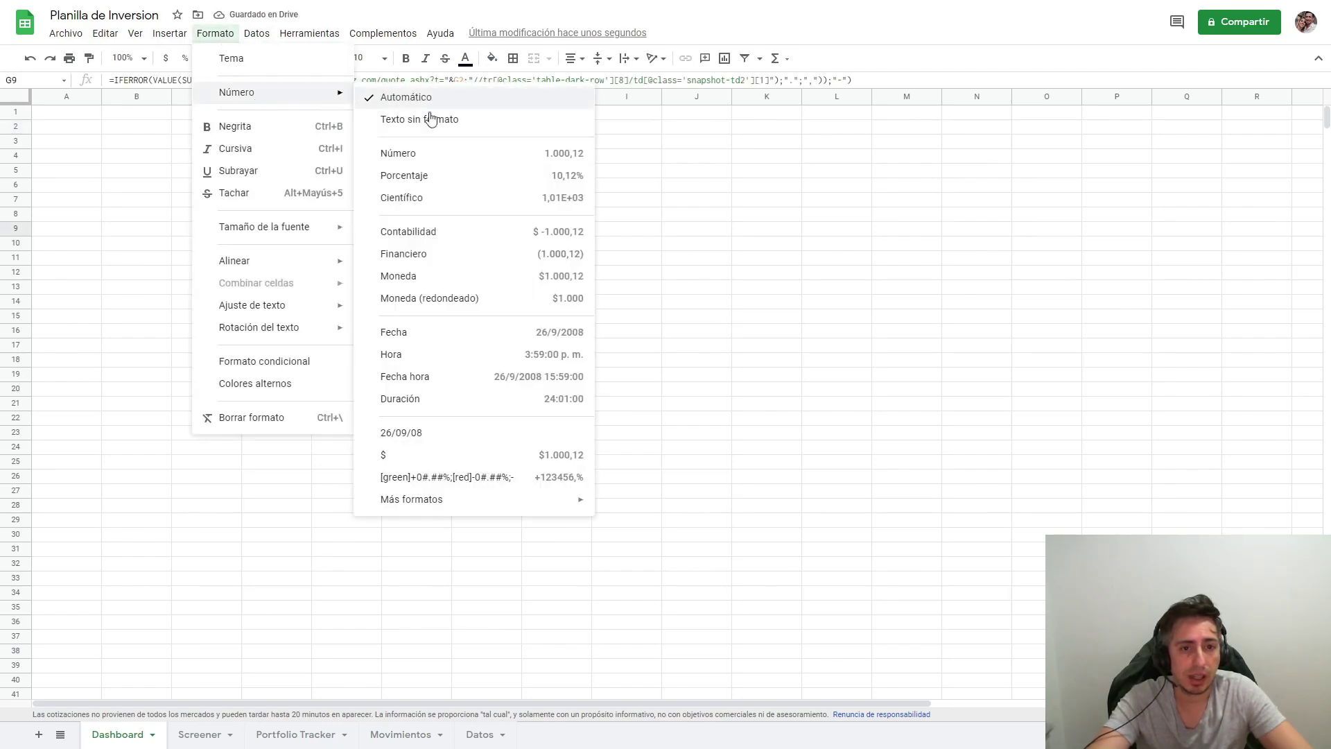
mouse_move(270, 92)
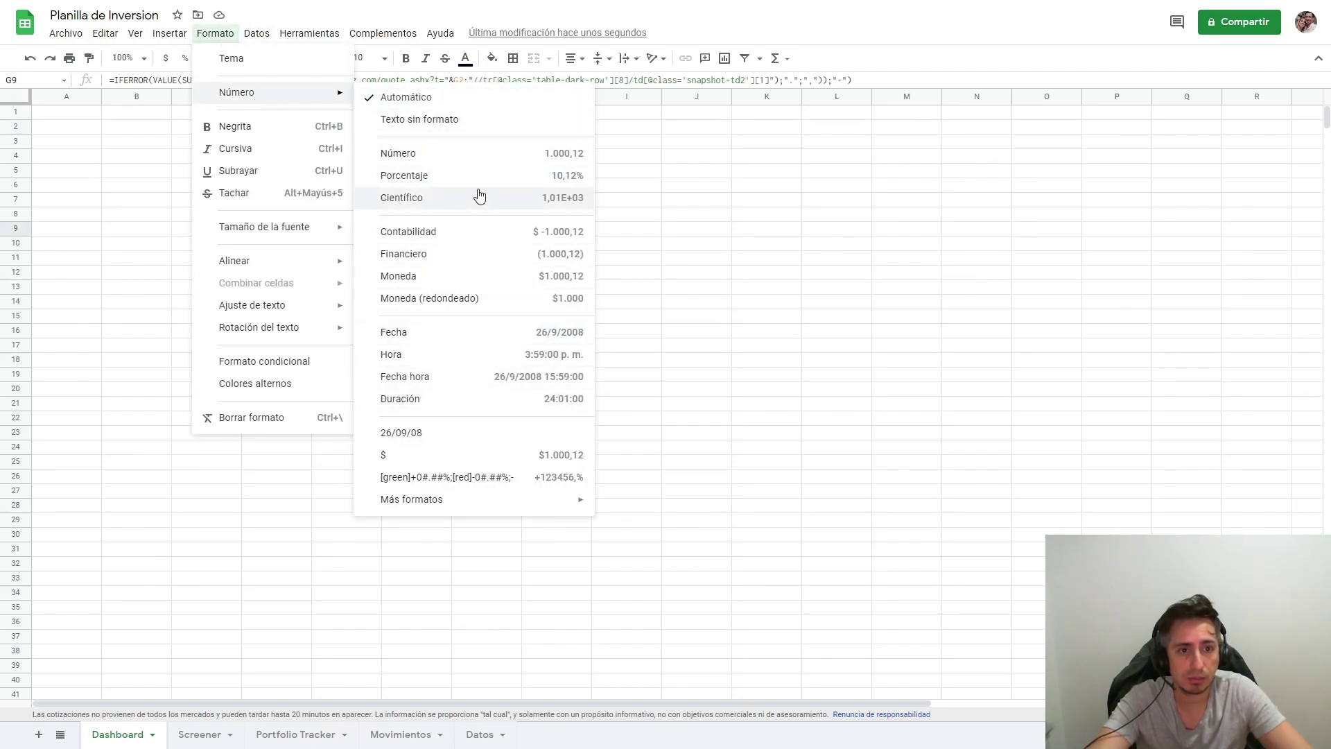
left_click(478, 175)
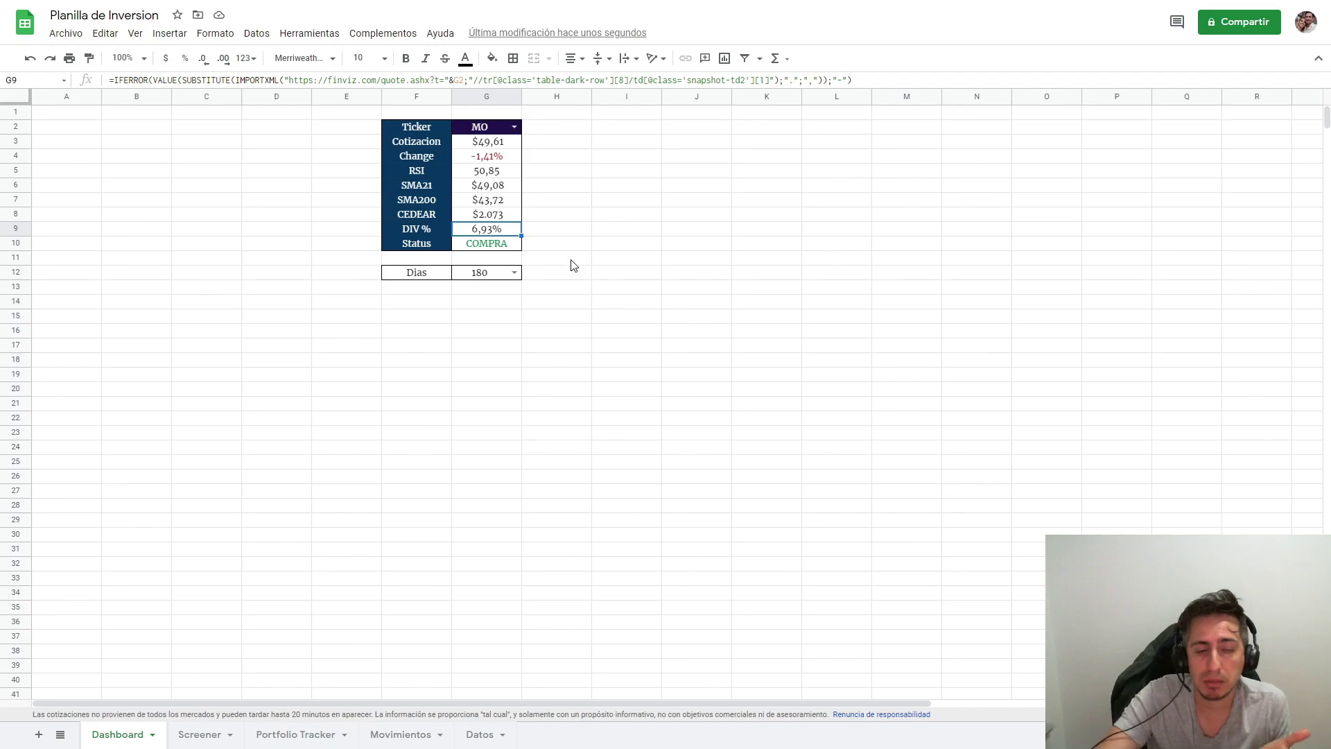
Add a G9 rule highlighting DIV % between 3 and 5% in yellow.
right_click(495, 231)
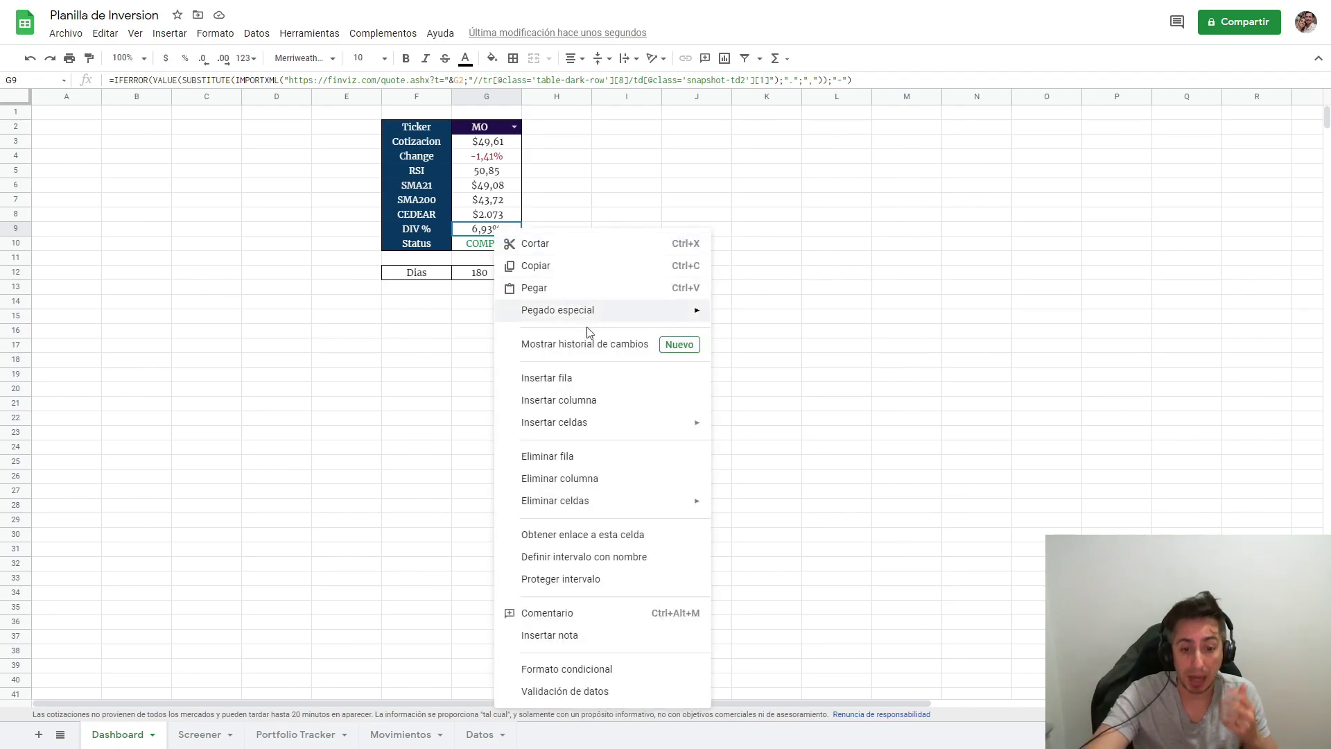
left_click(628, 669)
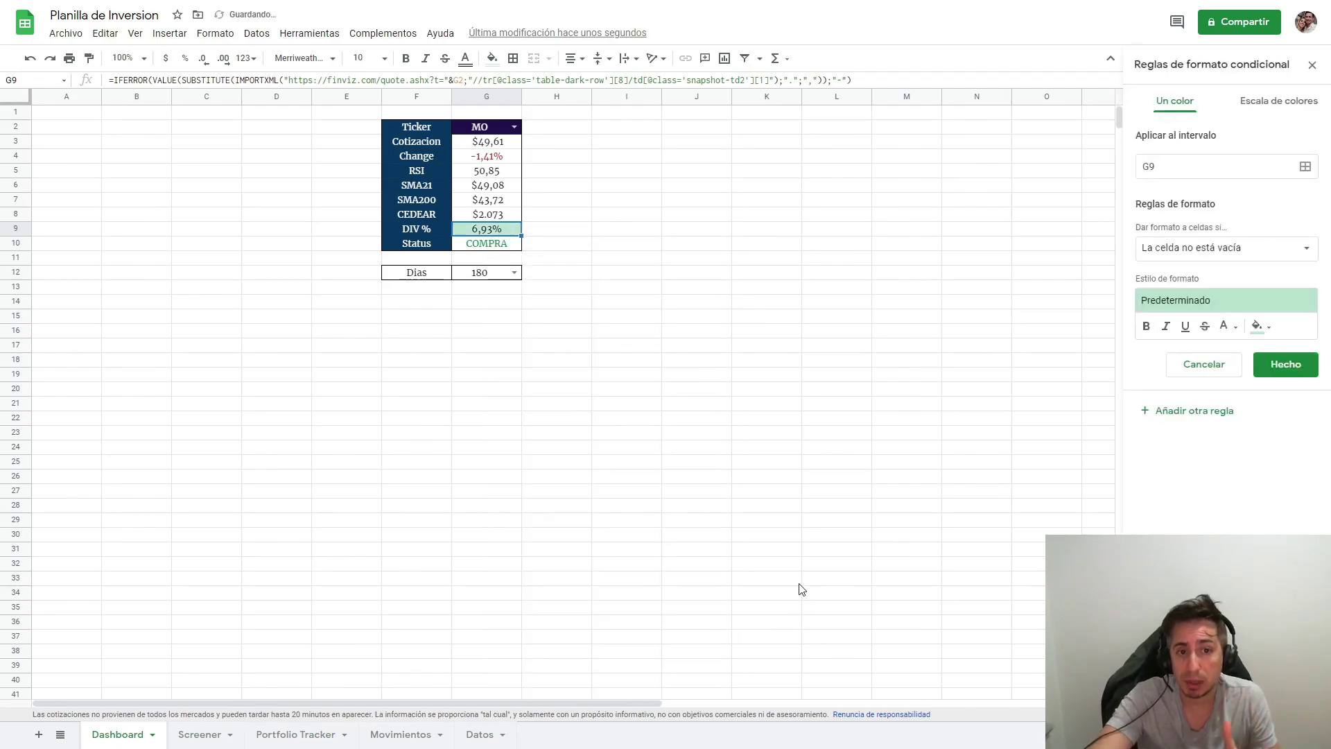
left_click(1257, 249)
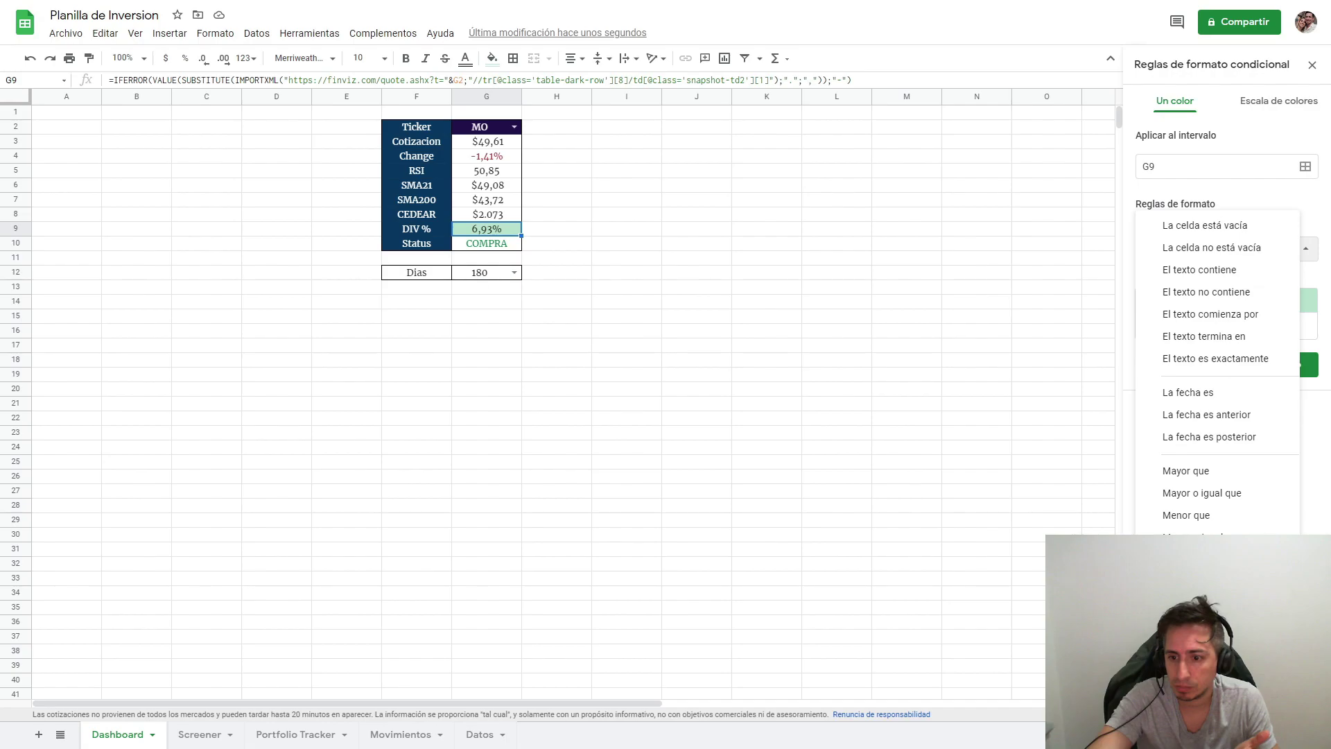
left_click(1193, 603)
left_click(1213, 287)
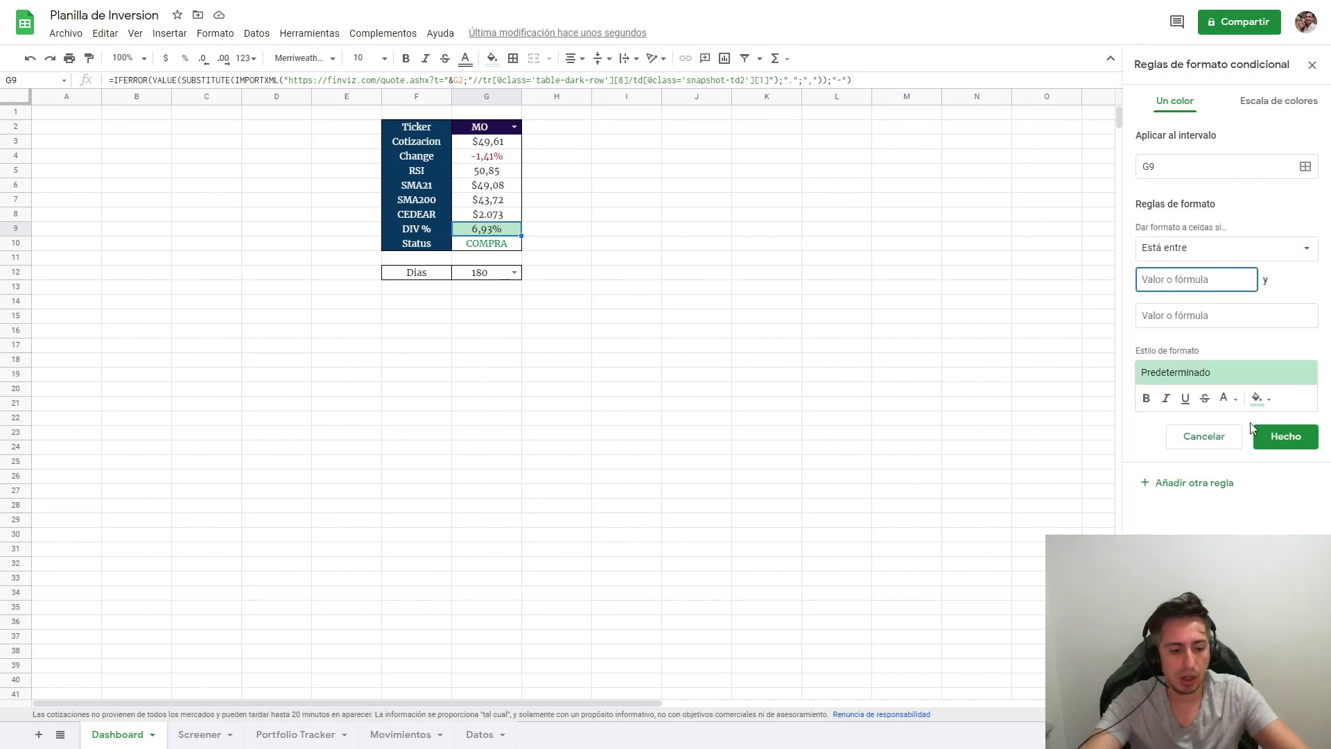
type("3")
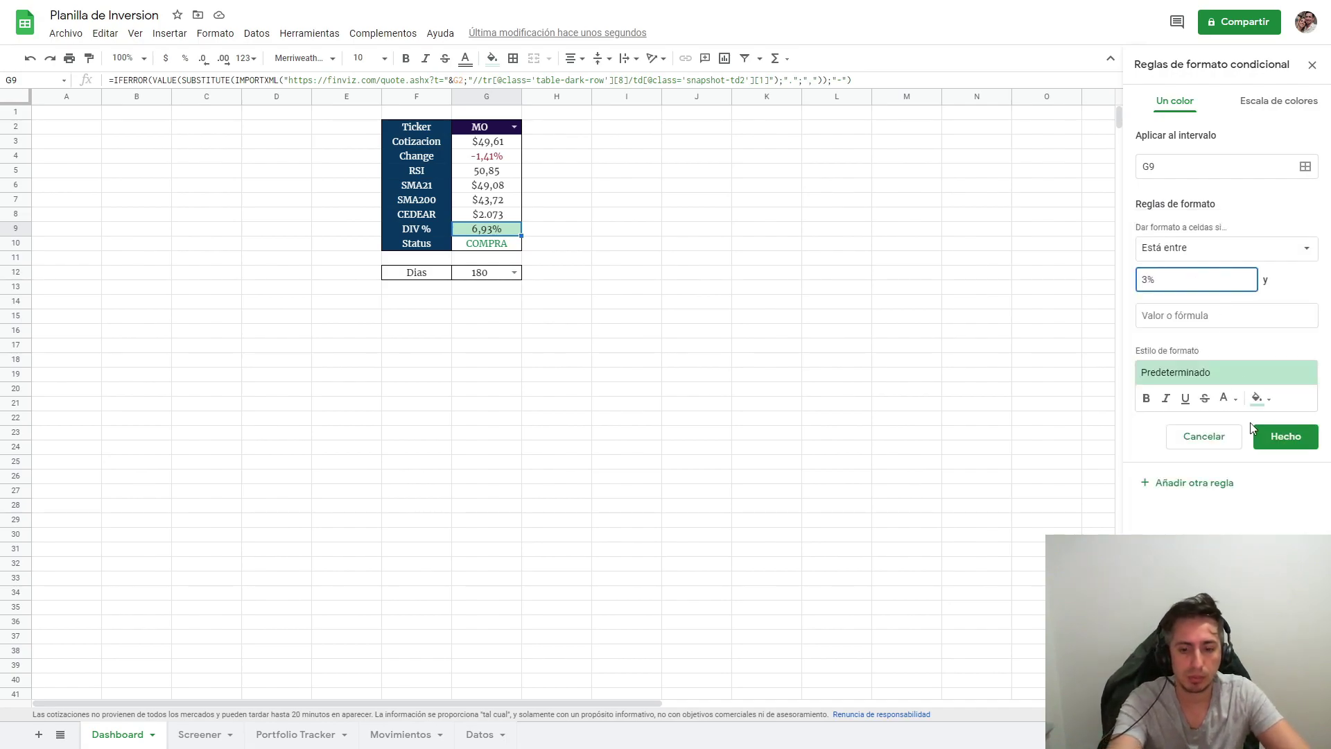
key("Tab")
type("=")
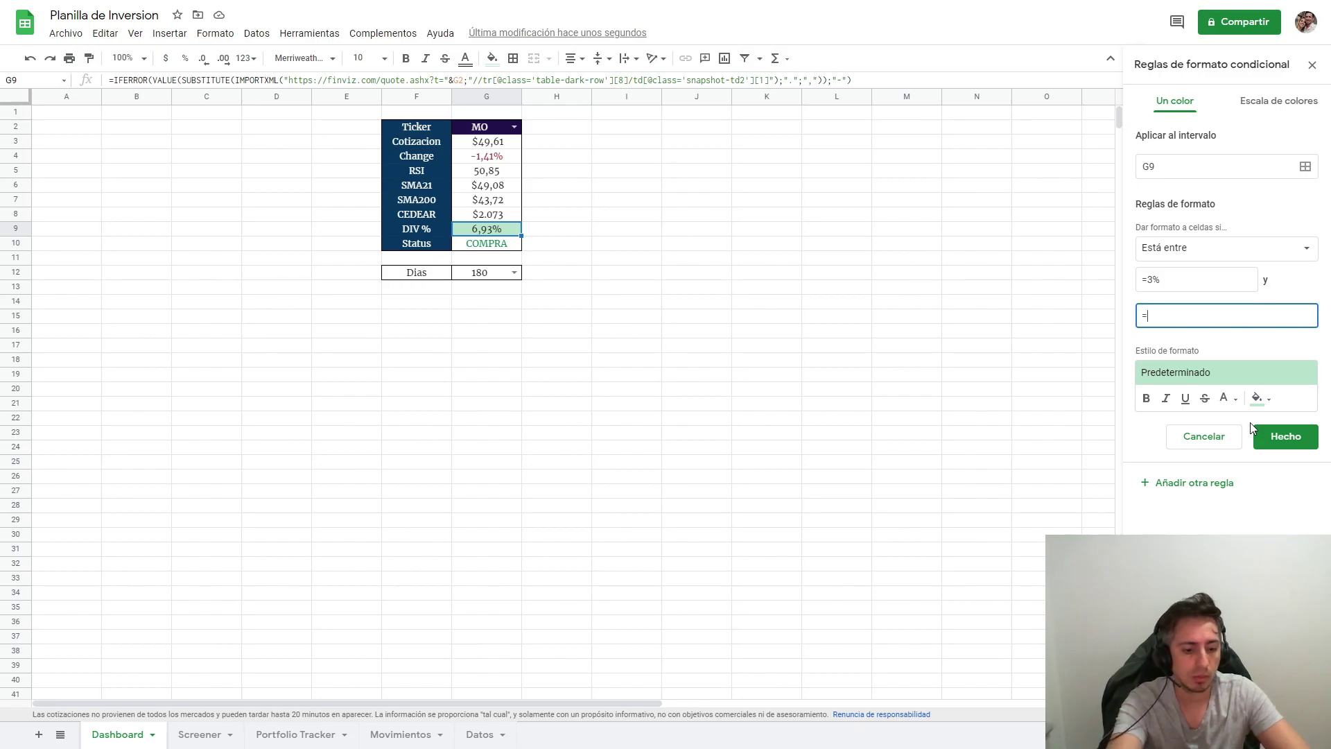
type("5%")
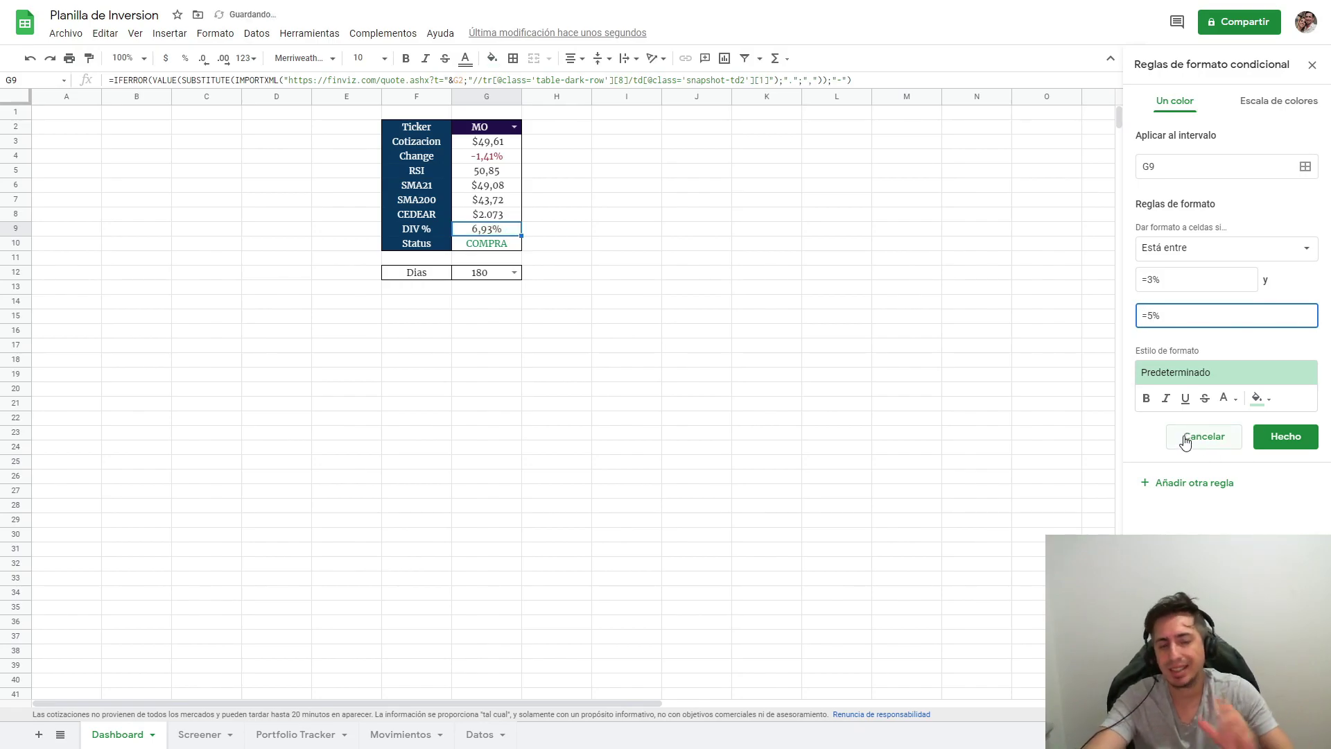
left_click(1226, 386)
left_click(1227, 414)
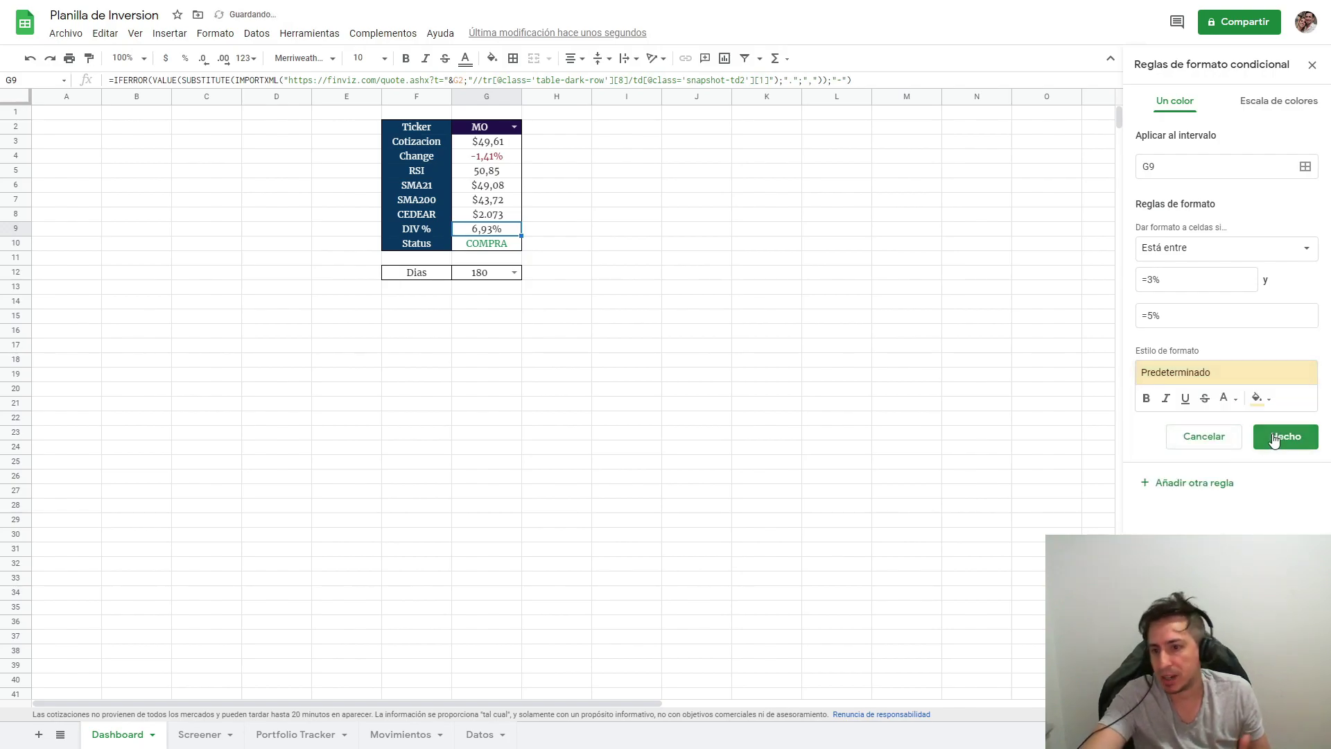
left_click(1203, 484)
Add a G9 rule giving DIV % greater than 7 a bright green fill.
left_click(1150, 279)
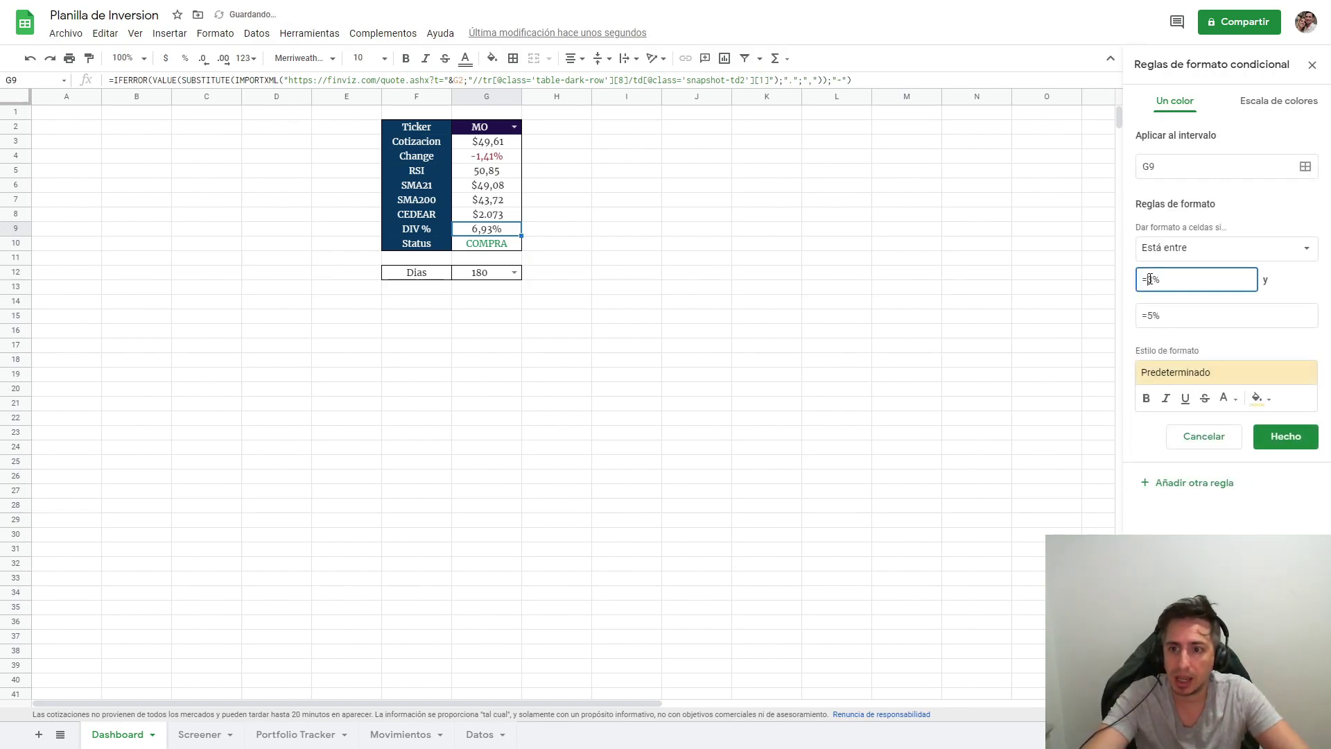
type("5")
double_click(1152, 316)
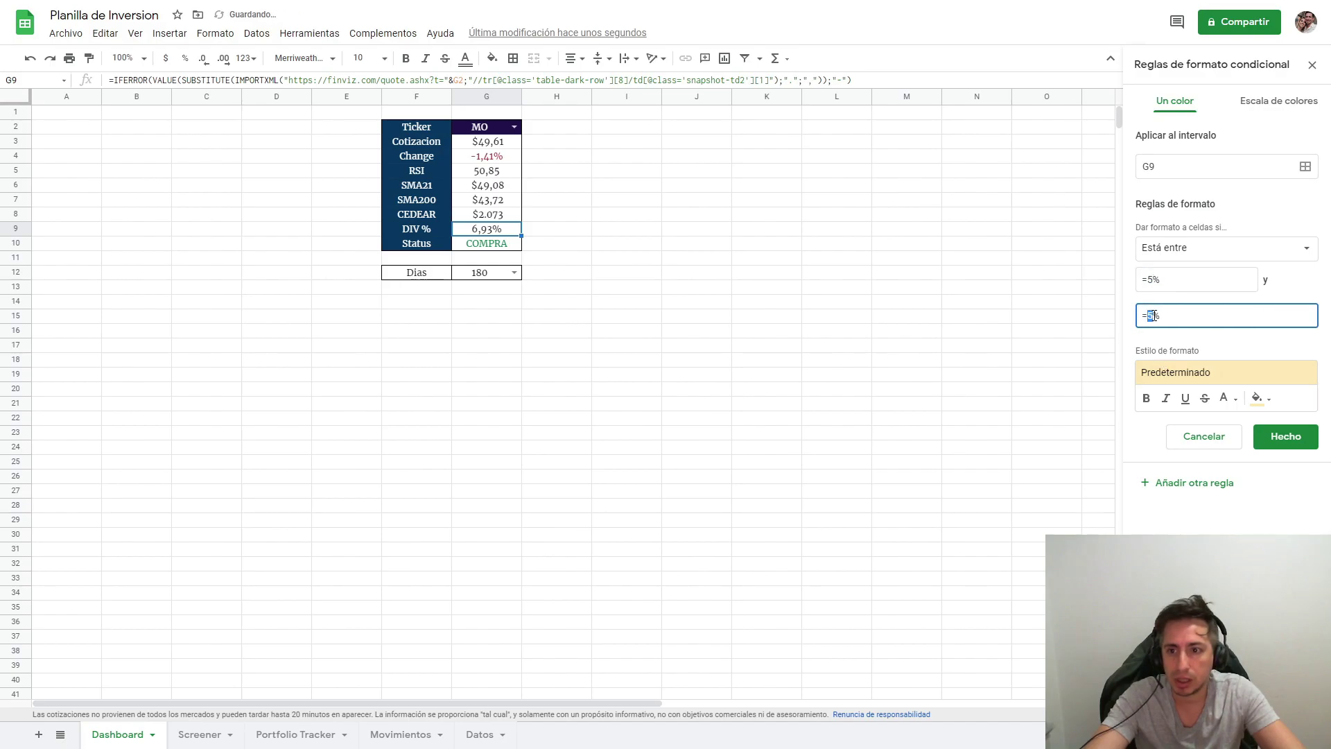
type("7")
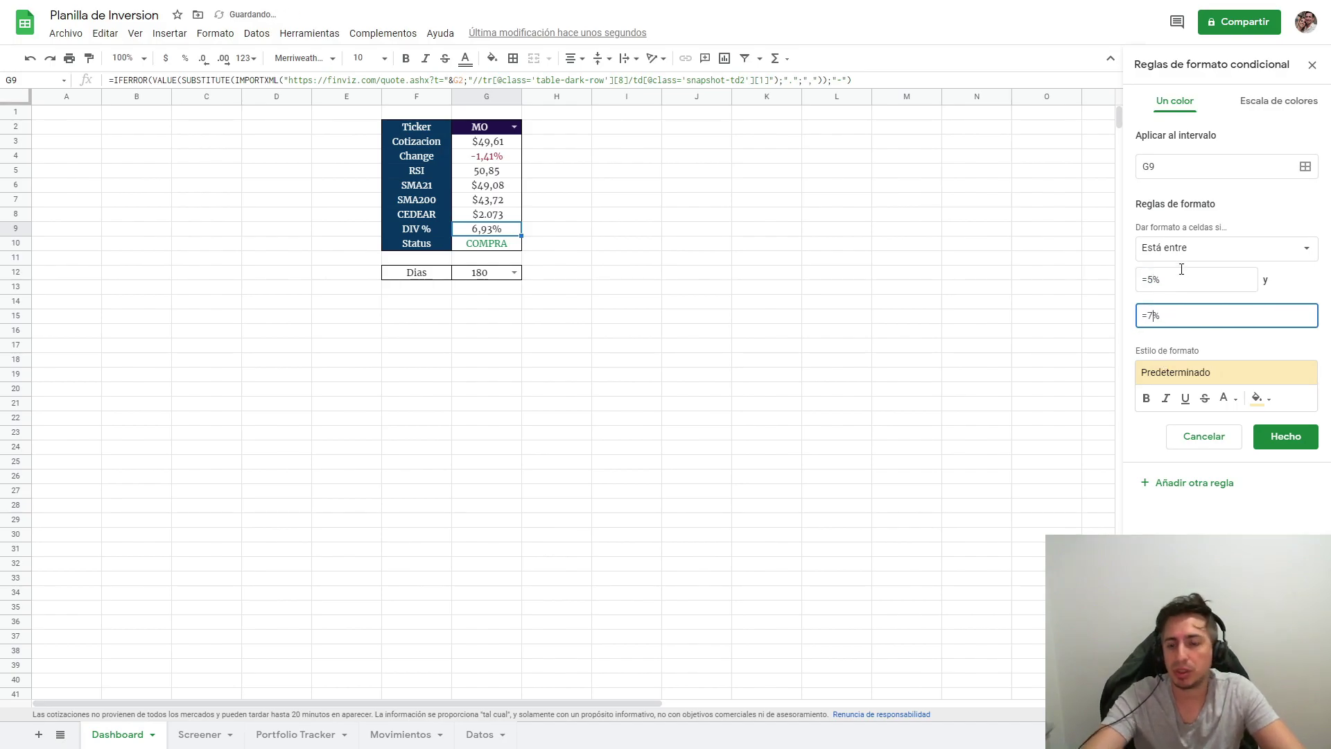
left_click(1219, 378)
left_click(1170, 411)
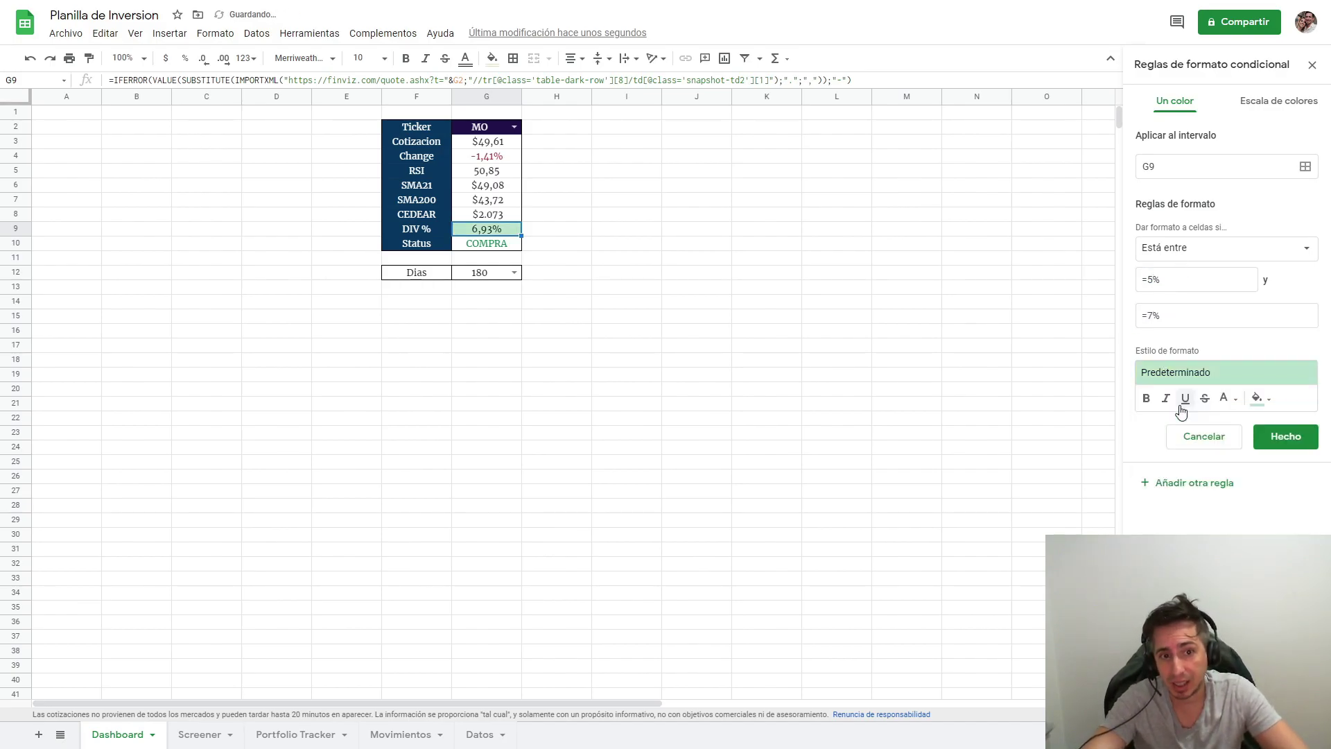
left_click(1305, 262)
left_click(1250, 263)
double_click(1152, 280)
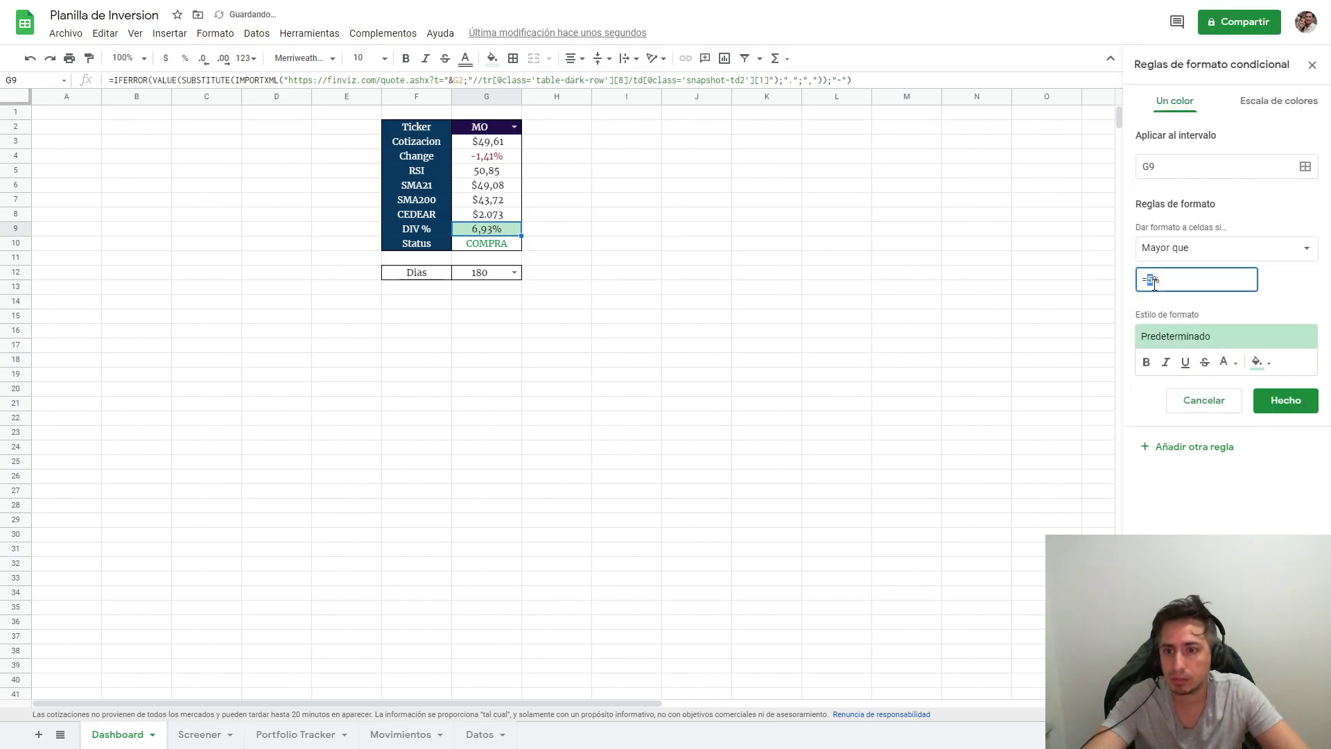
type("7")
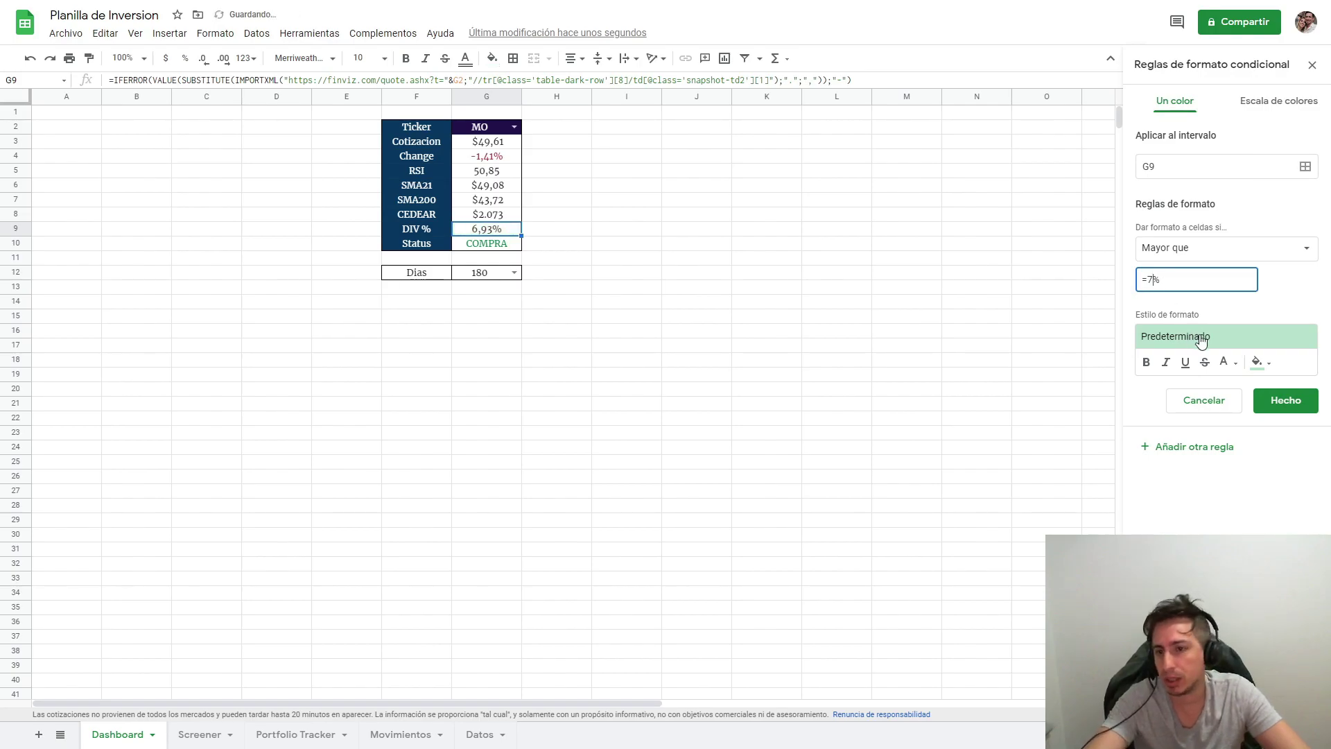
left_click(1257, 362)
left_click(1187, 437)
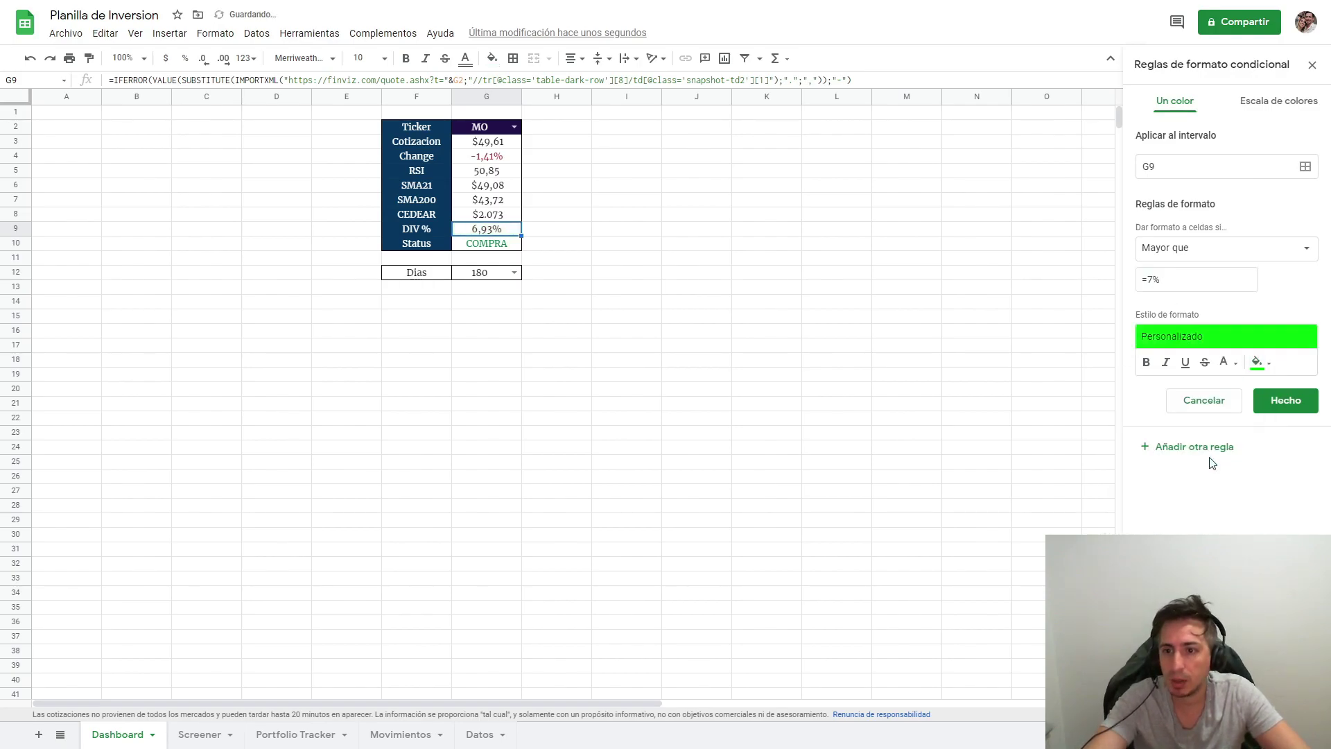
left_click(1288, 401)
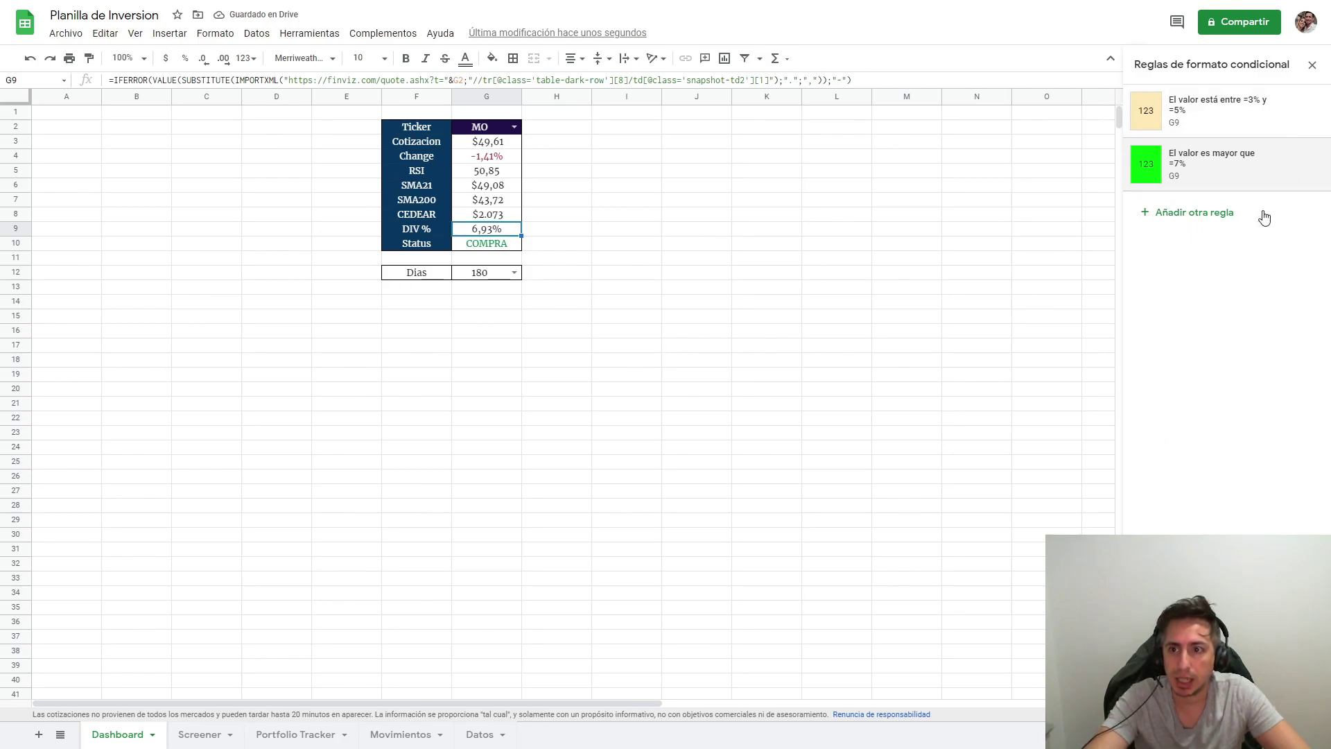
Add a green rule for DIV % between =5% and =7%, then close the rules panel.
left_click(1213, 213)
left_click(1228, 248)
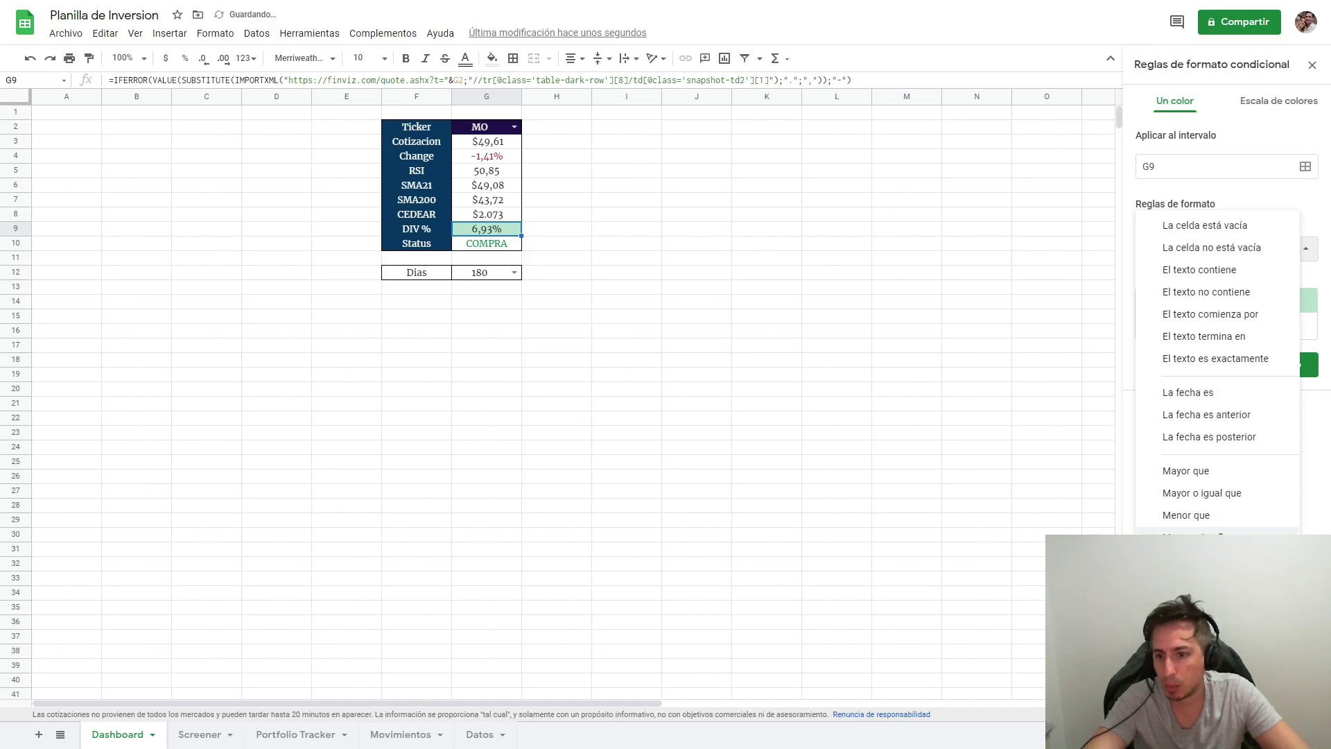
left_click(1193, 603)
left_click(1213, 283)
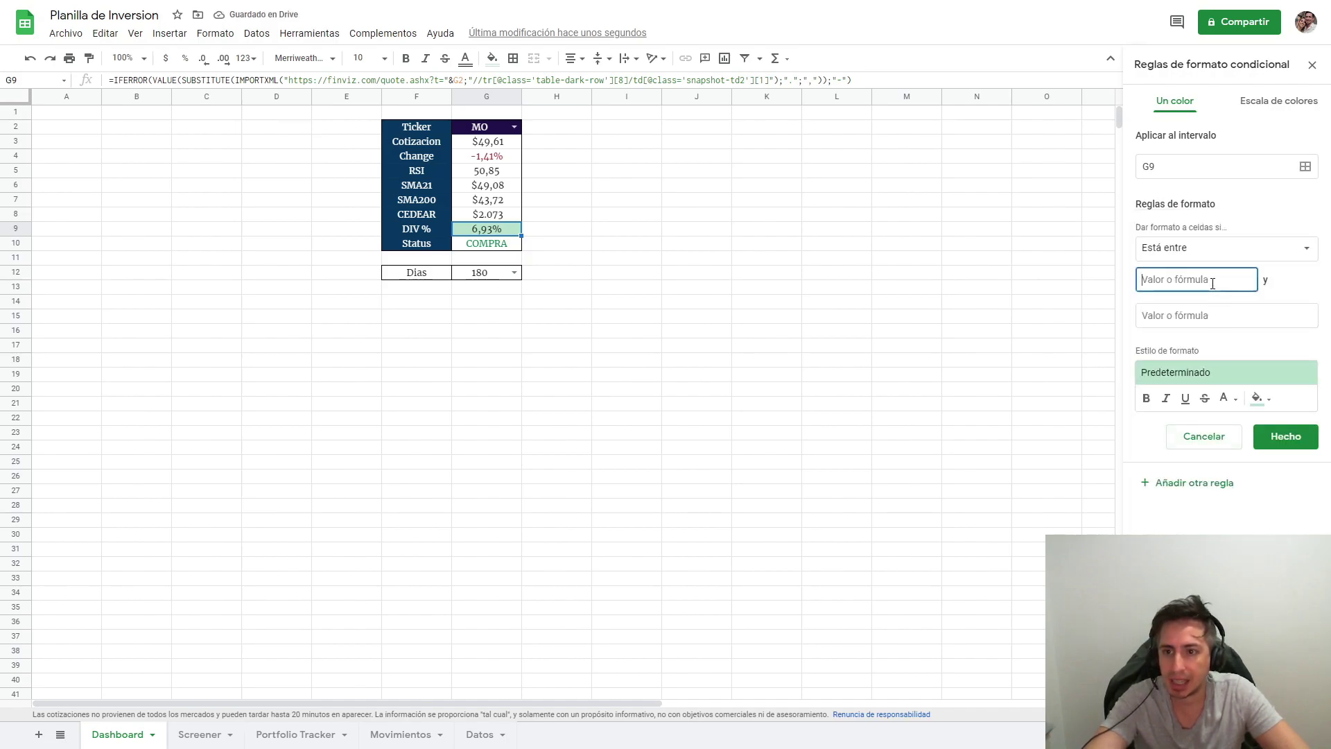
type("=5")
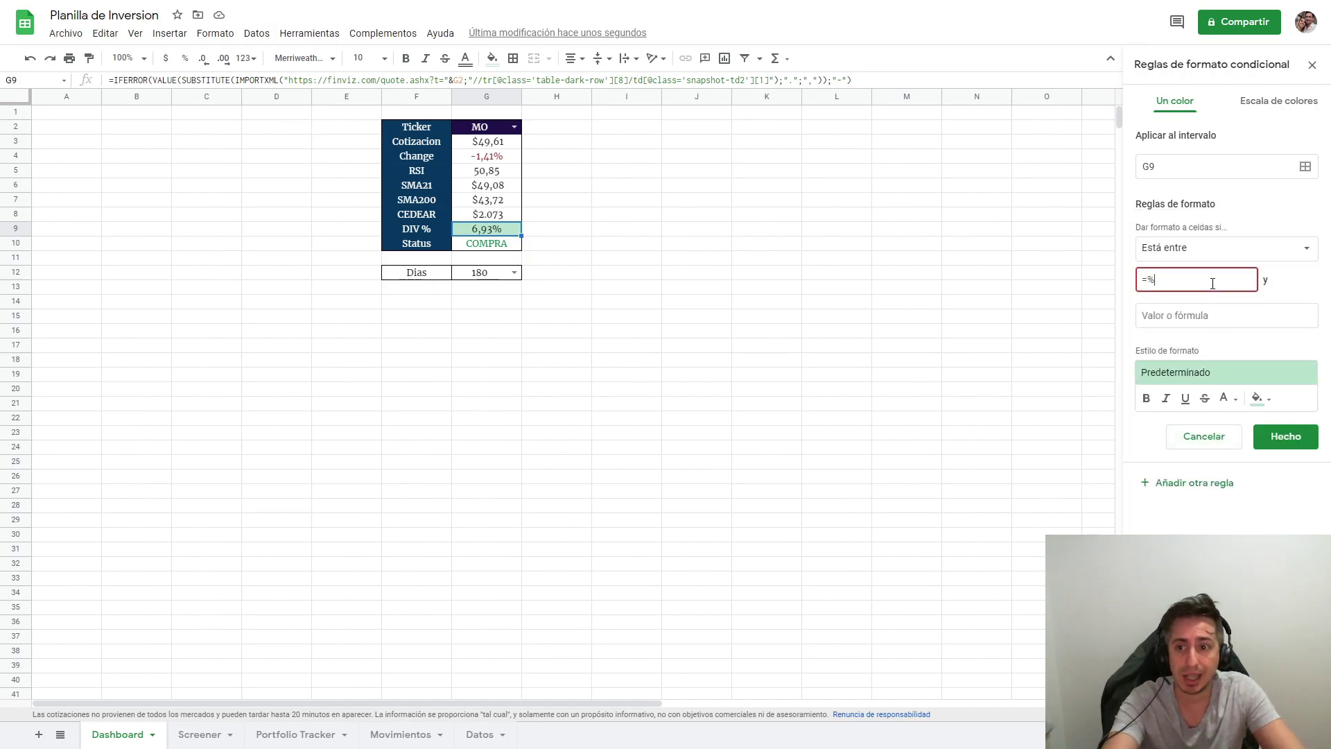
type("%")
key("Tab")
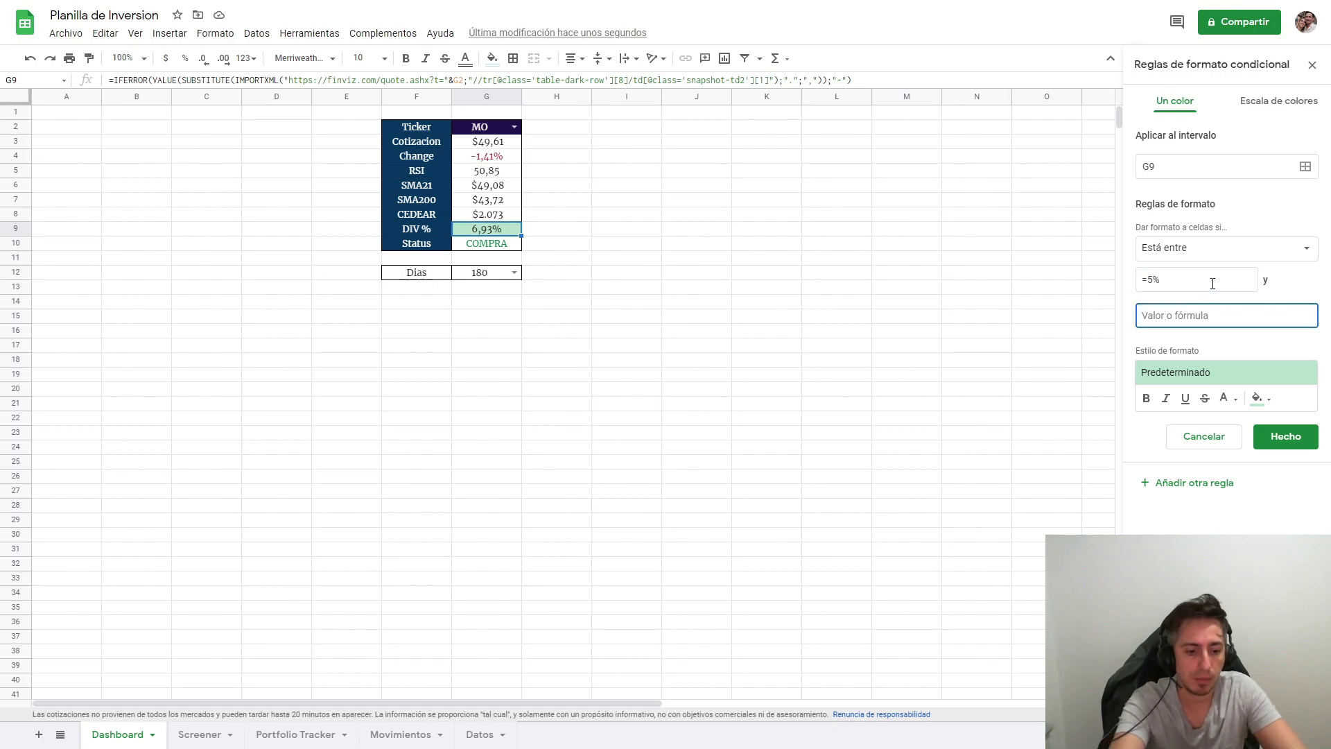
type("=7%")
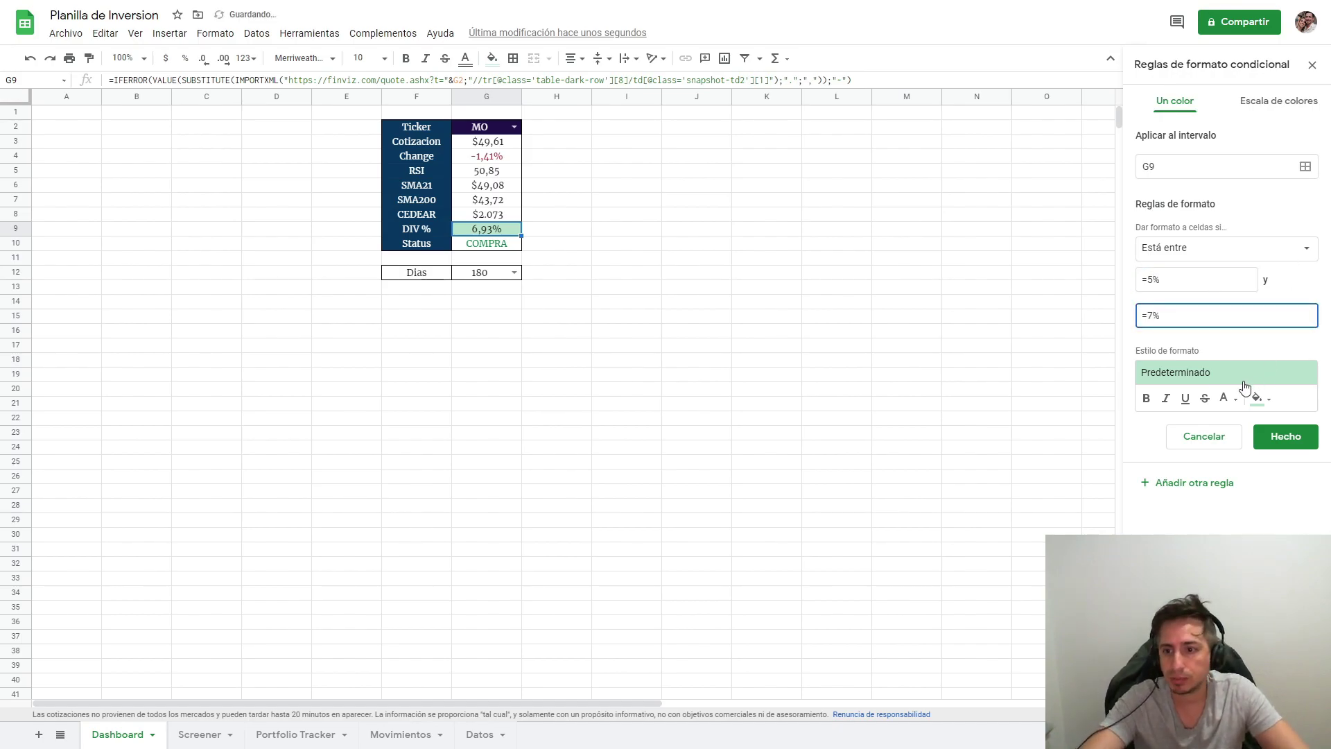
left_click(1272, 437)
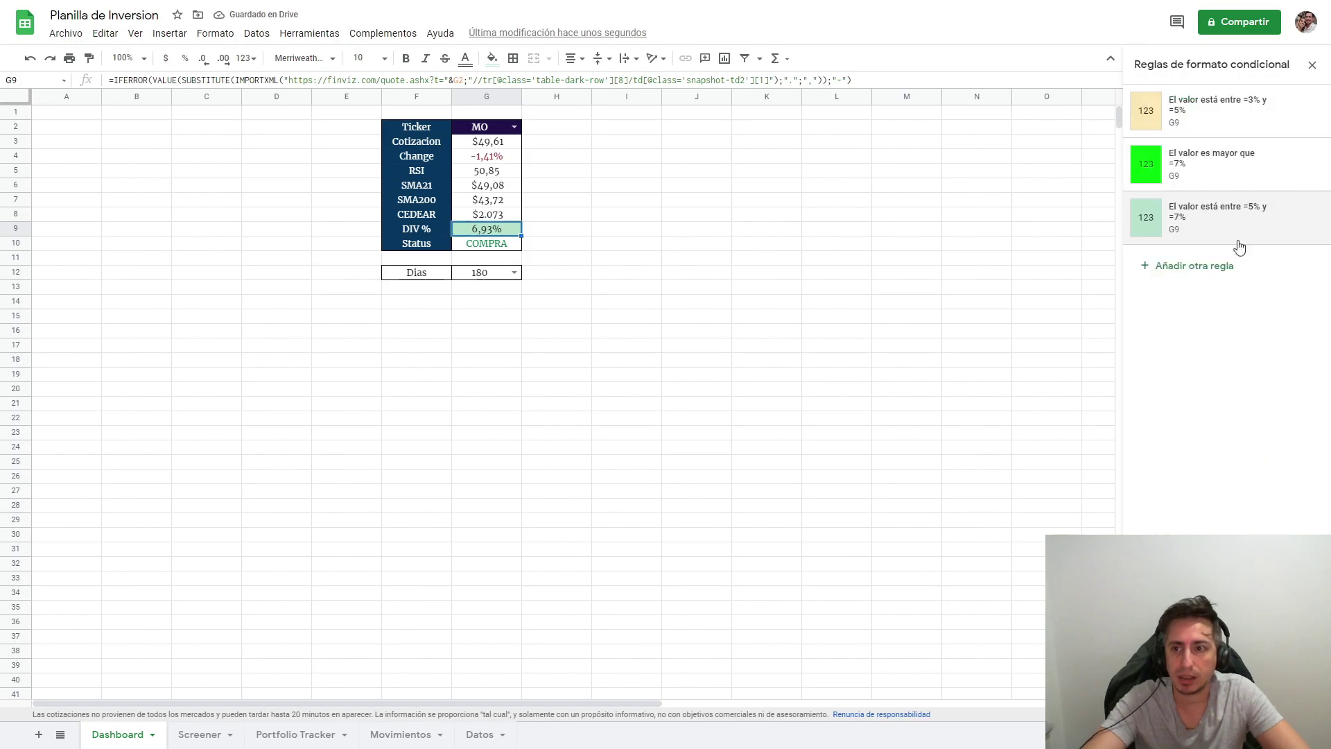
left_click(1312, 65)
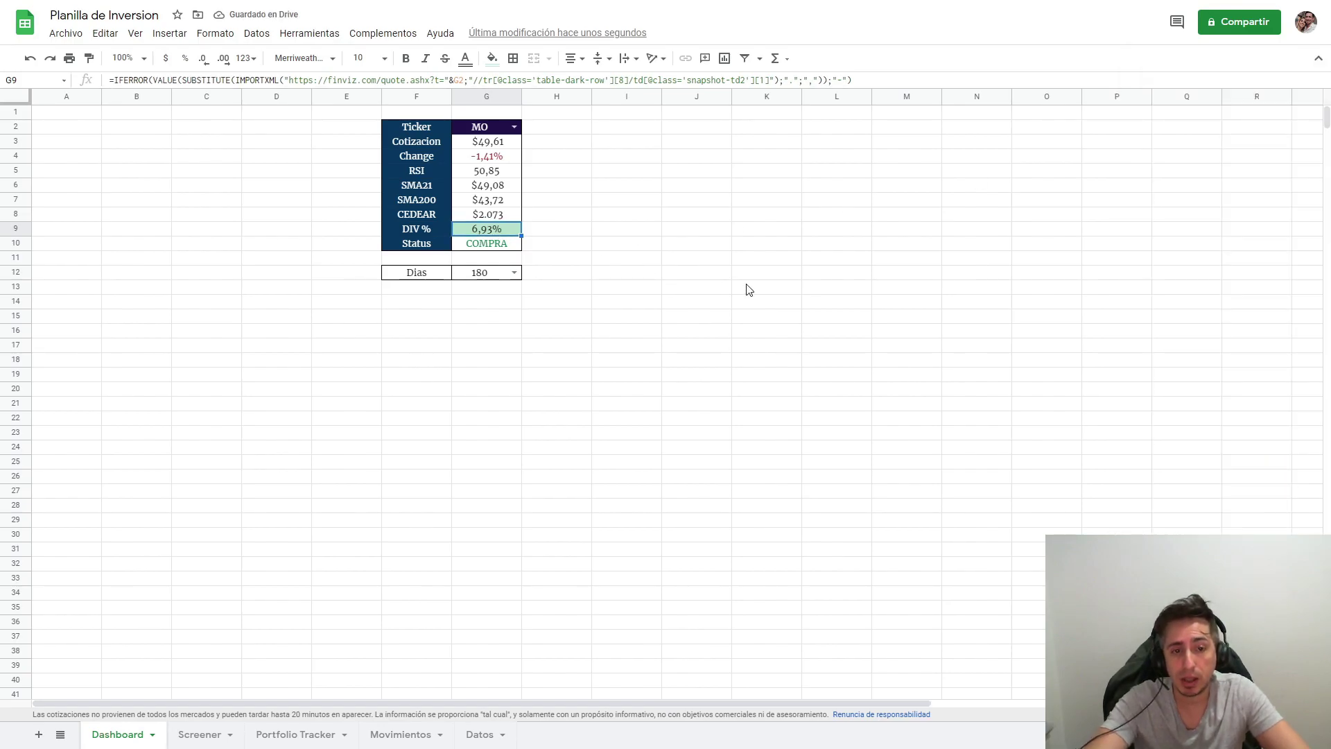
Test the DIV % colours with values 2%, 4%, 6% and 9%, then undo them.
type("2%")
key("Return")
key("Up")
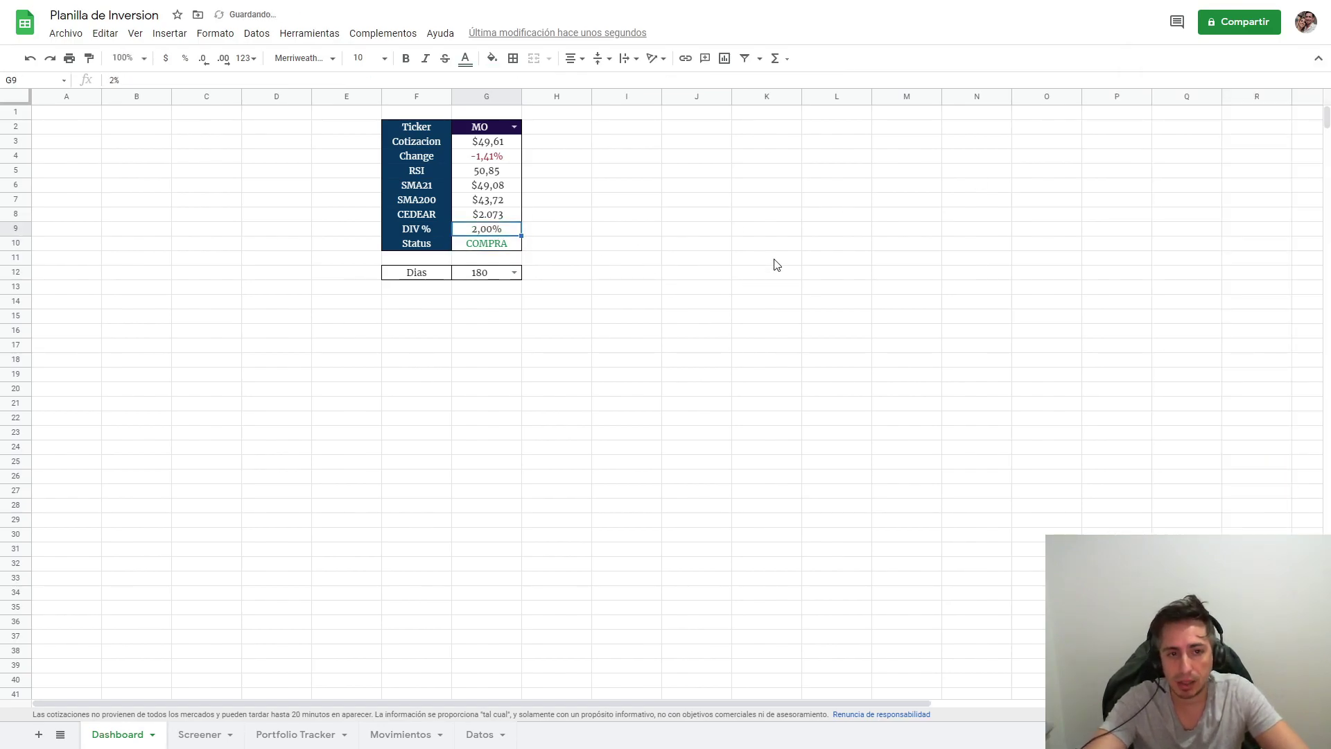
type("4%")
key("Return")
key("Up")
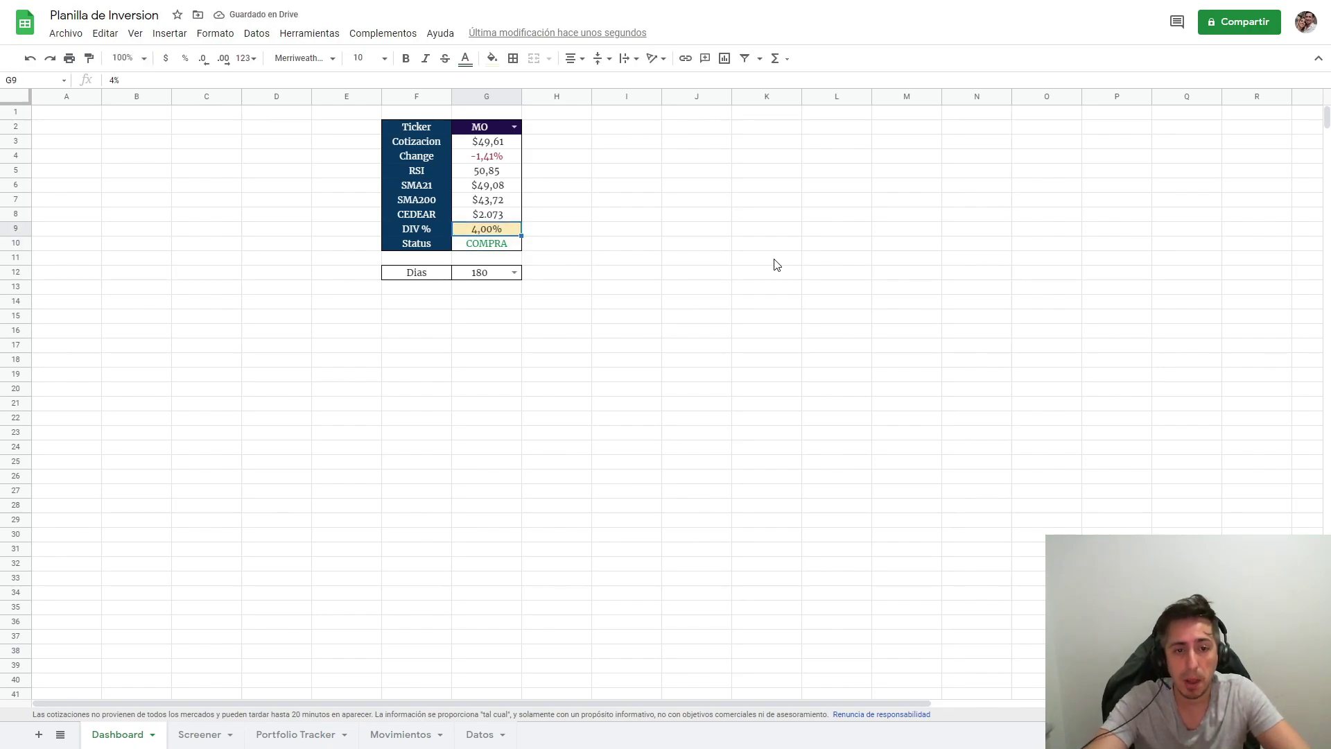
type("6%")
key("Return")
key("Up")
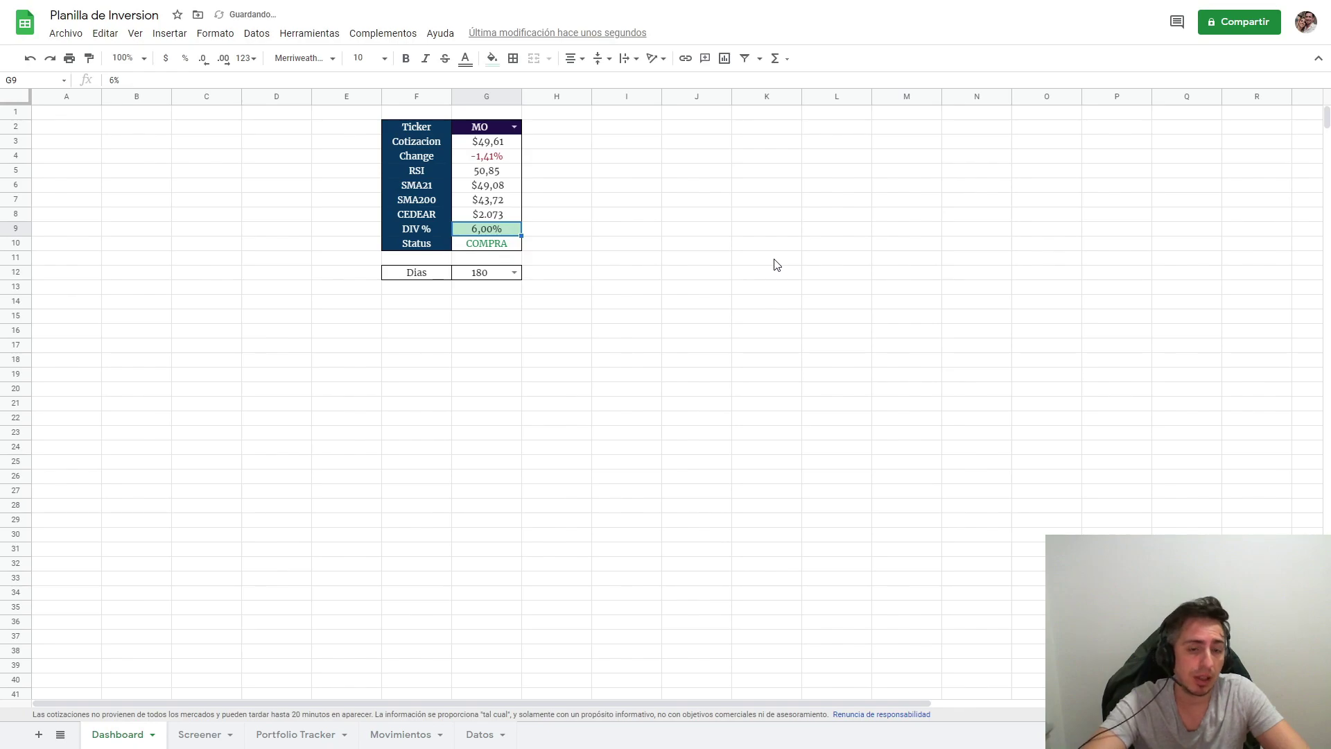
type("9%")
key("Return")
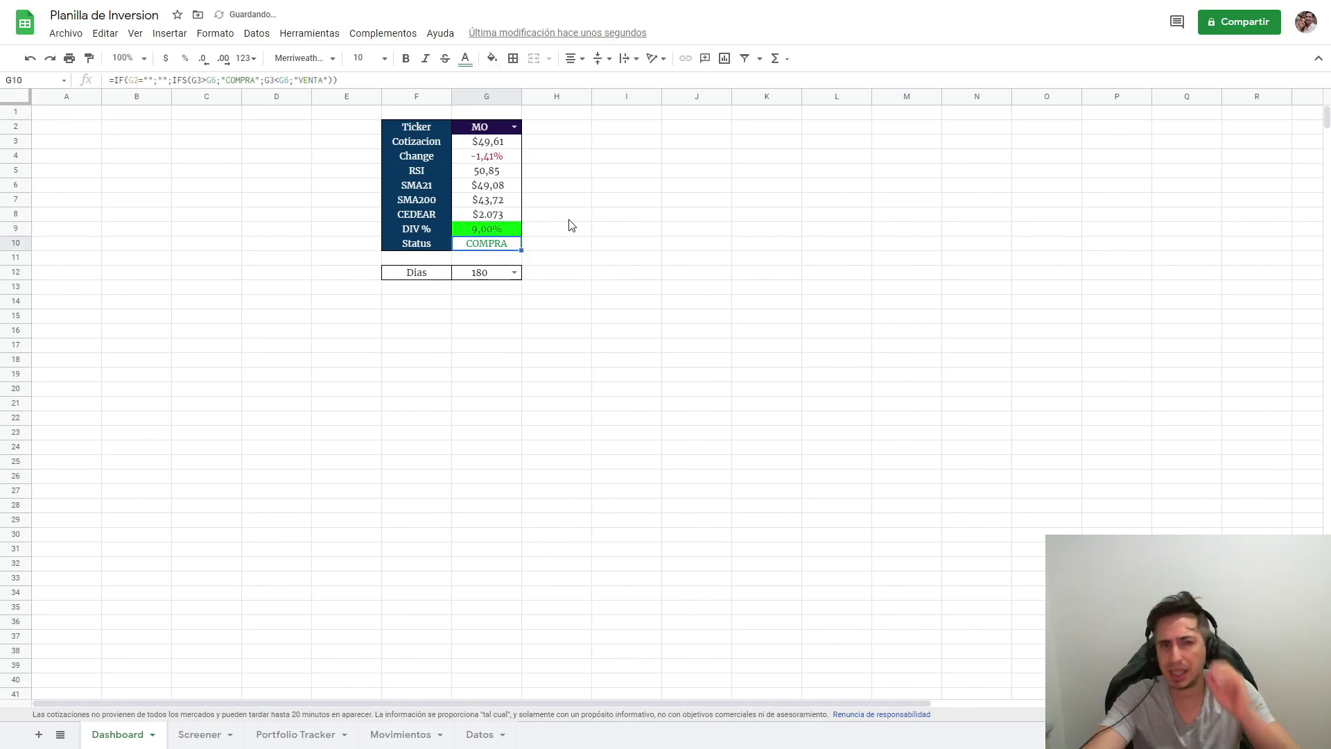
left_click(31, 58)
left_click(30, 58)
left_click(31, 58)
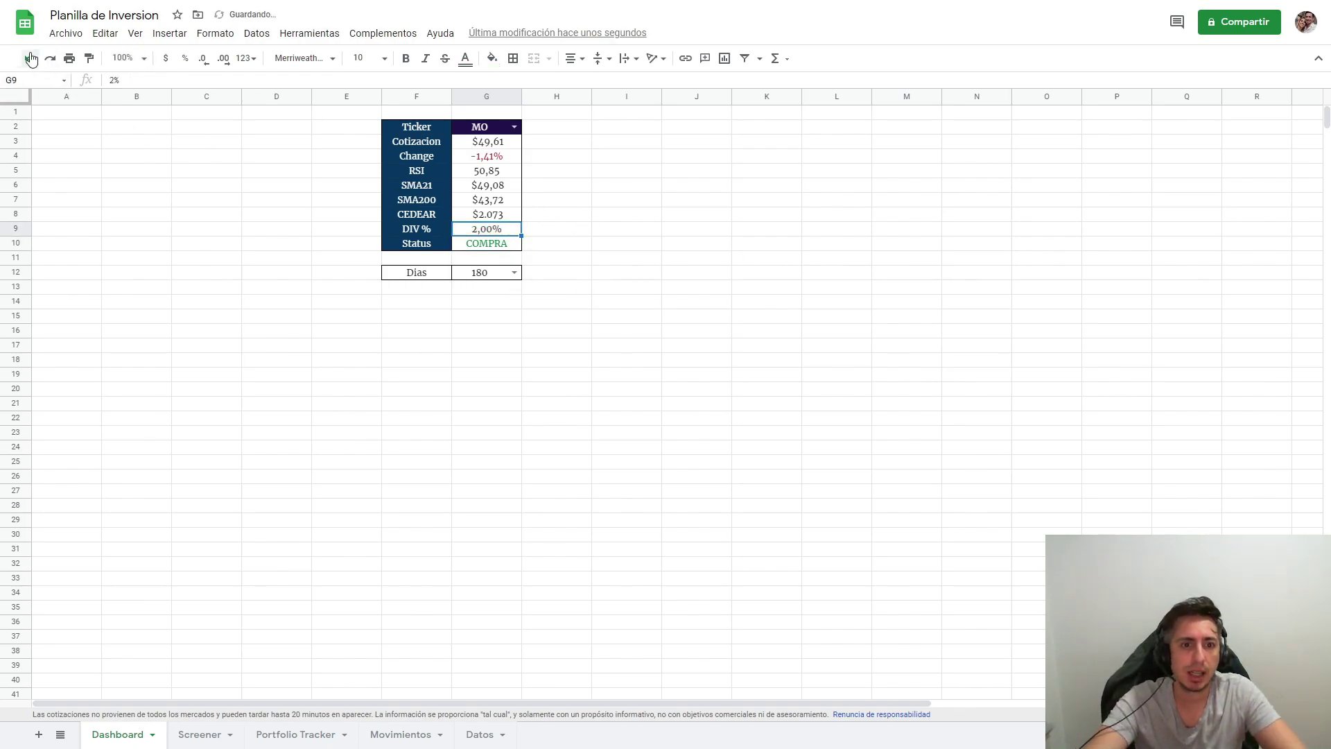
left_click(30, 58)
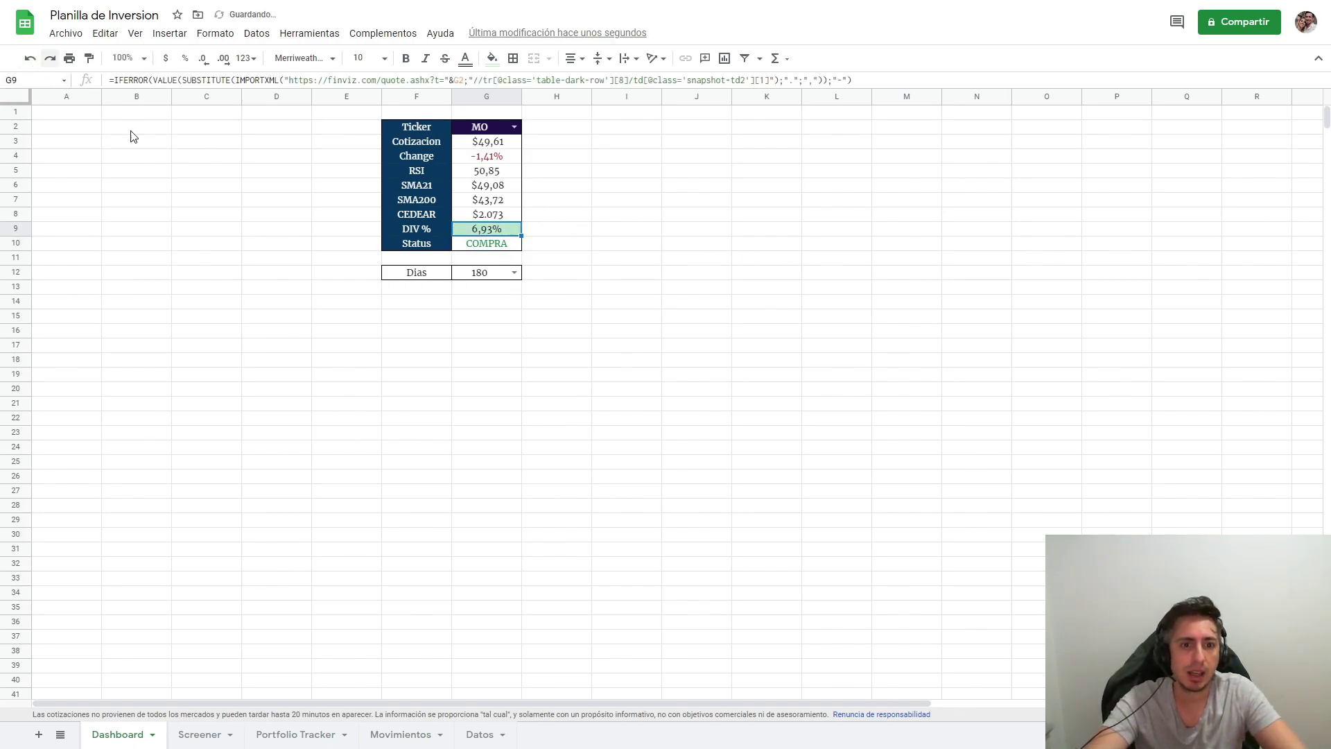
Set the G2 ticker to JPM and check its DIV % value.
left_click(515, 126)
type("¿")
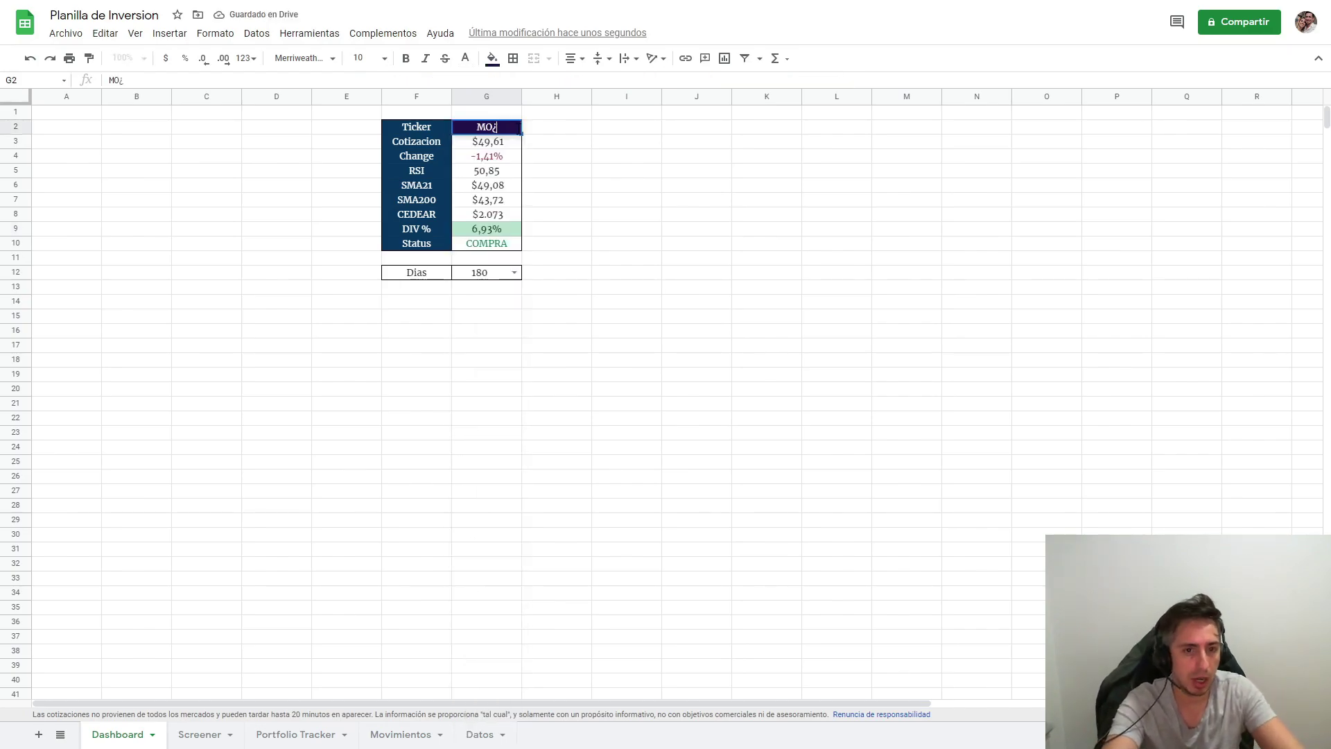
key("BackSpace")
key("BackSpace")
key("BackSpace")
type("JPM")
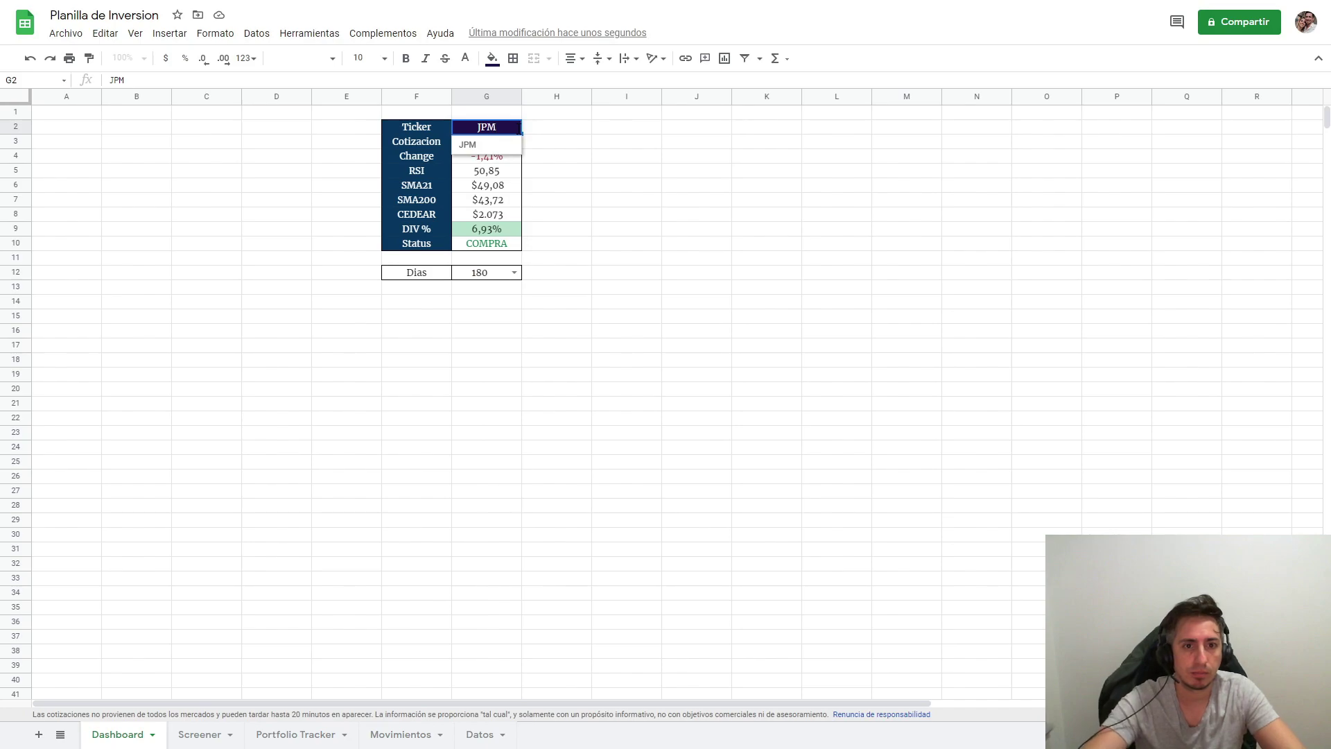
left_click(485, 144)
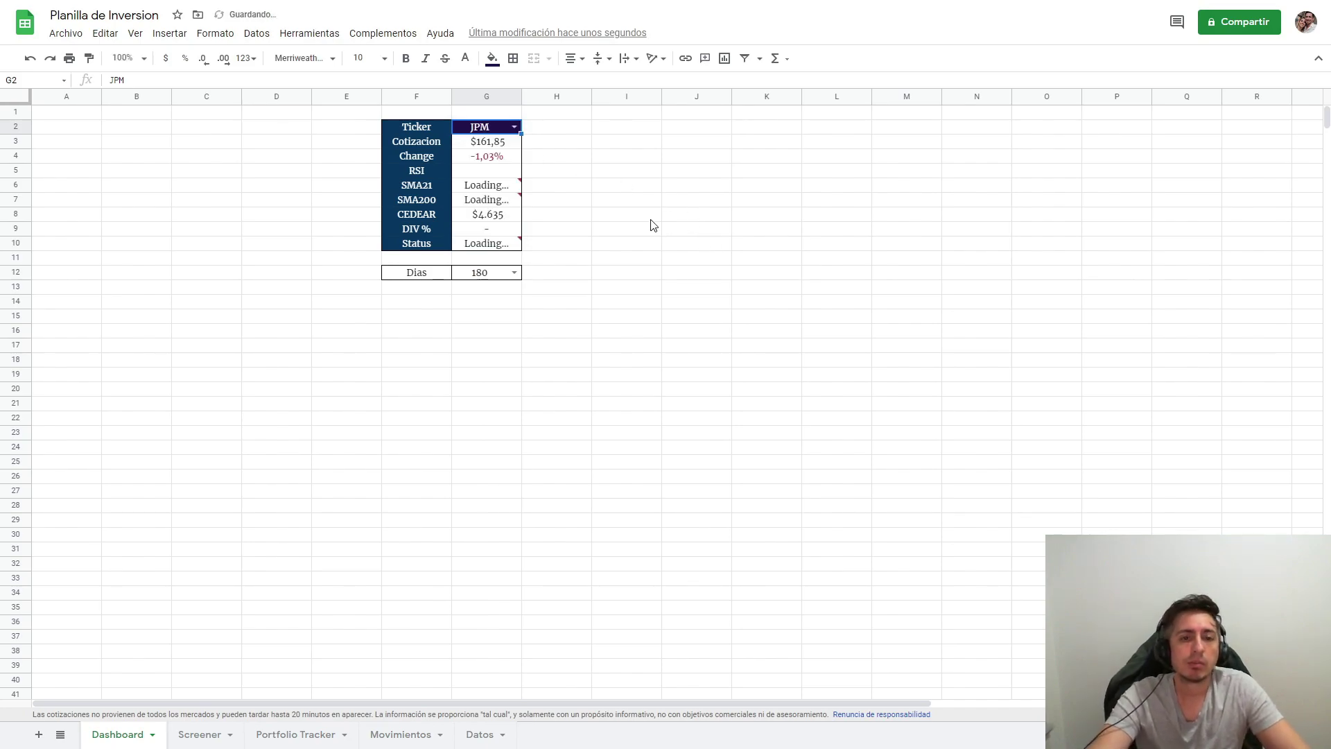
left_click(506, 230)
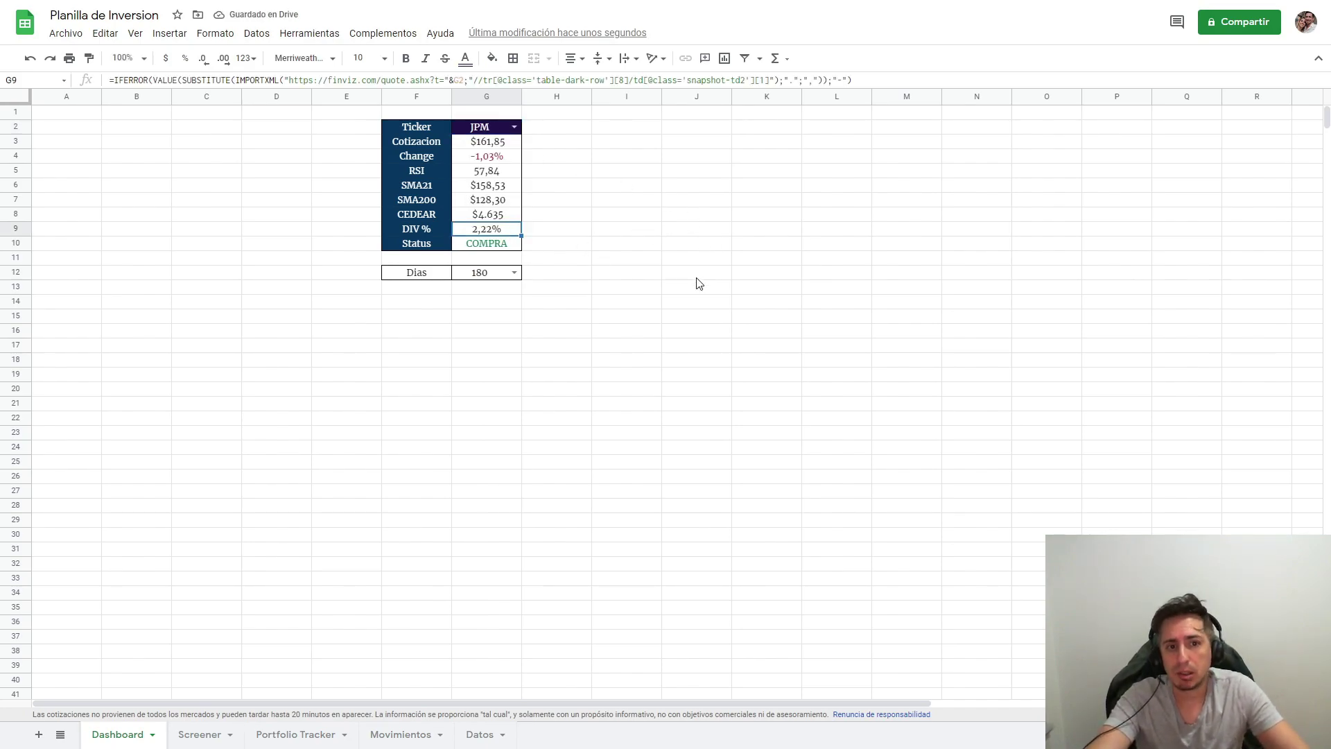
Replace the ticker with IBM and inspect the DIV % formula in G9.
double_click(507, 129)
key("BackSpace")
key("BackSpace")
key("BackSpace")
type("IBM")
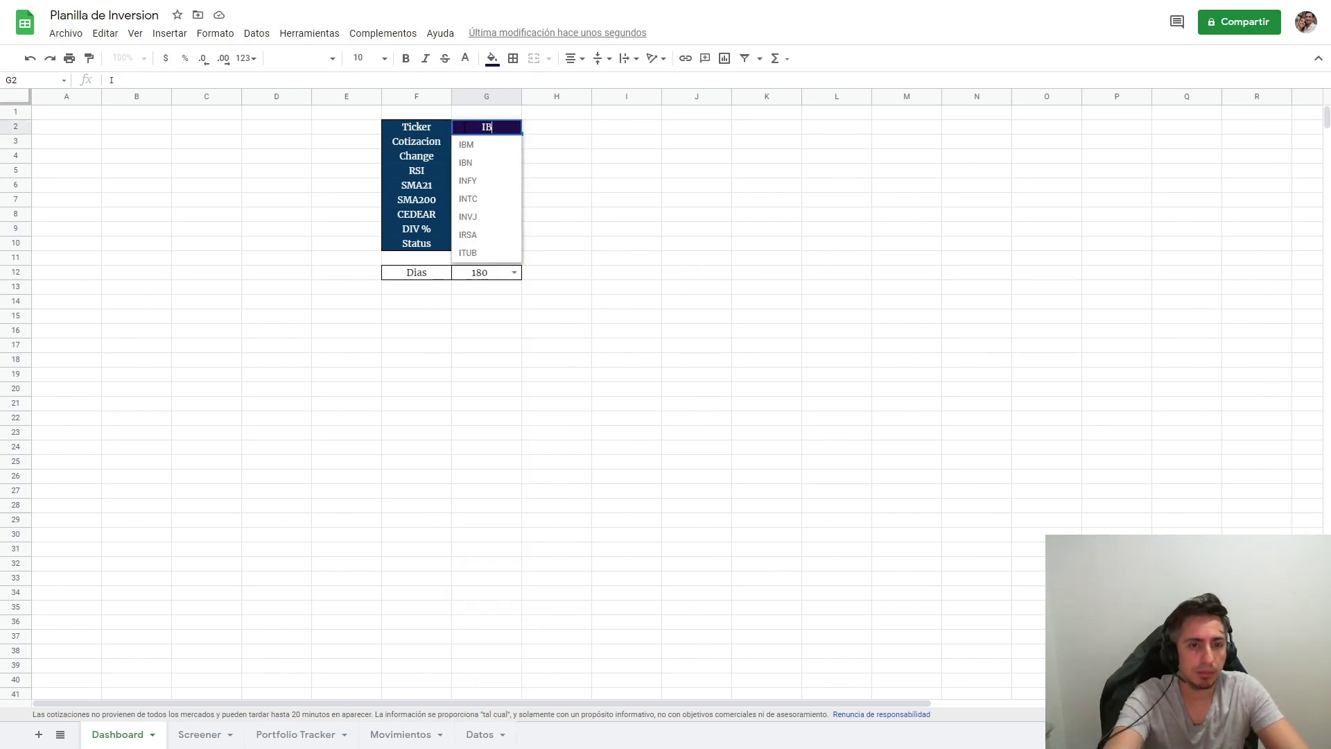
left_click(480, 147)
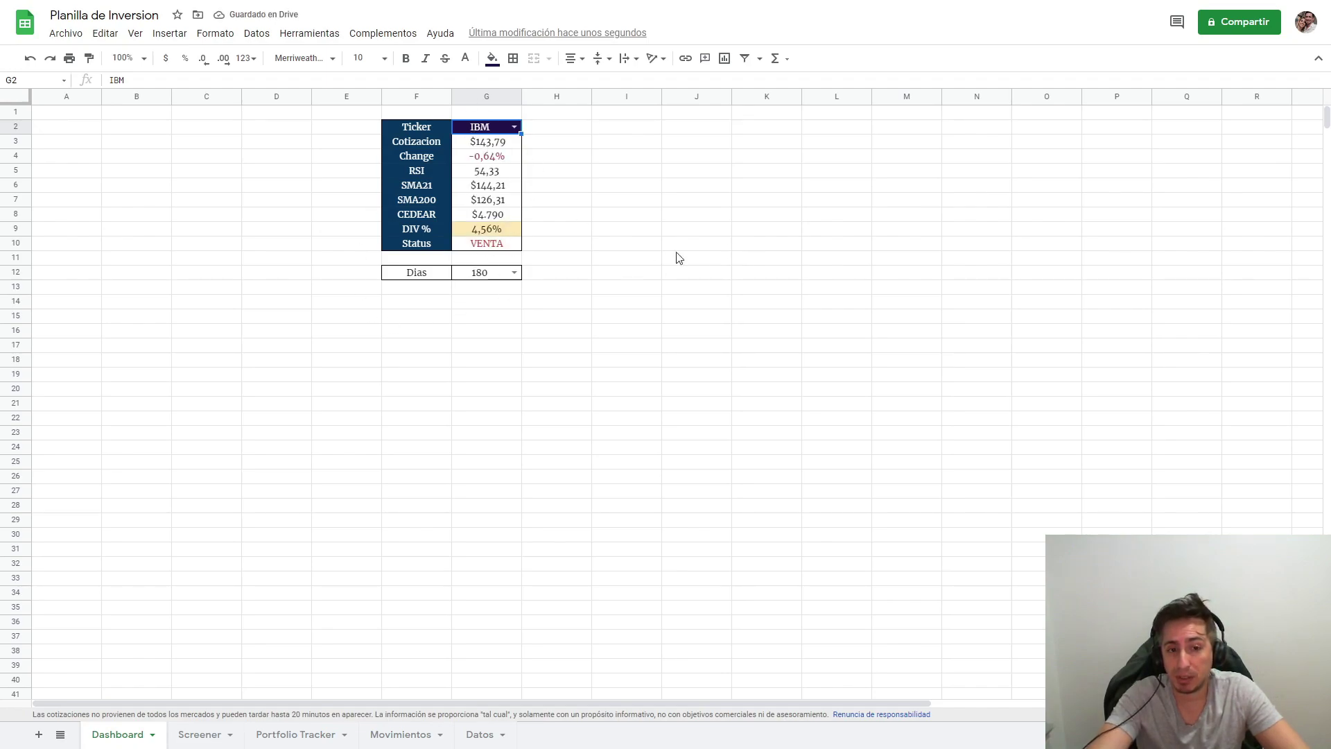
left_click(506, 233)
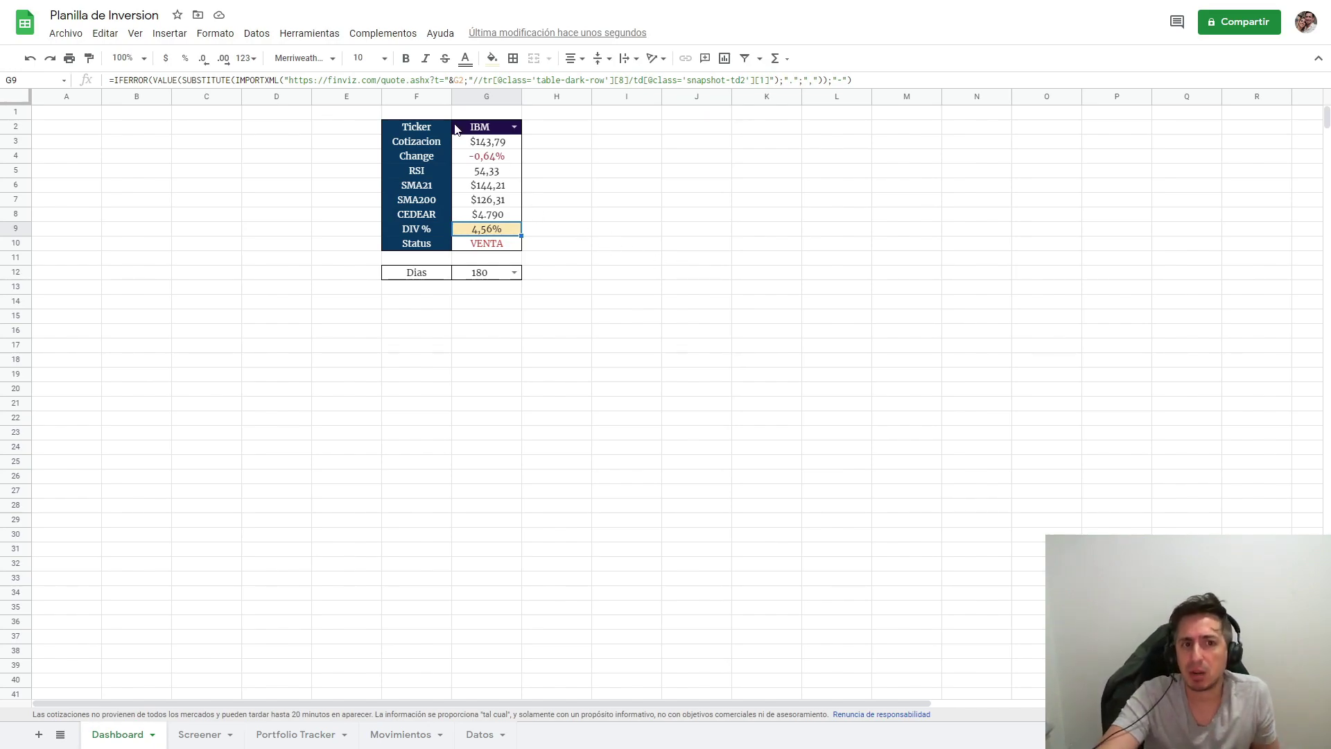
Apply borders to the label column F2:F10.
left_click_drag(416, 132, 485, 283)
left_click(654, 291)
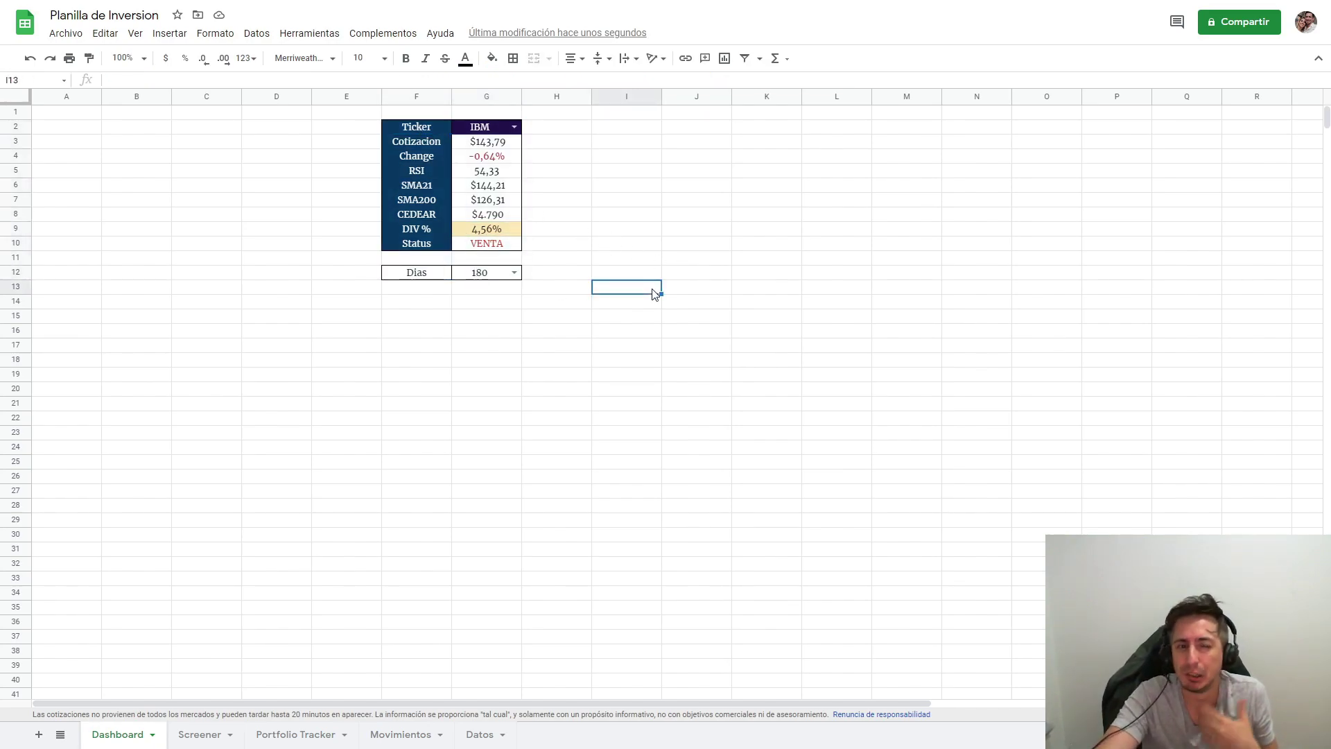
left_click(409, 274)
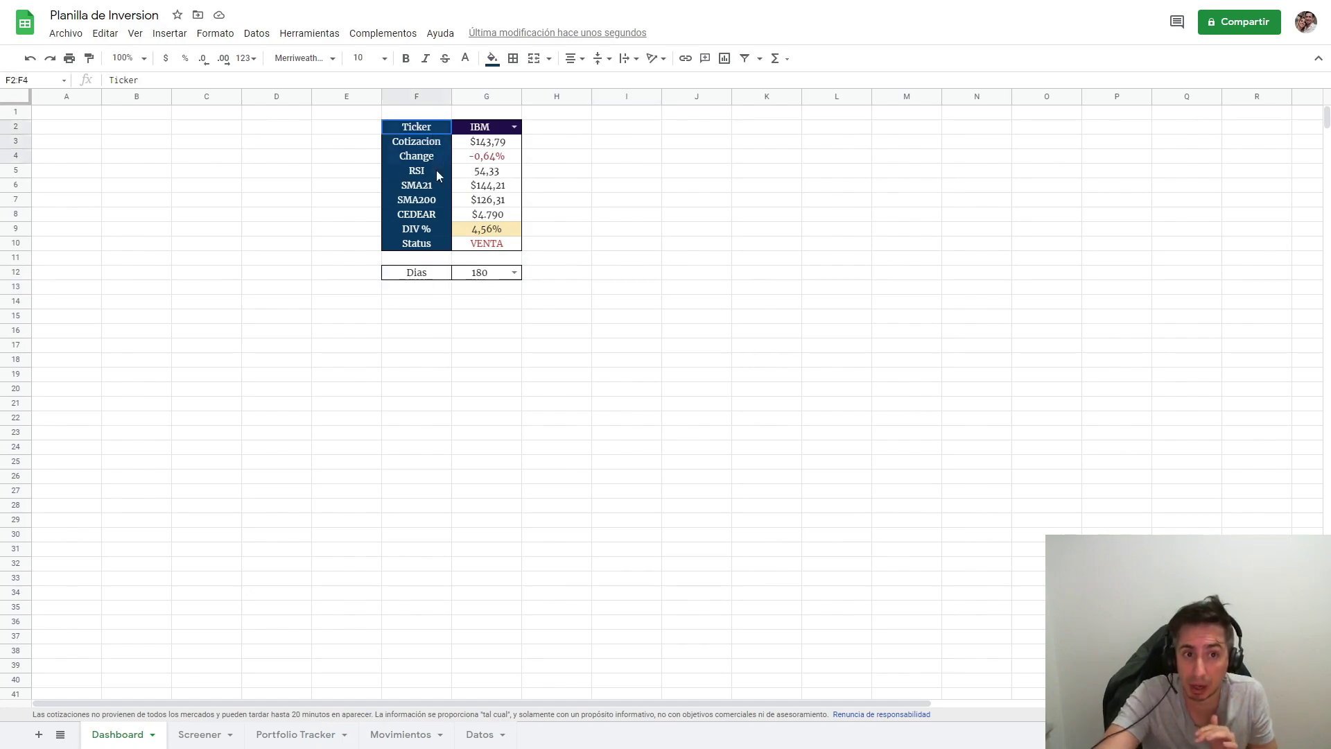
left_click_drag(432, 132, 423, 244)
left_click(513, 58)
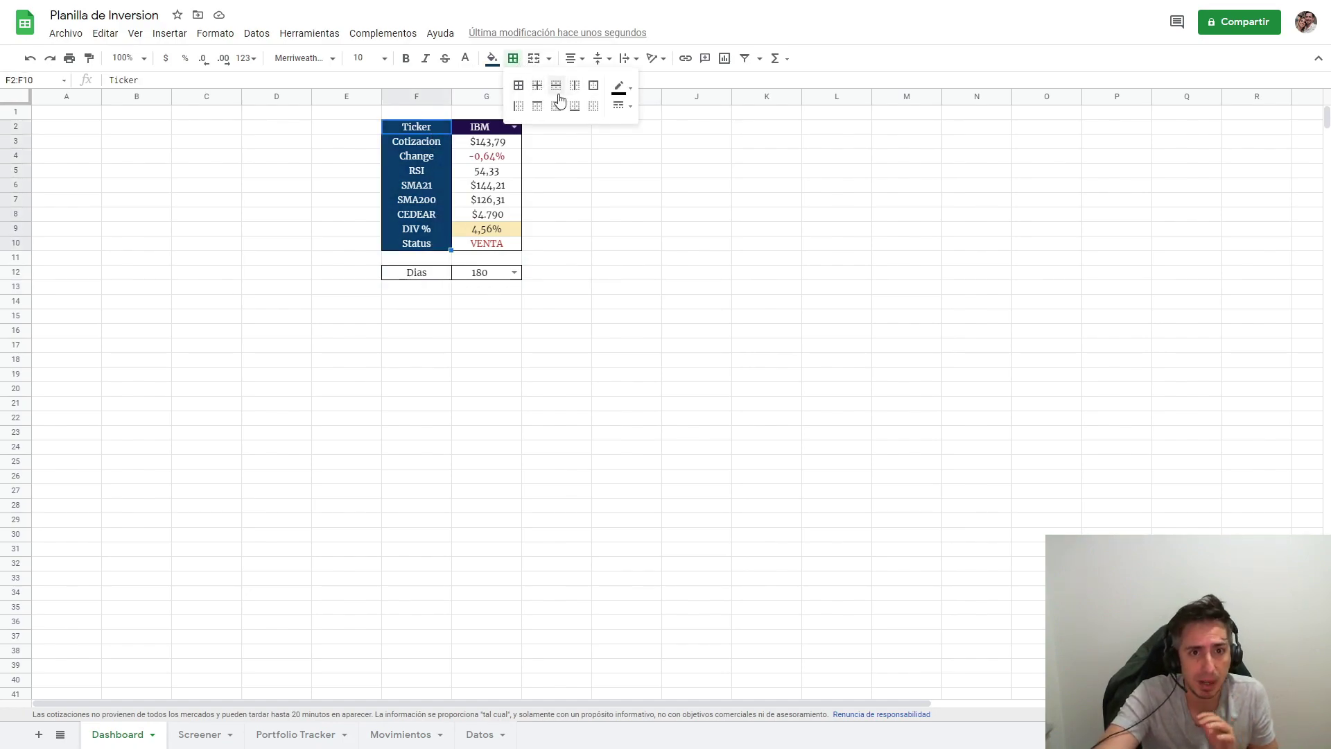
left_click(519, 86)
left_click(624, 219)
Give the Dias label in F12 white text on a dark magenta fill.
left_click(425, 276)
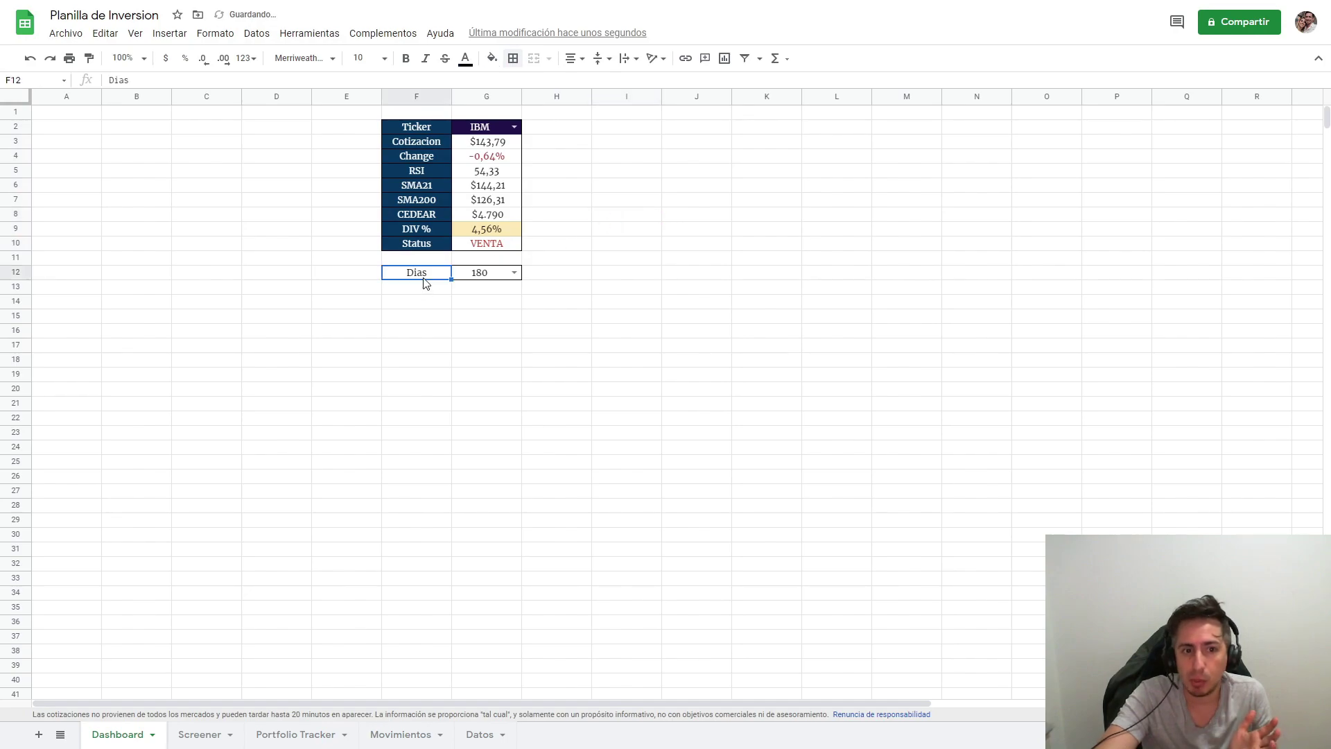
left_click(465, 58)
left_click(607, 106)
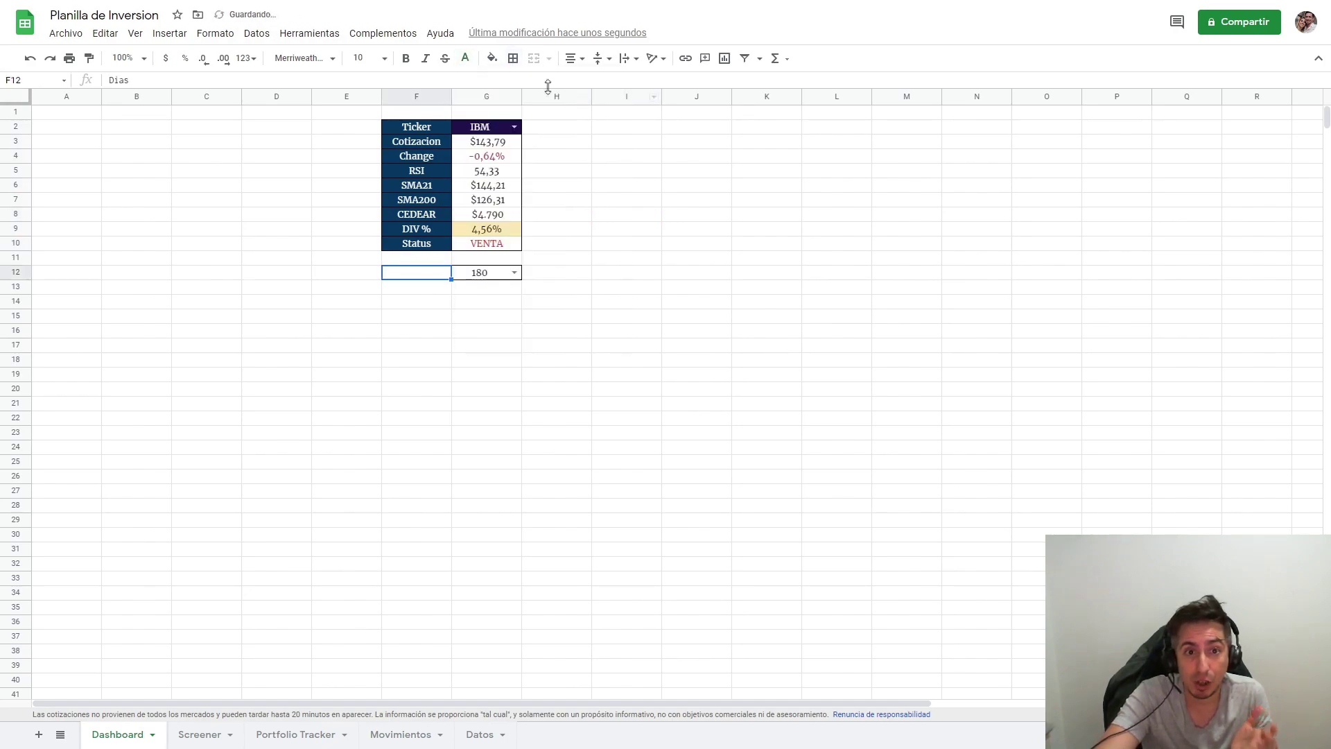
left_click(492, 59)
left_click(635, 205)
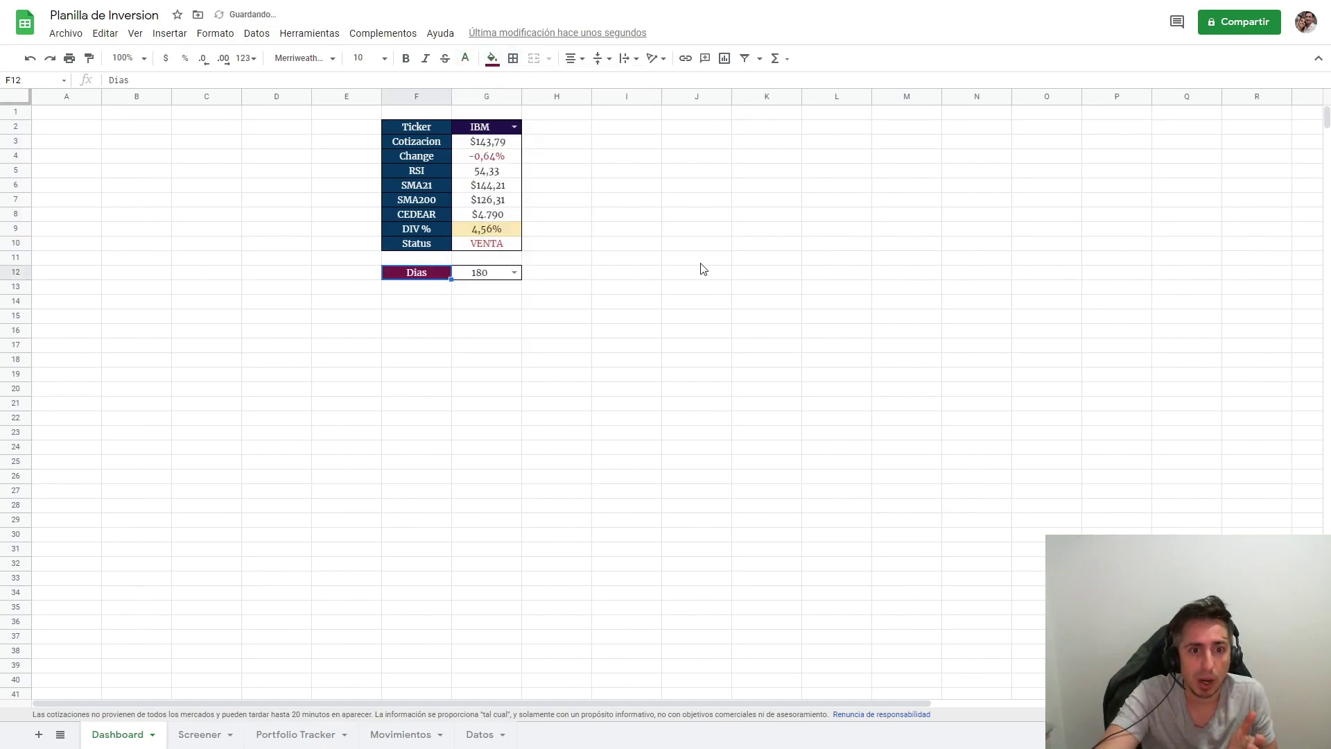
left_click(701, 270)
left_click(553, 131)
Merge H2:N12 and enter =SPARKLINE(GOOGLEFINANCE(G2; "price"; today()) into it.
left_click_drag(552, 130, 975, 278)
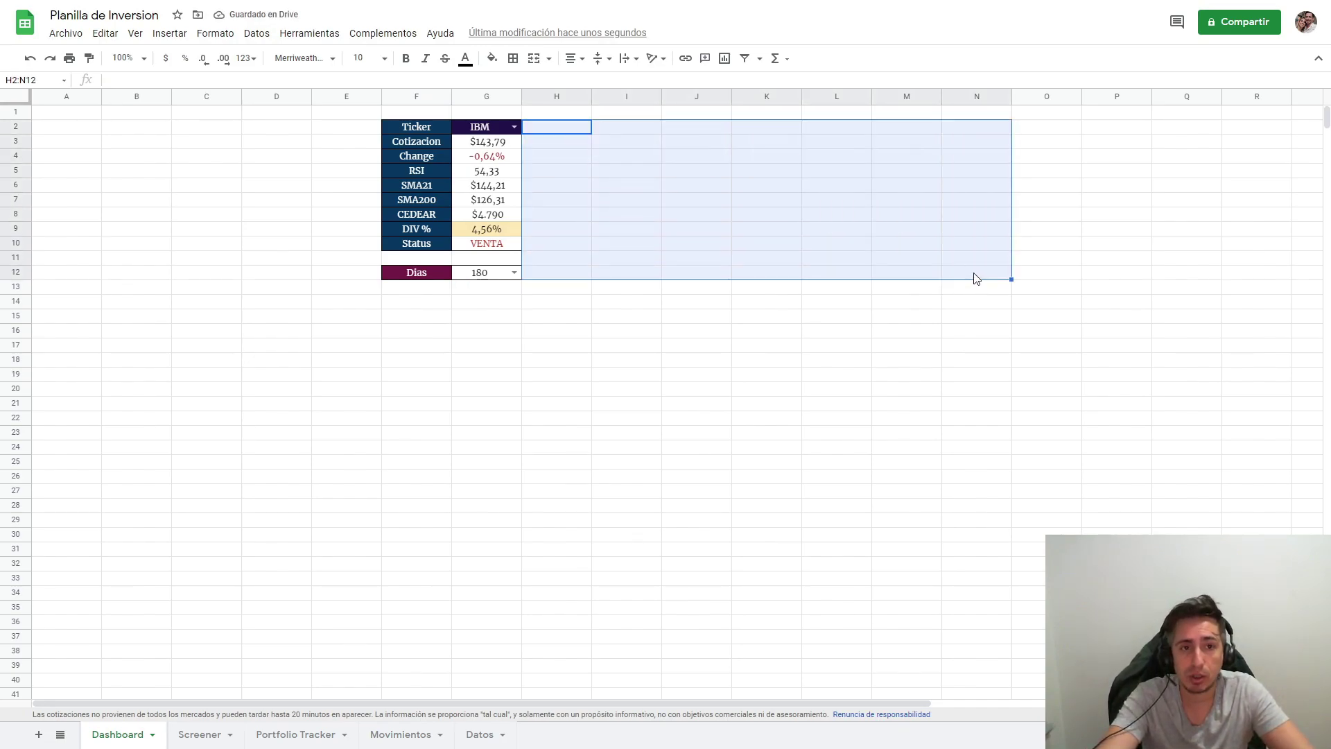
left_click(533, 58)
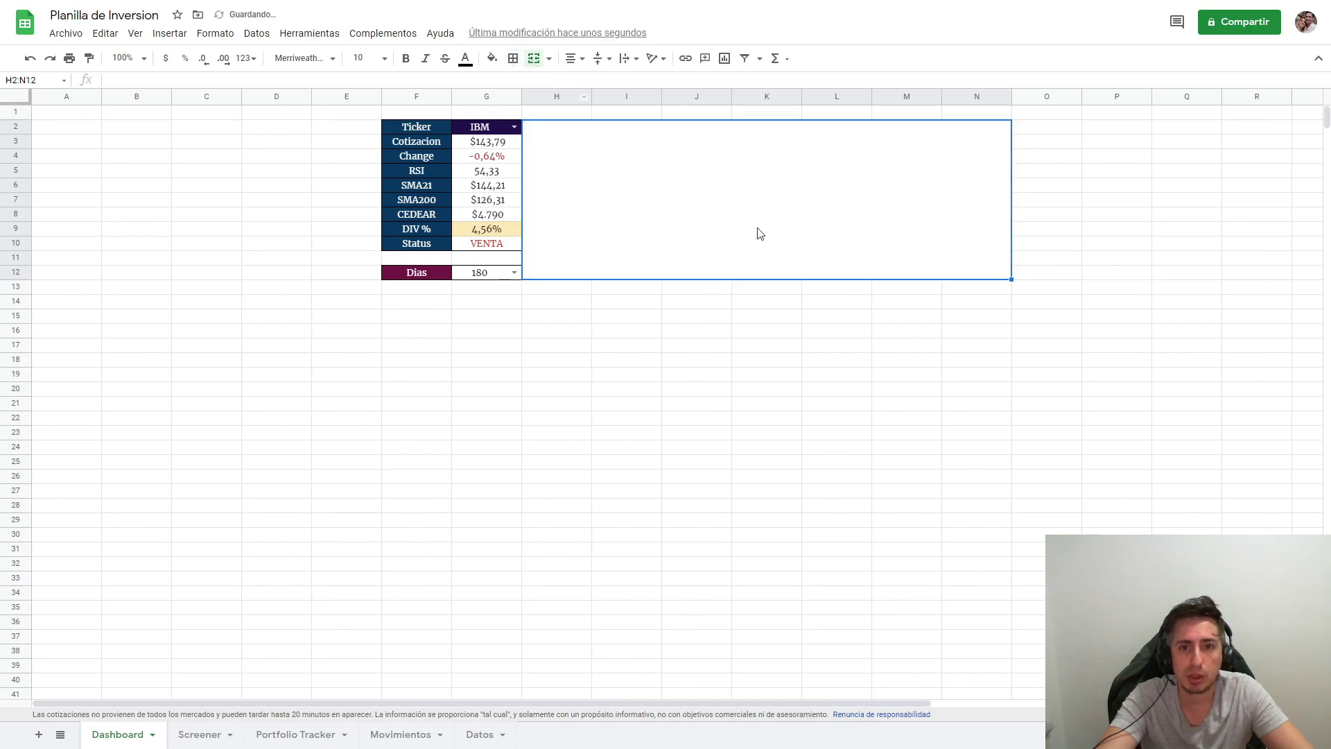
left_click(534, 82)
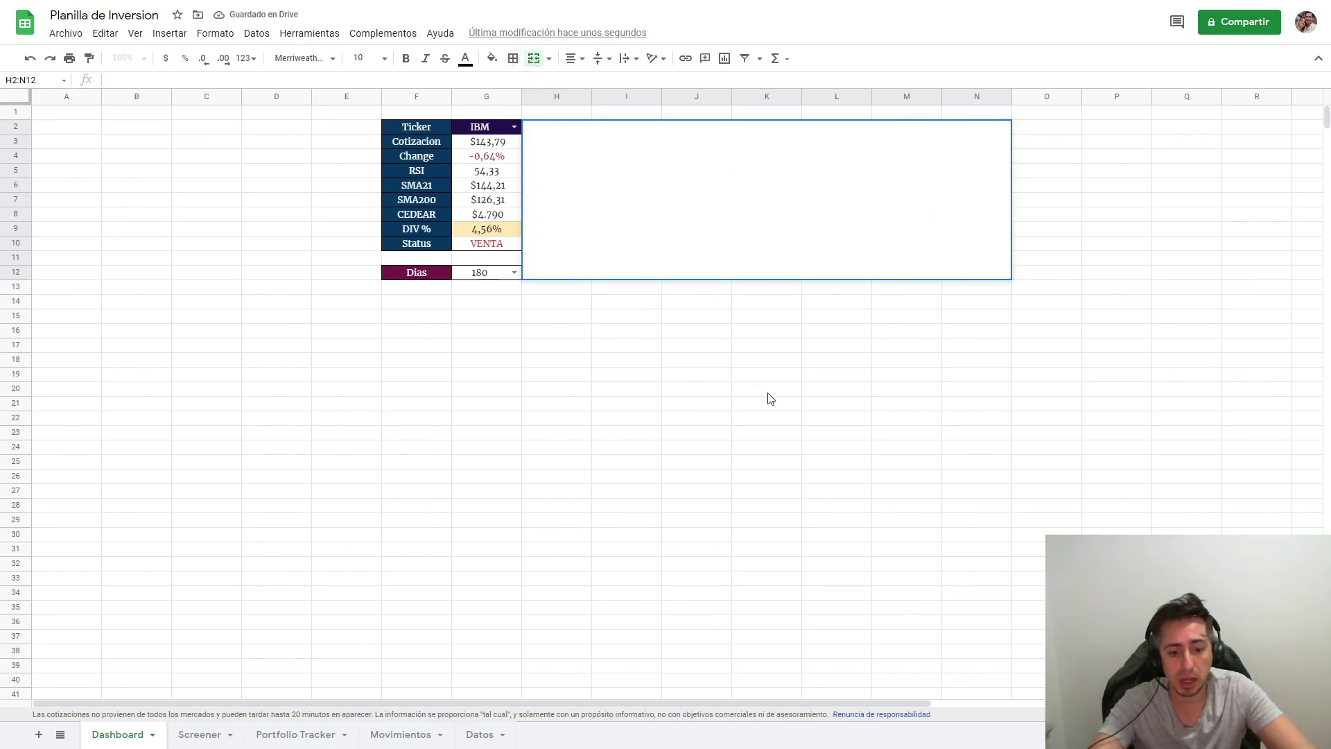
type("=")
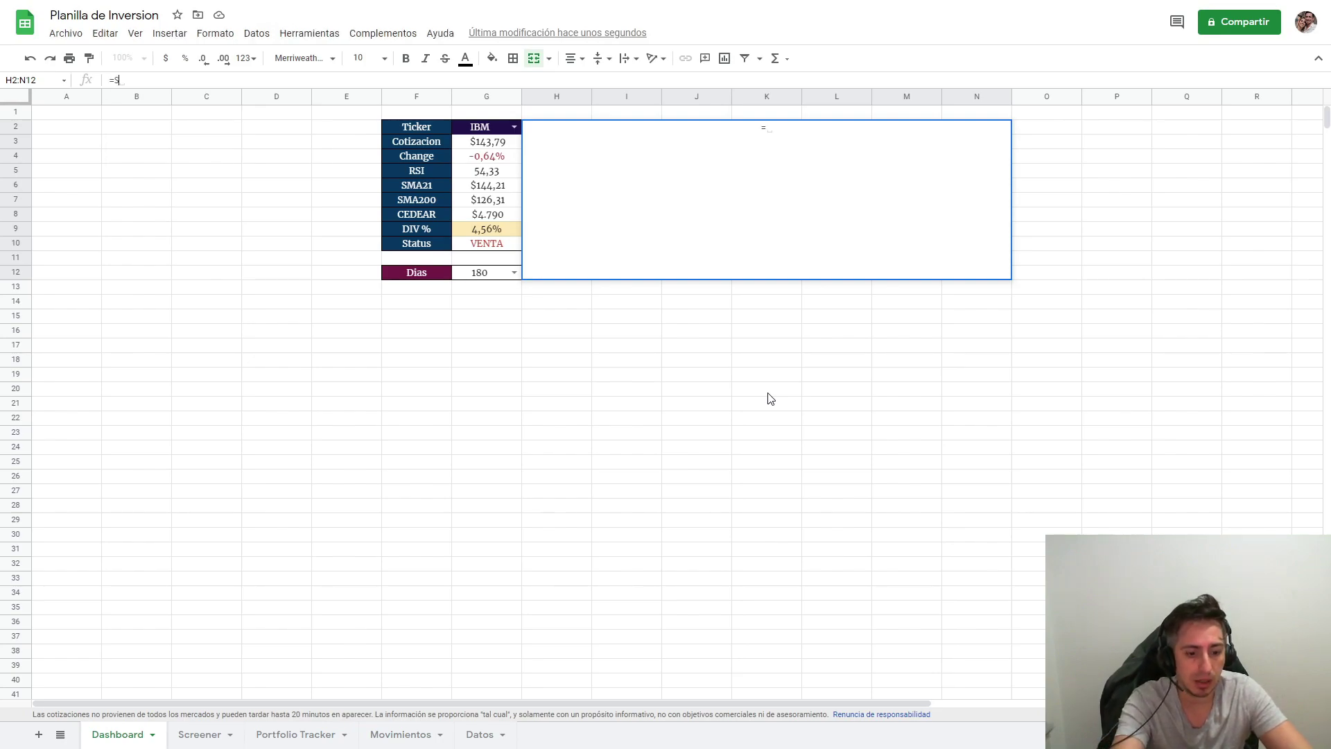
type("SPARKLI")
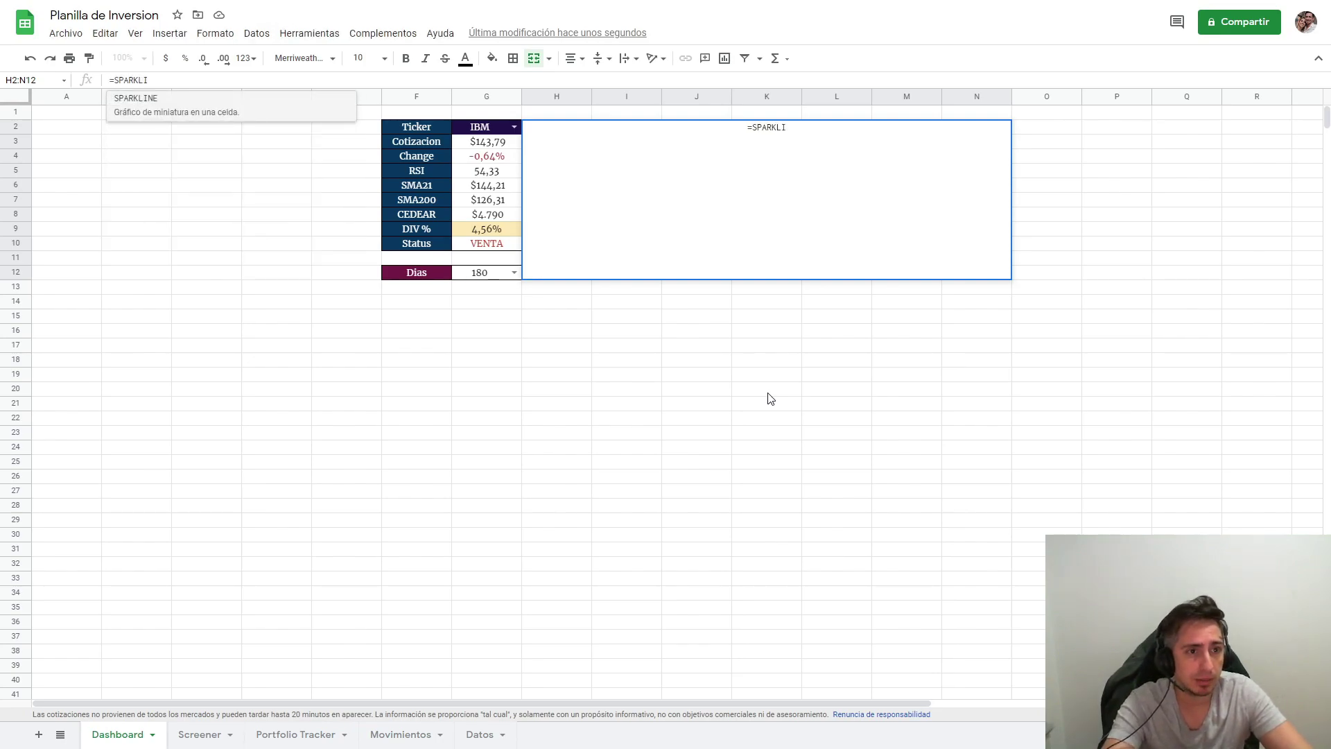
type("NE(")
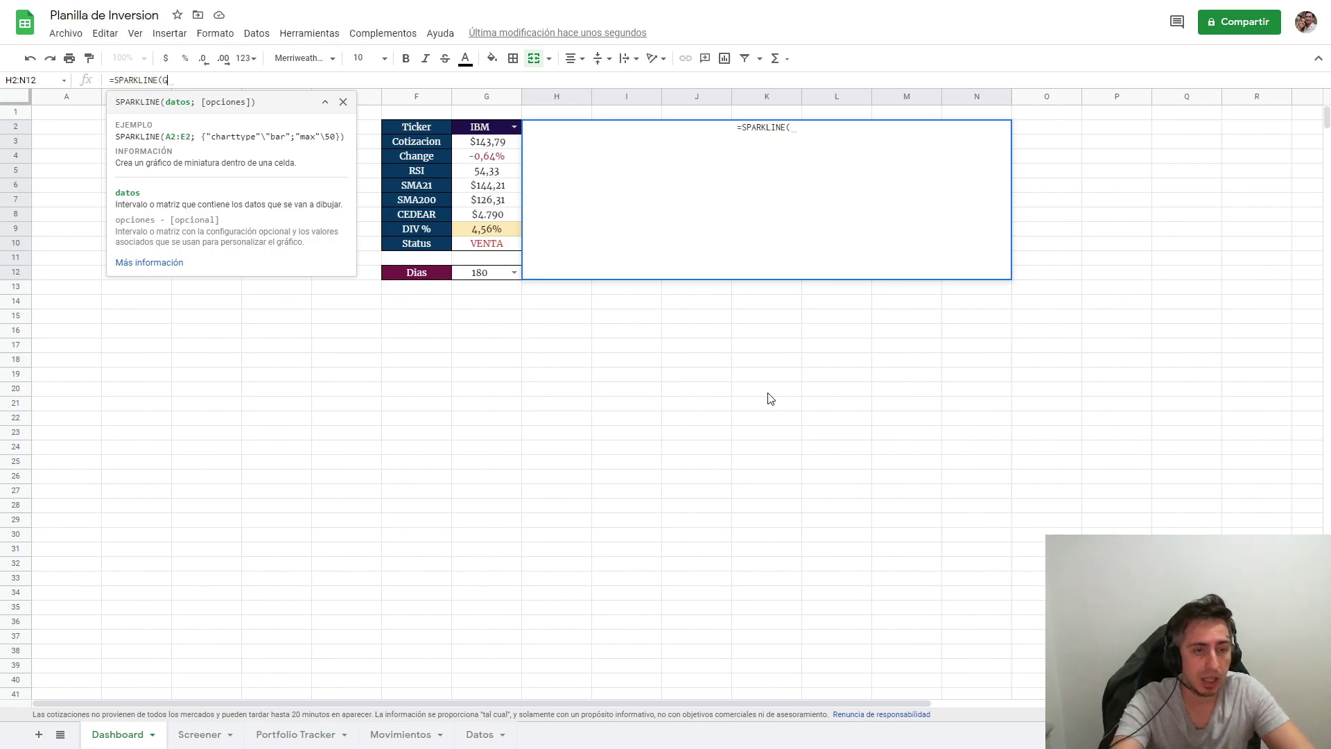
type("GOOGL")
key("Tab")
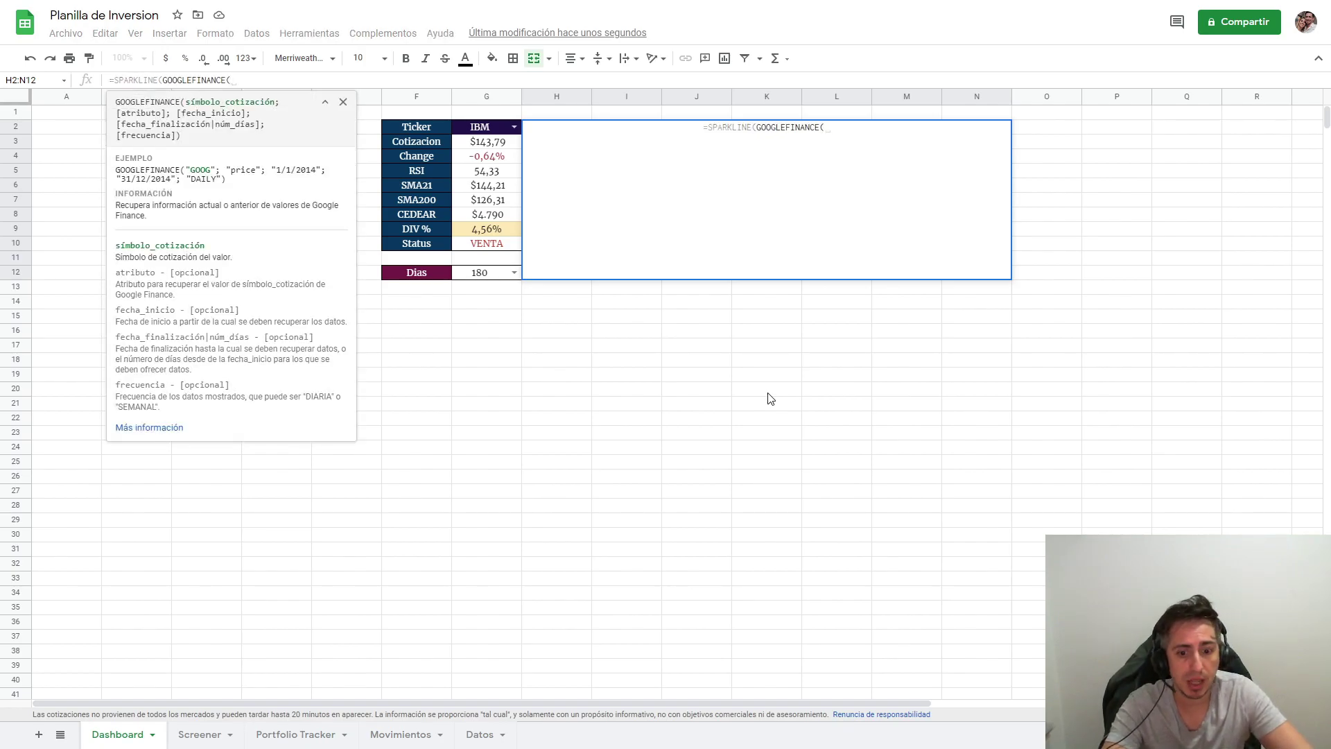
type("g")
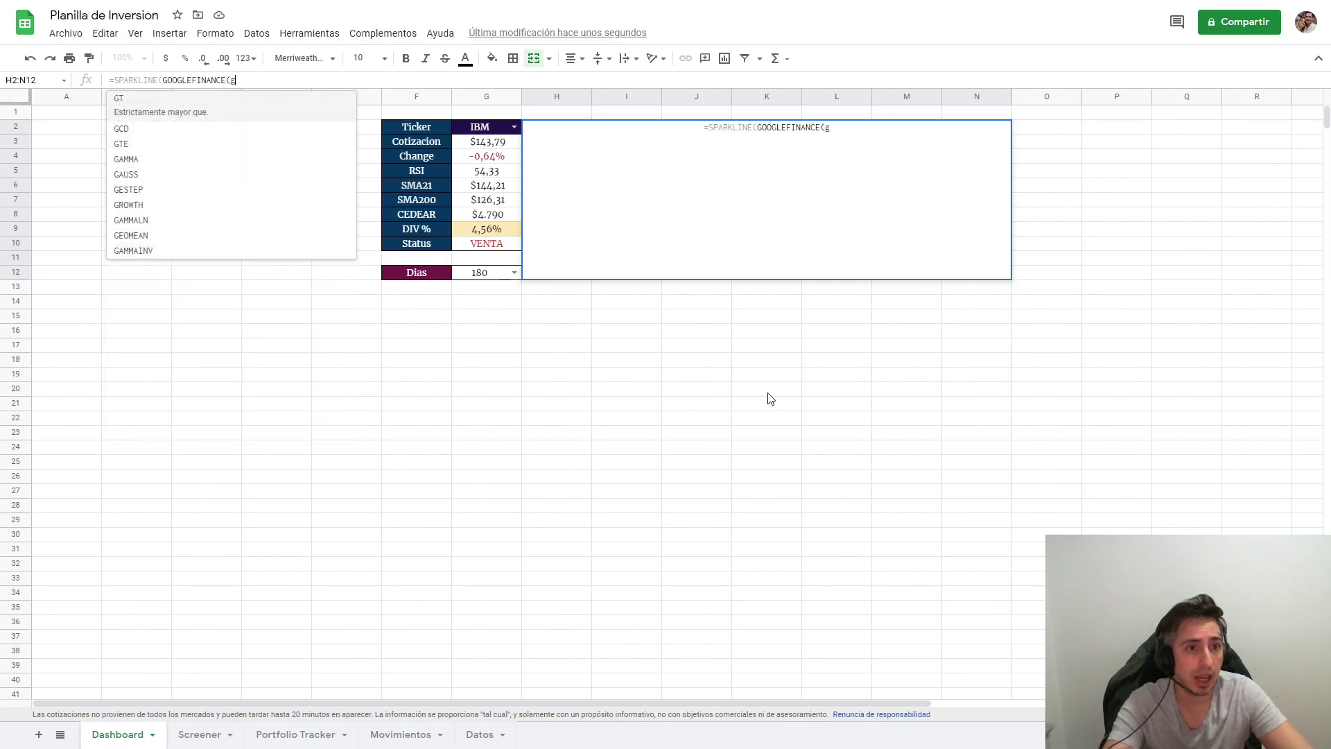
type("2")
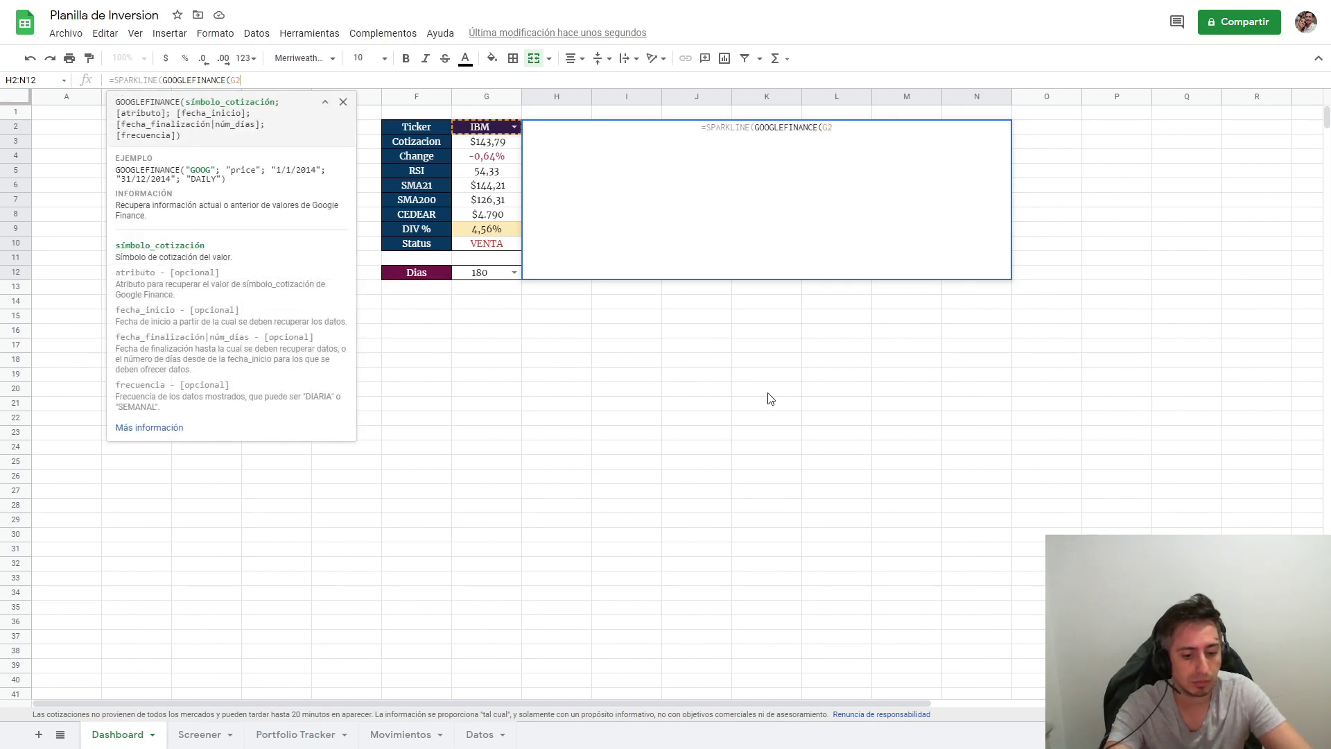
type("; ")
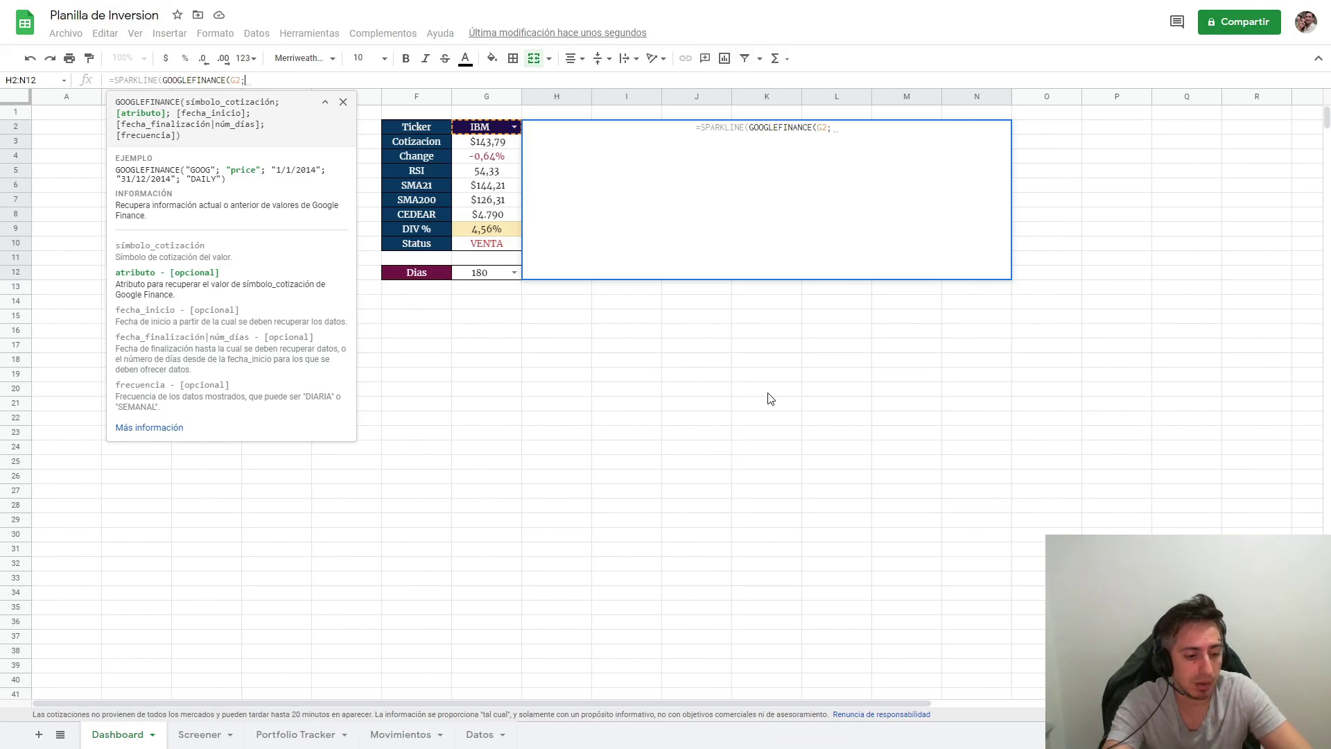
type("\"price")
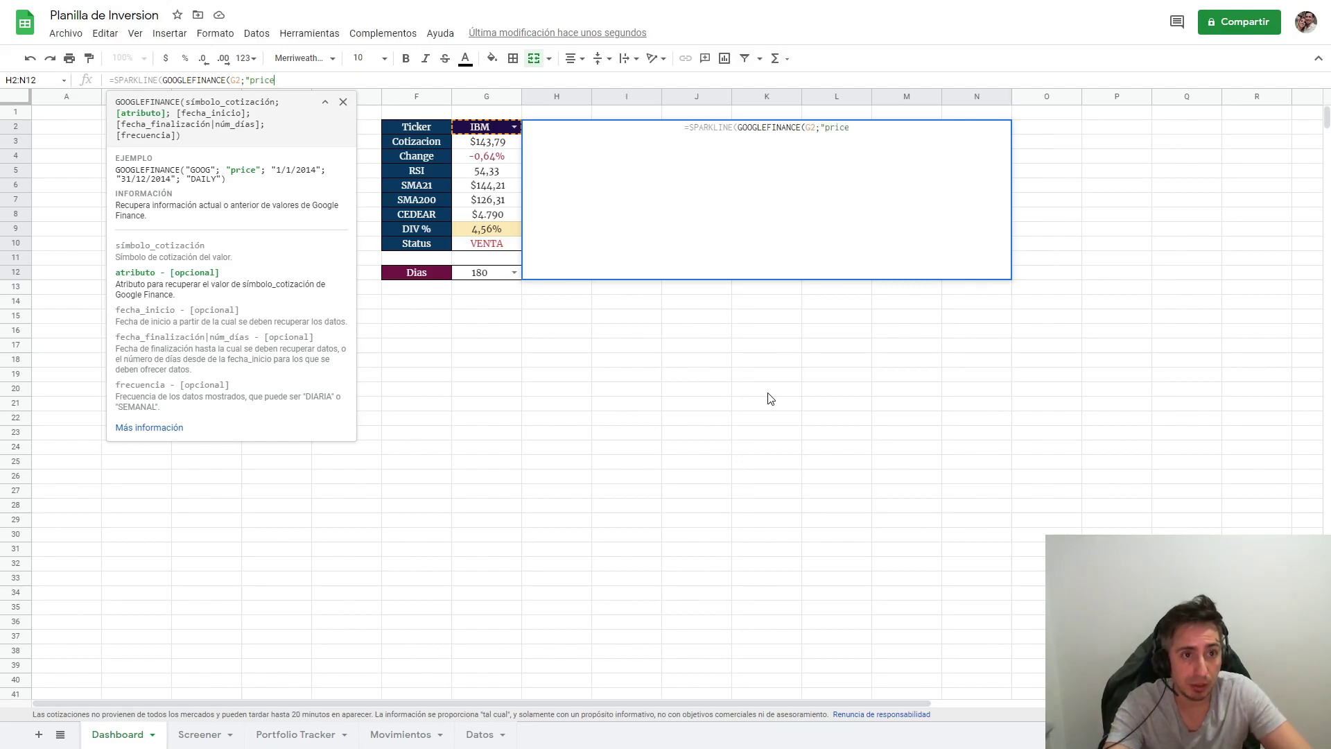
type("\"")
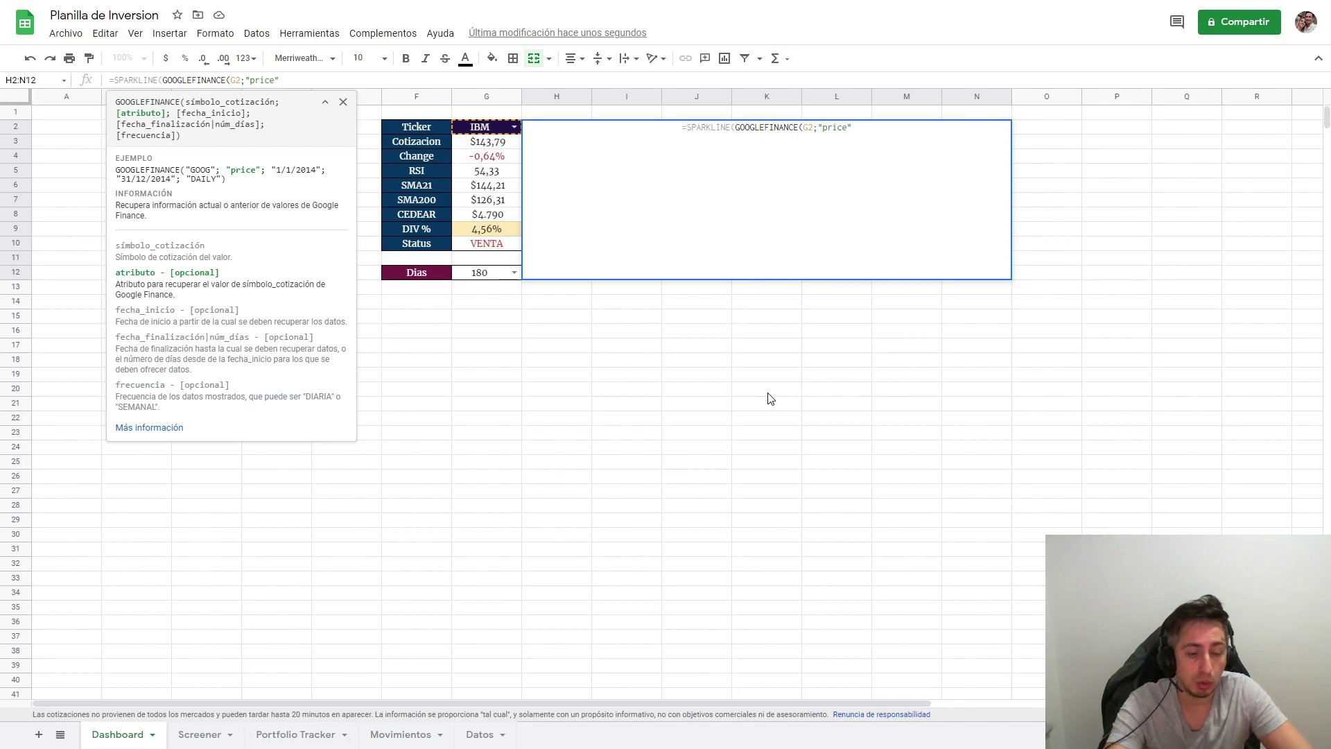
type("; ")
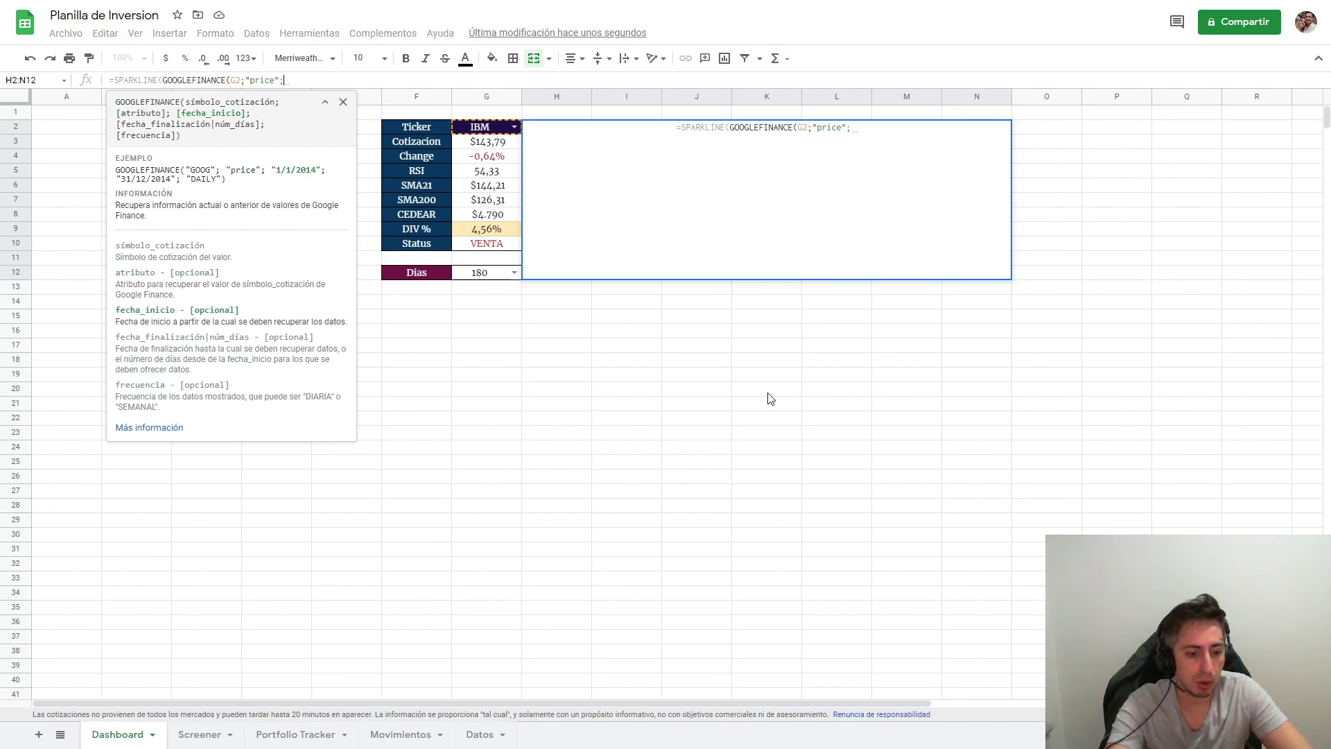
type("today")
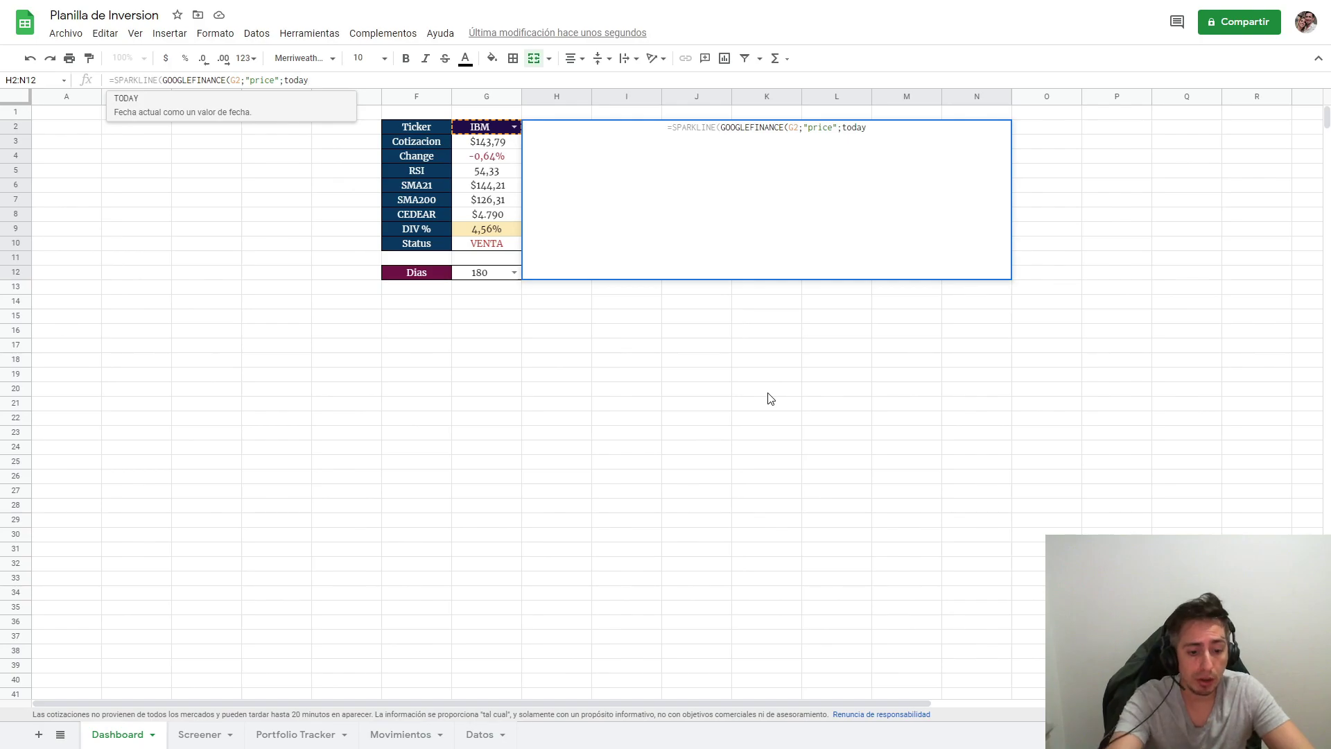
type(")-G12;today()))")
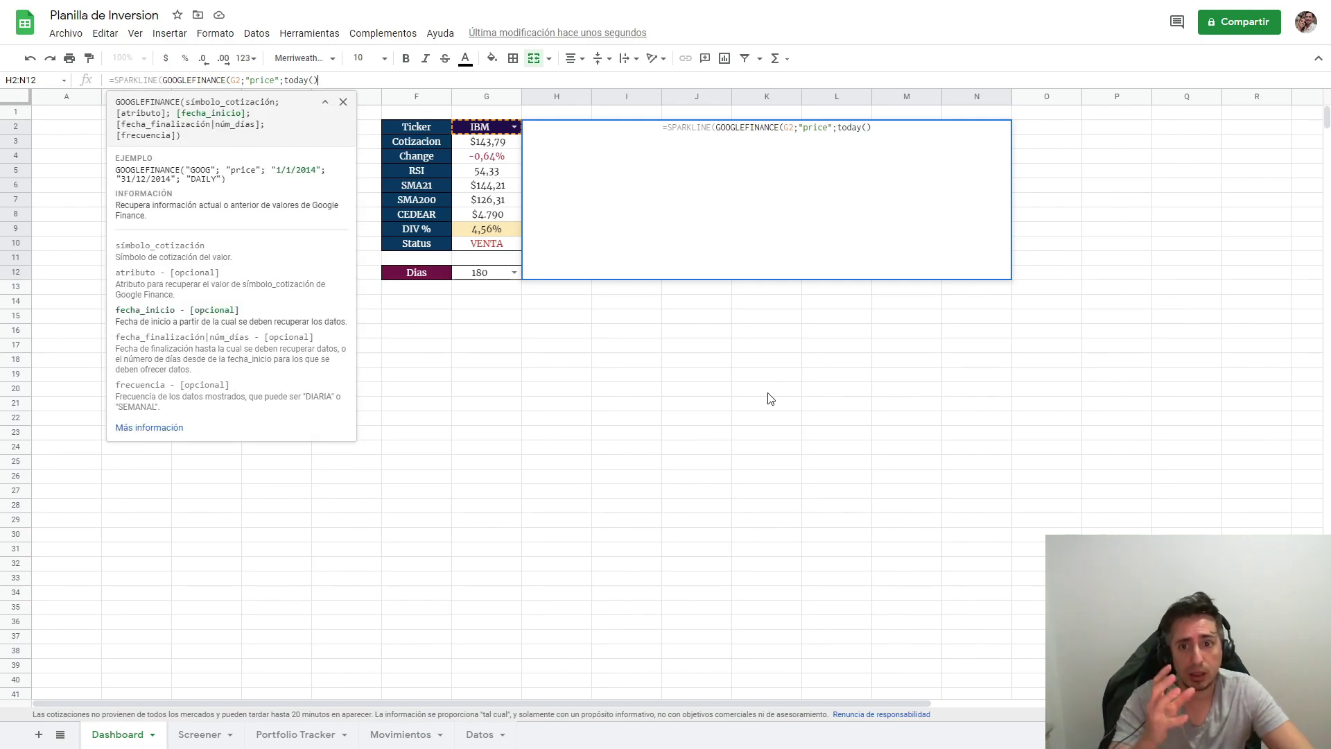
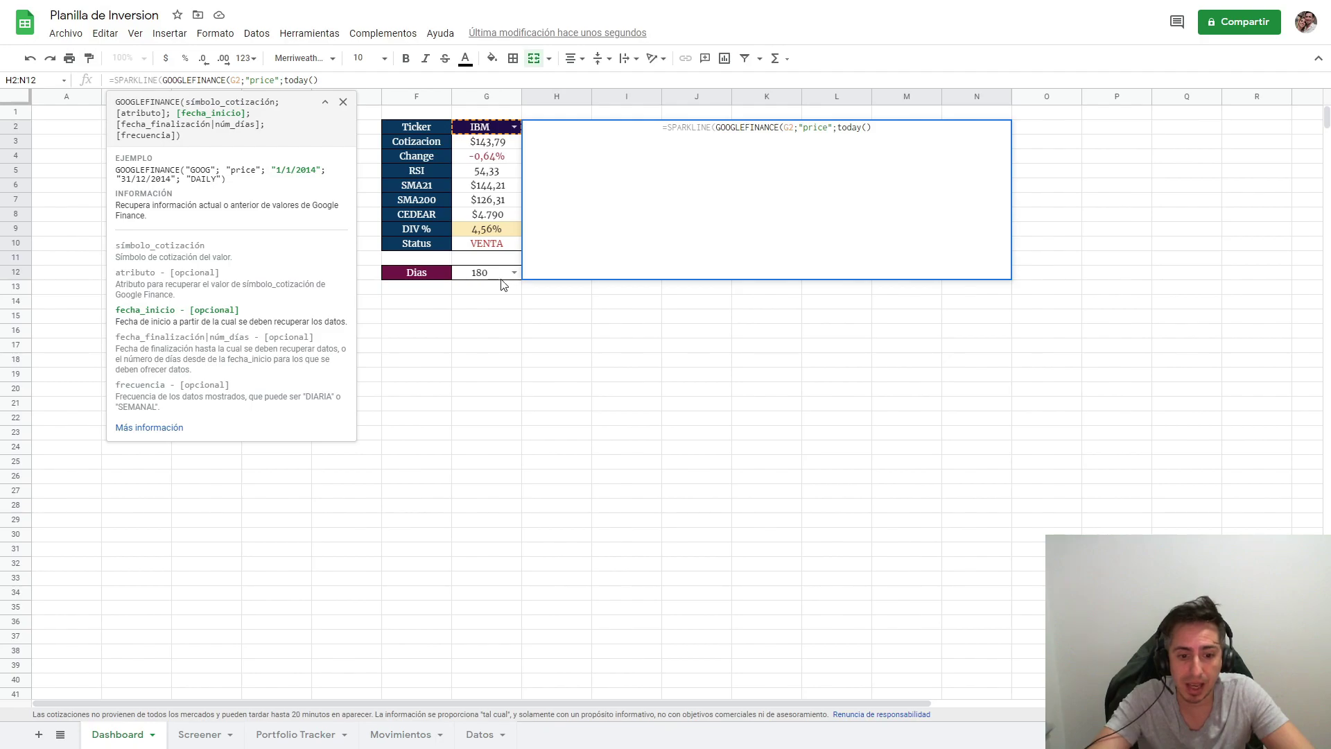
Complete =SPARKLINE(GOOGLEFINANCE(G2;"price";today()-G12;today())) in the merged H2:N12 area.
type("-")
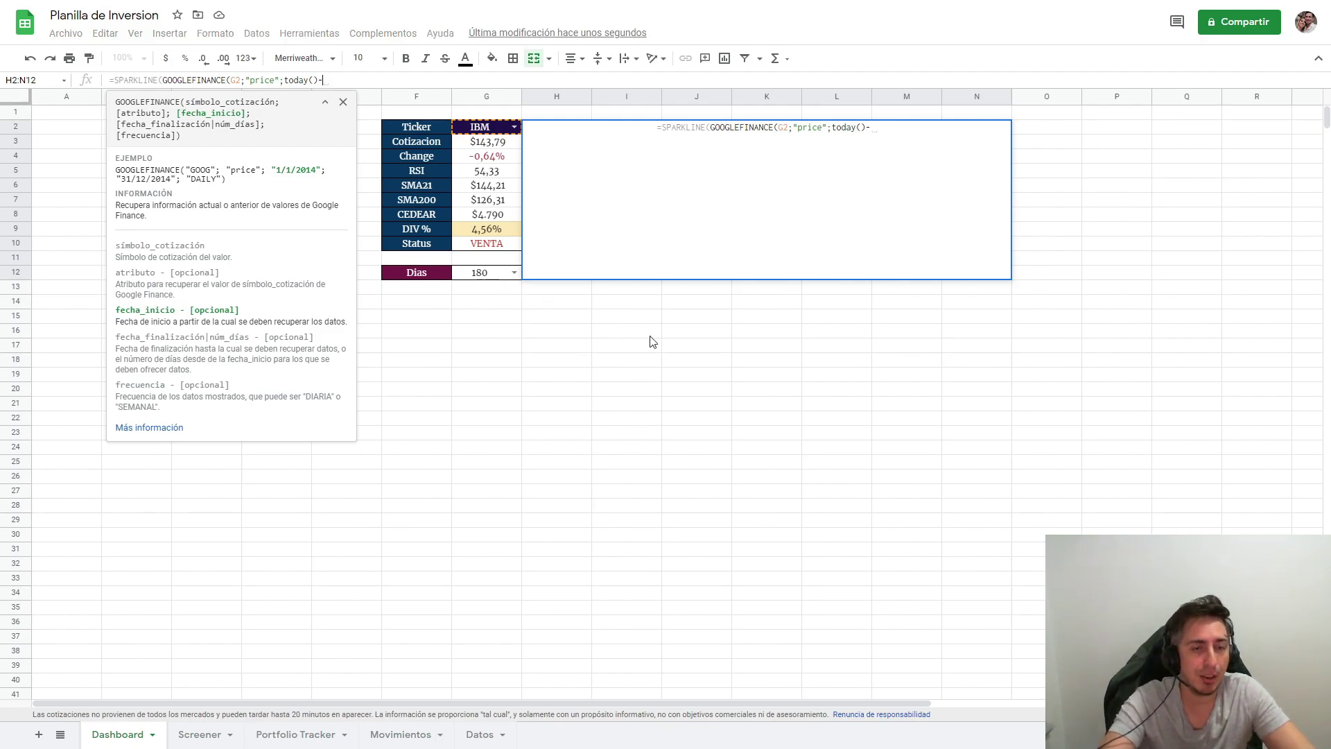
type("G12")
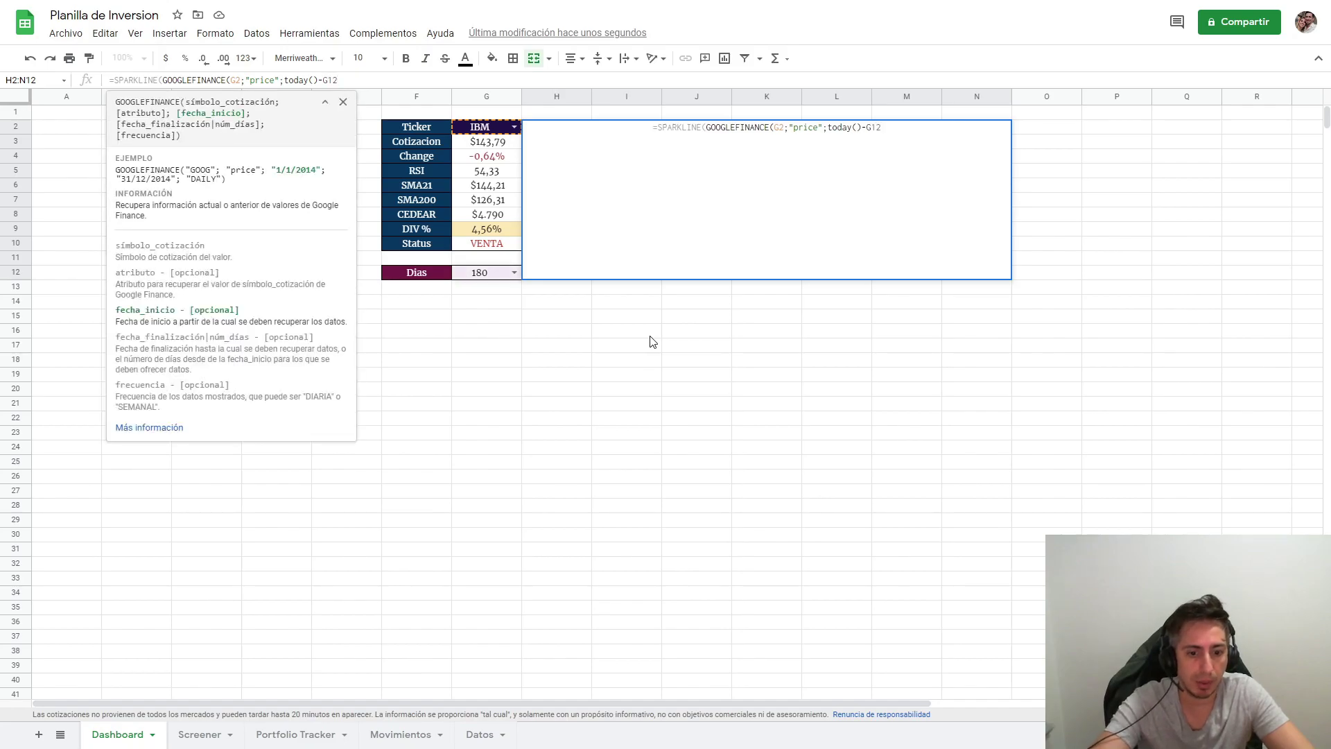
type(";")
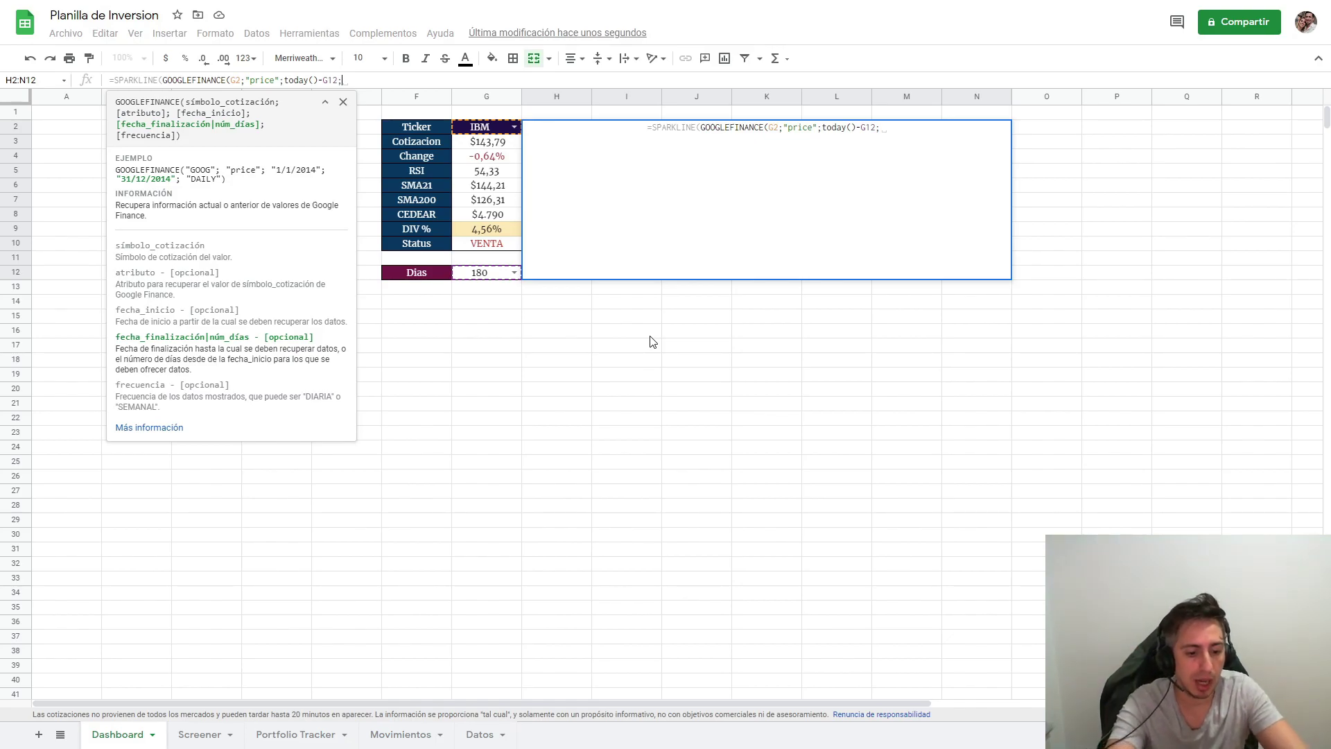
type("today(")
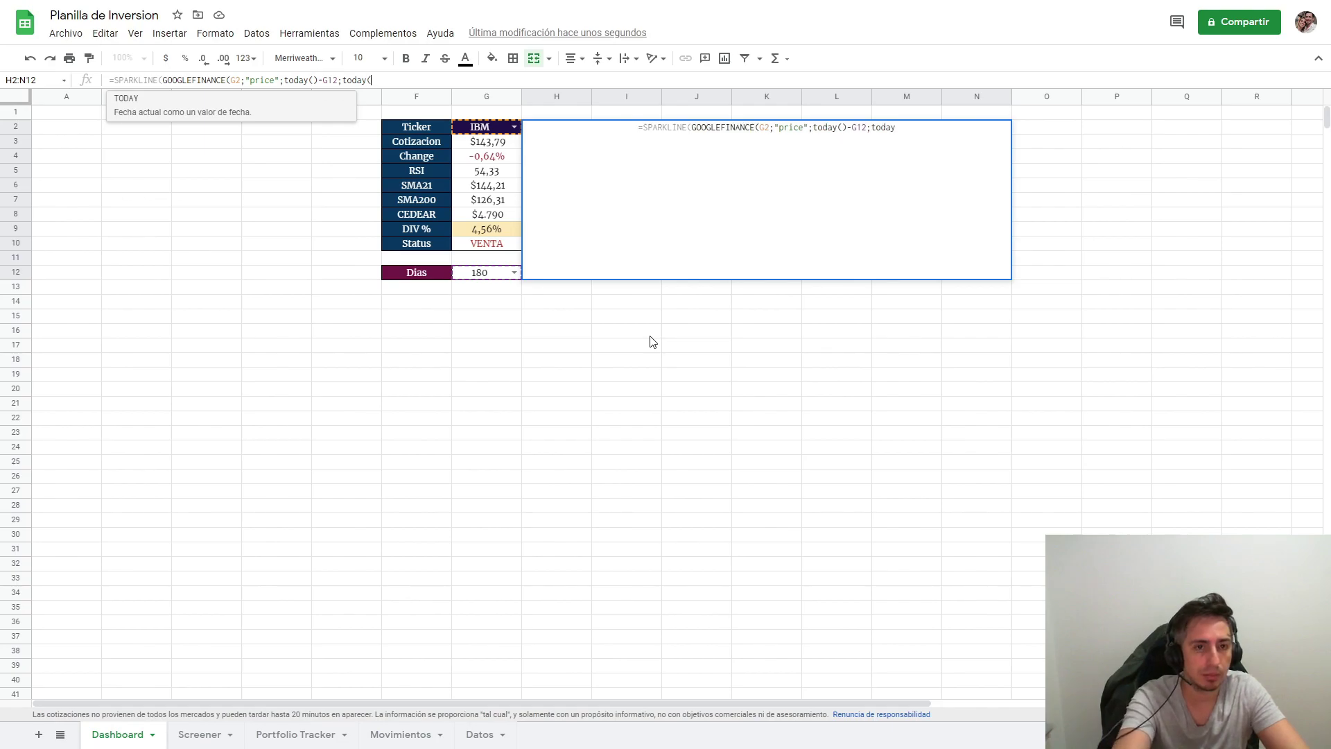
type("))")
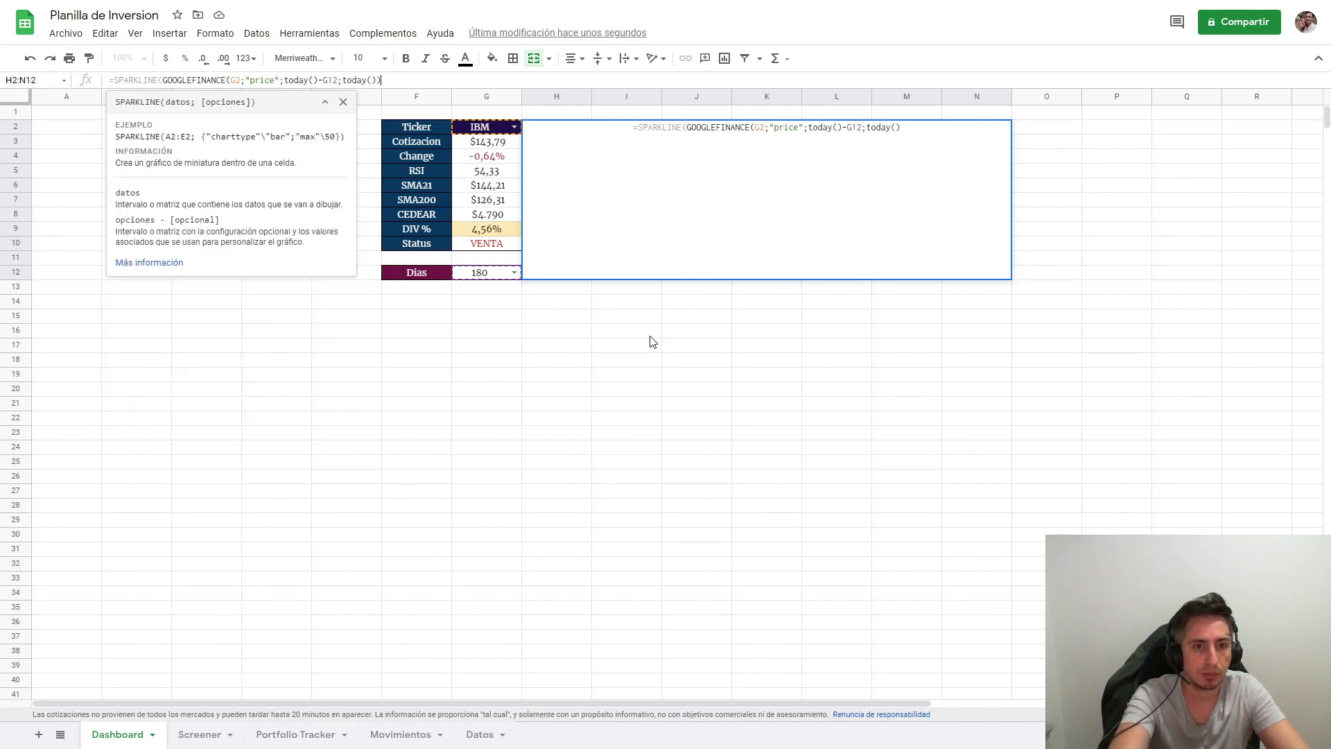
type(")")
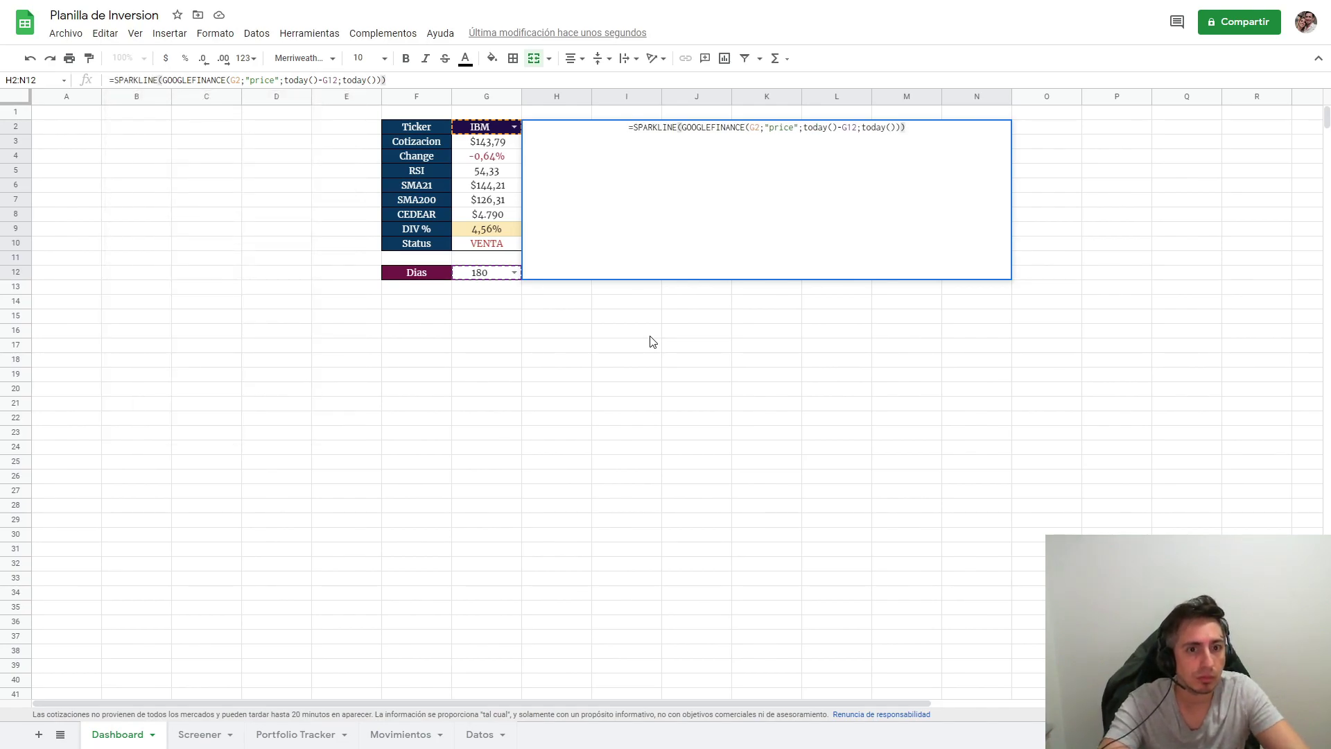
key("Return")
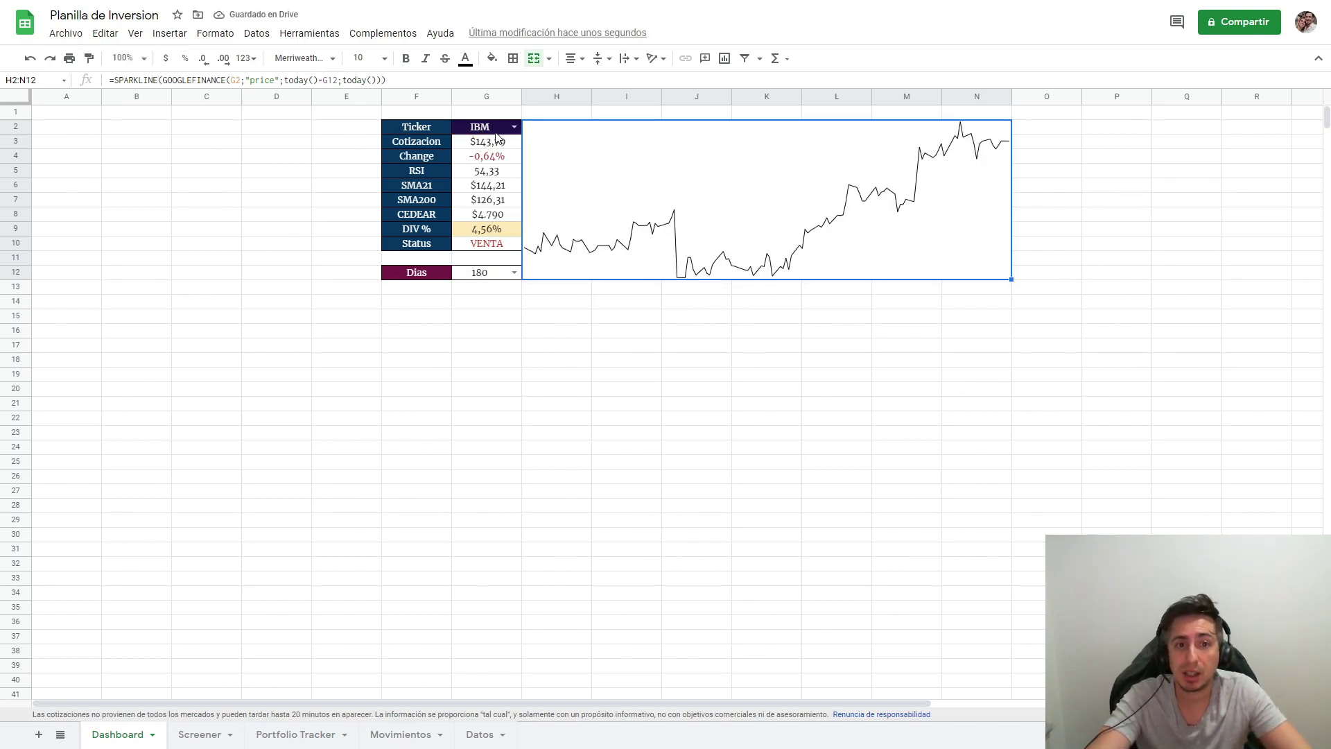
Put a black outer border around the H2:N12 sparkline area.
left_click(817, 332)
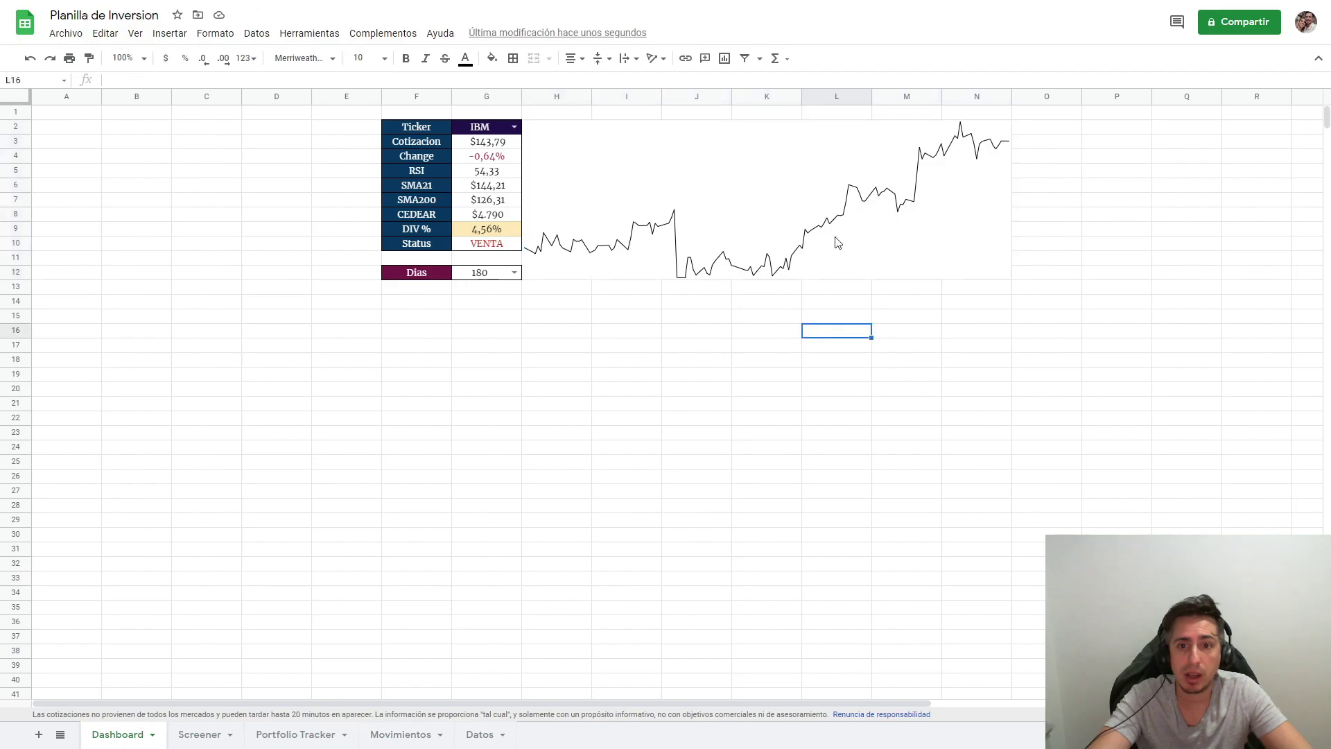
left_click(760, 175)
left_click(513, 58)
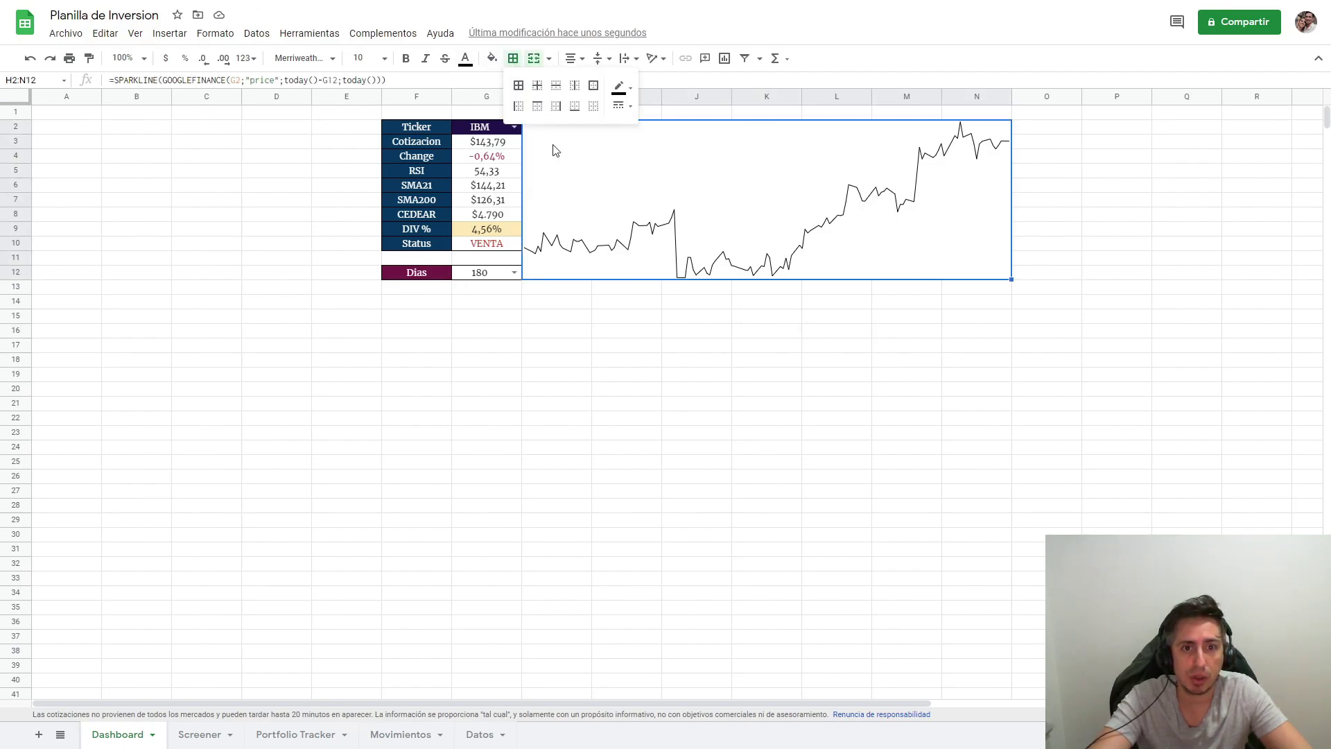
left_click(520, 82)
left_click(687, 356)
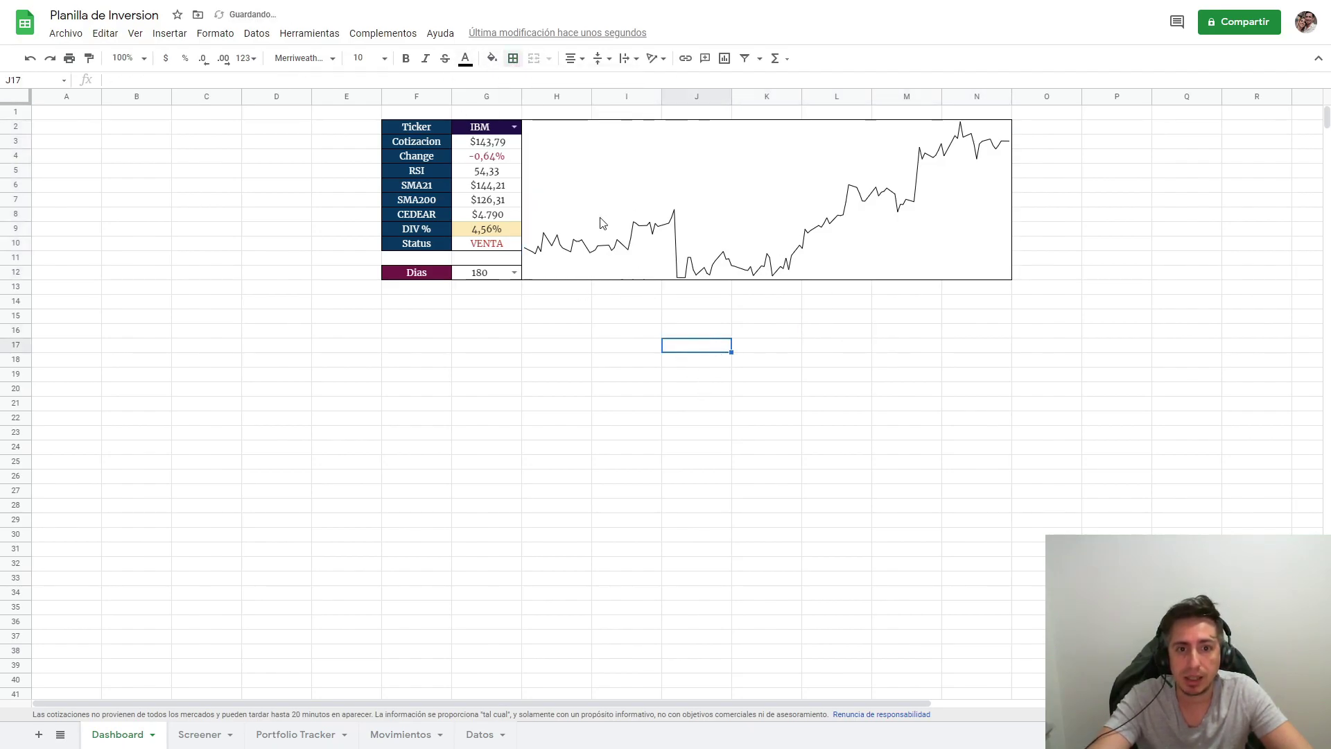
Set Dias in G12 to 30, then to 365 days.
left_click(514, 273)
left_click(476, 305)
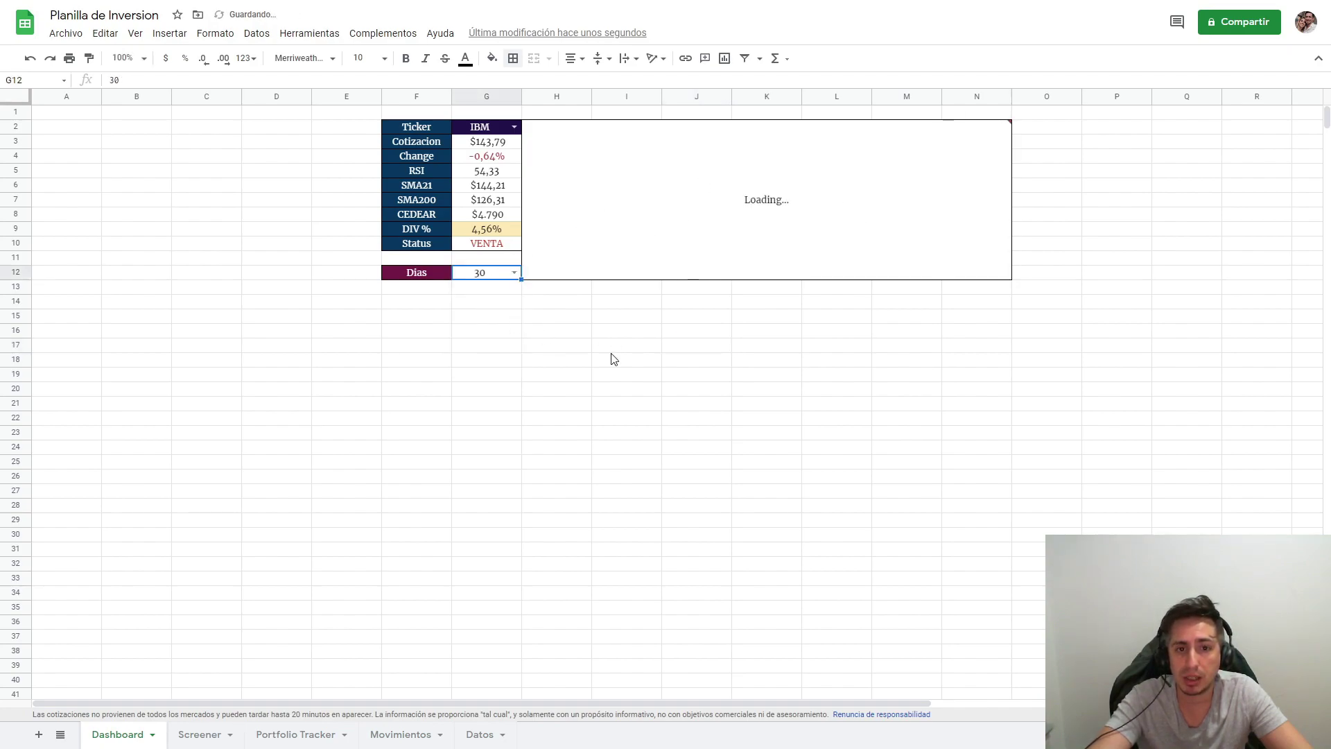
left_click(514, 272)
left_click(484, 363)
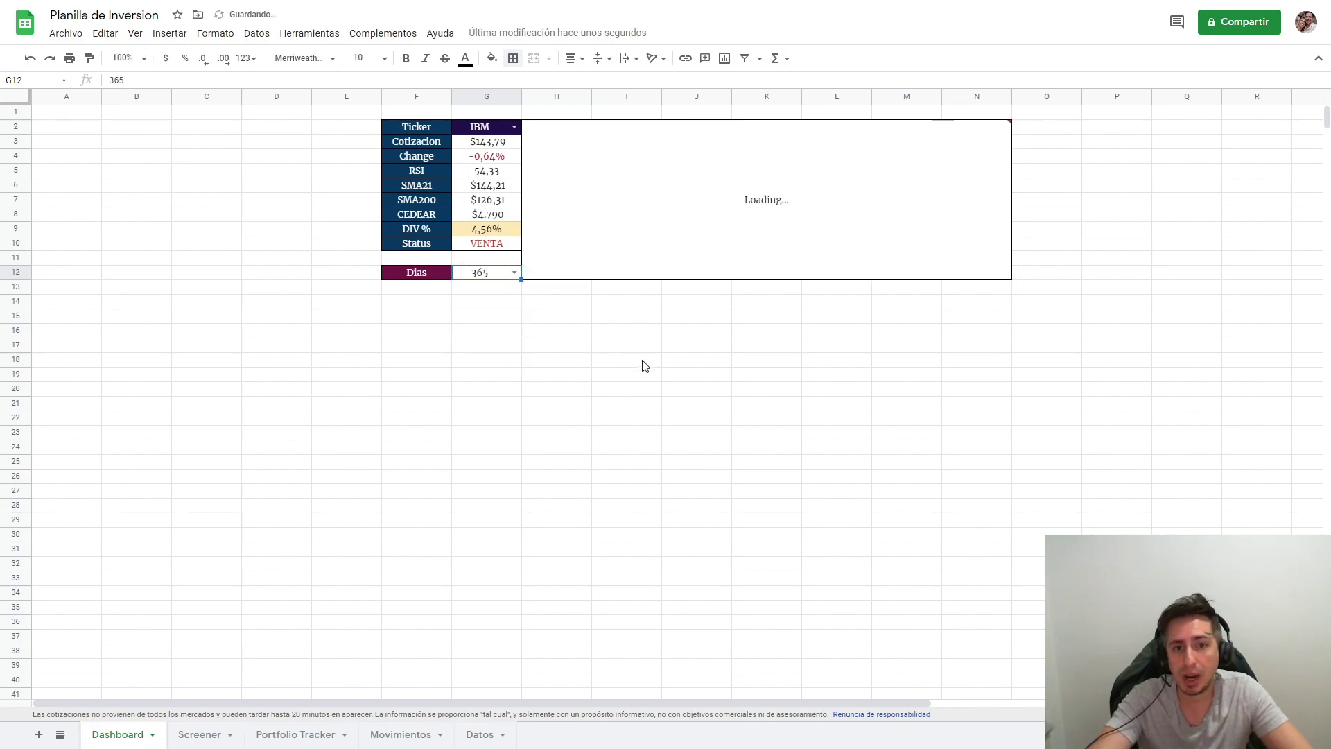
Switch the G2 ticker to ABEV, then AUSO, and finally BABA.
left_click(514, 127)
left_click(469, 181)
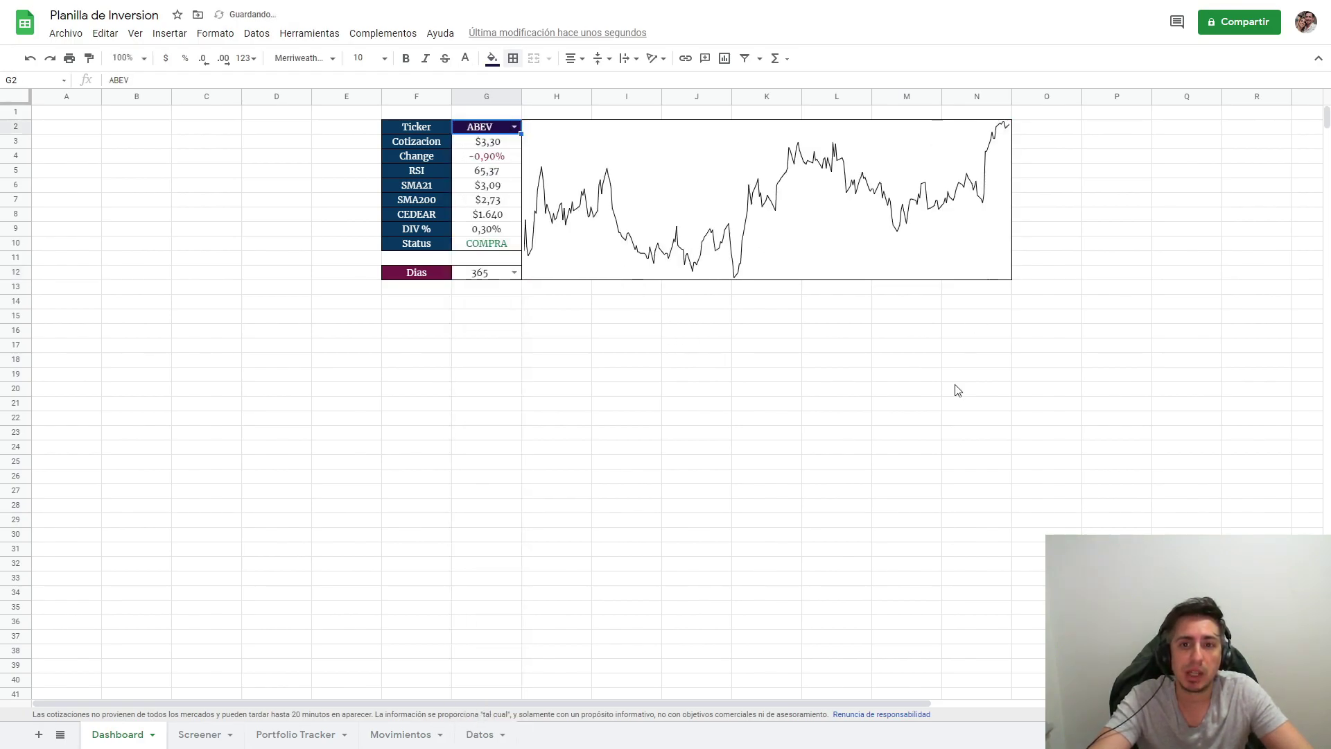
left_click(579, 367)
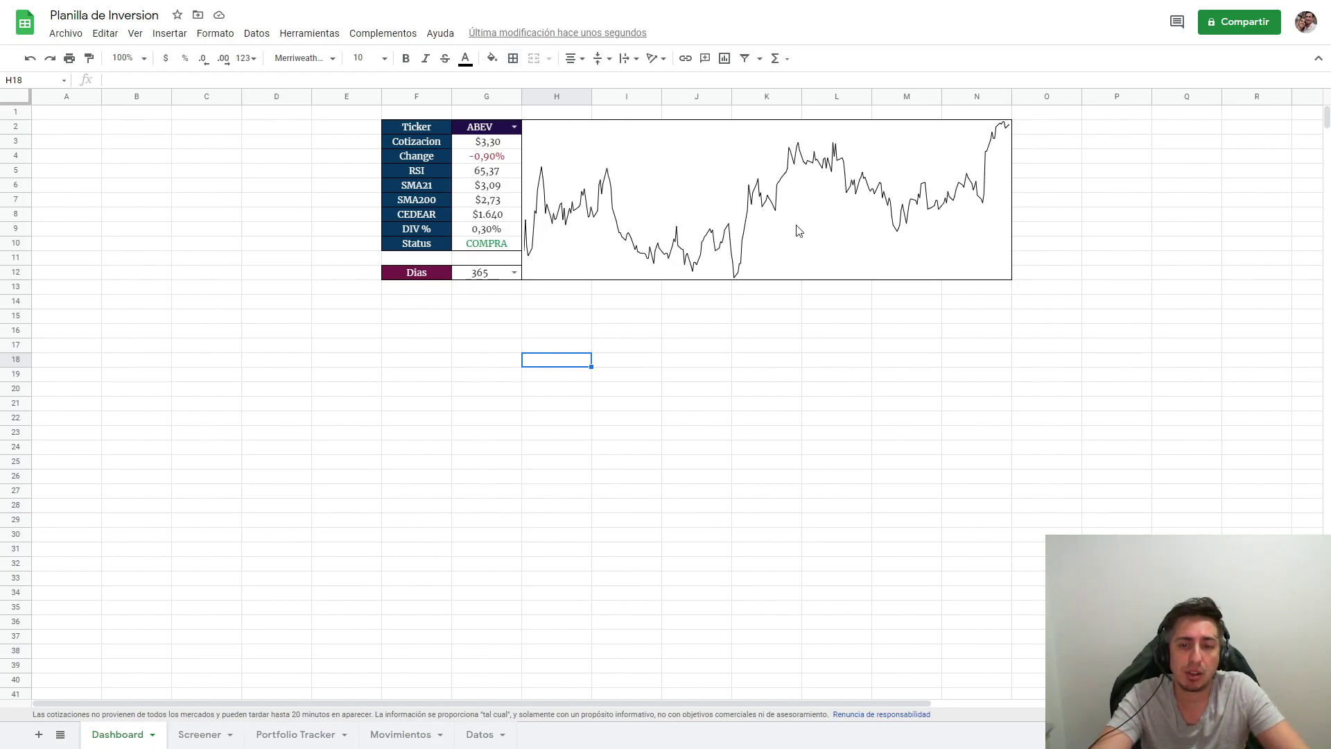
left_click(514, 127)
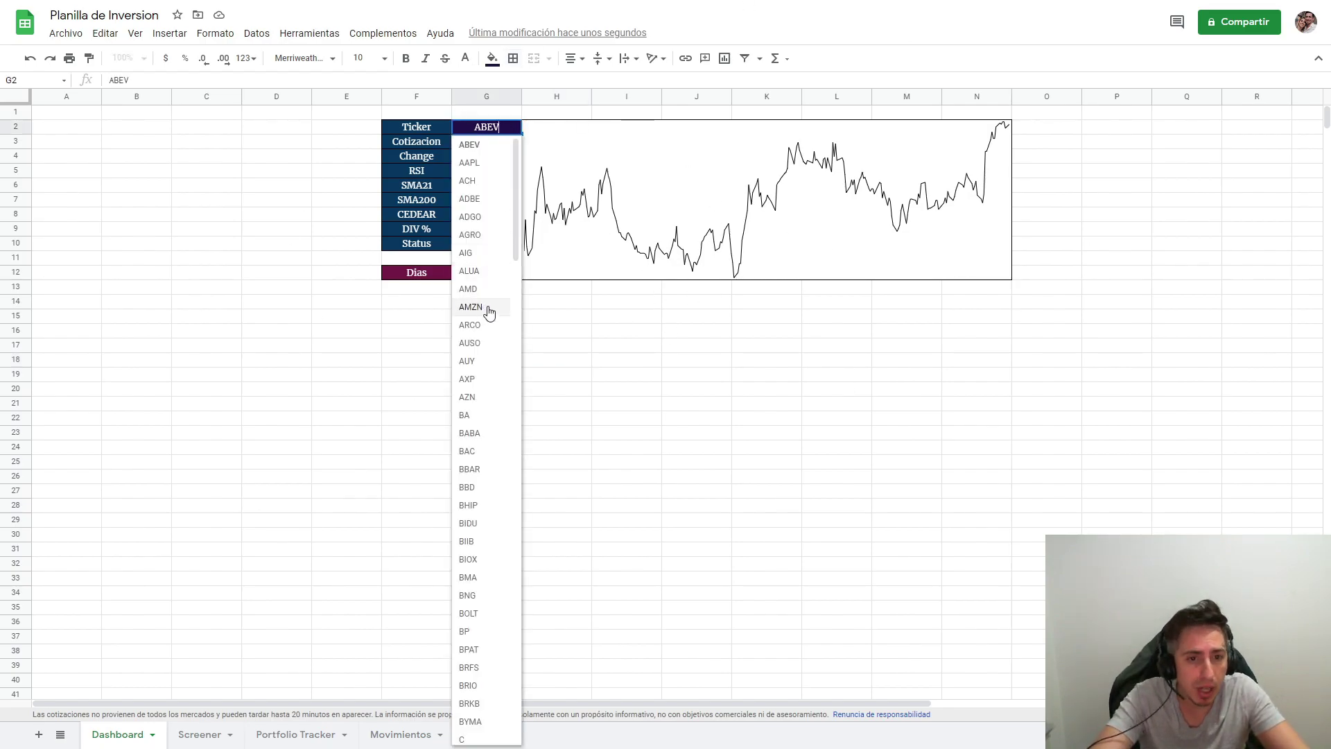
left_click(492, 345)
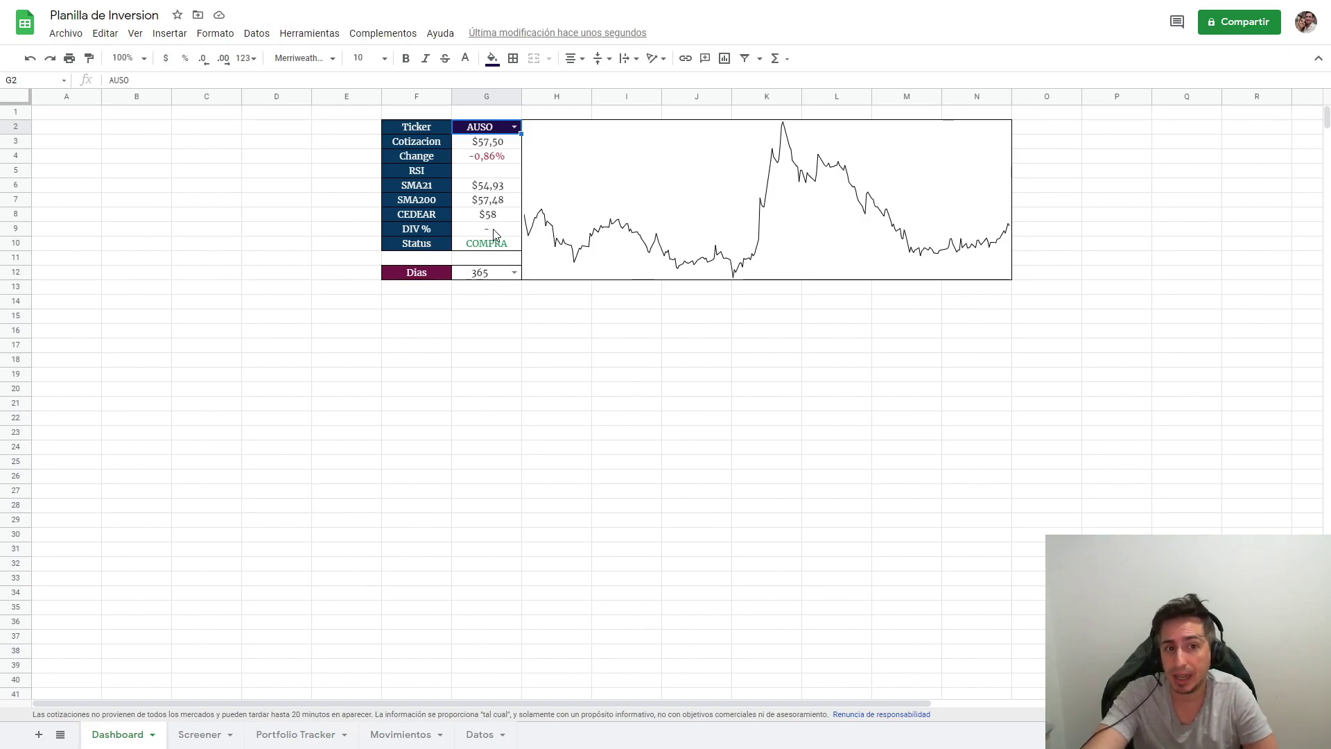
left_click(515, 127)
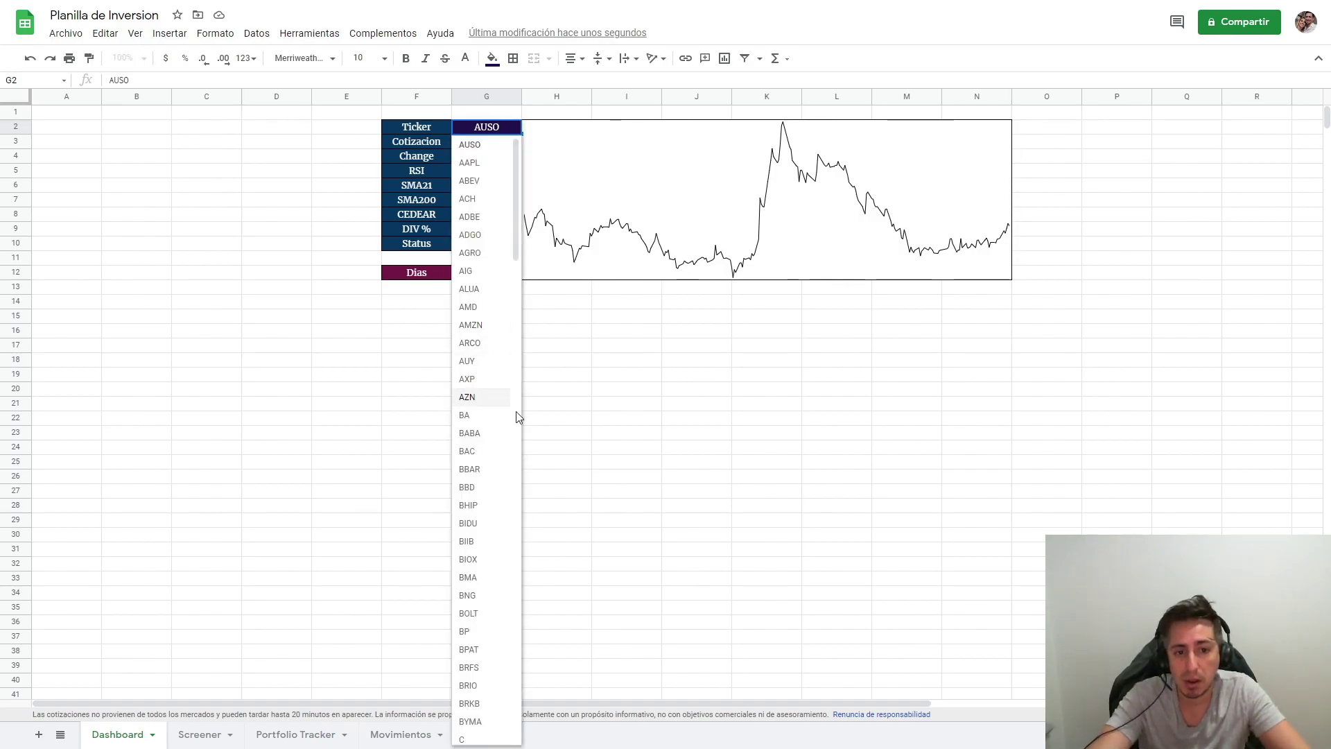
left_click(478, 432)
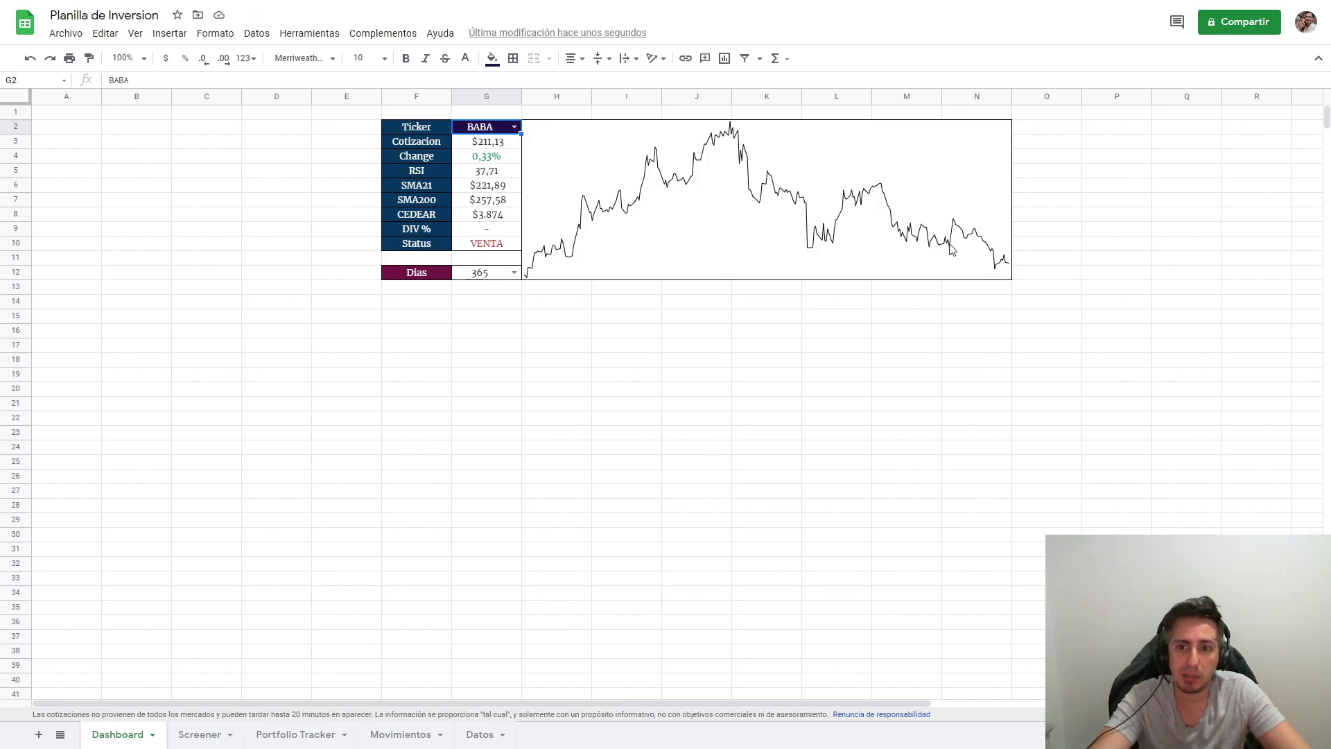
Add 730 to the Dias dropdown's allowed values and set Dias to 730 days.
left_click(487, 276)
right_click(488, 278)
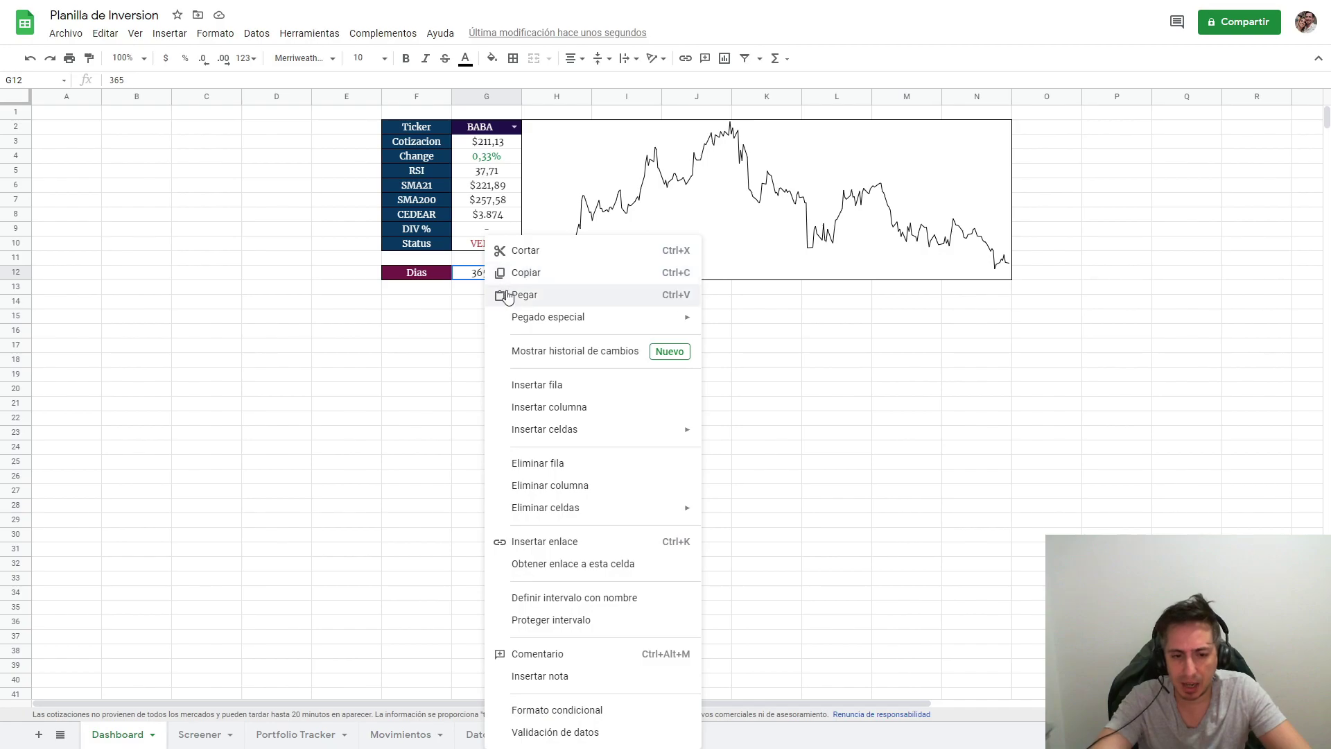
left_click(597, 733)
left_click(805, 343)
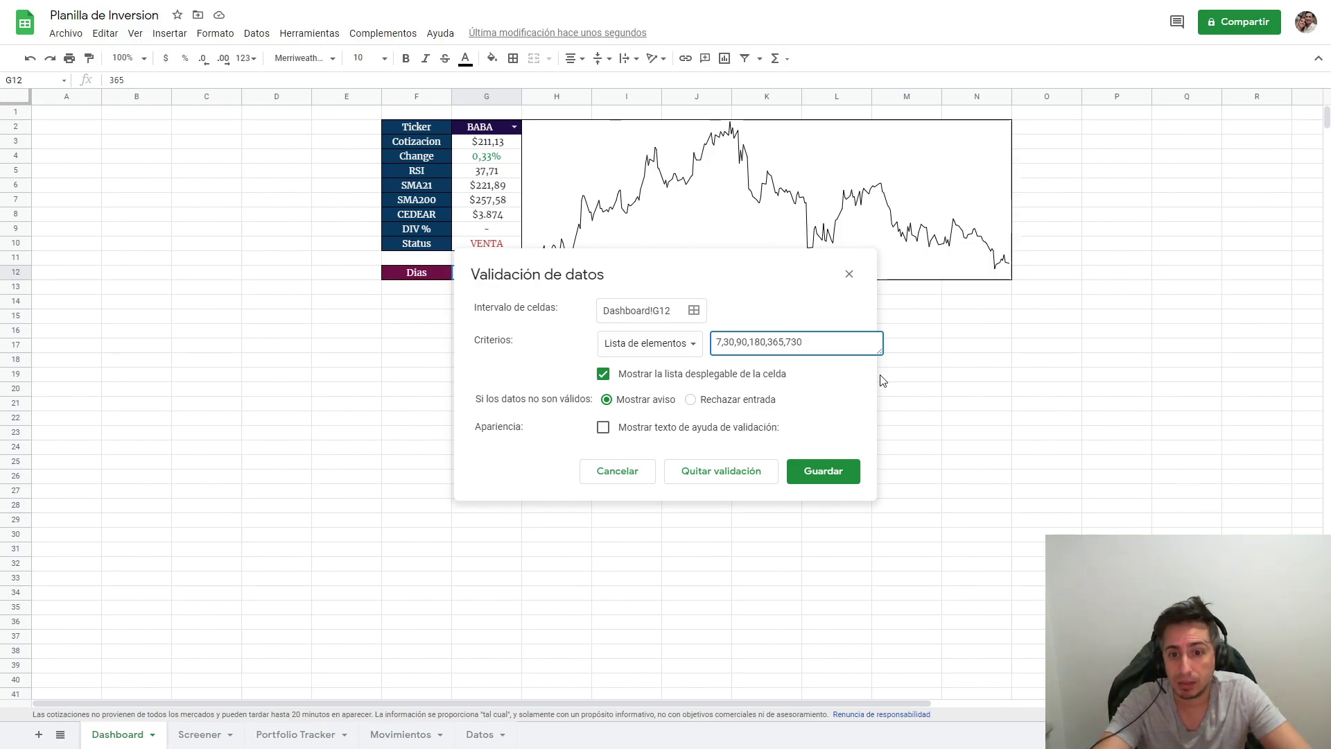
key("Return")
left_click(515, 273)
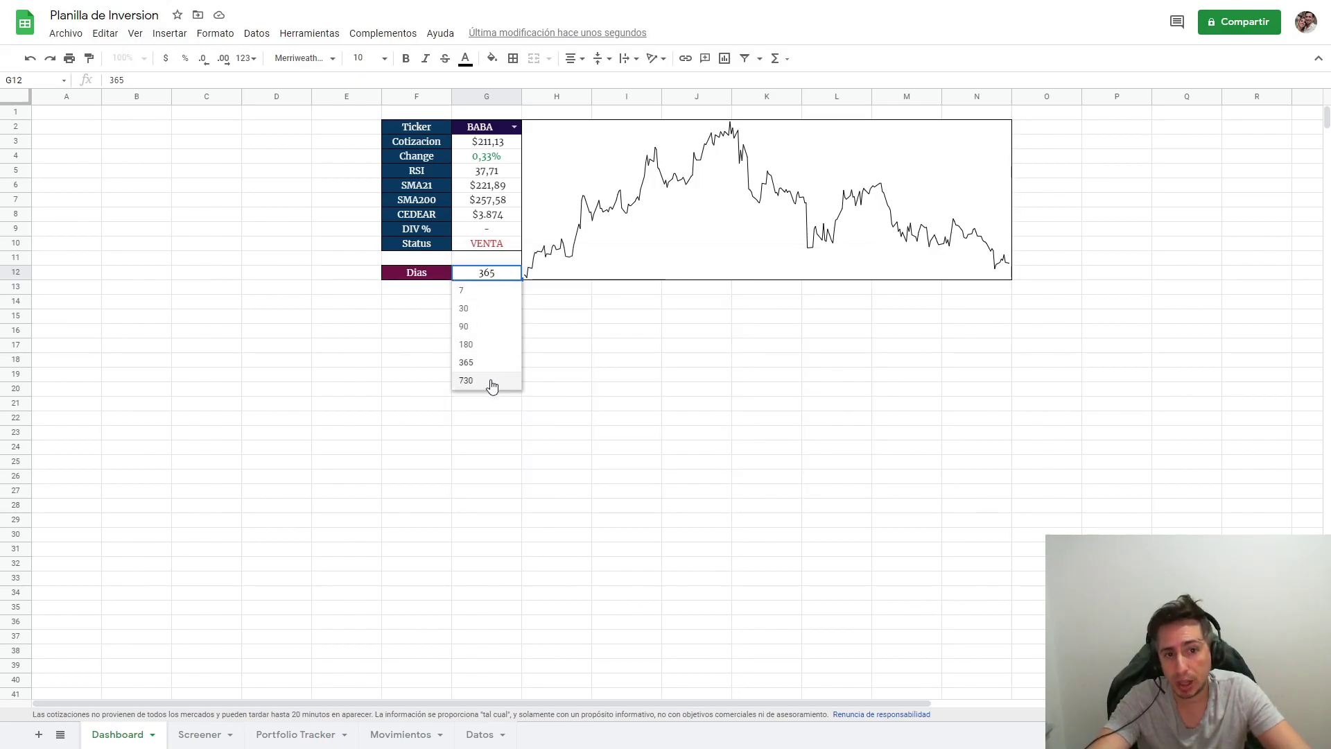
left_click(488, 381)
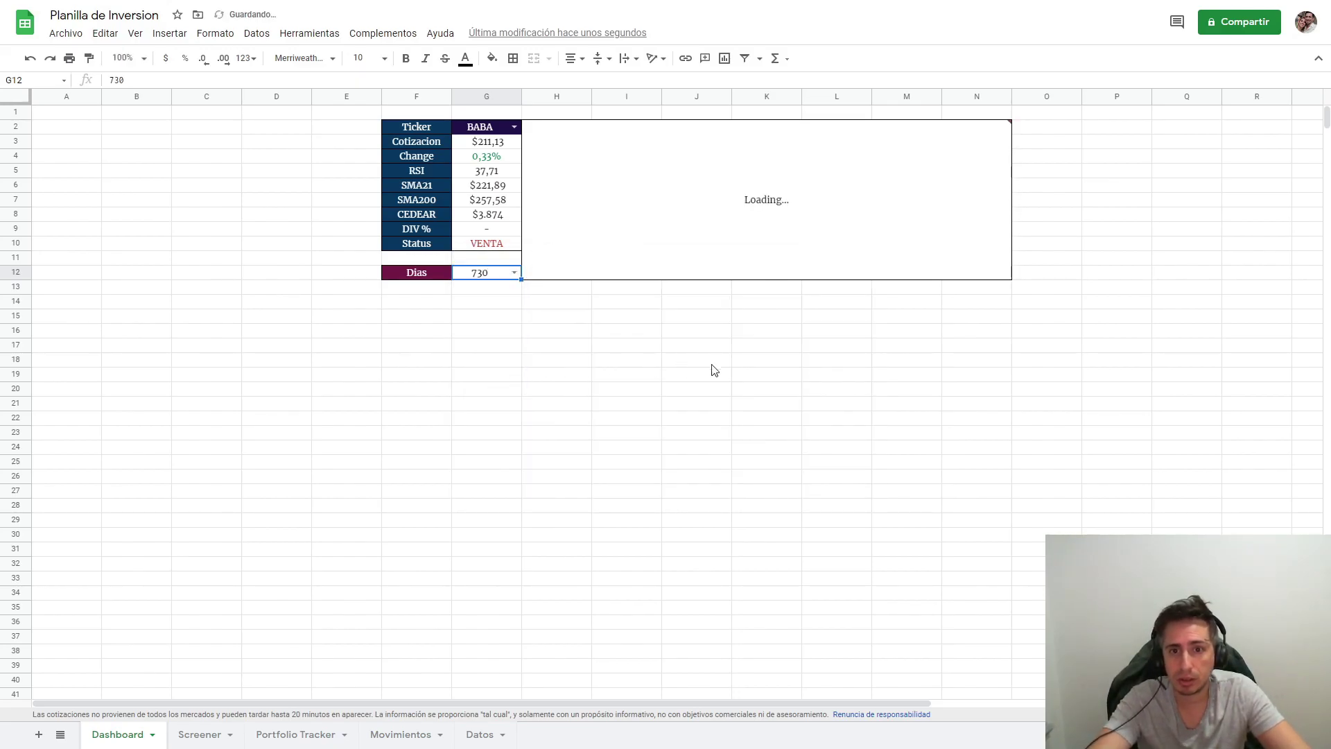
Extend the G12 validation list with 2000 and save the rule.
right_click(491, 279)
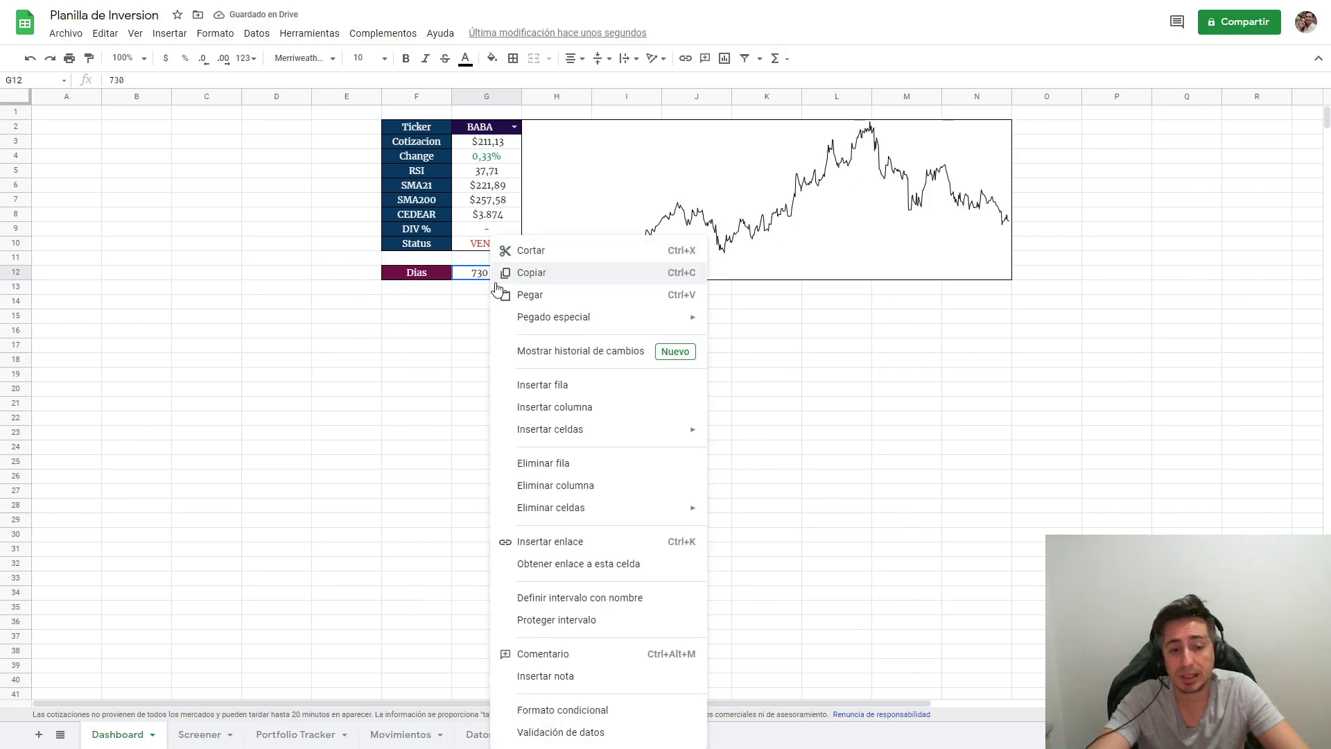
left_click(562, 709)
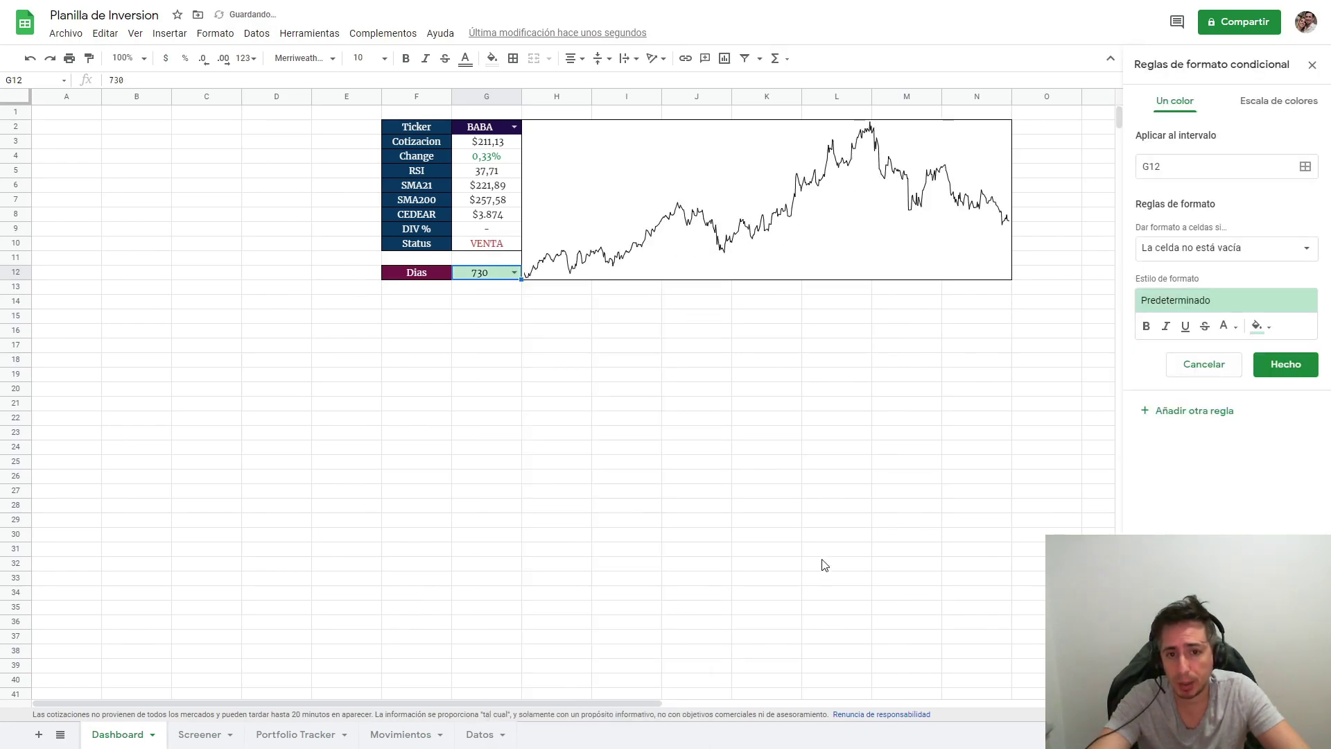
left_click(1311, 65)
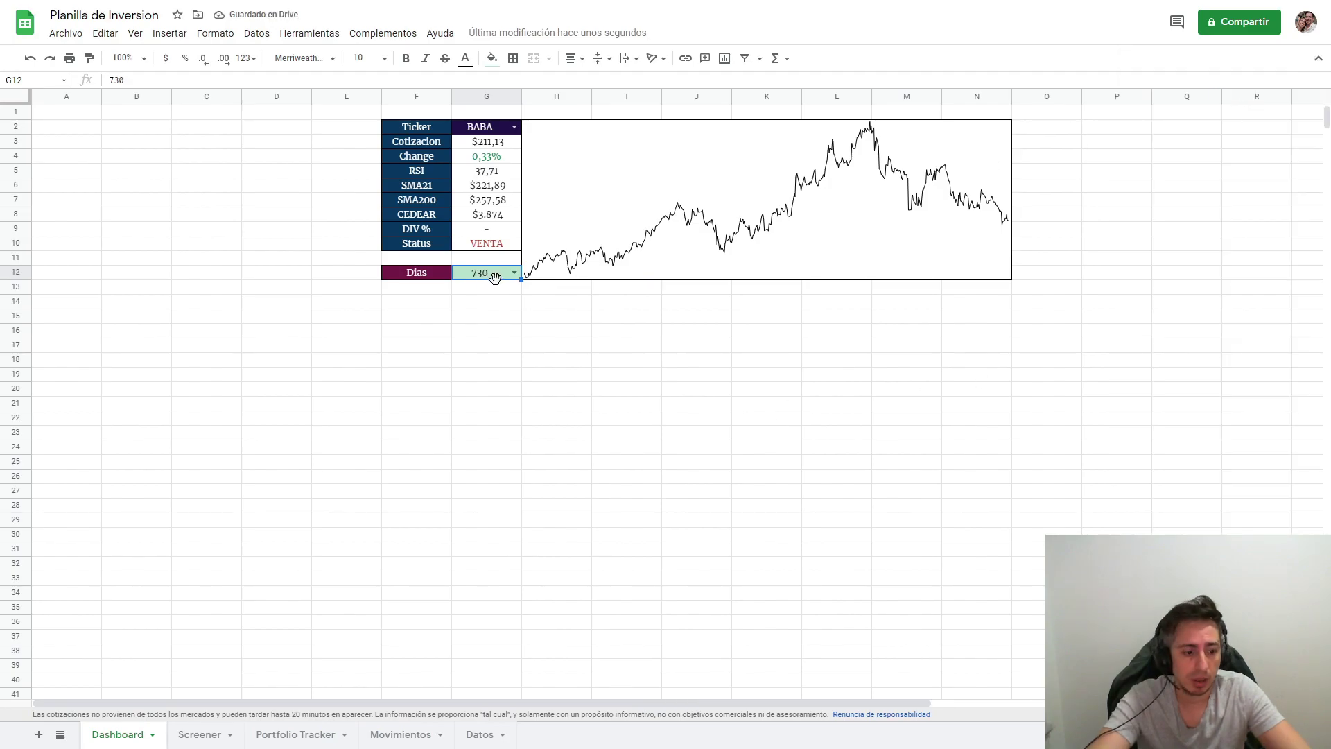
right_click(509, 282)
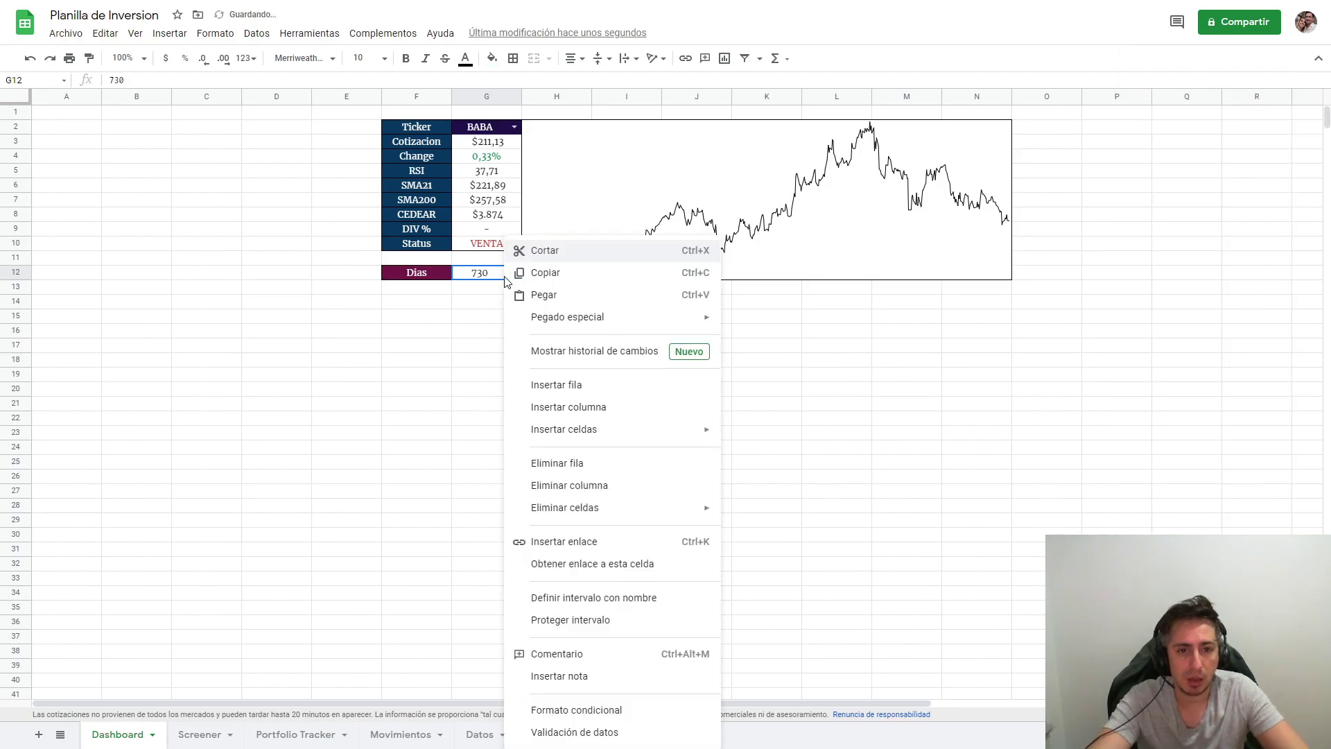
left_click(594, 730)
left_click(822, 346)
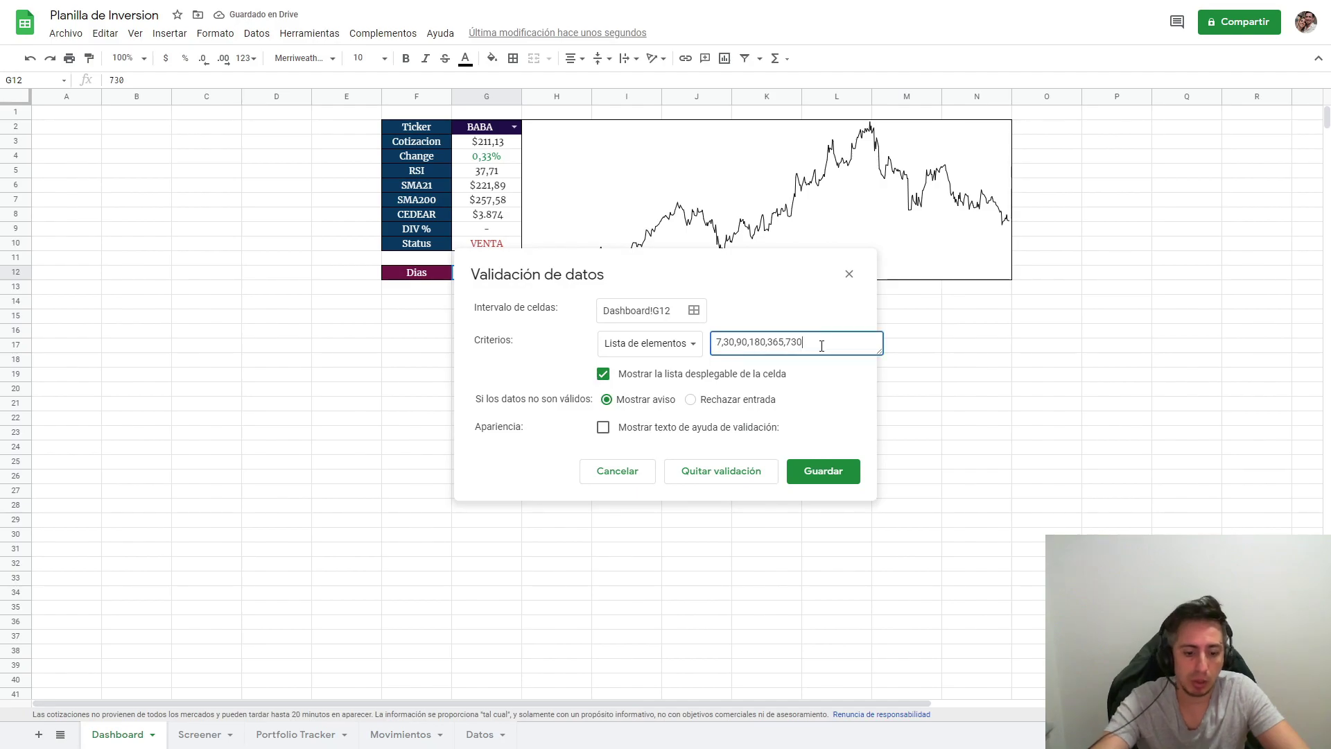
type(",2000")
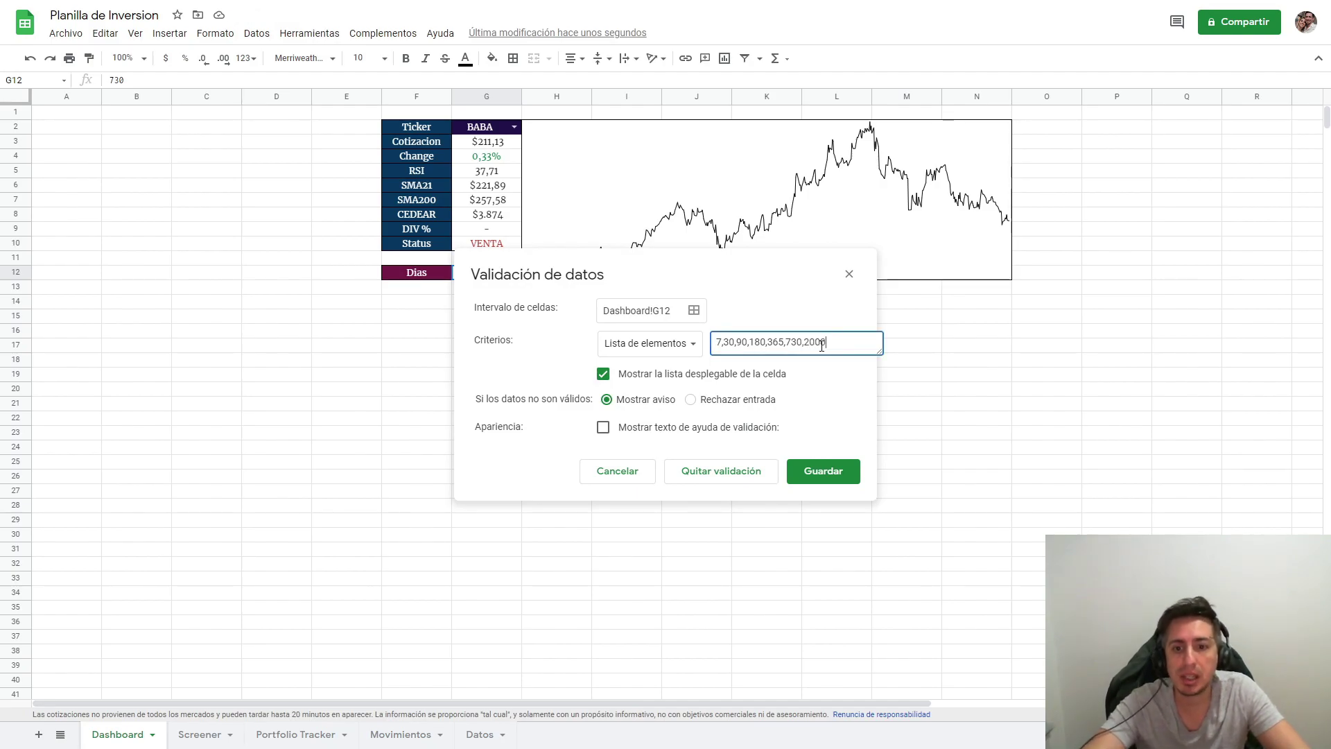
left_click(833, 478)
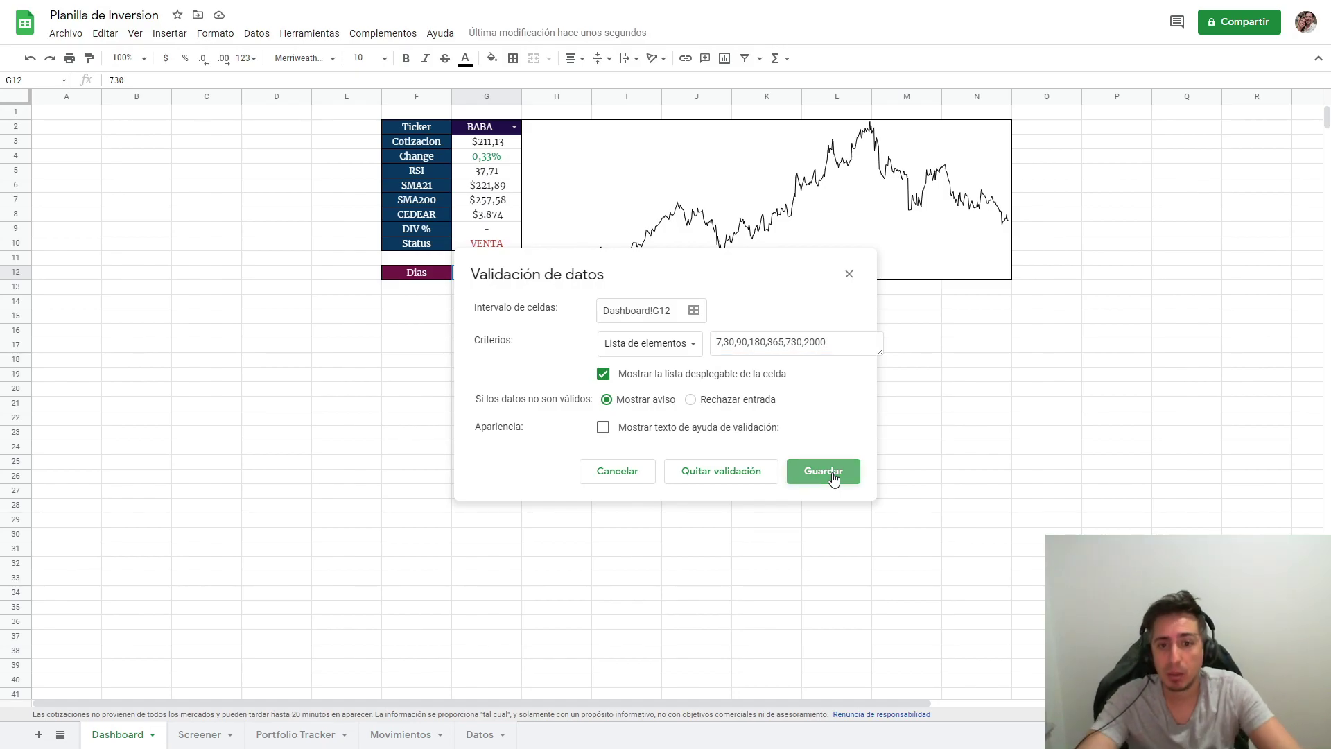
Set Dias to 2000 days so the sparkline covers the longer span.
left_click(514, 272)
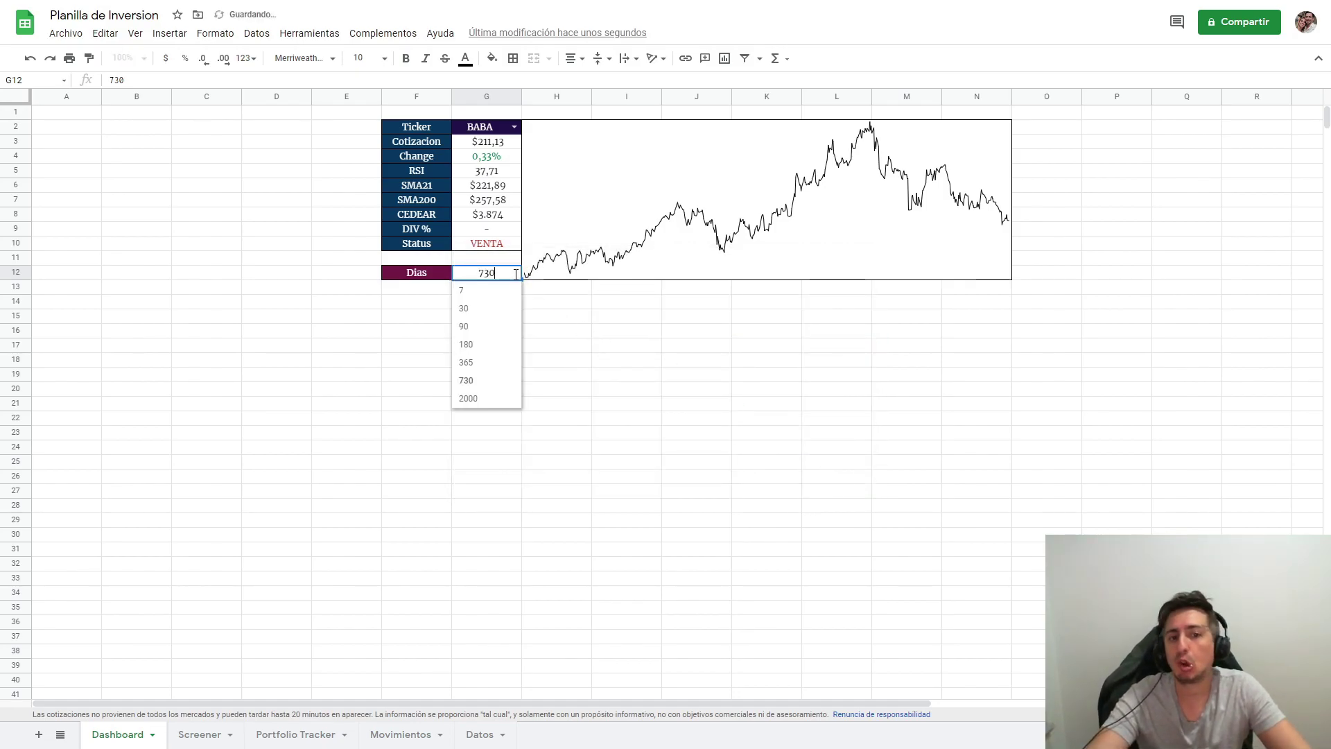
left_click(485, 399)
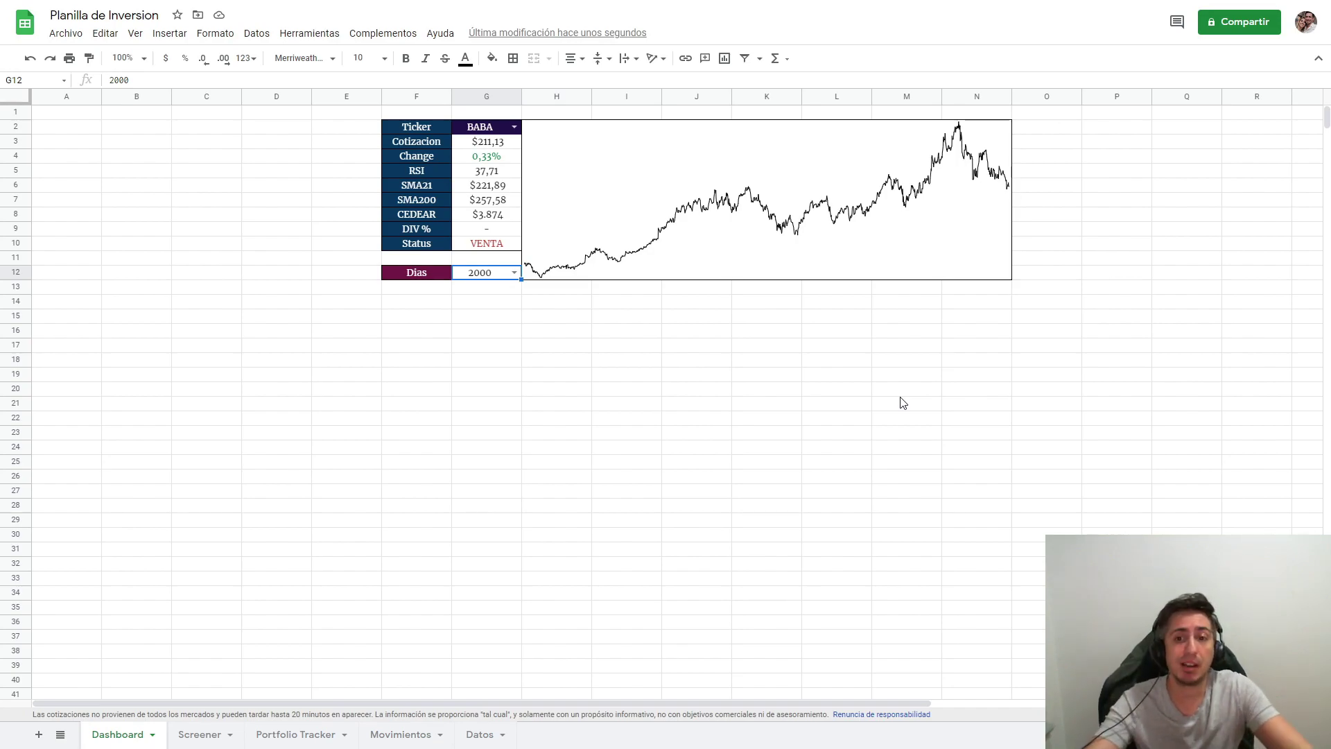
left_click(733, 376)
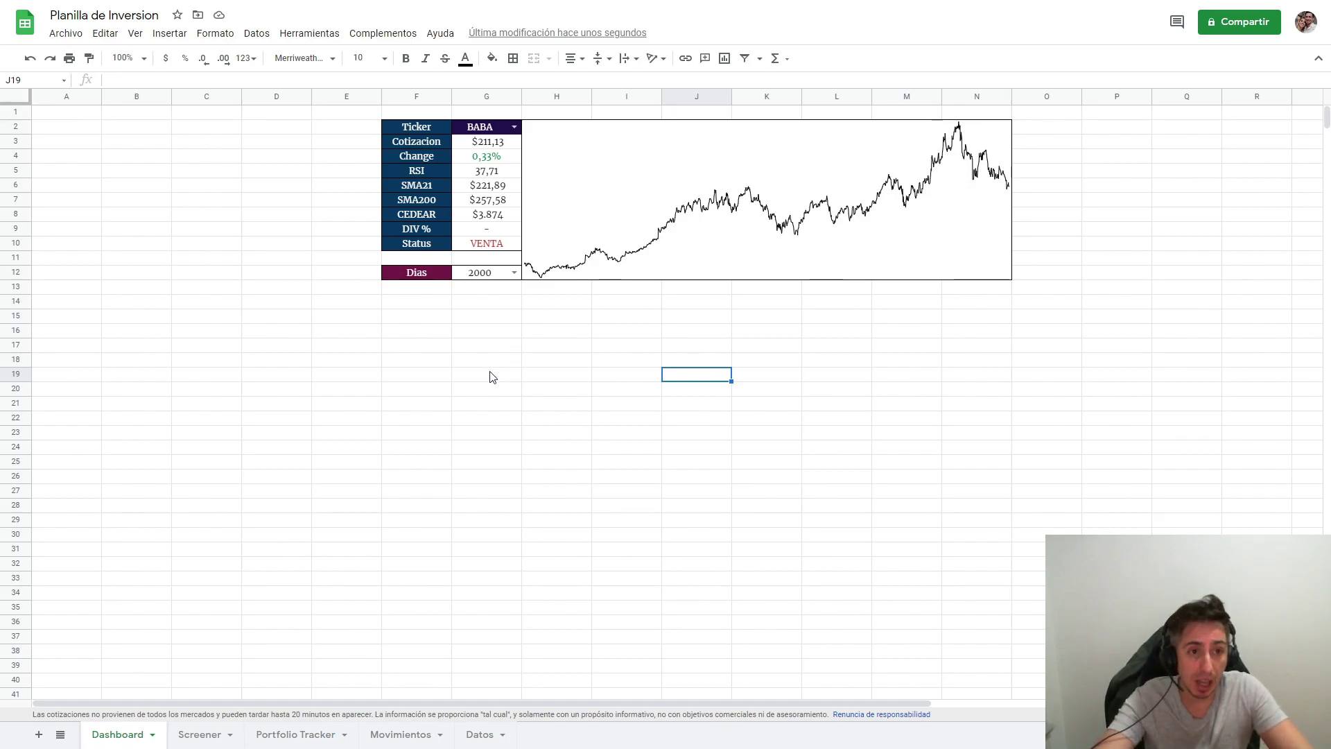
Outline C2:D11 with outer and inner vertical borders and merge C2:D2 for the title.
left_click_drag(208, 131, 271, 258)
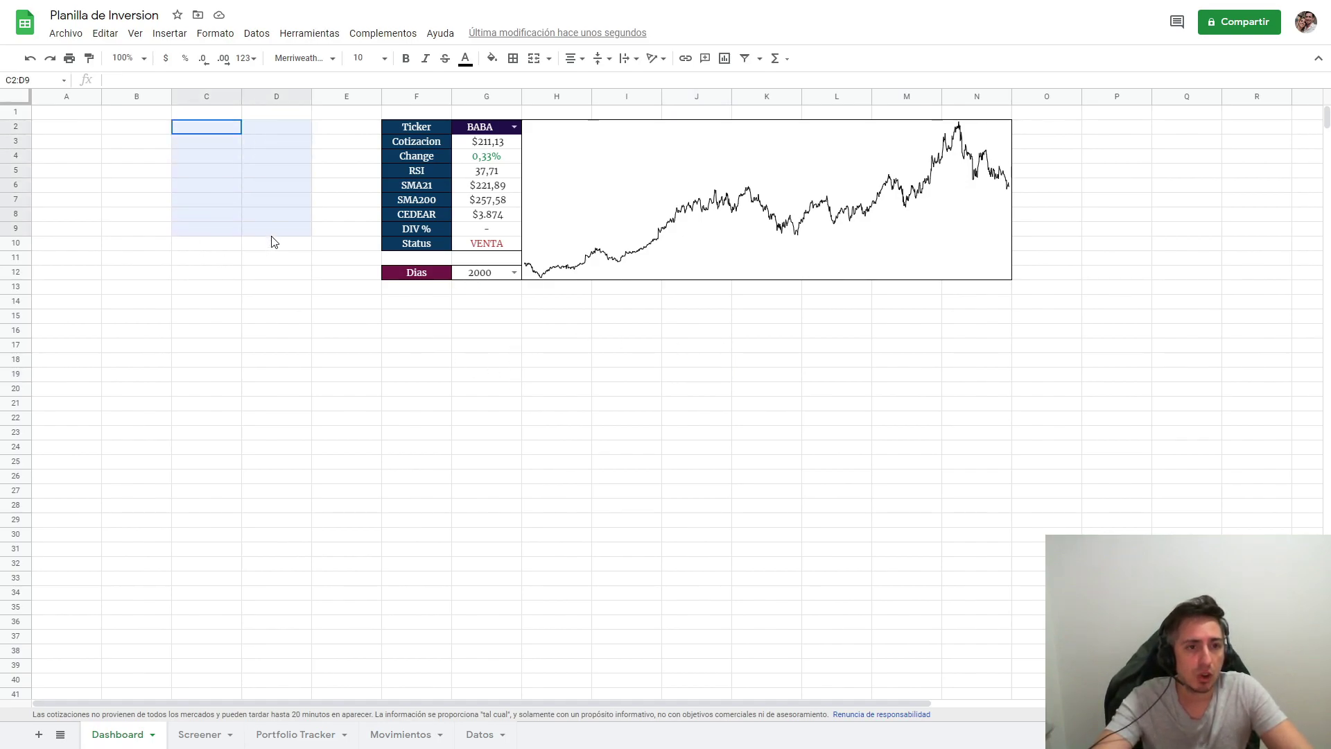
left_click(513, 58)
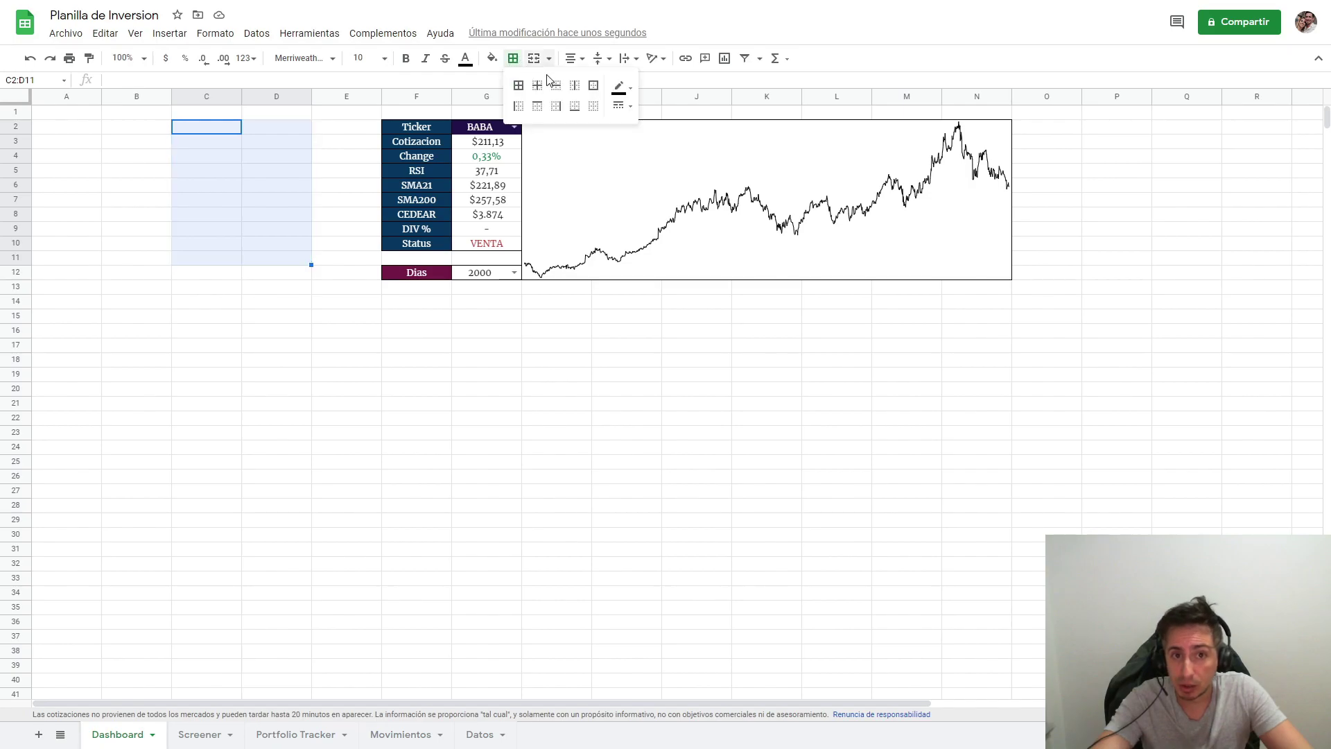
left_click(594, 84)
left_click(575, 86)
left_click(318, 309)
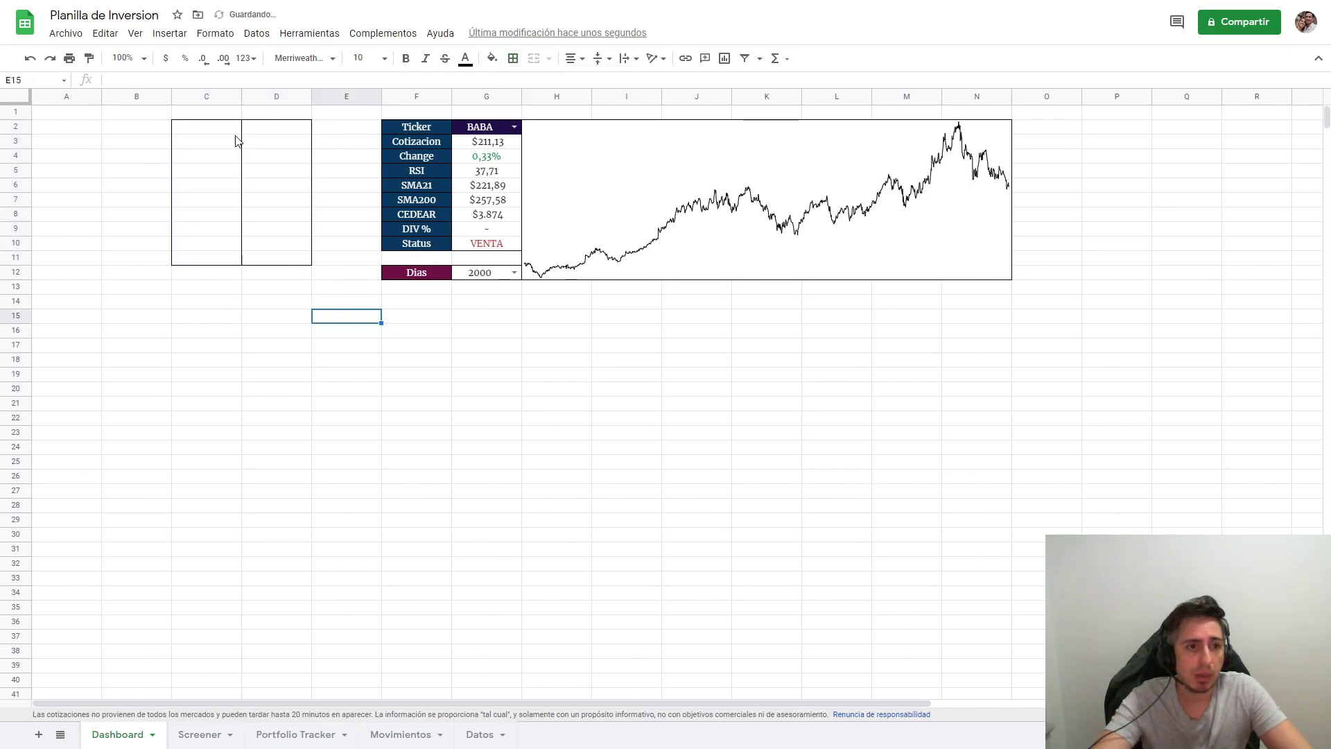
left_click_drag(228, 128, 271, 129)
left_click(535, 59)
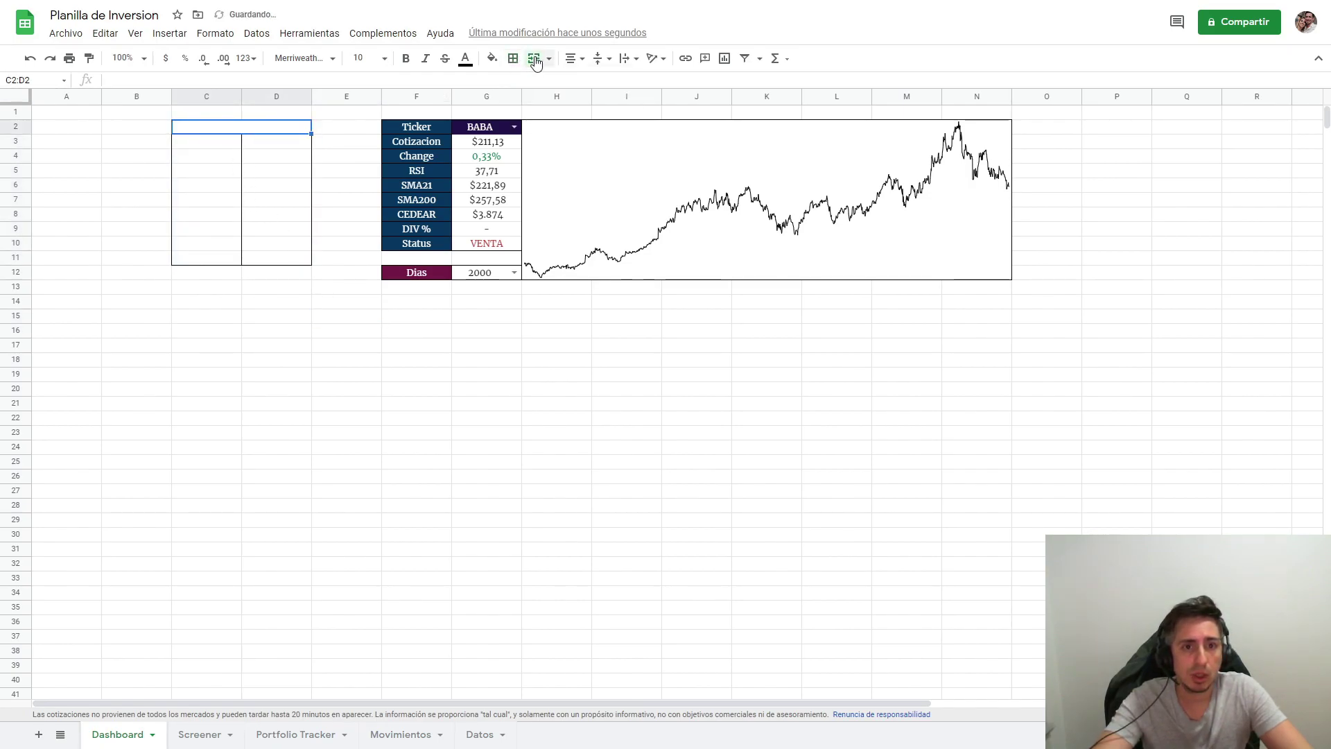
left_click(323, 243)
left_click(278, 127)
left_click(514, 58)
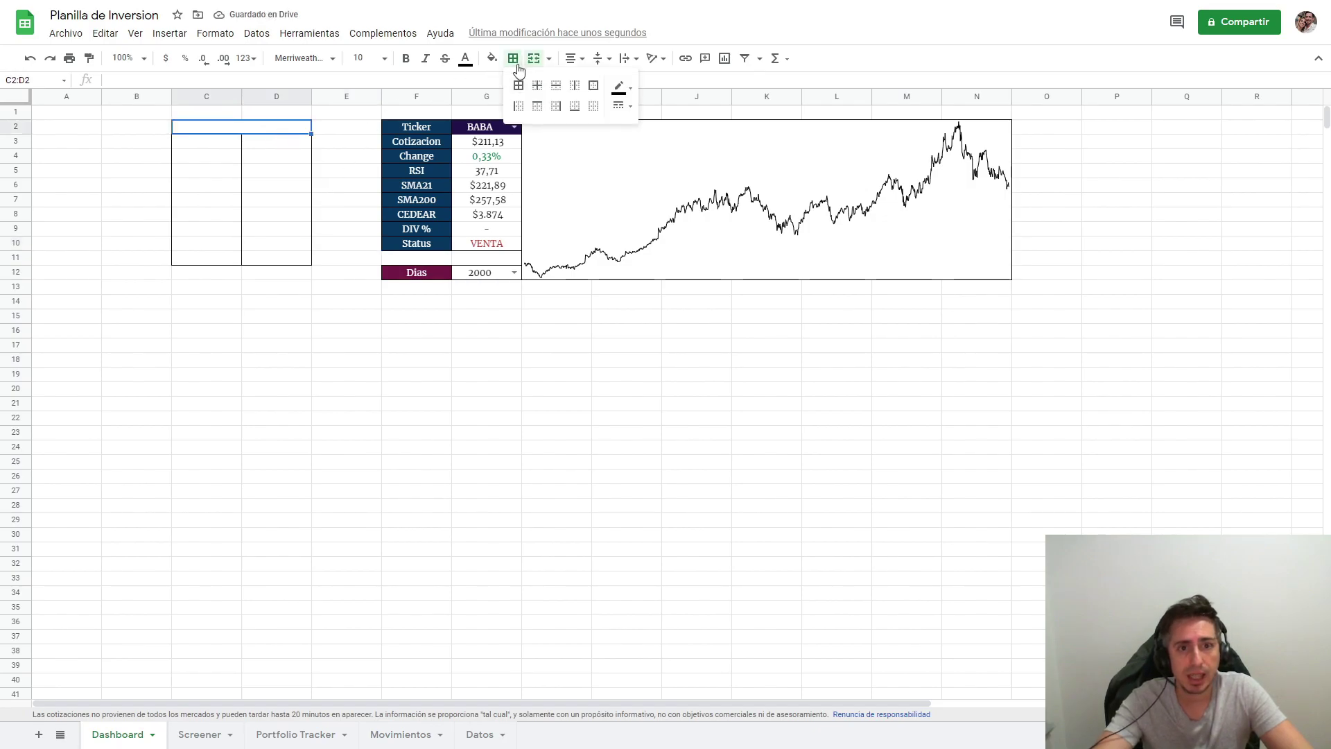
left_click(626, 323)
key("ctrl+z")
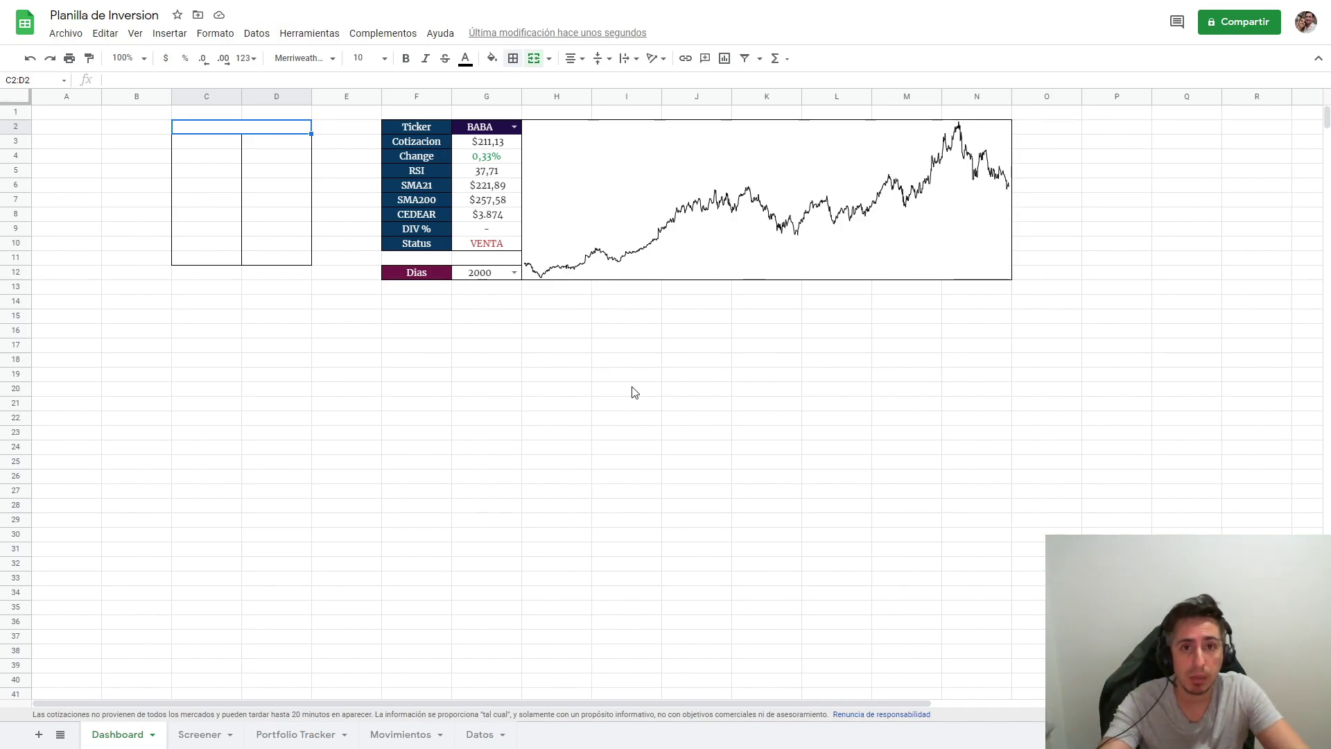
Title the box 'Portfolio Balance', label C3 'Equity', and start a formula in D3.
type("B")
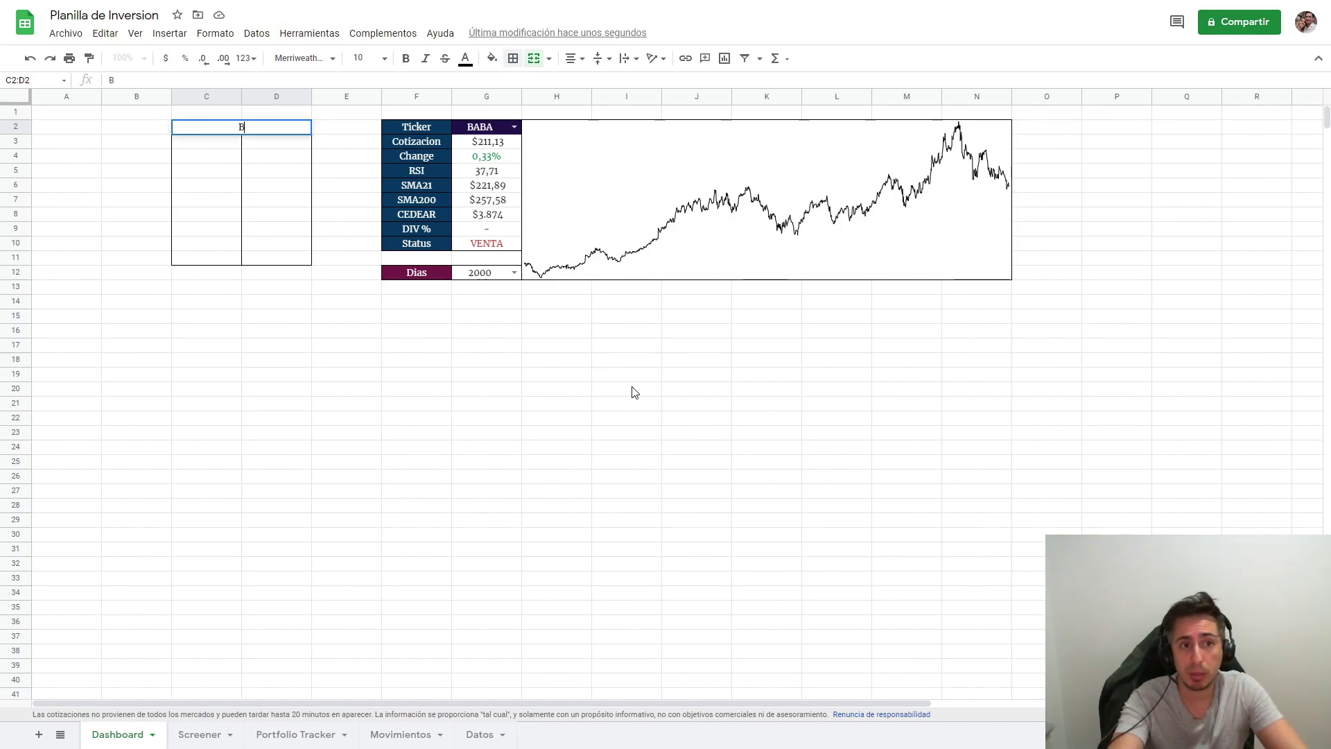
key("BackSpace")
type("Port")
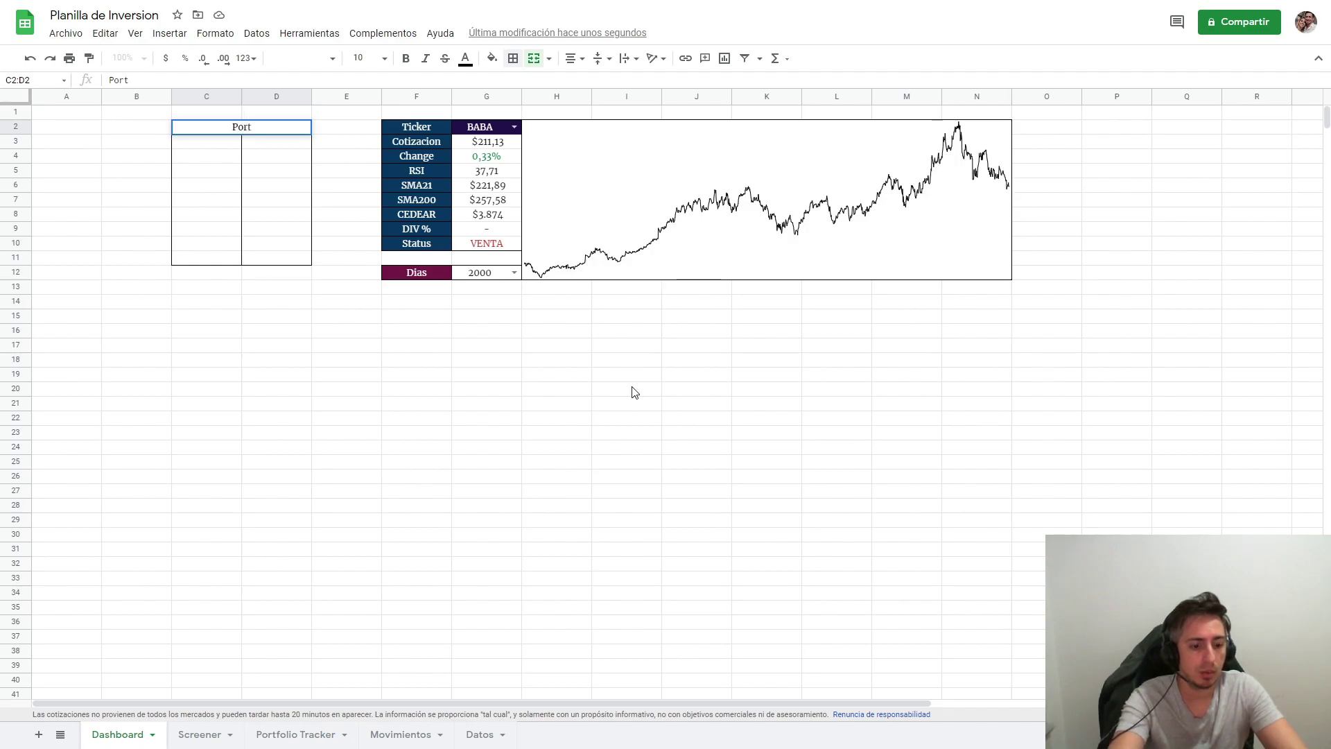
type("folio Balance")
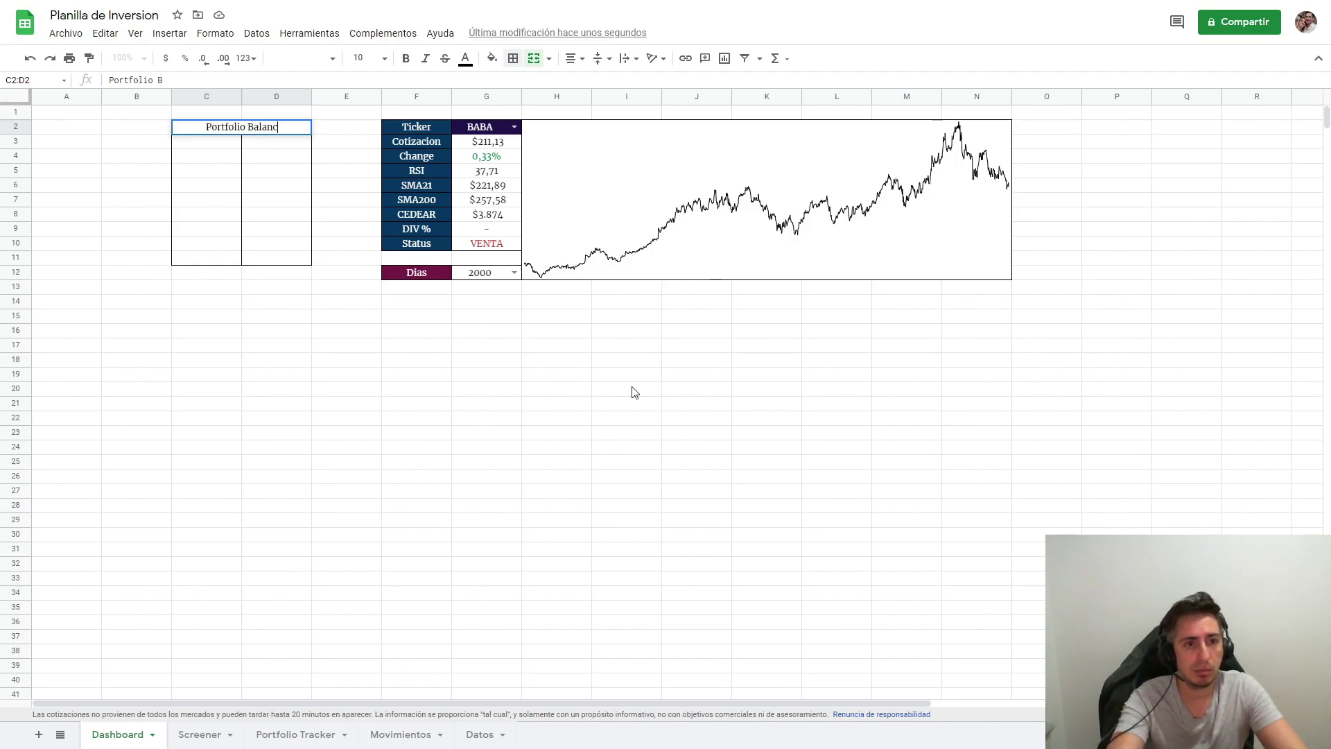
key("Return")
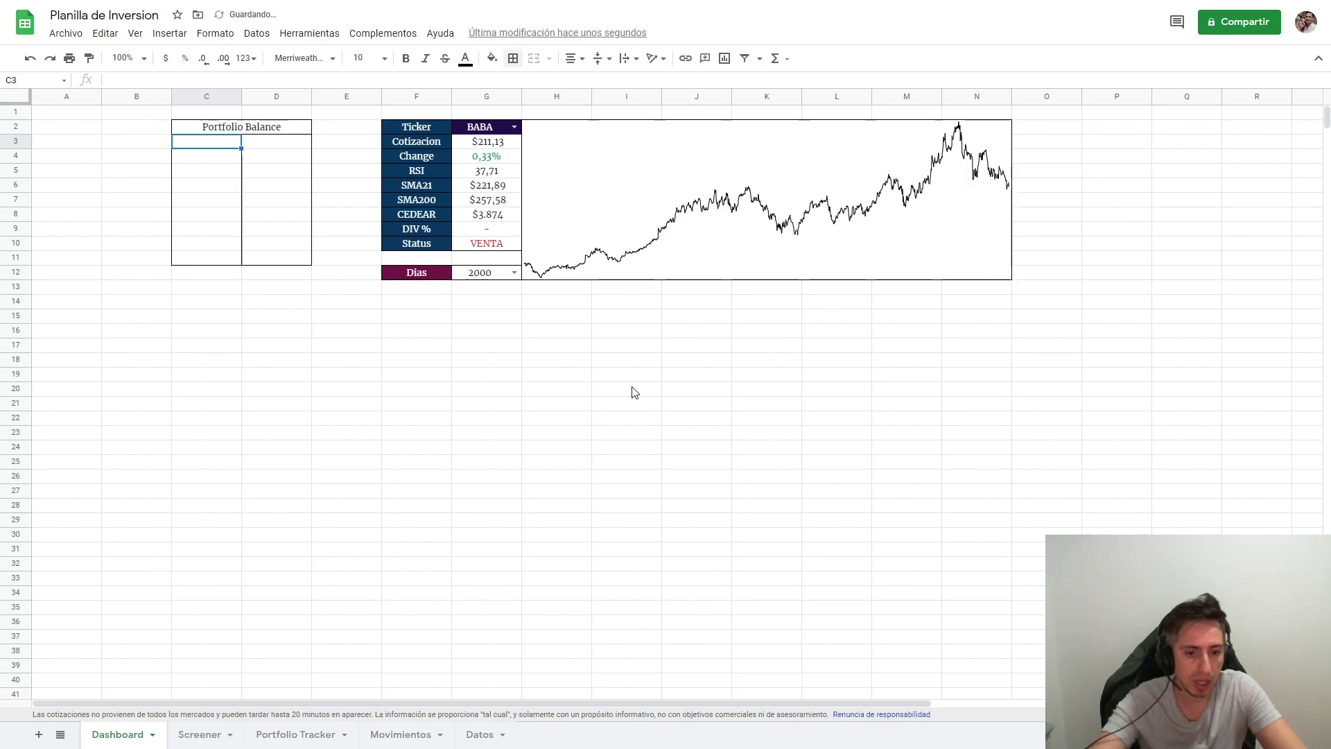
type("Equity")
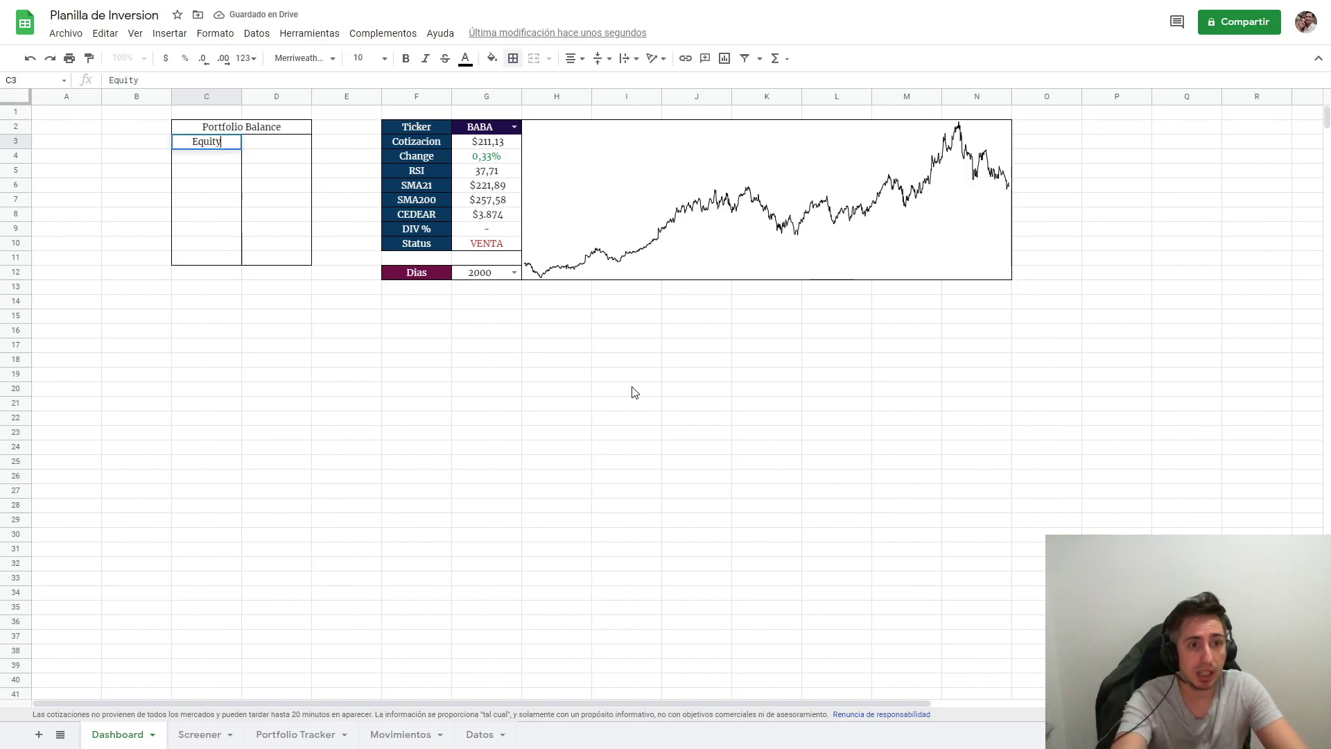
key("Tab")
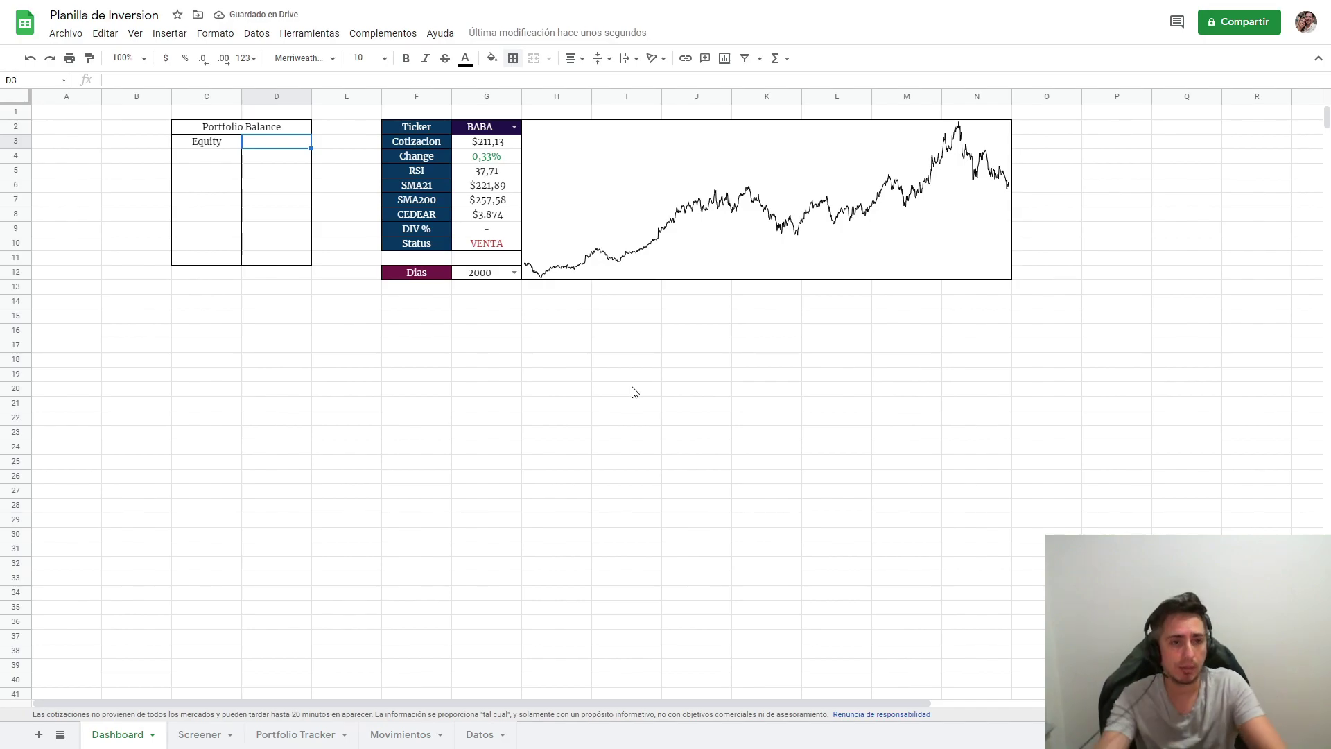
type("=")
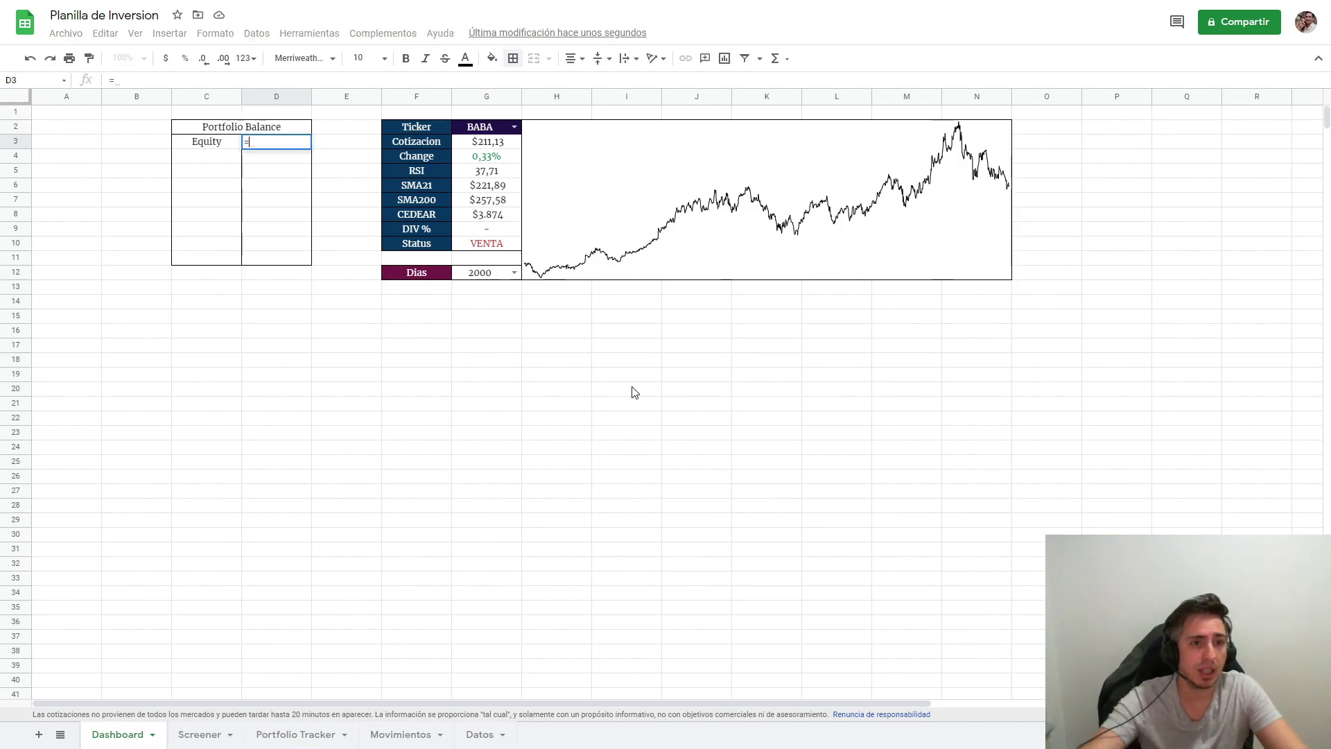
left_click(279, 735)
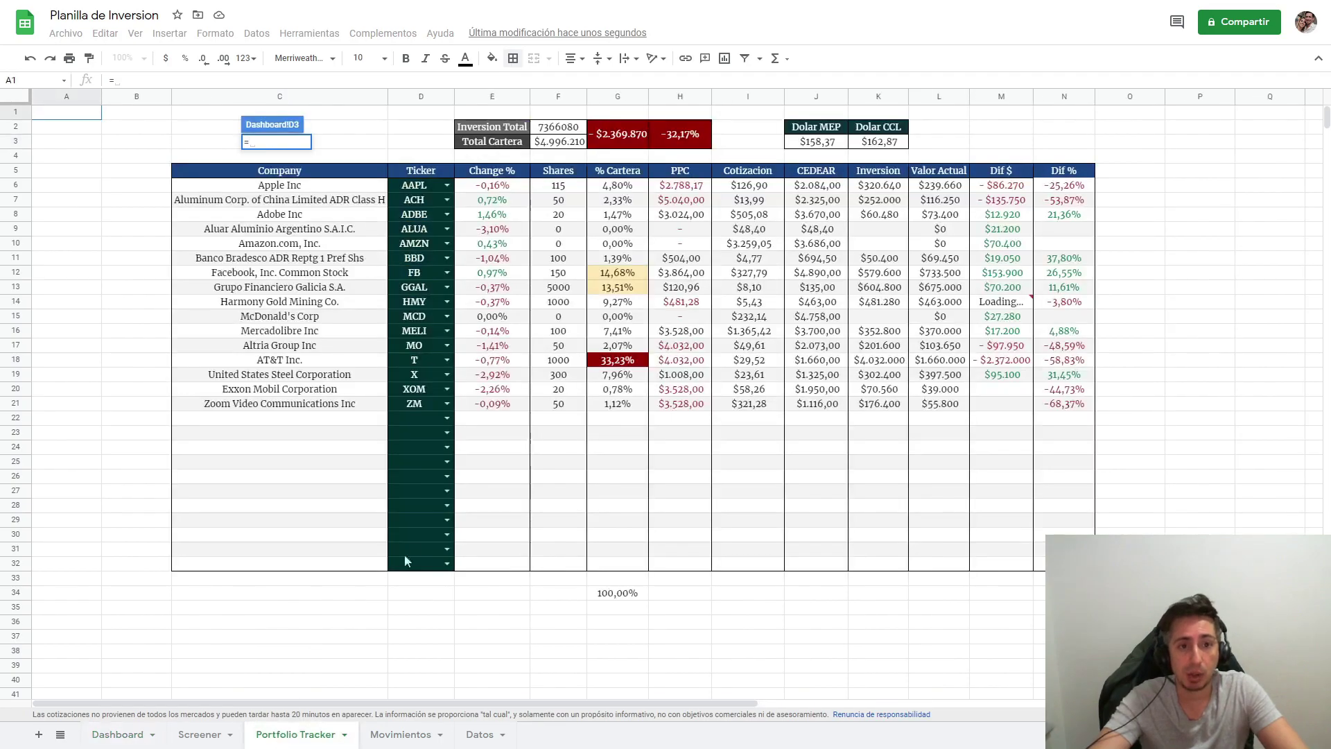
Link D3 to ='Portfolio Tracker'!F3 ($4.996.210) and add an ON row with value 0.
left_click(560, 146)
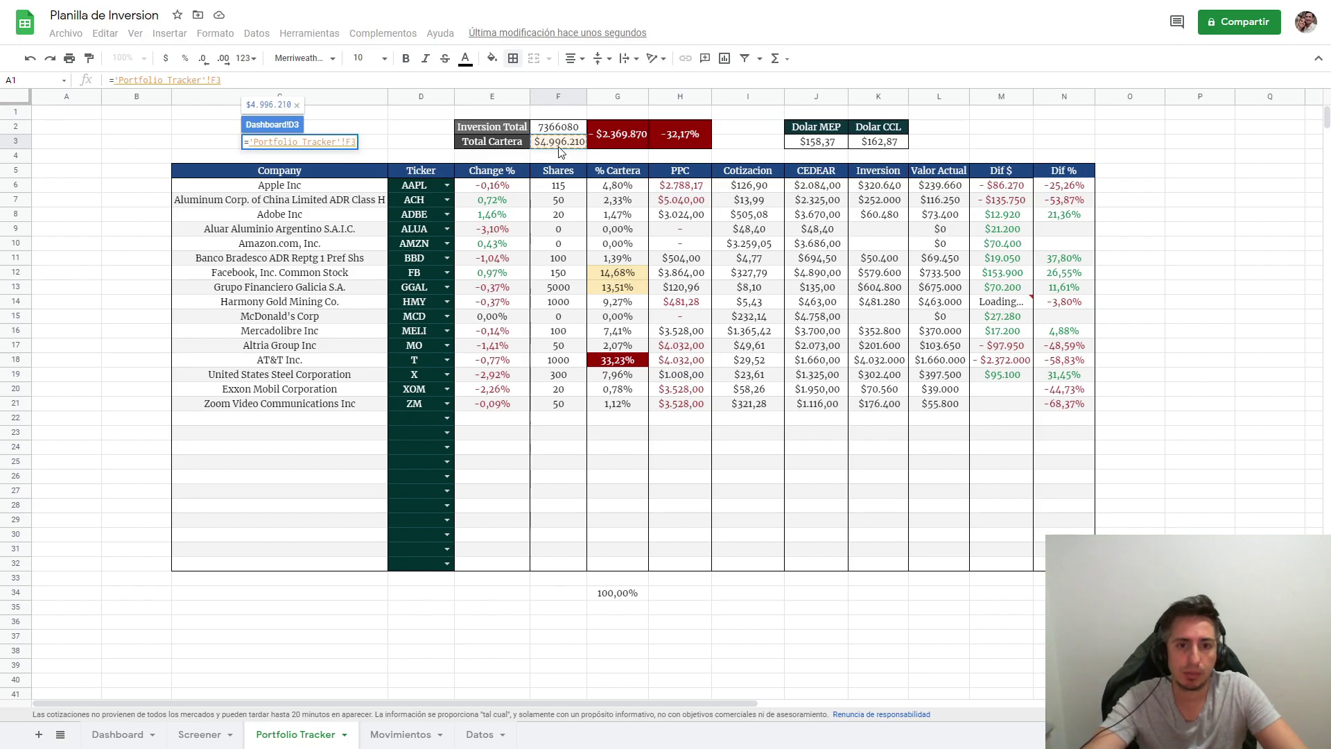
key("Return")
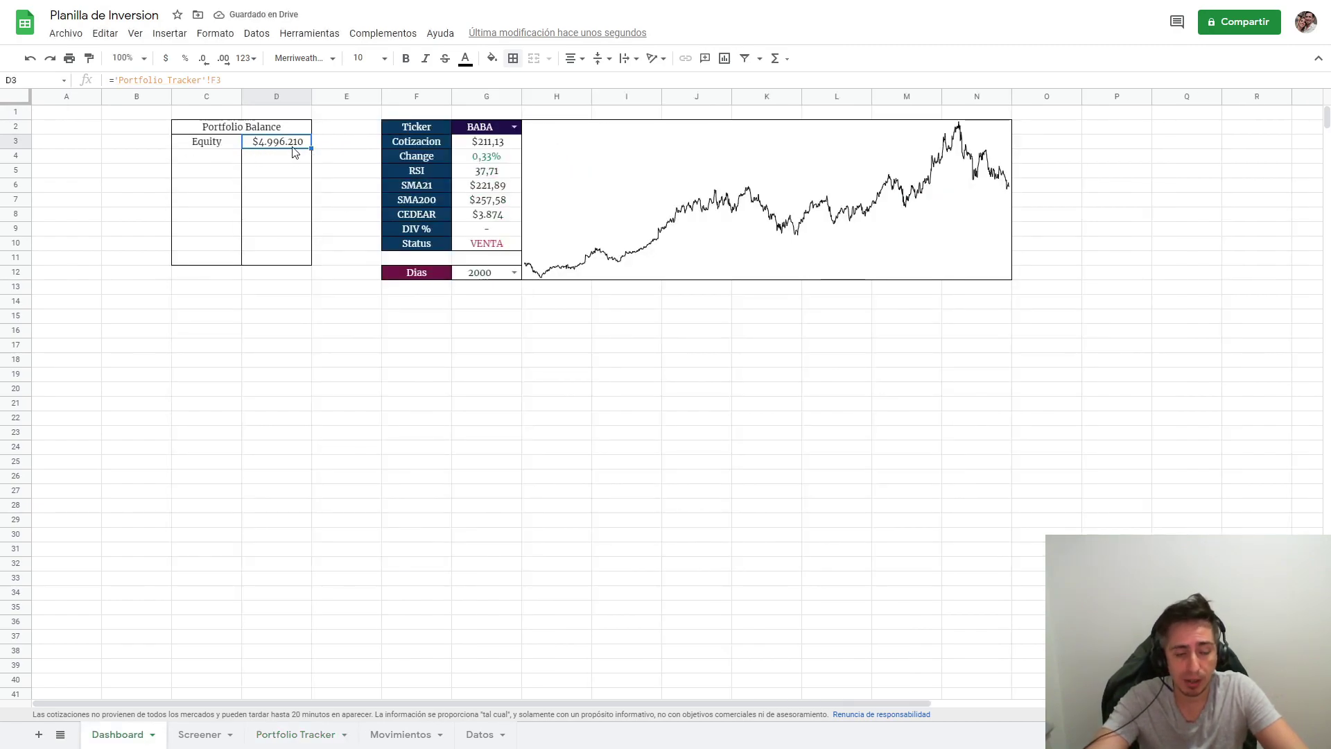
left_click(224, 161)
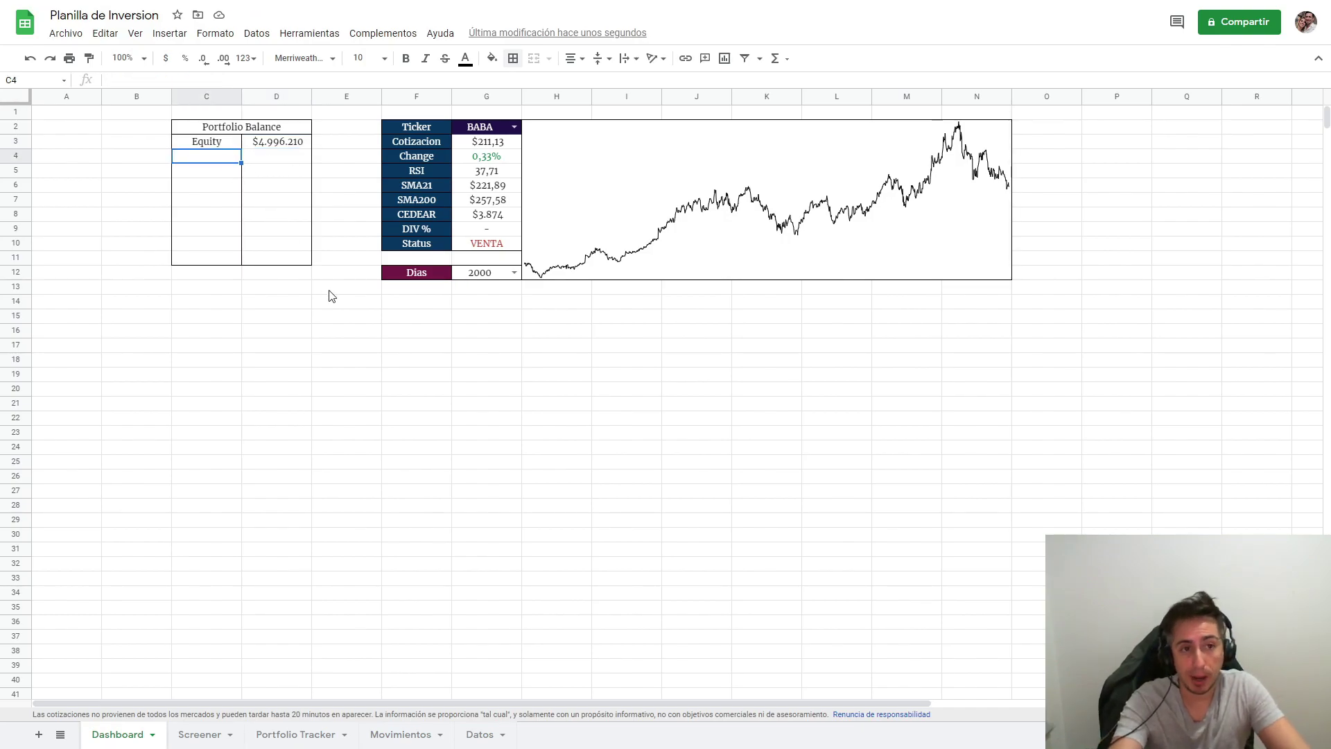
type("ON")
key("Tab")
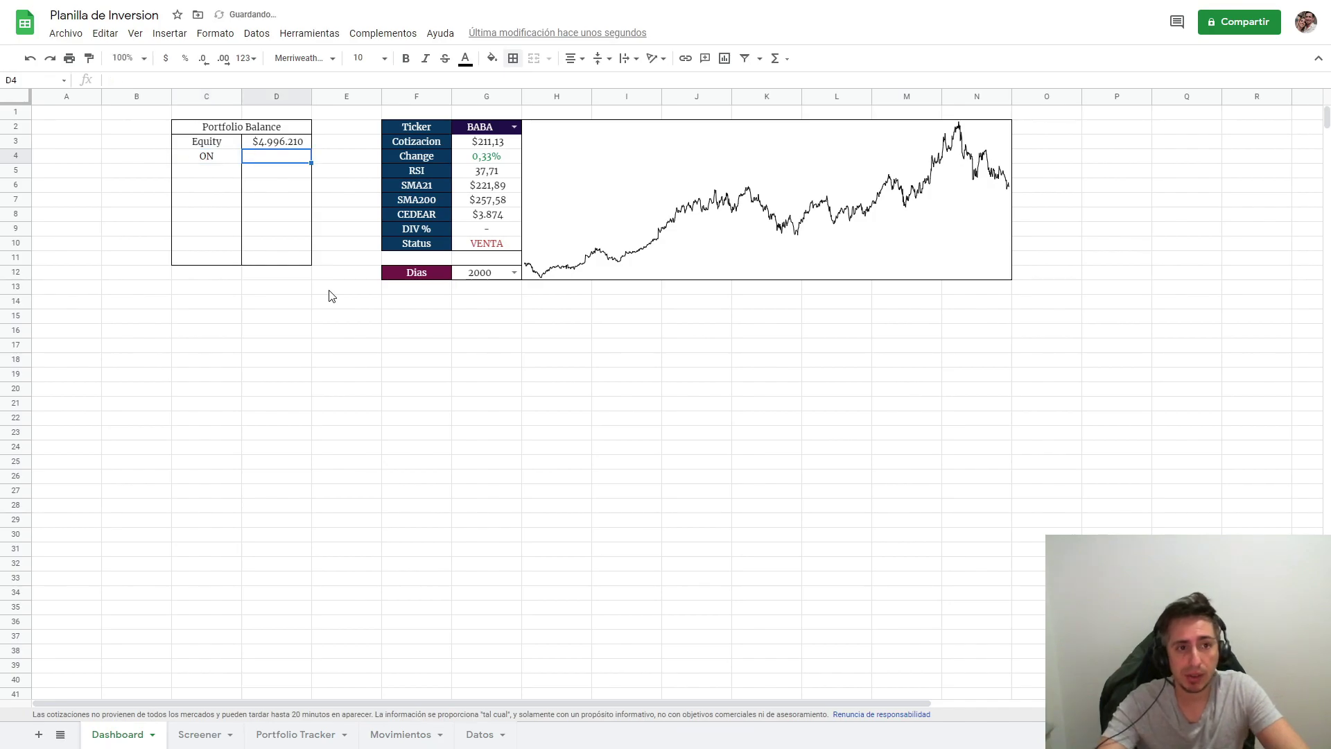
type("0")
key("Return")
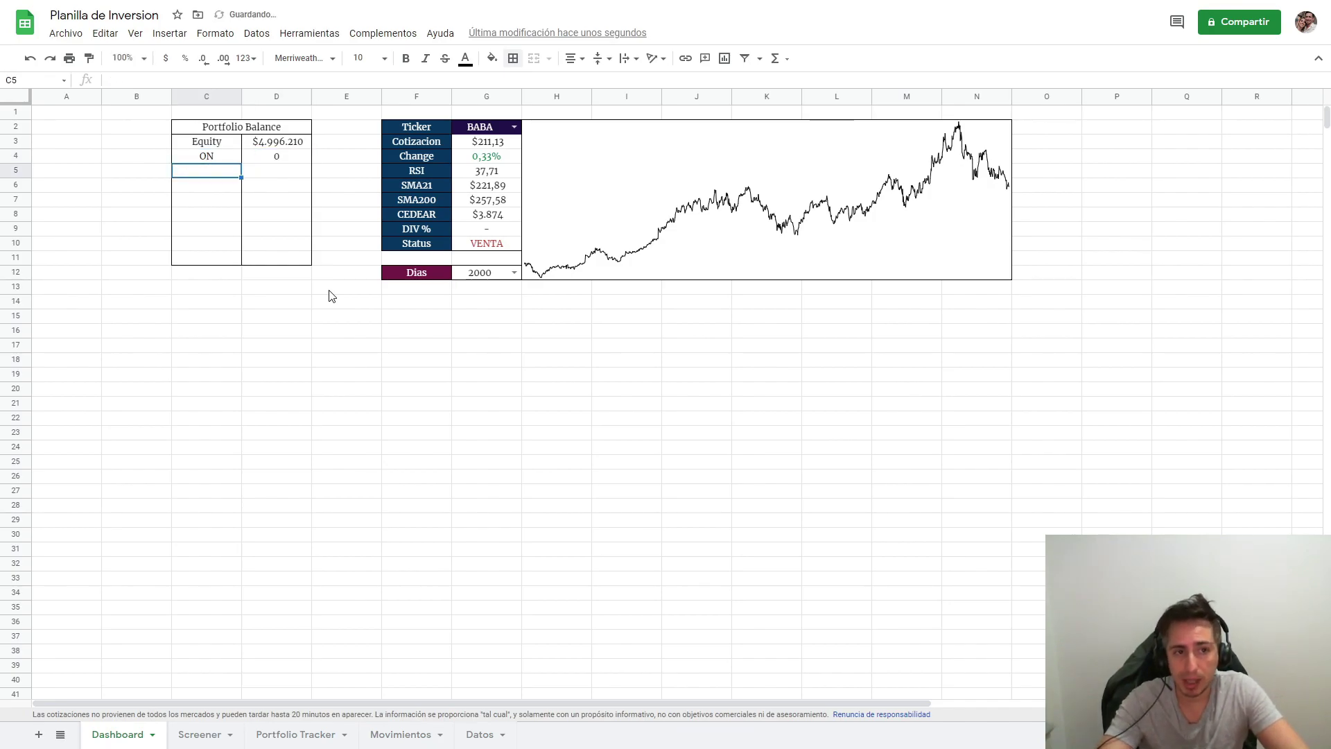
left_click_drag(286, 144, 284, 258)
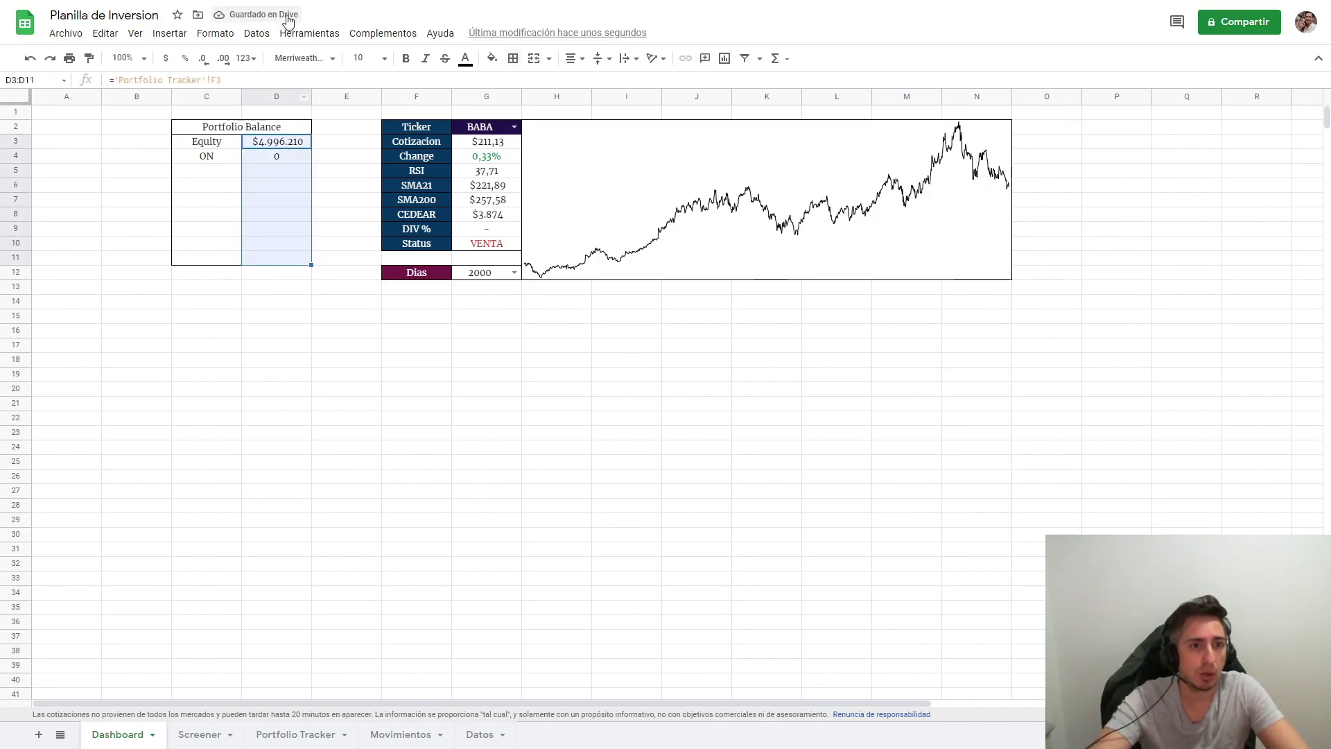
Format D3:D11 as dollar currency without decimals, showing $4.996.210 and $0.
left_click(255, 34)
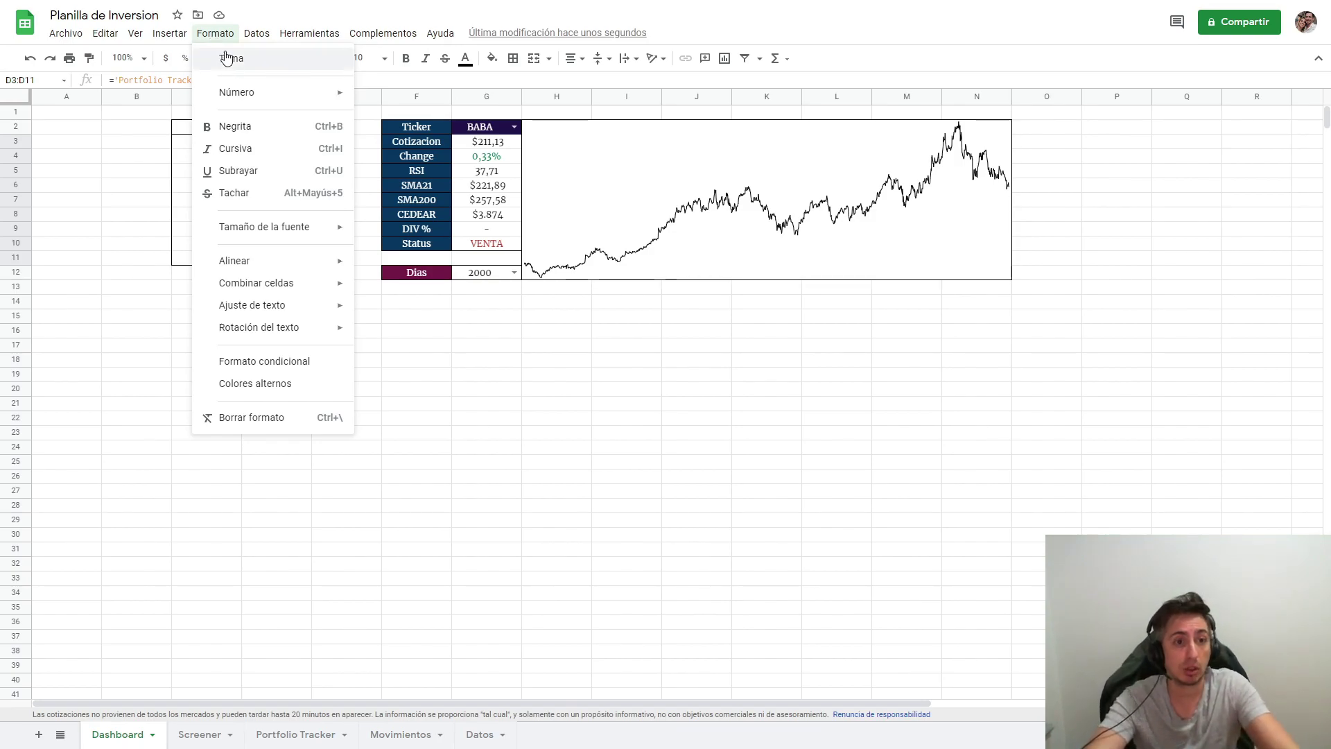
mouse_move(238, 93)
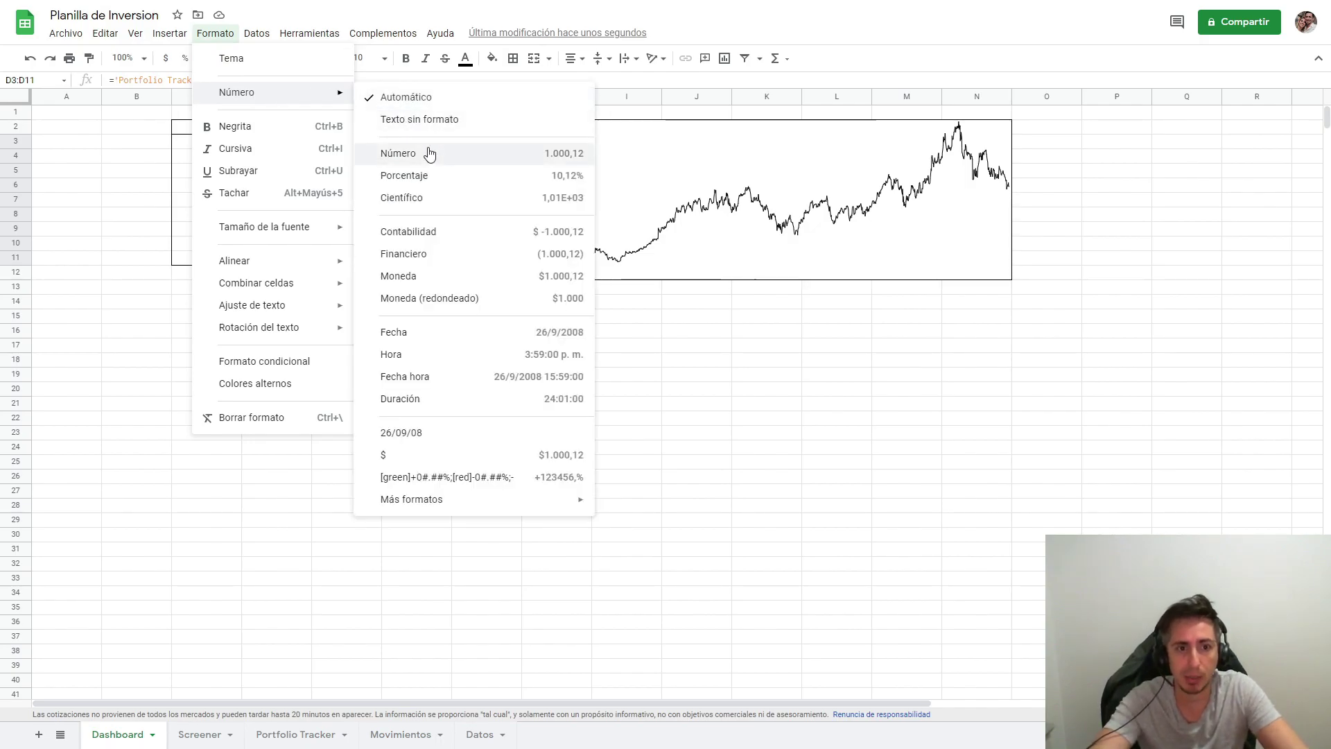
left_click(429, 153)
left_click(346, 272)
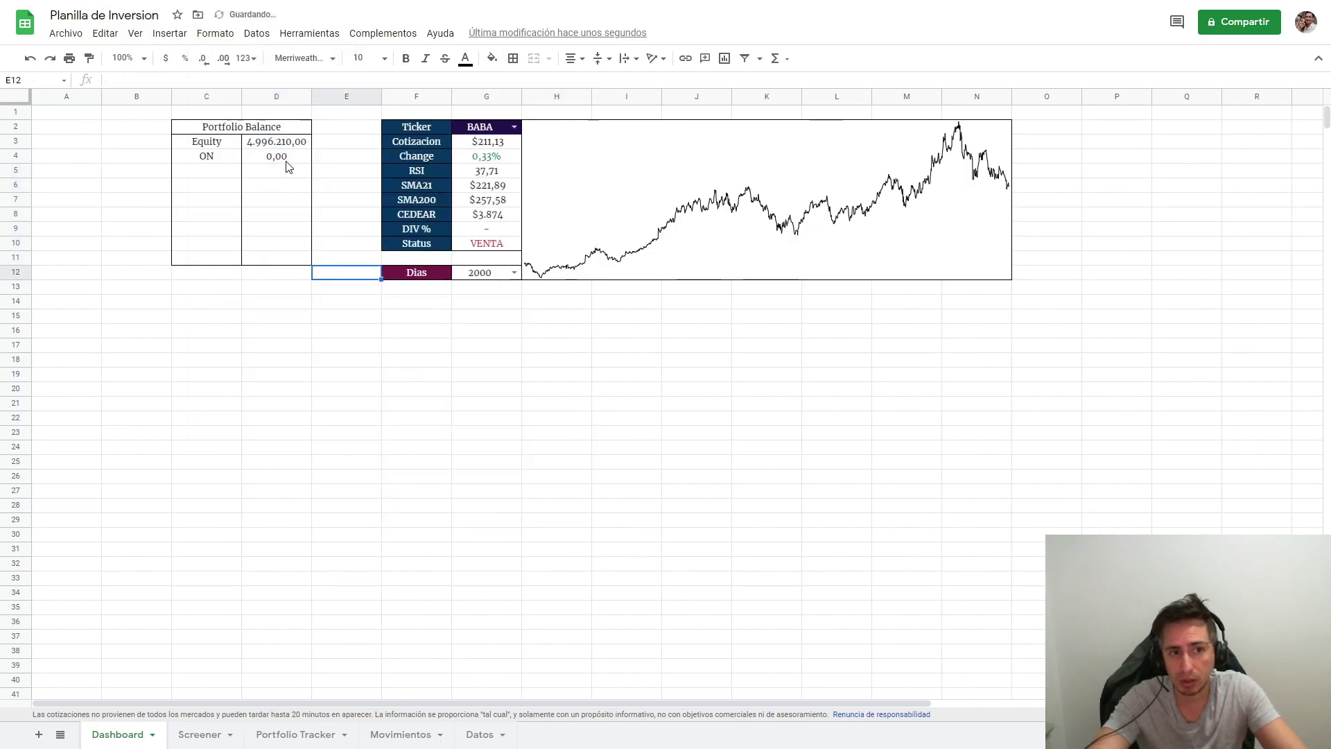
left_click_drag(279, 147, 284, 262)
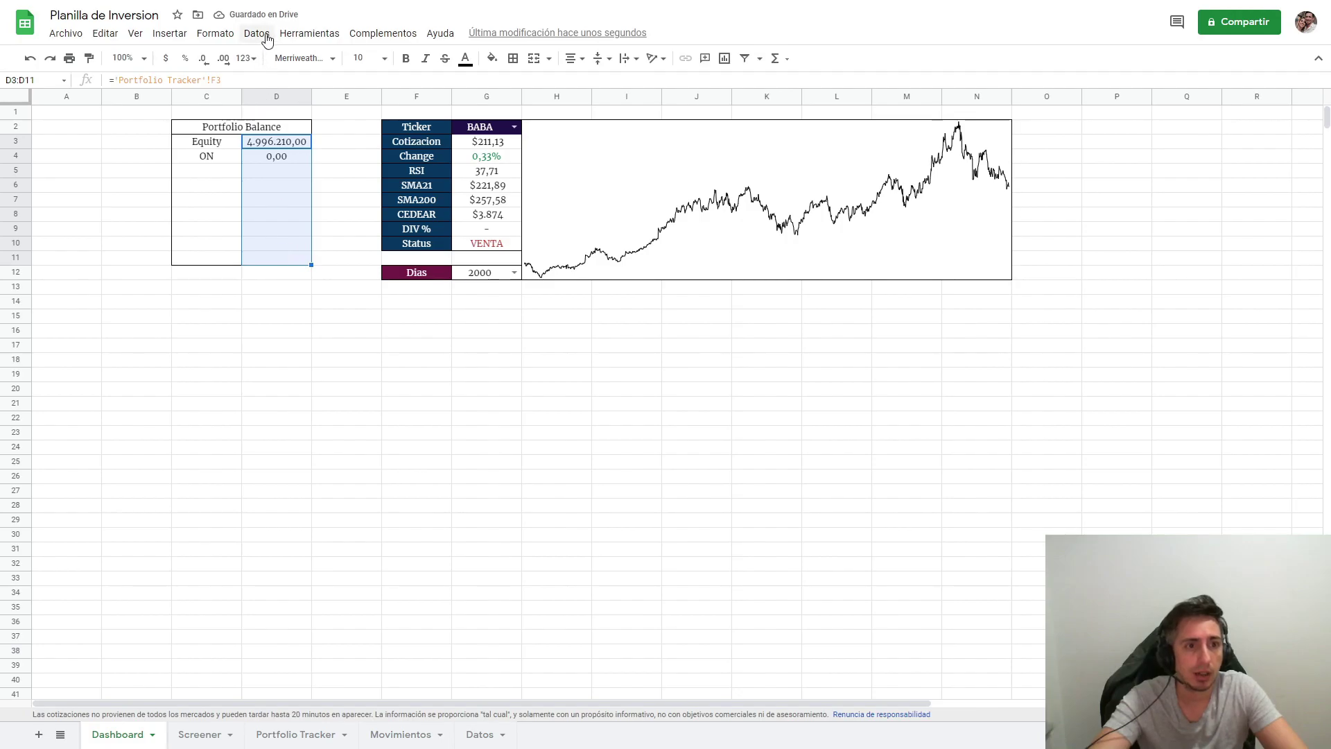
left_click(223, 33)
mouse_move(271, 92)
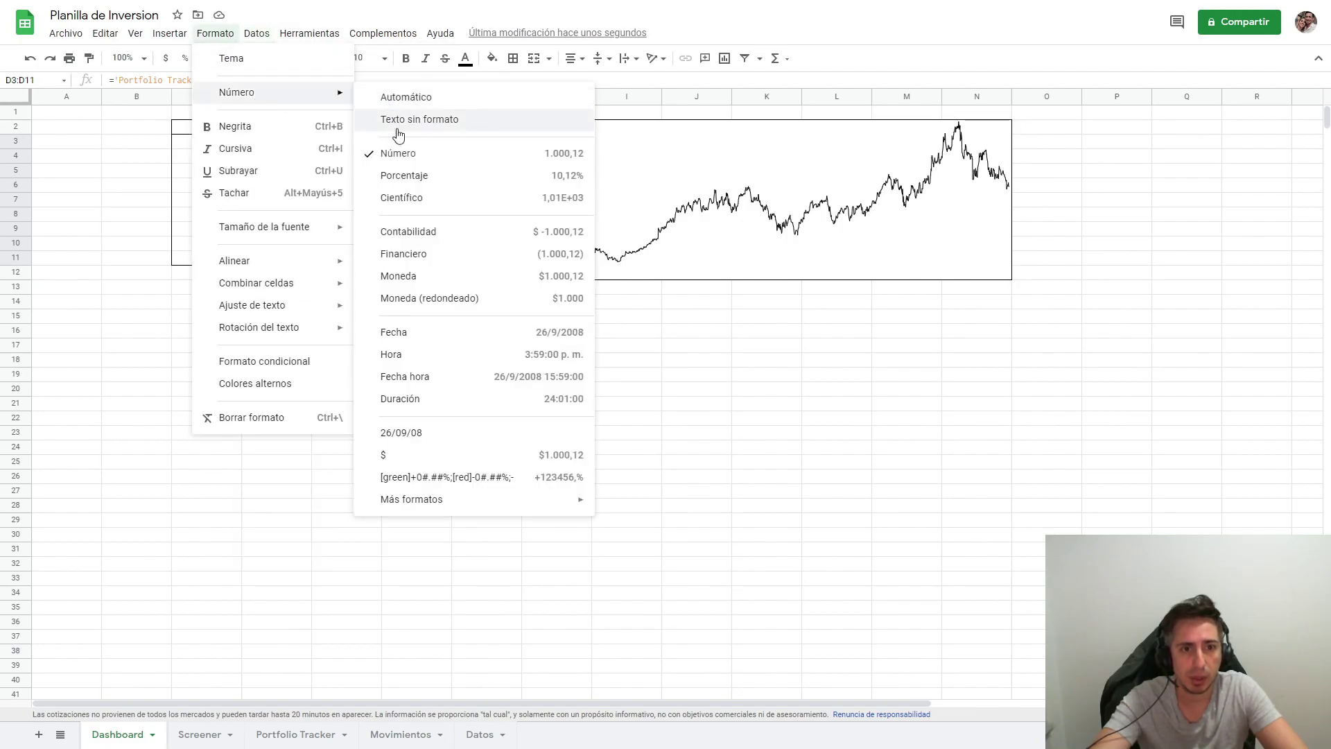
left_click(436, 454)
left_click(437, 457)
left_click_drag(278, 145, 280, 261)
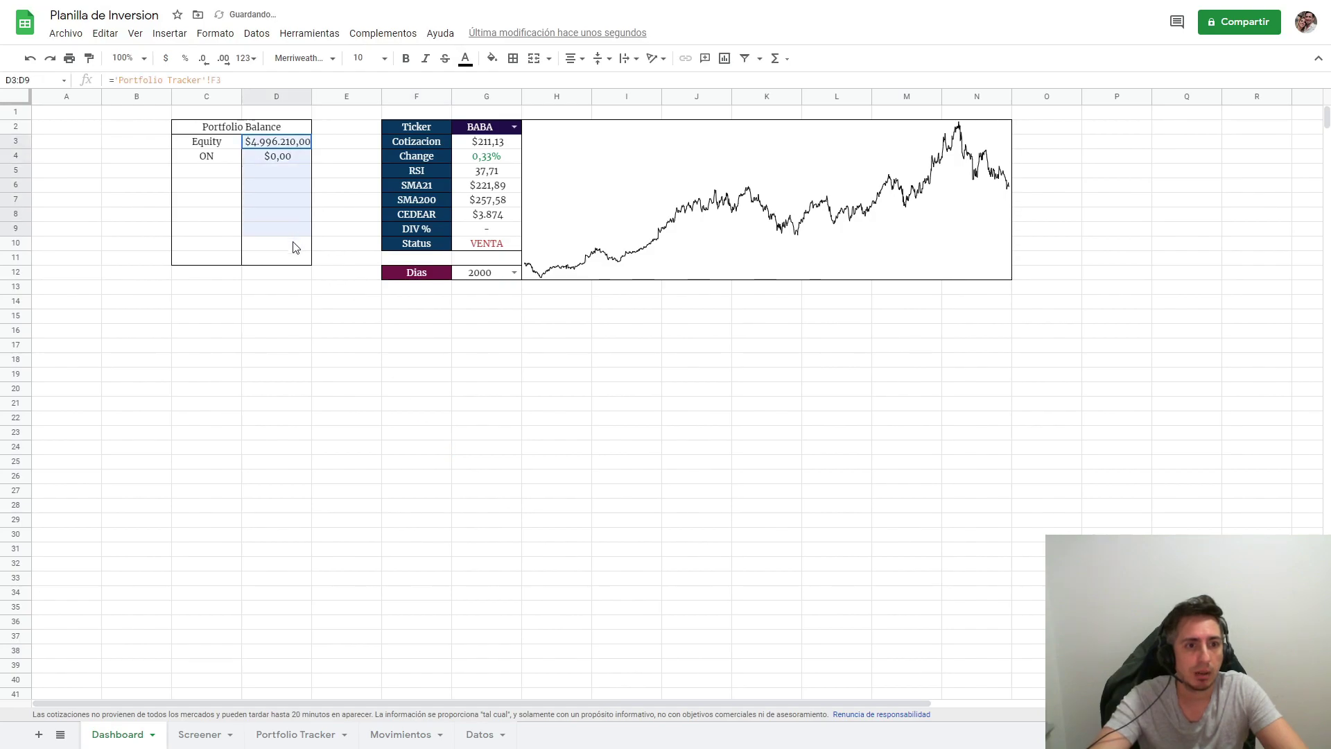
left_click(201, 61)
left_click(201, 61)
Add the Bonos and Dolar labels below ON in column C.
left_click(288, 346)
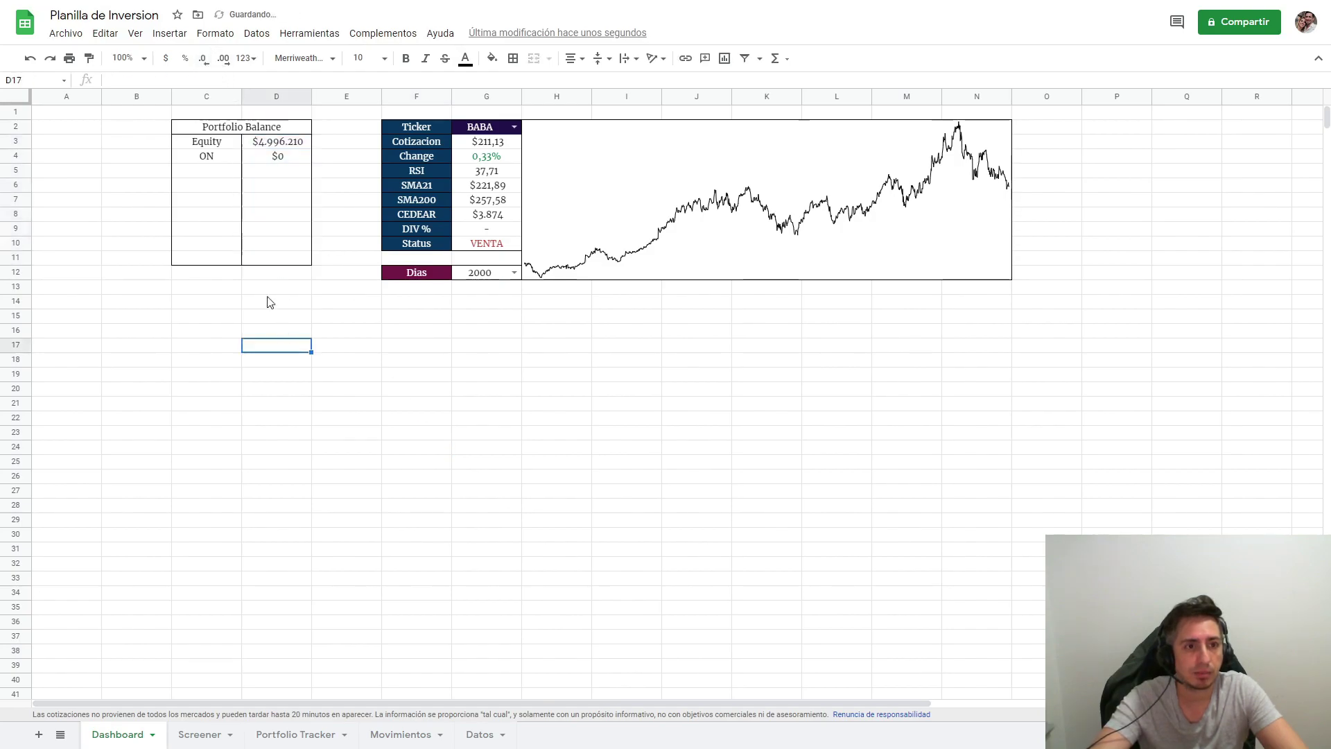
left_click(221, 172)
type("Bonos")
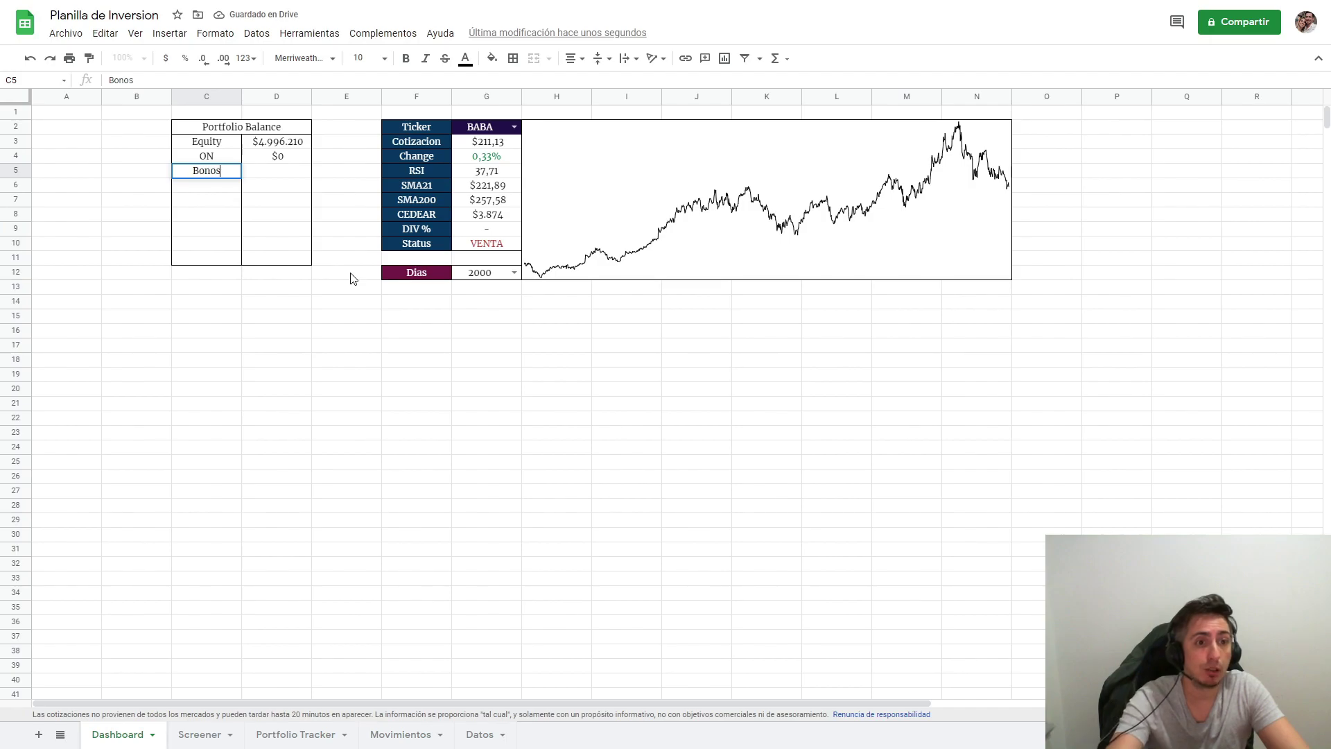
key("Tab")
key("Return")
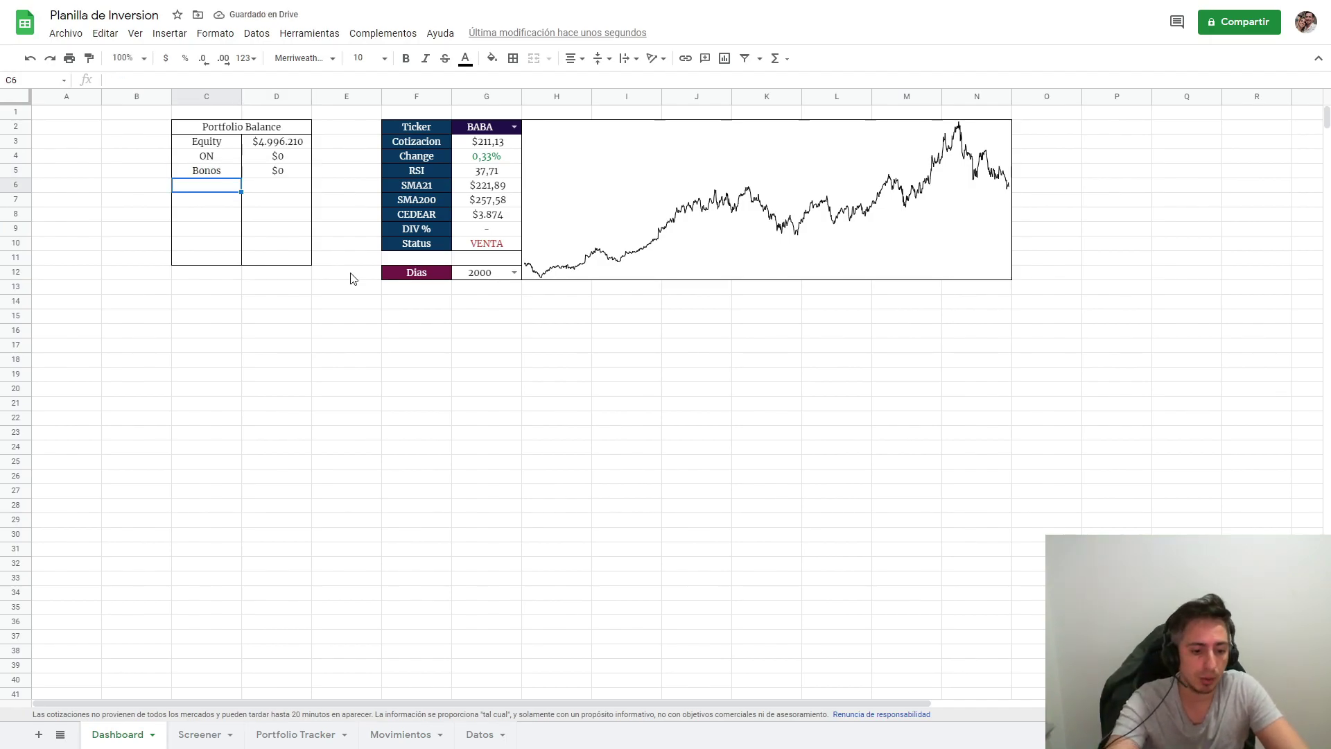
type("Dolar")
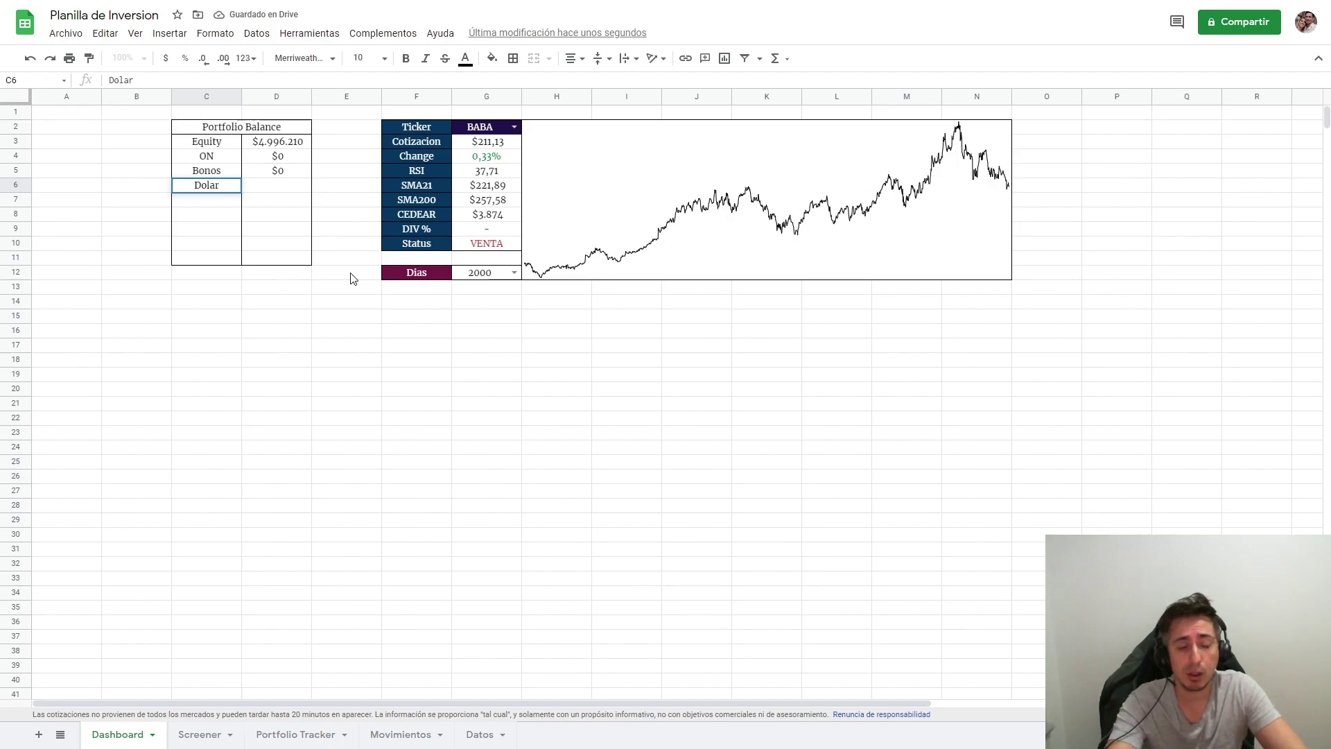
key("Return")
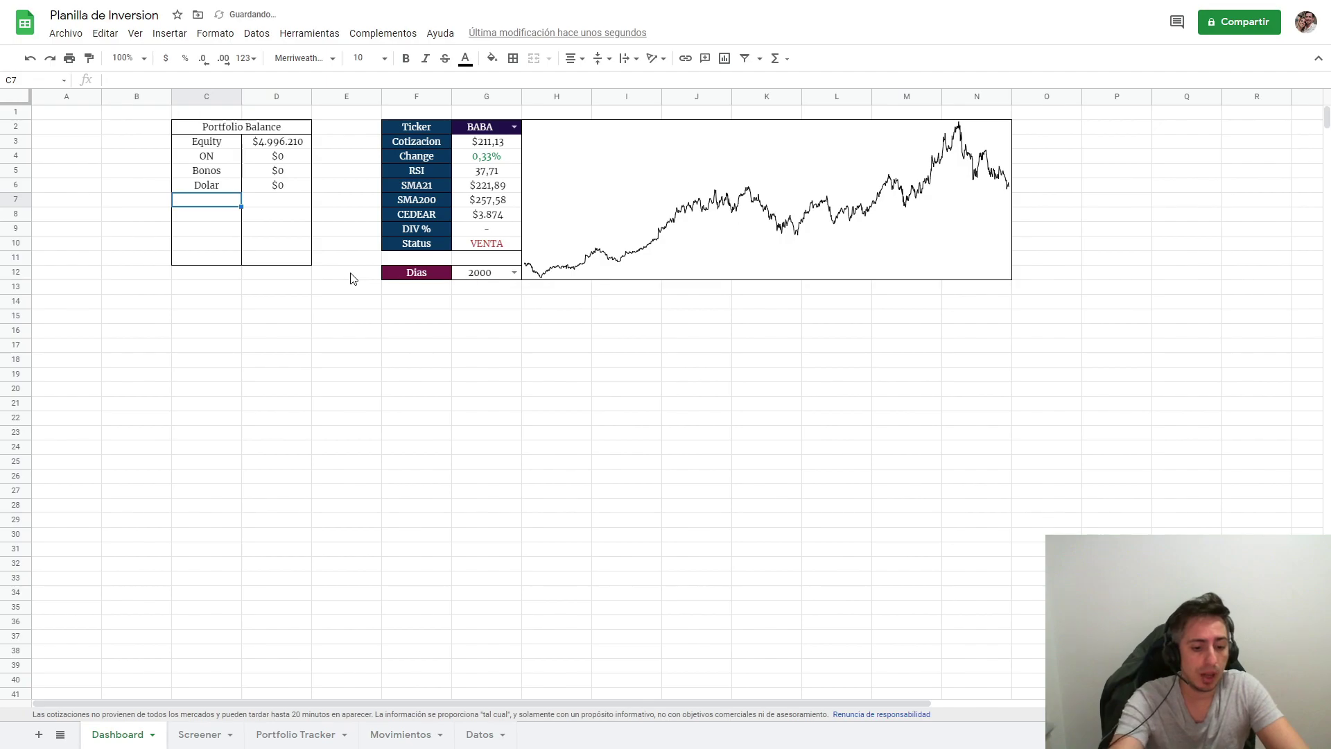
Add Liquidez and Criptos rows, each with an amount of 0.
type("Liquidez")
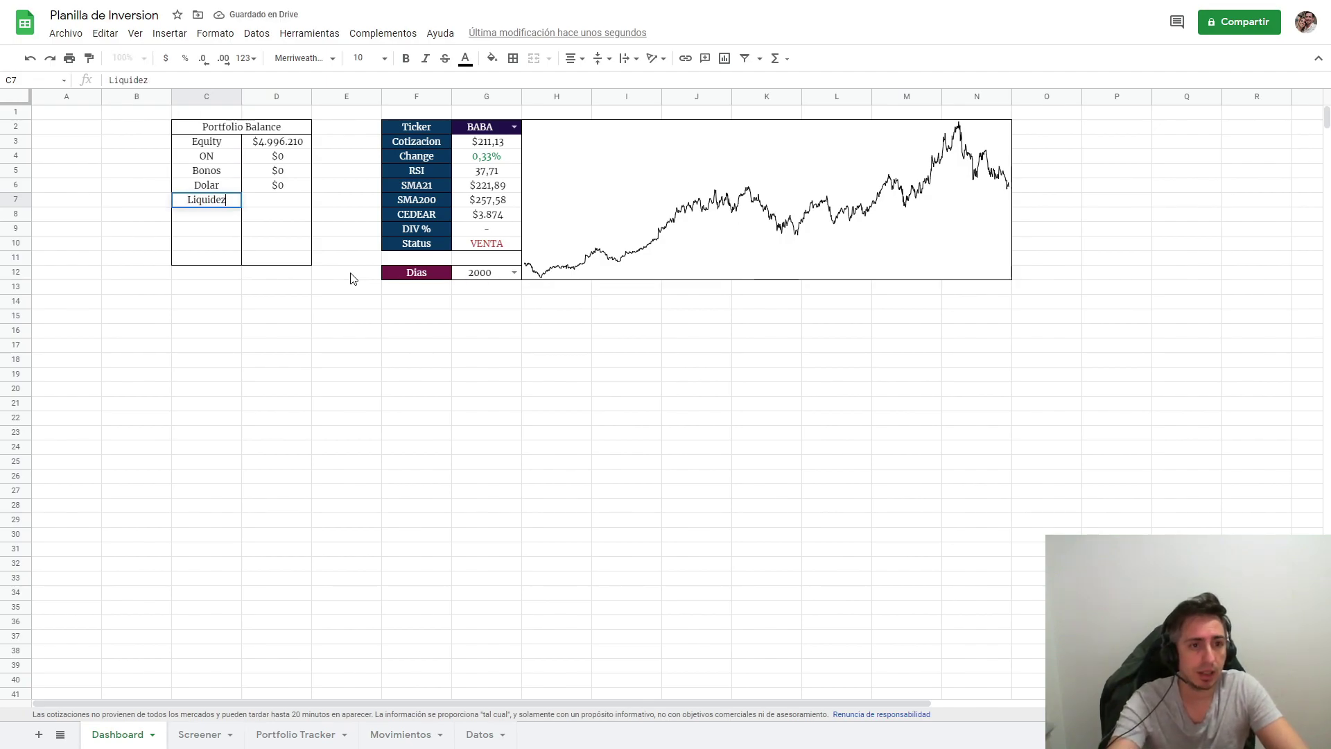
key("Tab")
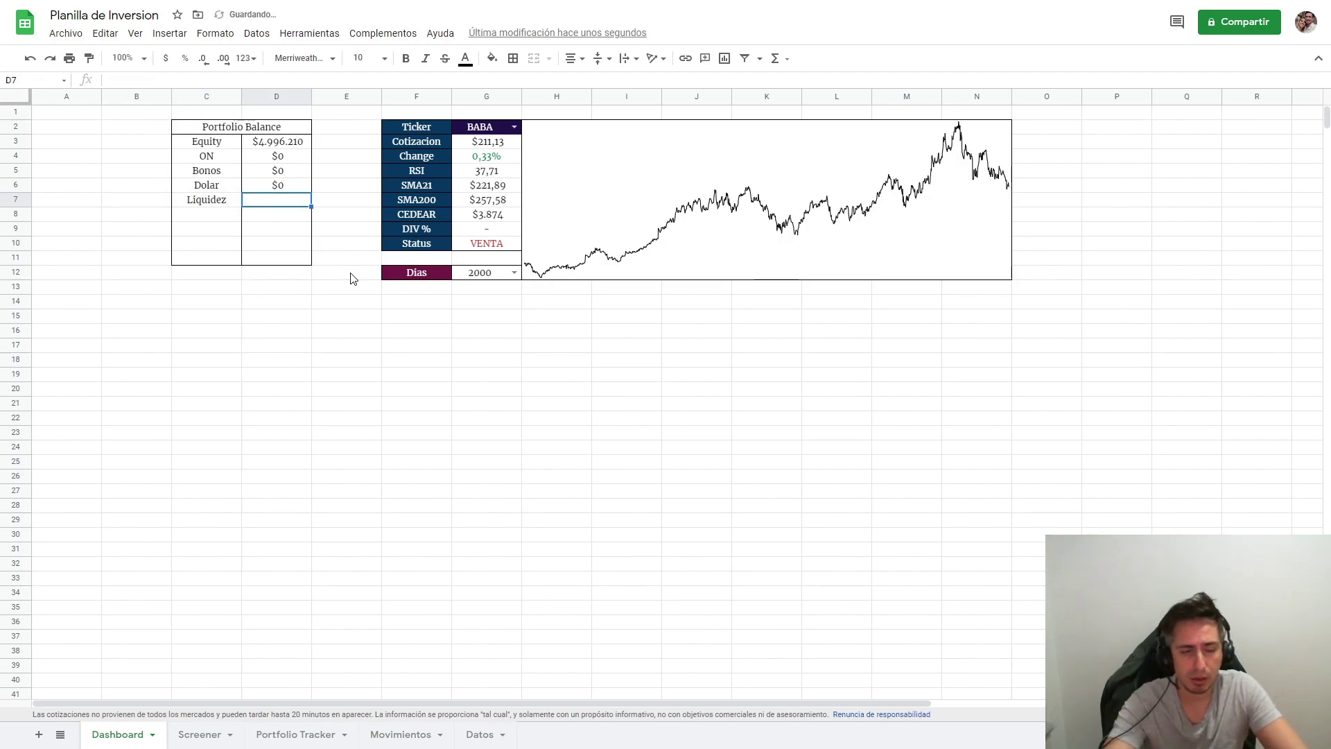
type("0")
key("Return")
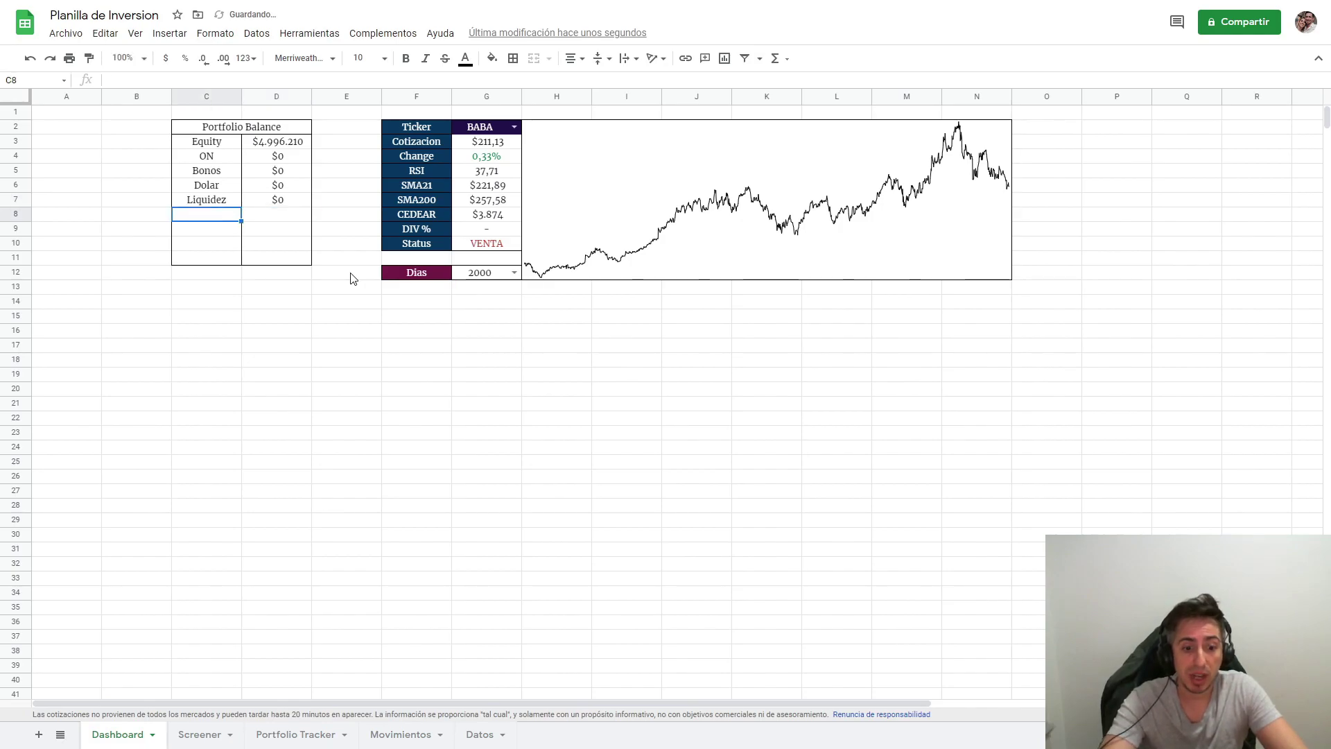
type("C")
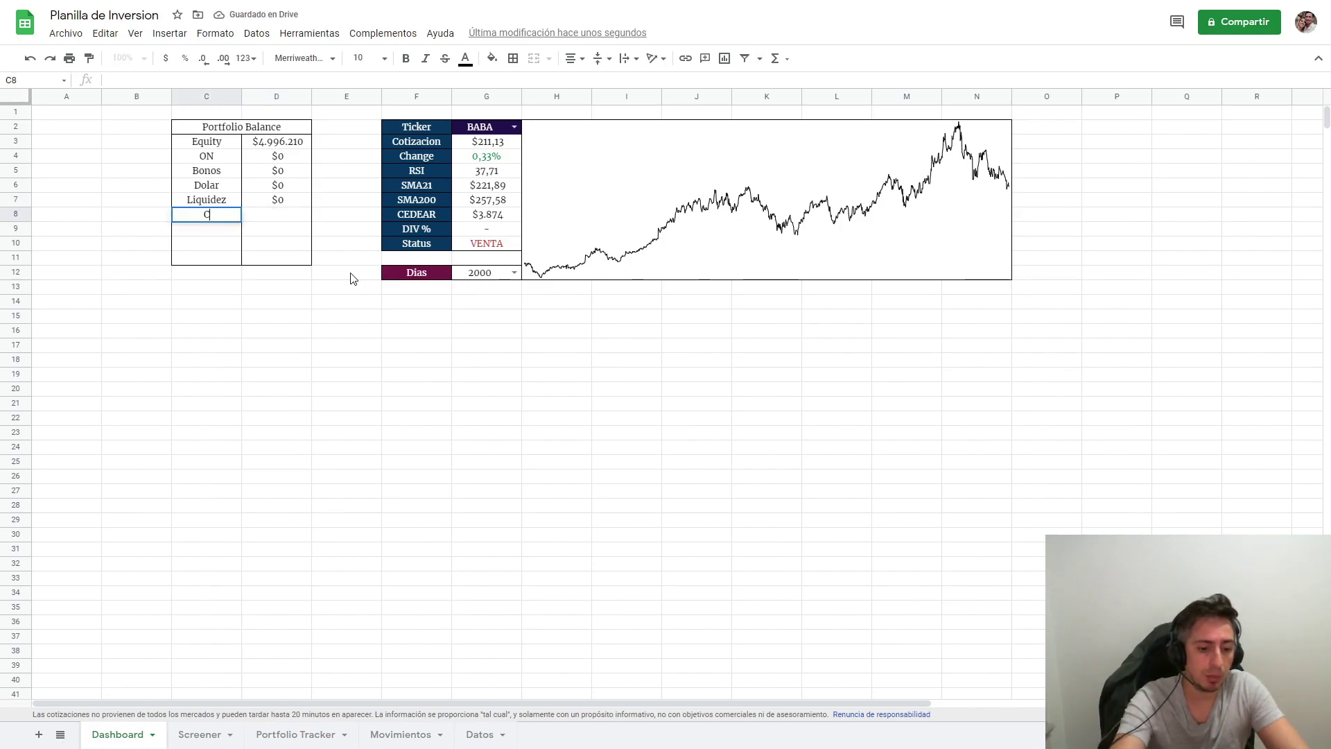
type("riptos")
key("Tab")
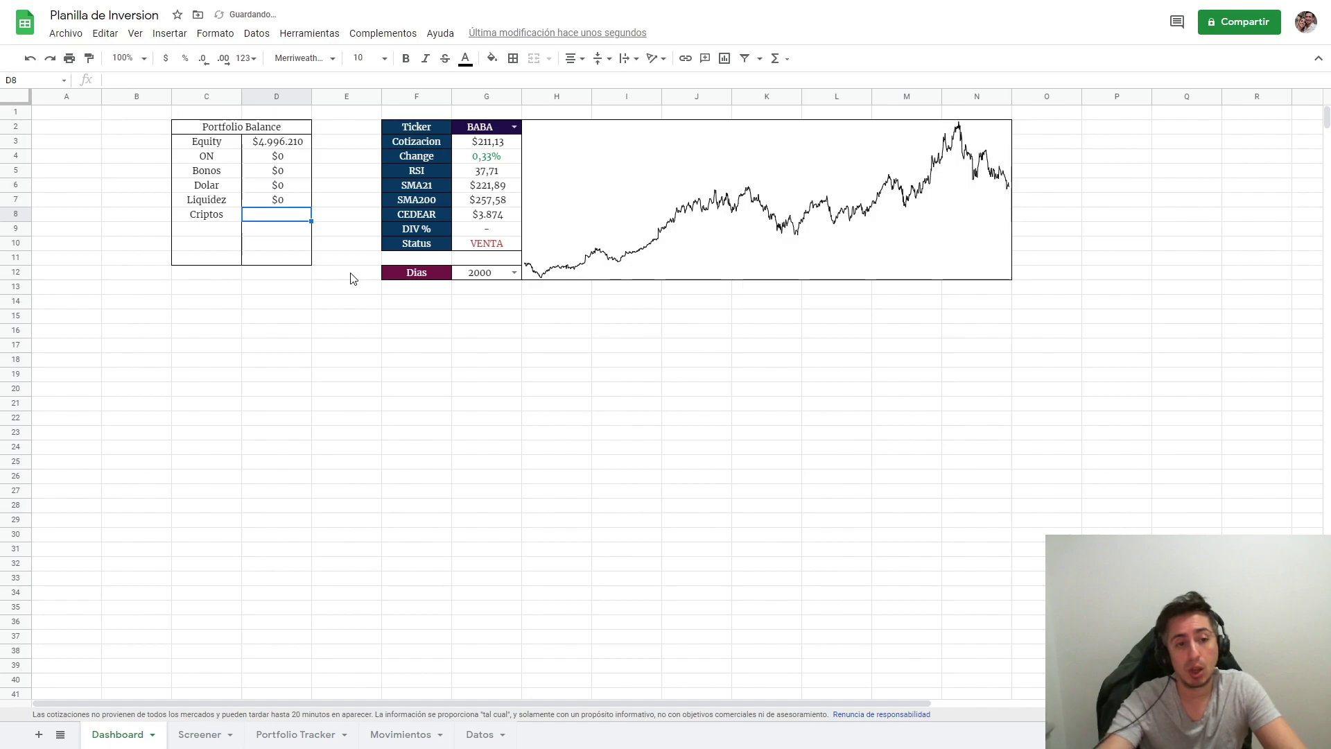
type("0")
key("Return")
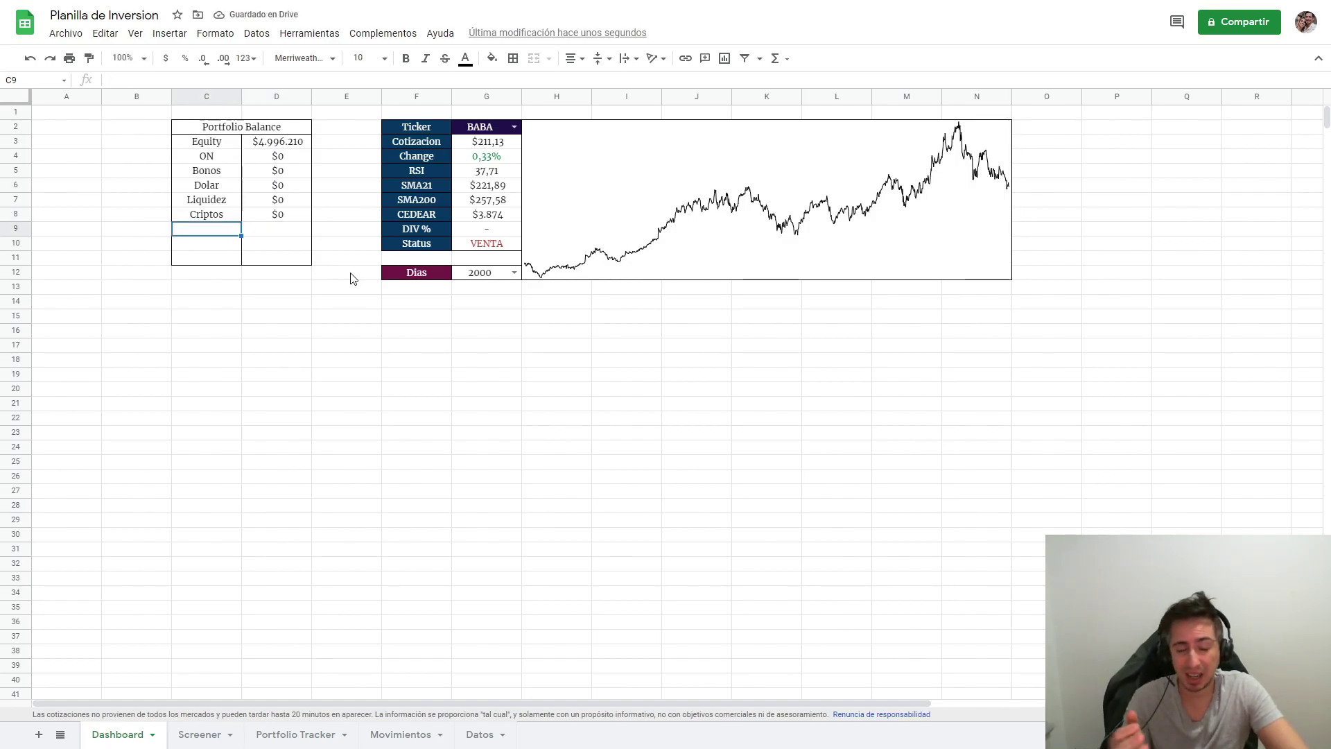
left_click(274, 319)
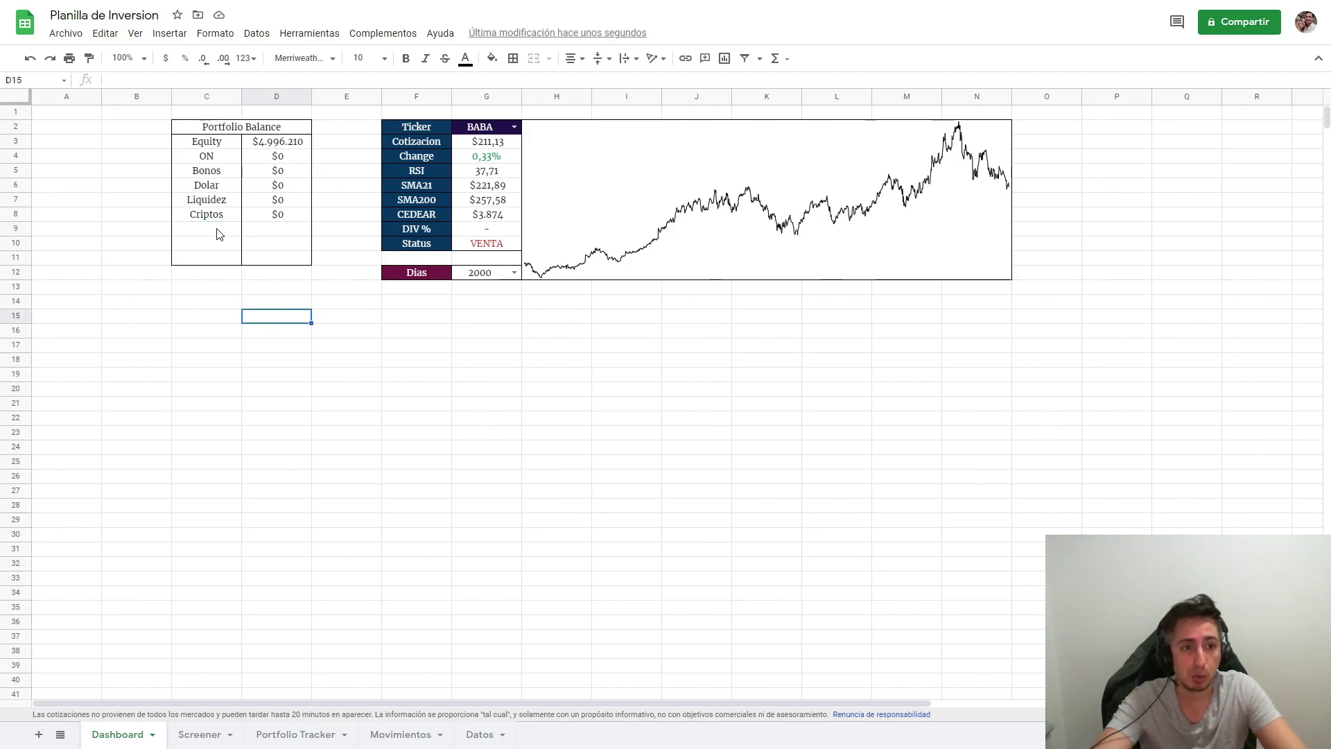
Clear the leftover borders from the empty rows C9:D12 under the table.
left_click_drag(206, 215, 267, 137)
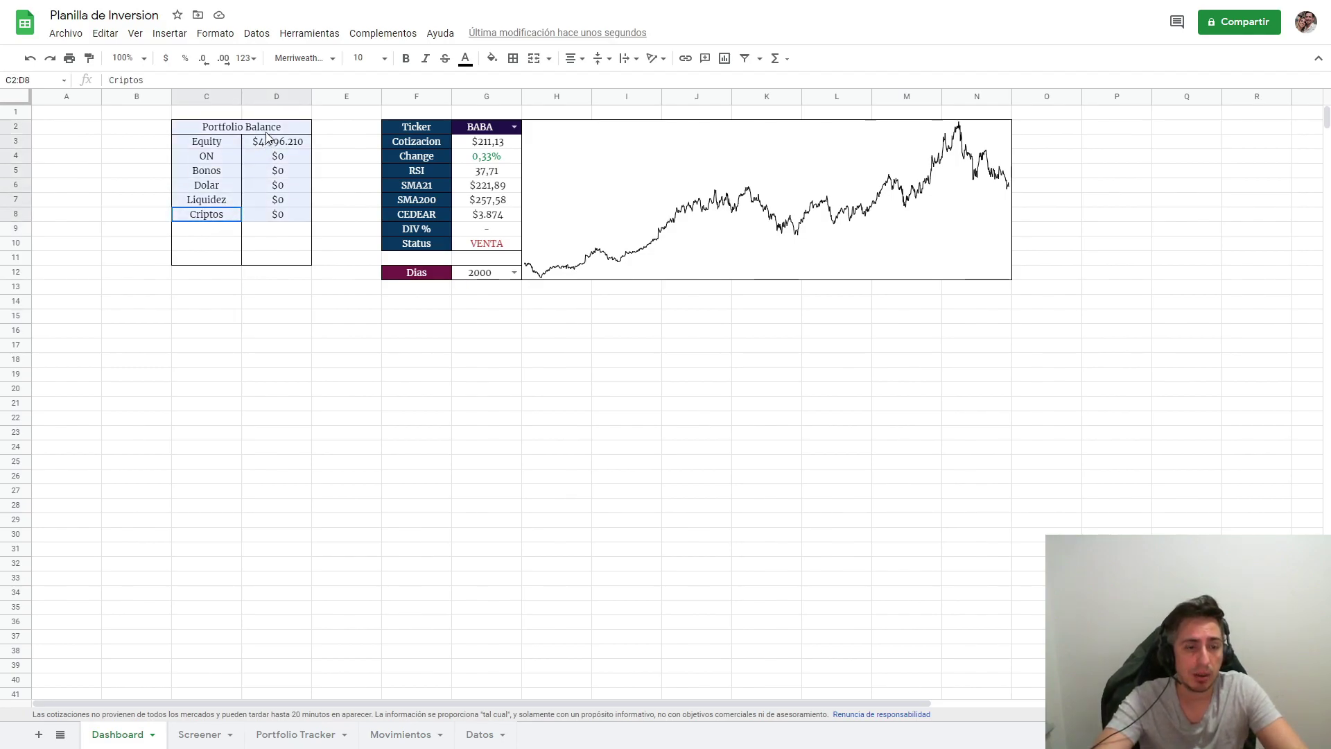
left_click(513, 59)
left_click(298, 359)
left_click(232, 231)
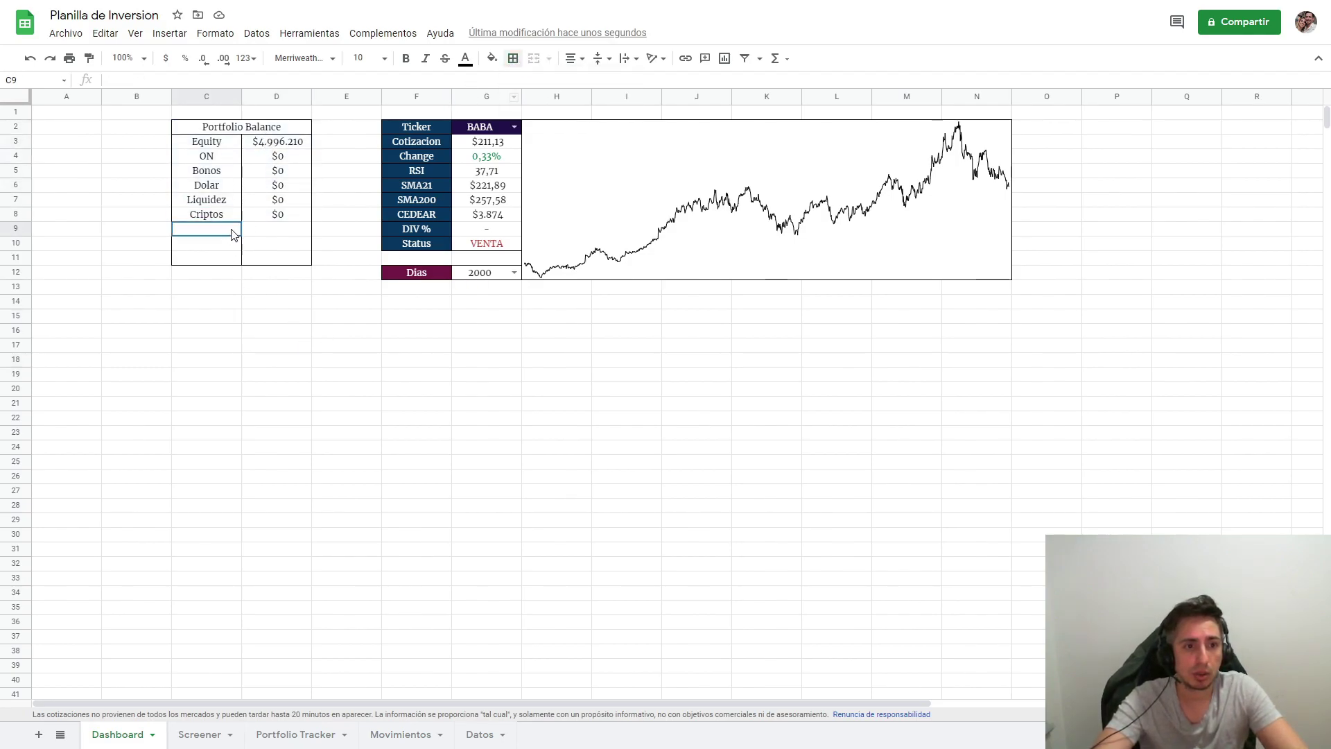
left_click_drag(232, 231, 298, 274)
left_click(513, 58)
left_click(593, 105)
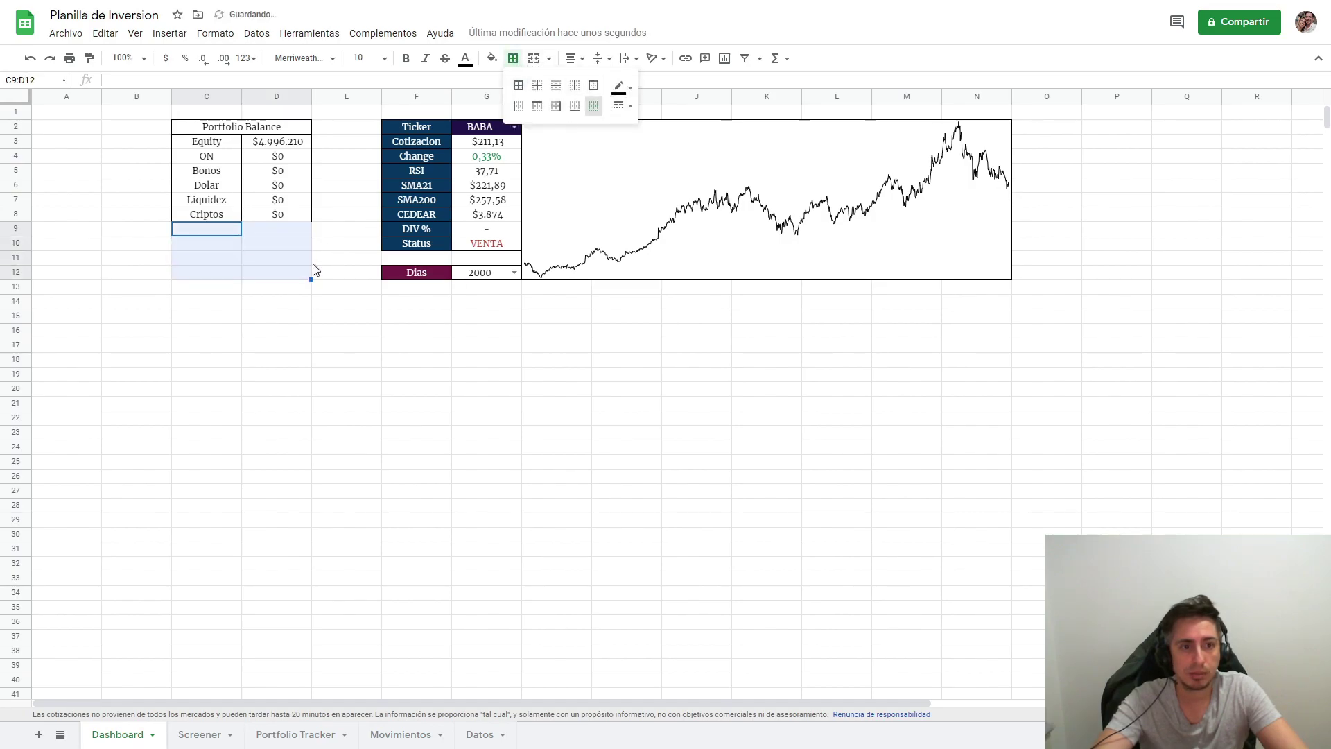
Apply all borders to the Portfolio Balance table C2:D8.
left_click(314, 269)
left_click_drag(295, 216, 201, 129)
left_click(513, 59)
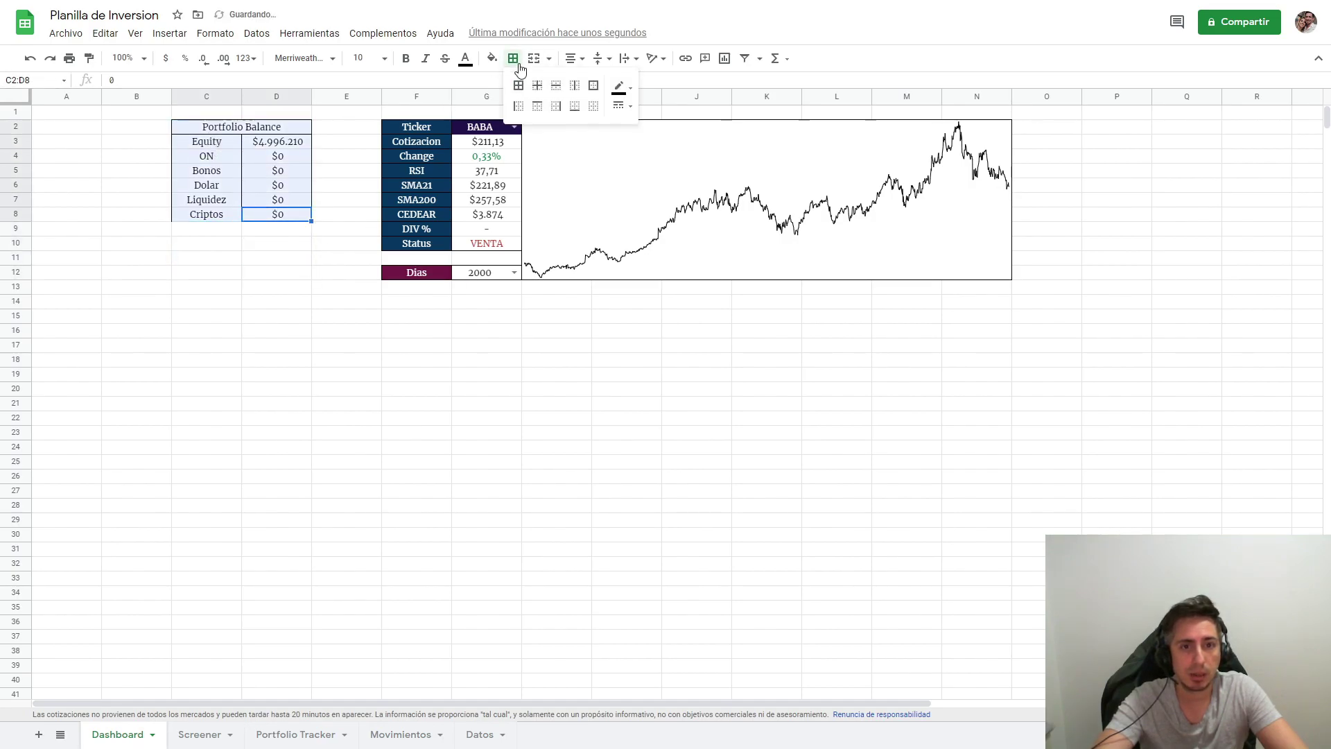
left_click(519, 84)
left_click(488, 361)
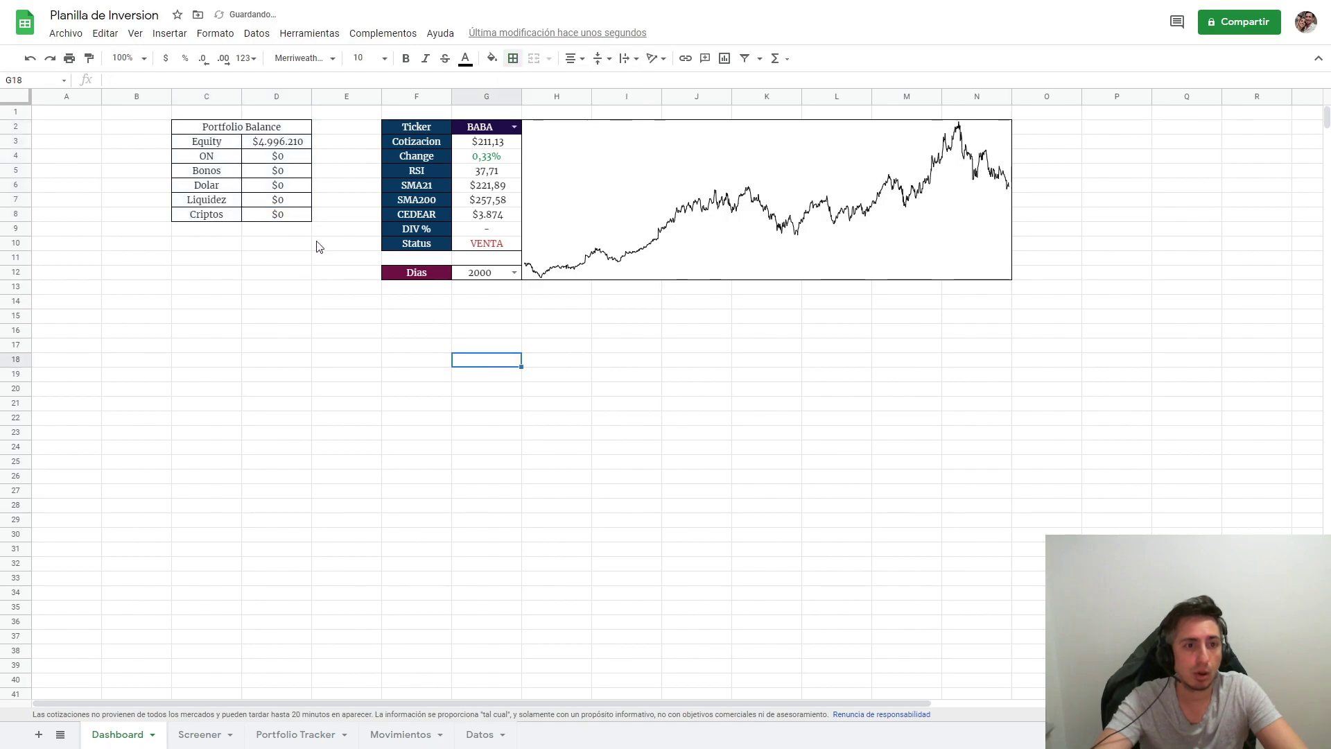
key("ctrl+z")
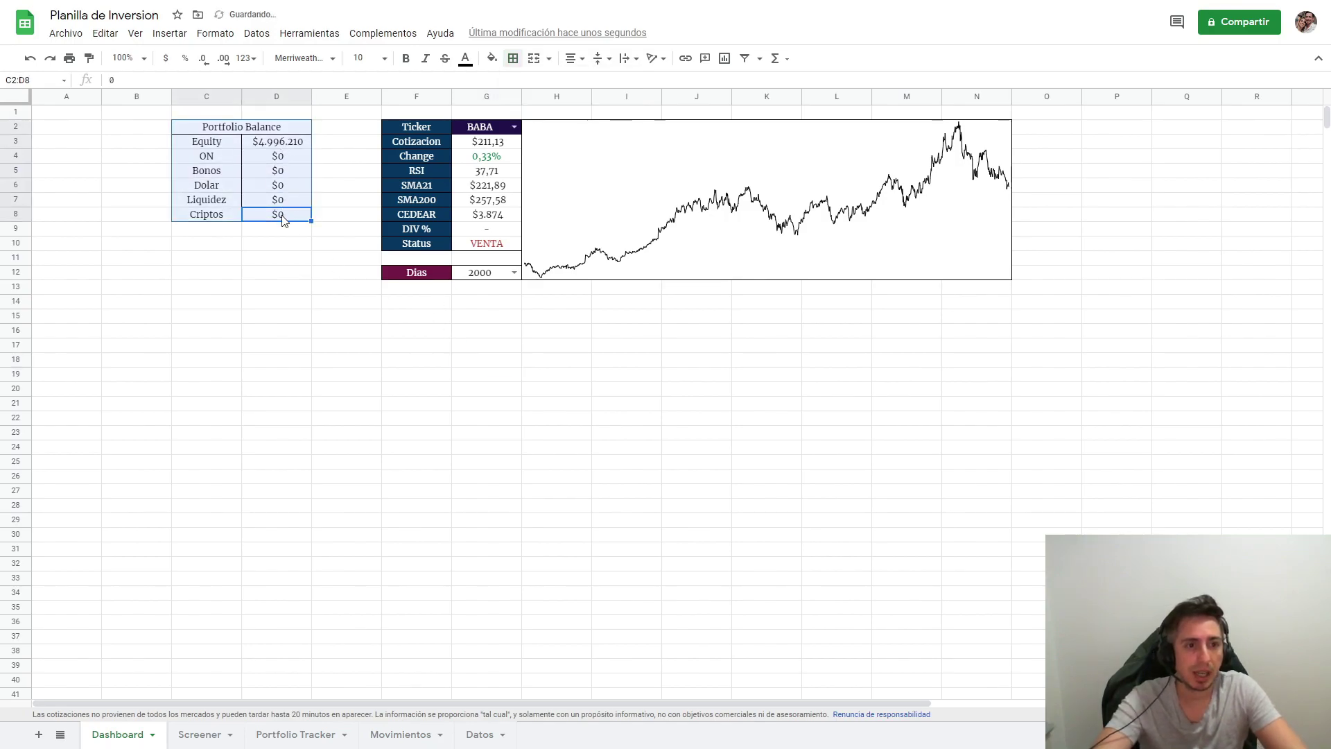
left_click(513, 58)
Add an outer border to the table and give the header white text on dark purple.
left_click(597, 85)
left_click(416, 360)
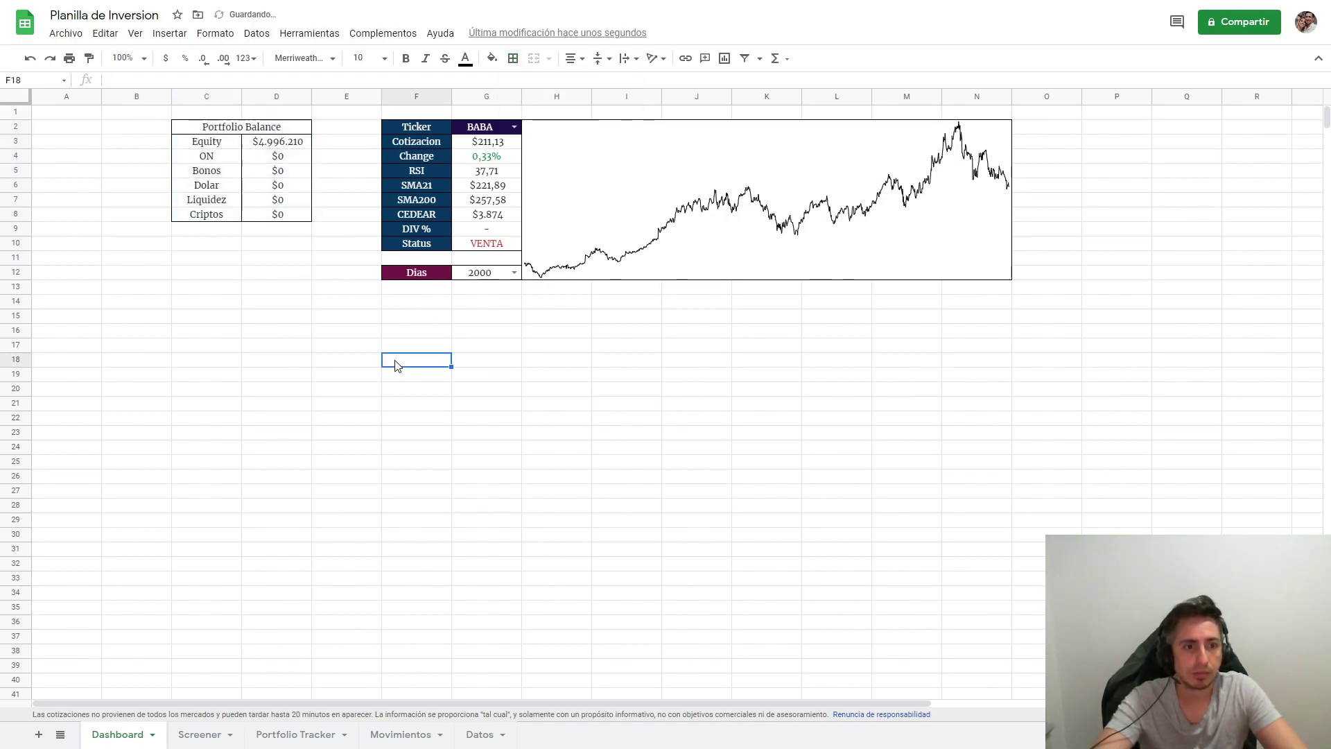
left_click(218, 132)
left_click(466, 58)
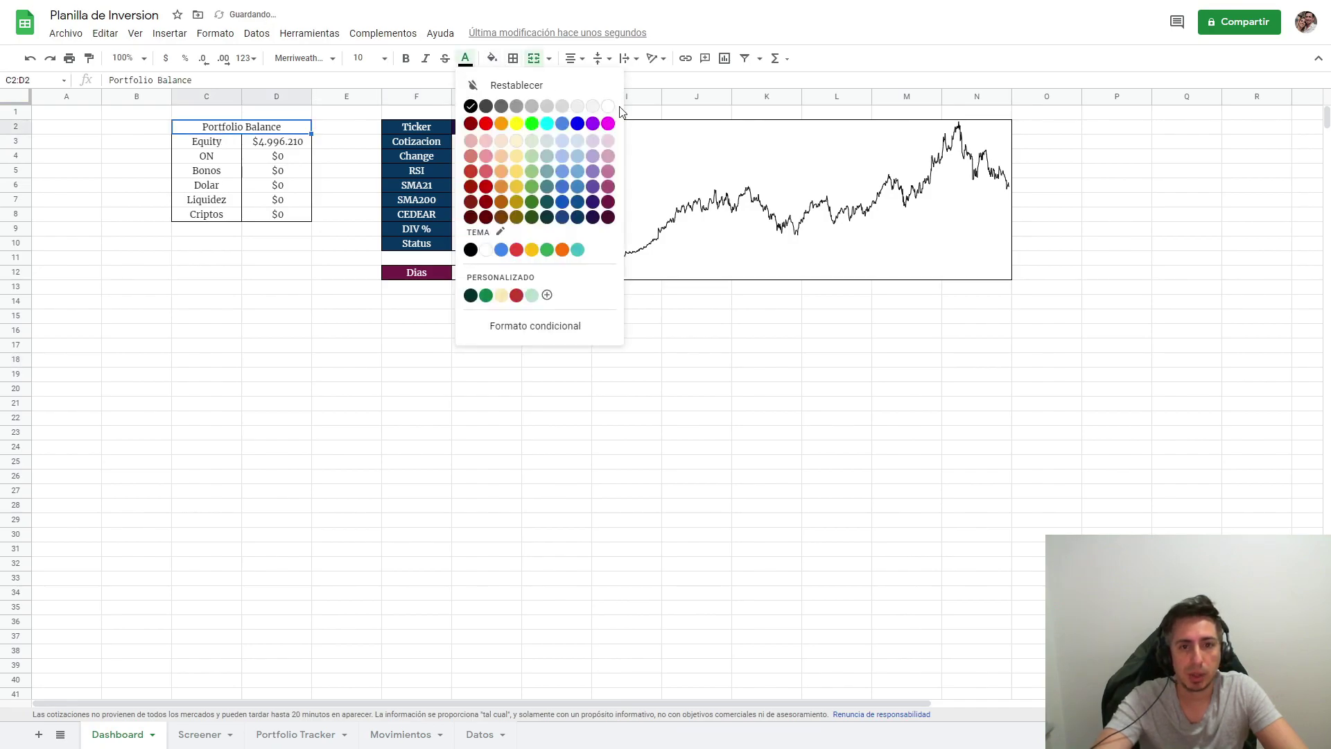
left_click(617, 113)
left_click(466, 58)
left_click(492, 59)
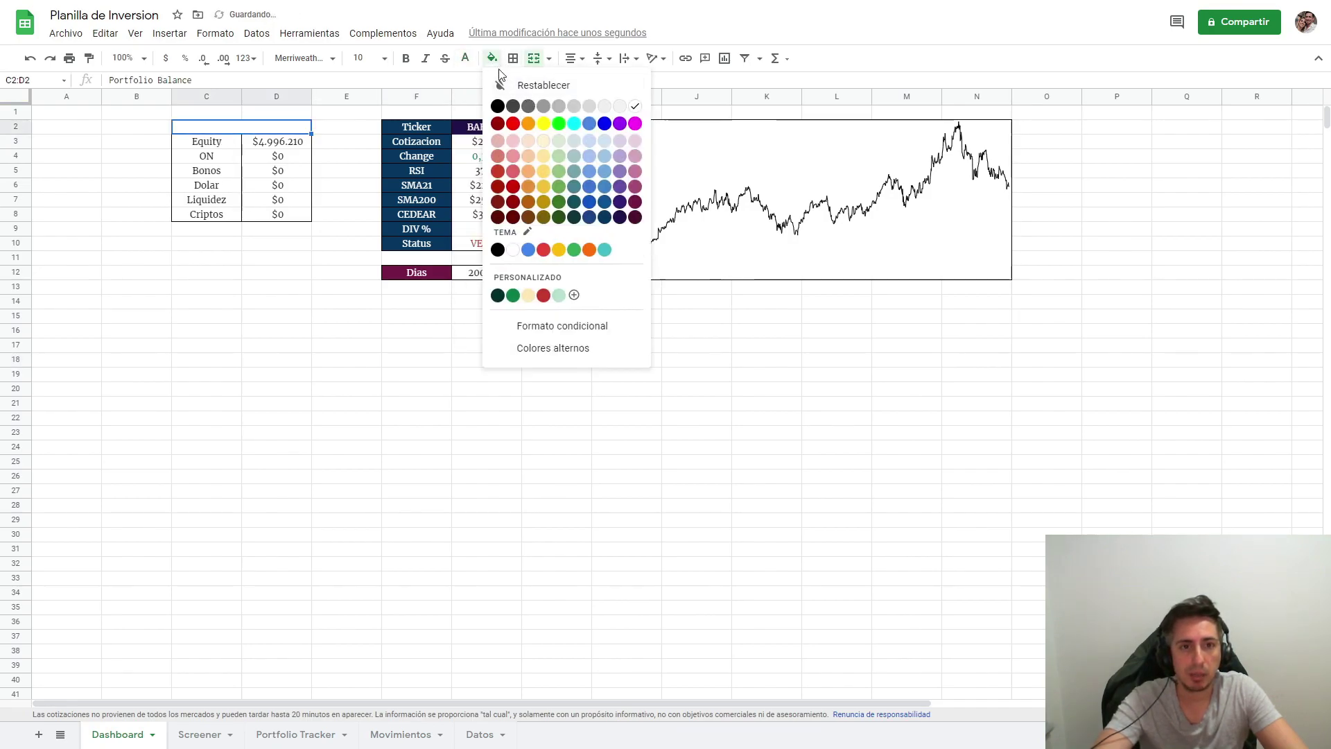
left_click(620, 217)
Give the labels Equity through Criptos white text on a dark magenta fill.
left_click(206, 257)
left_click_drag(207, 141, 206, 214)
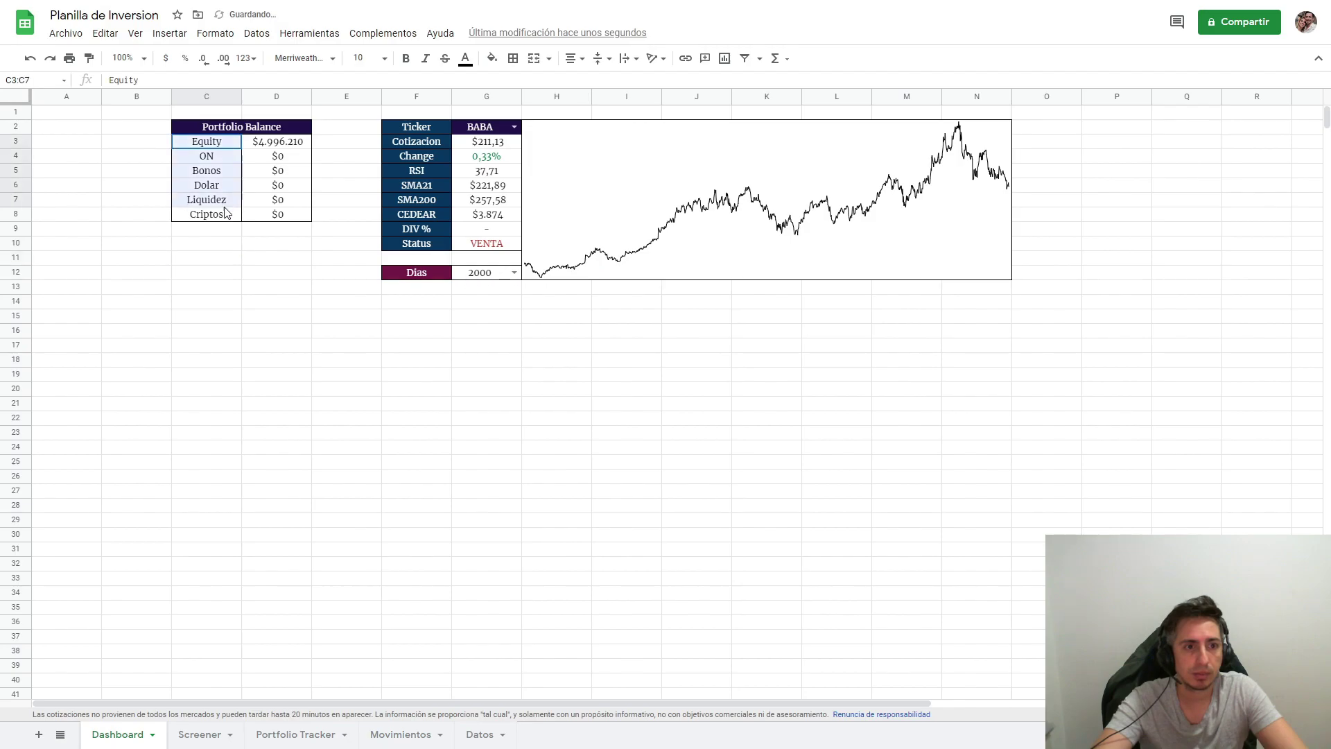
left_click(465, 58)
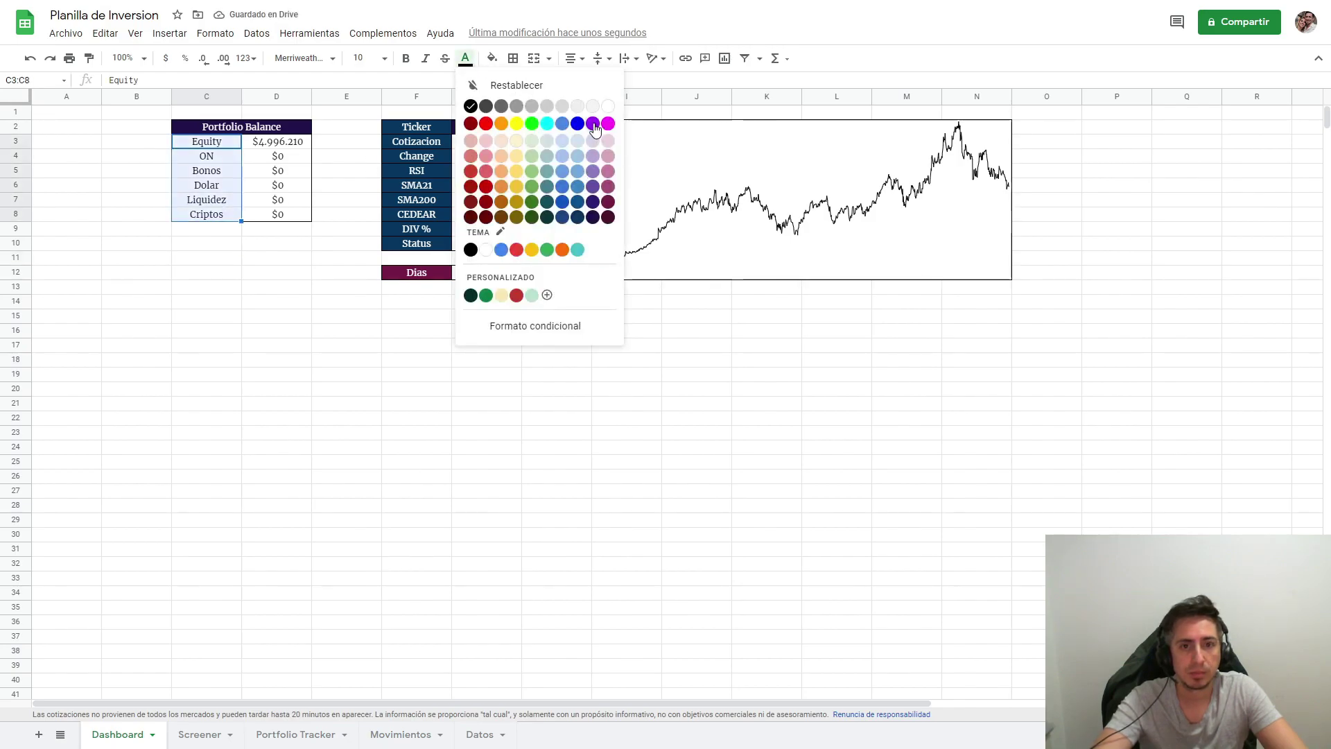
left_click(608, 201)
left_click(466, 58)
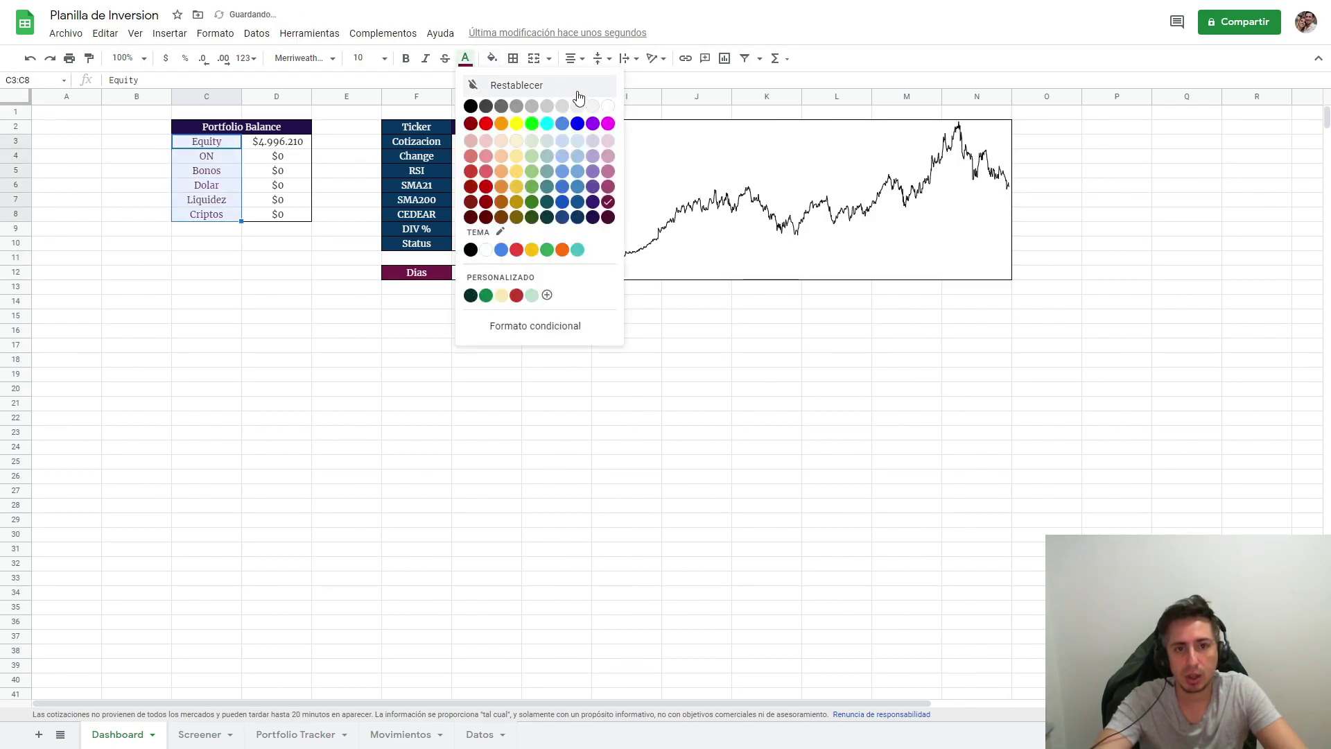
left_click(609, 106)
left_click(492, 59)
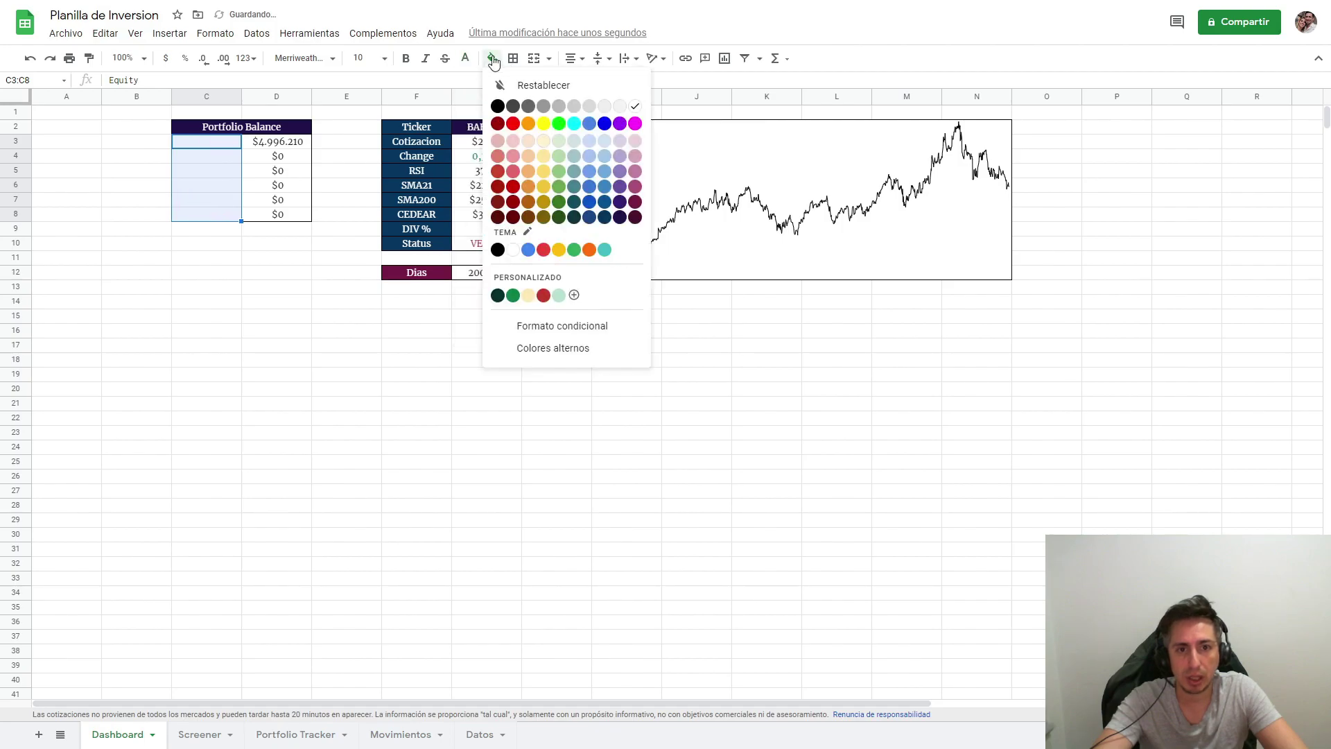
left_click(635, 202)
left_click(442, 386)
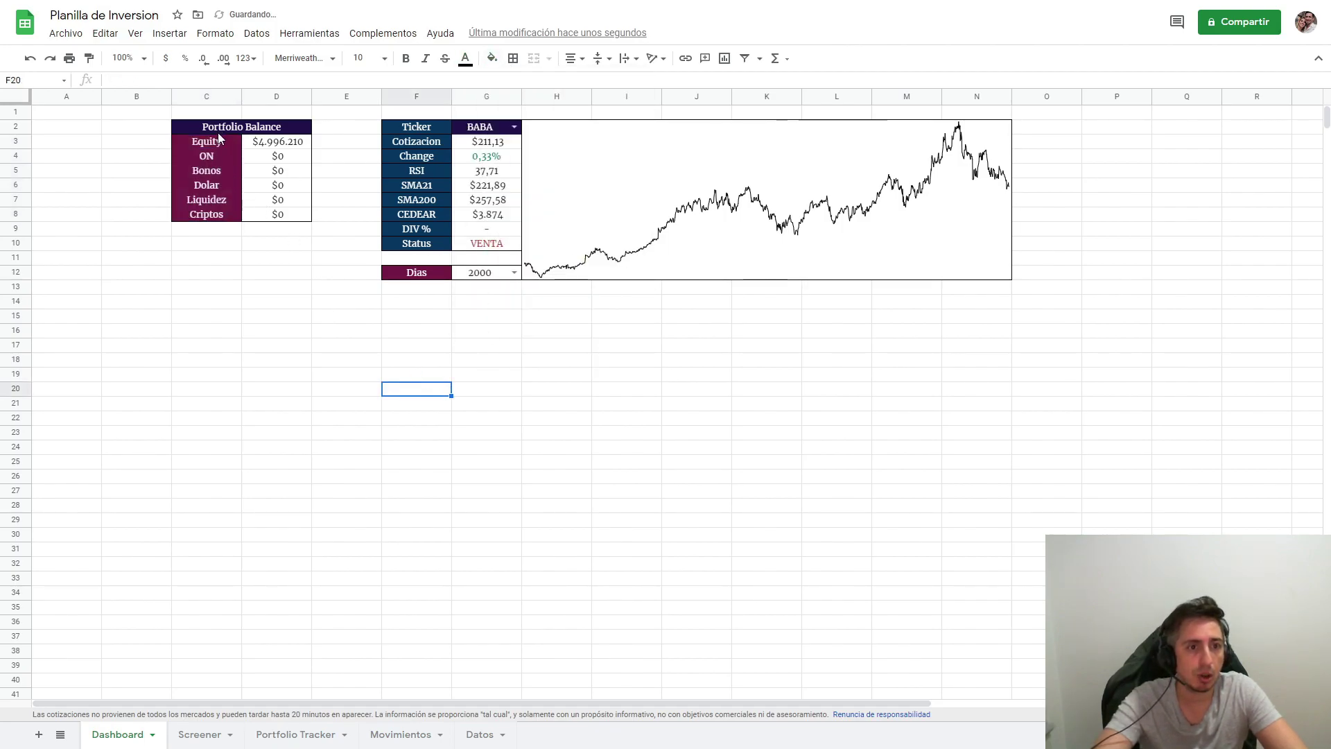
Border the label cells C3:C8 and go to the Portfolio Tracker sheet.
left_click_drag(216, 142, 218, 215)
left_click(513, 58)
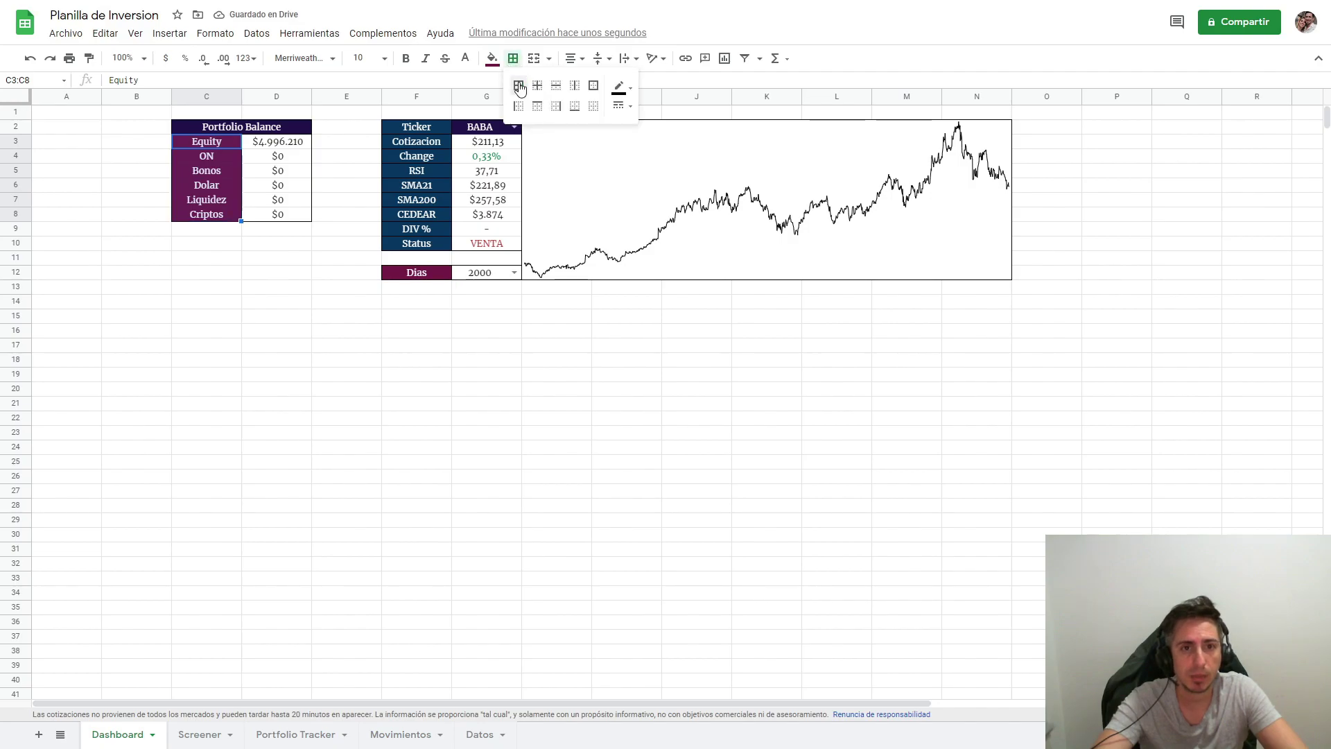
left_click(519, 89)
left_click(564, 422)
left_click(277, 142)
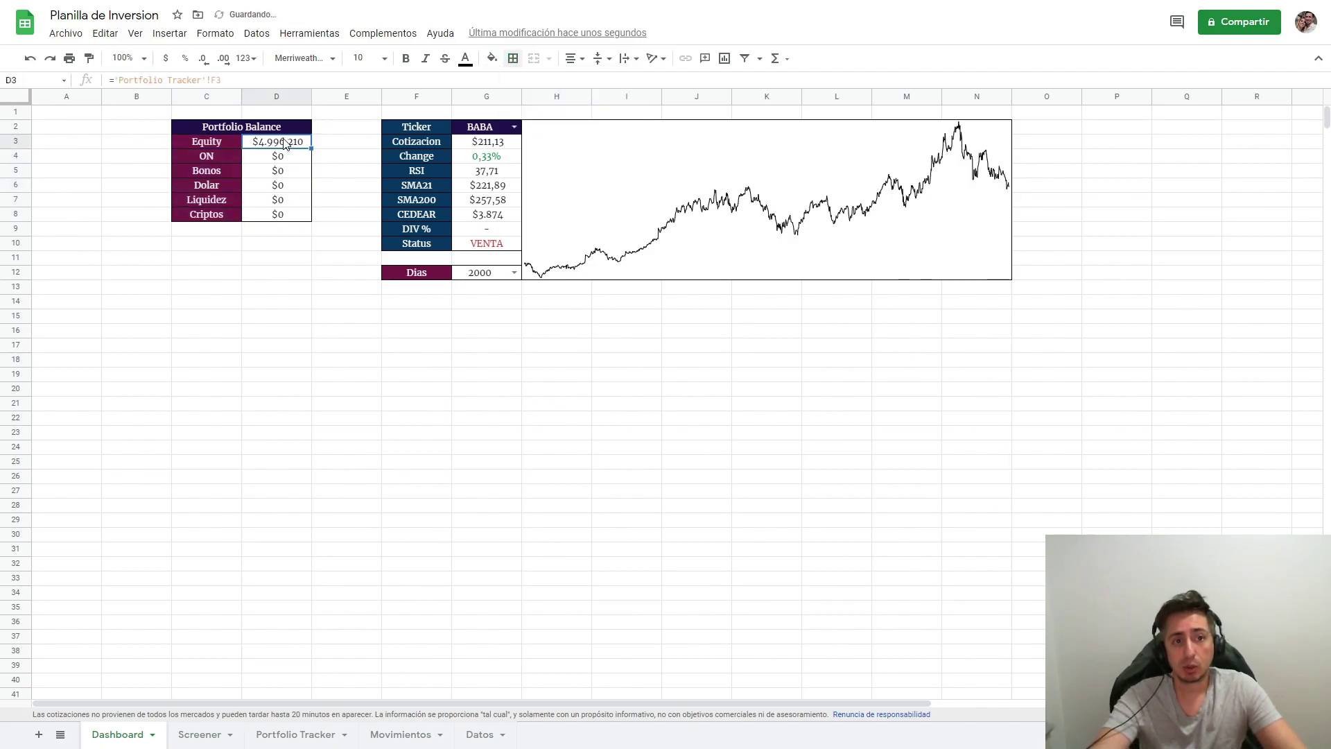
left_click(292, 735)
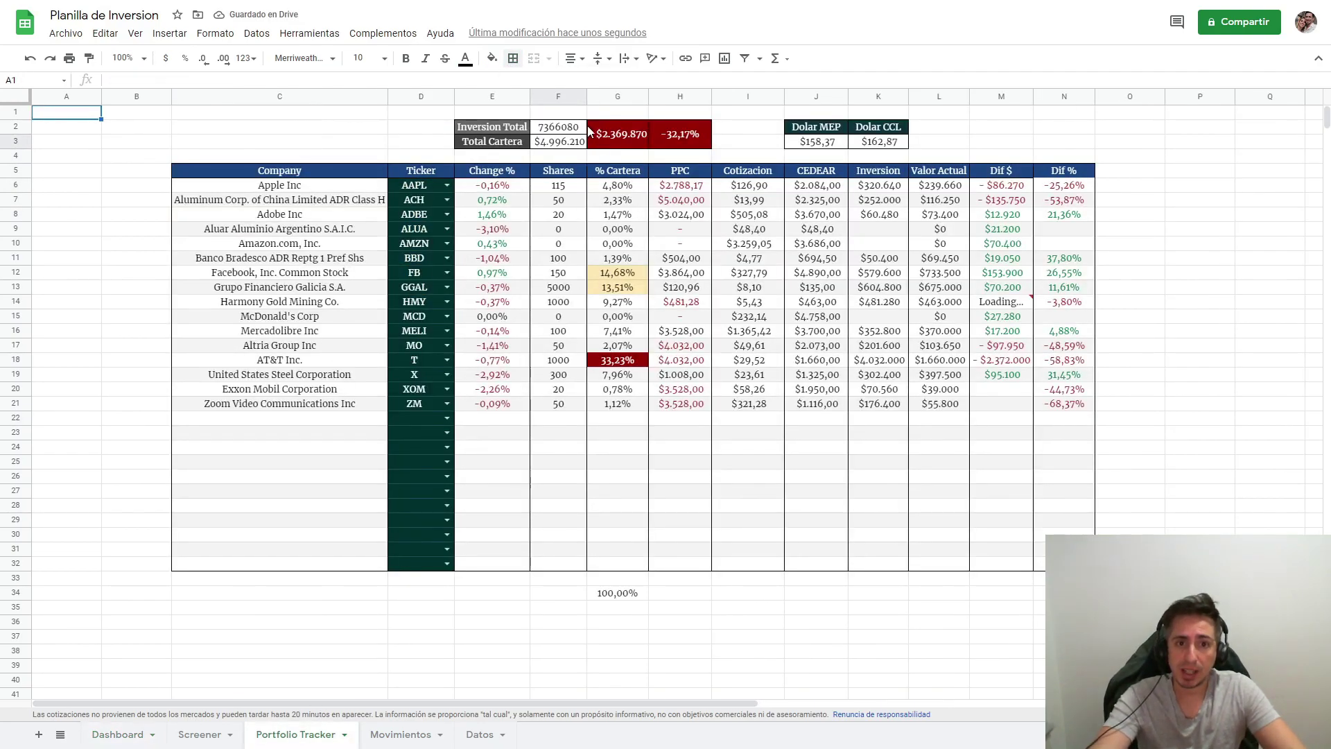
Inspect the Total Cartera formula, then return to Dashboard and select the Bonos cell D5.
left_click(567, 144)
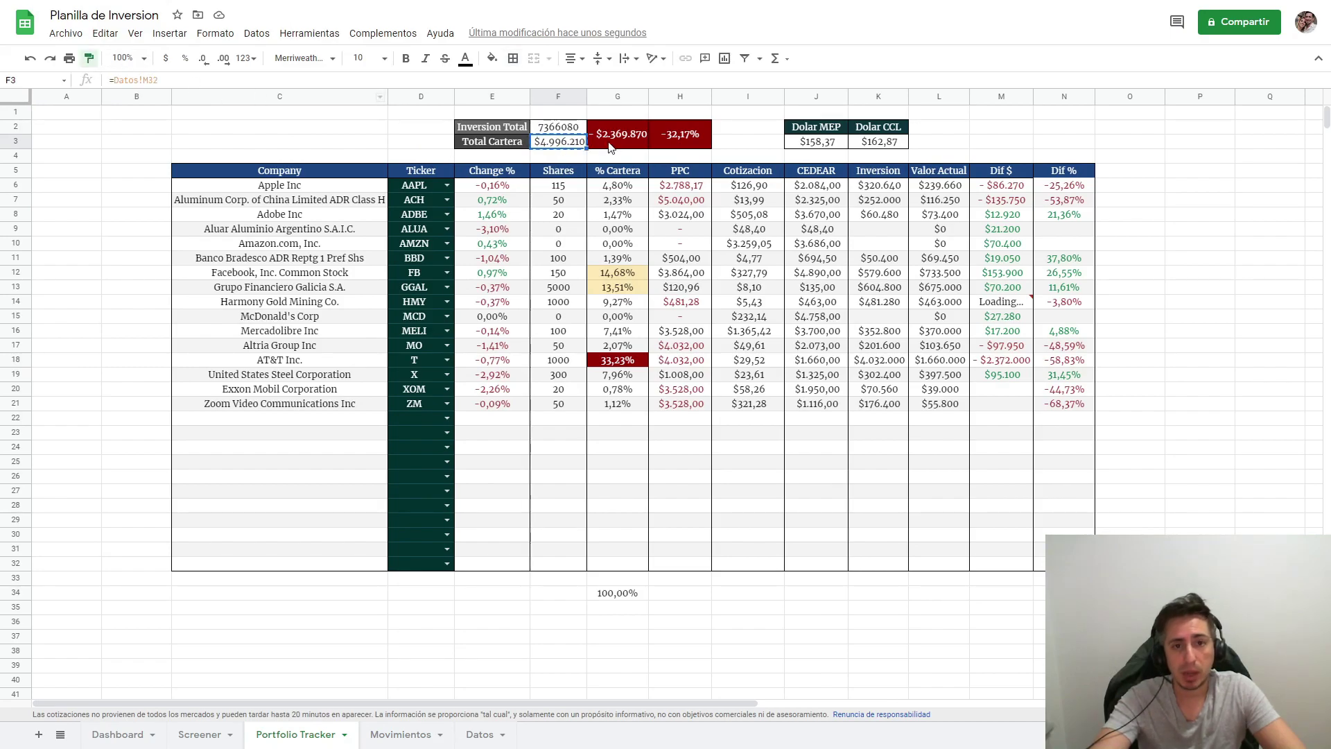
left_click(679, 320)
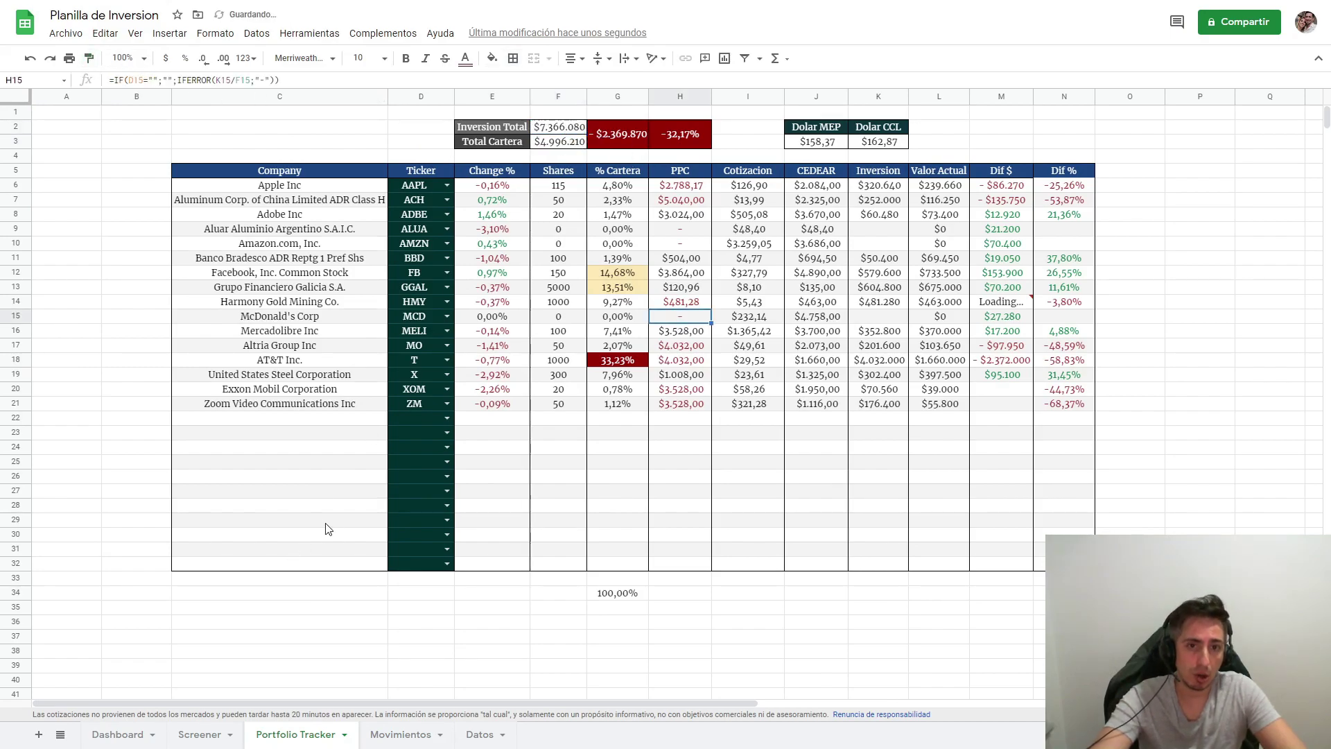
left_click(119, 735)
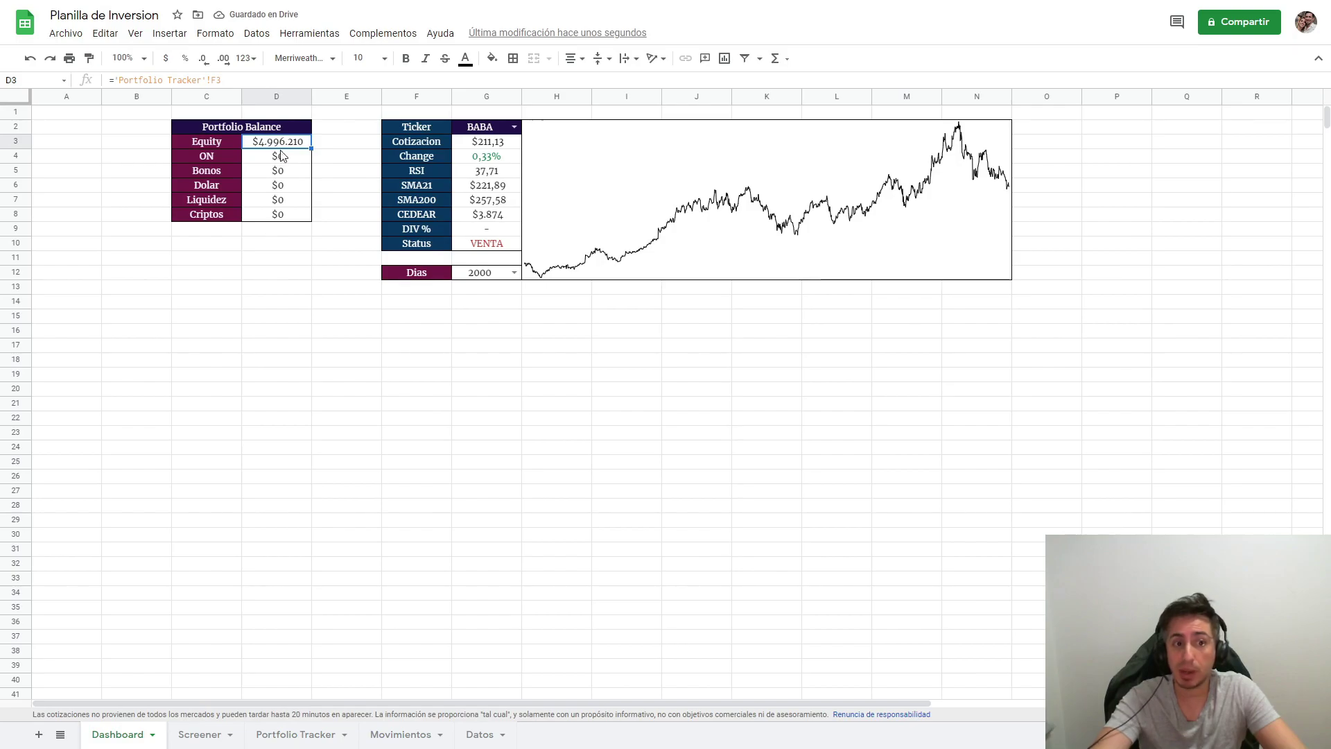
left_click(296, 276)
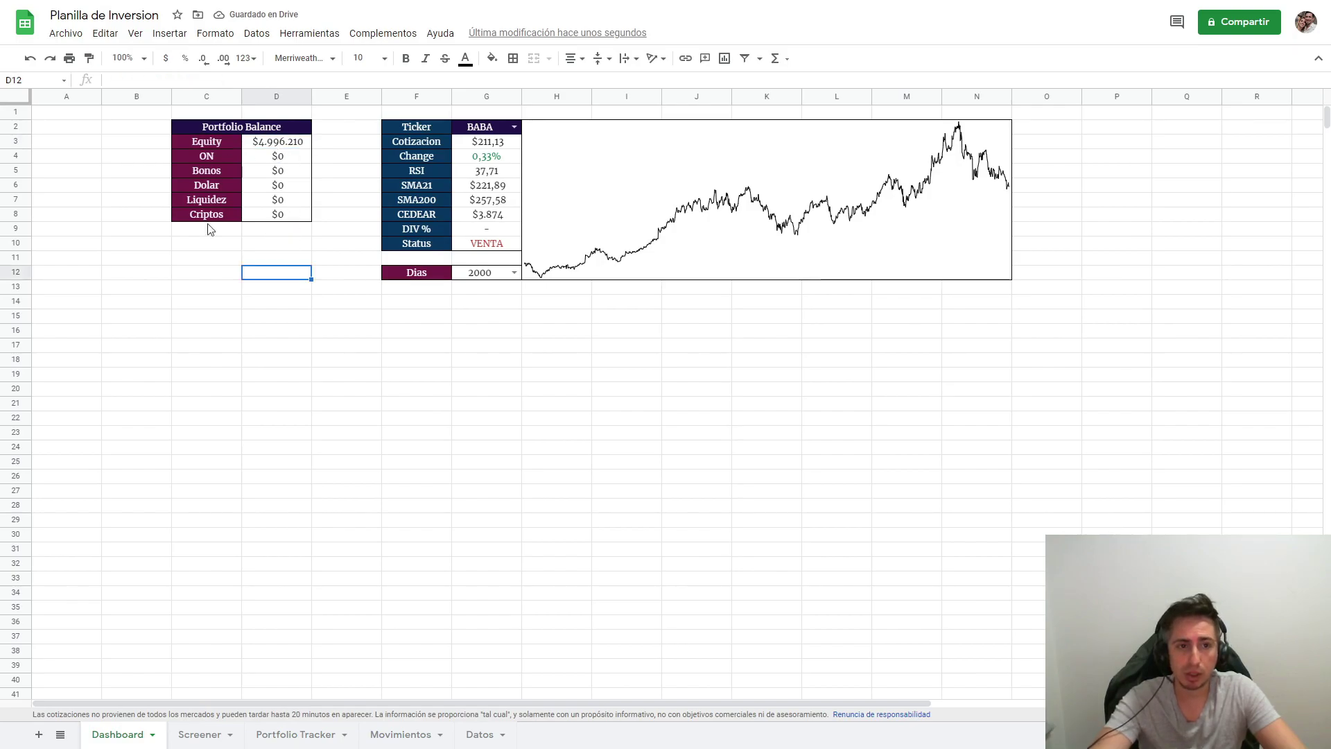
left_click(290, 172)
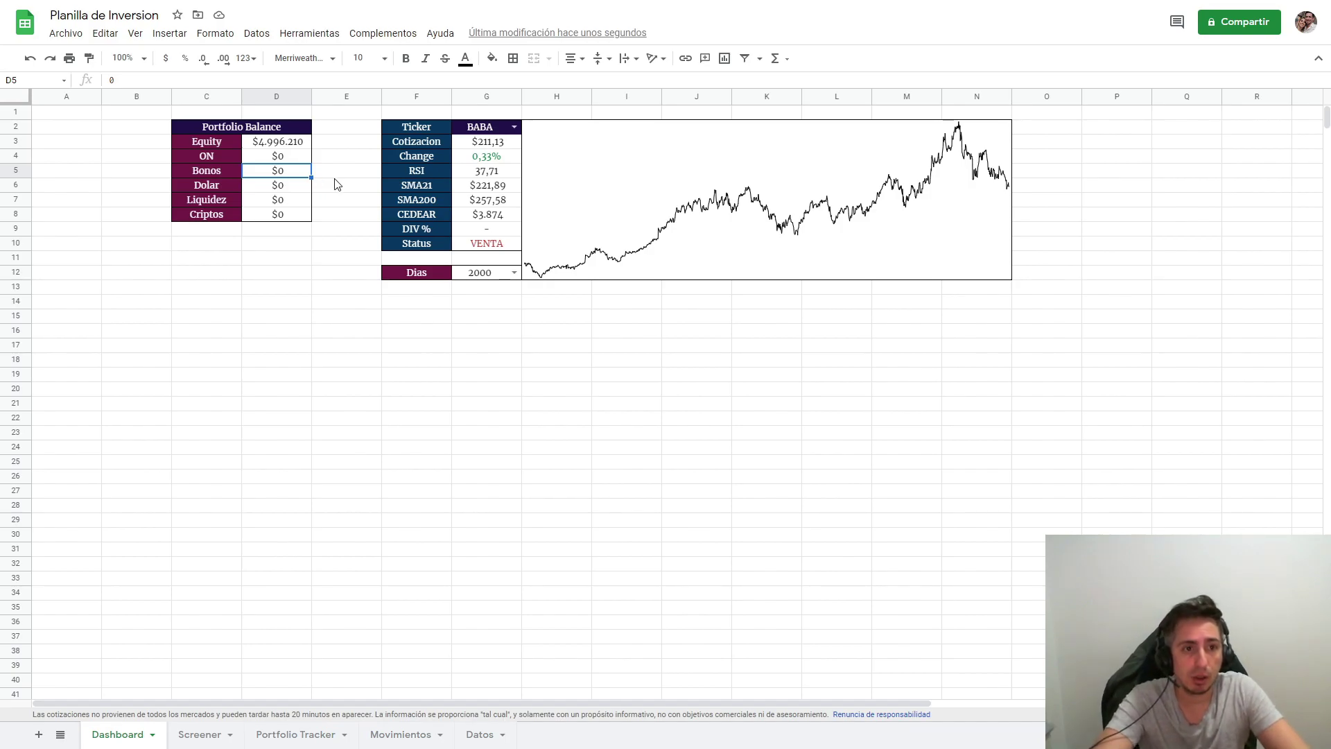
Enter the Bonos amount in D5 as 1000000 ($1.000.000).
type("100000")
key("Return")
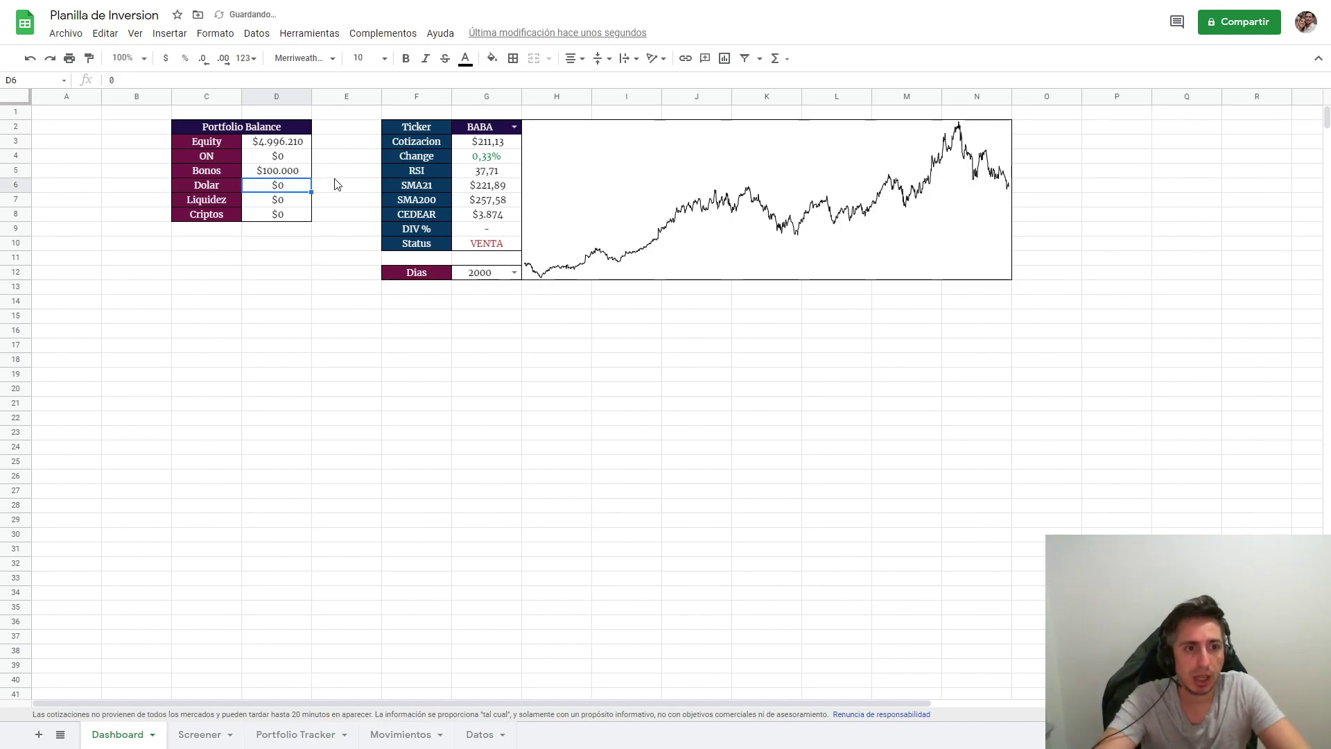
key("Up")
key("Return")
type("0")
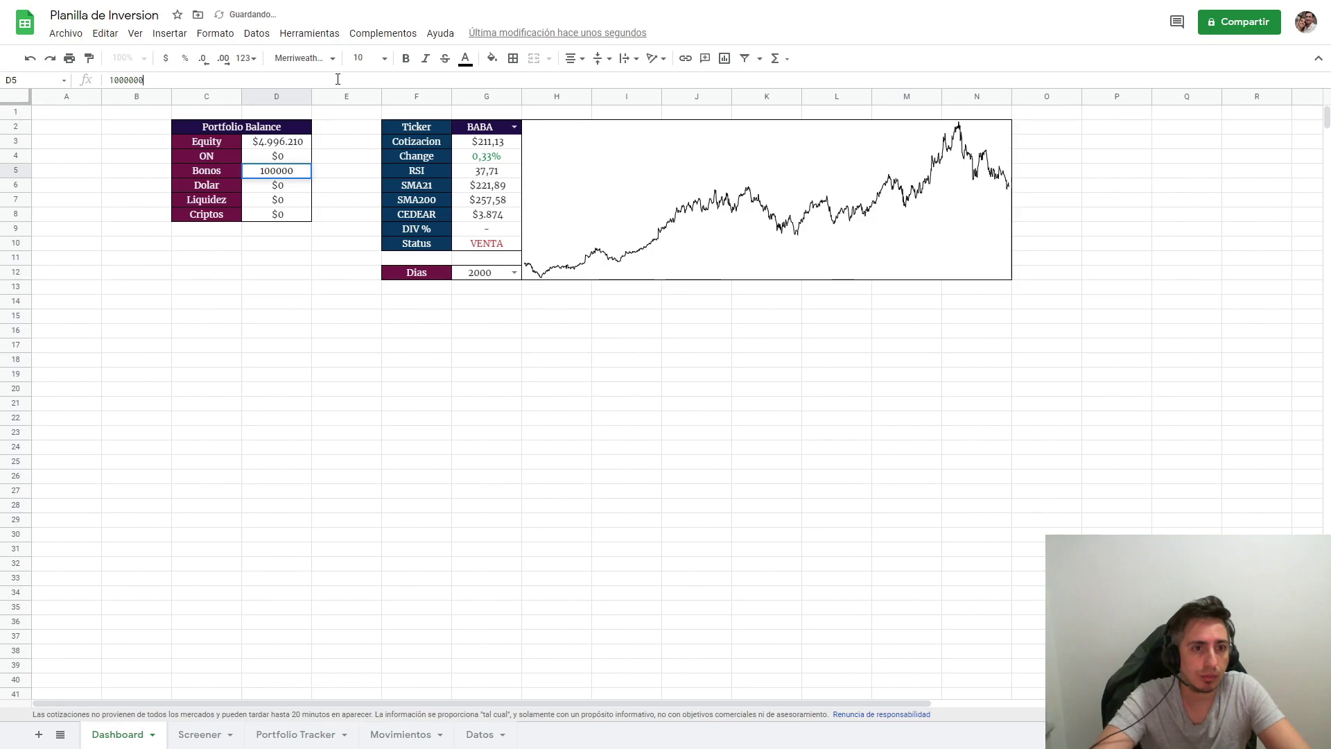
key("Return")
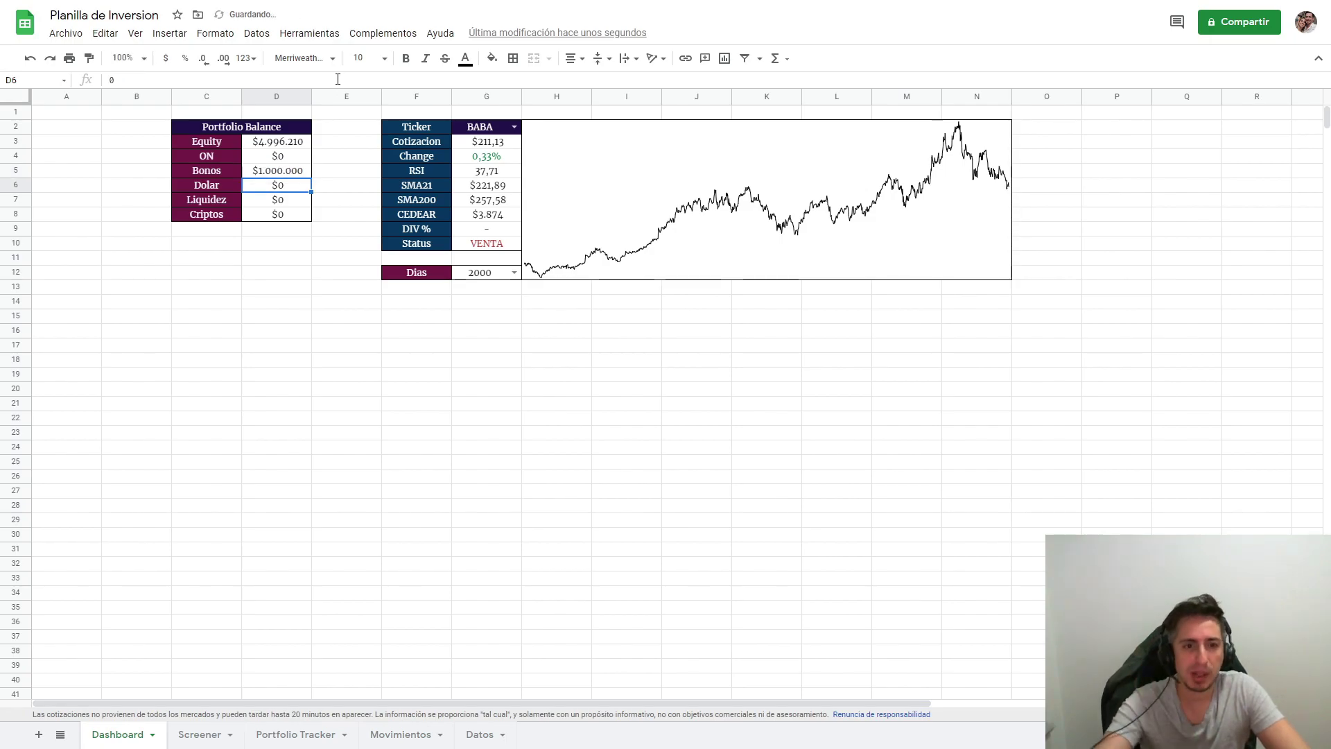
Enter 1000000 for Criptos in D8 and 500000 for Liquidez in D7.
key("Down")
key("Down")
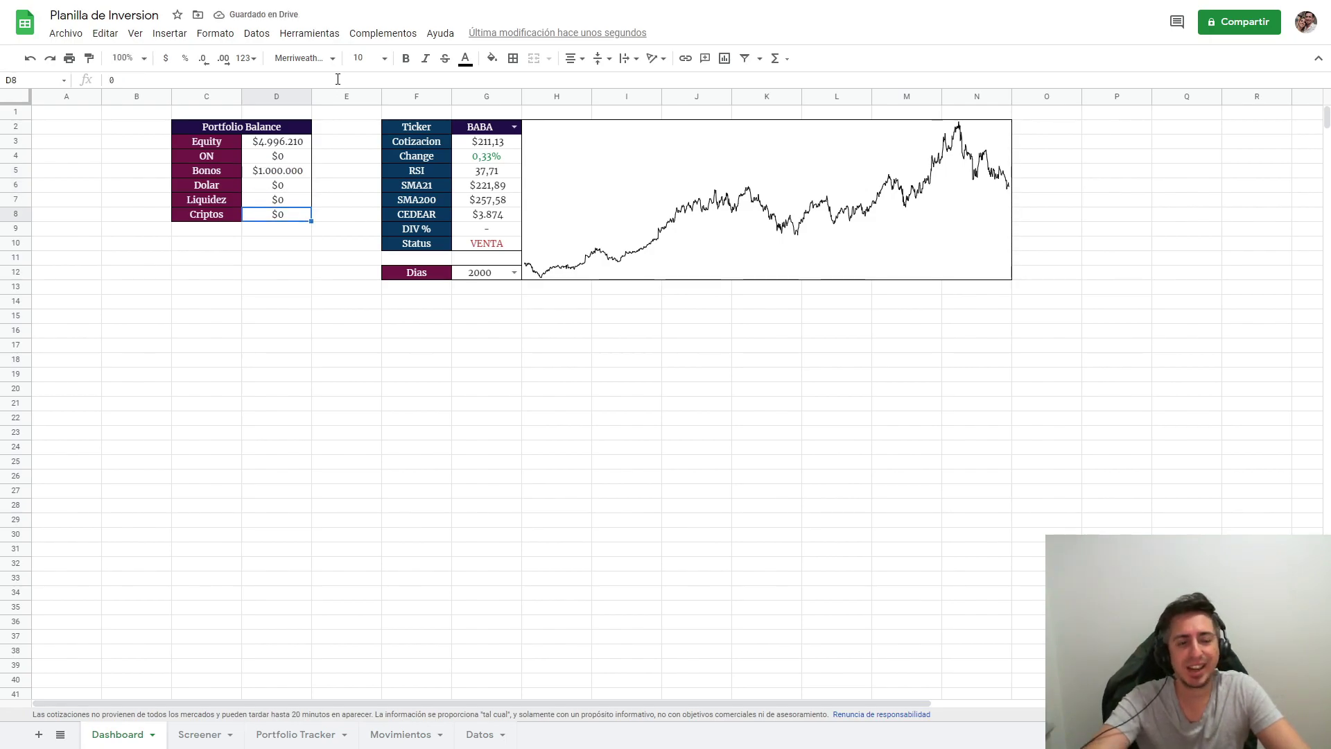
type("1000000")
key("Return")
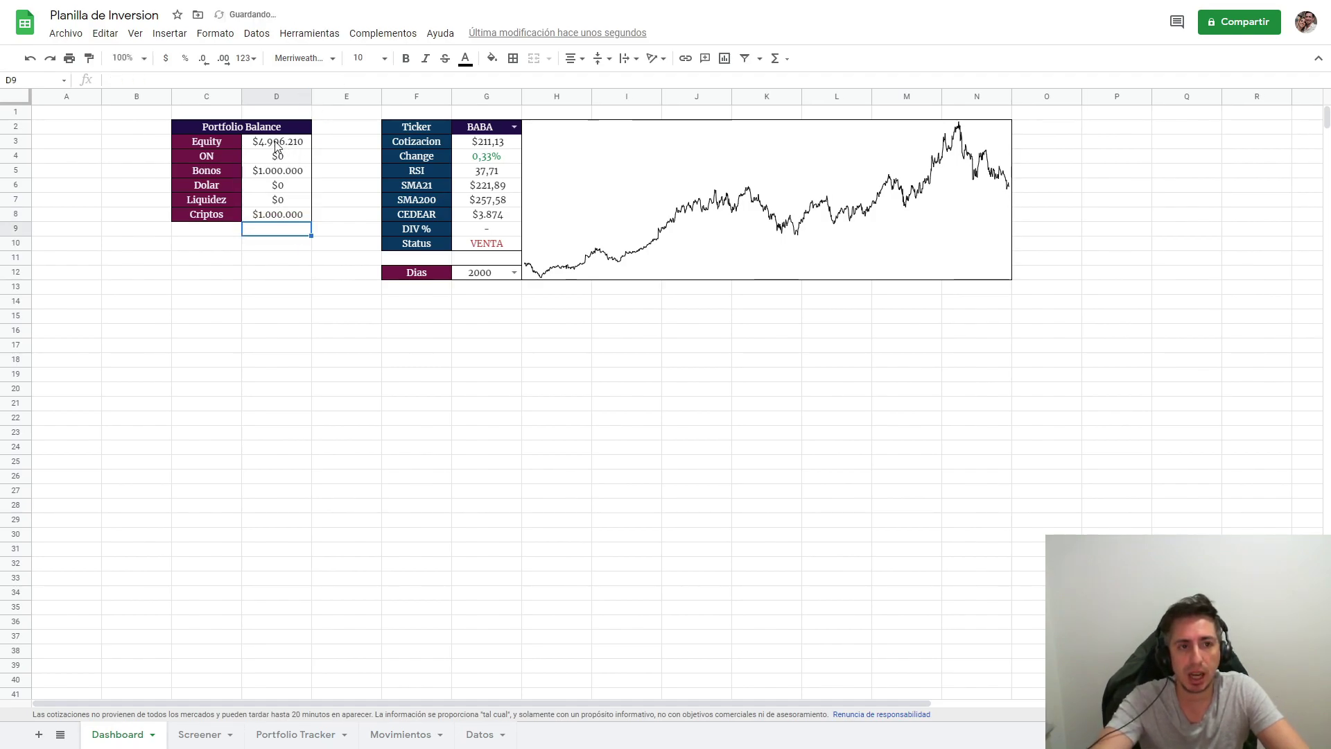
left_click(371, 245)
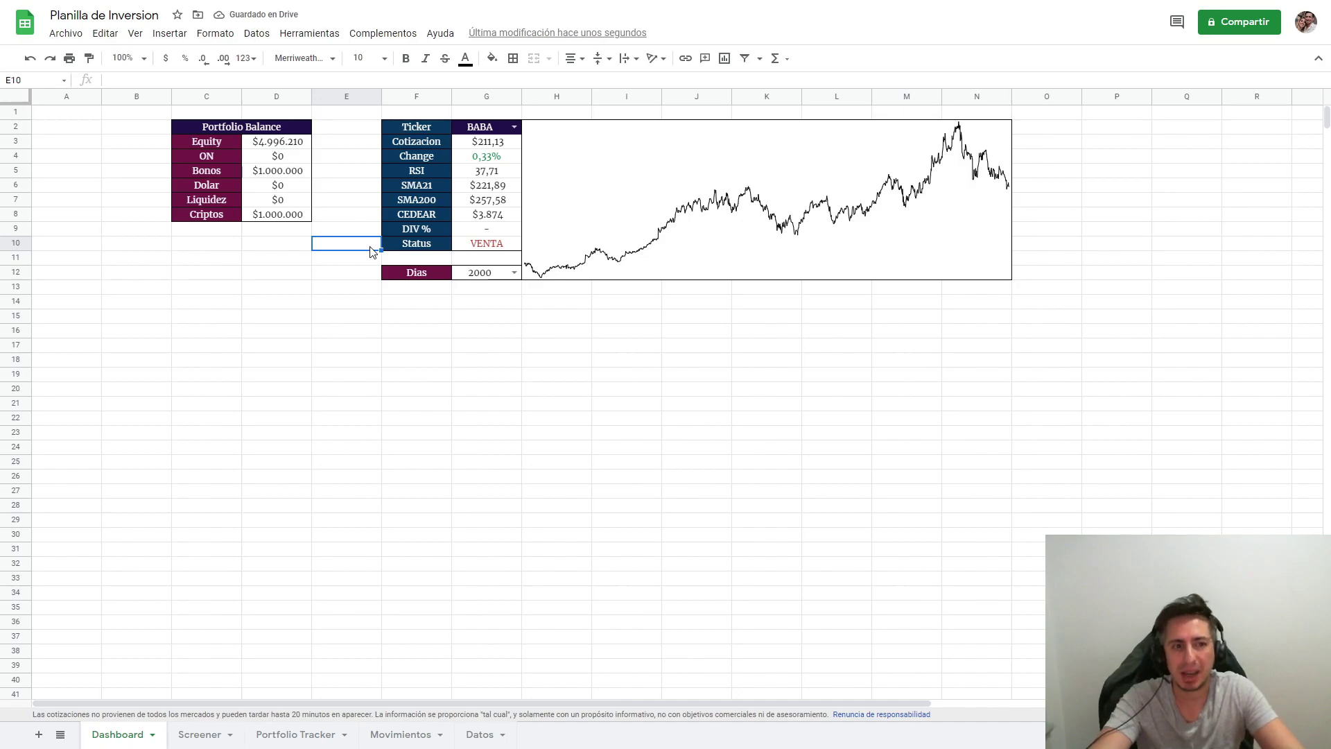
left_click(276, 200)
type("50")
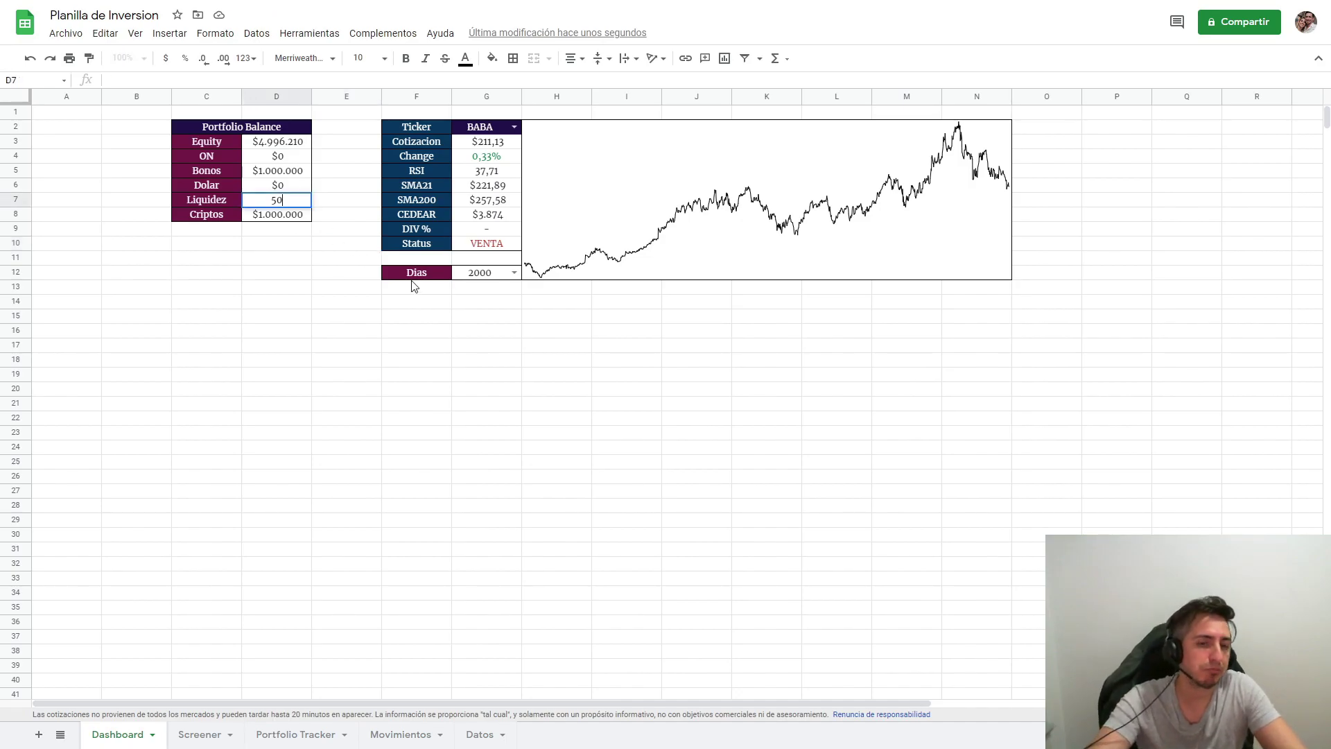
type("0000")
key("Return")
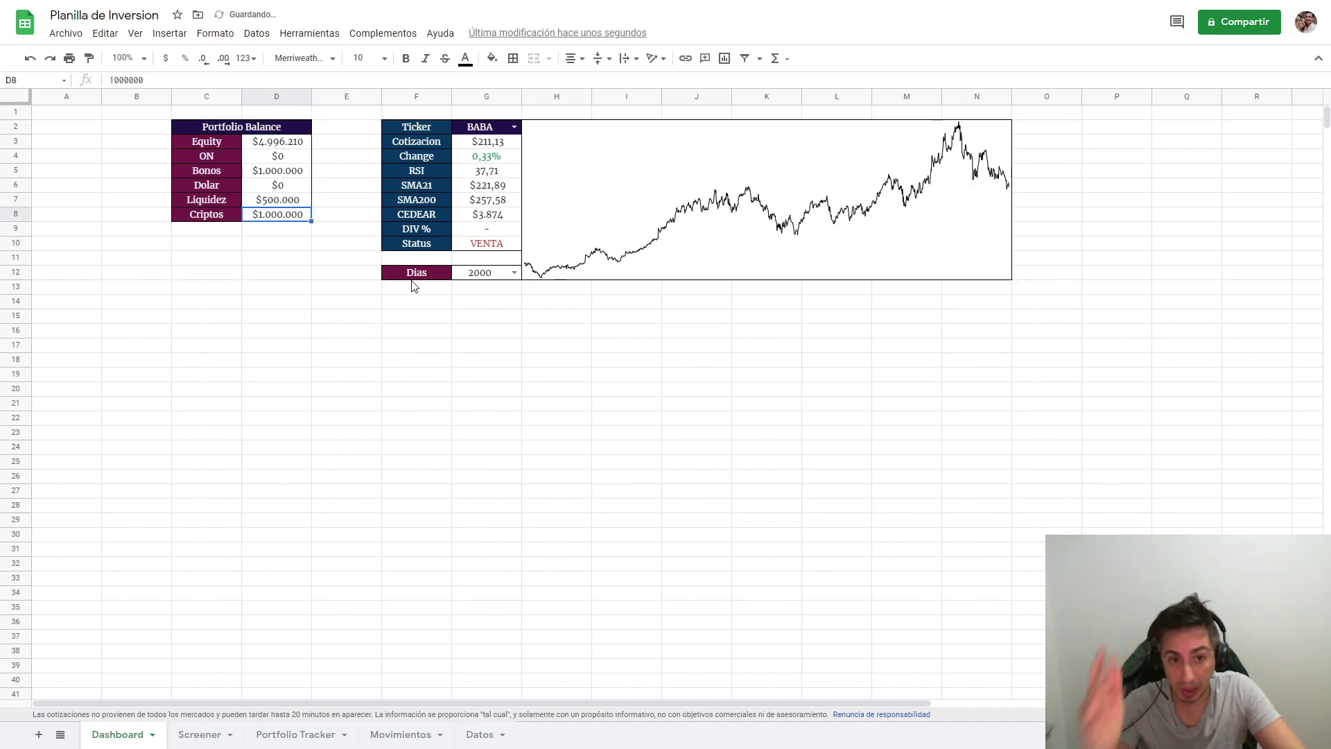
Mark out the empty area below the table for the chart, then undo the selection.
left_click(421, 346)
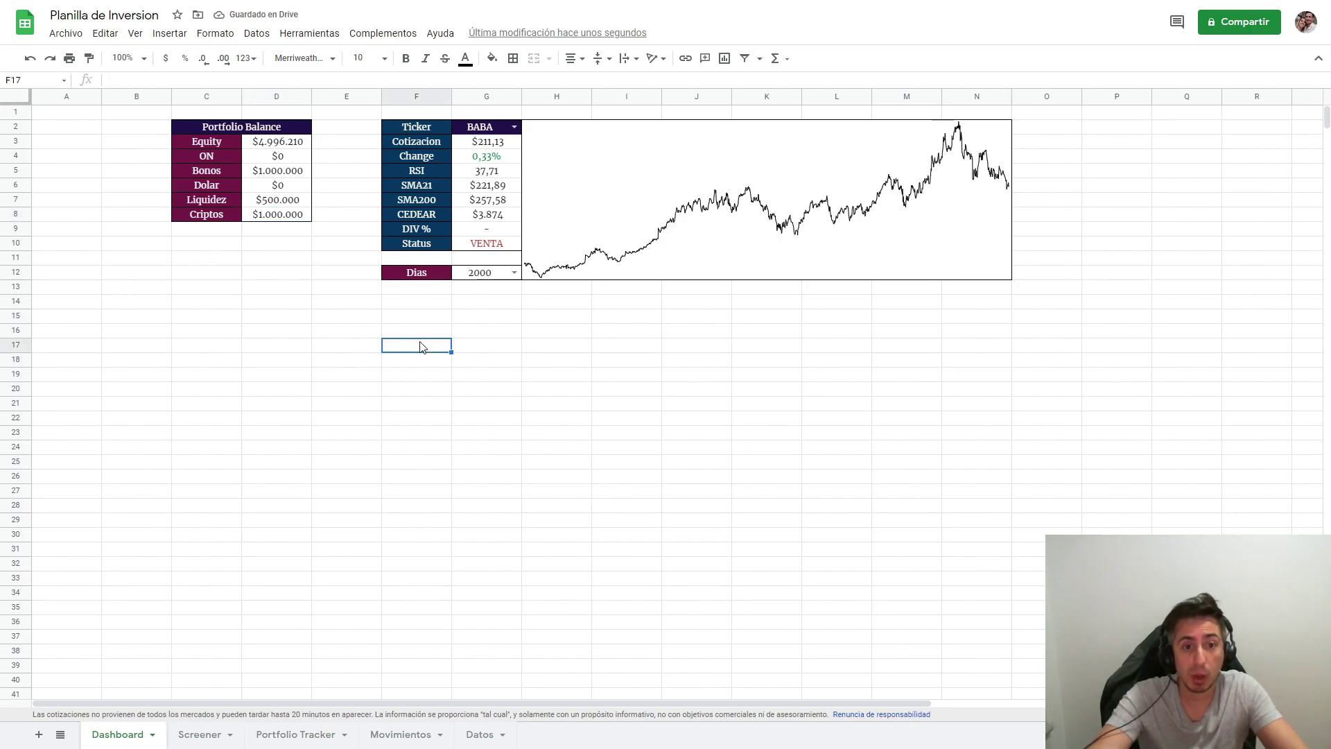
left_click(428, 327)
left_click(347, 321)
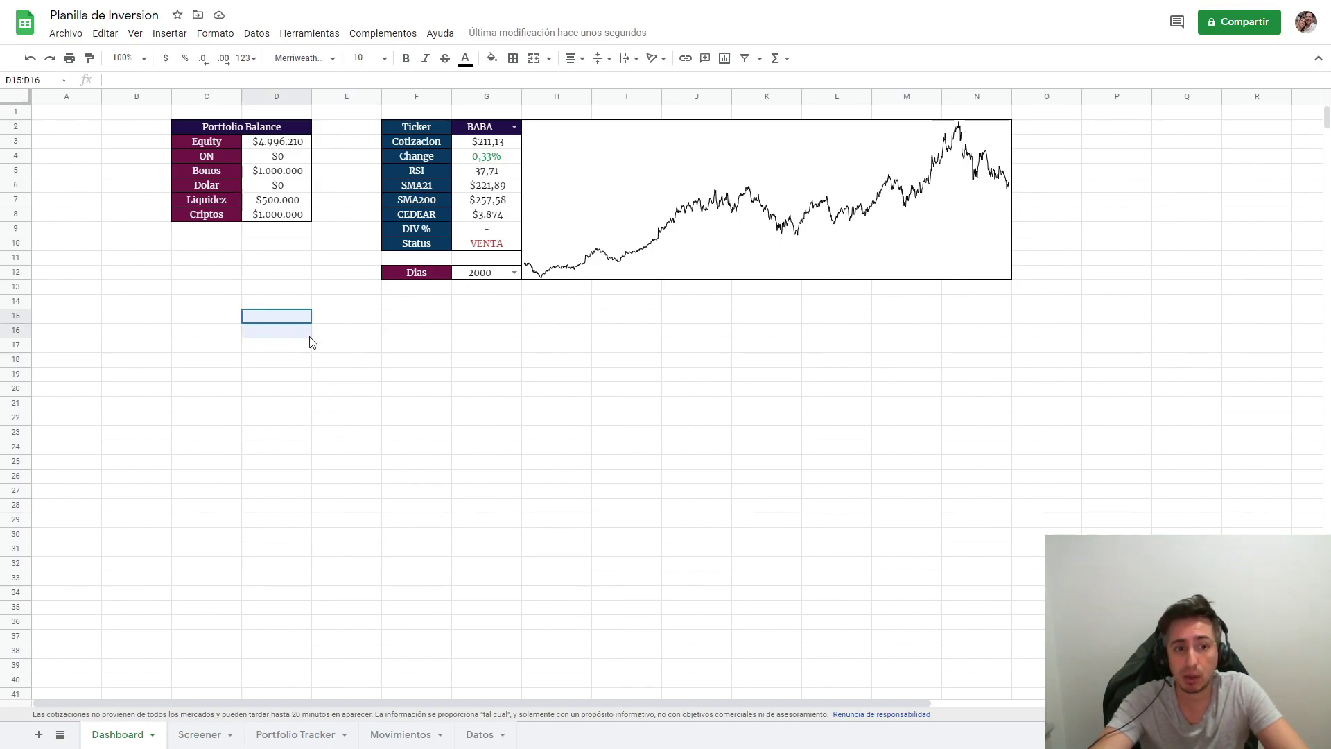
left_click_drag(296, 325, 451, 455)
key("ctrl+z")
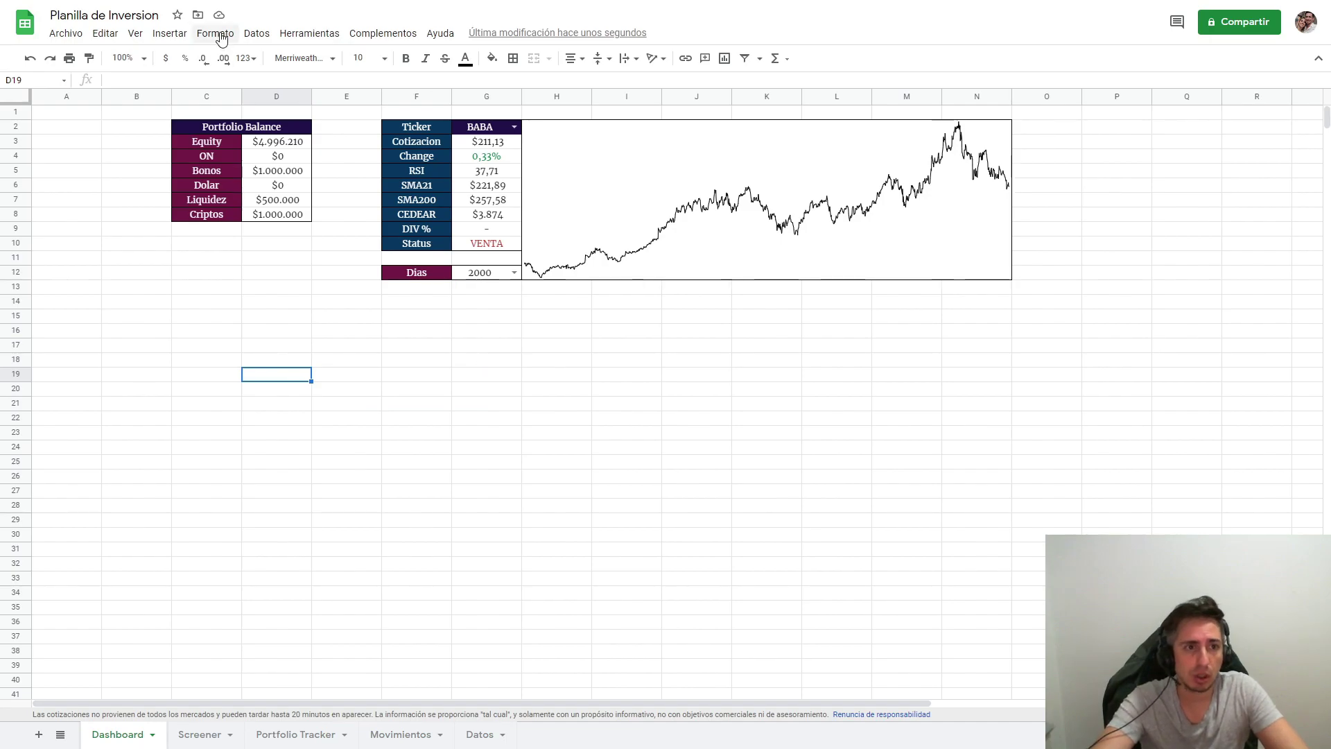
Insert a chart below the Portfolio Balance table using data range C3:D8.
left_click(257, 33)
mouse_move(169, 34)
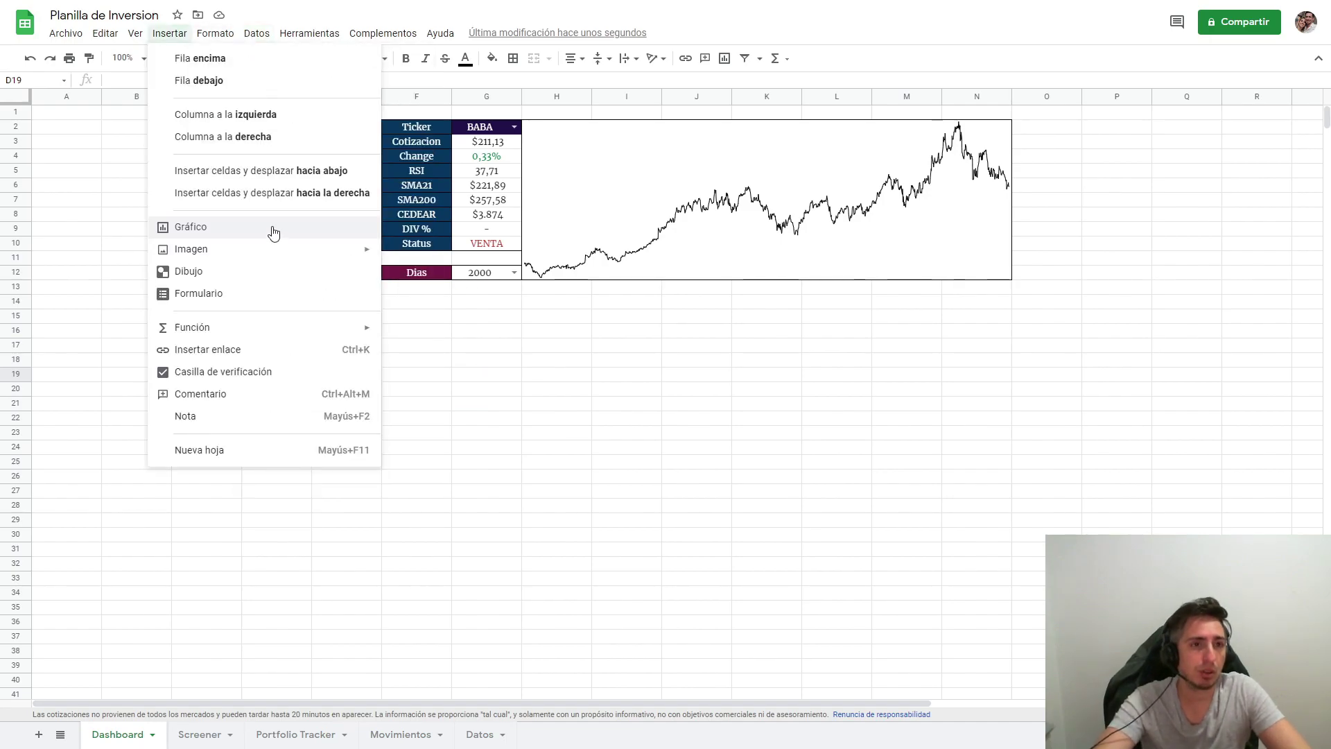
left_click(272, 232)
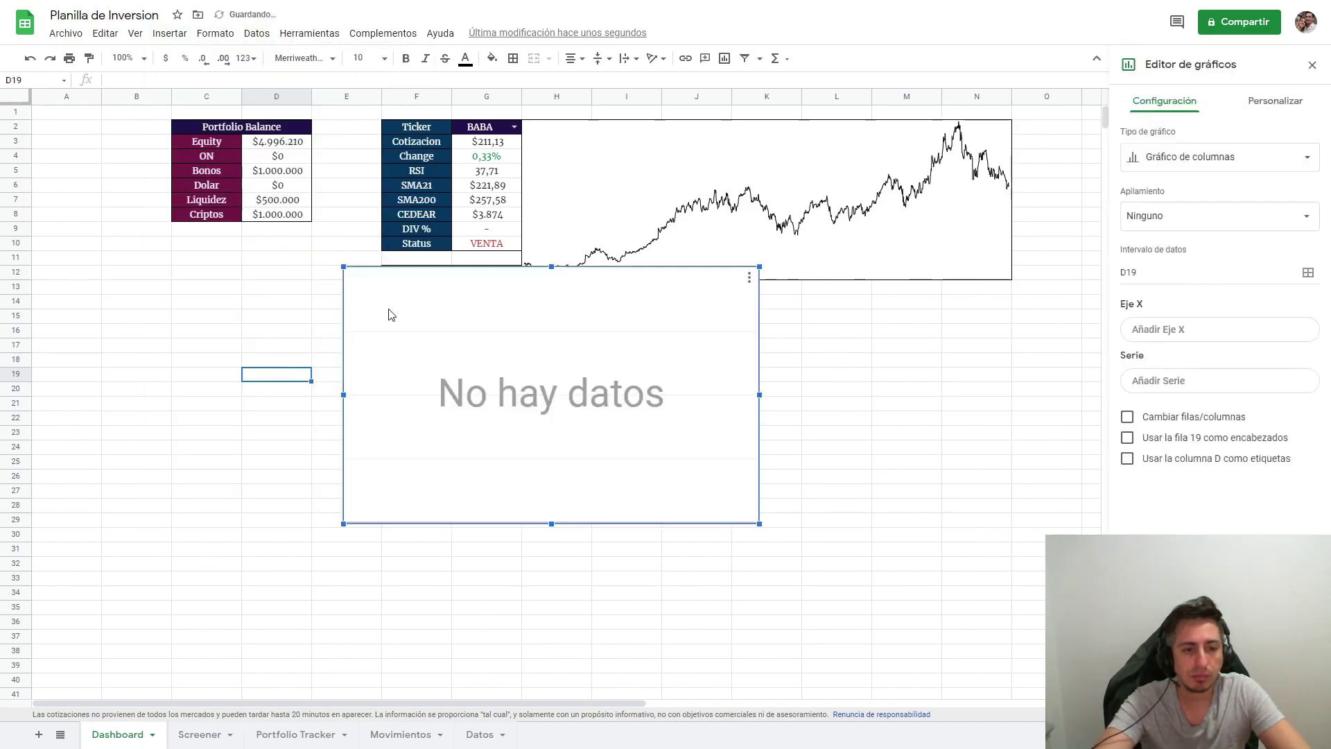
left_click_drag(553, 344, 476, 389)
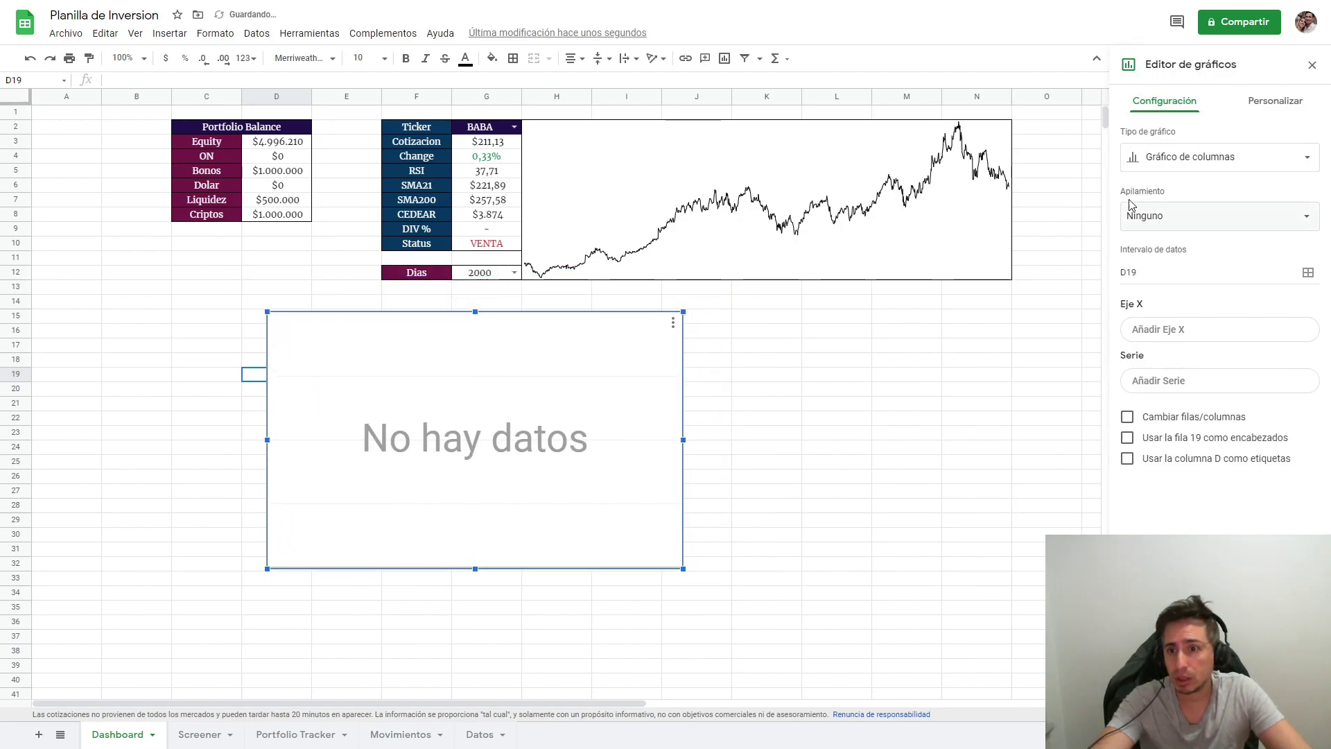
left_click(1308, 272)
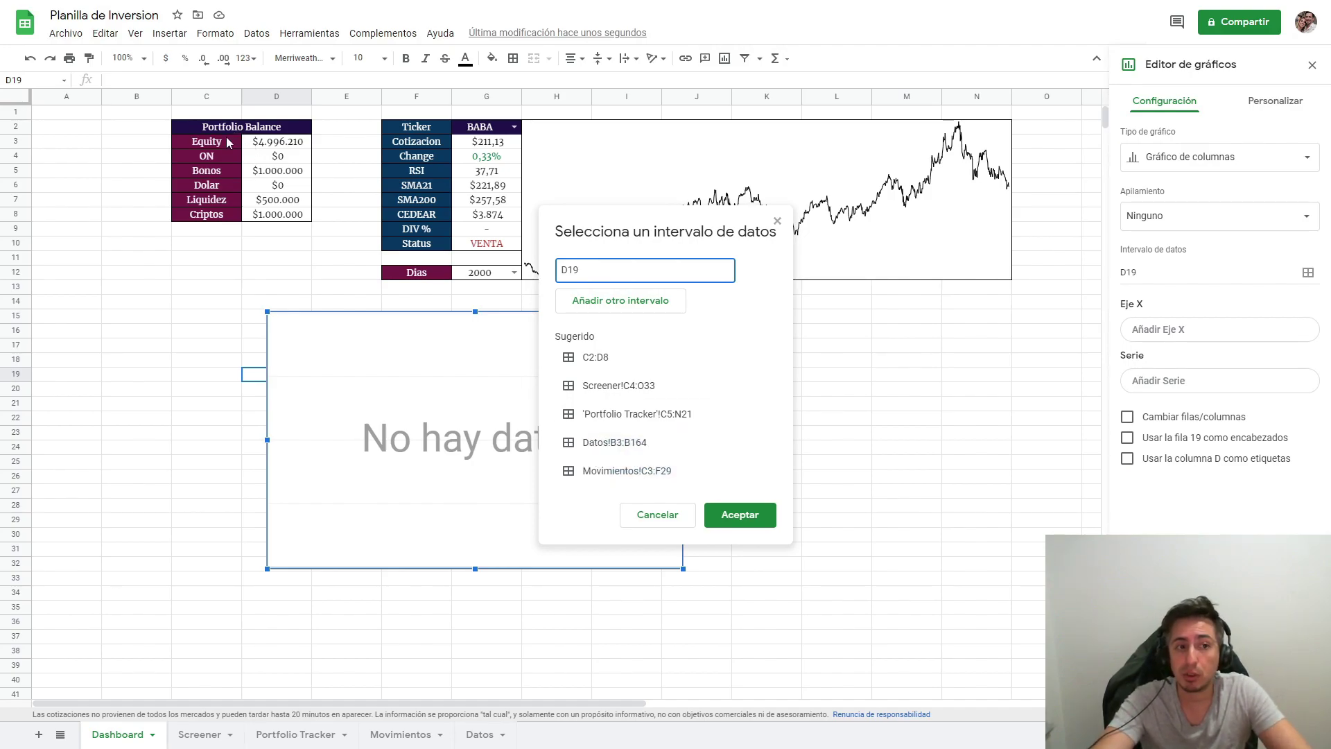
left_click_drag(227, 142, 281, 226)
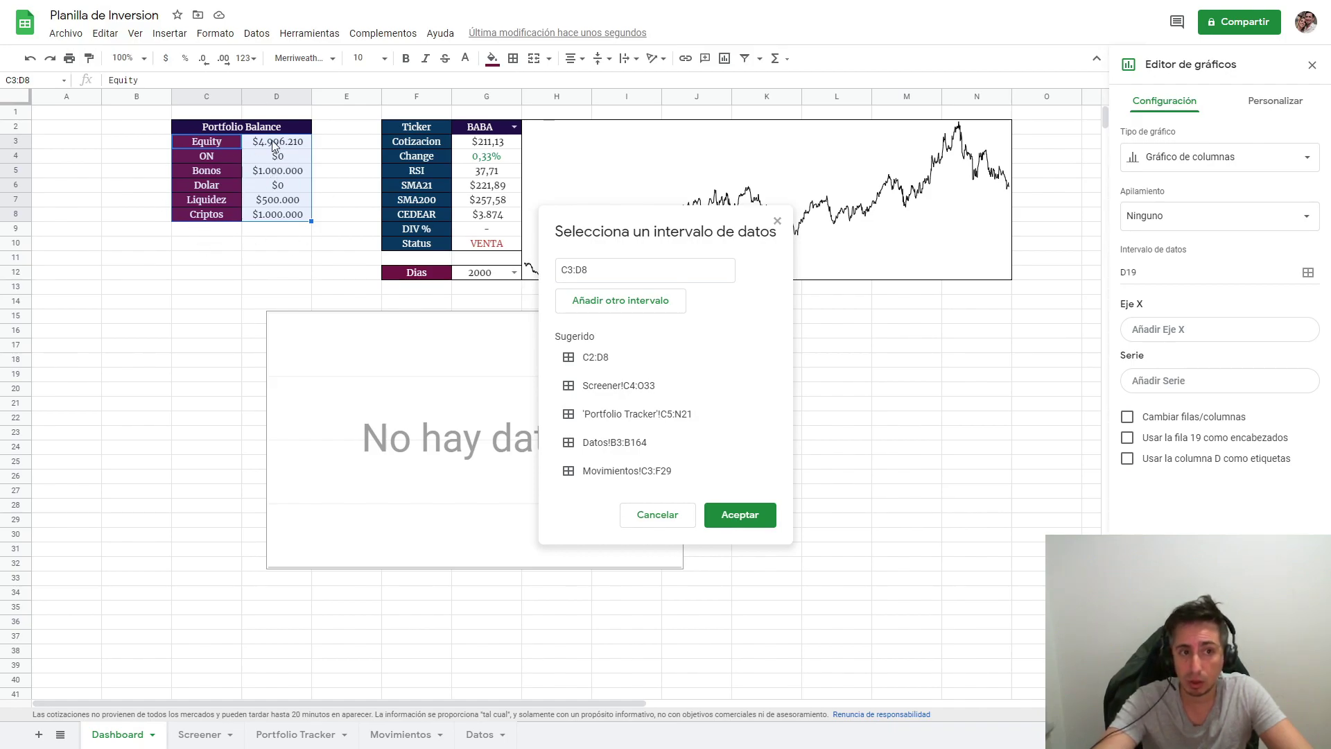
left_click(732, 515)
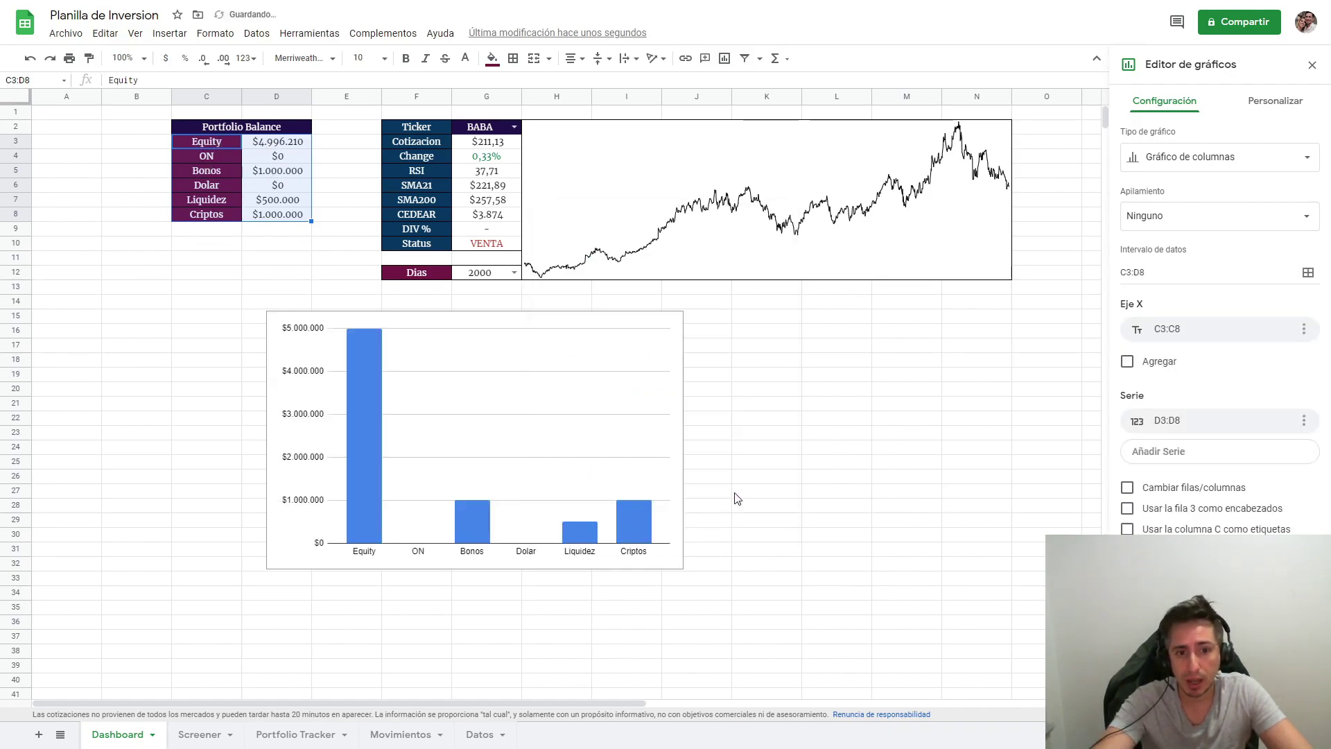
Change the chart type to a donut chart (Gráfico de anillo).
left_click(1207, 172)
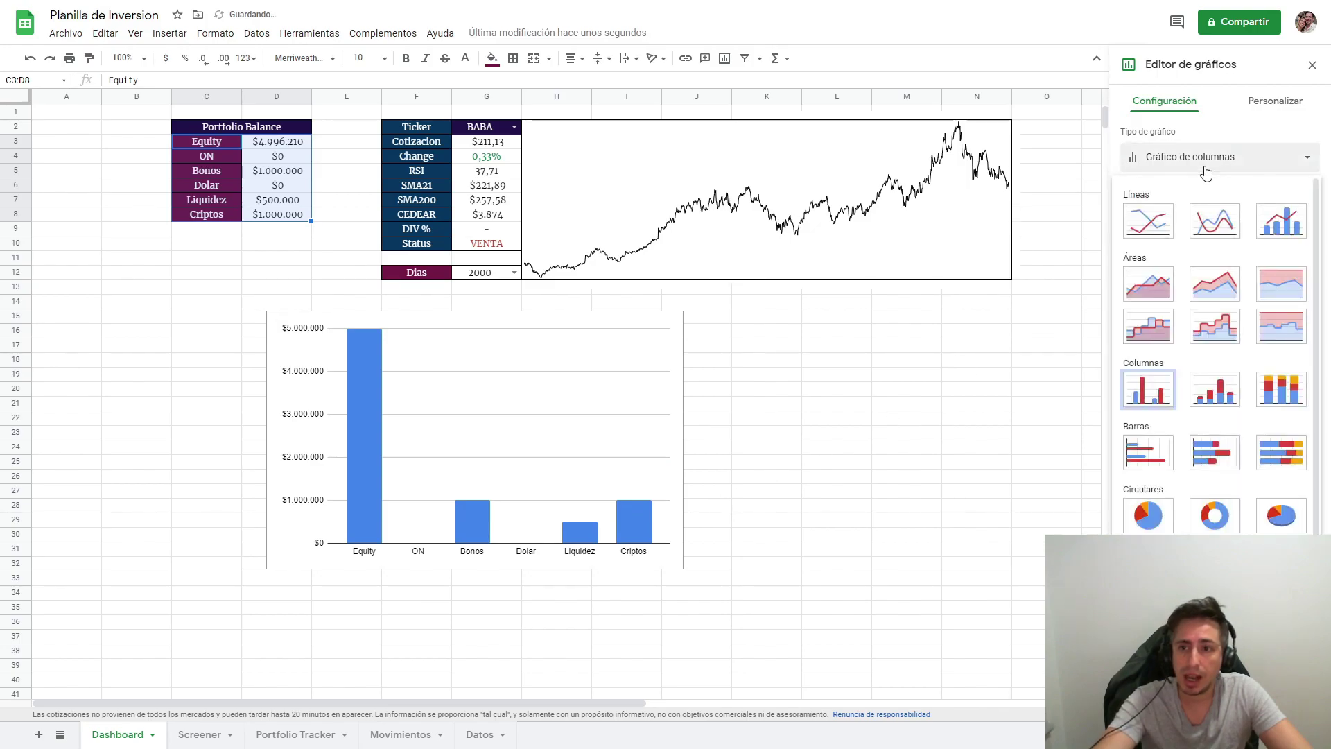
left_click(1218, 517)
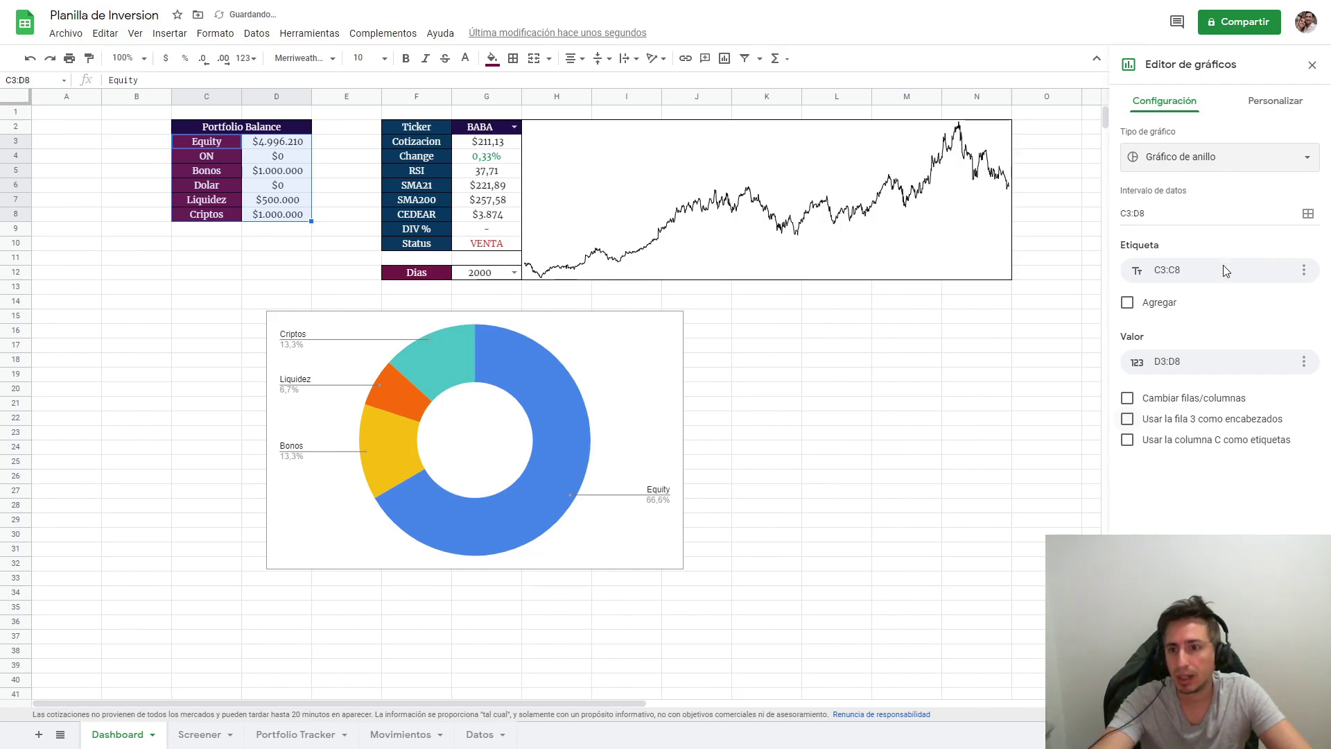
left_click(1274, 101)
Give the donut chart a black border and render it in 3D.
left_click(1187, 135)
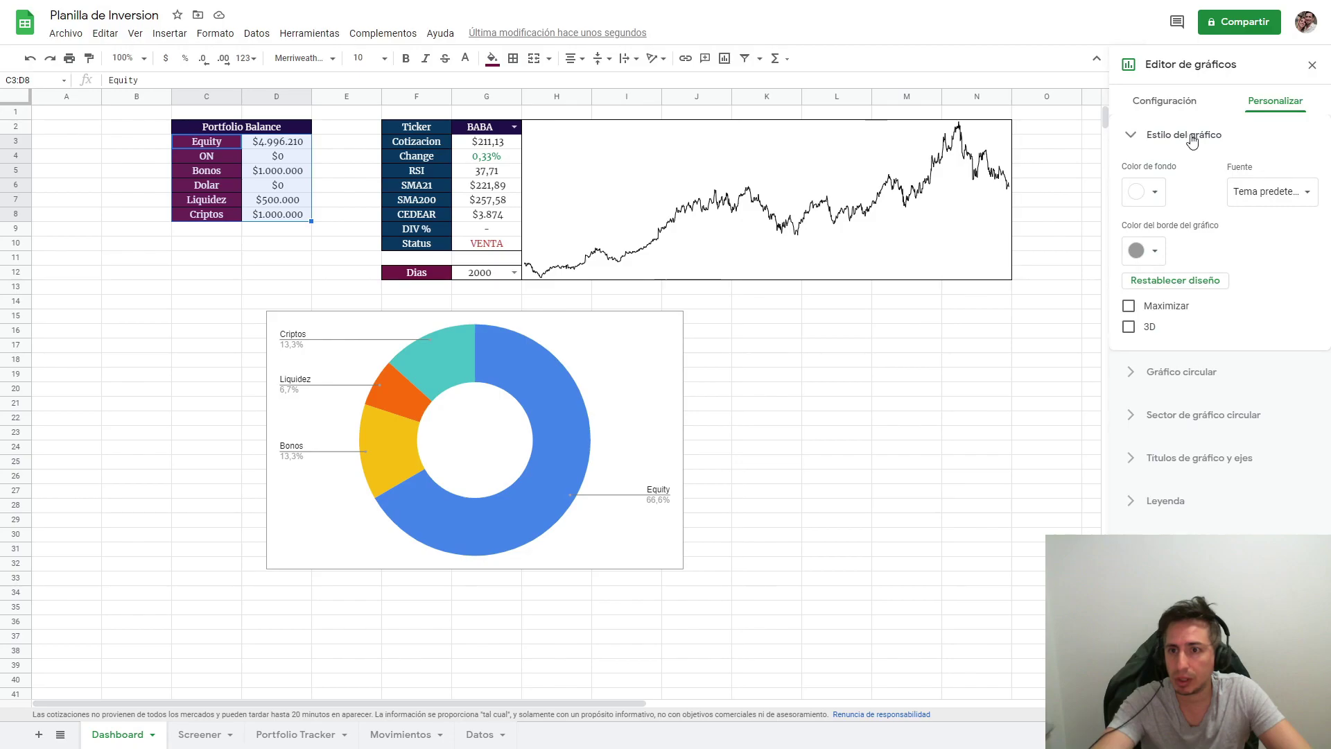
left_click(1161, 197)
left_click(1161, 196)
left_click(1153, 251)
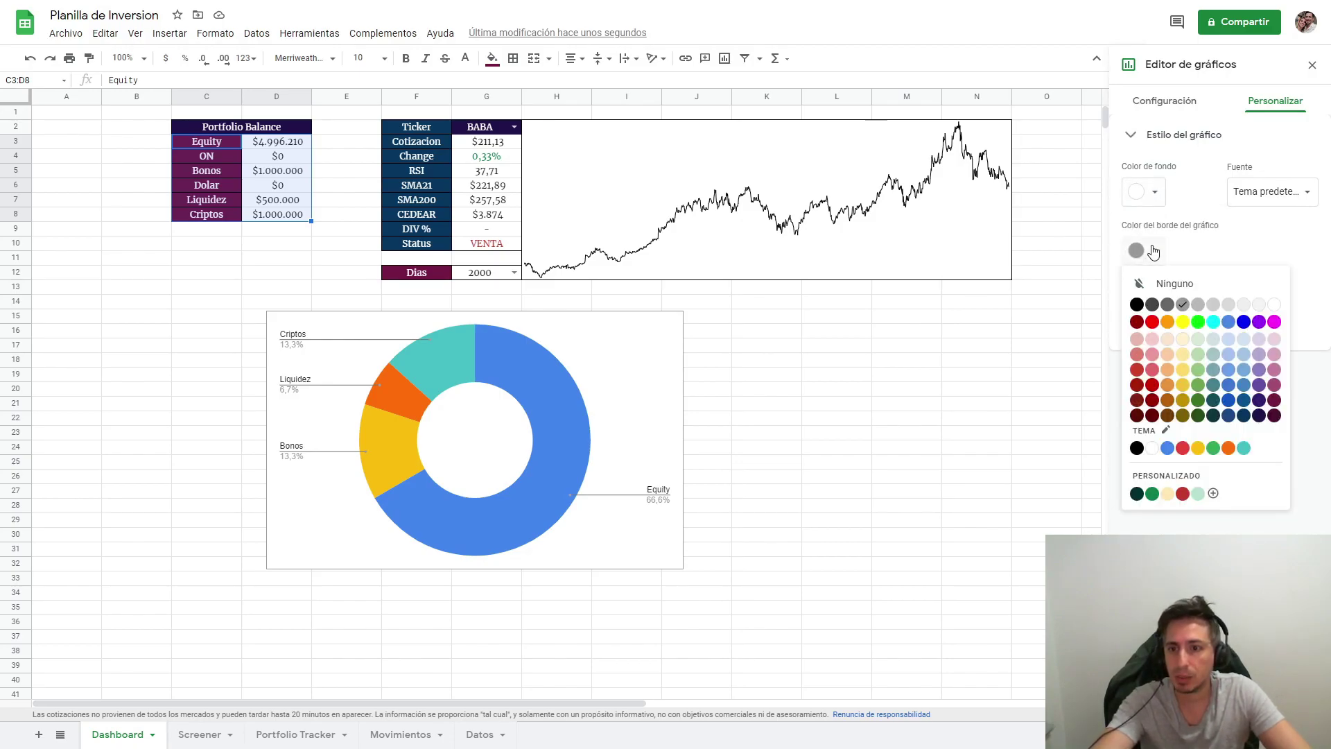
left_click(1137, 305)
left_click(1129, 326)
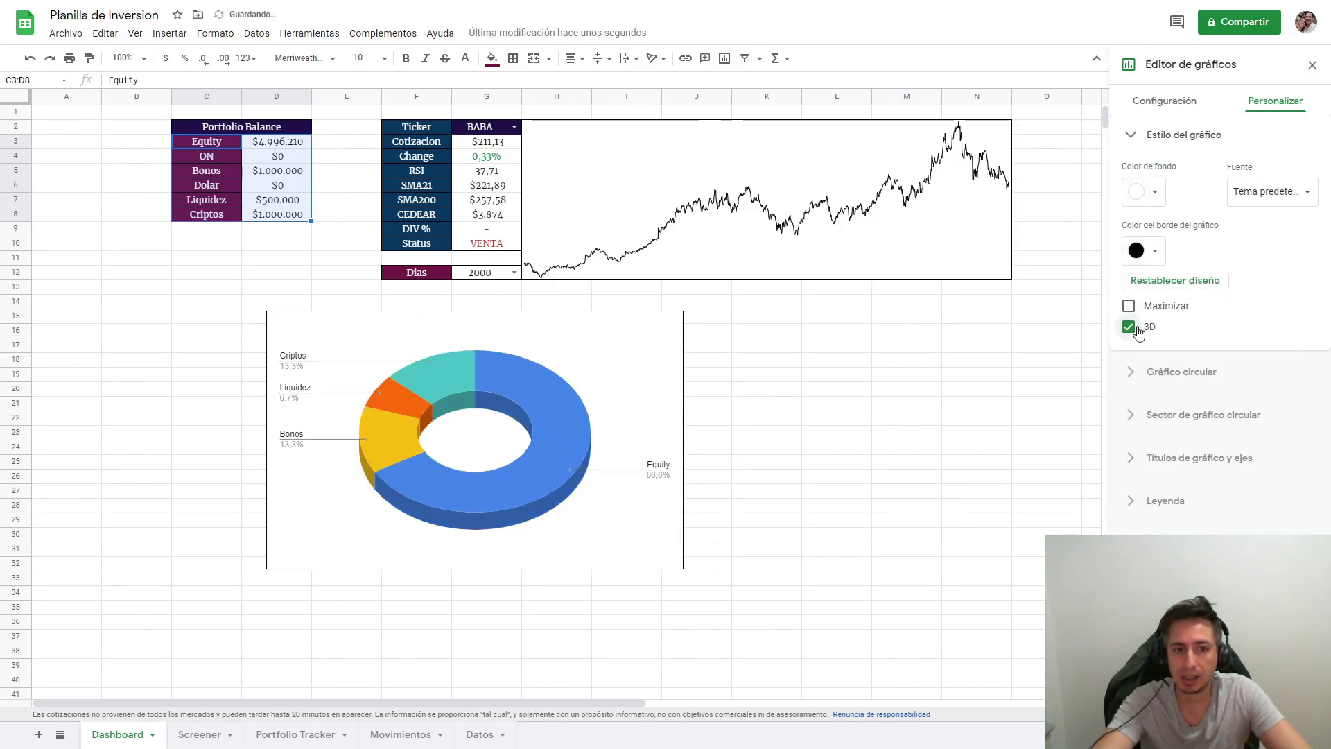
left_click(1204, 370)
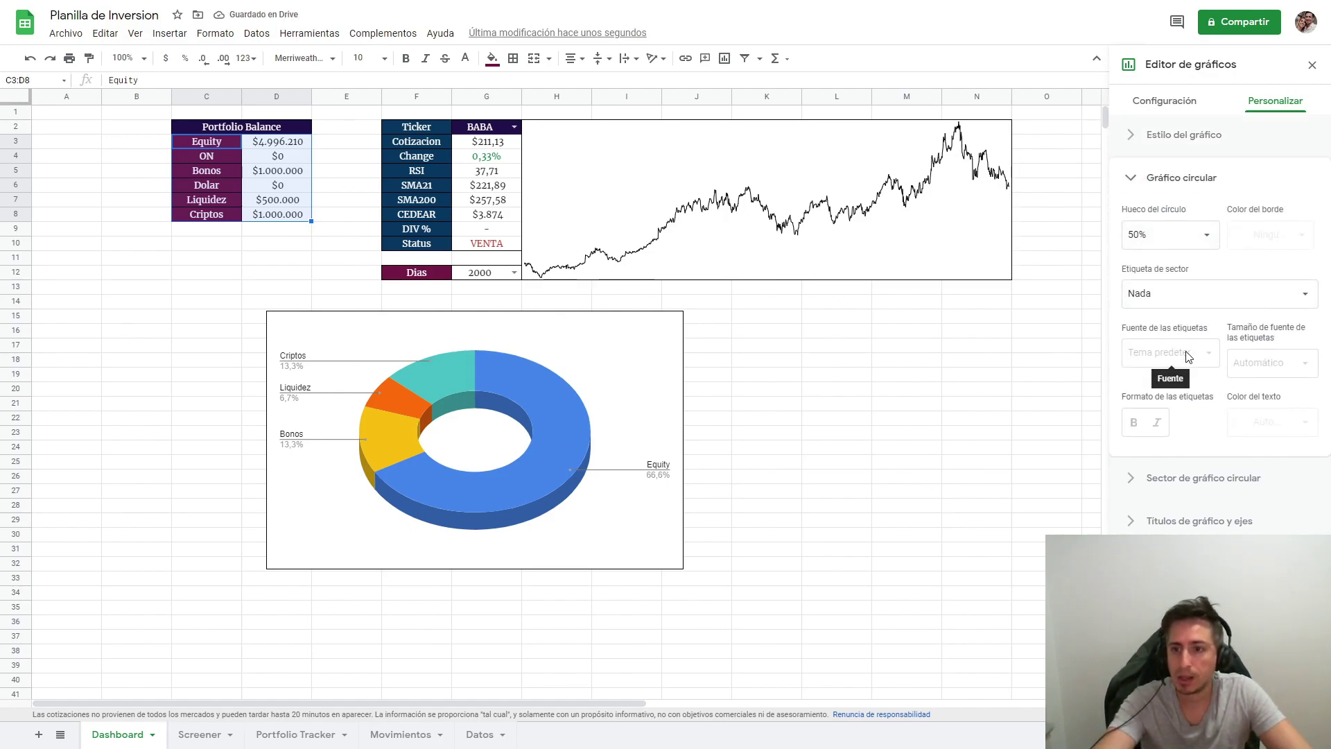
left_click(1180, 479)
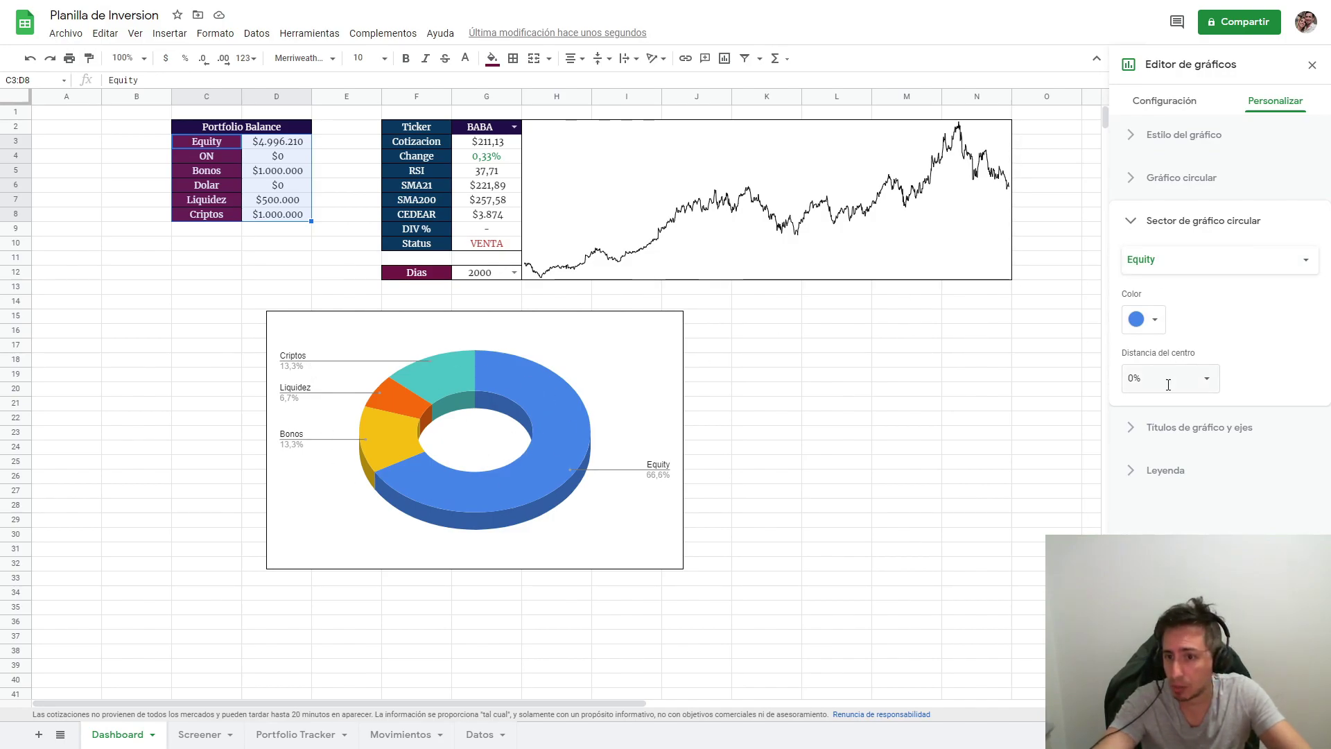
Title the chart 'Portfolio Balance' in bold italic black text.
left_click(1183, 434)
left_click(1212, 371)
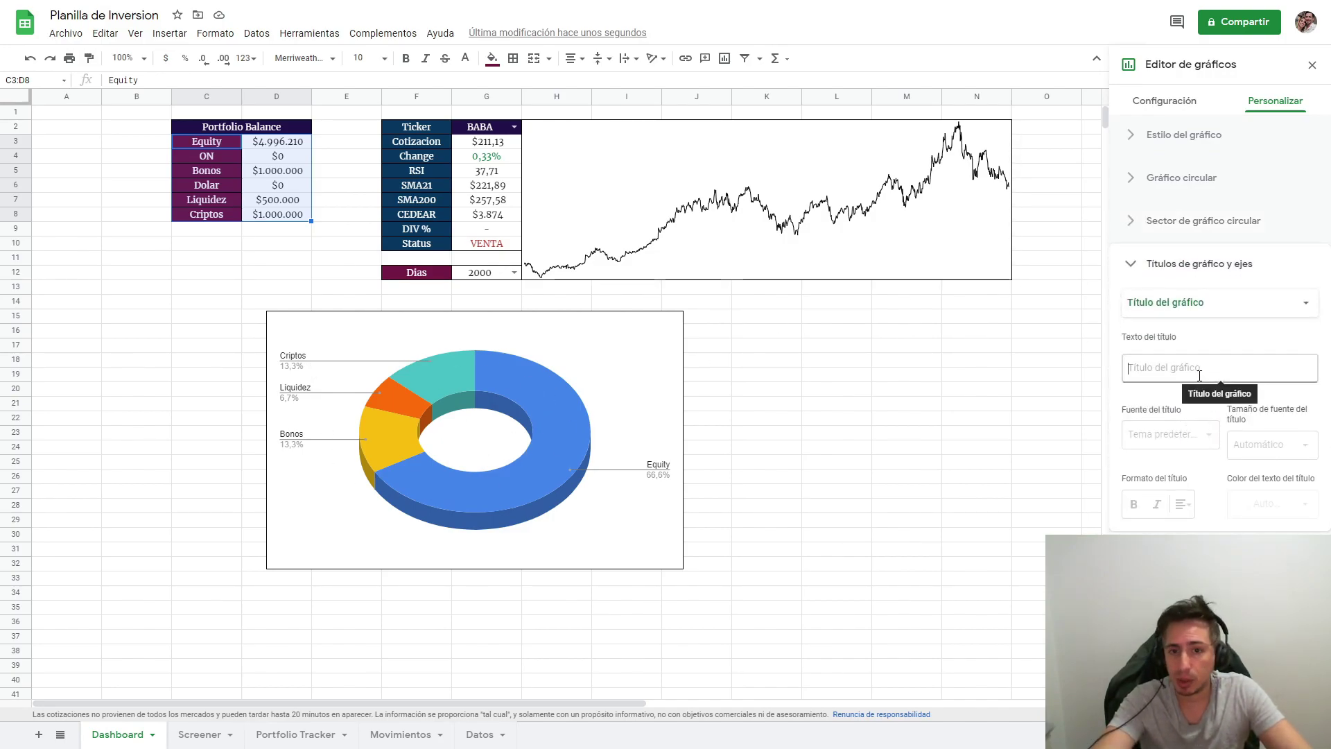
type("Po")
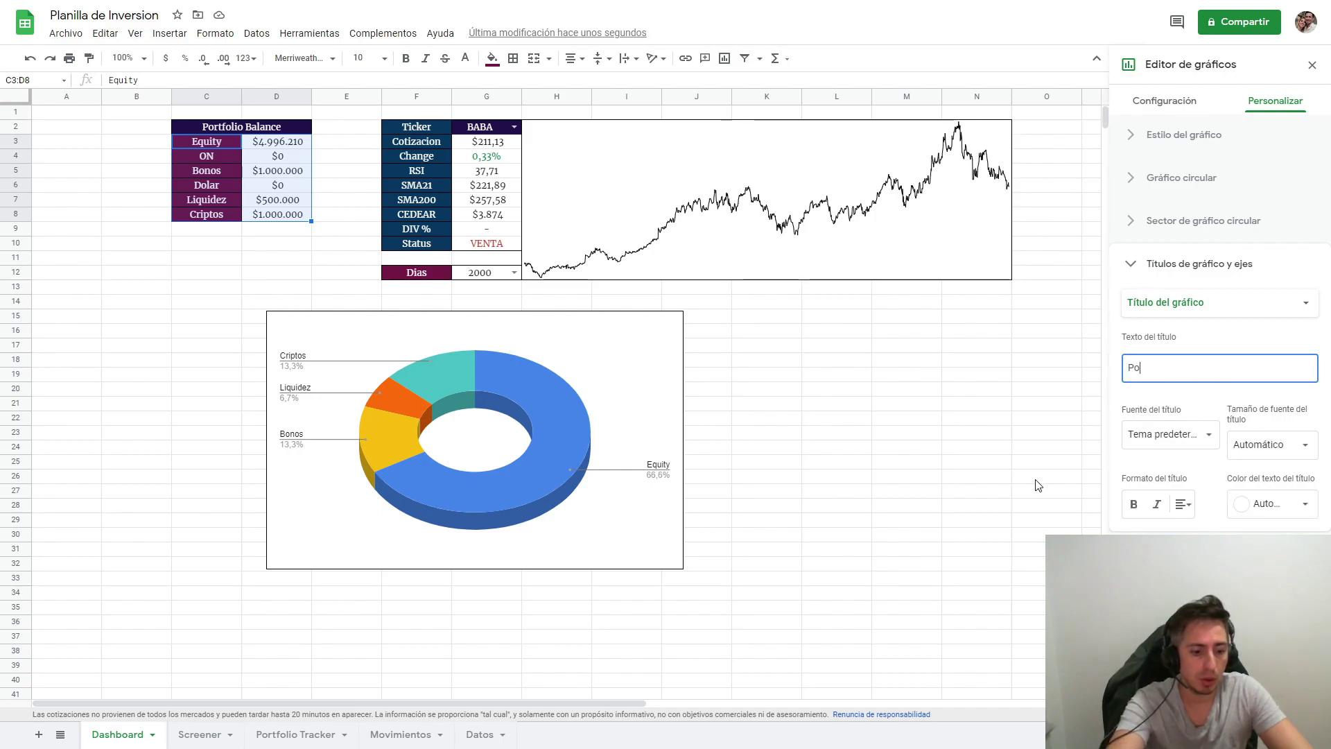
type("rtfolio")
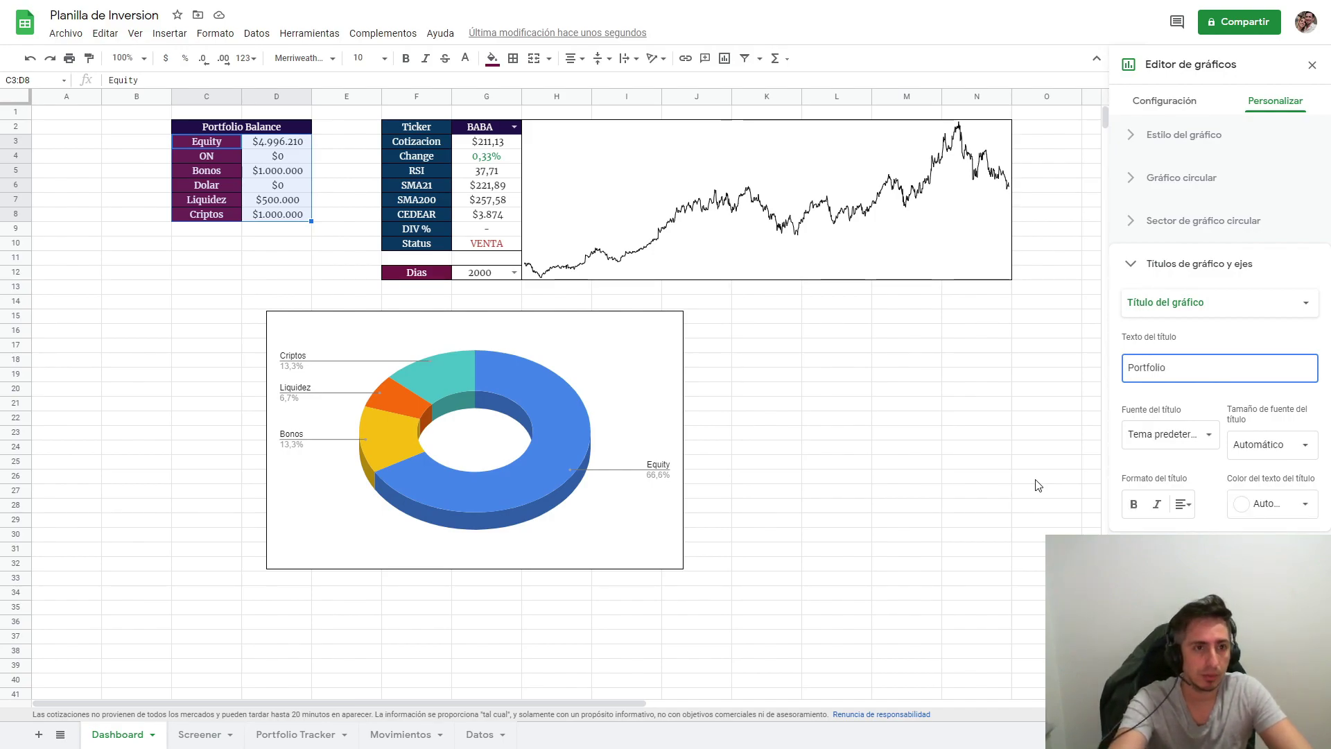
type(" Ba")
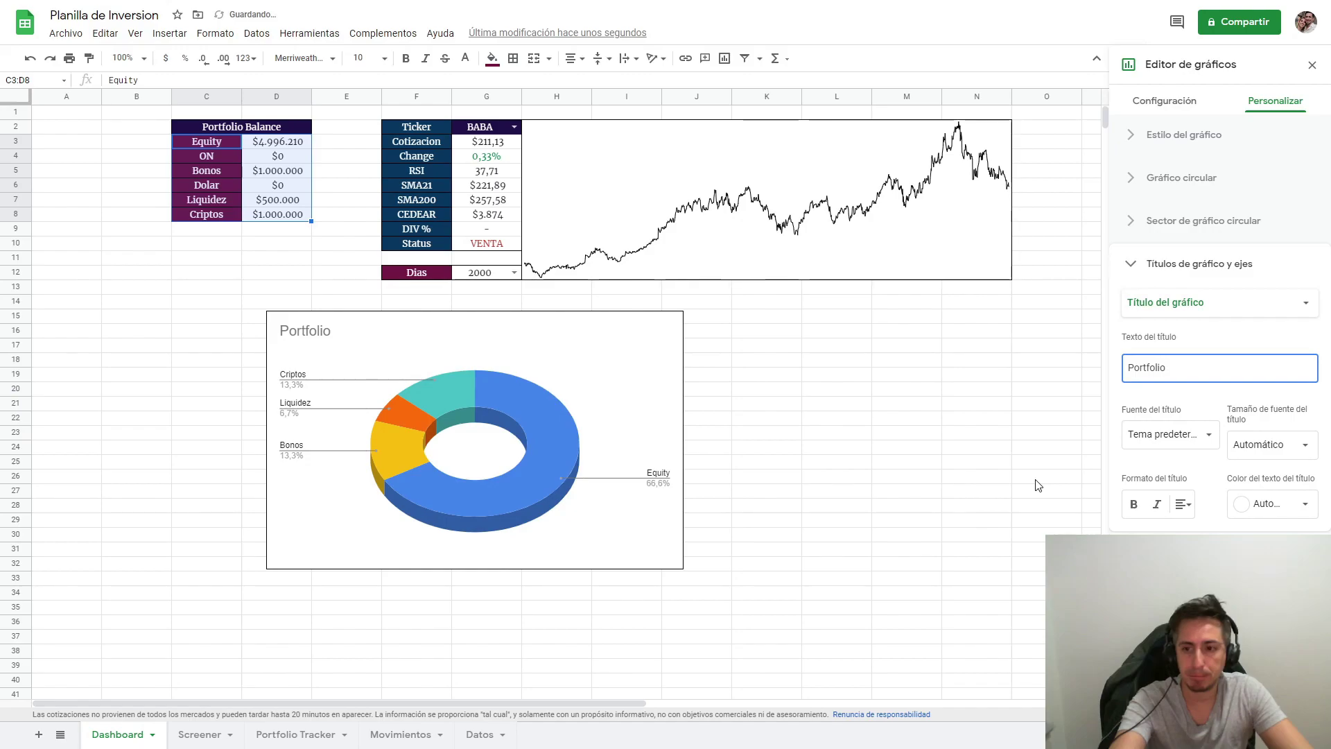
type("lance")
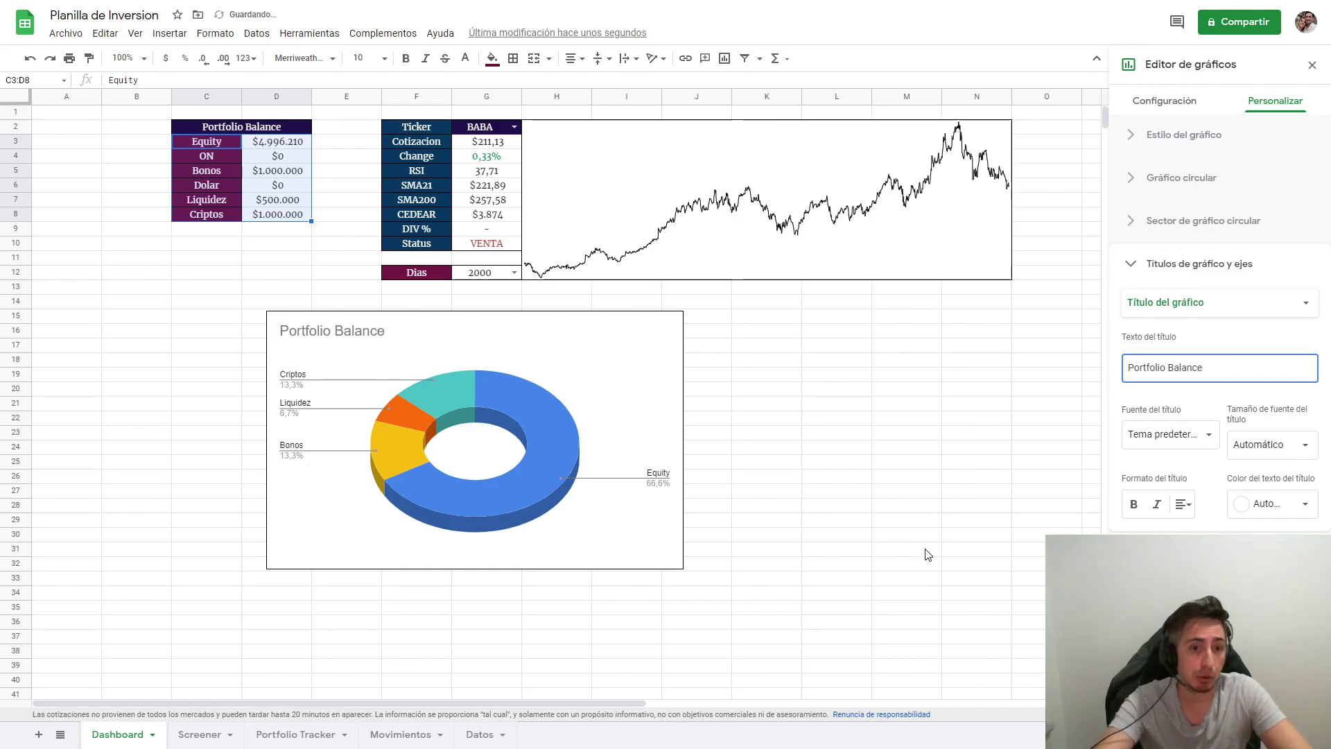
left_click(1157, 513)
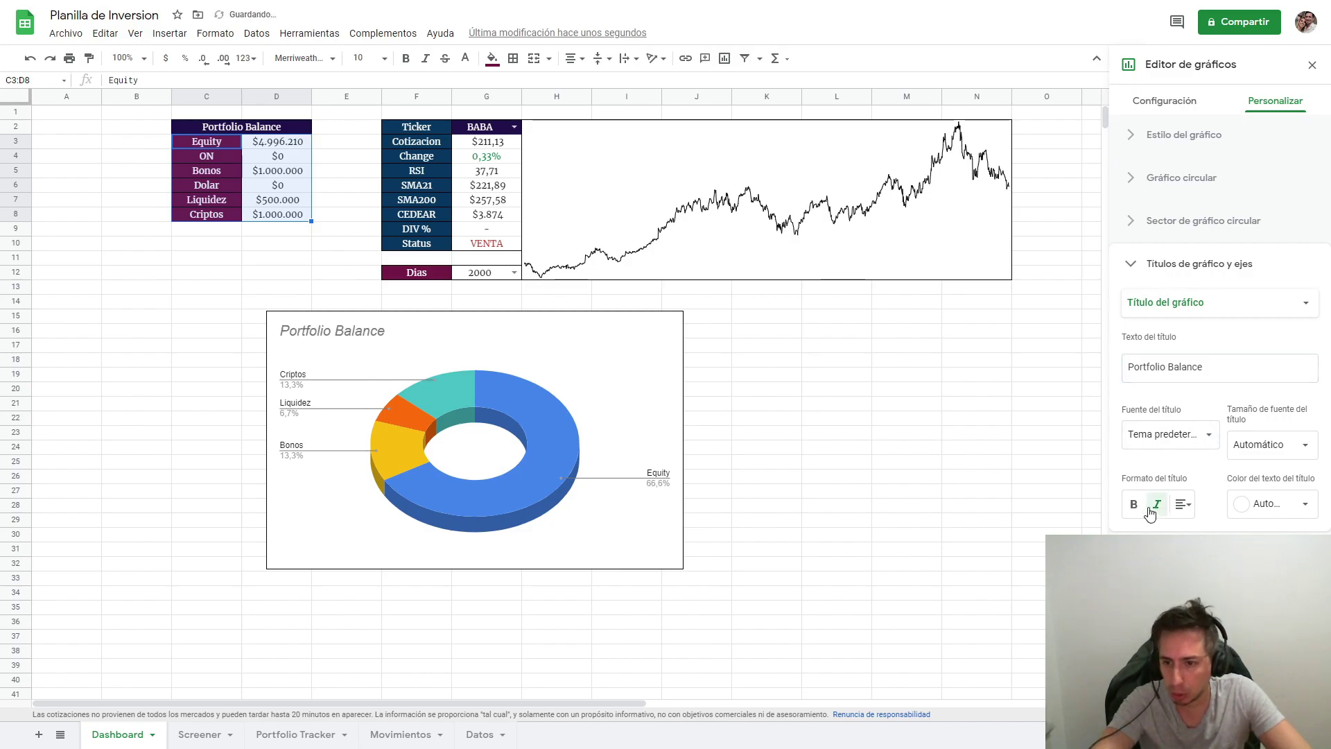
left_click(1134, 504)
left_click(1183, 504)
left_click(1204, 523)
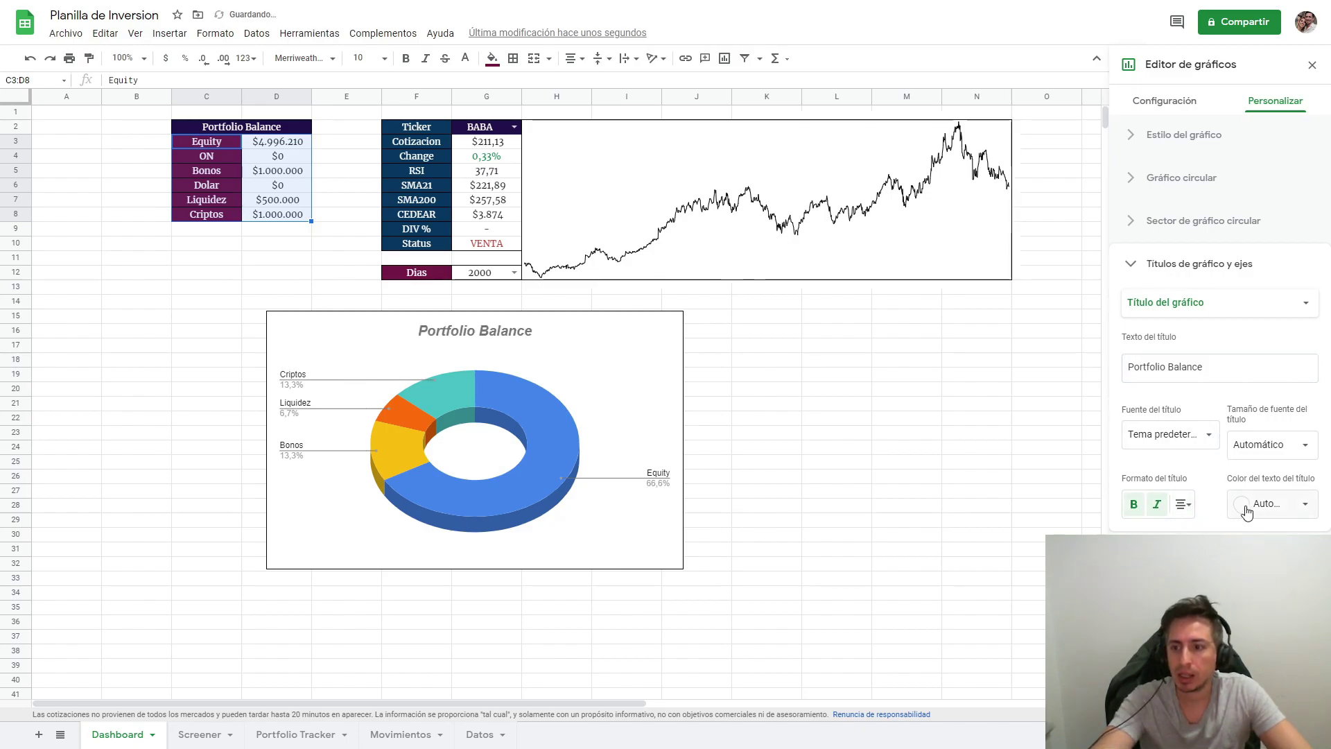
left_click(1274, 504)
left_click(1167, 289)
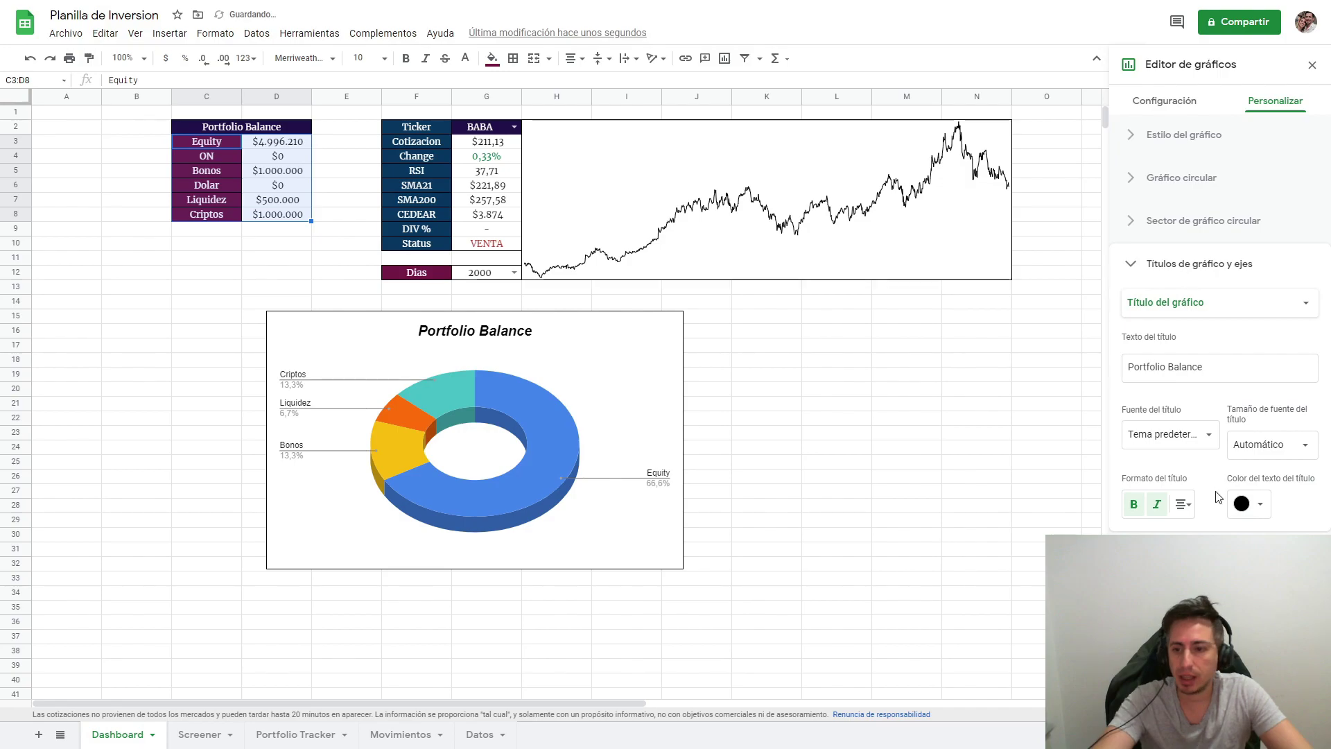
Set the chart legend font to Georgia.
left_click(1165, 554)
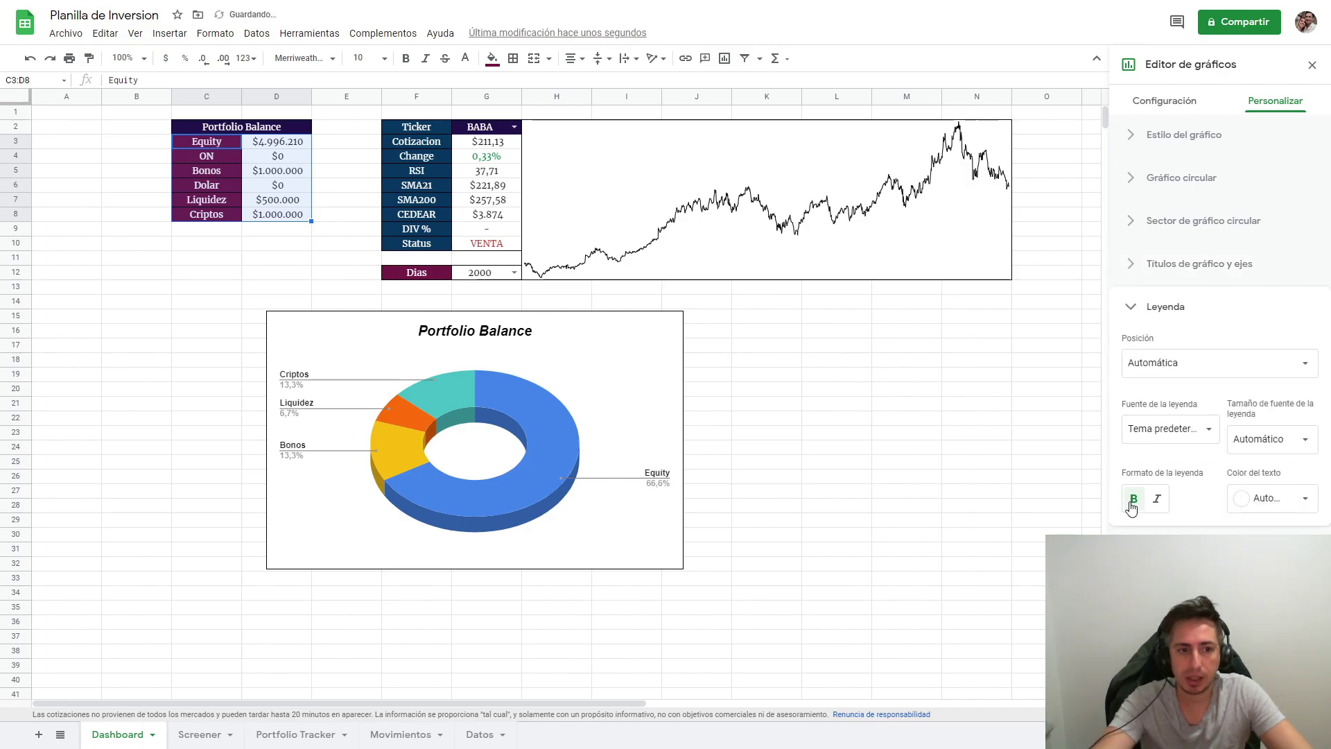
left_click(1301, 440)
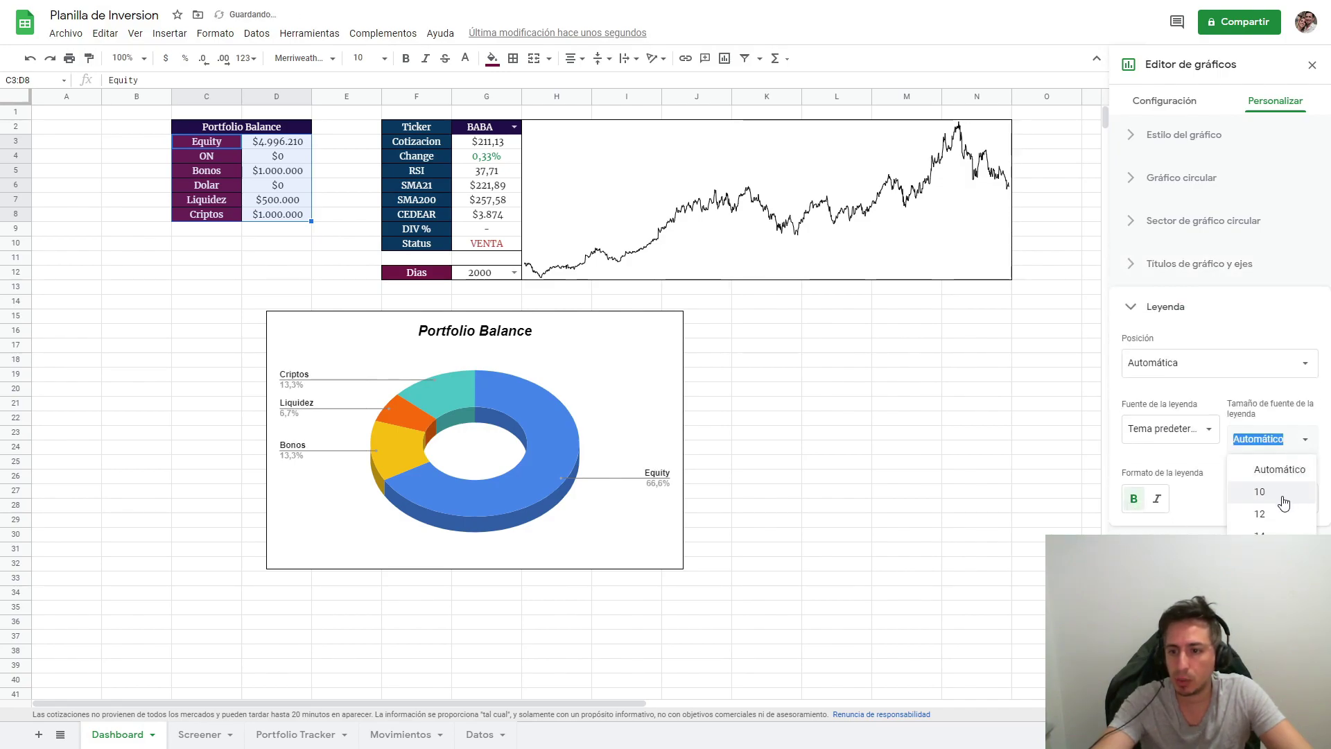
left_click(1184, 429)
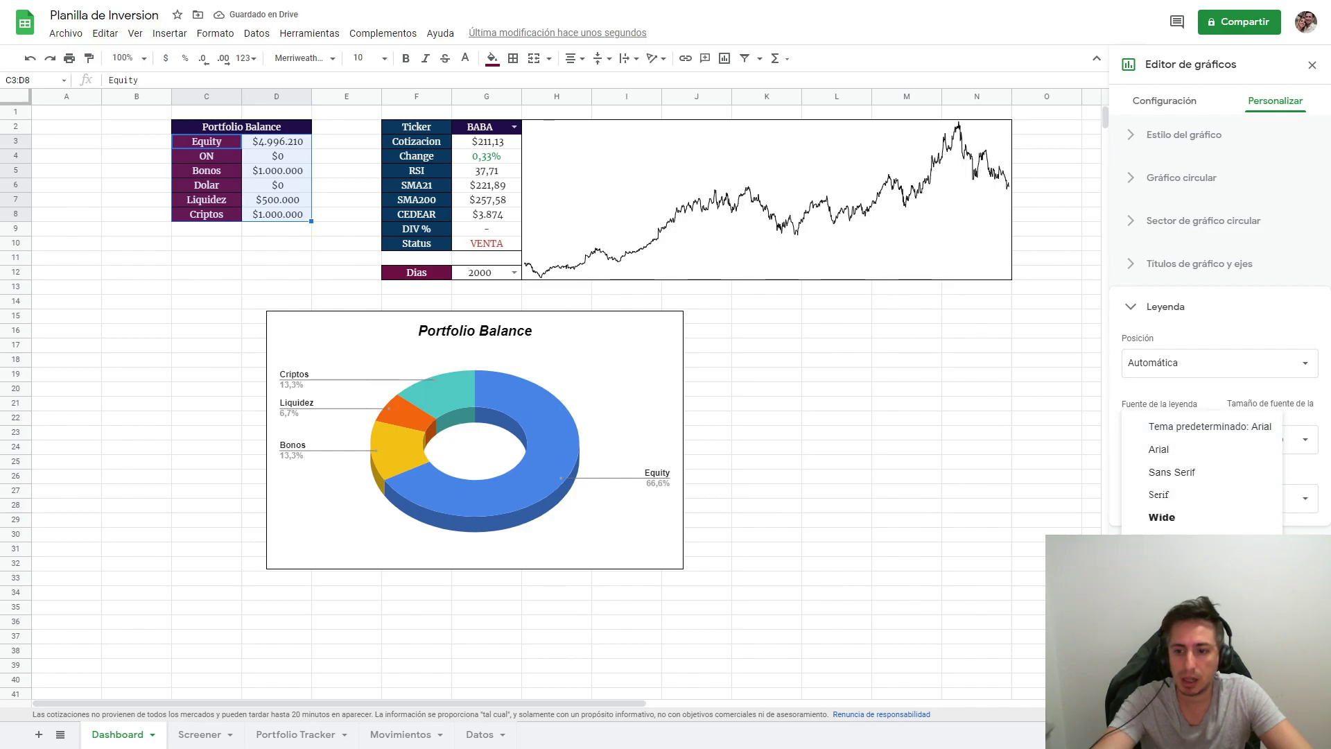
left_click(1193, 496)
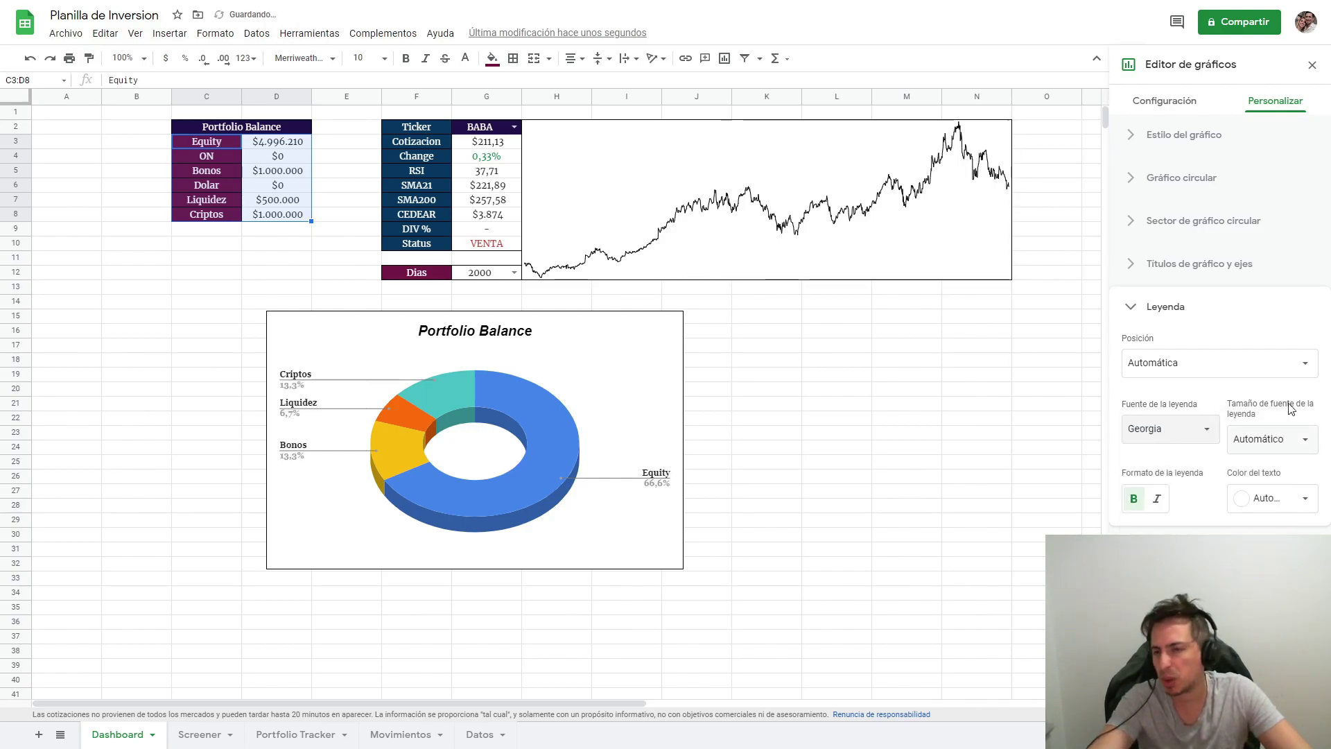
left_click(900, 375)
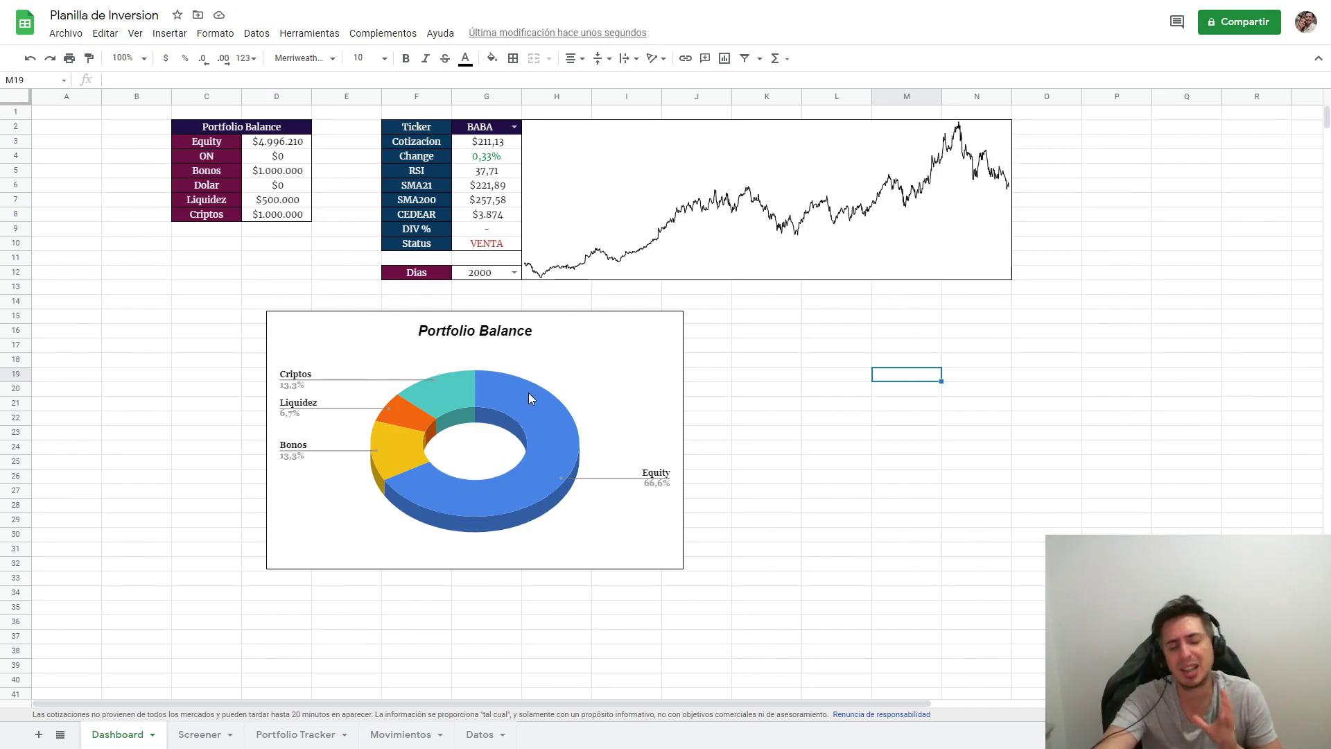
Retitle the donut chart 'Distribución Cartera'.
left_click(504, 338)
double_click(504, 338)
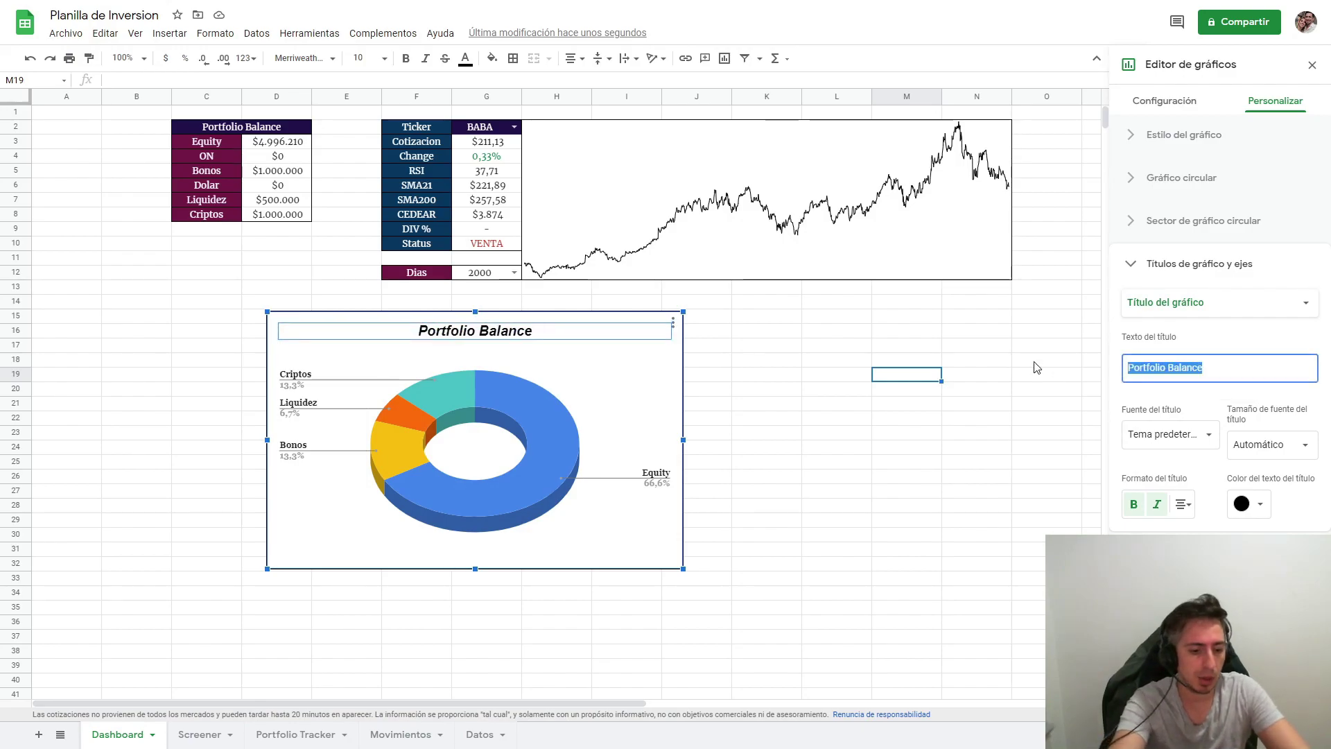
type("Distribuci")
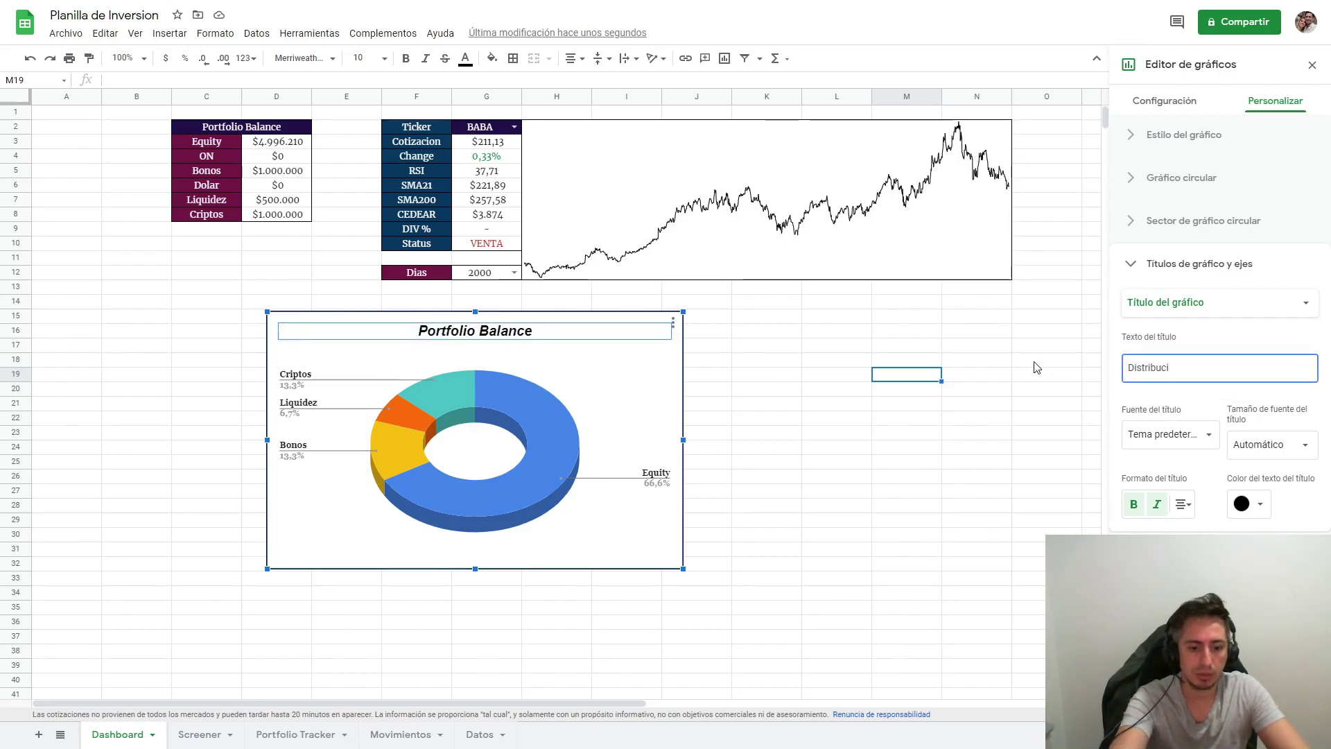
type("ón Cartera")
left_click(1313, 65)
left_click(839, 447)
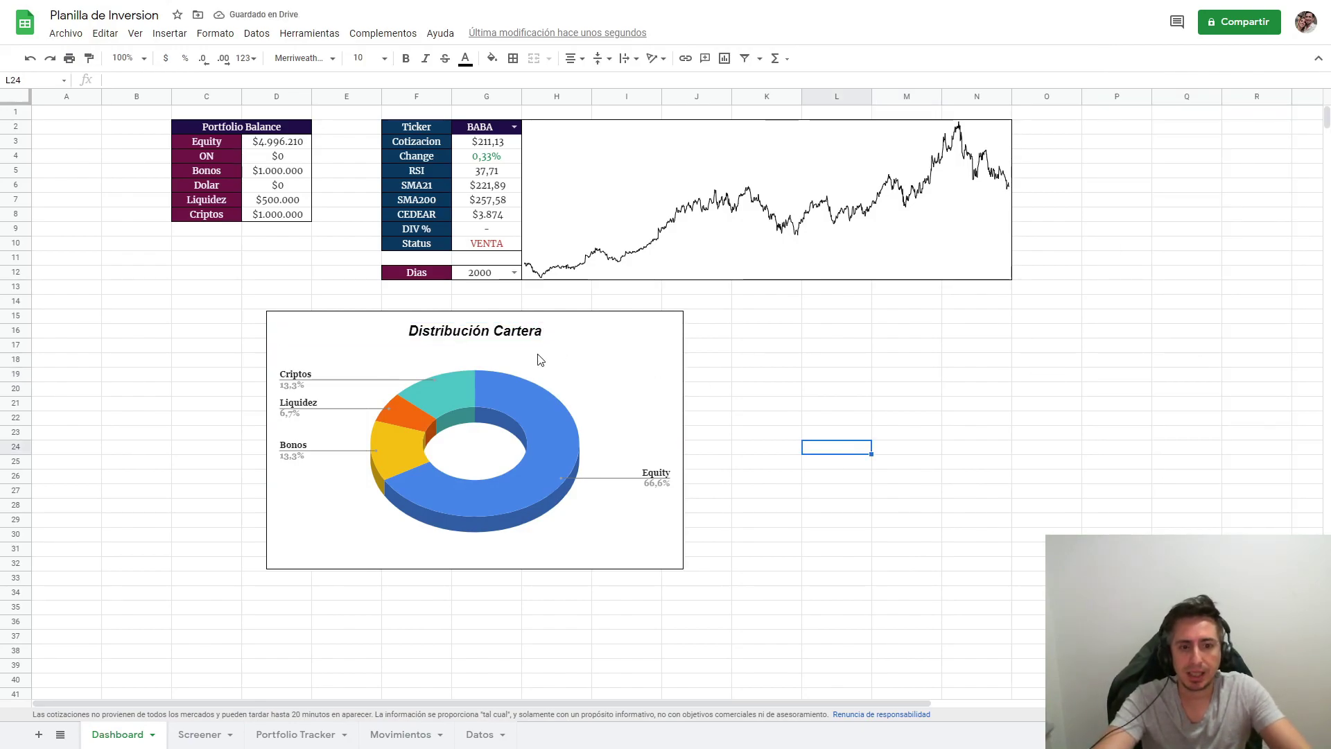
Change Bonos in D5 to 3000000 and Liquidez in D7 to 1500000.
left_click(251, 170)
left_click(111, 80)
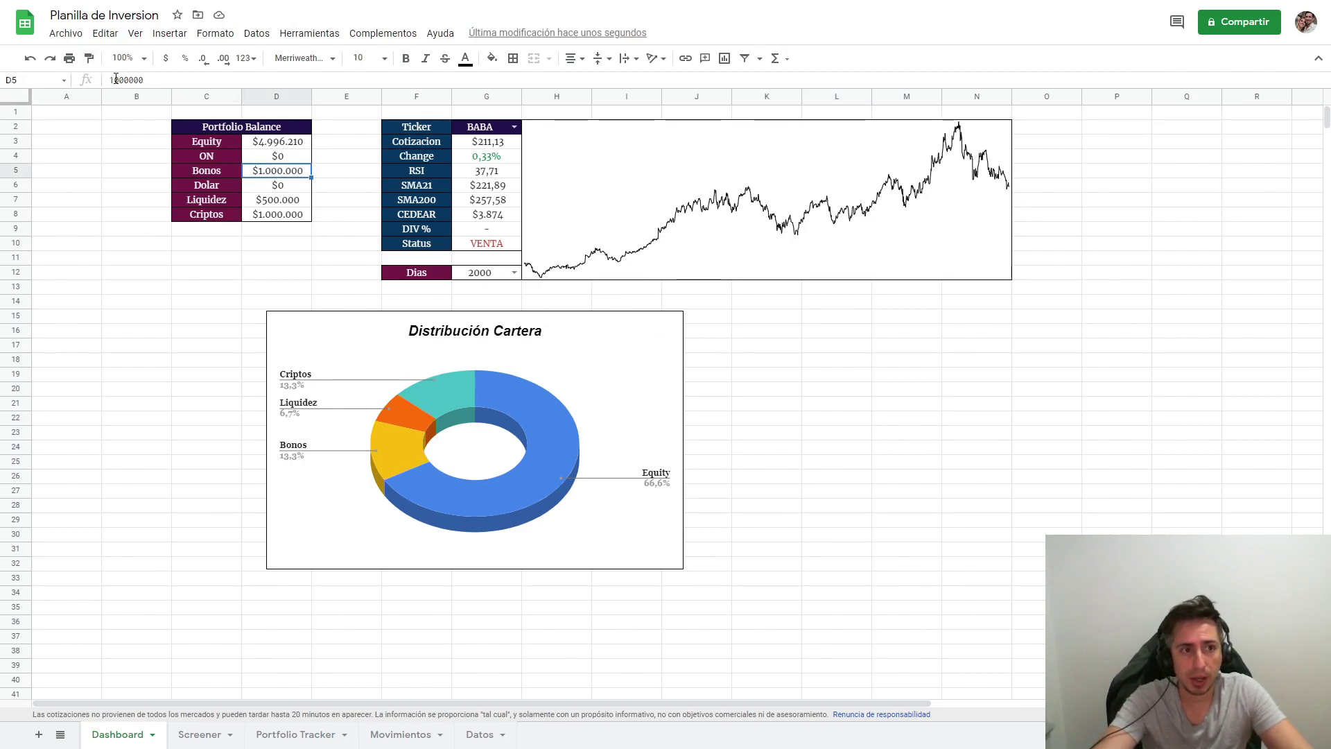
type("3")
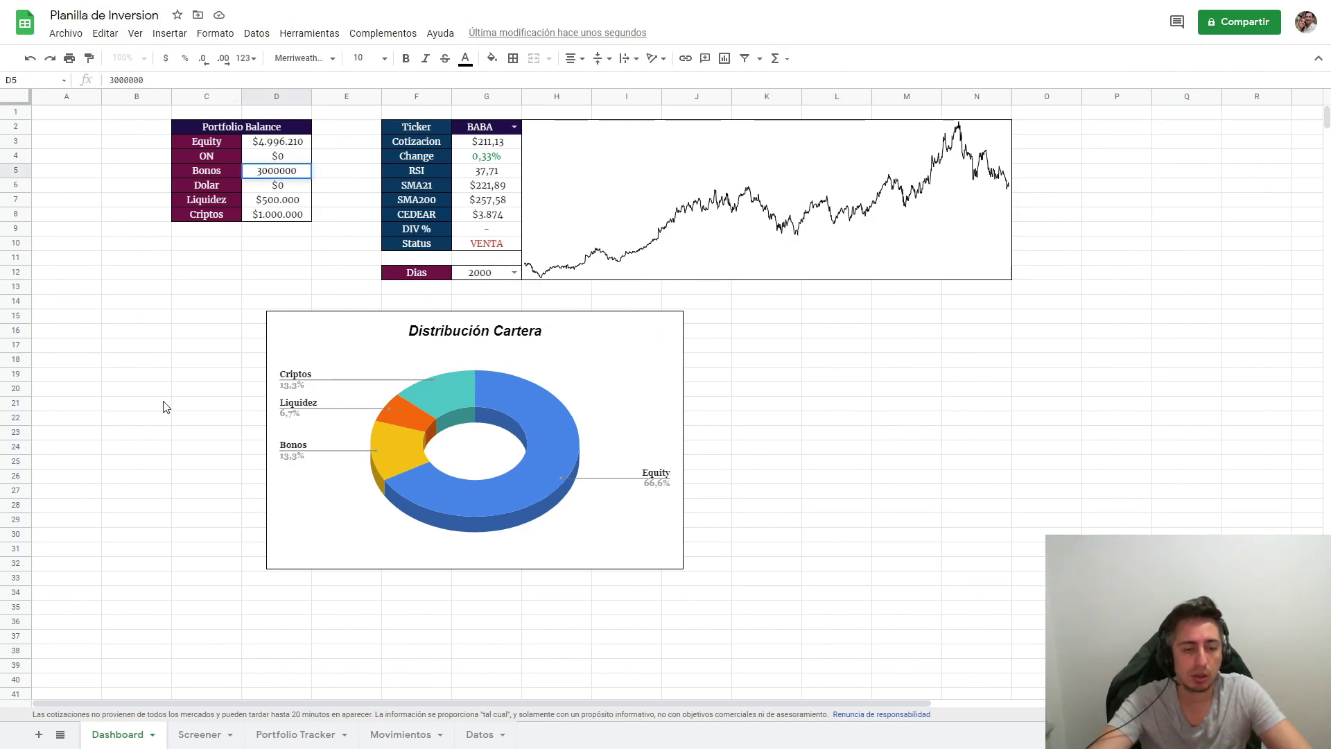
key("Return")
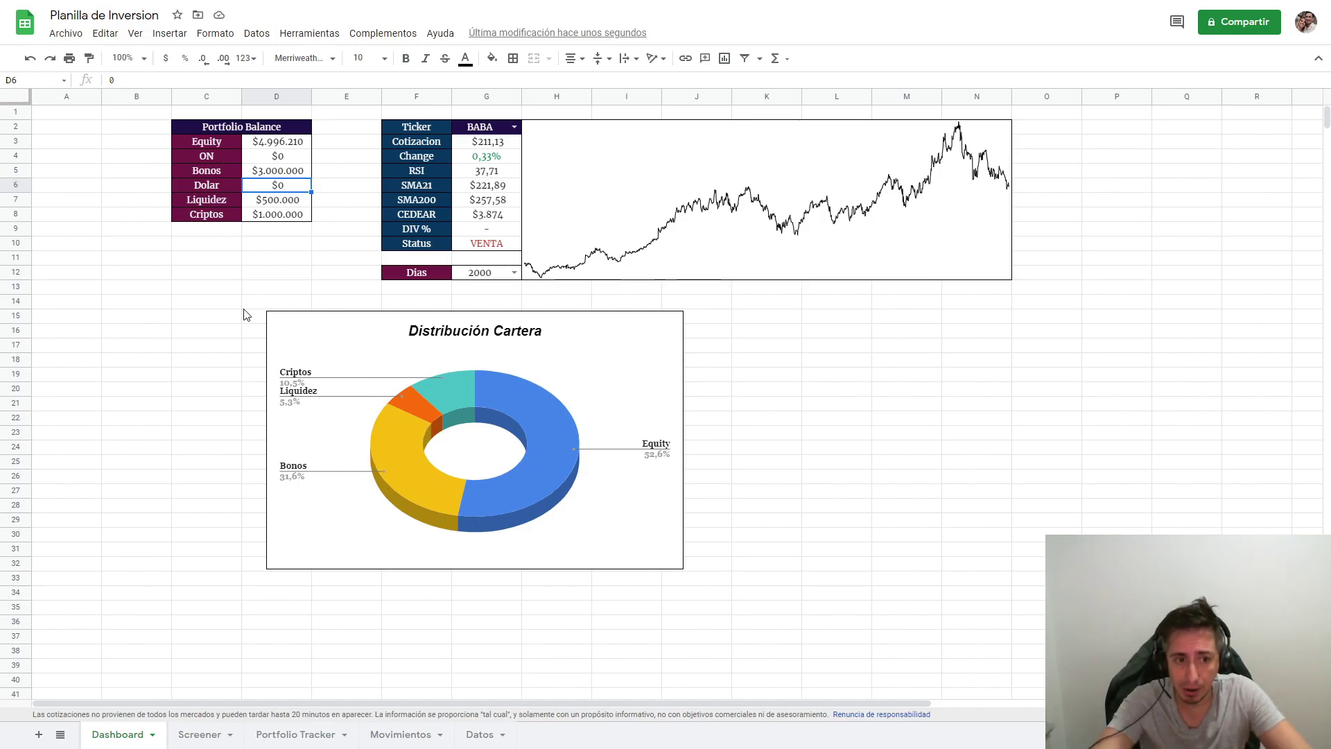
double_click(278, 201)
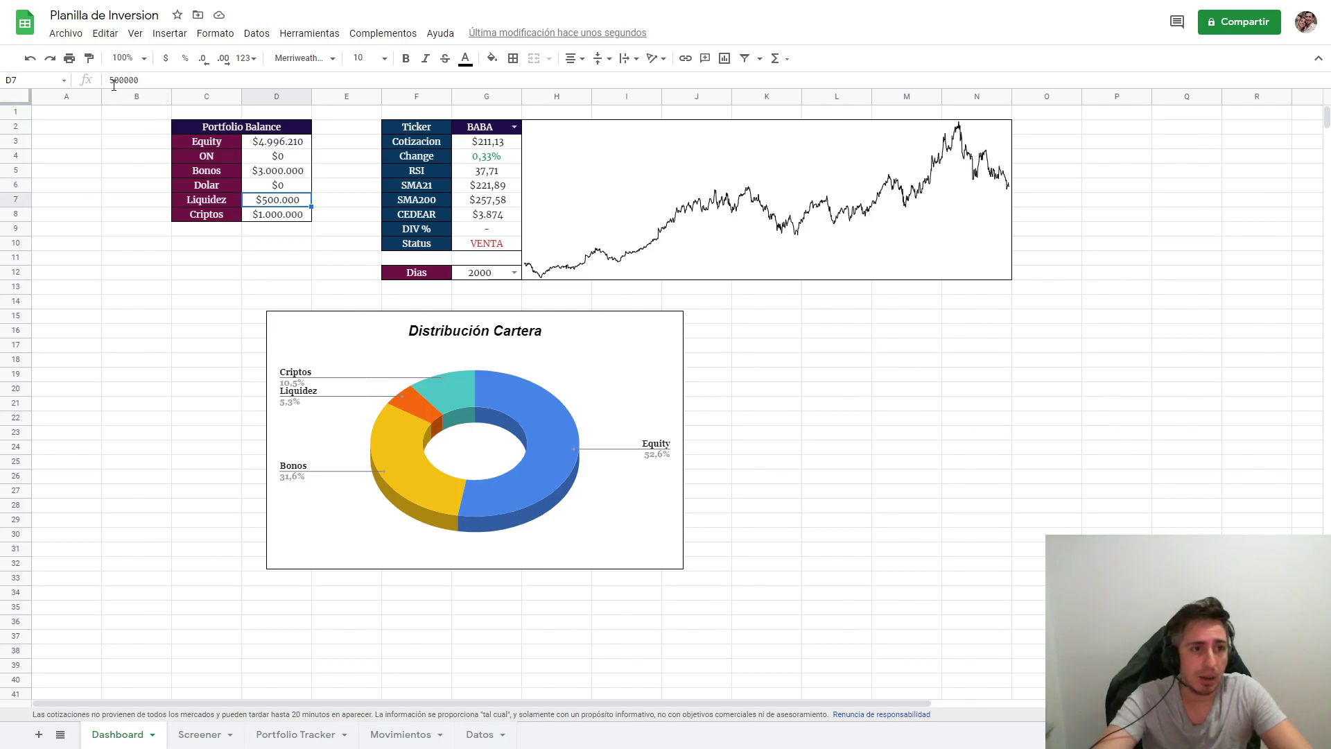
key("Home")
type("1")
key("Return")
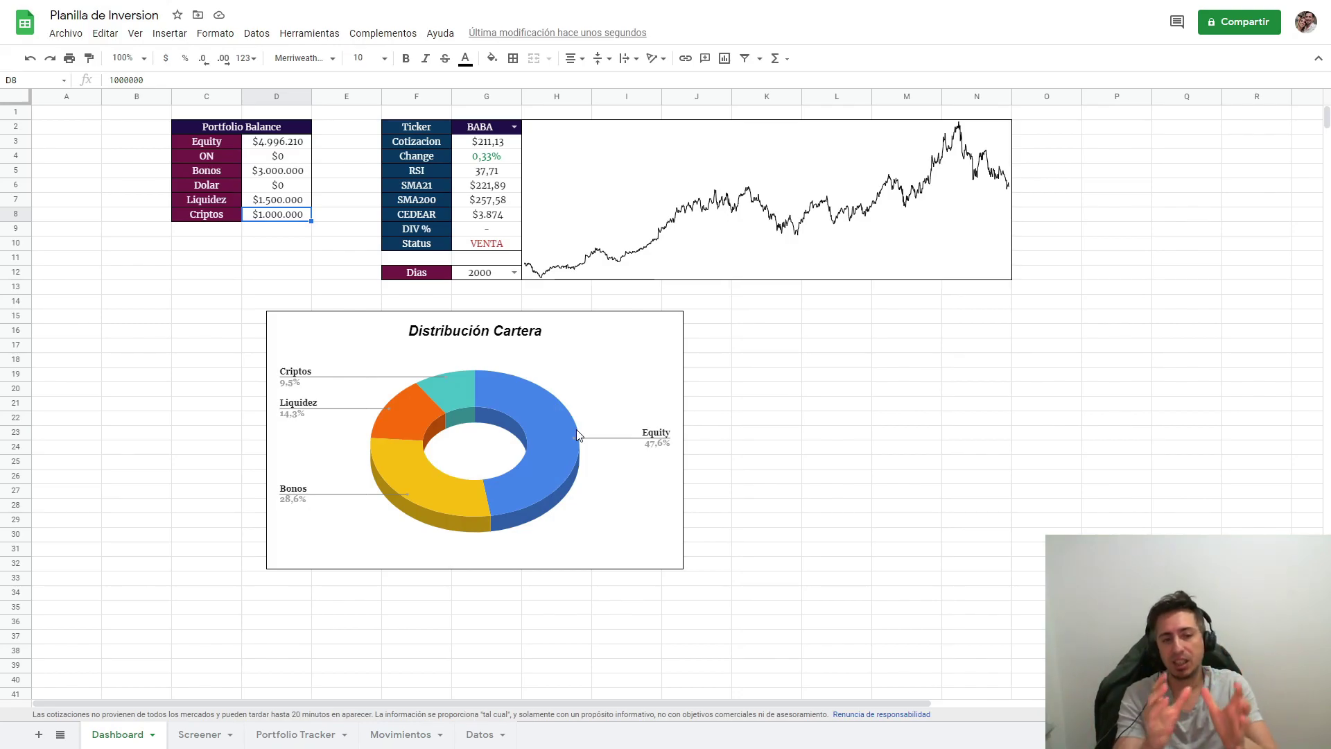
Move the donut chart left toward column B and select cell I15.
left_click(587, 345)
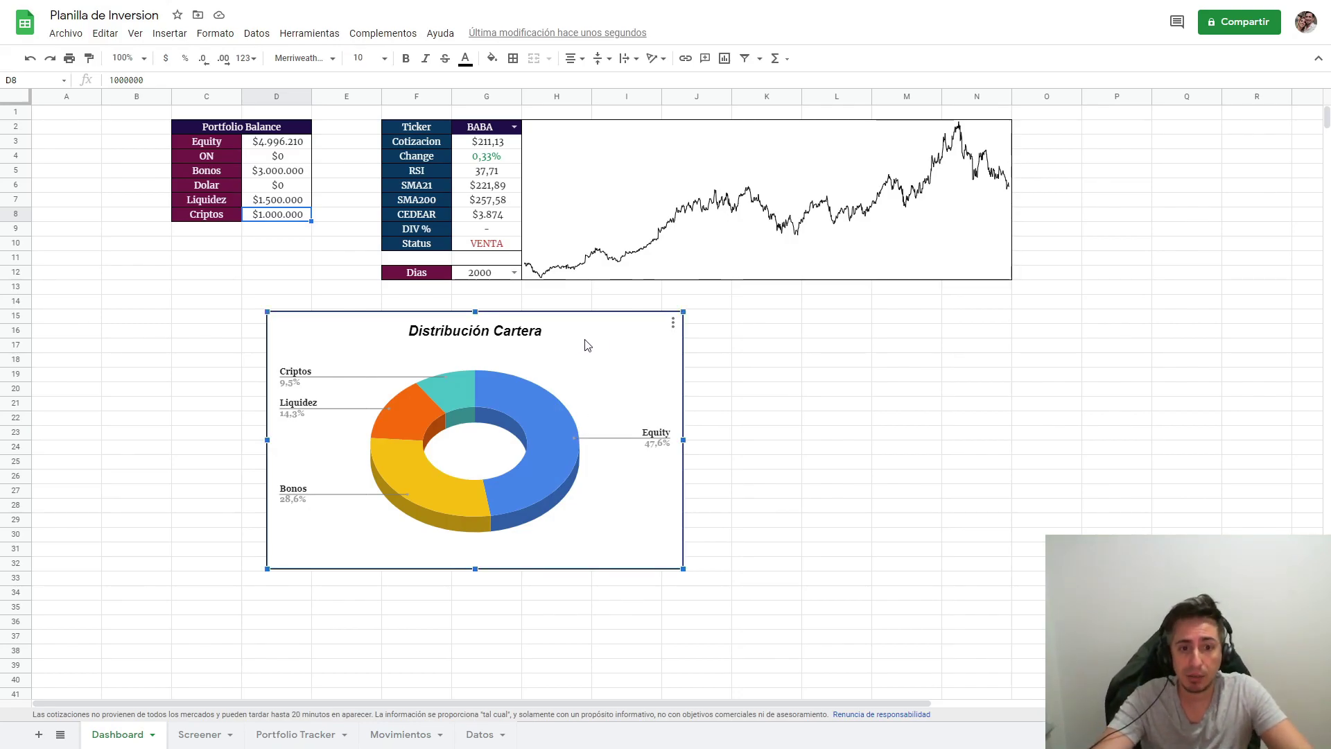
left_click_drag(588, 346, 424, 330)
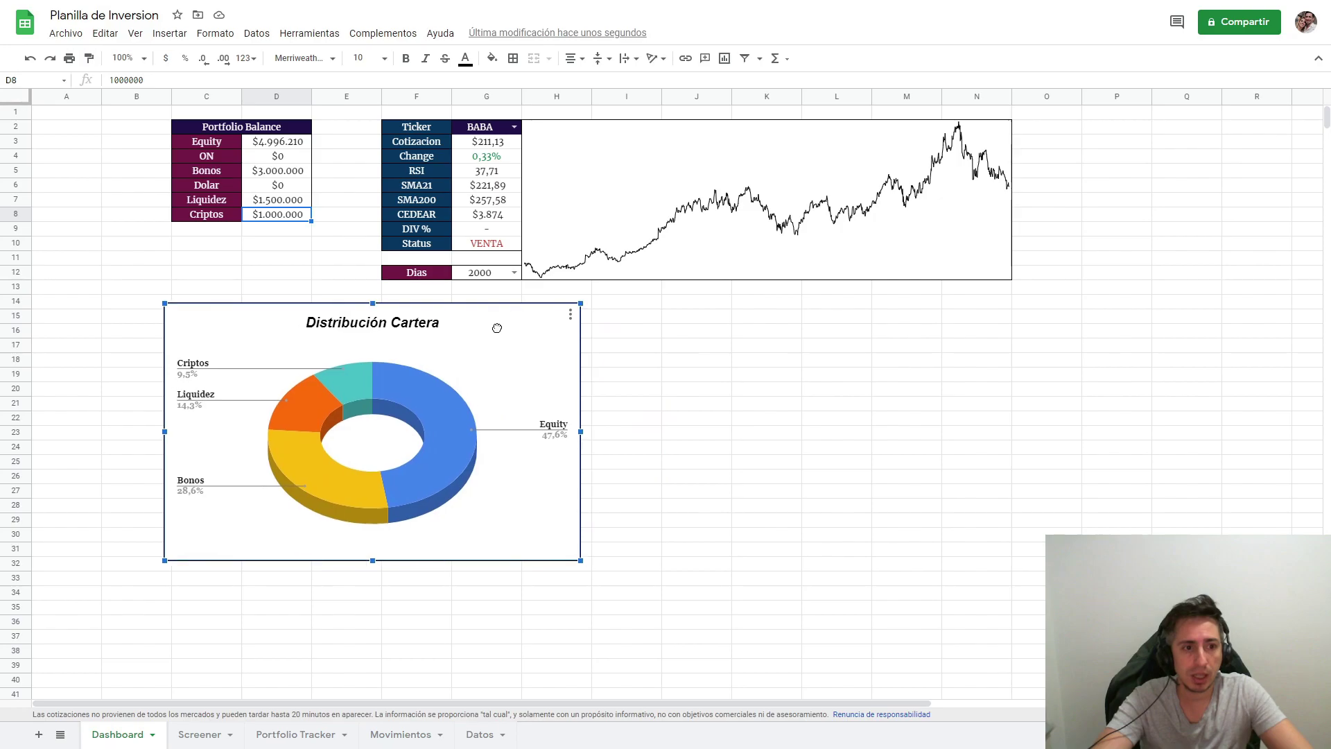
left_click(732, 408)
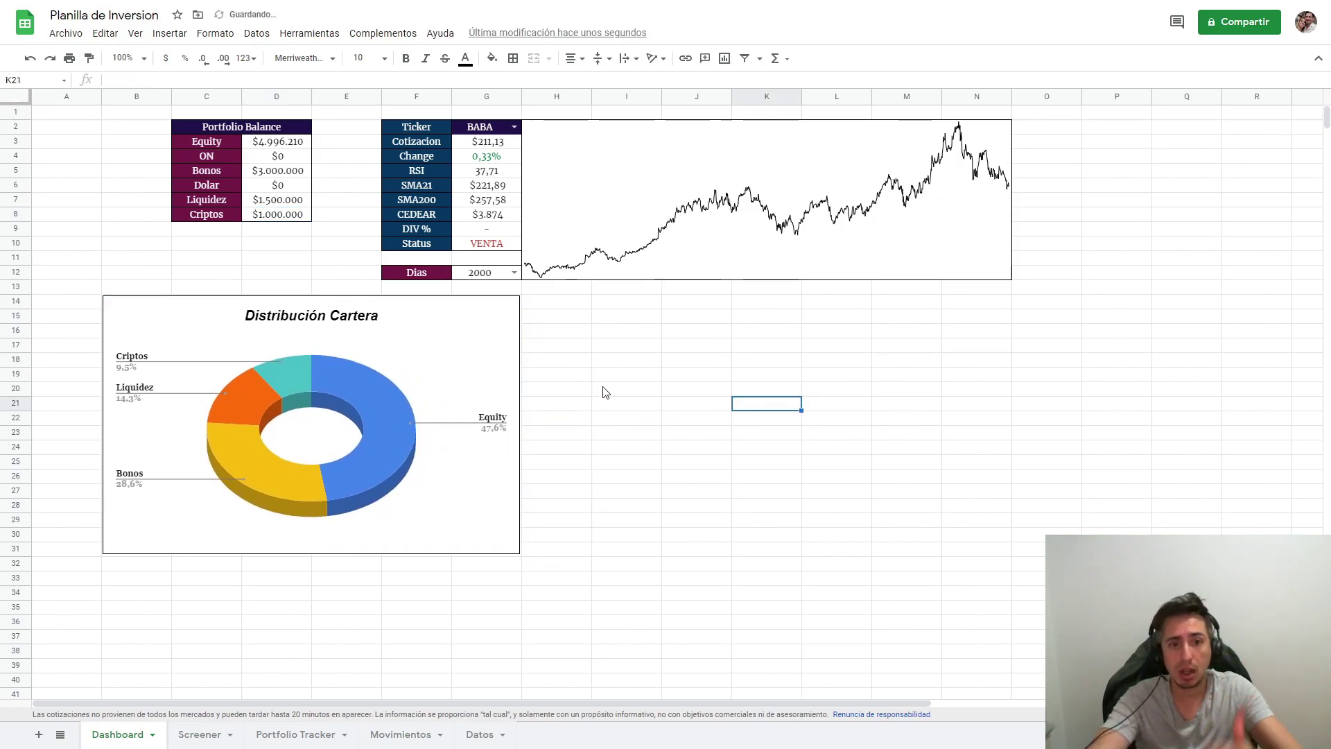
left_click(618, 316)
left_click(215, 33)
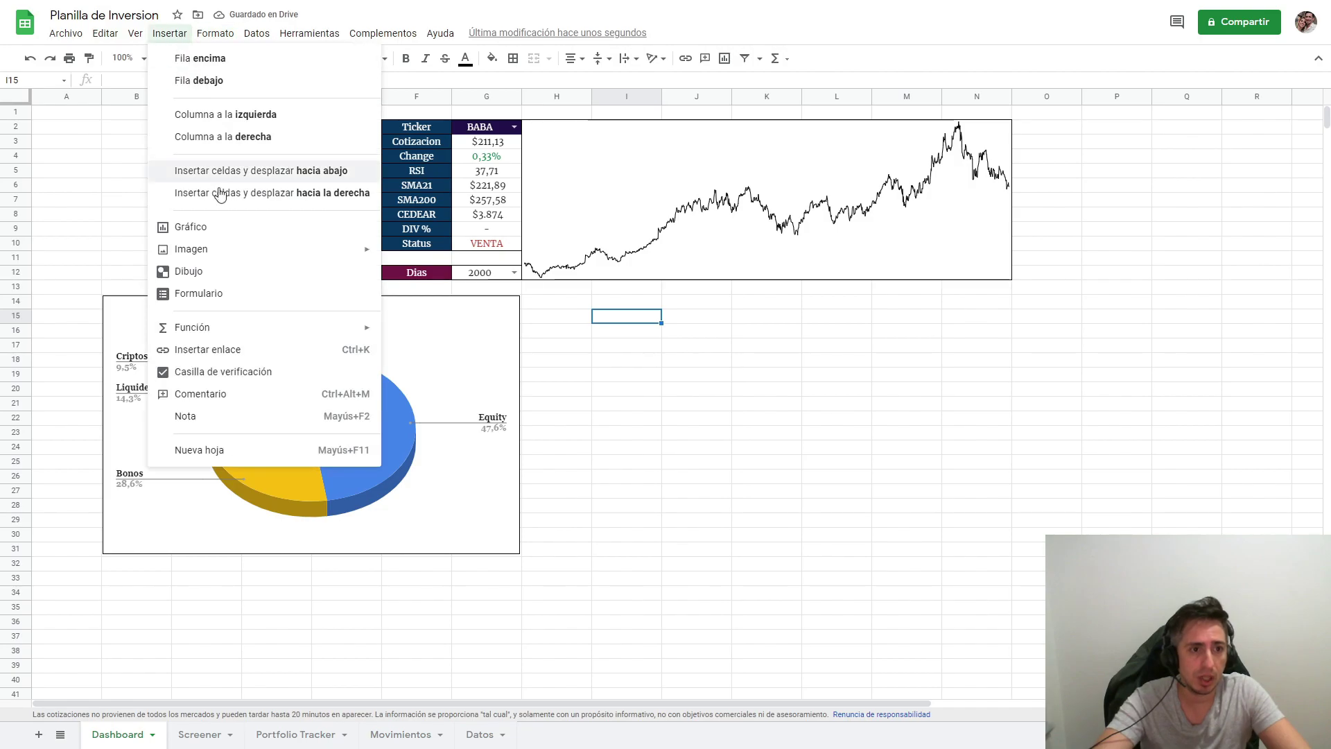
Insert a new chart to the right of the donut chart, picking data from Portfolio Tracker.
left_click(222, 227)
left_click_drag(633, 286, 788, 307)
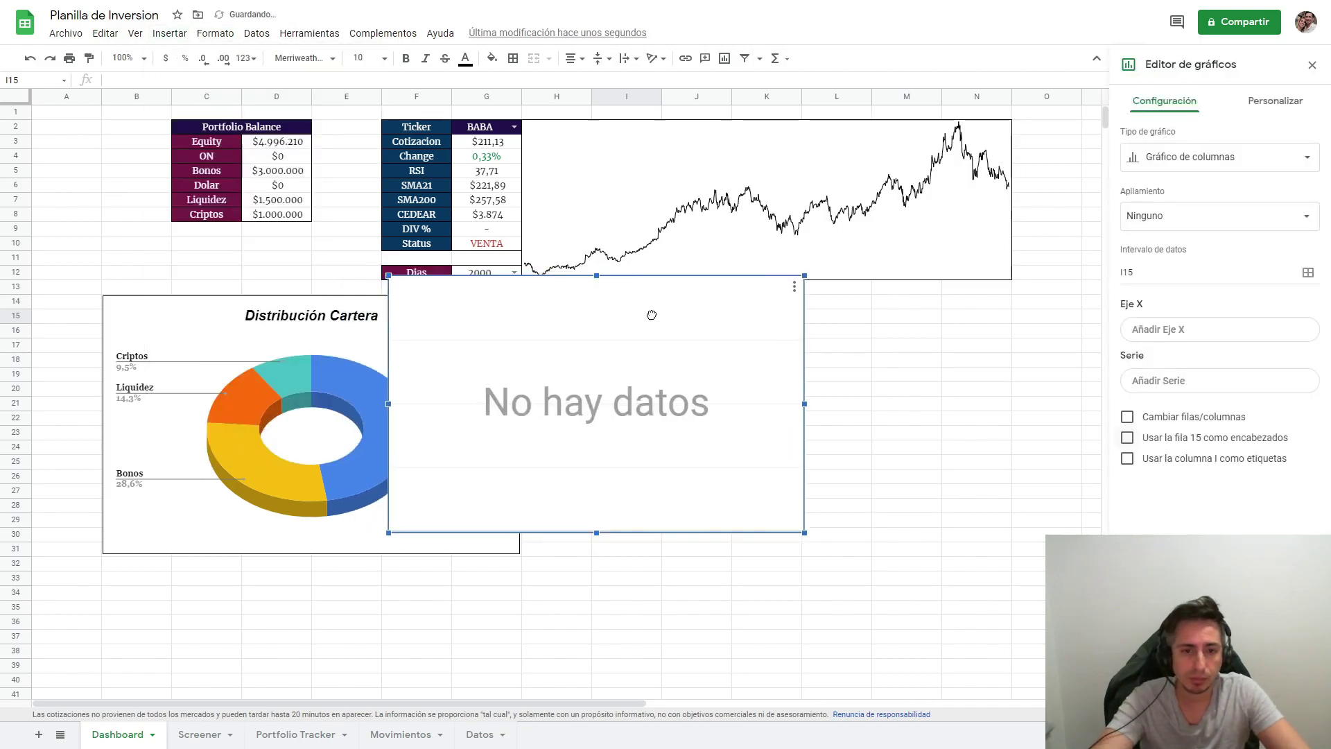
left_click(1307, 275)
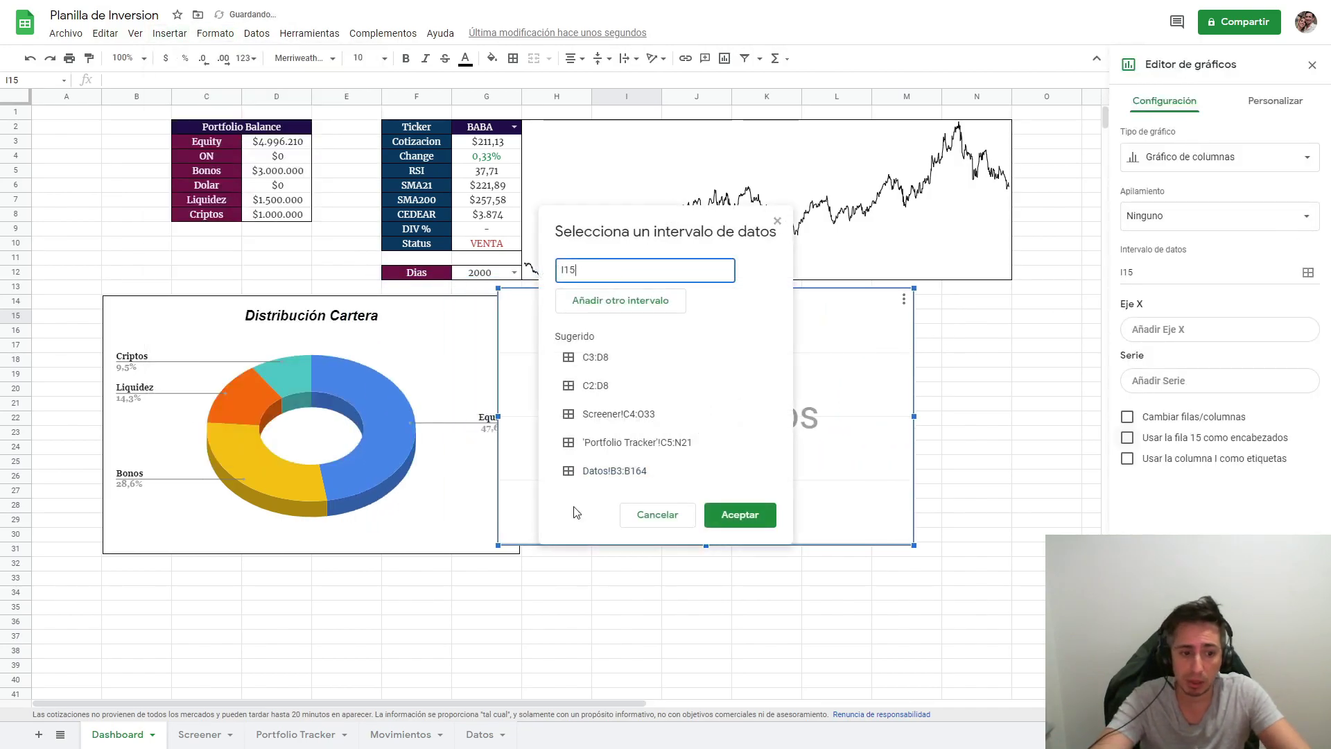
left_click(291, 734)
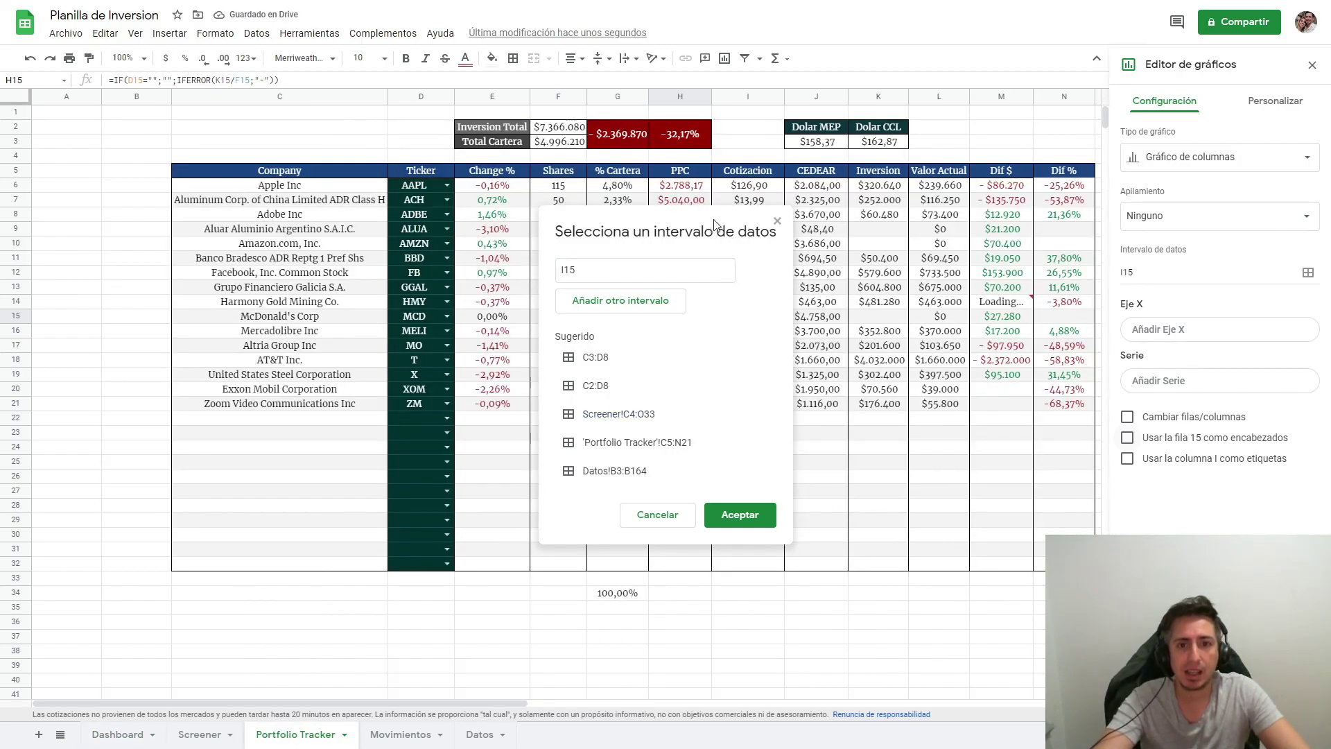
mouse_move(666, 231)
left_mouse_down()
mouse_move(251, 434)
mouse_move(226, 340)
left_mouse_up()
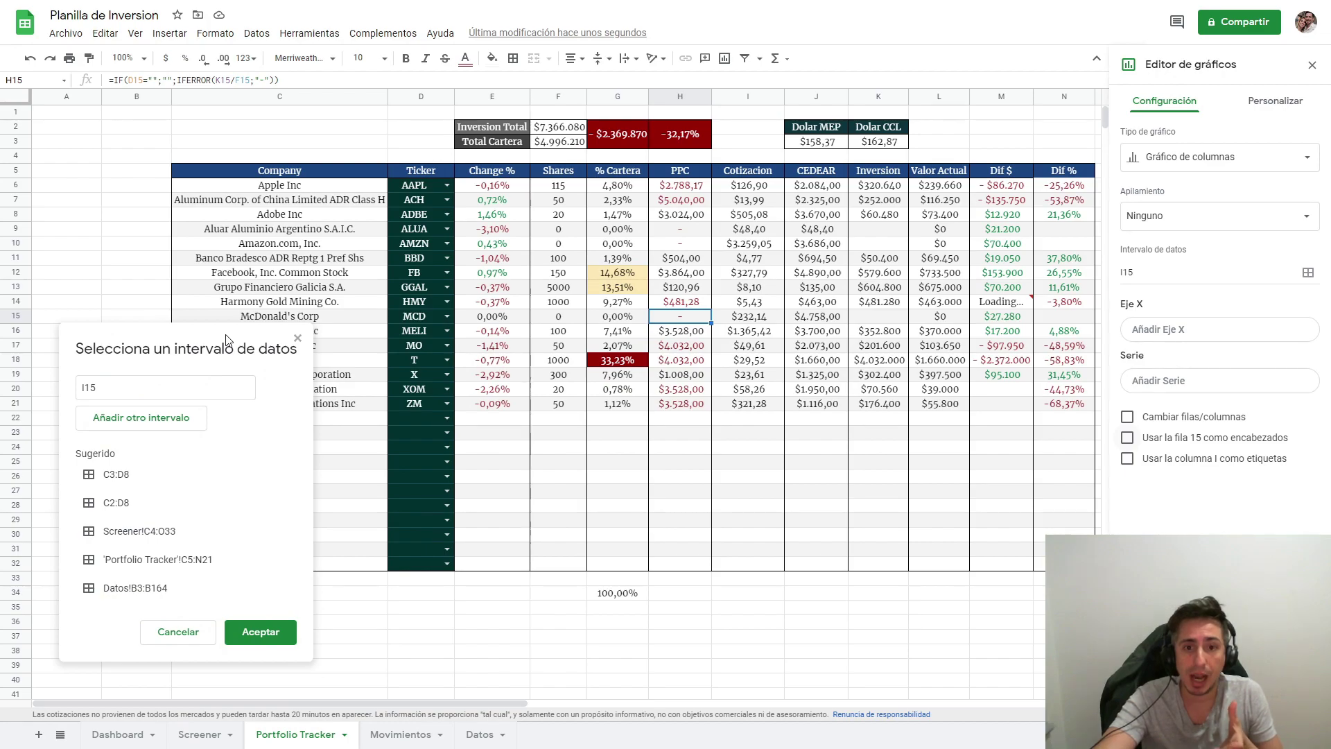
left_click_drag(227, 339, 230, 303)
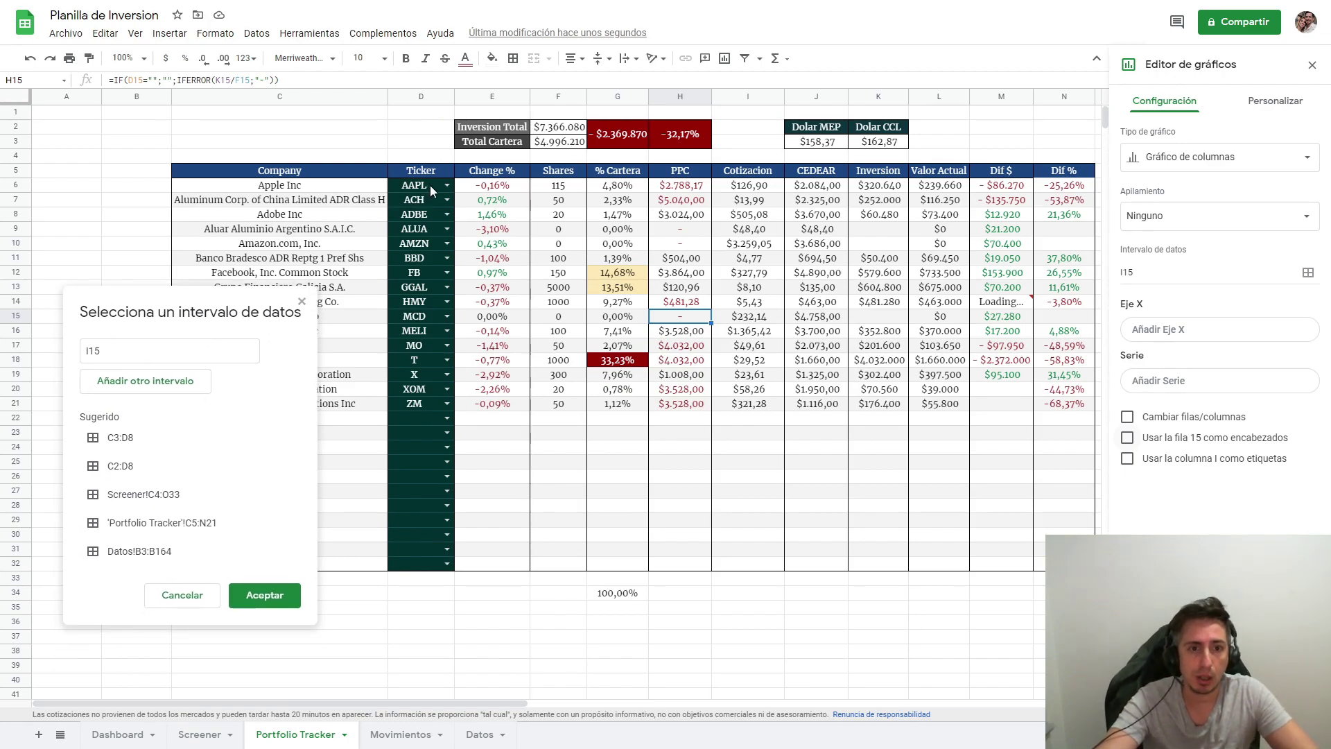
Set the chart data to tickers D6:D and current values L6:L on Portfolio Tracker.
left_click_drag(430, 185, 425, 568)
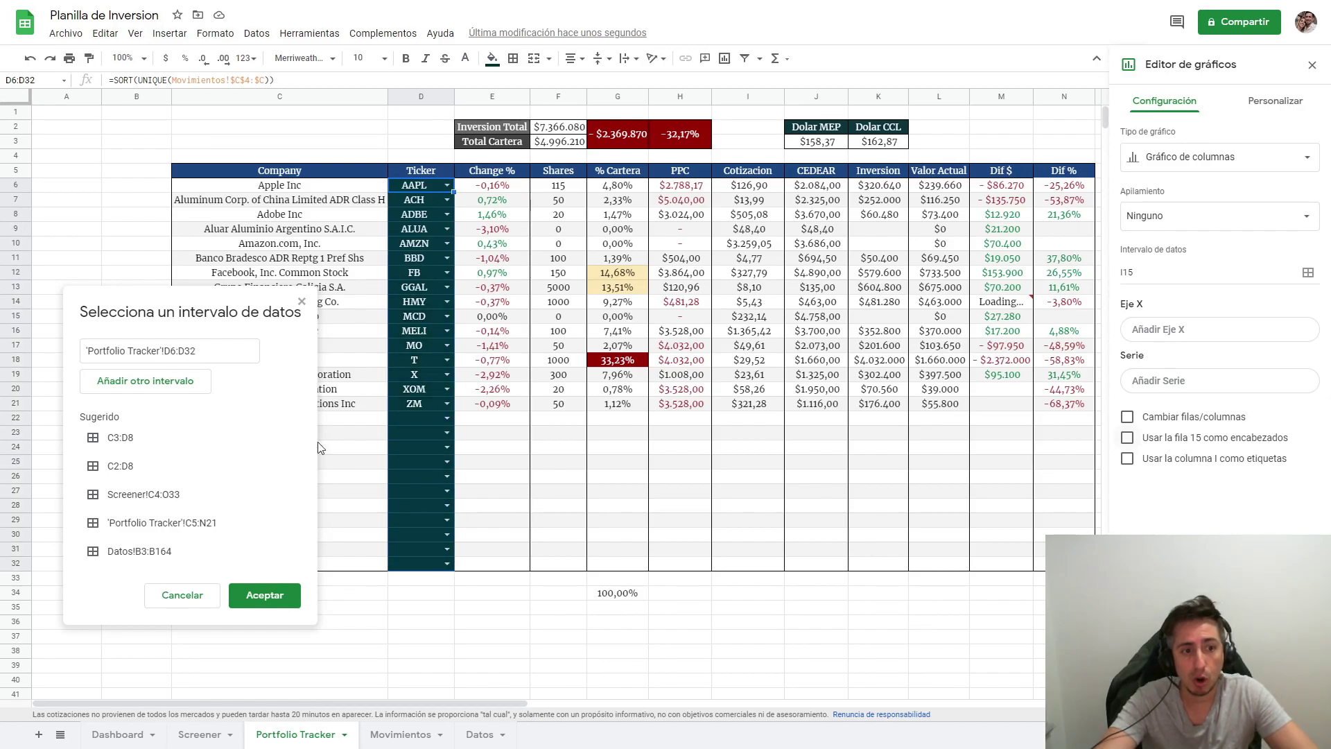
left_click_drag(185, 352, 193, 350)
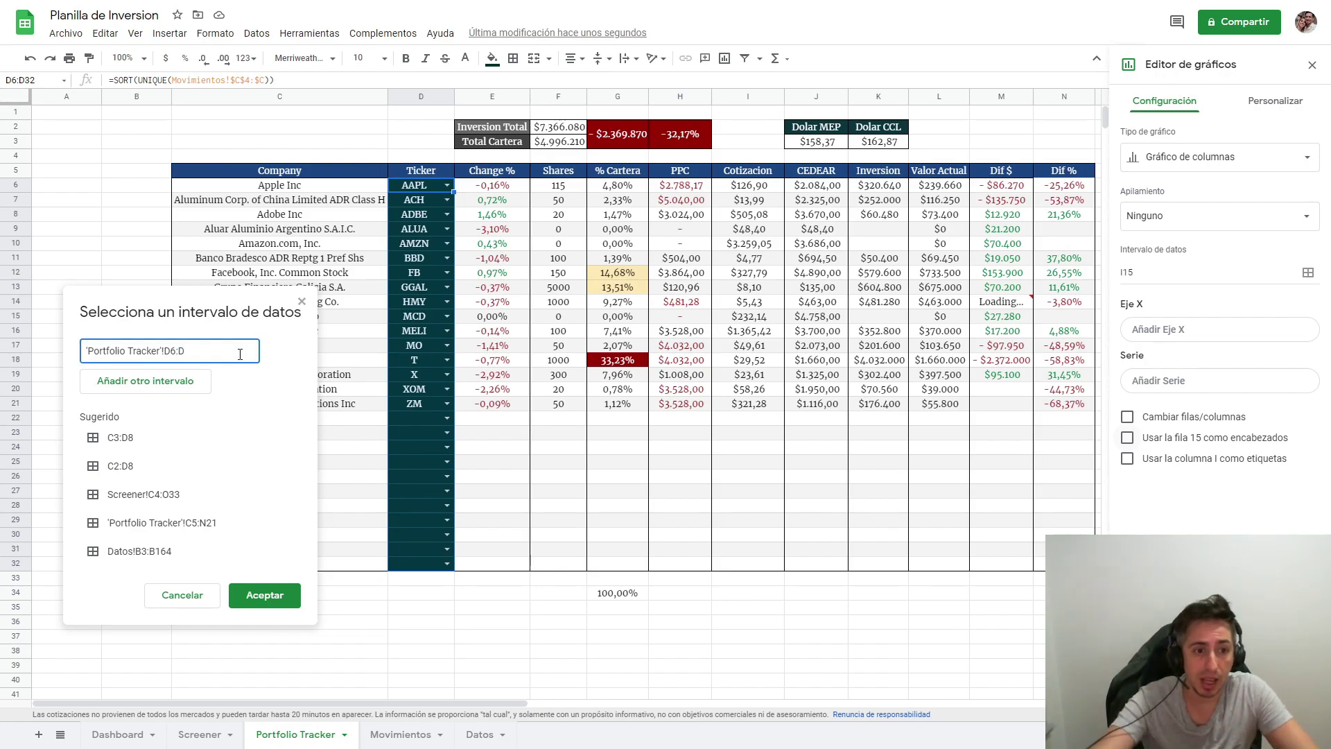
left_click(166, 381)
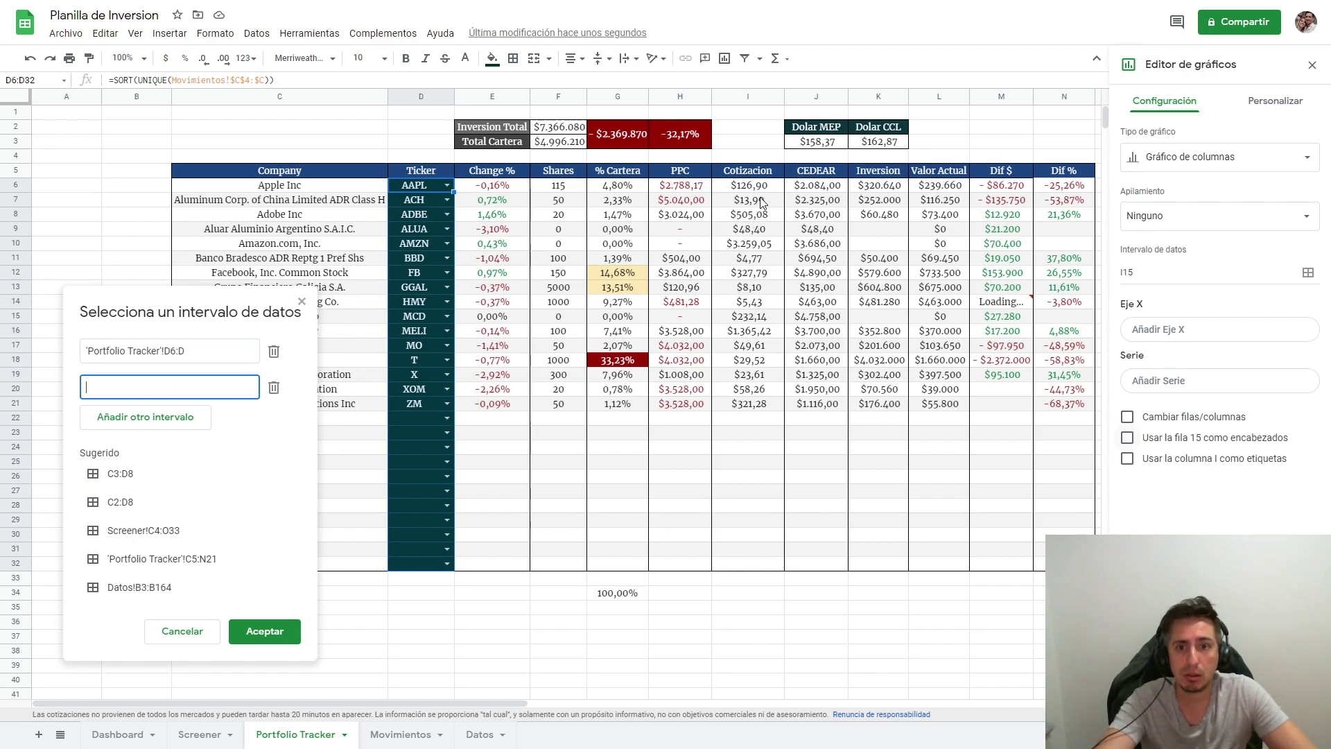
left_click(955, 188)
left_click(215, 391)
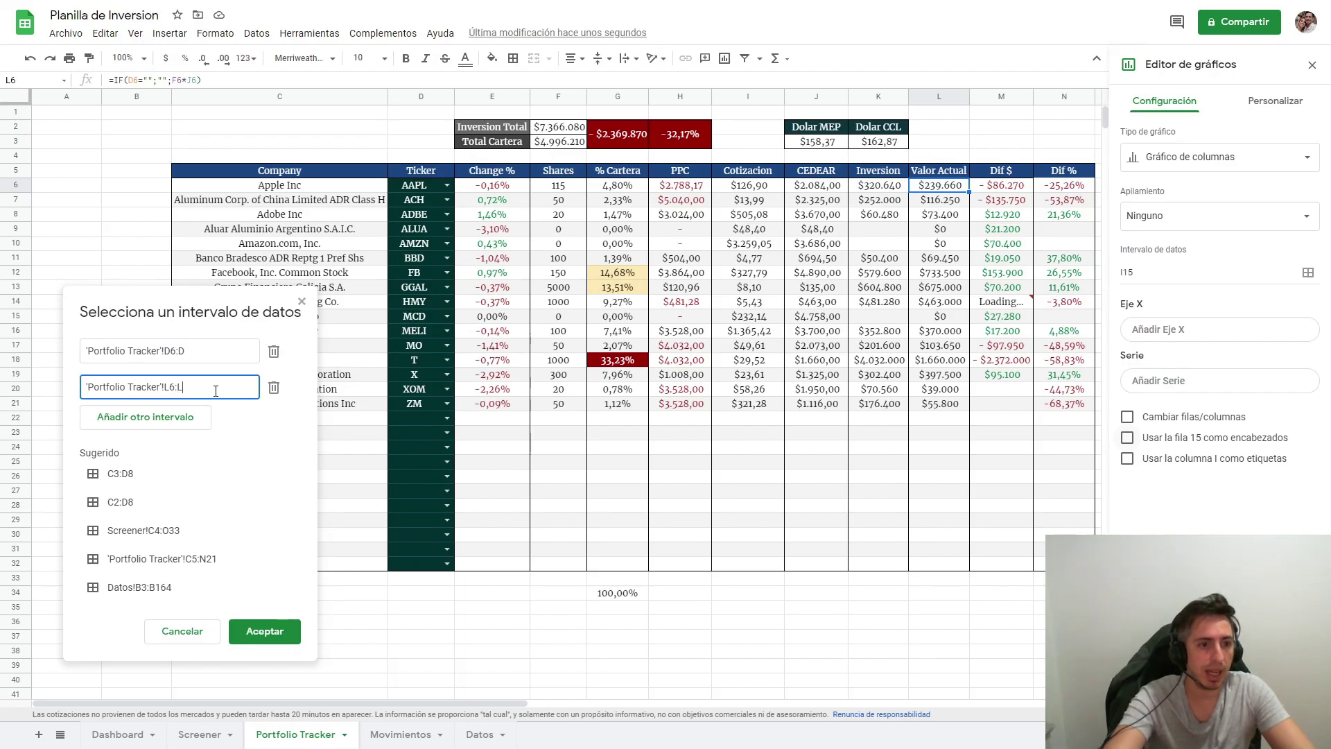
left_click(264, 631)
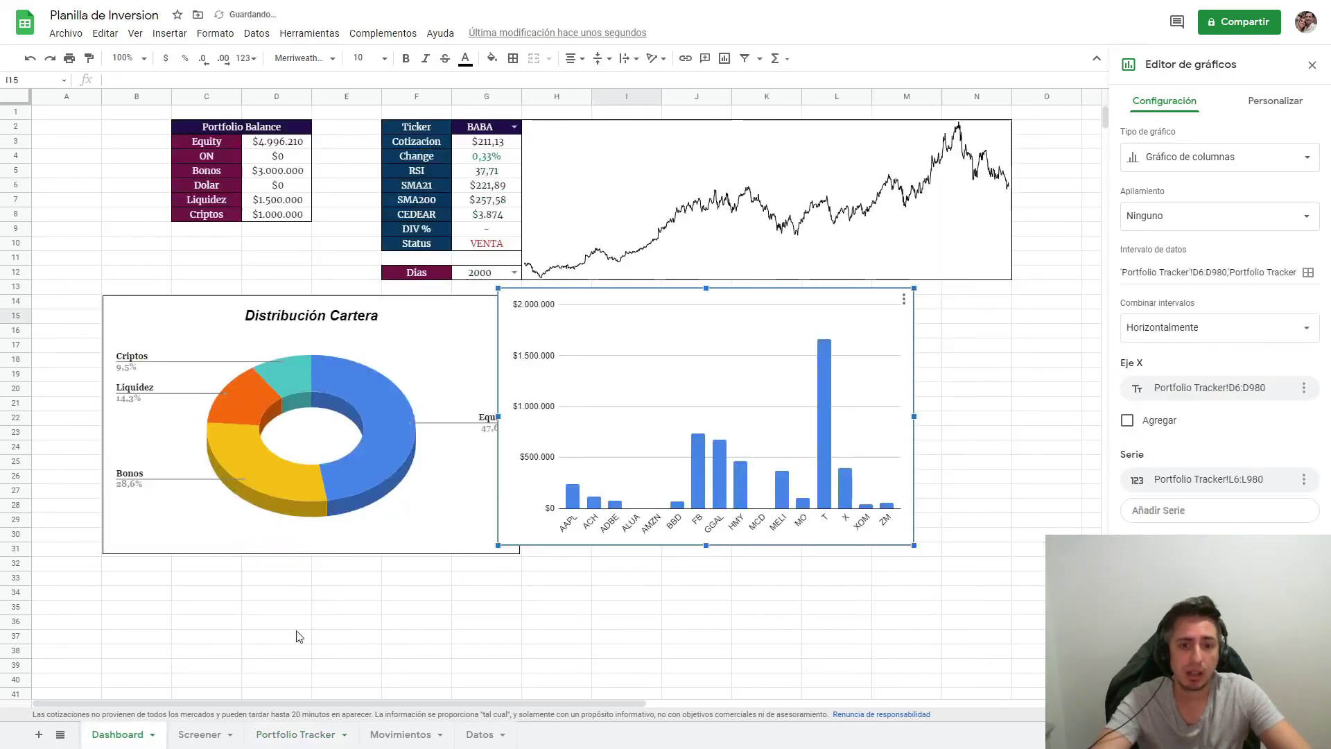
Line the new chart up beside the Distribución Cartera chart.
left_click_drag(782, 305, 816, 319)
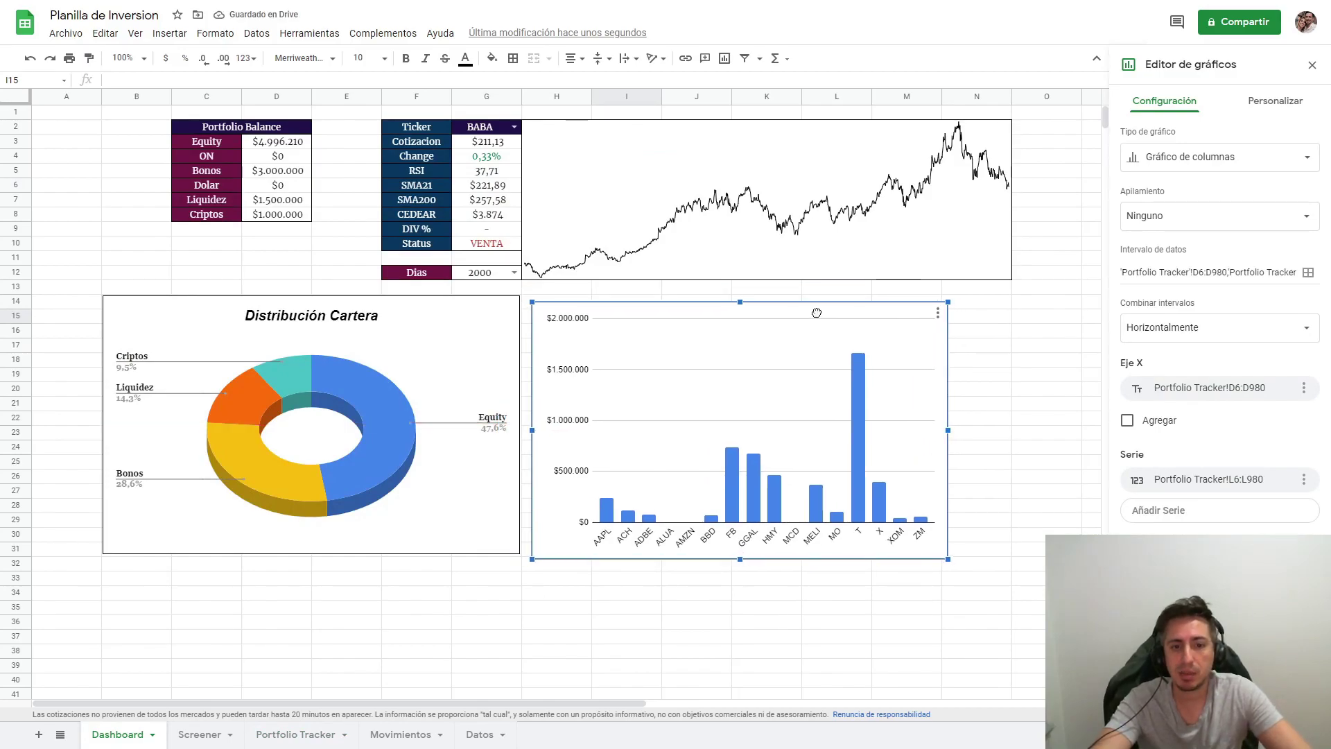
left_click(627, 299)
left_click(637, 310)
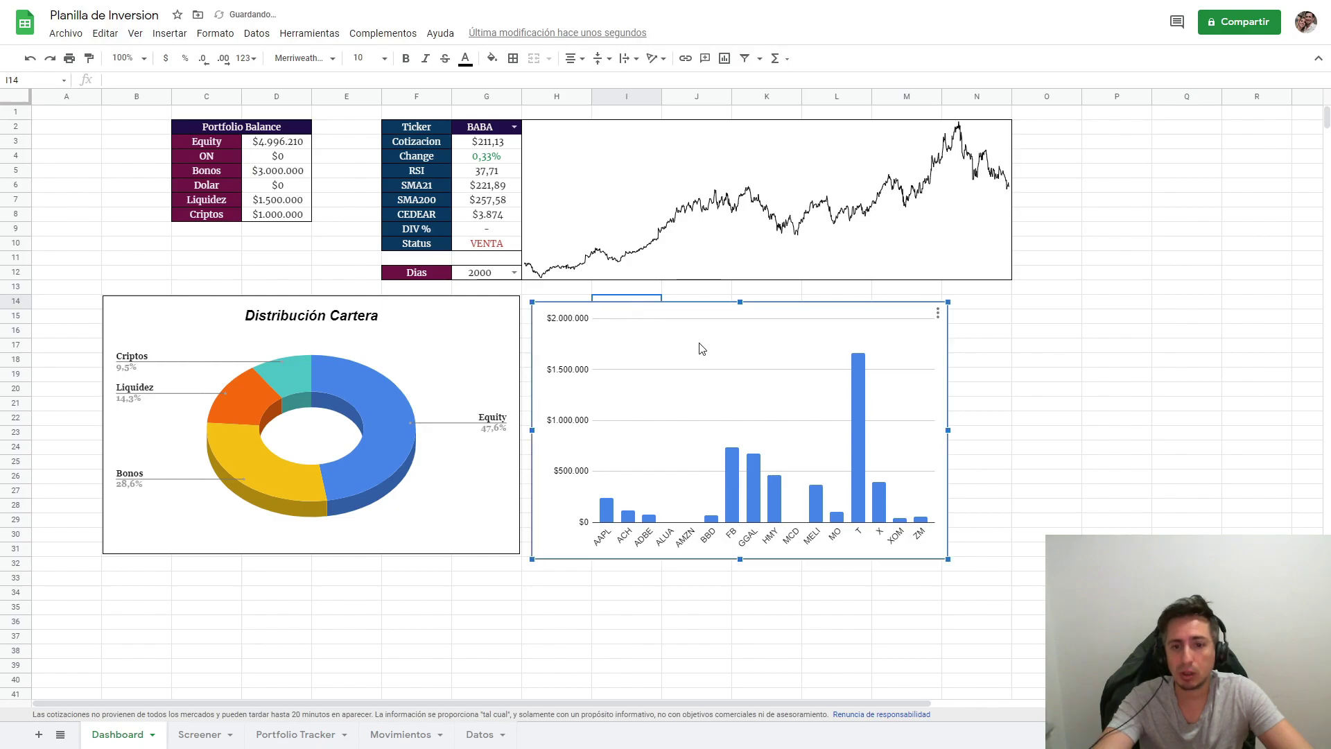
left_click_drag(701, 349, 730, 339)
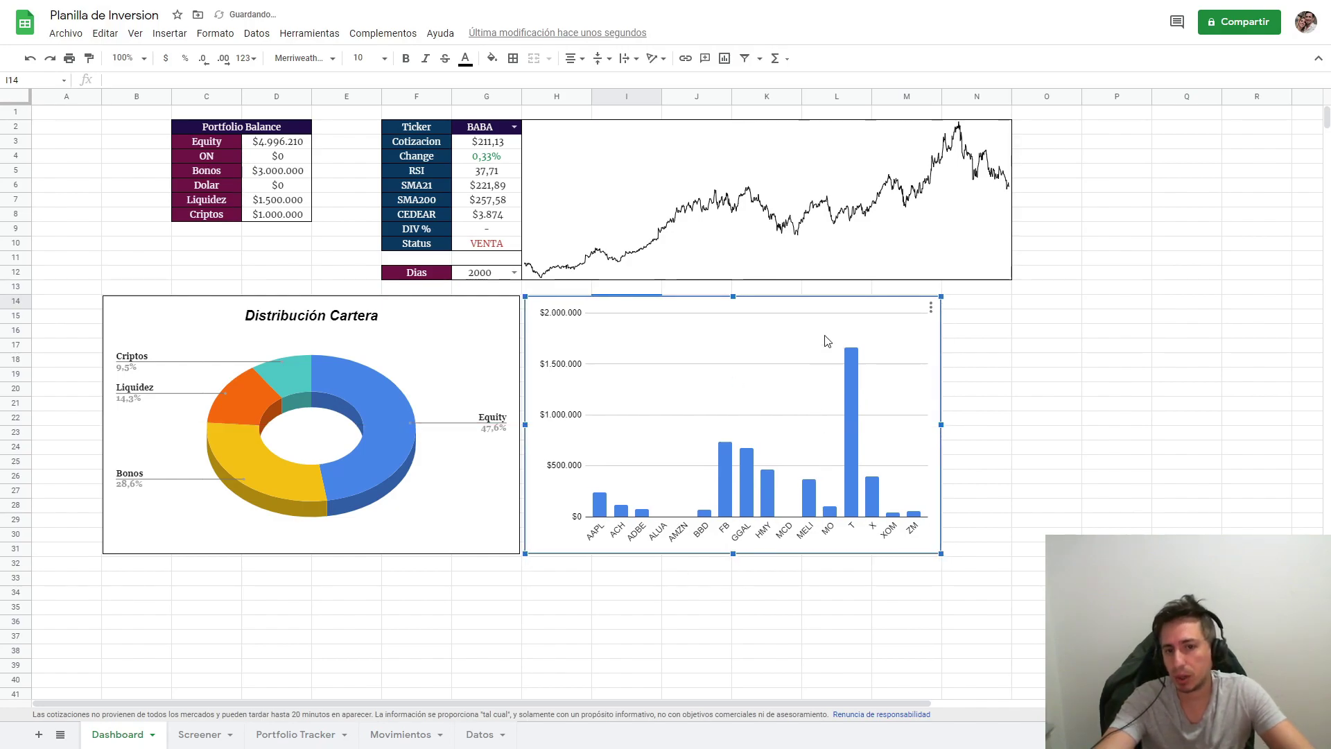
Make the chart a 3D donut with a black border.
left_click(932, 309)
left_click(910, 331)
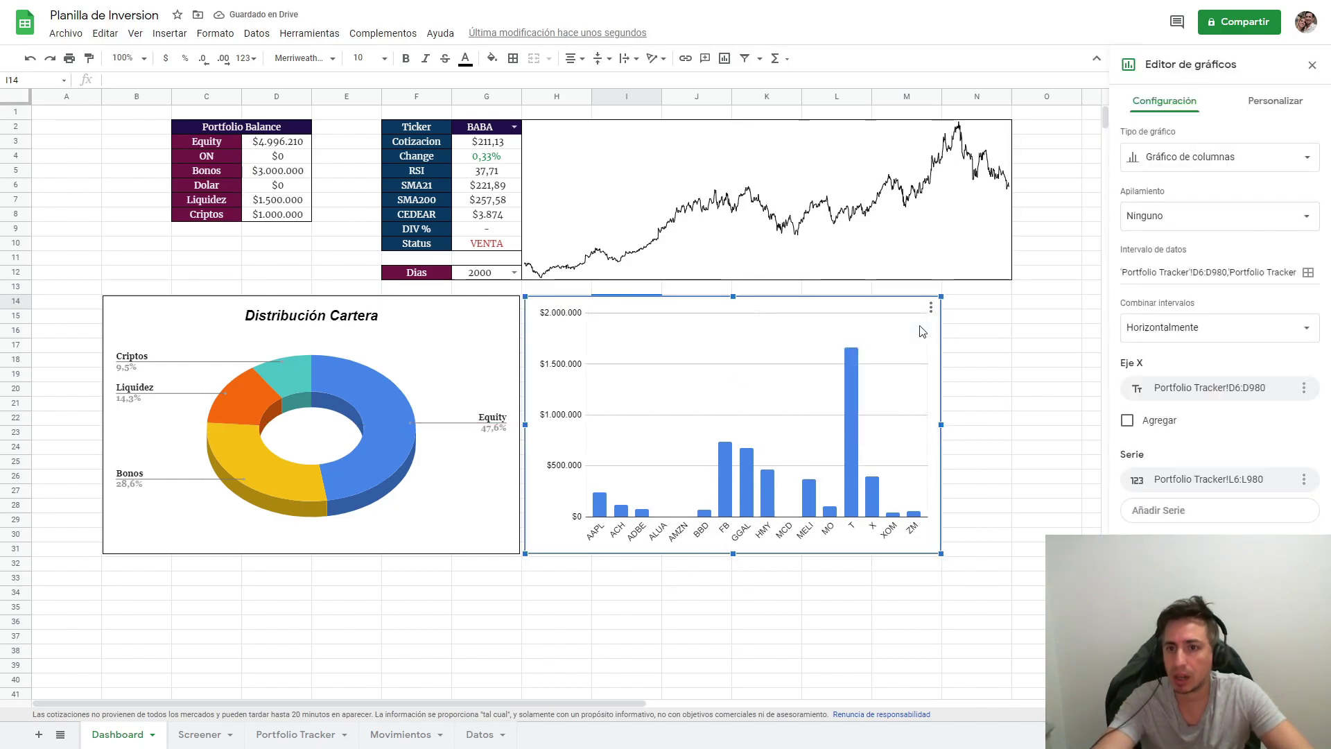
left_click(1304, 160)
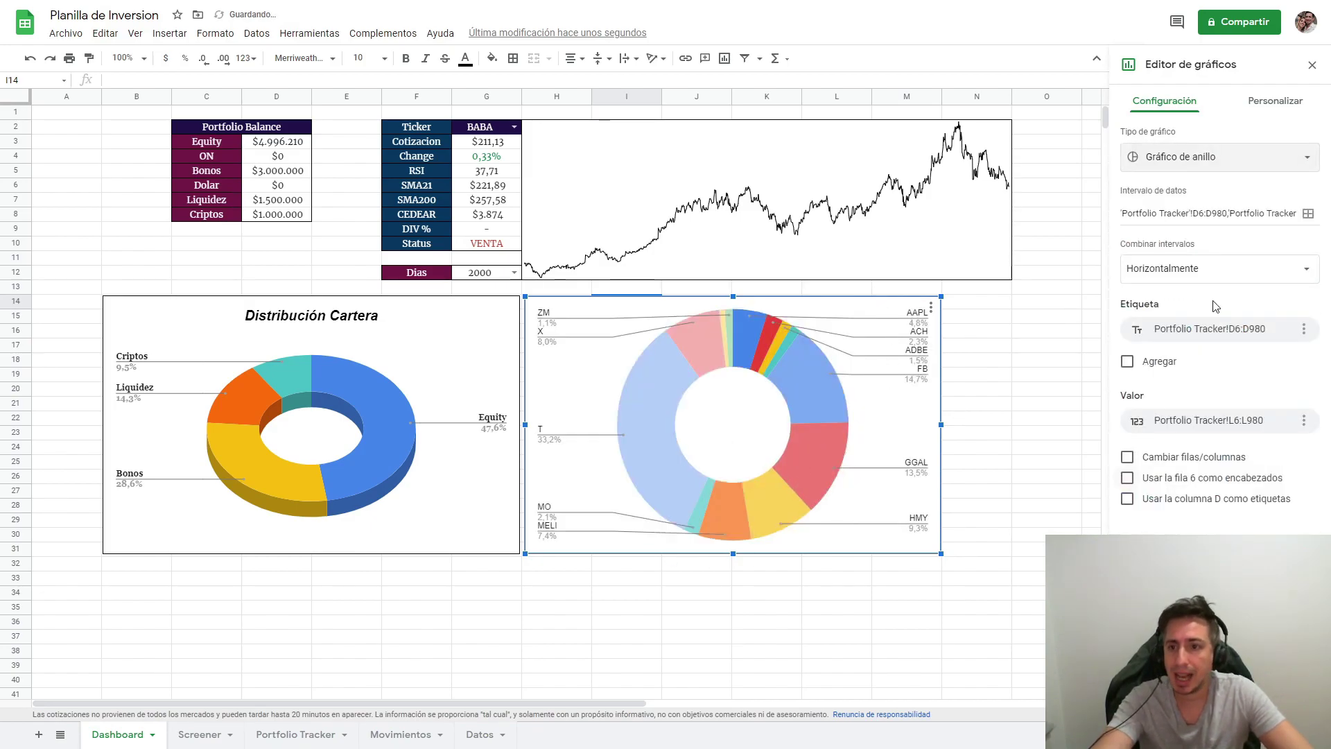
left_click(1275, 100)
left_click(1182, 177)
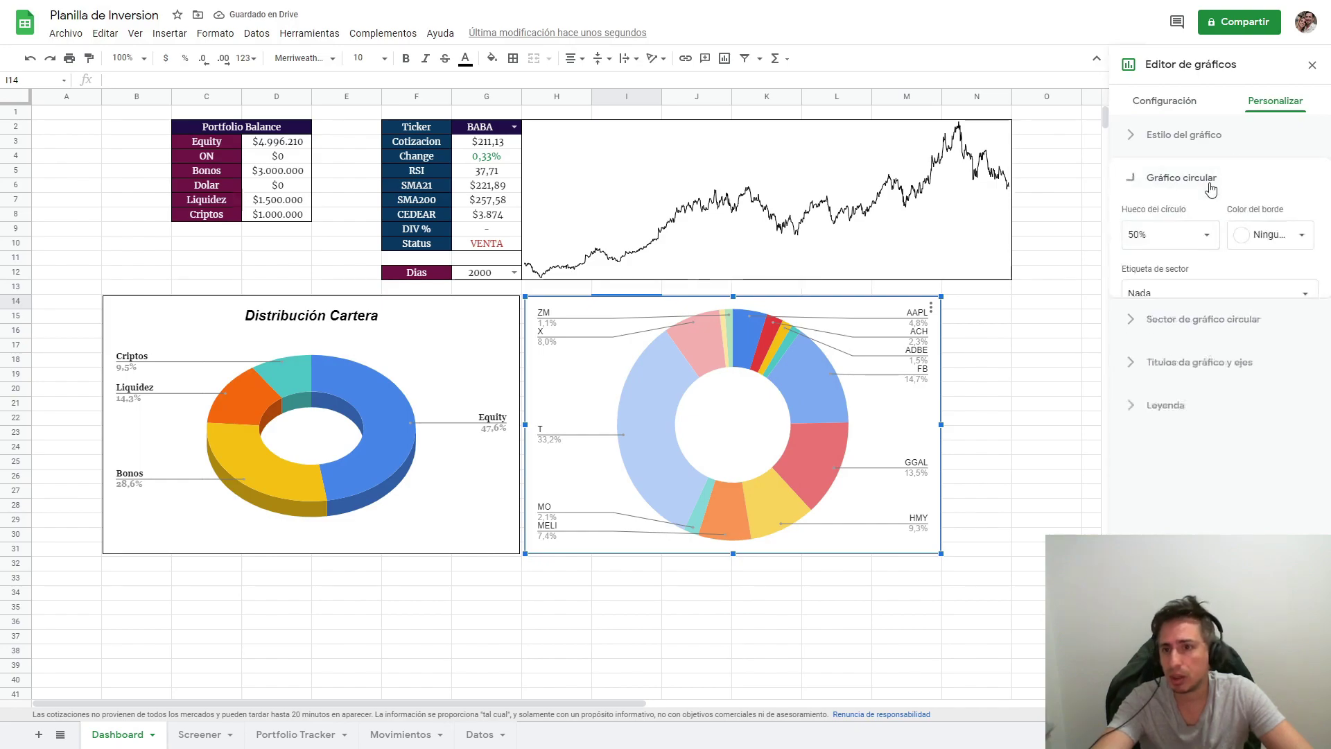
left_click(1179, 134)
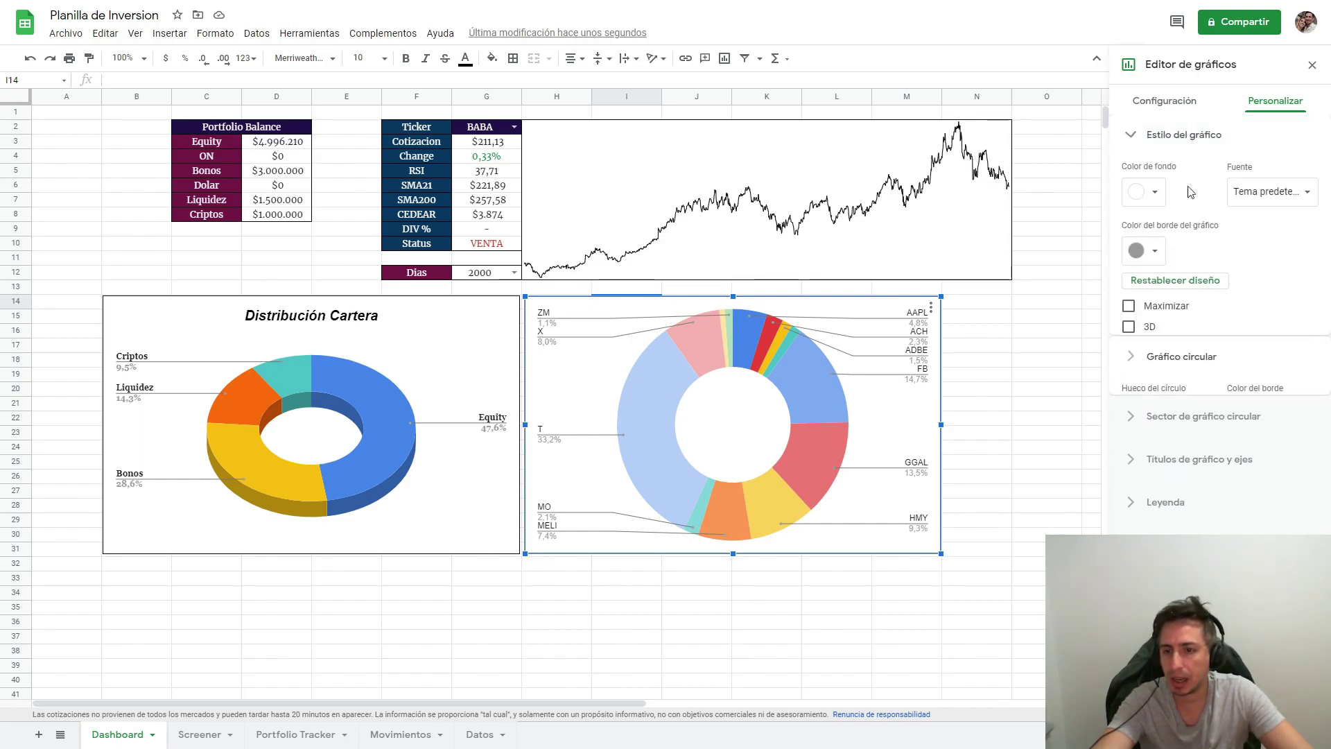
left_click(1144, 327)
left_click(1144, 250)
left_click(1137, 303)
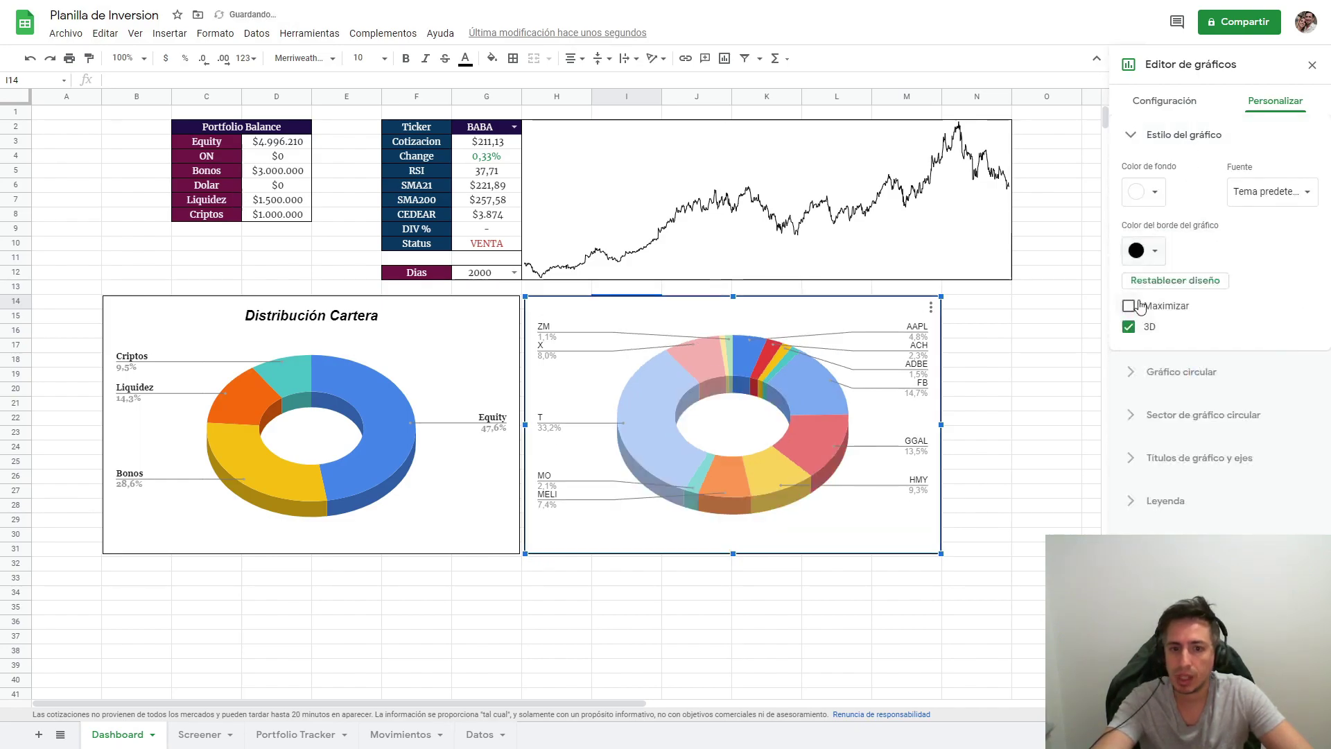
Recolour slices: T orange, FB dark teal, X dark grey, HMY blue.
left_click(1193, 415)
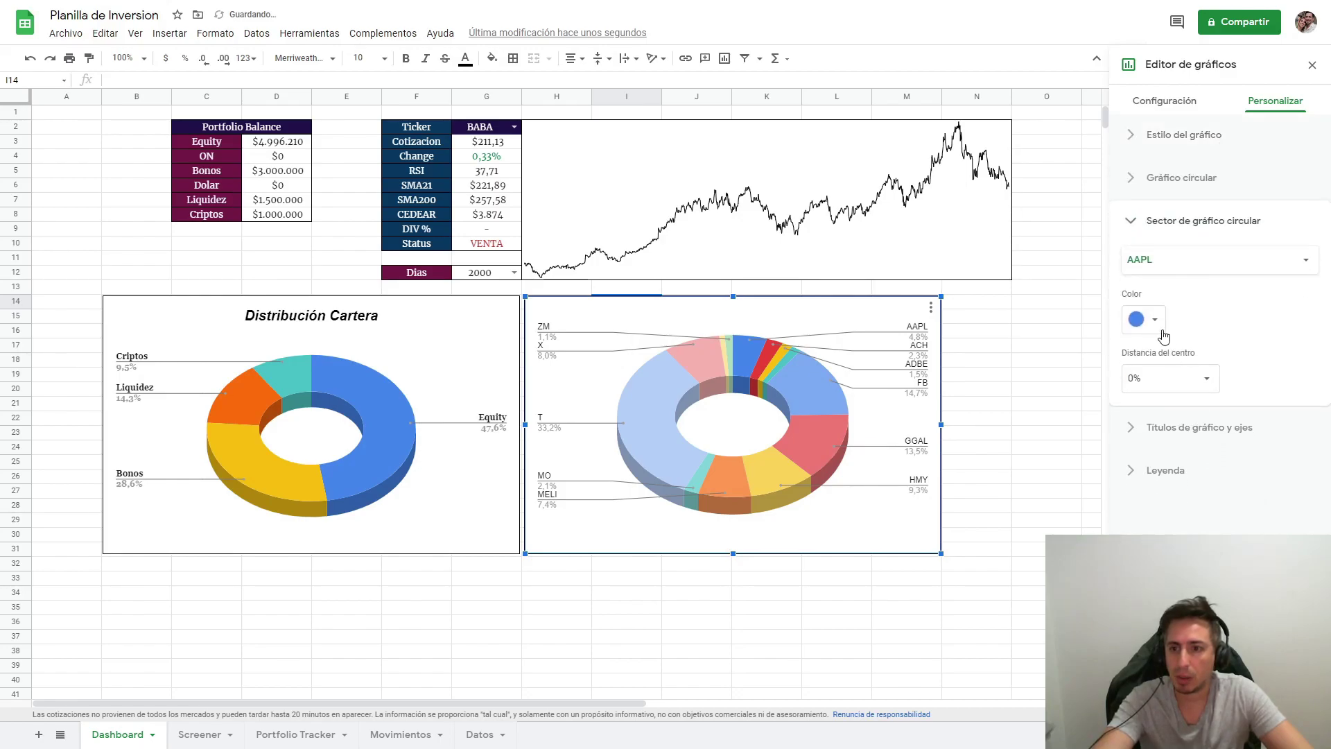
left_click(657, 413)
left_click(1145, 320)
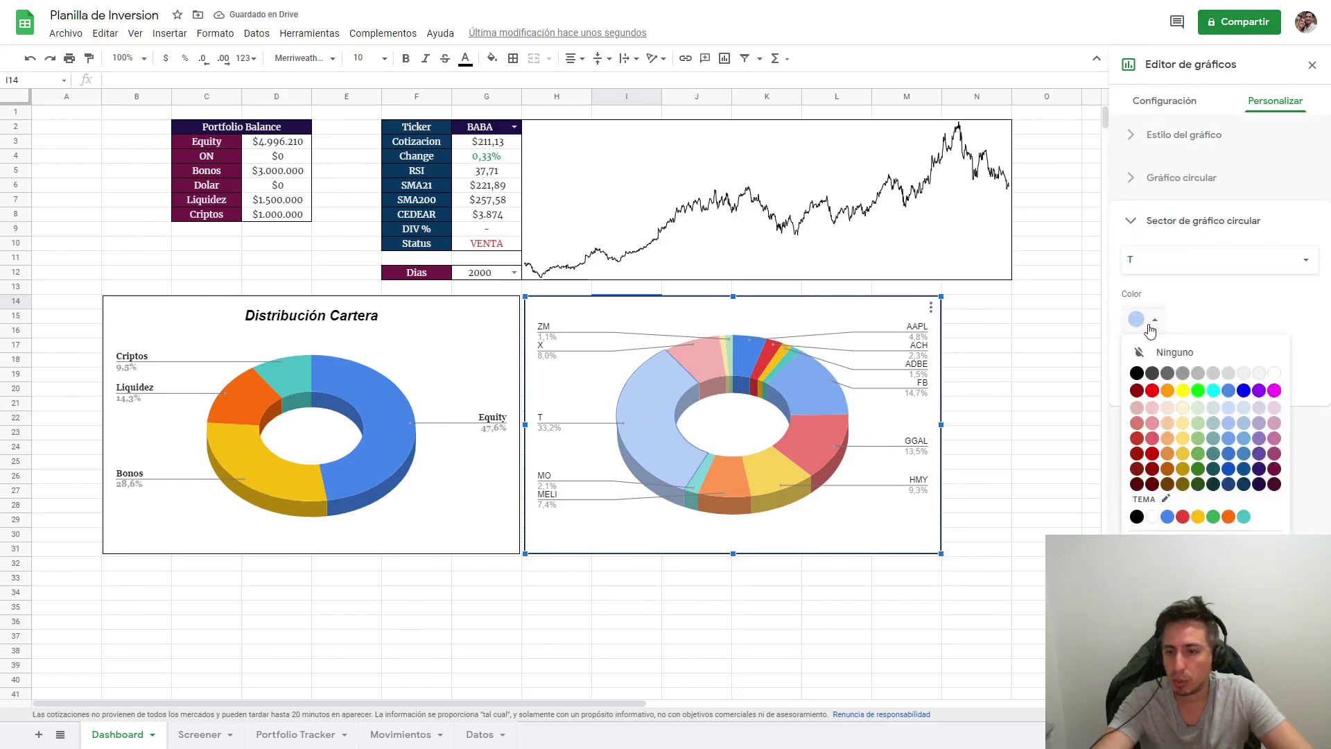
left_click(1160, 400)
left_click(840, 393)
left_click(1144, 320)
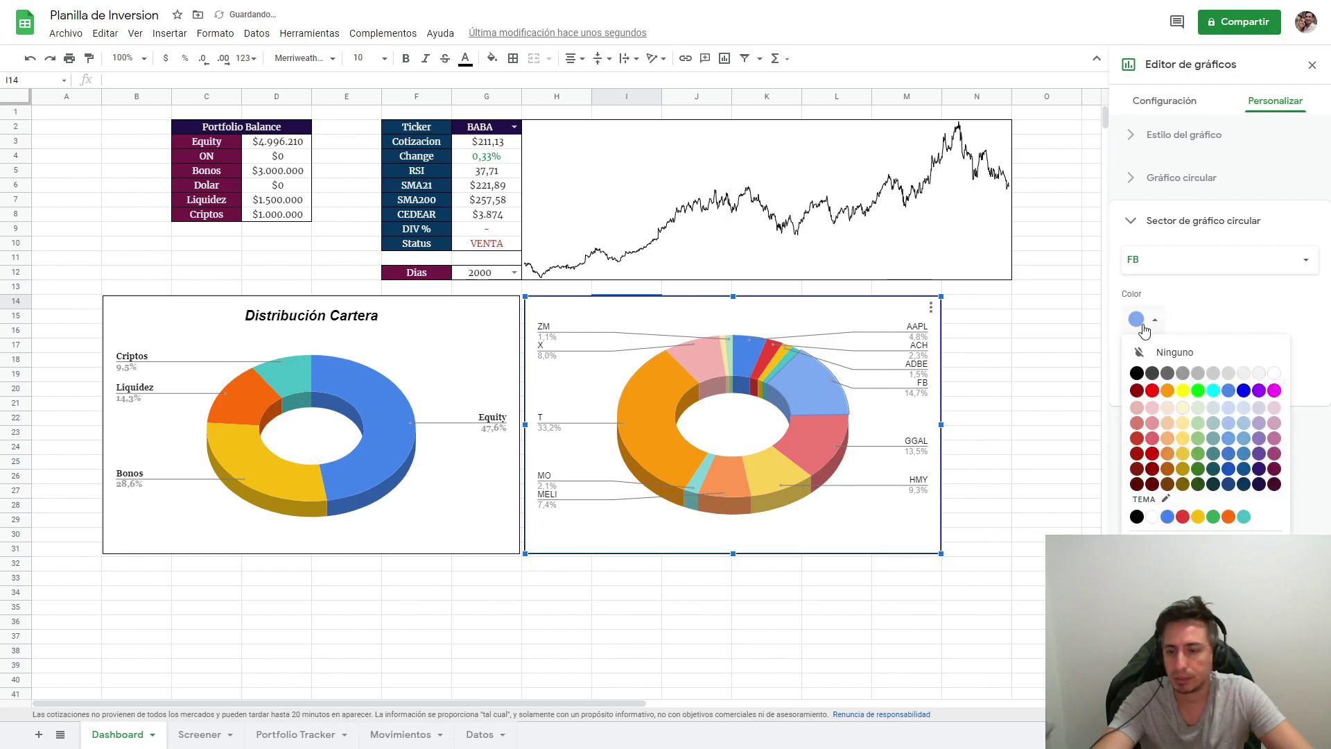
left_click(1147, 400)
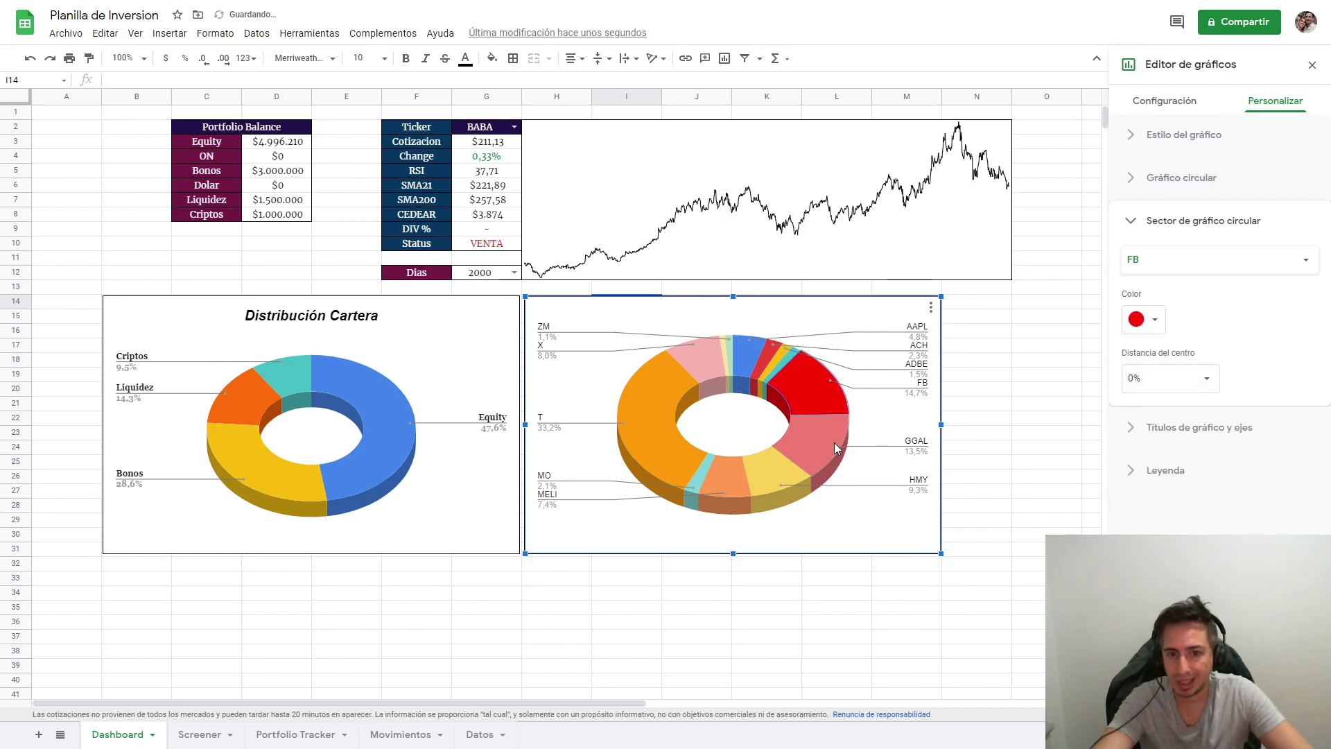
left_click(1145, 320)
left_click(1211, 493)
left_click(693, 357)
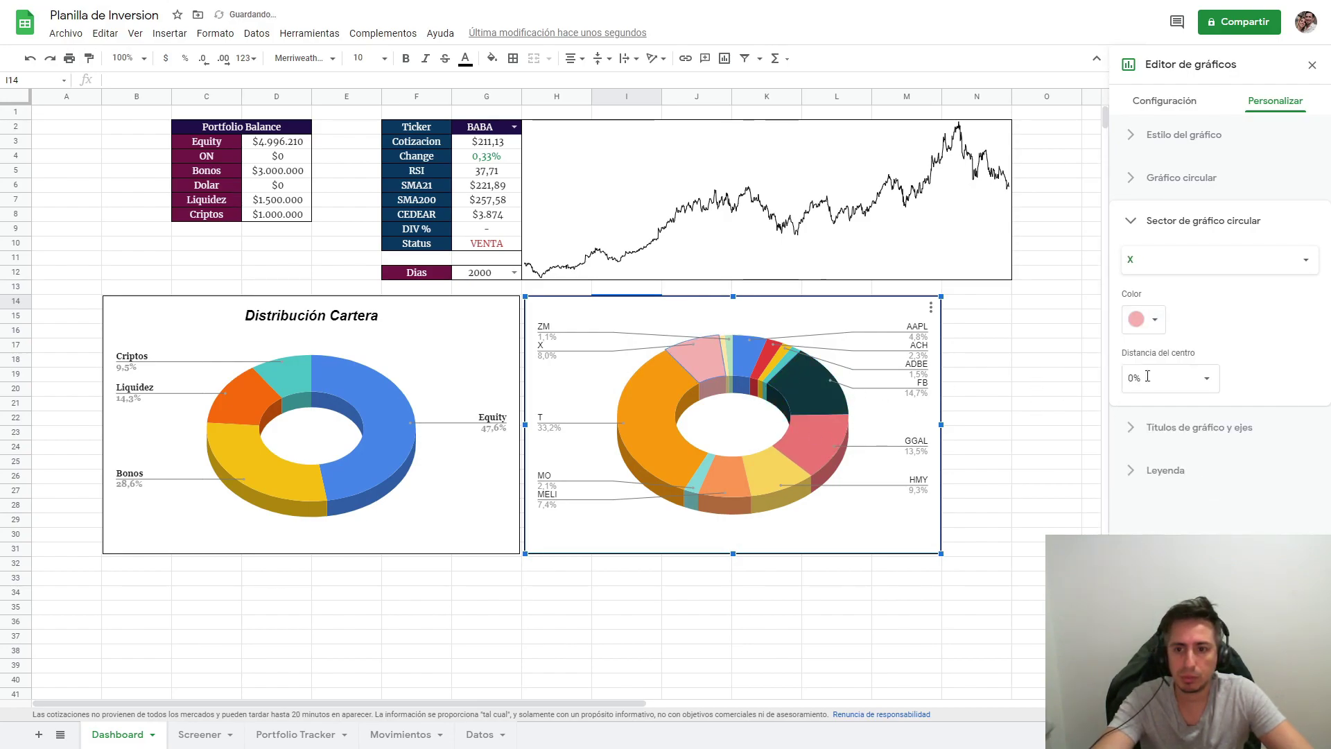
left_click(1142, 323)
left_click(1152, 375)
left_click(780, 466)
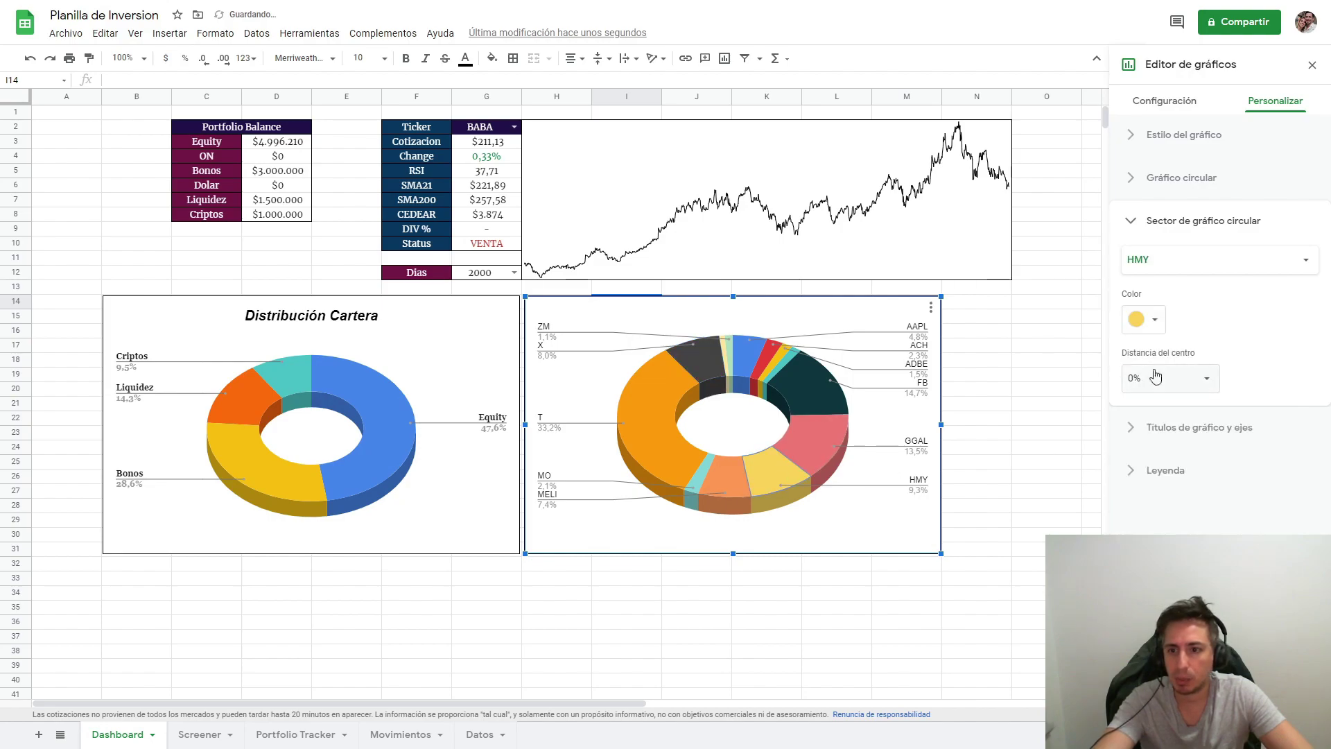
left_click(1142, 320)
left_click(1244, 390)
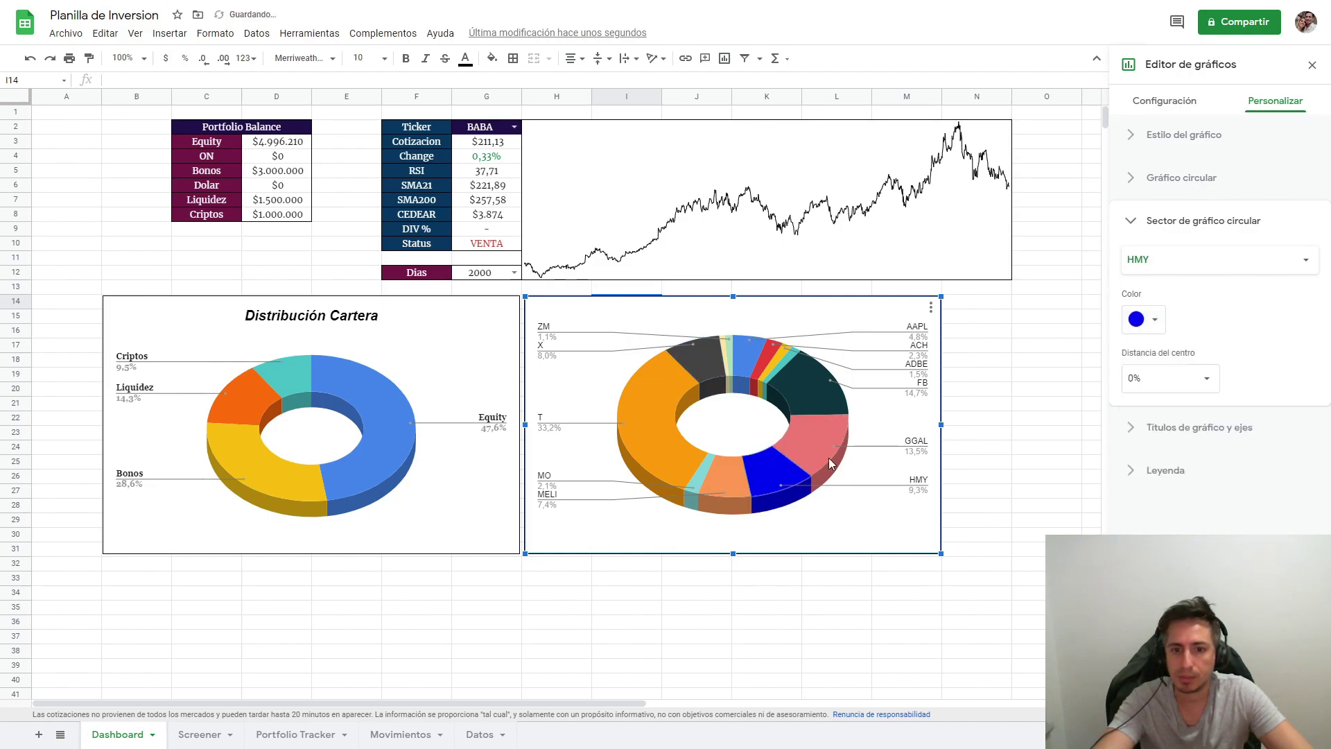
Make the legend labels bold in Georgia font.
left_click(1182, 470)
left_click(1134, 499)
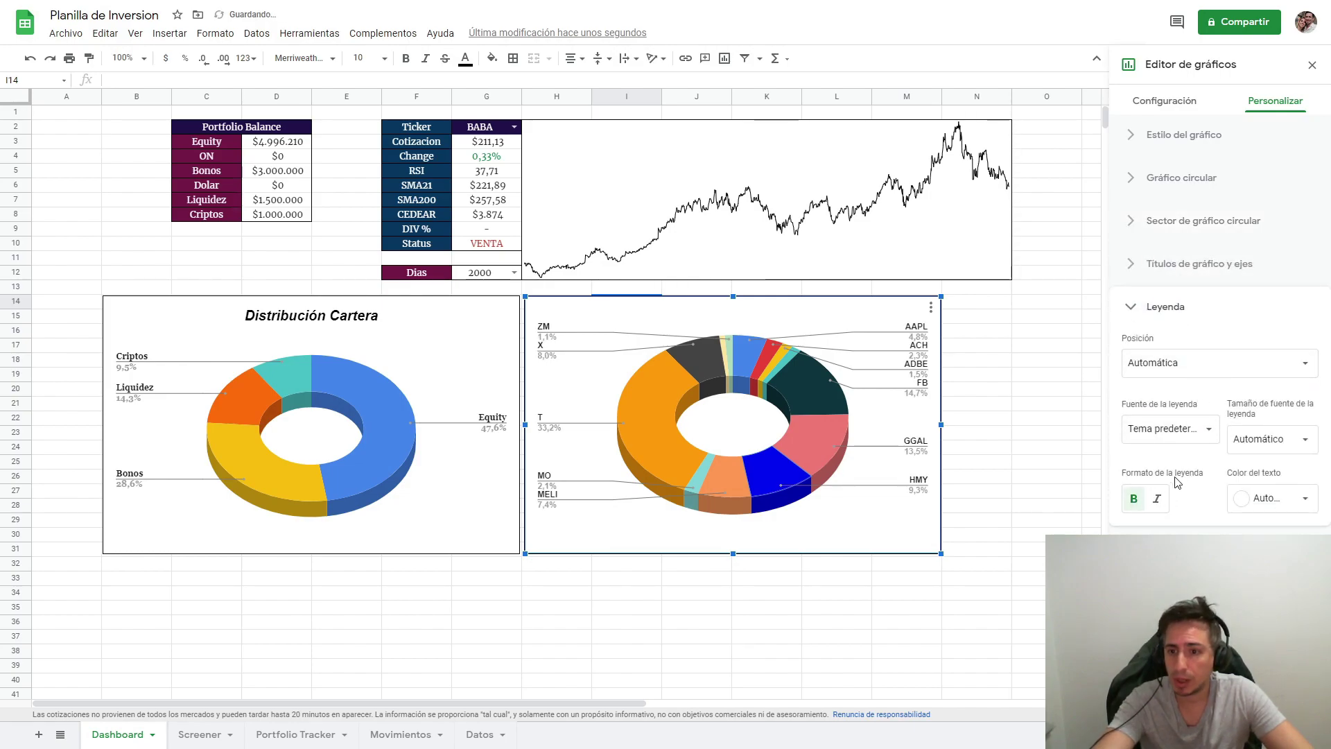
left_click(1298, 446)
left_click(1298, 445)
left_click(1178, 428)
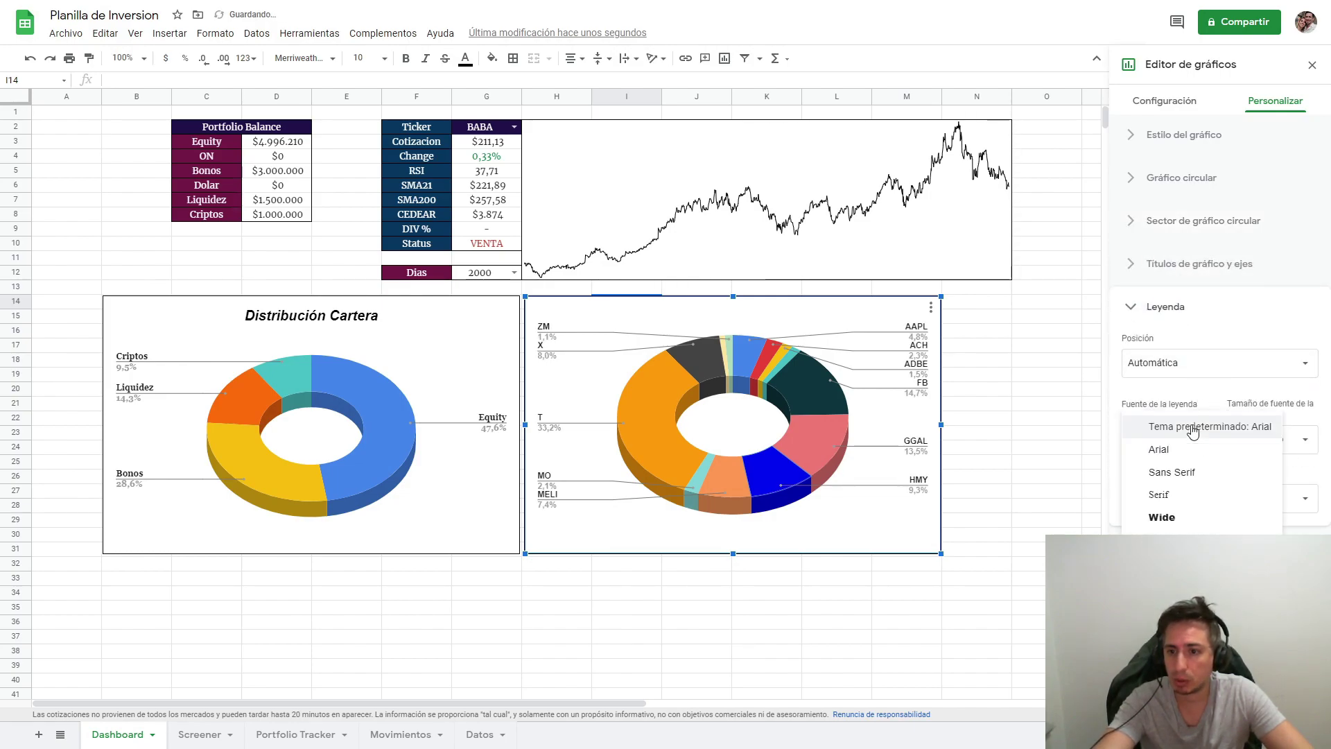
left_click(1185, 494)
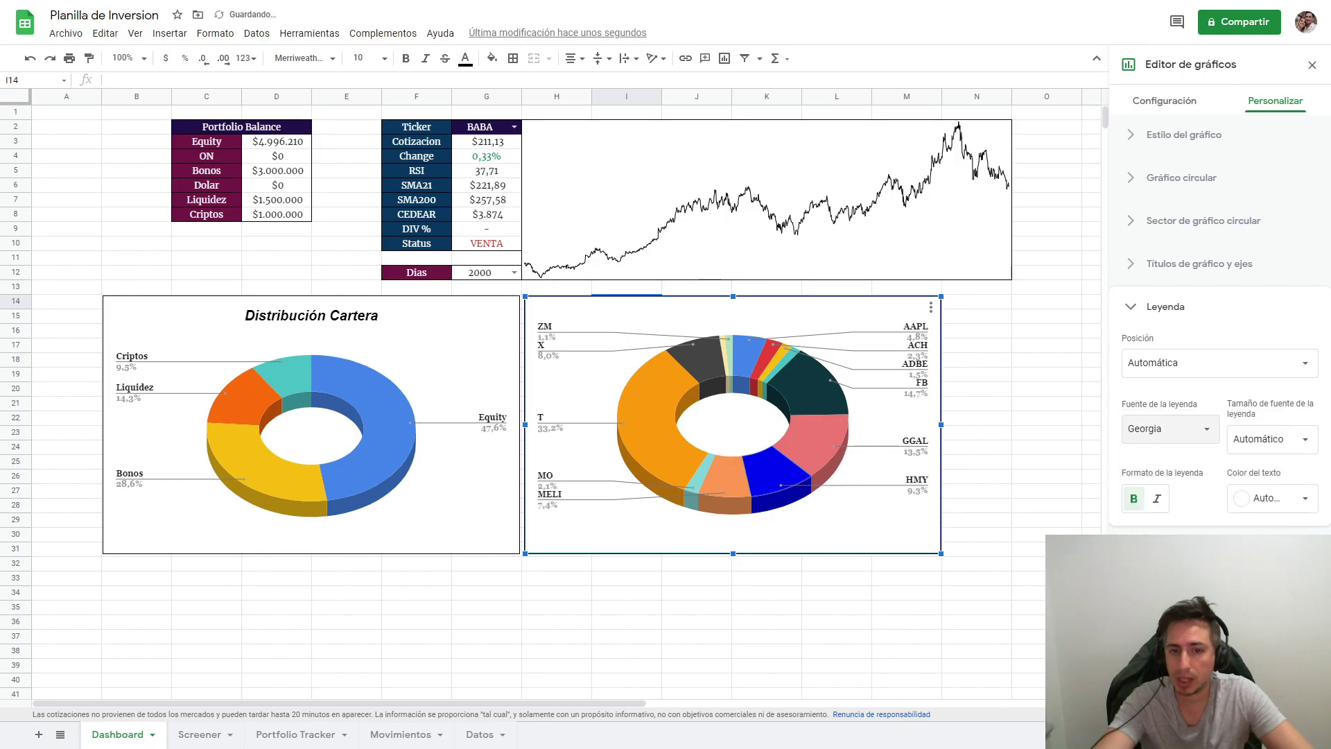
left_click(1207, 265)
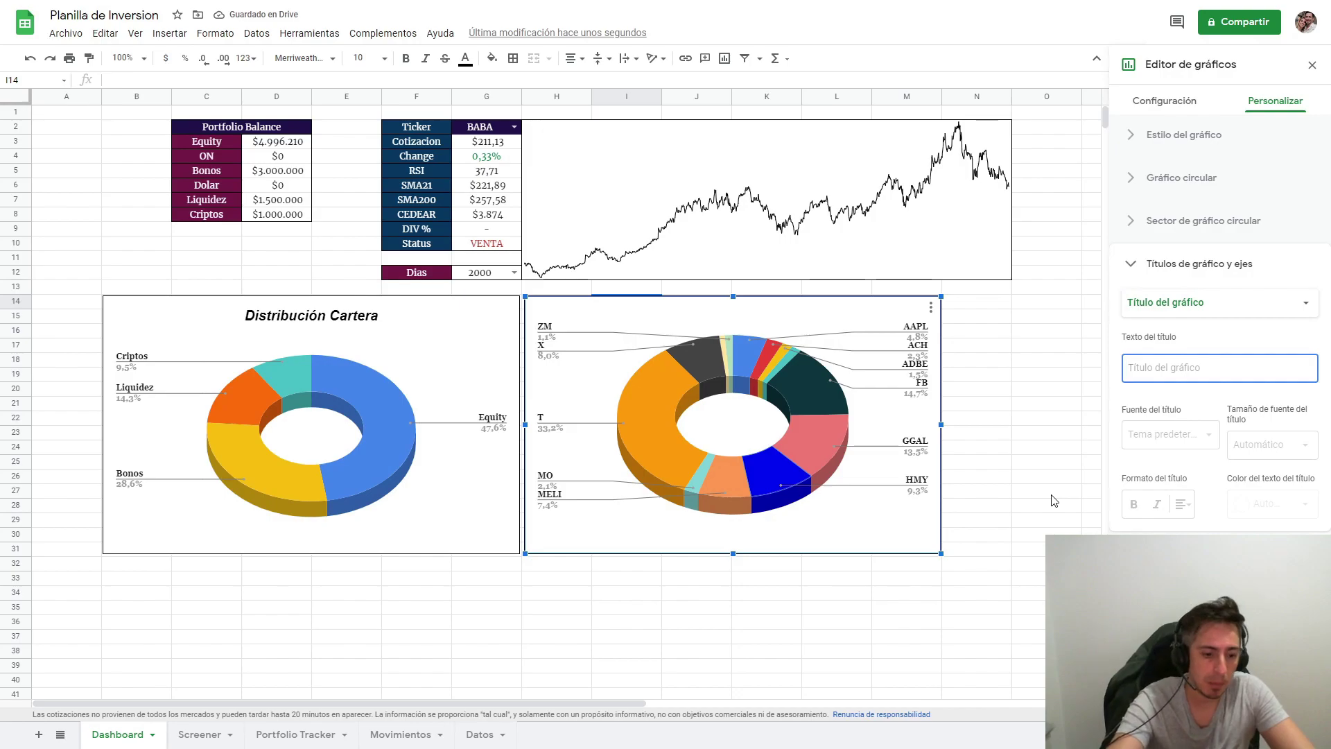
Title the chart 'Cartera de Inversión Equity', using the accented spelling suggestion, and close the editor.
type("Cartera de ")
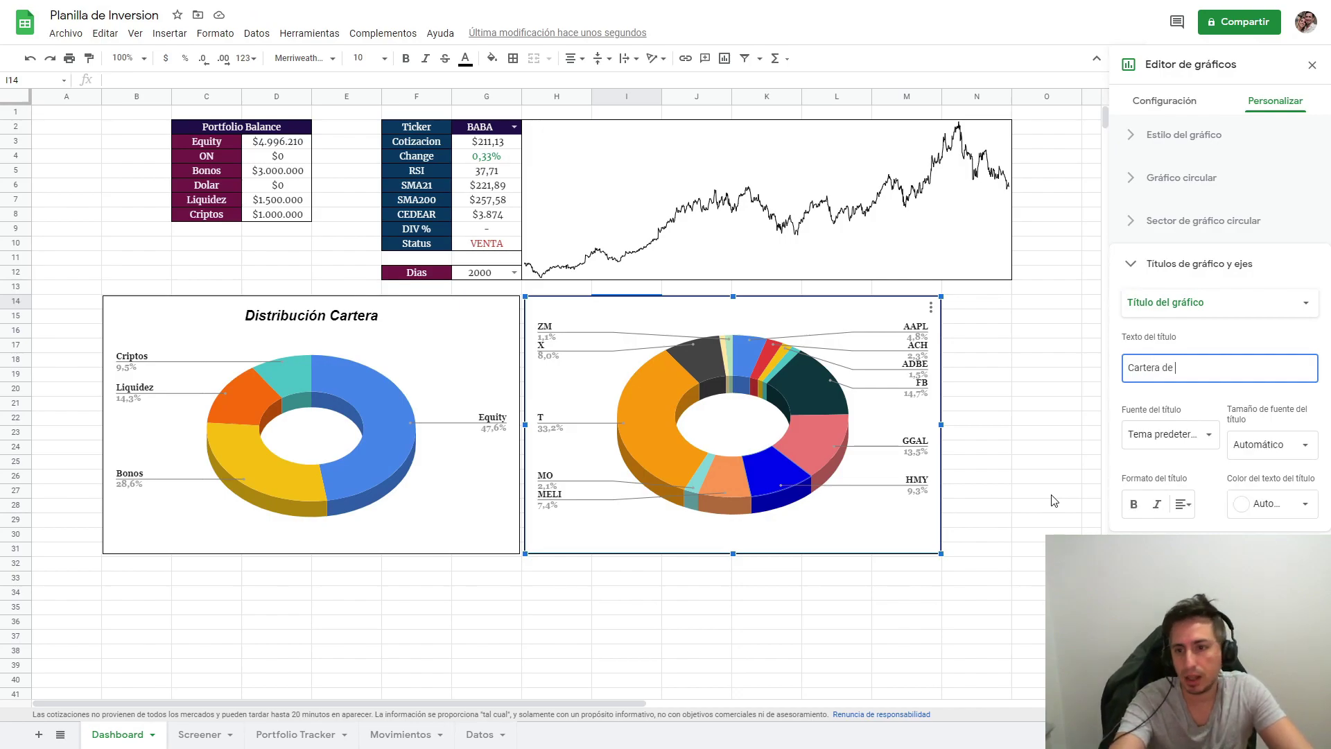
type("Inversion")
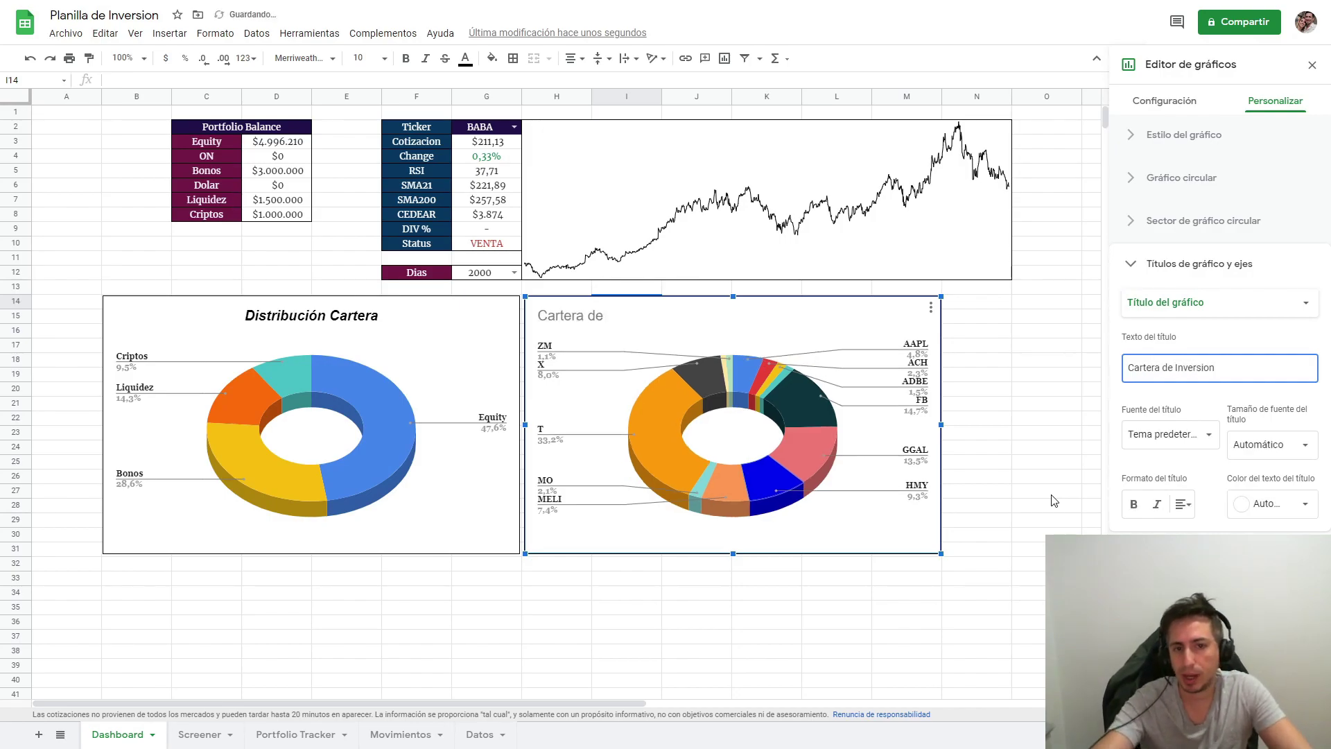
type(" E")
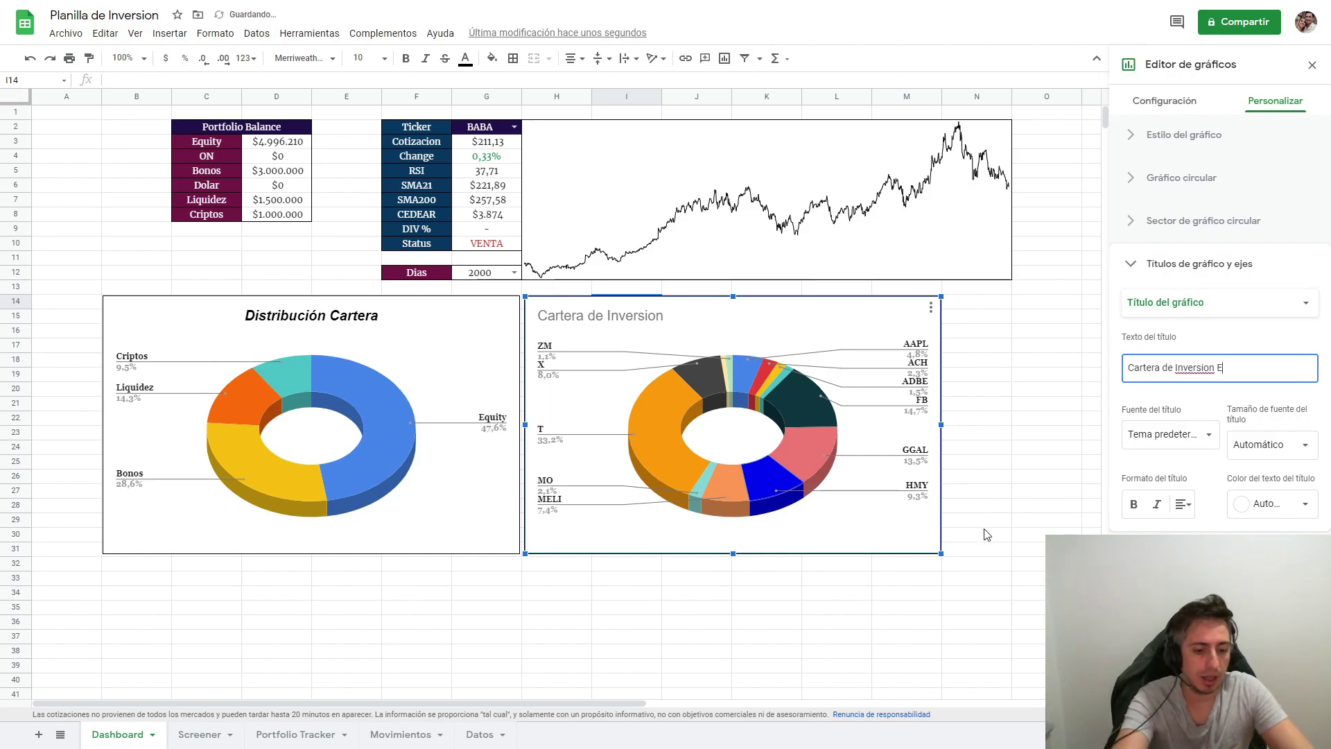
type("quity")
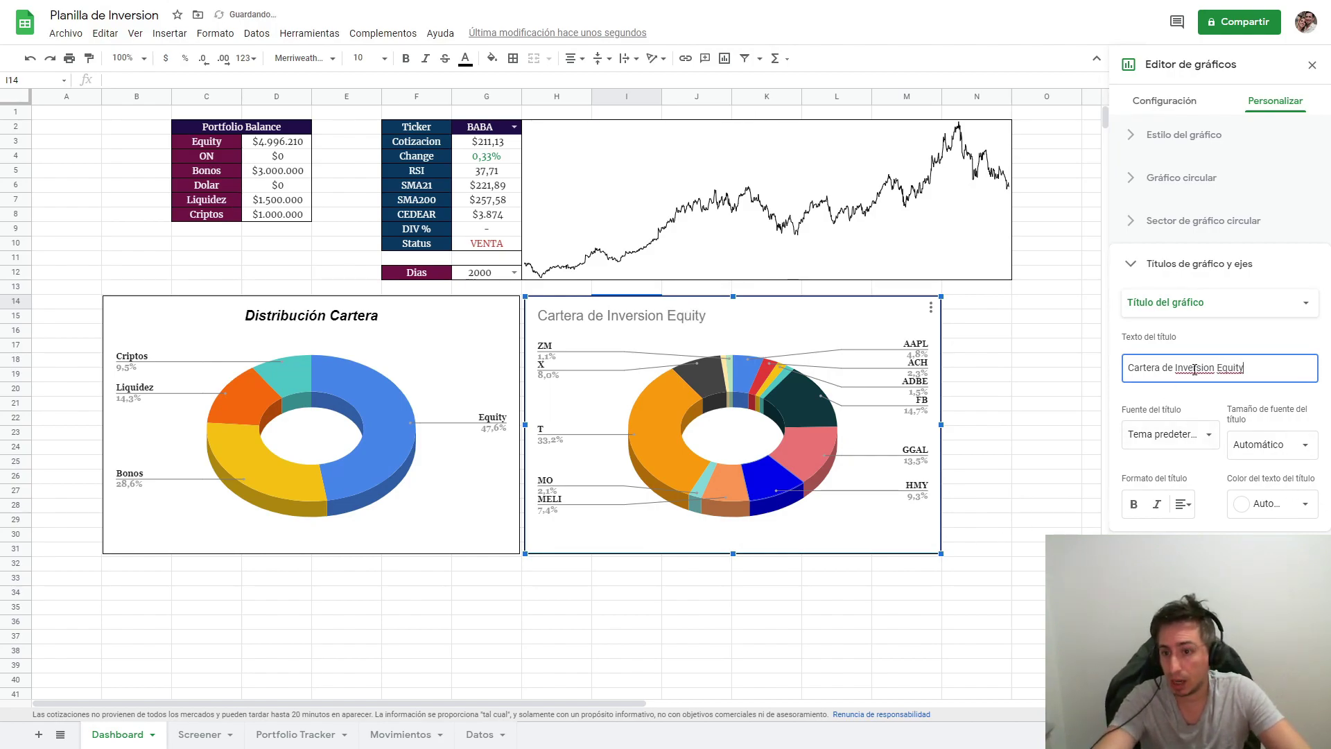
right_click(1192, 369)
left_click(1153, 383)
right_click(1234, 368)
key("Escape")
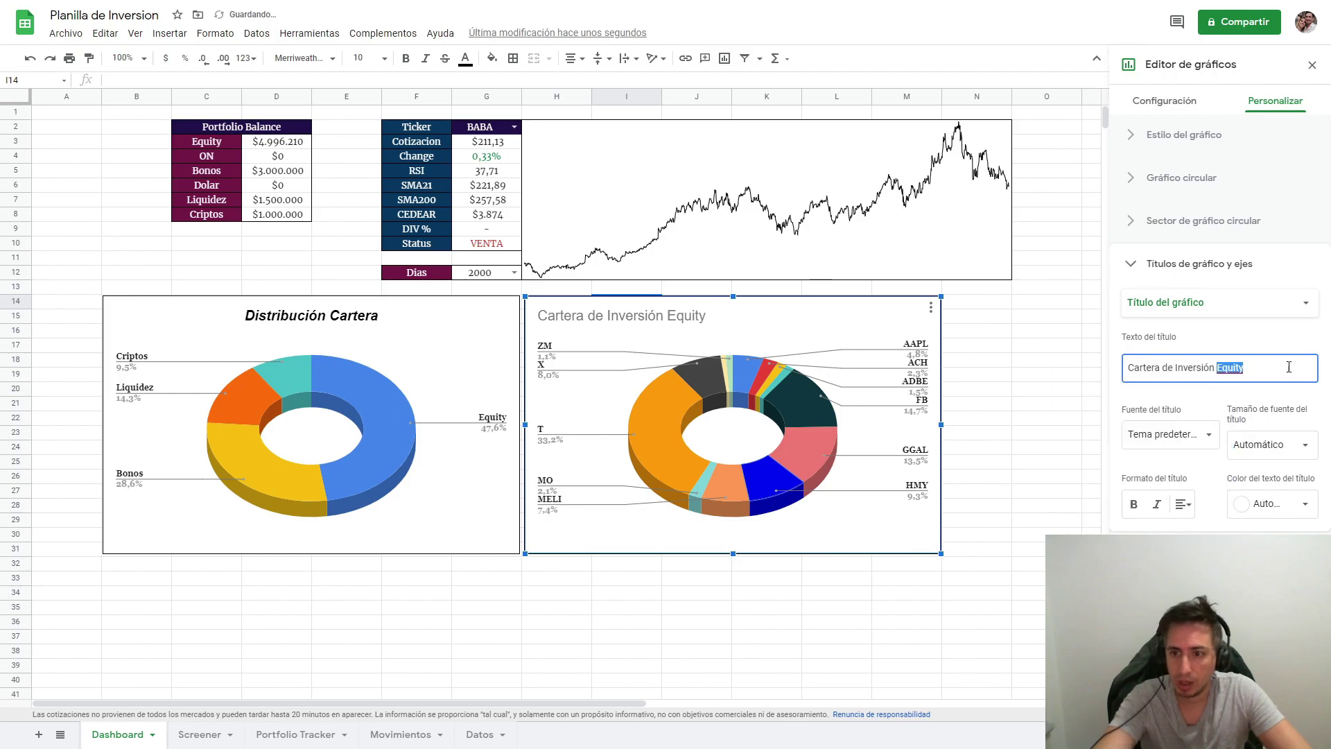
left_click(1312, 65)
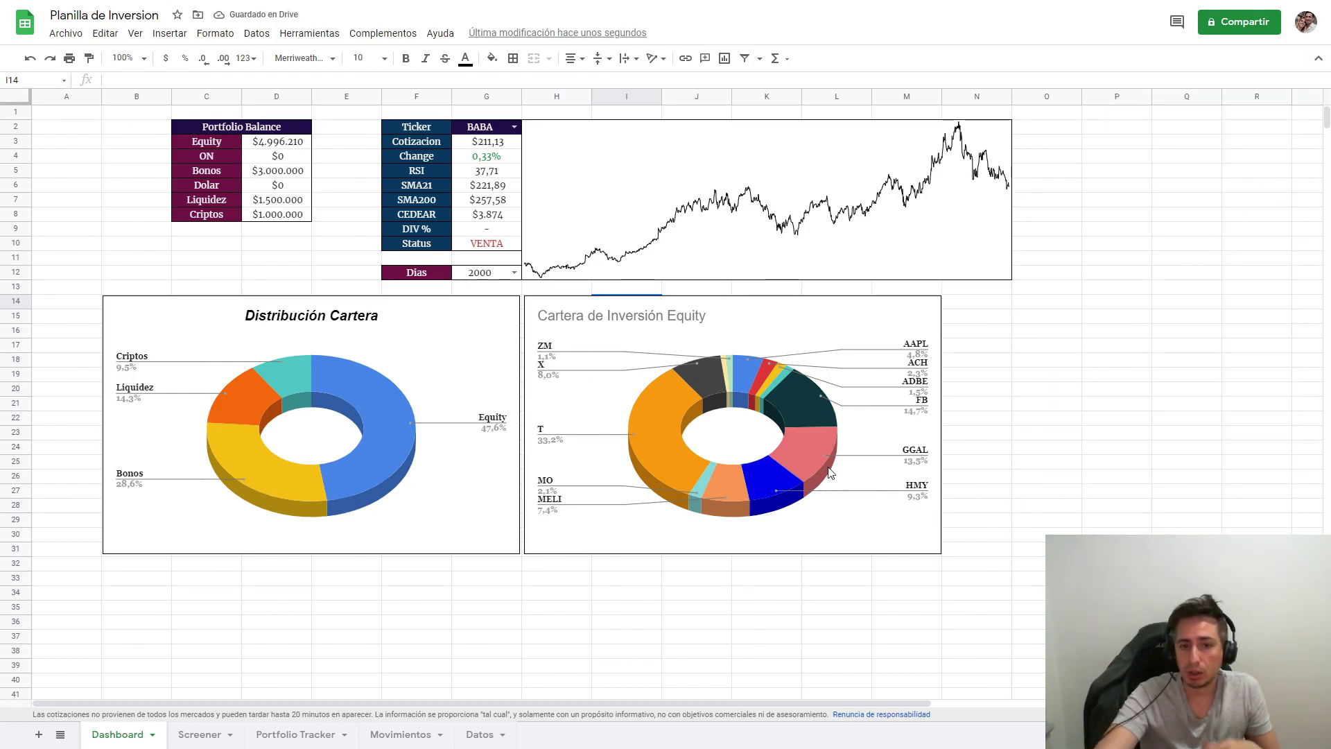
Colour the MELI slice green and the GGAL slice bright green.
double_click(725, 498)
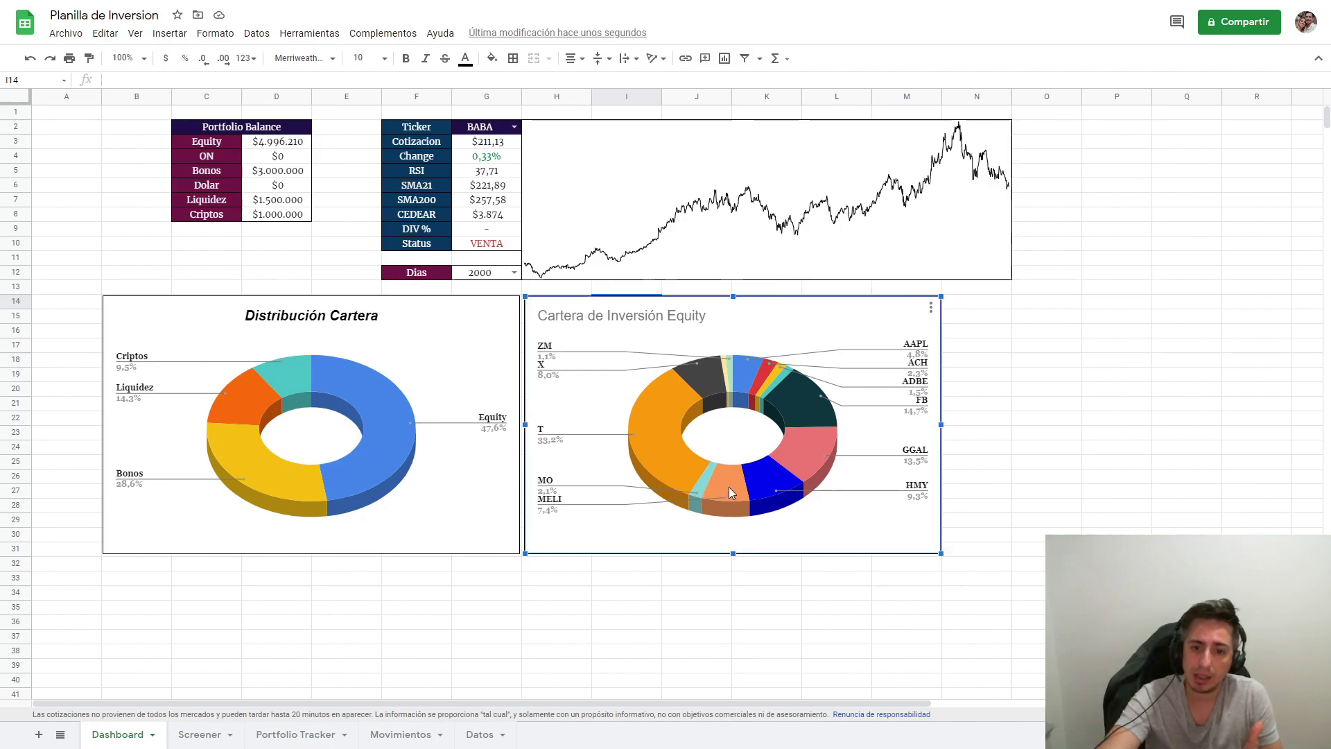
left_click(1153, 319)
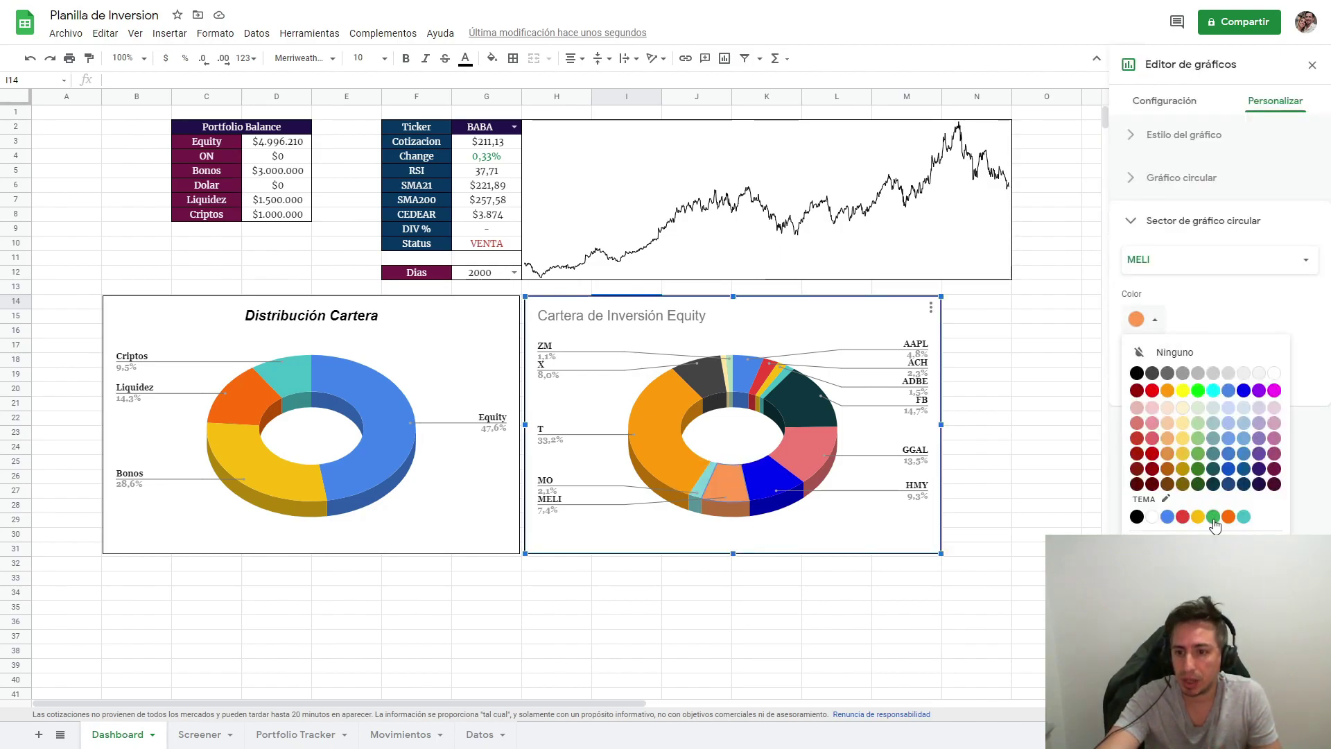
left_click(1213, 518)
left_click(1143, 320)
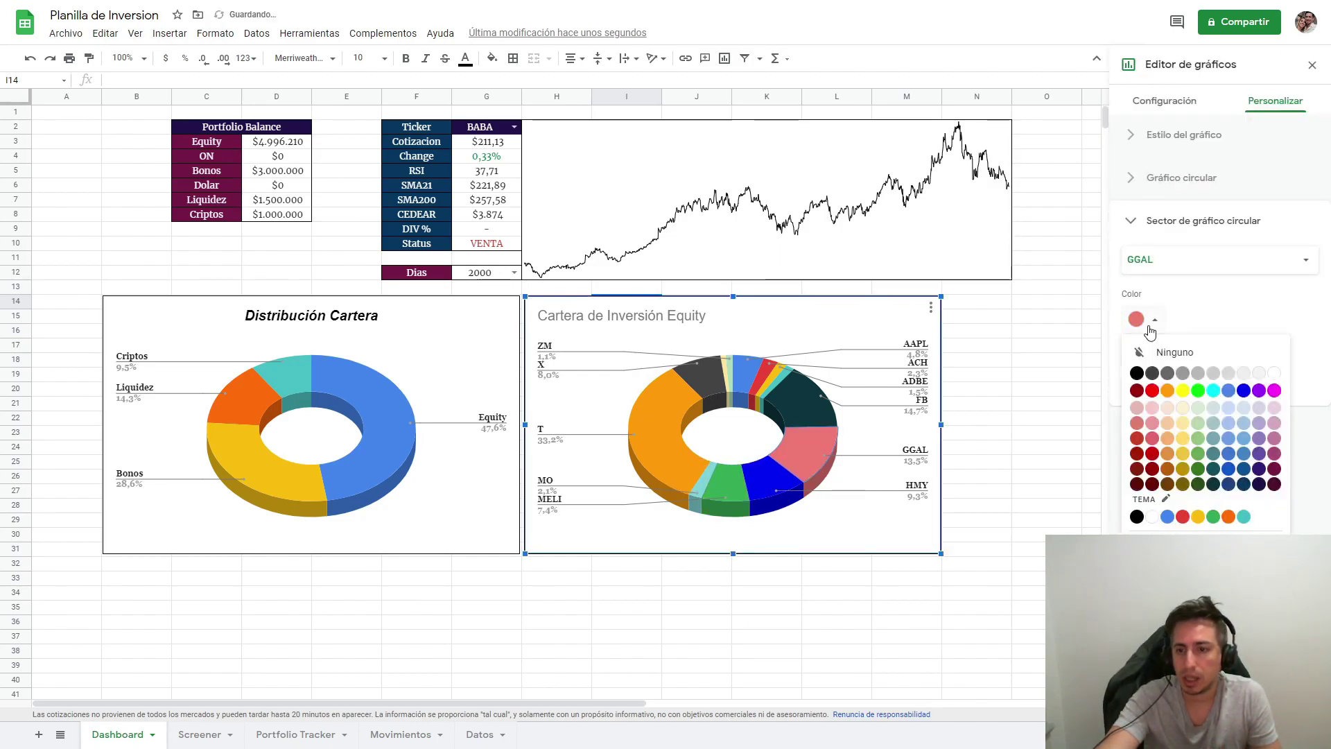
left_click(1203, 405)
left_click(1065, 409)
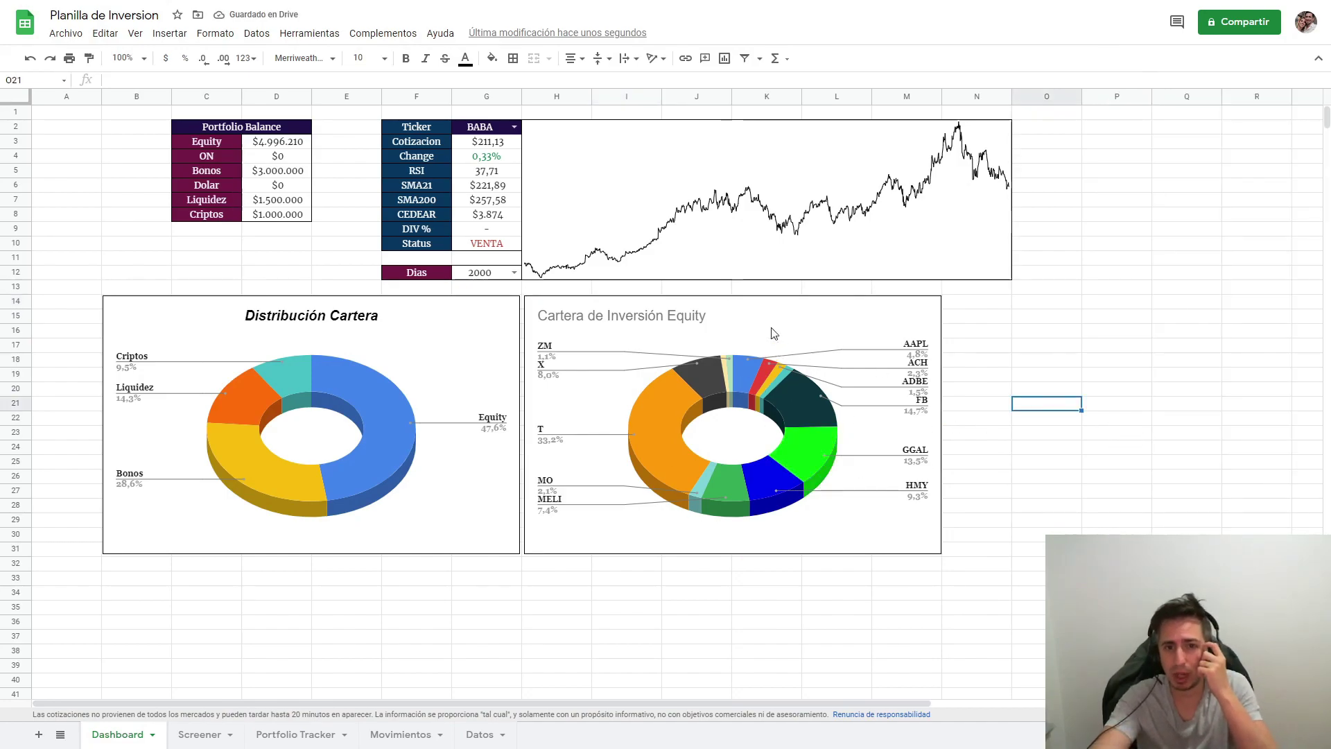
Make the Cartera de Inversión Equity title bold, italic, centred and black.
left_click(706, 318)
double_click(705, 317)
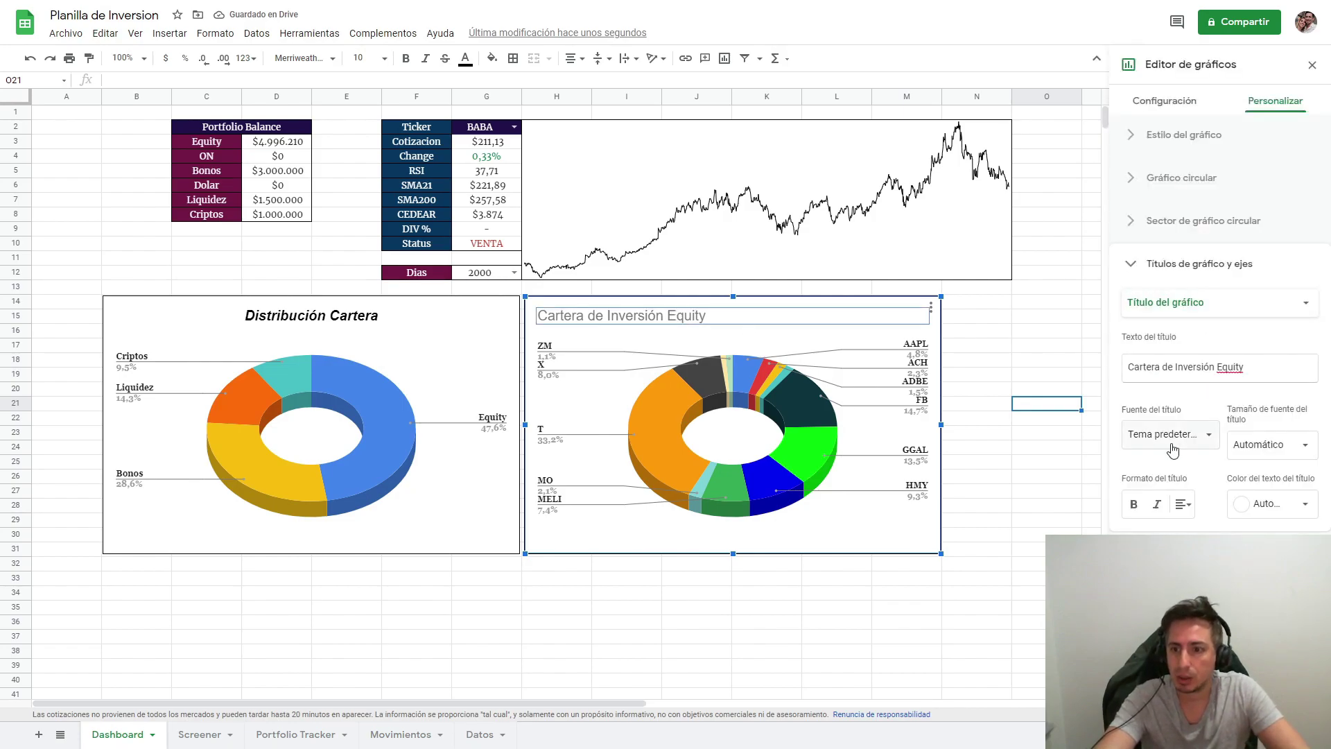
left_click(1158, 506)
left_click(1182, 504)
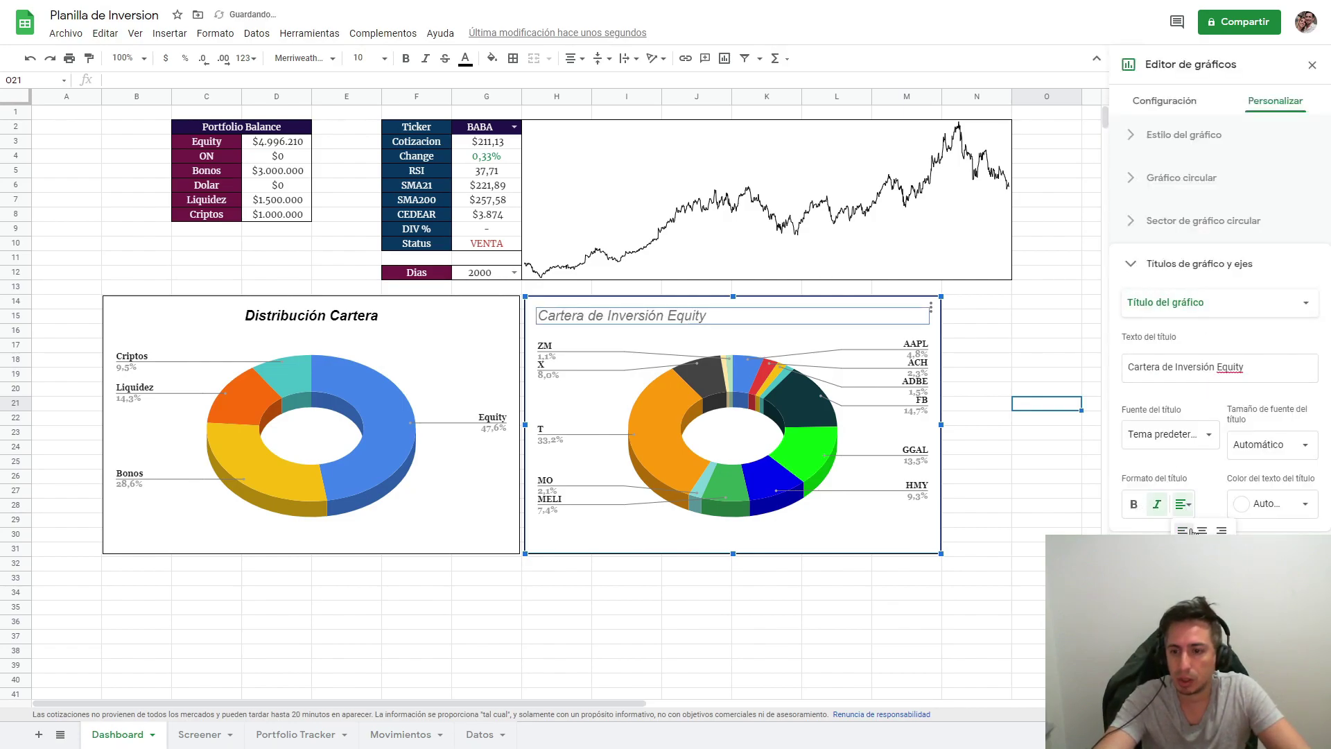
left_click(1182, 555)
left_click(1134, 505)
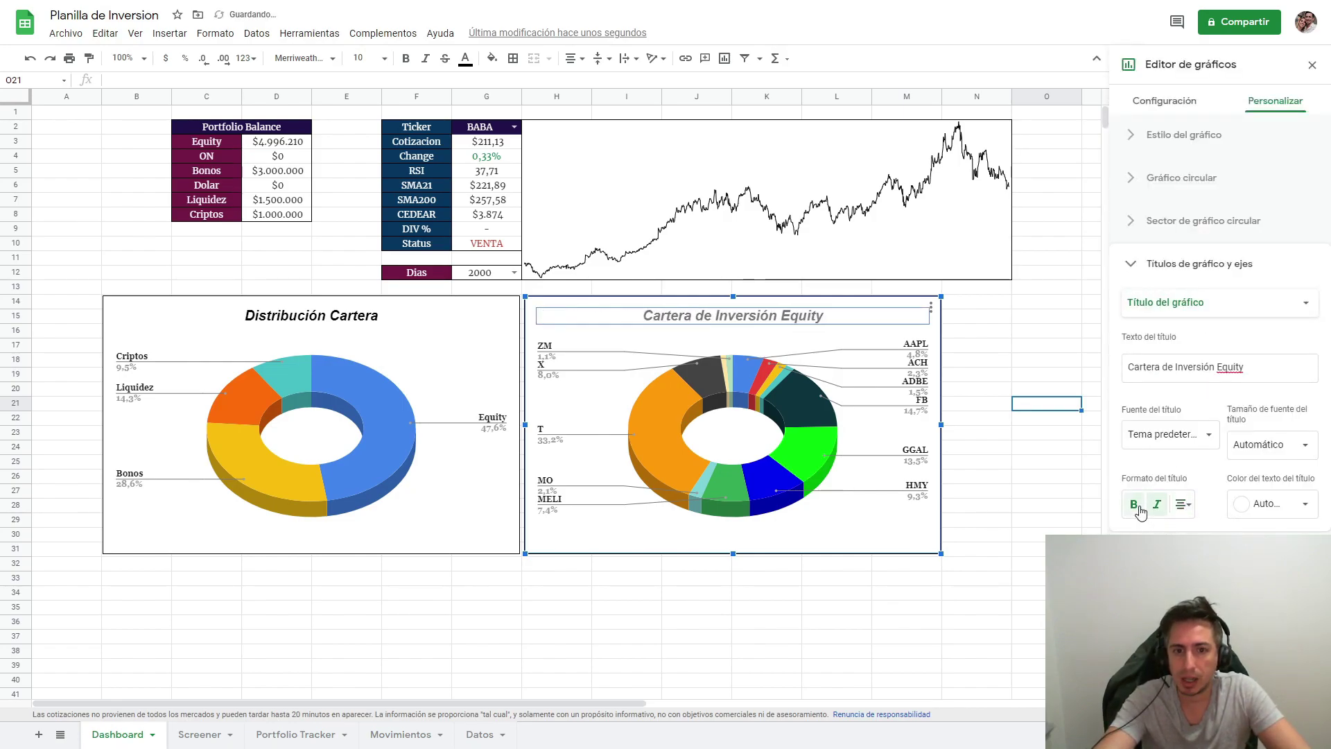
left_click(1267, 503)
left_click(1166, 285)
left_click(1060, 362)
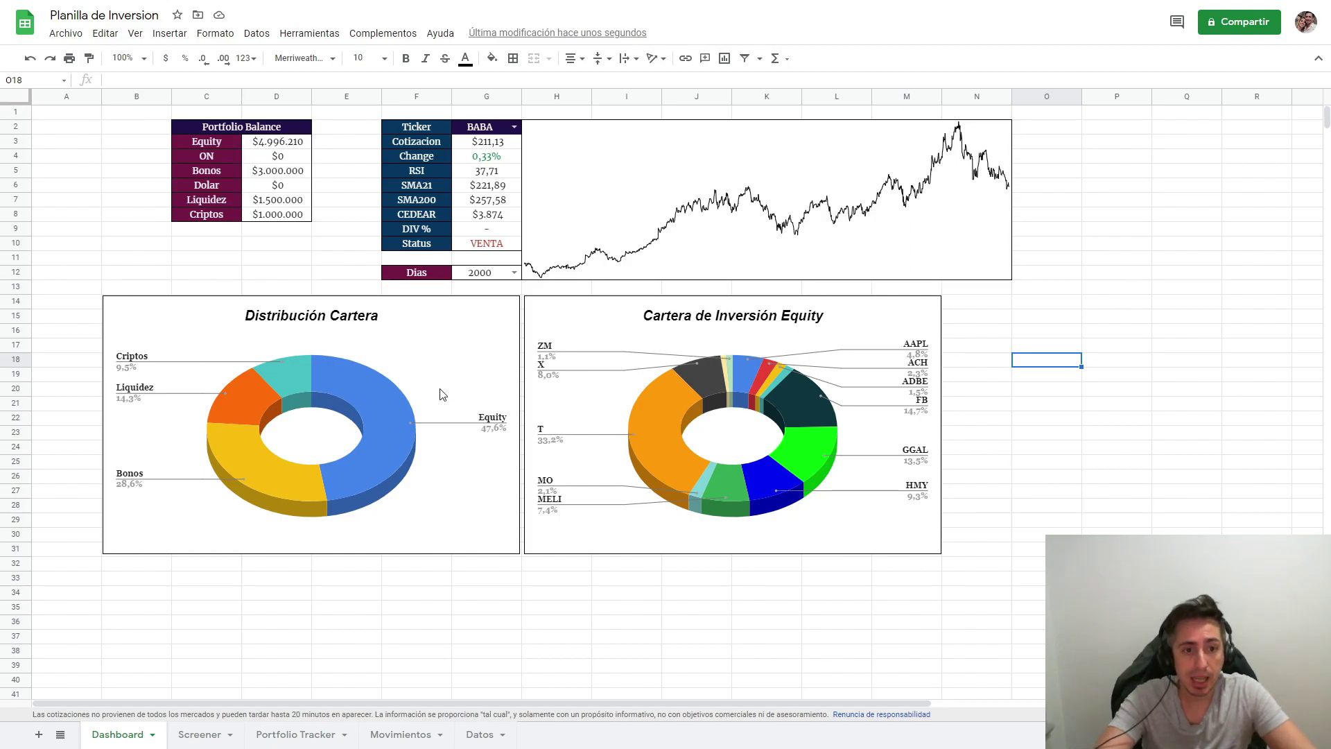
left_click_drag(957, 298, 1177, 490)
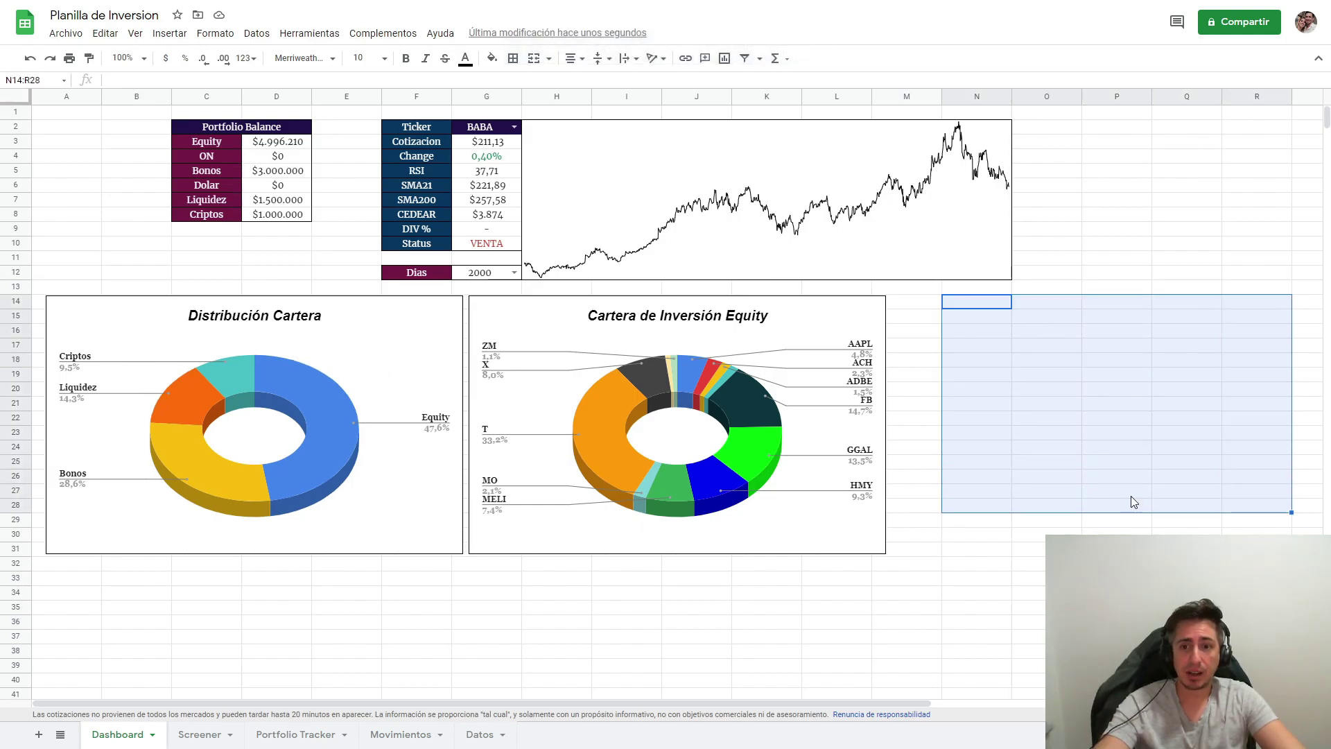
Clear the selection and go to the Portfolio Tracker sheet.
left_click(1113, 498)
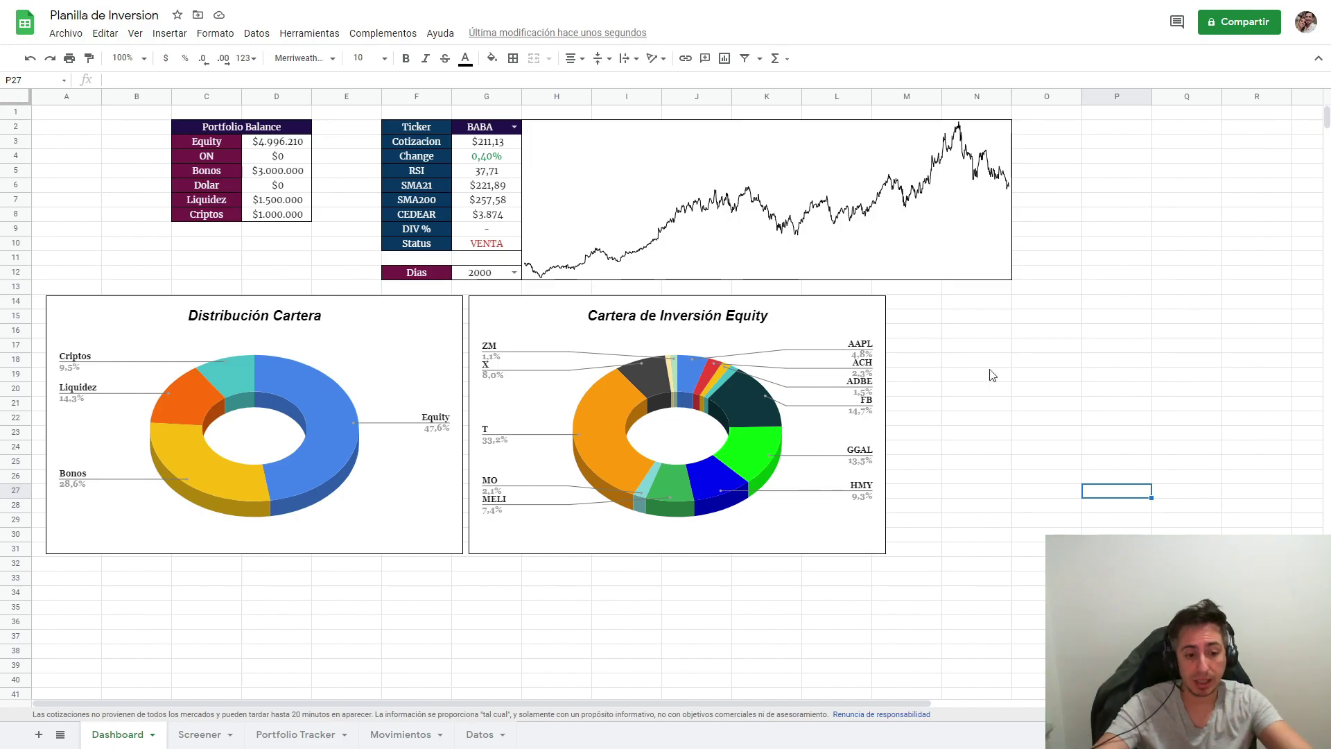
left_click(288, 735)
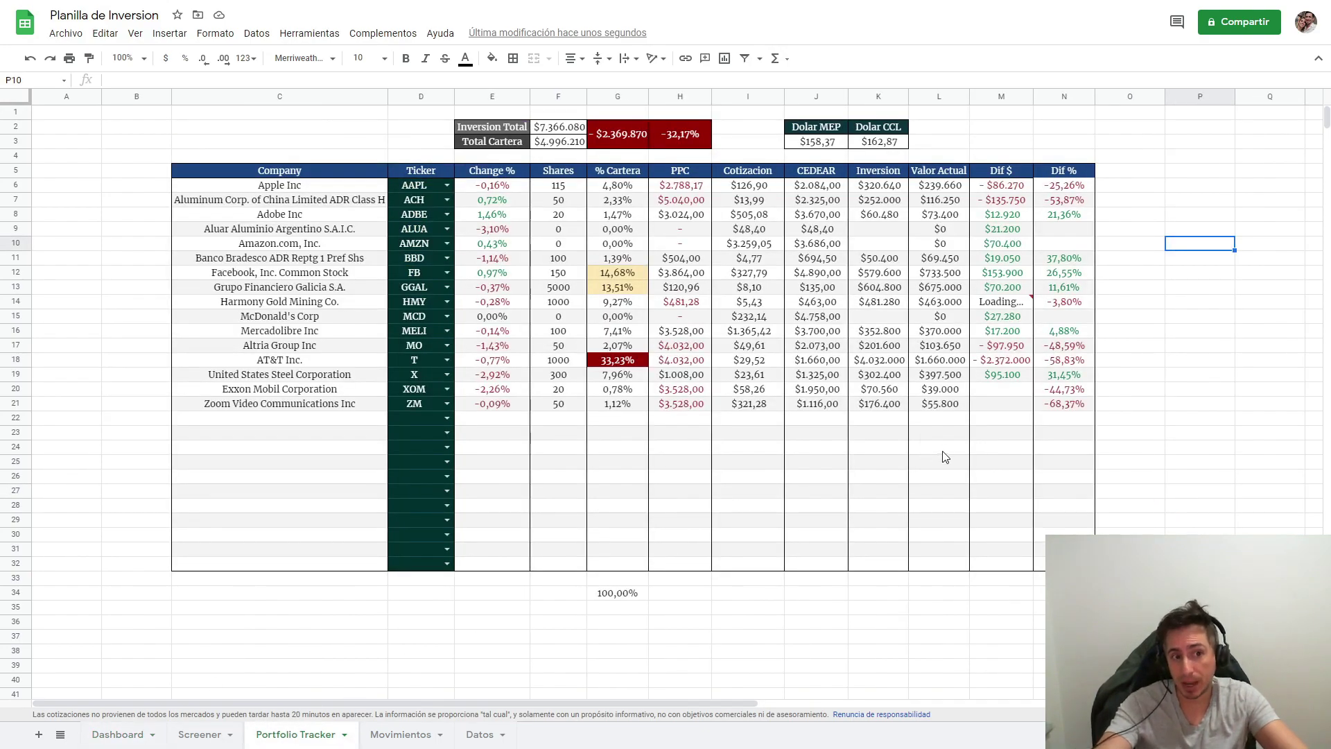
Delete the empty column A from the Portfolio Tracker sheet.
right_click(66, 96)
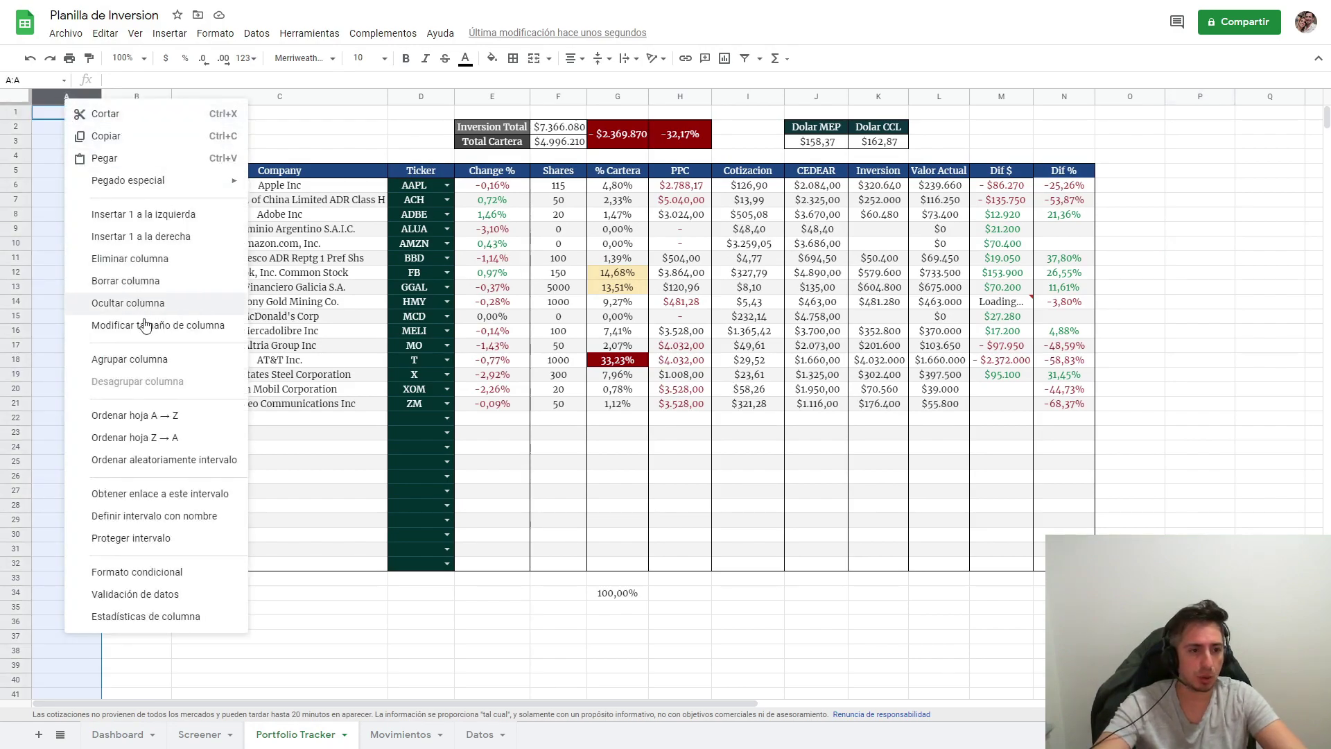
left_click(129, 258)
left_click(1193, 305)
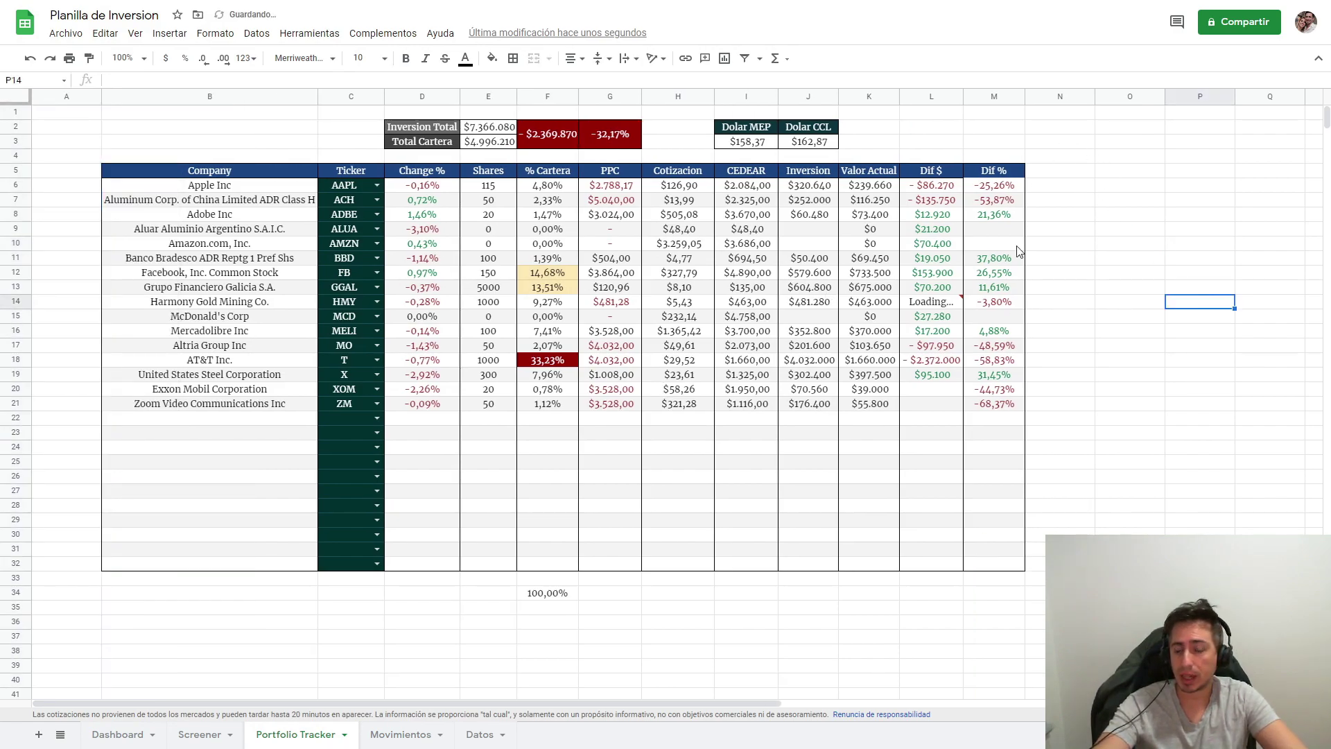
Put an outer border around O5:Q17 to frame the summary box.
left_click_drag(1114, 176, 1283, 350)
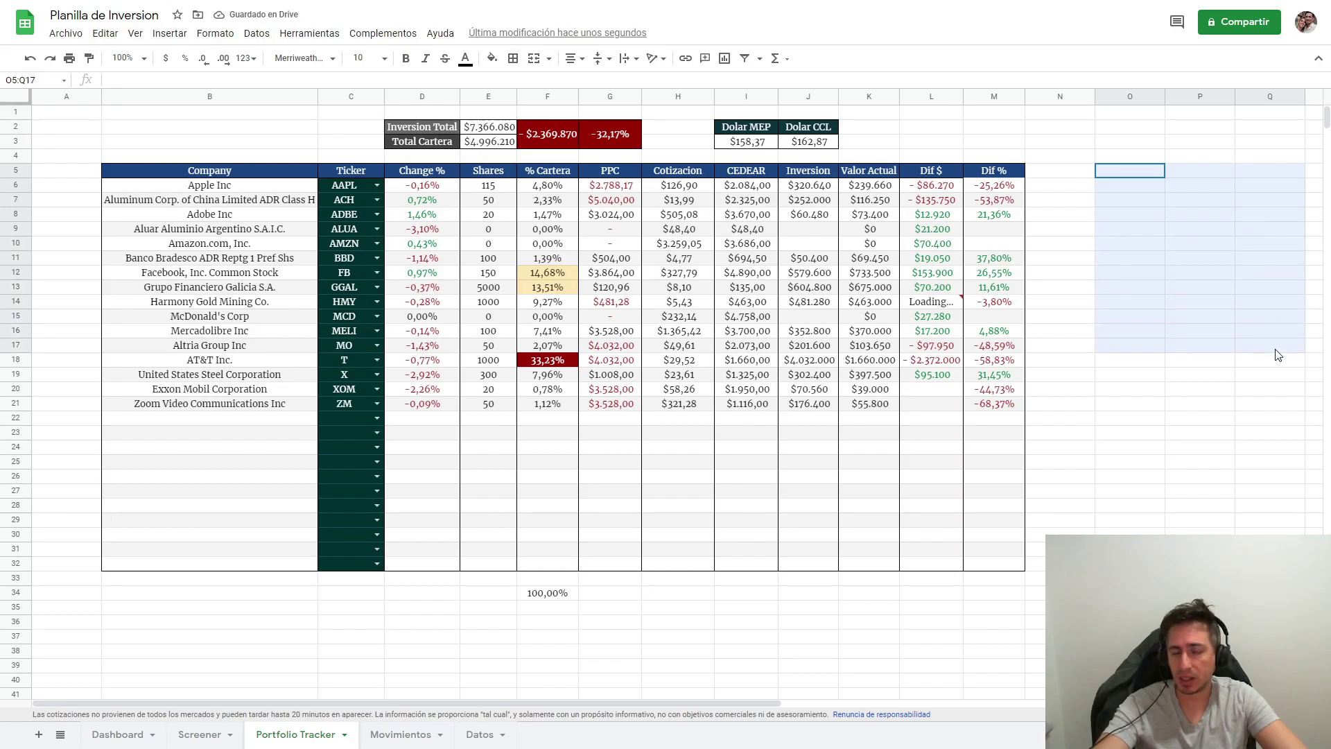
left_click(513, 59)
left_click(593, 86)
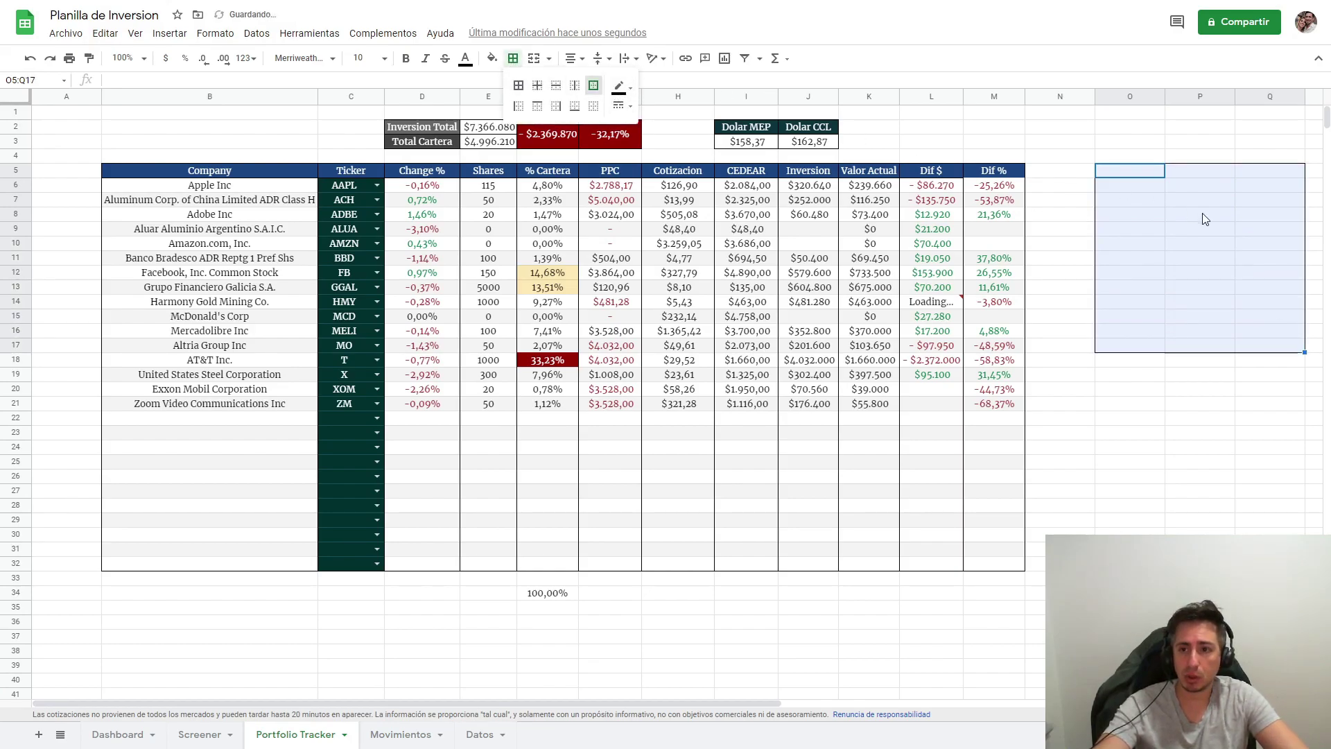
left_click(1201, 214)
Merge O5:Q5 and enter the header 'Portfolio Industry'.
left_click_drag(1263, 172, 1106, 172)
left_click(533, 59)
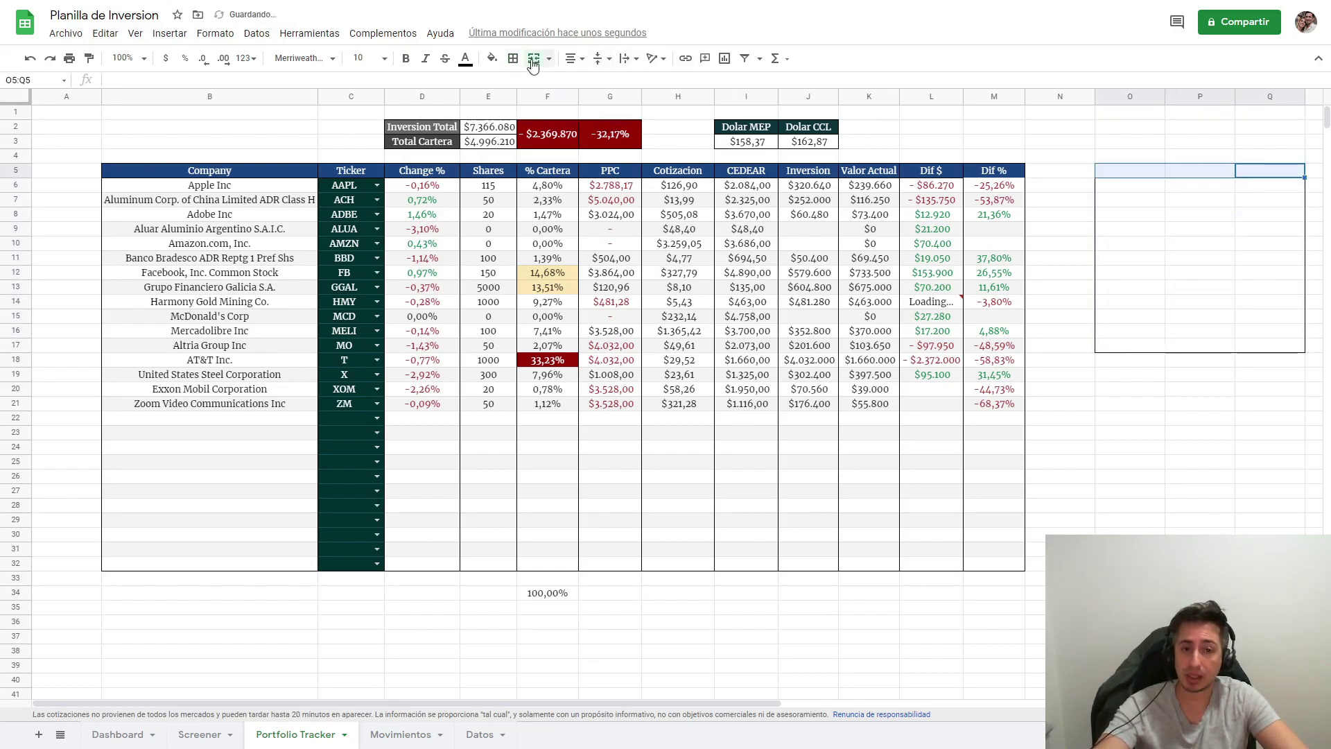
type("pOR")
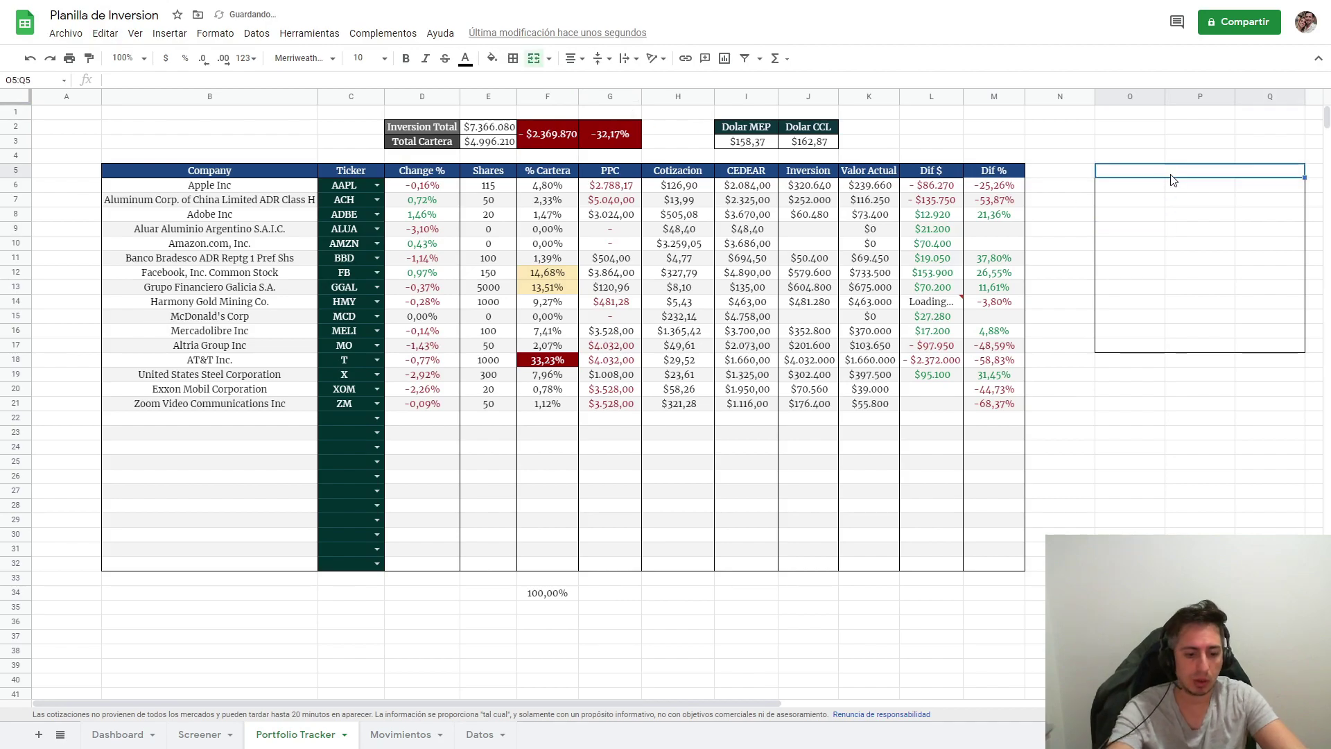
key("BackSpace")
key("BackSpace")
key("BackSpace")
type("Port")
key("BackSpace")
key("BackSpace")
key("BackSpace")
type("folio")
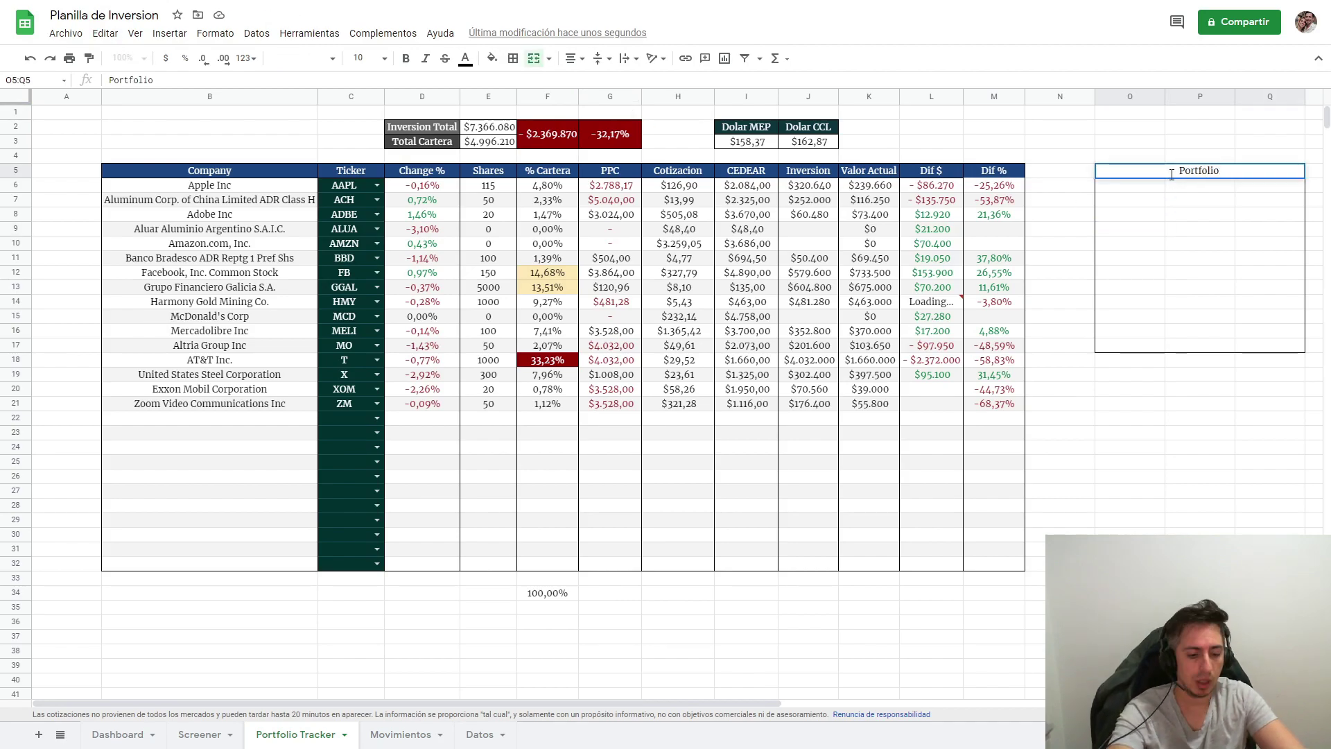
type(" Industry")
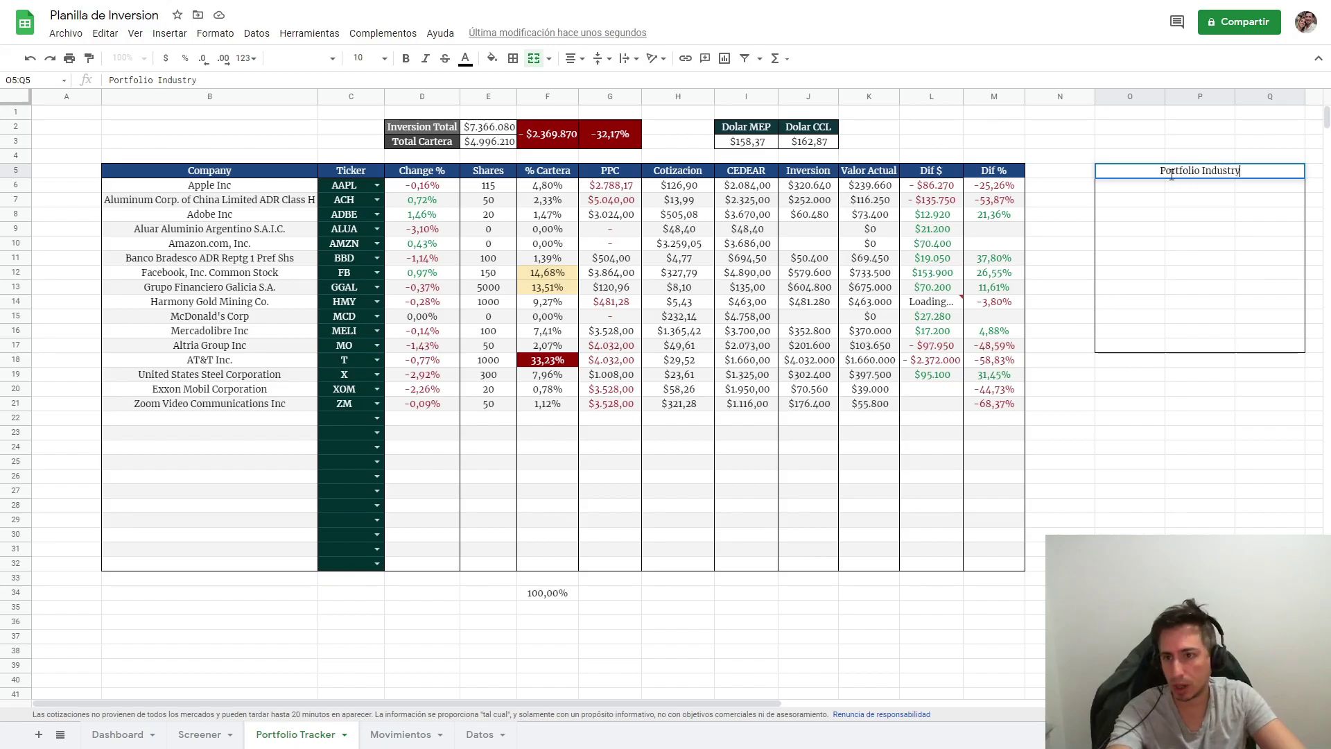
left_click(1205, 175)
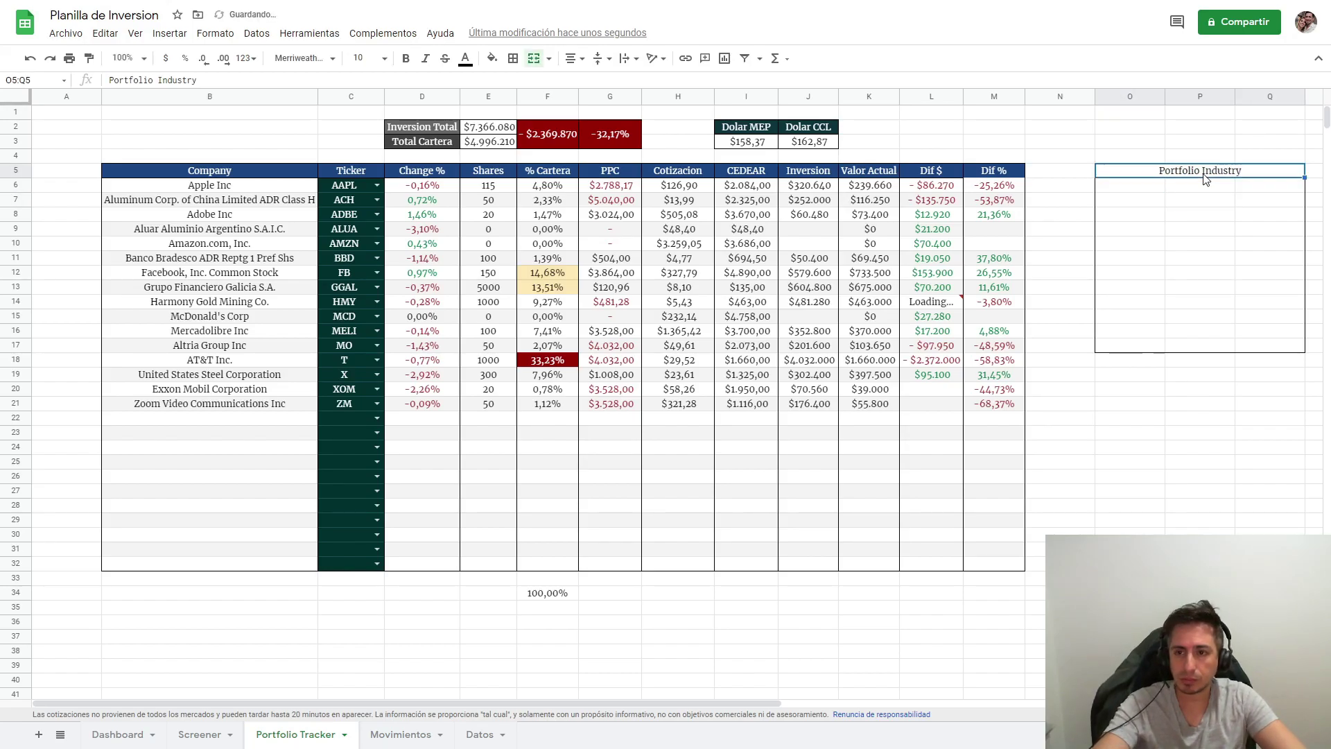
Make the header text white on dark-green fill, and narrow column N.
left_click(465, 58)
left_click(620, 106)
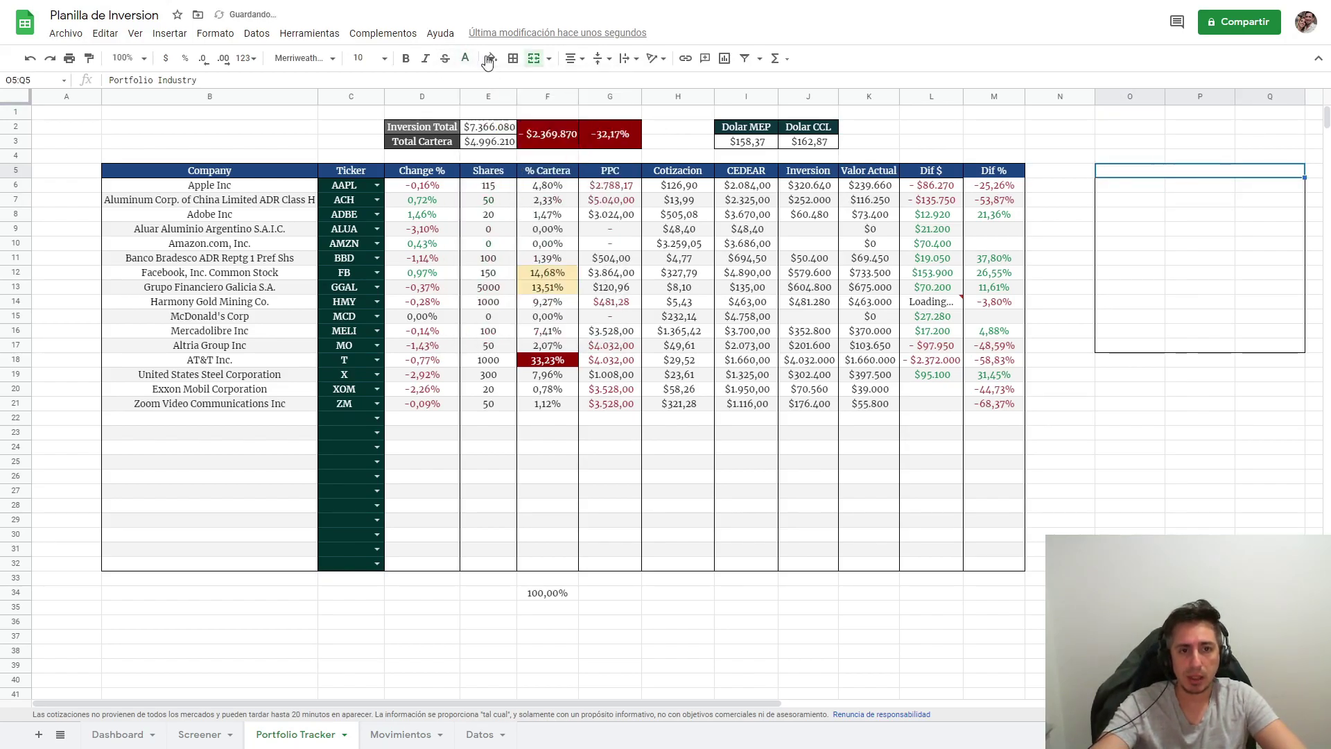
left_click(491, 58)
left_click(559, 216)
left_click(1154, 257)
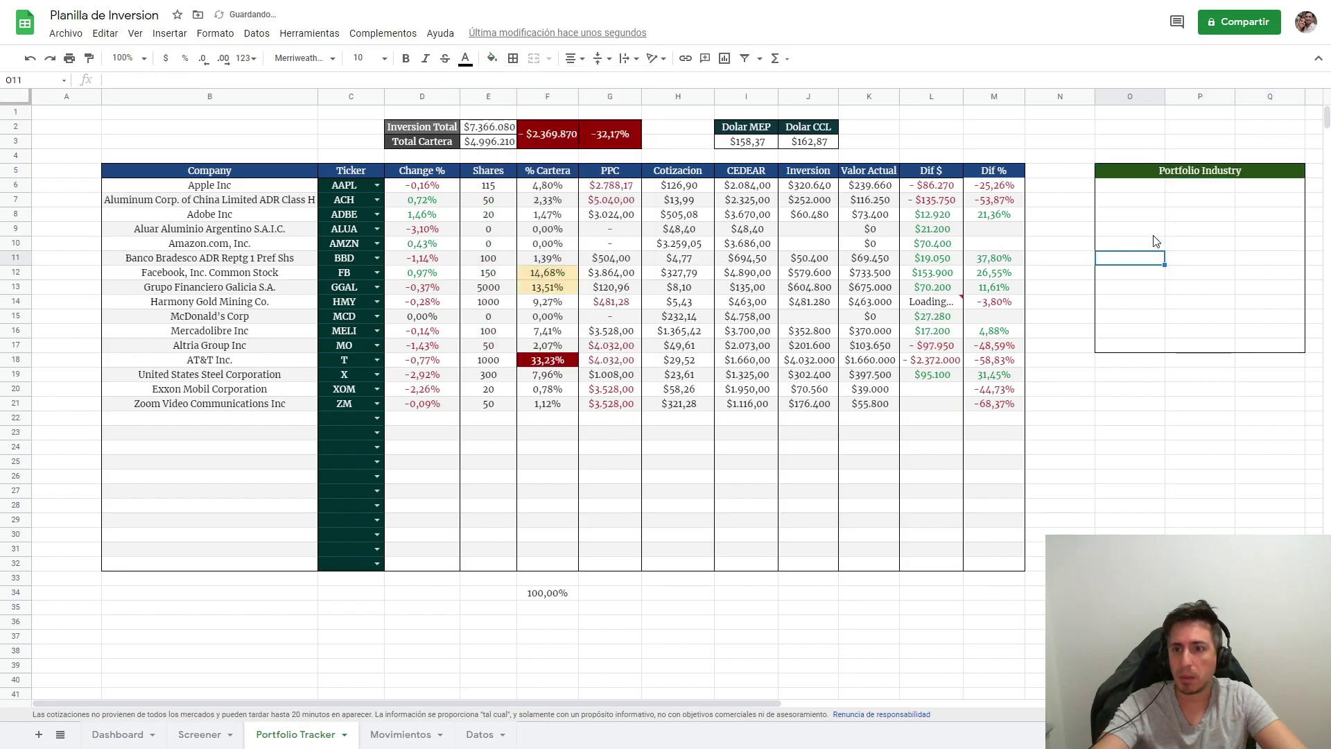
left_click(1154, 186)
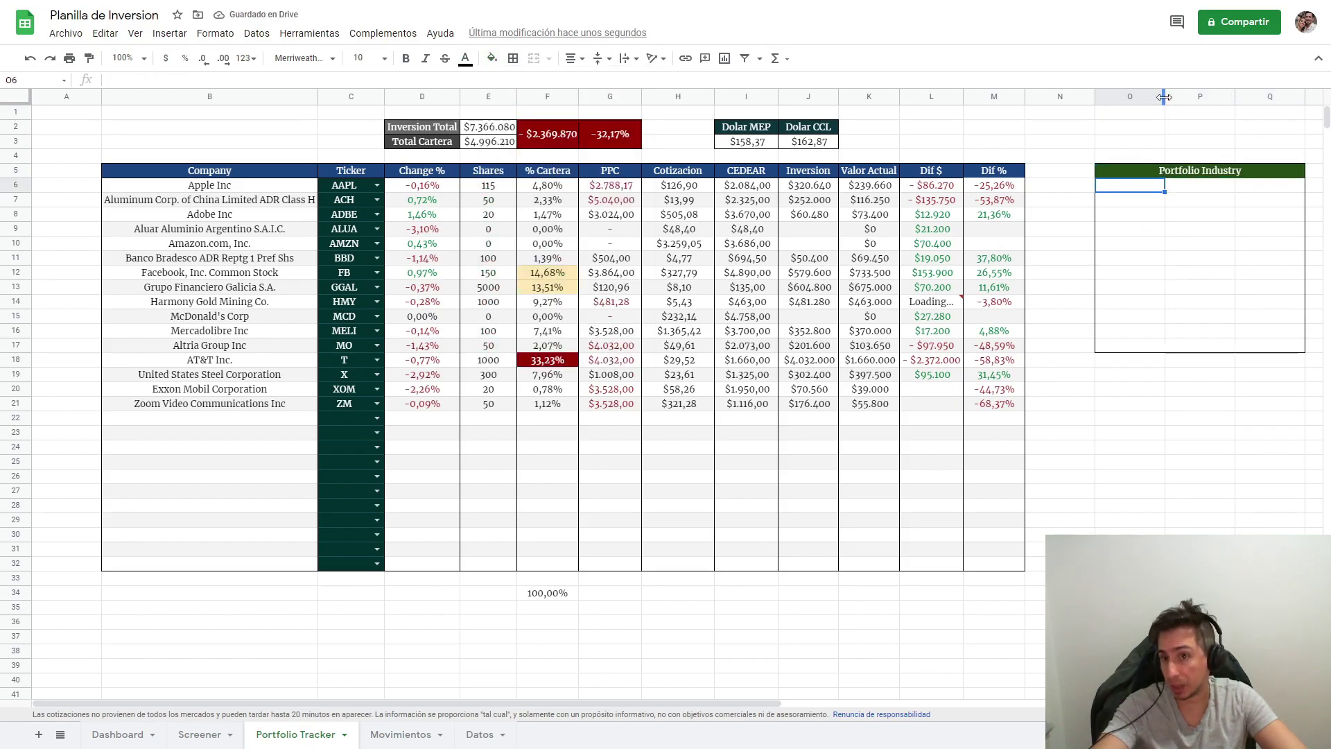
mouse_move(1094, 95)
left_mouse_down()
mouse_move(1055, 96)
mouse_move(1179, 97)
left_mouse_up()
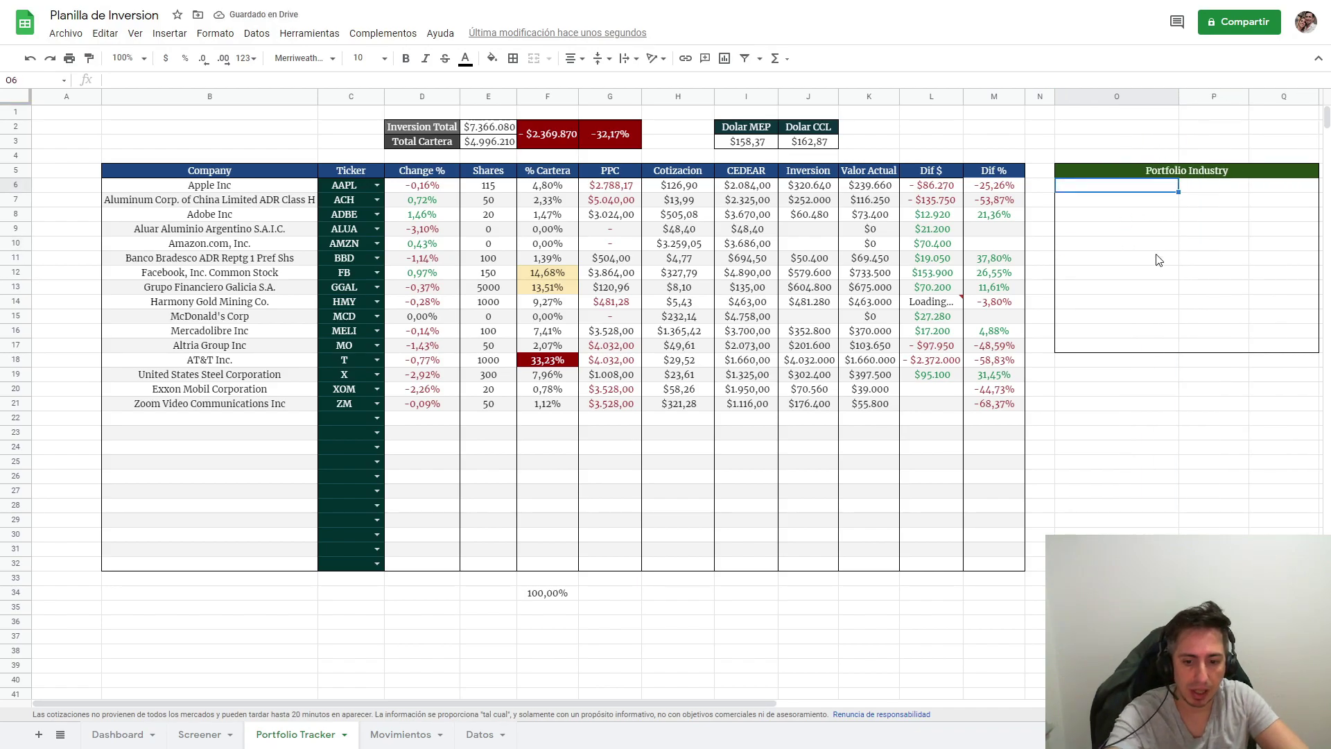
Enter =UNIQUE(Screener!B5:B) in the first cell under the Portfolio Industry header.
type("=unique")
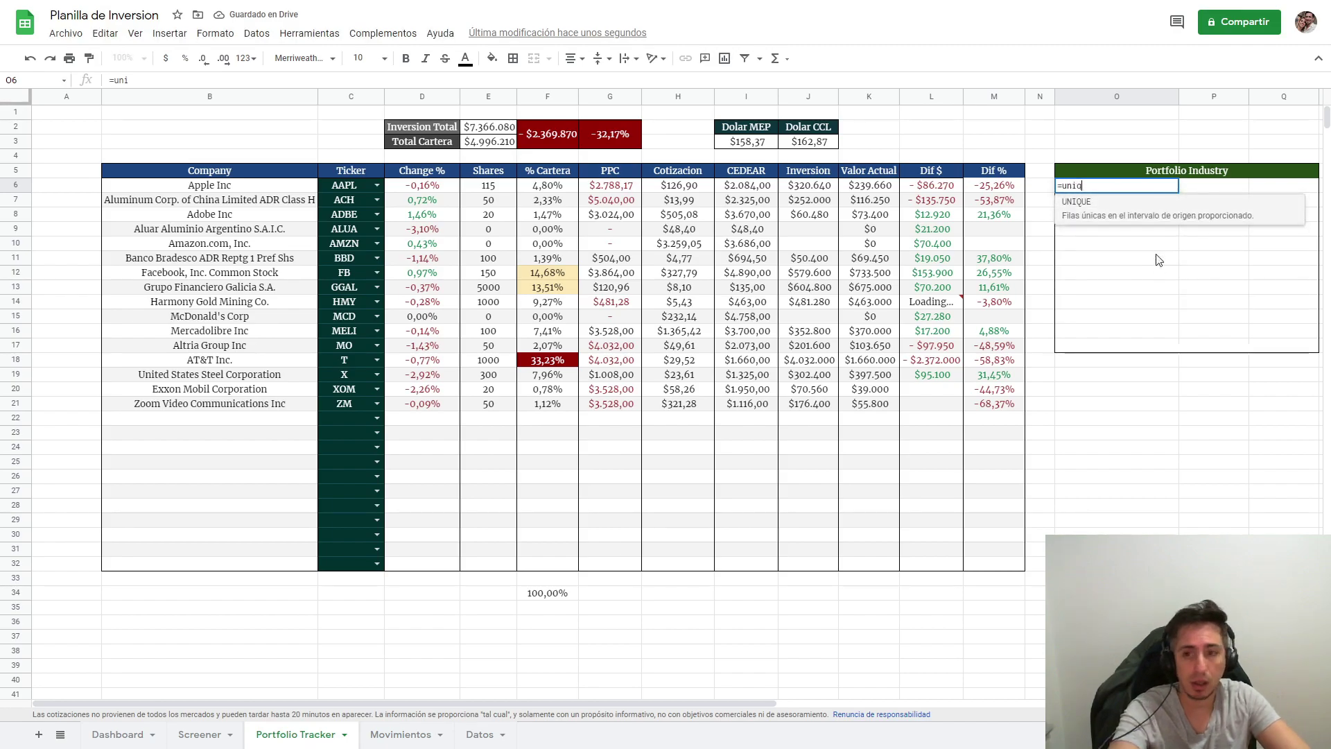
key("Tab")
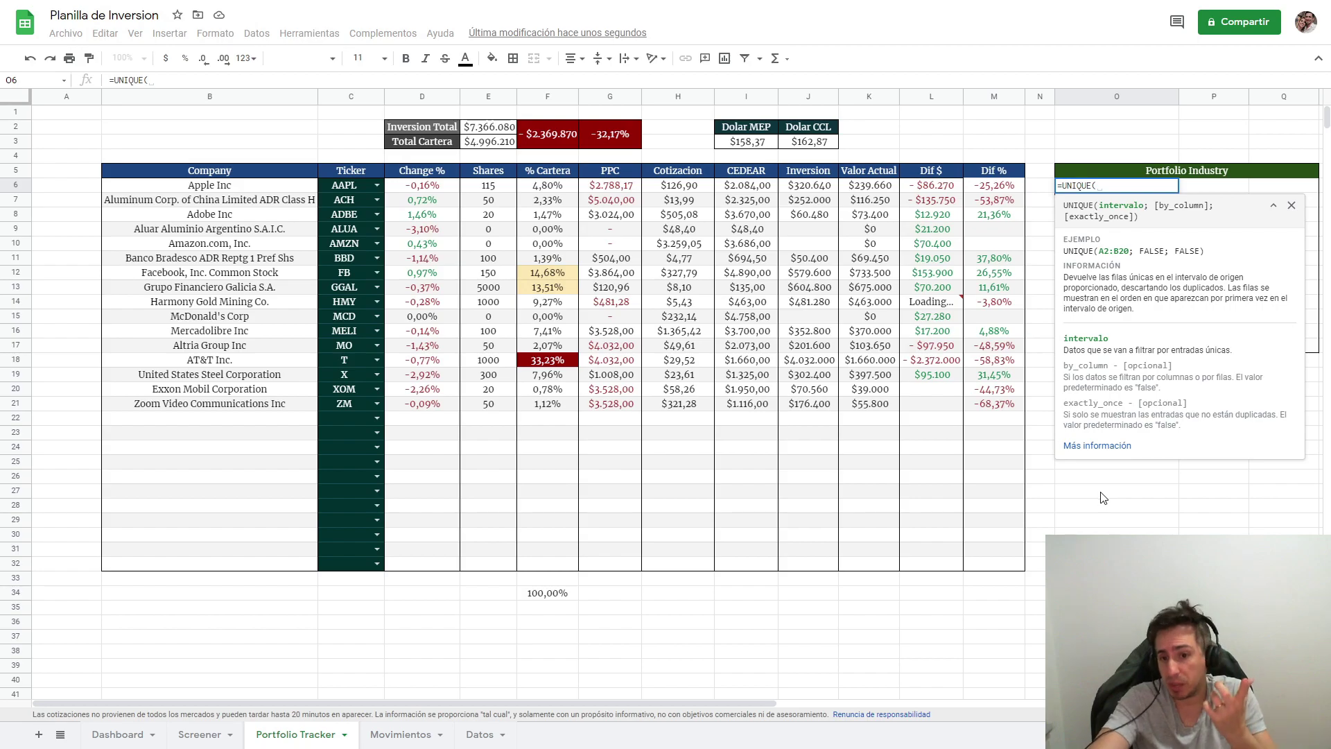
left_click(201, 734)
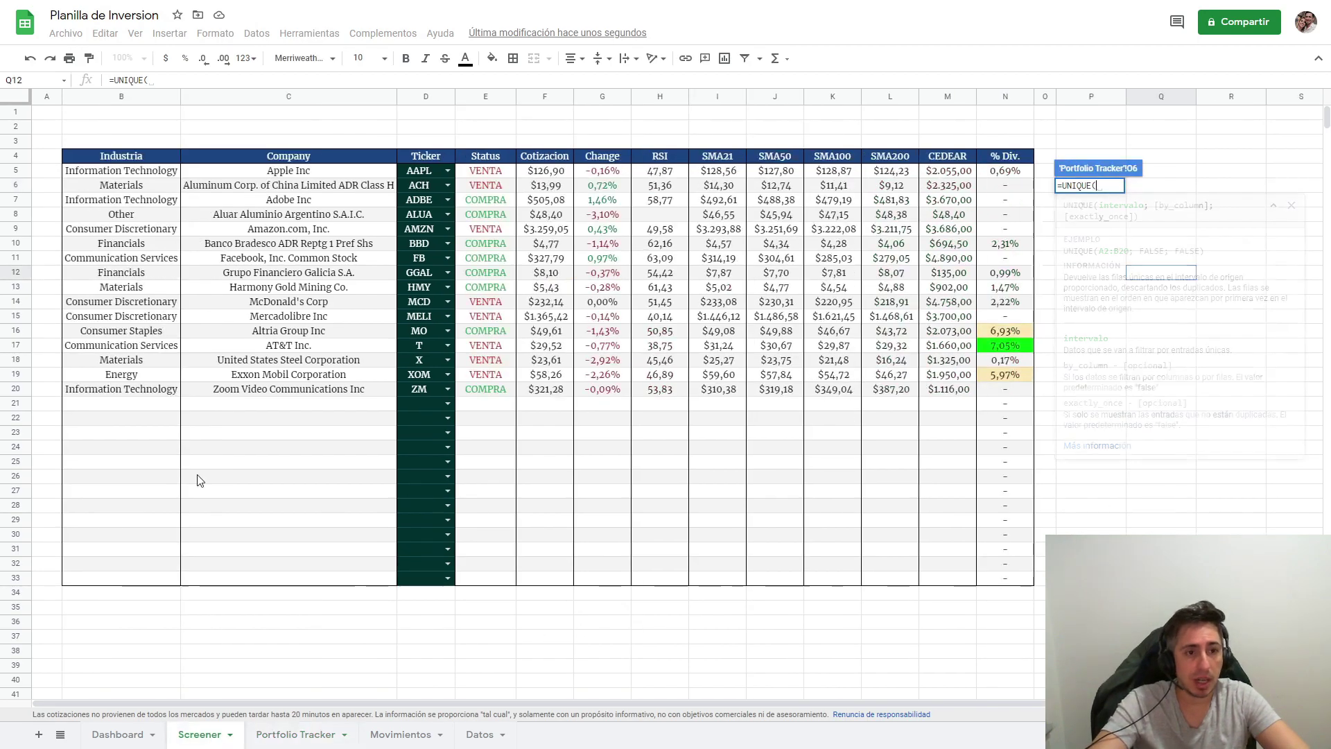
left_click(134, 176)
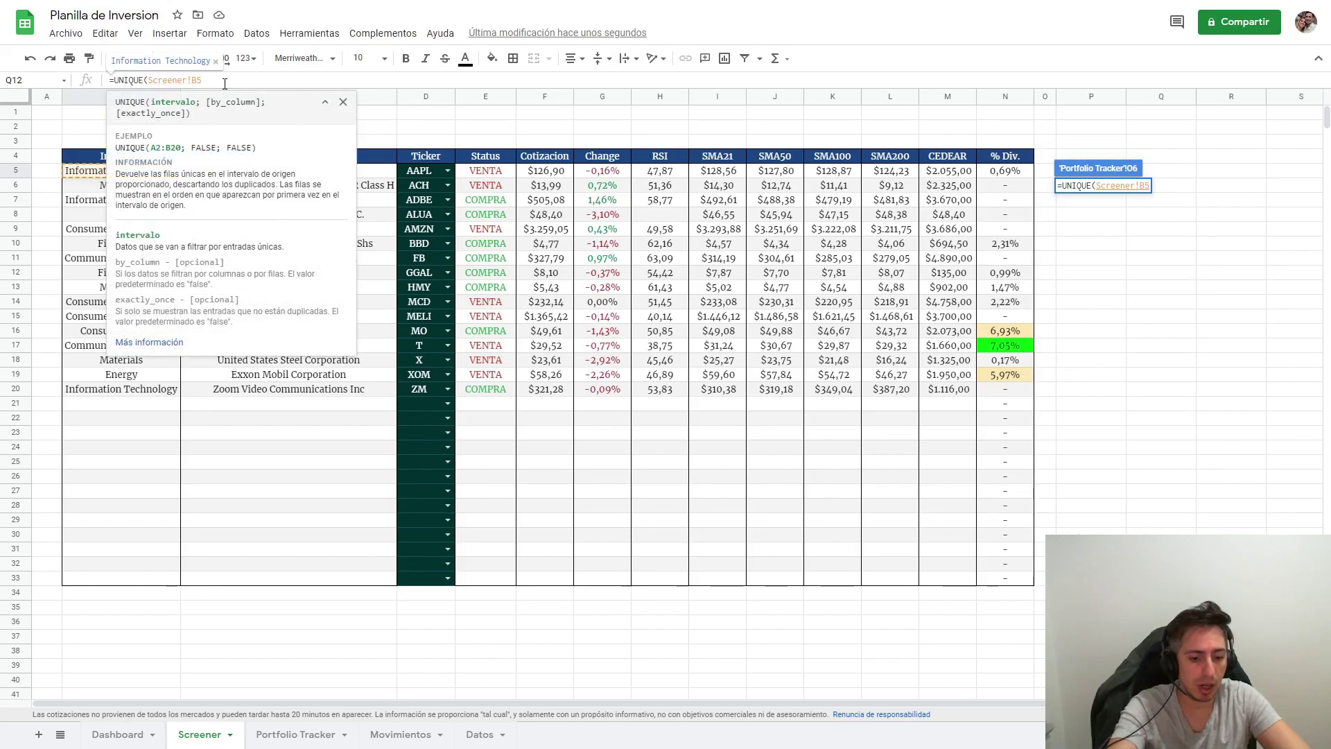
type(":B")
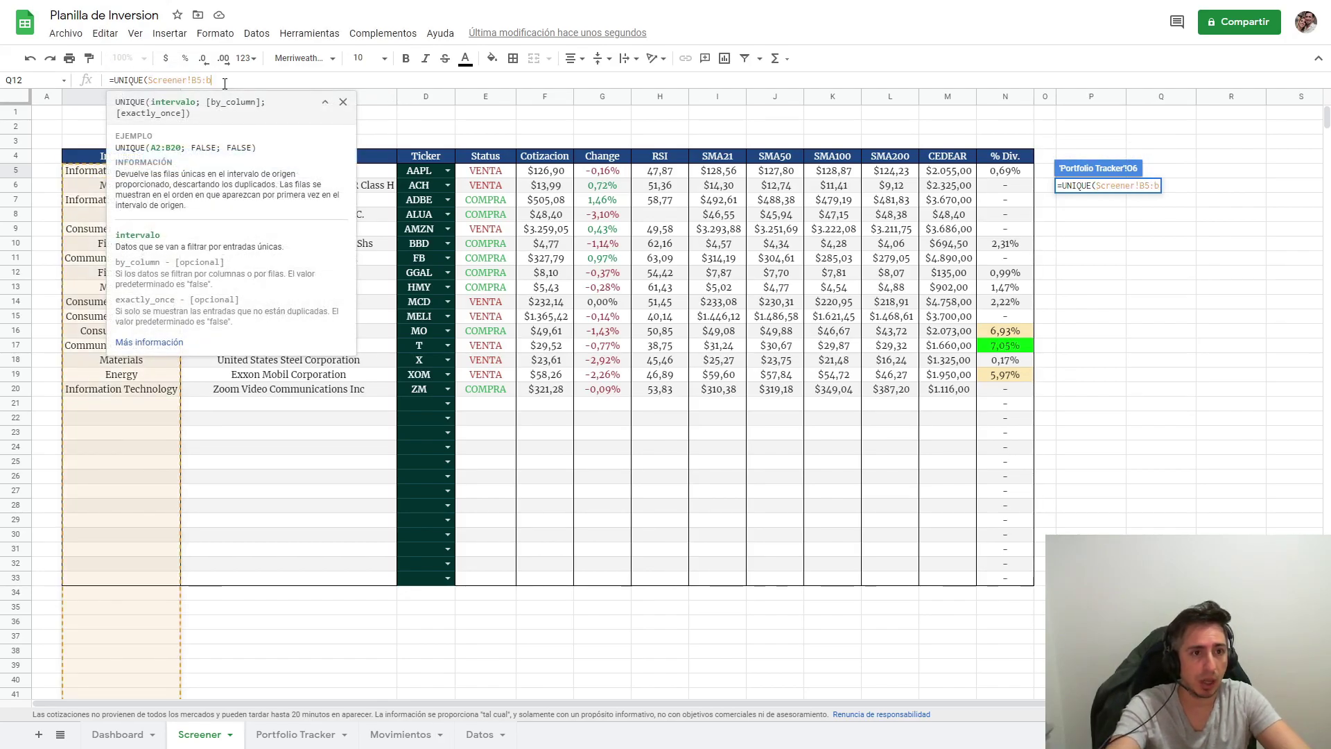
type(")")
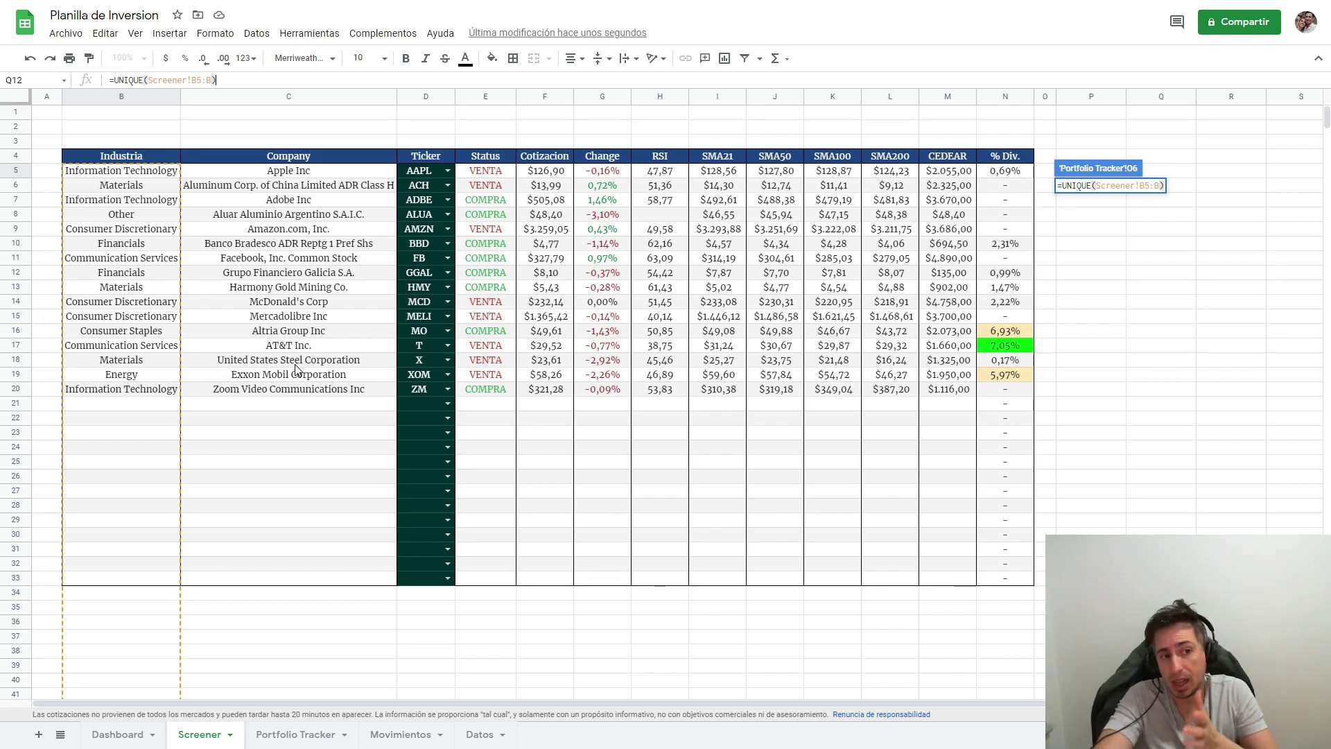
key("Return")
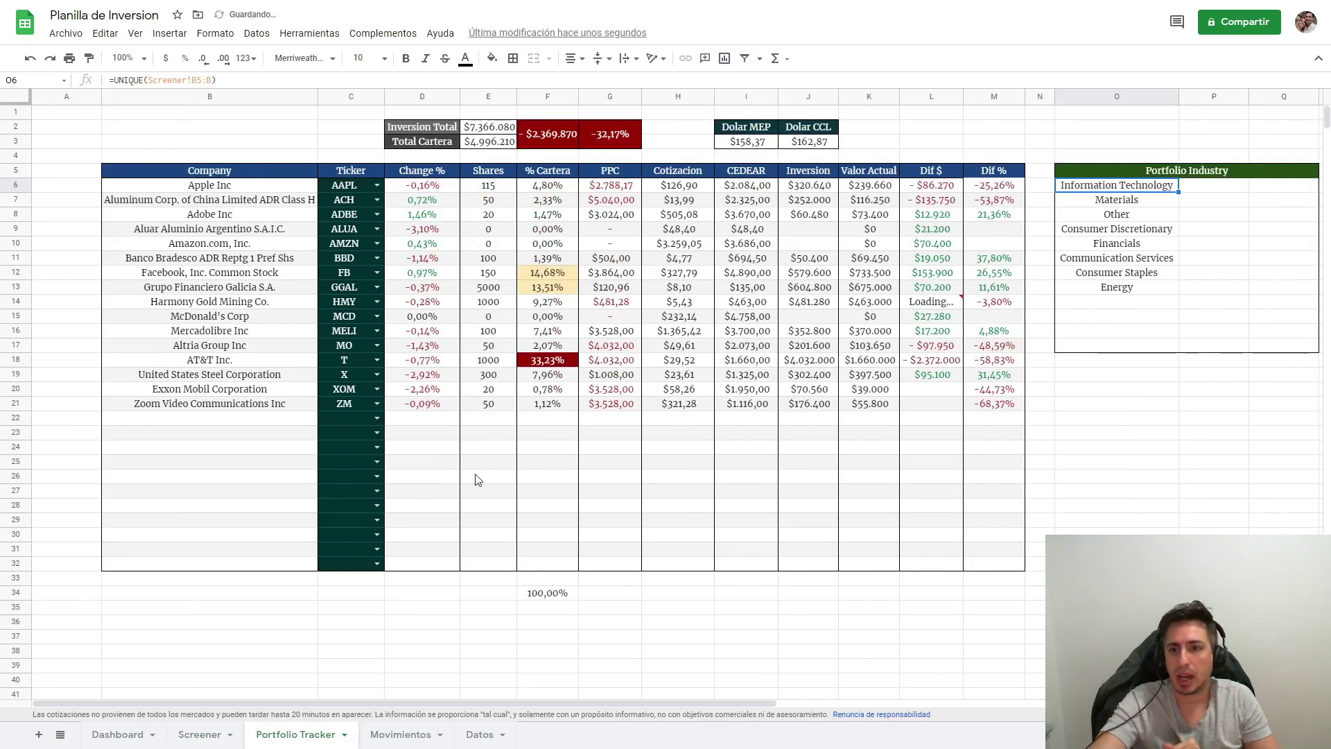
Check the resulting list of eight unique industries in O6:O13.
key("Down")
key("Down")
key("Down")
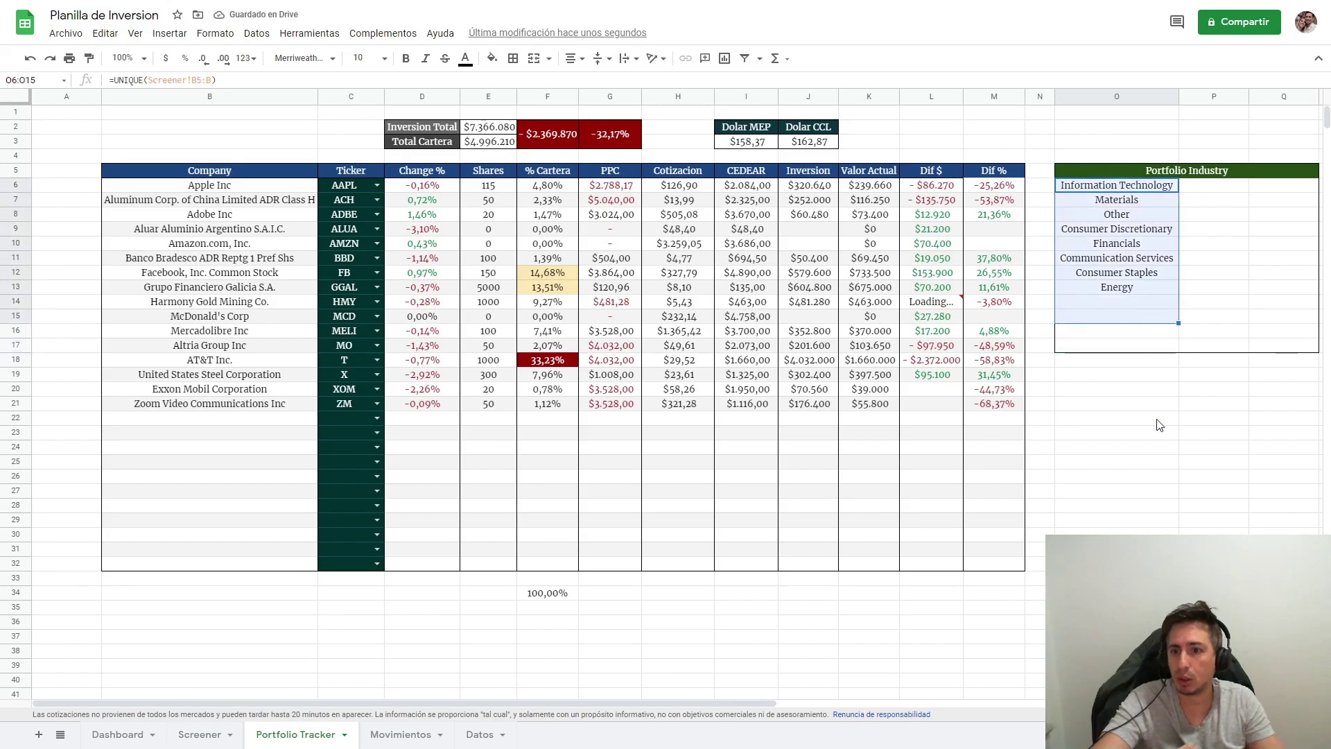
left_click(1145, 188)
left_click(1151, 236)
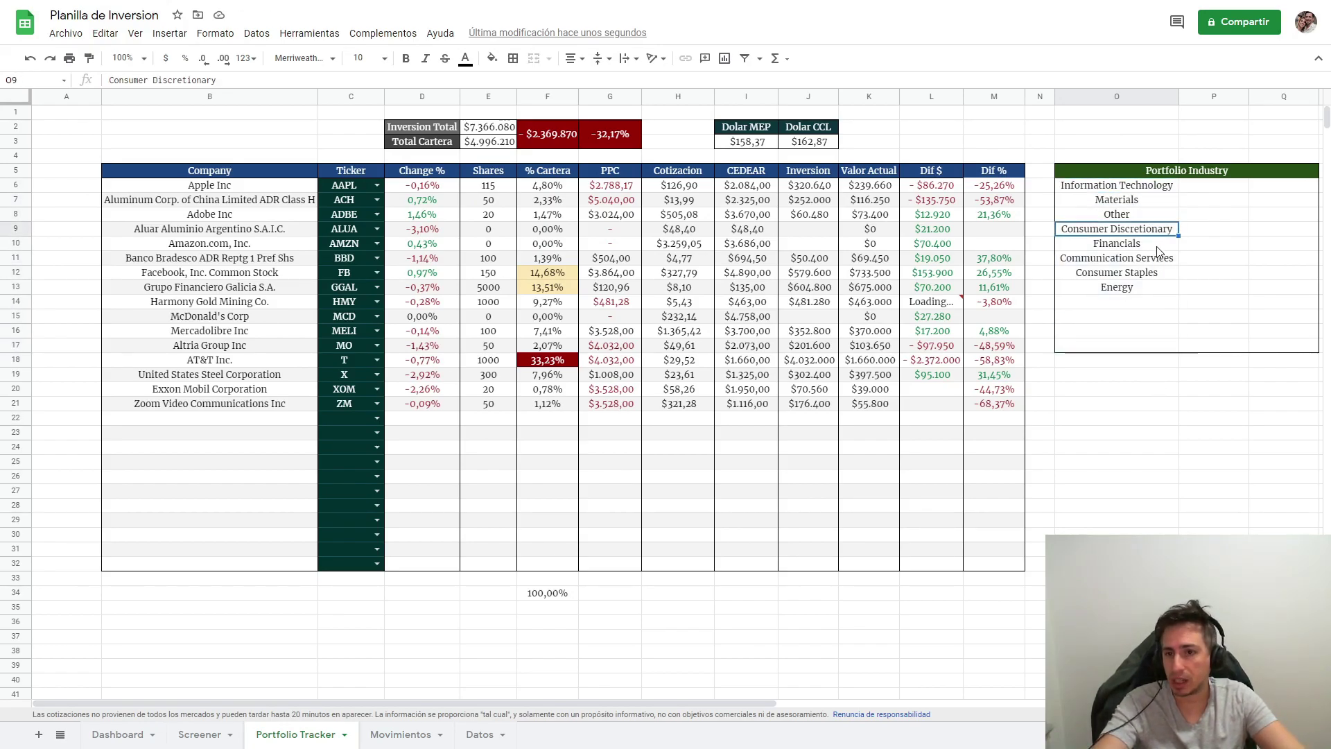
left_click(1156, 247)
left_click(1155, 261)
left_click(1153, 274)
left_click(1154, 288)
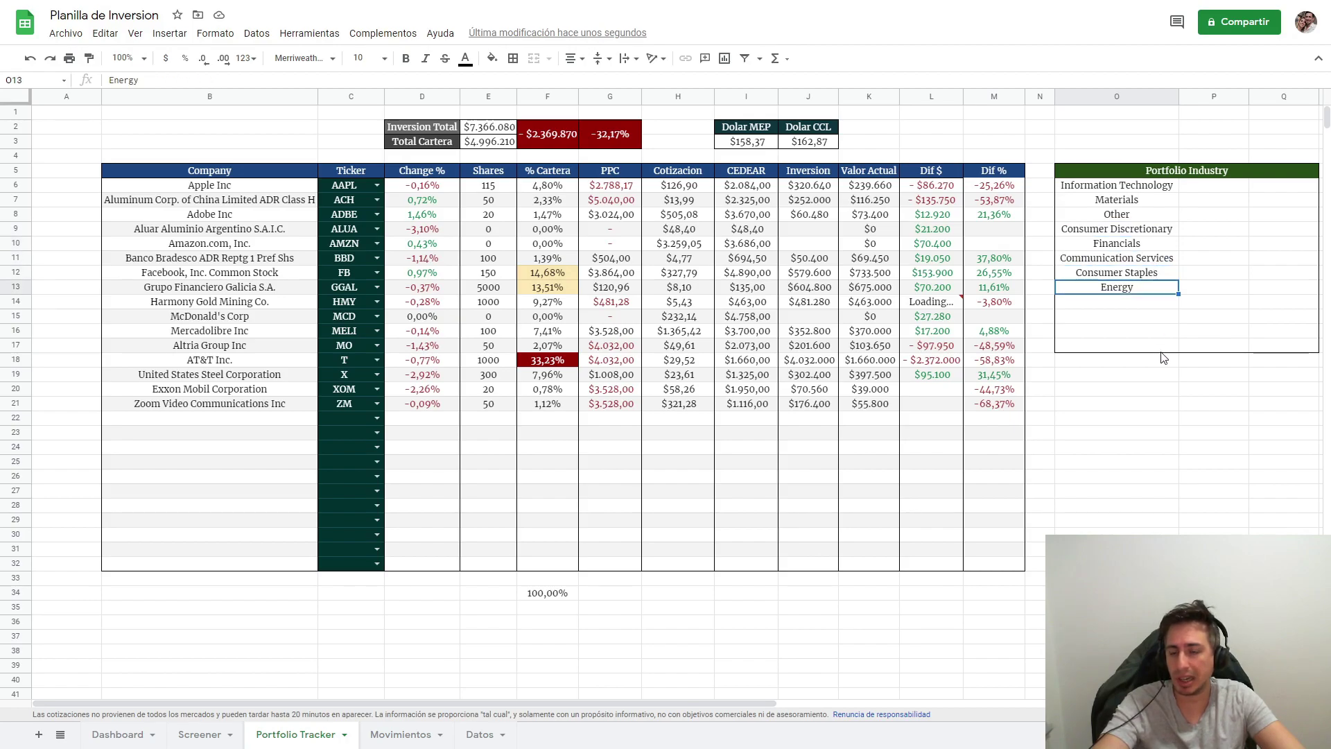
left_click(1164, 358)
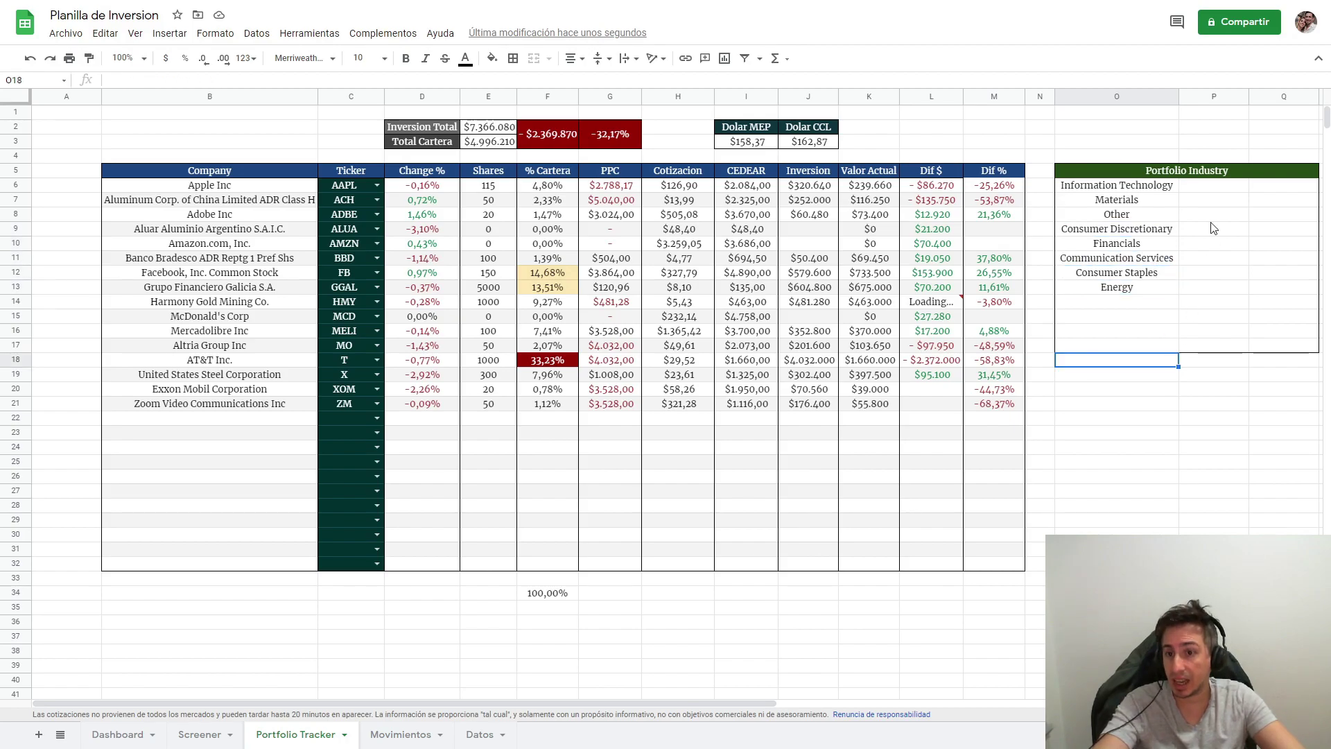
Add a 'Total' label in O19 with =SUM(P6:P16) beside it.
left_click(1131, 379)
type("Total")
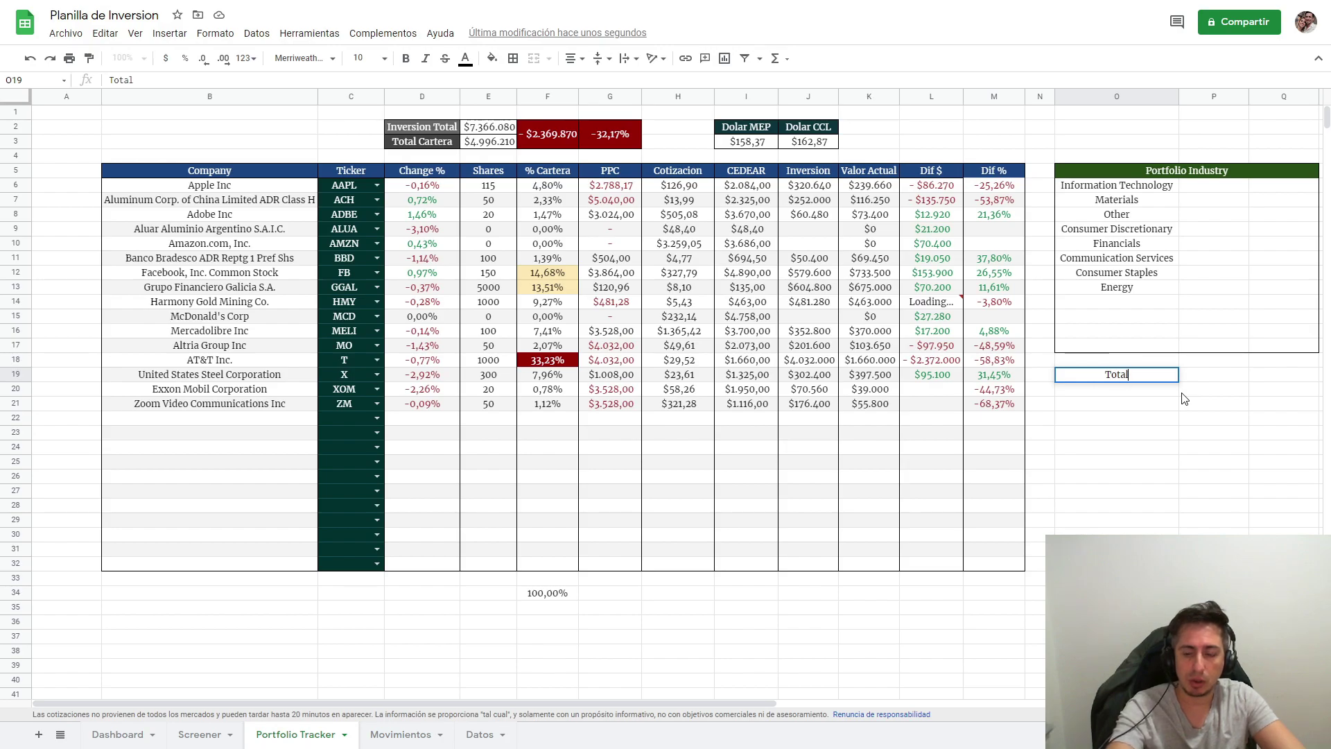
key("Tab")
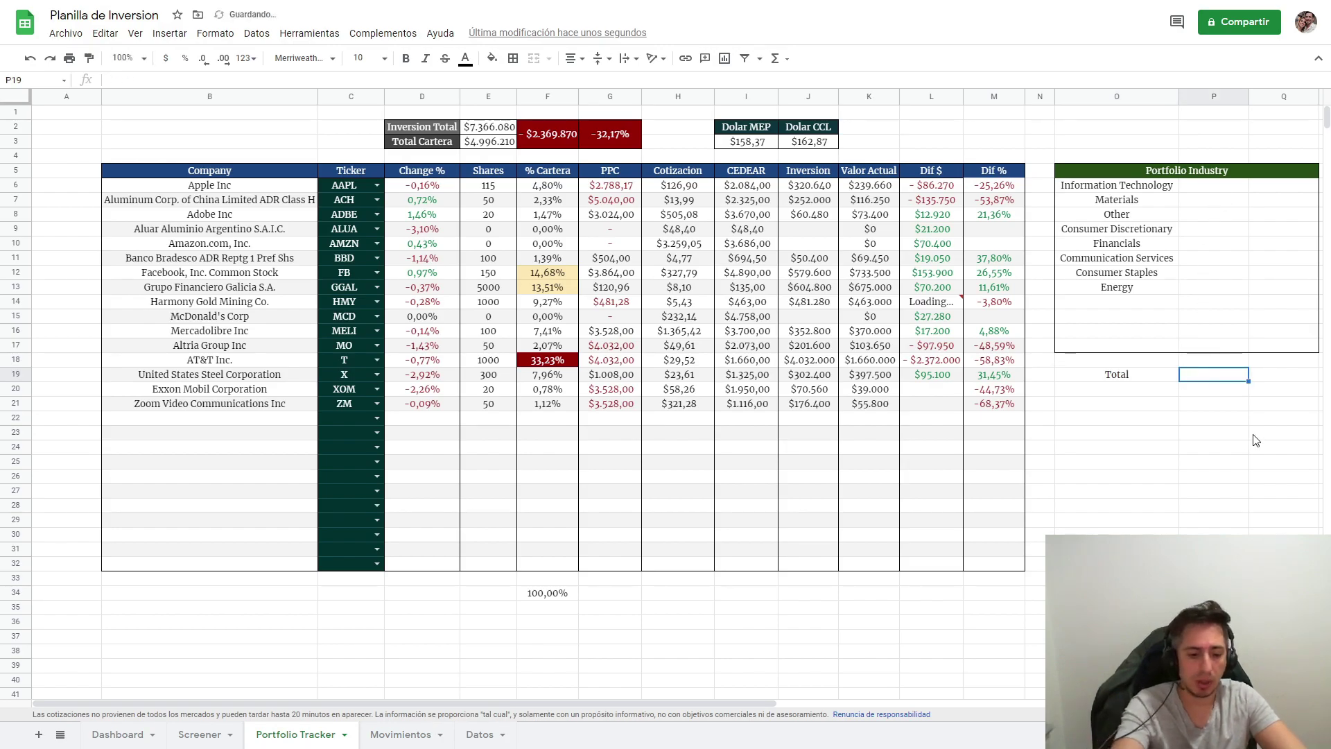
type("=SUM(")
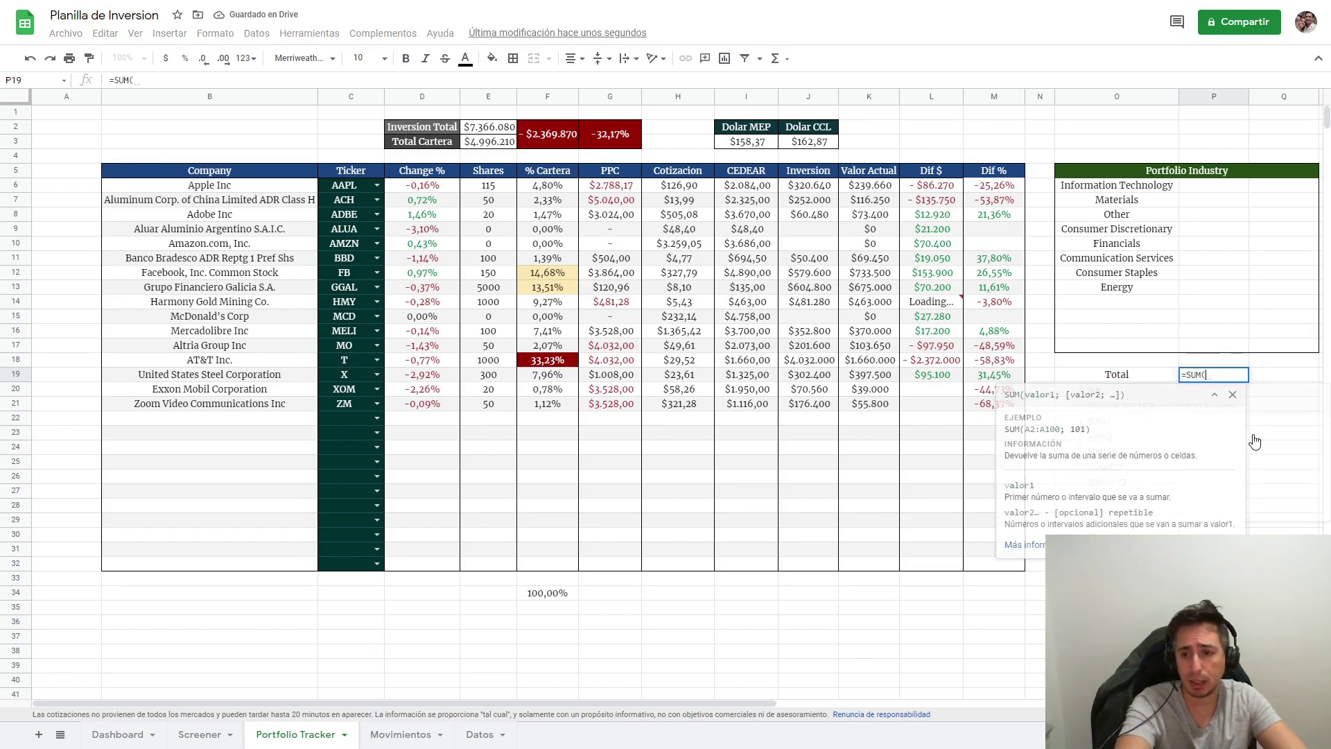
left_click_drag(1231, 185, 1231, 337)
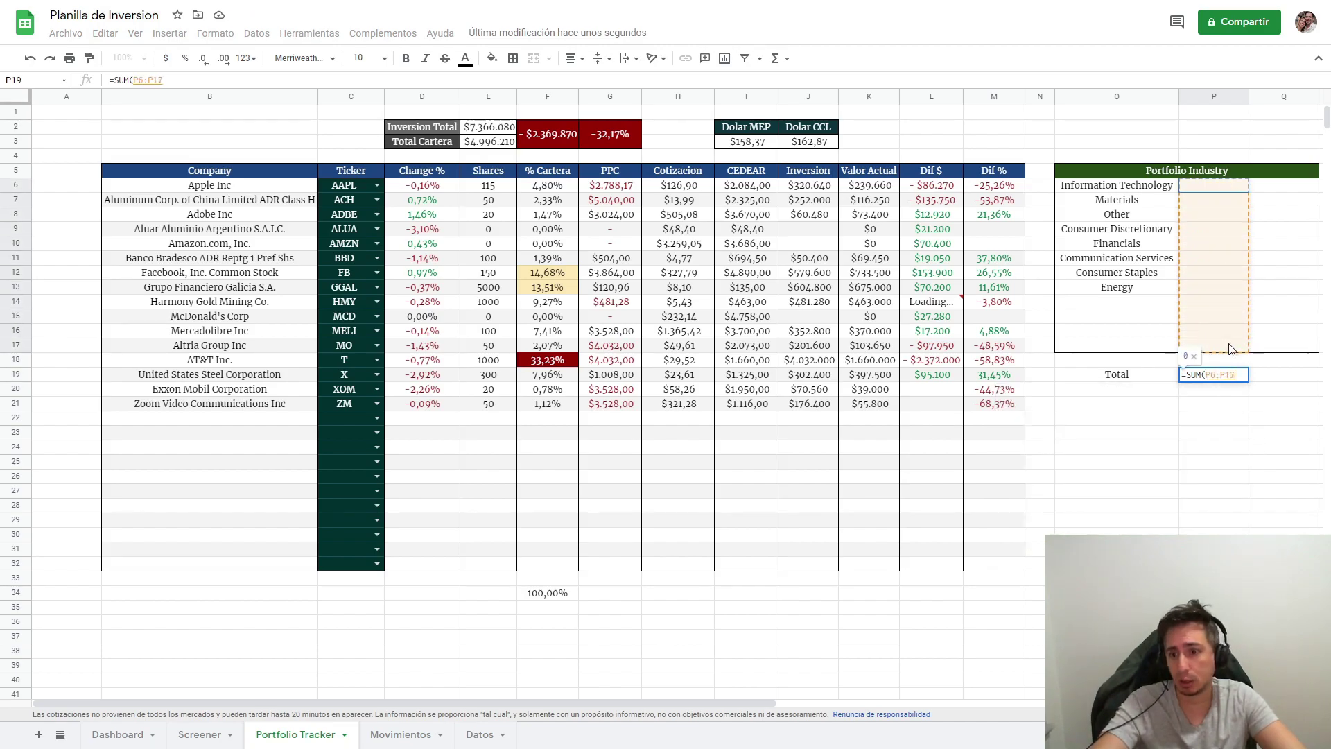
key("Return")
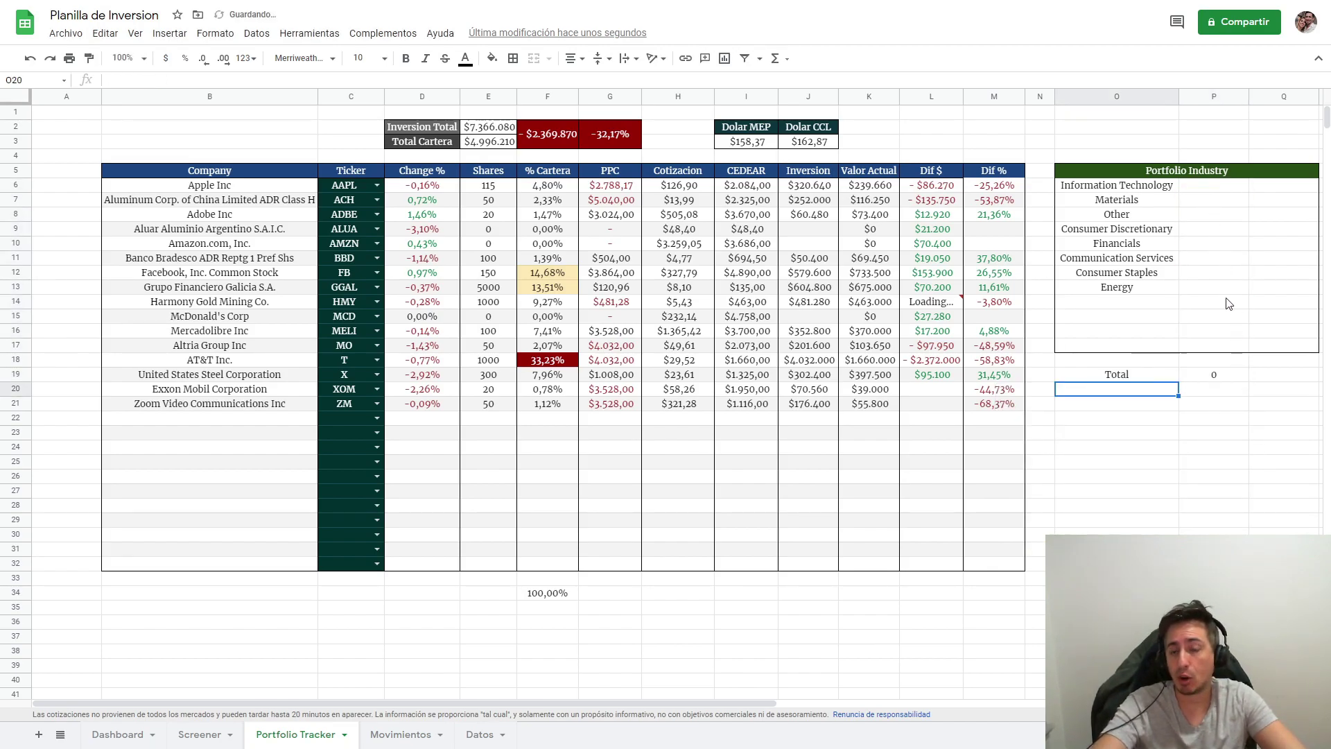
Copy the portfolio total's currency format onto the new total so it shows $0.
left_click(489, 142)
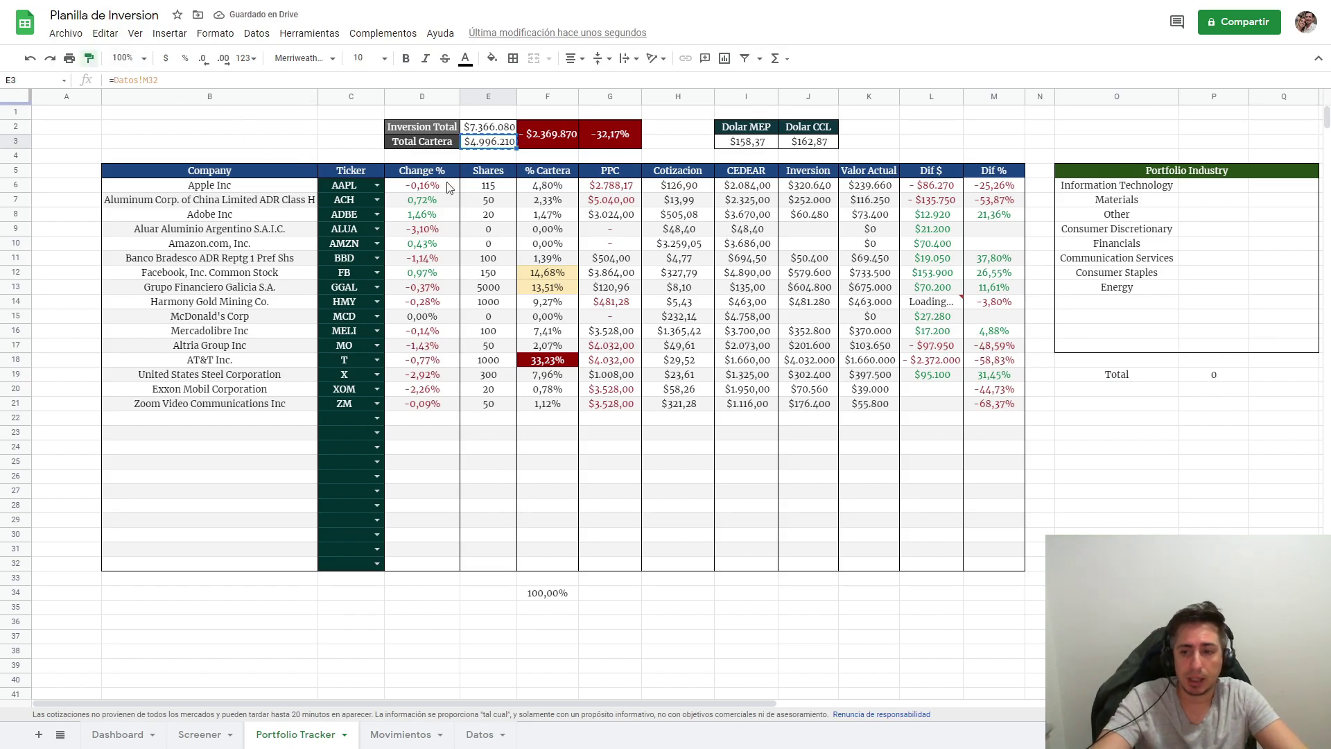
left_click(1209, 374)
left_click(1226, 420)
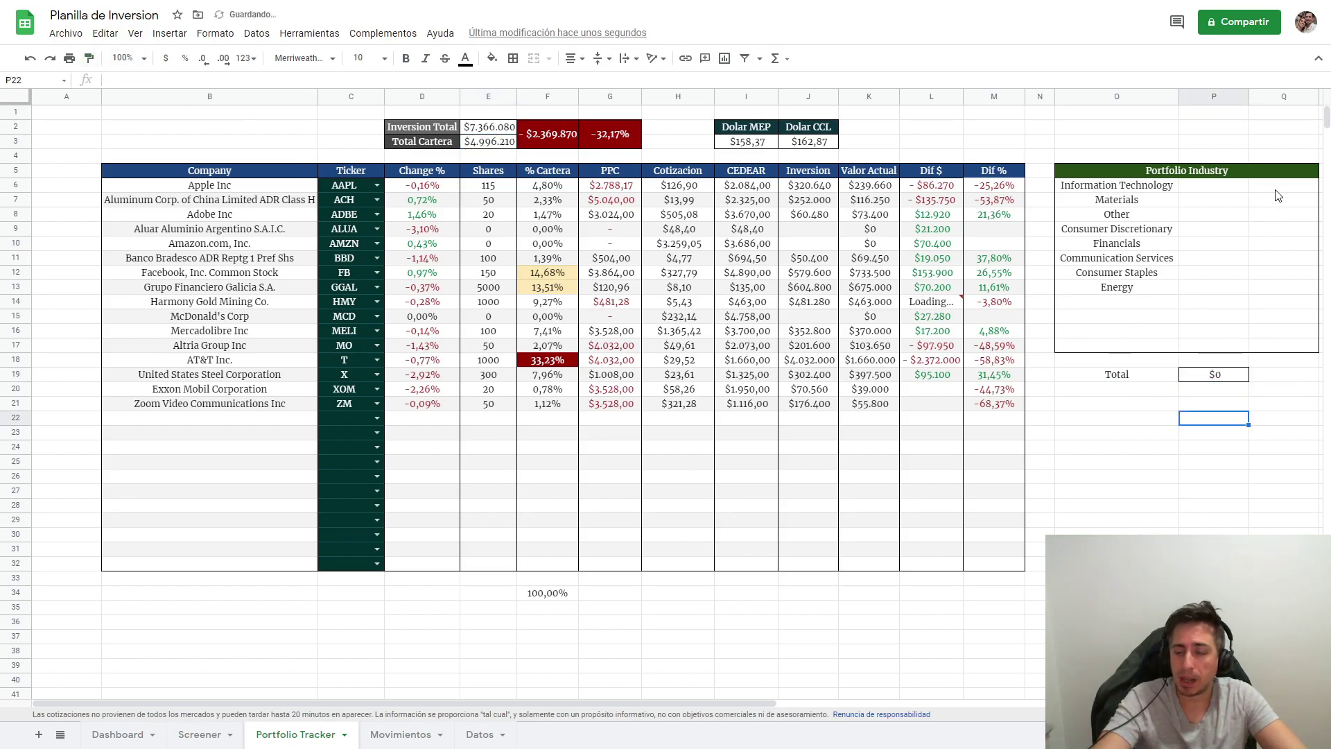
left_click_drag(1281, 185, 1282, 350)
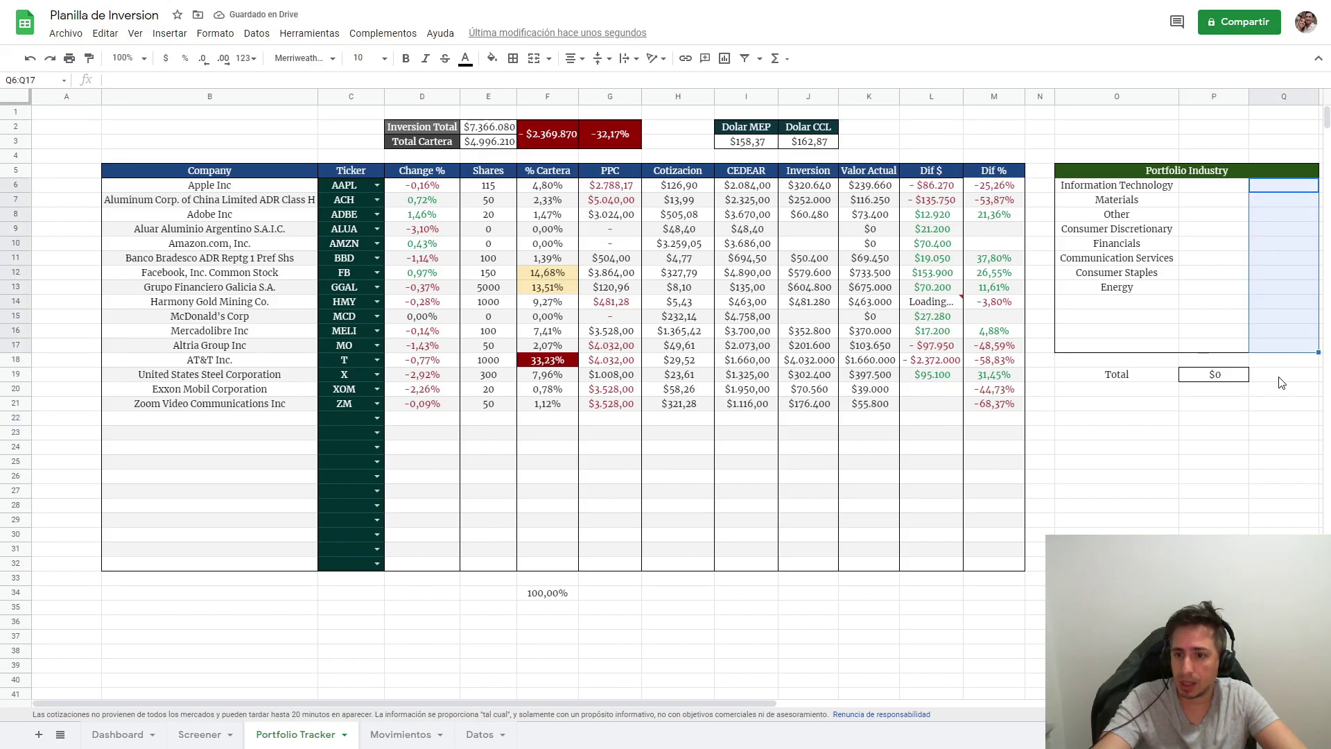
Apply all borders to the Total row O19:Q19.
left_click_drag(1112, 376, 1298, 376)
left_click(512, 59)
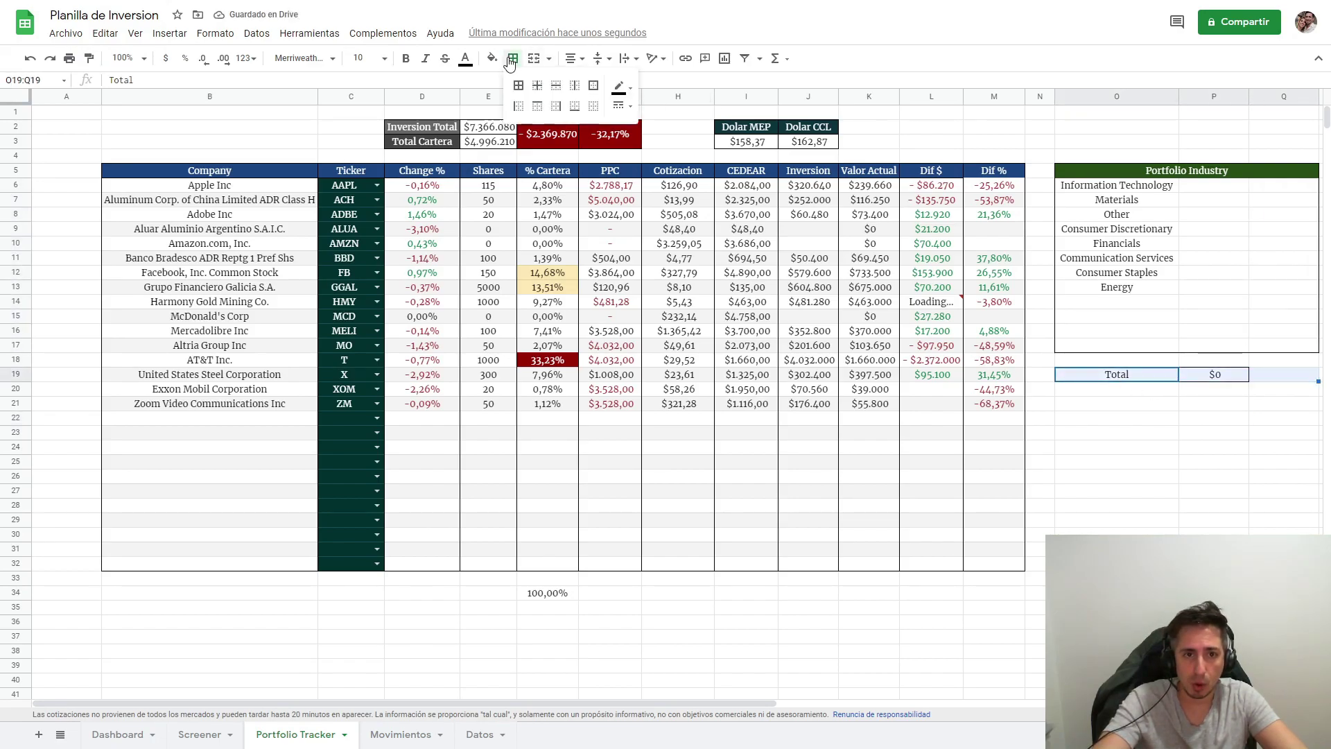
left_click(519, 86)
left_click(1217, 185)
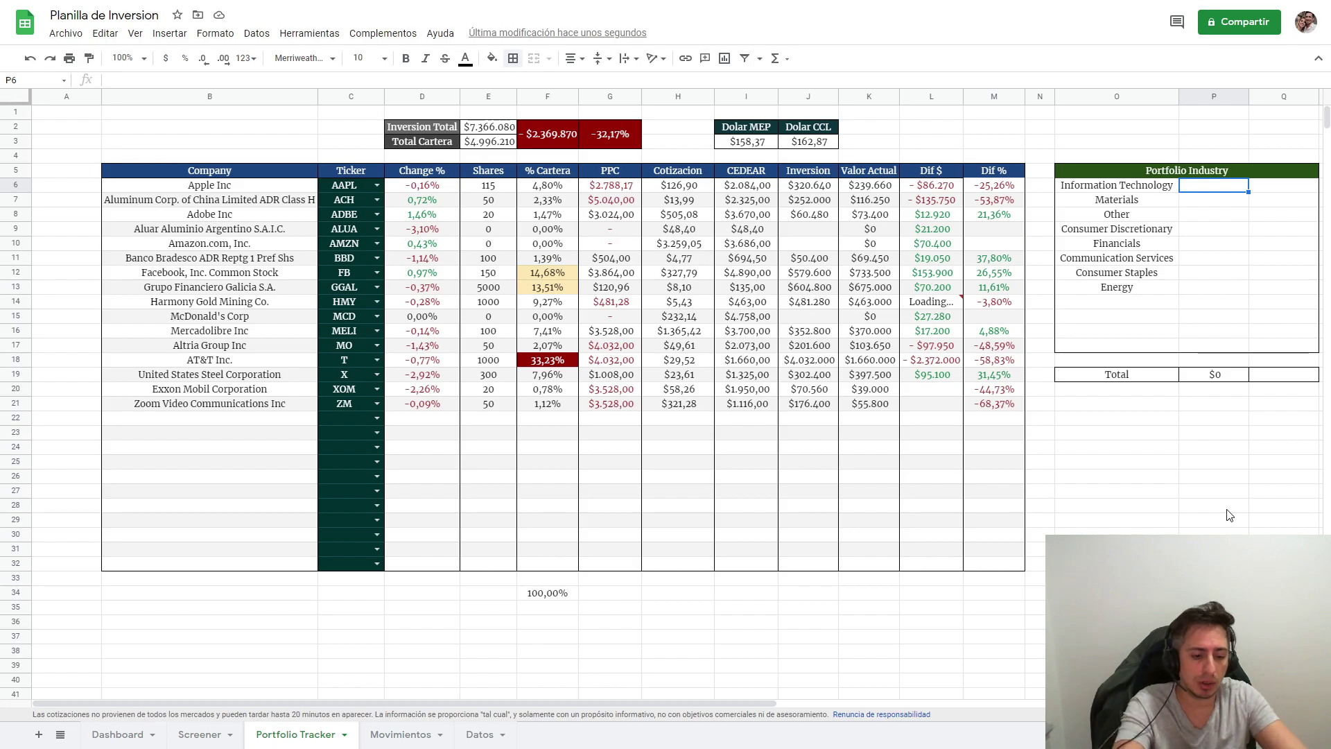
In P6, begin =SUMIFS( with Screener!B5:B as the first range.
type("=sumifs")
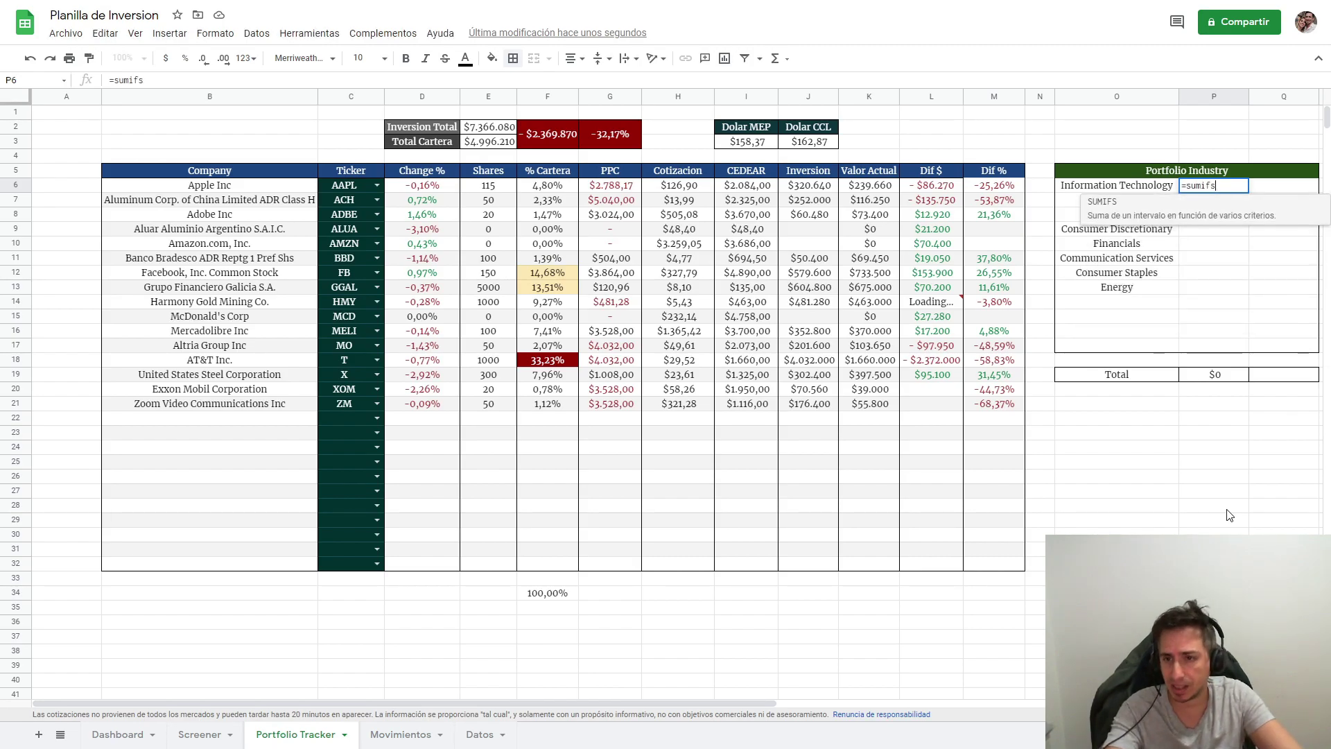
key("Tab")
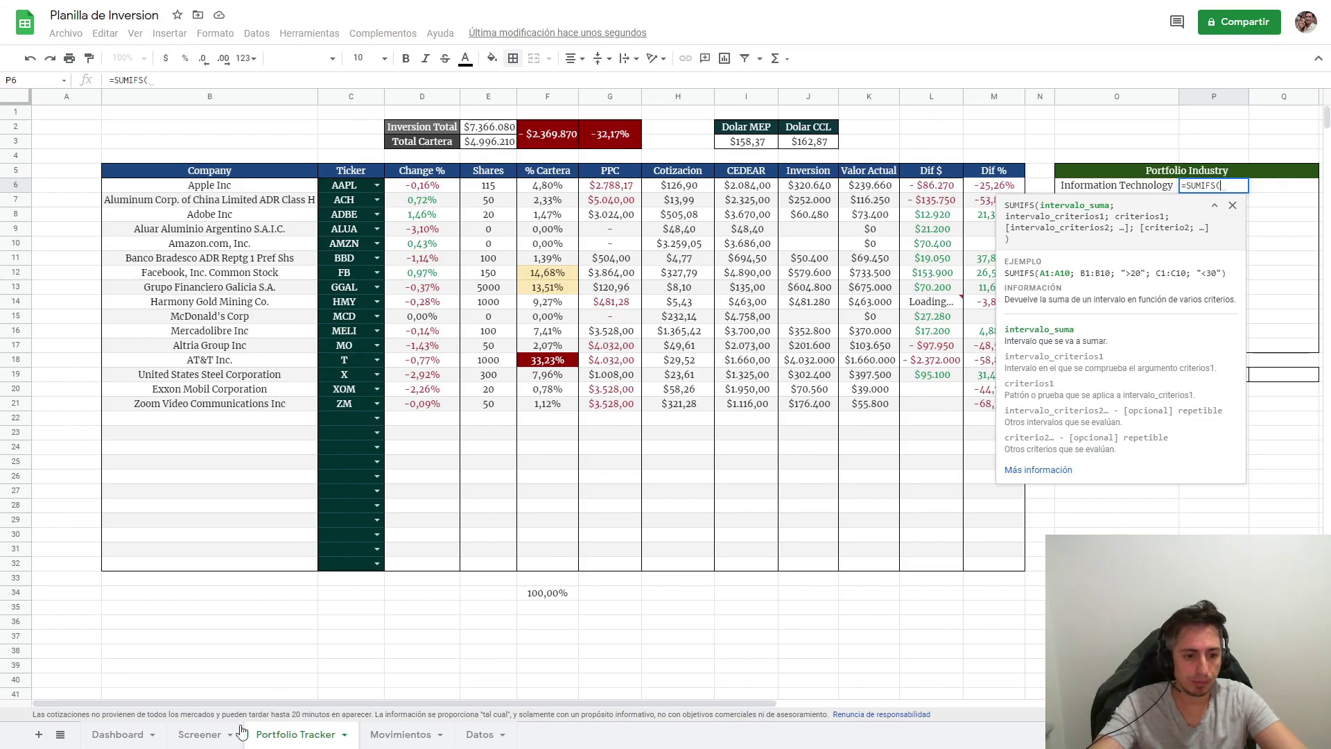
left_click(200, 735)
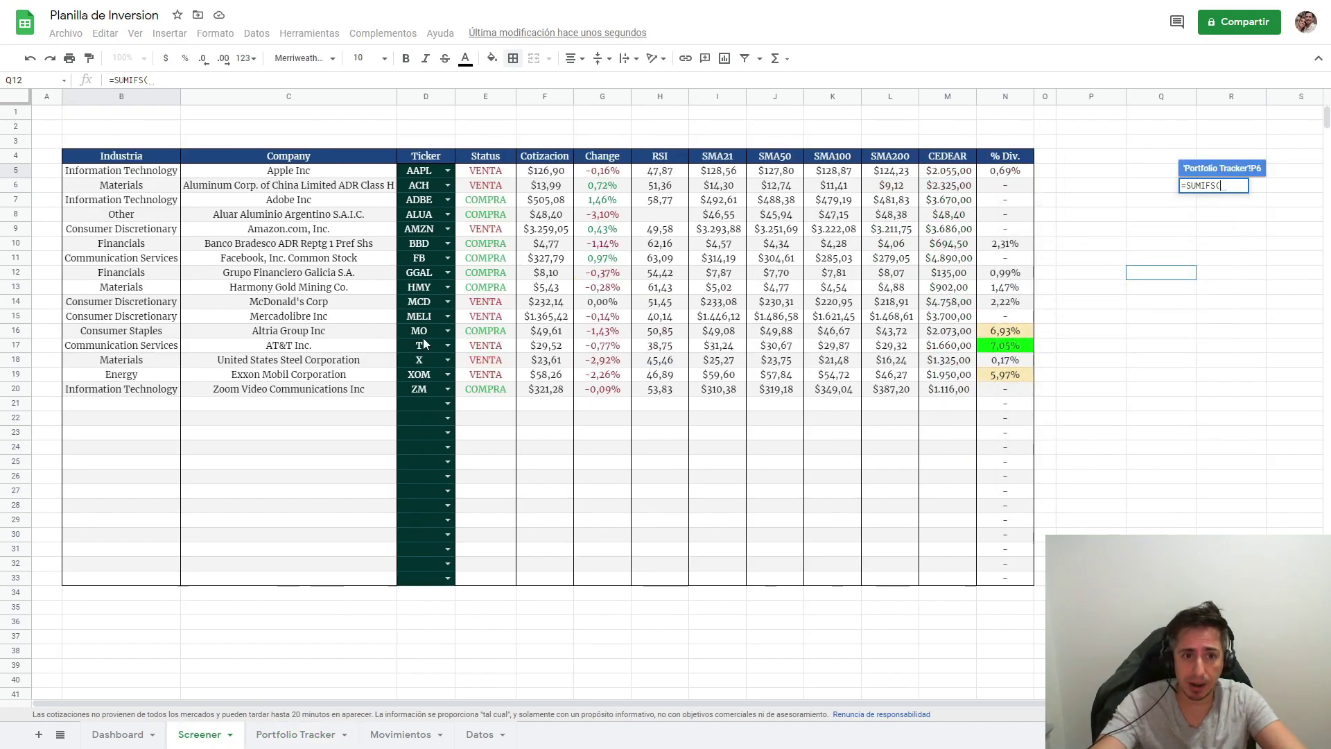
left_click(146, 176)
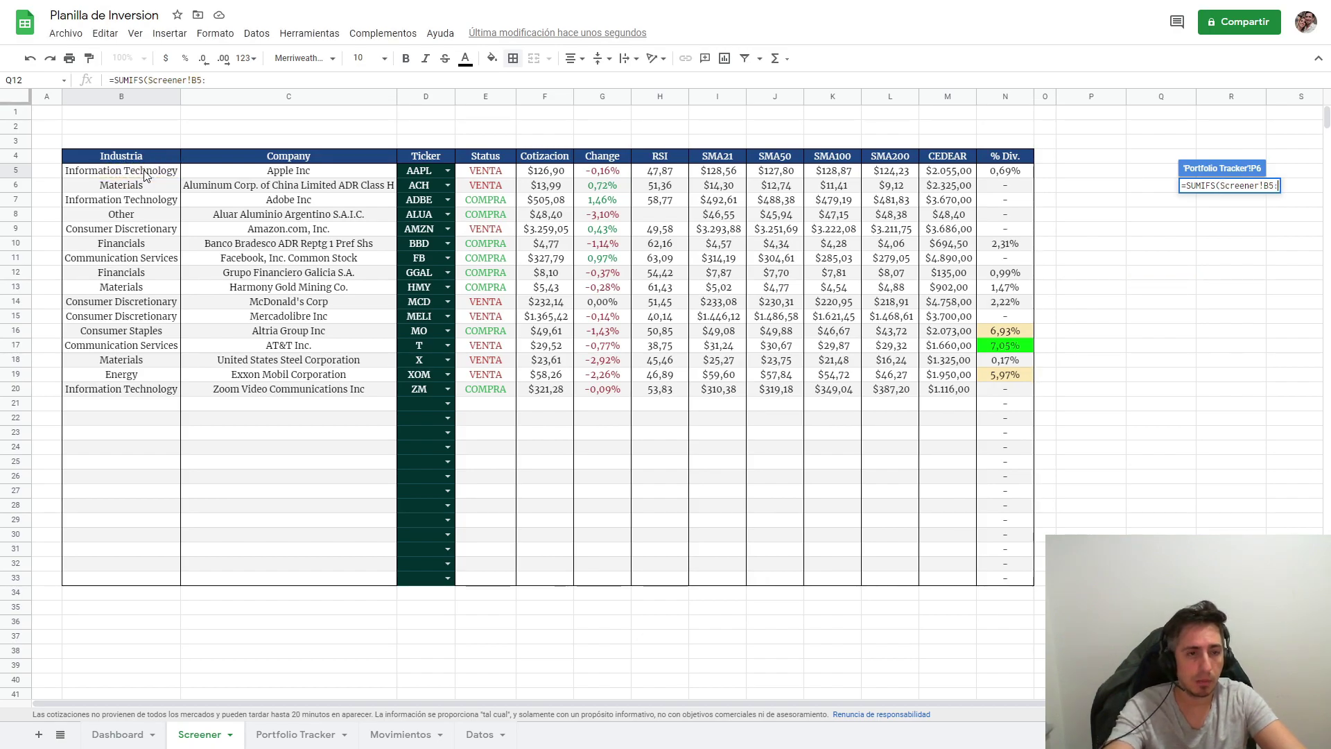
type(":B;")
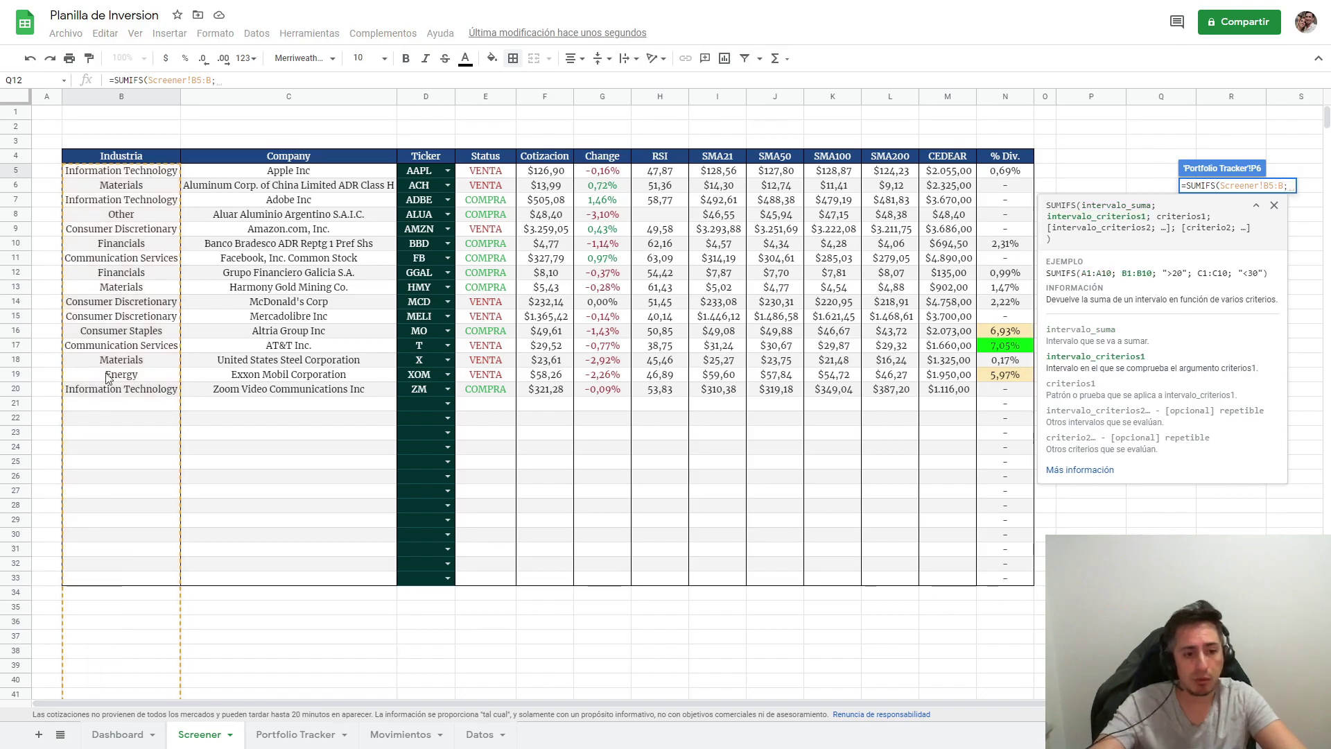
left_click(271, 736)
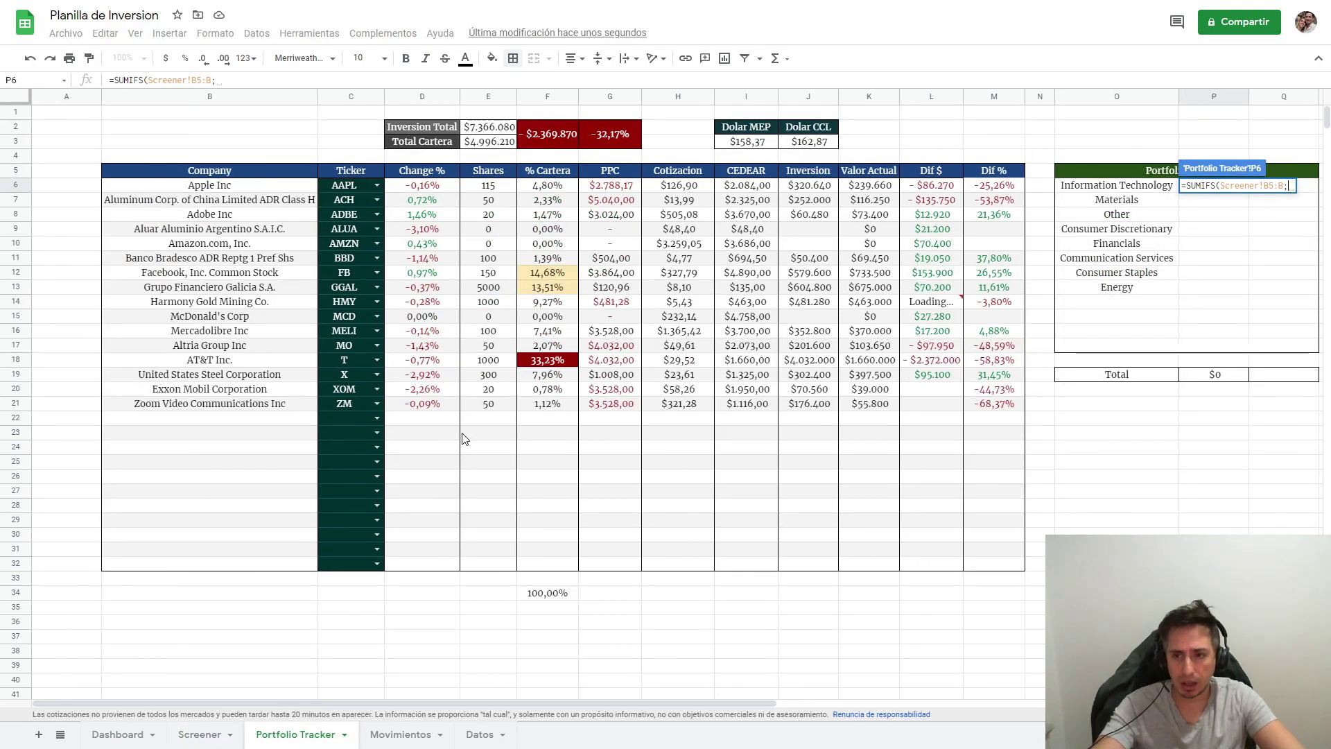
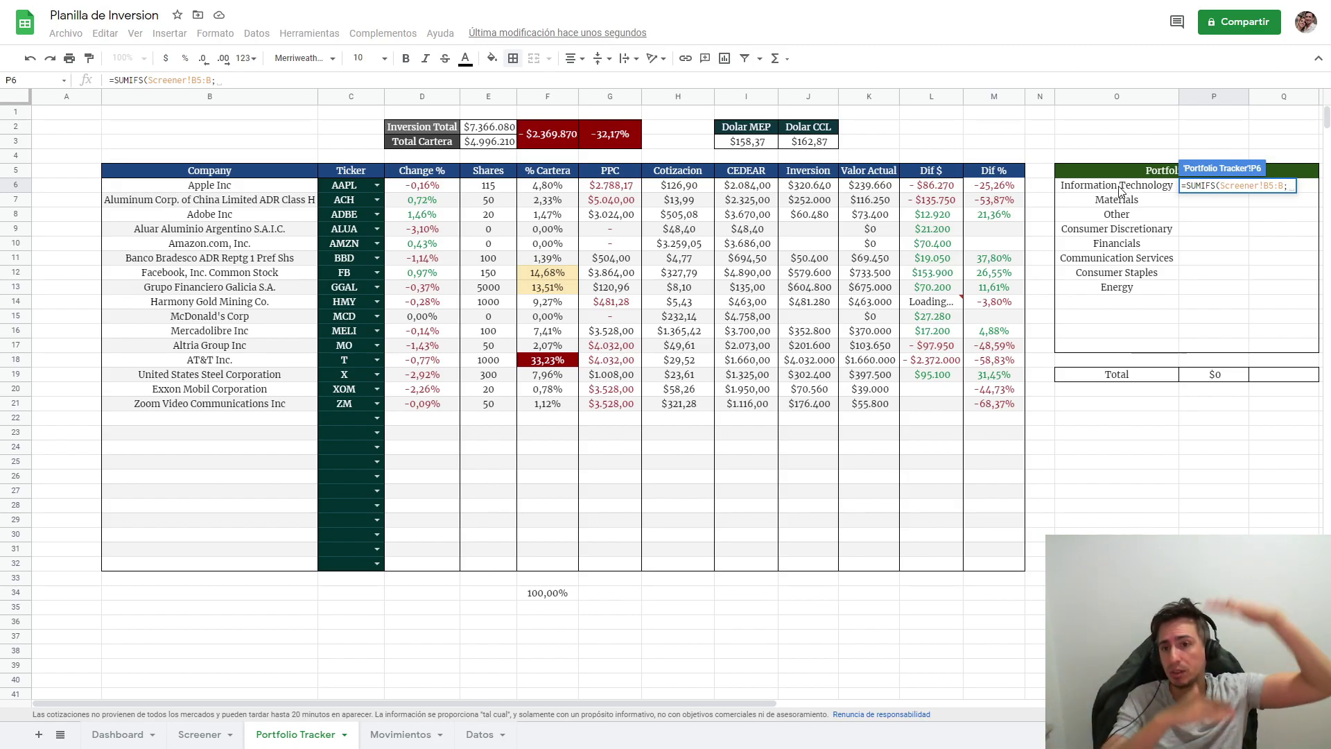
Enter =SUMIF(Screener!B5:B;O6;K6:K) in P6 so Information Technology sums to 368860.
left_click(1123, 188)
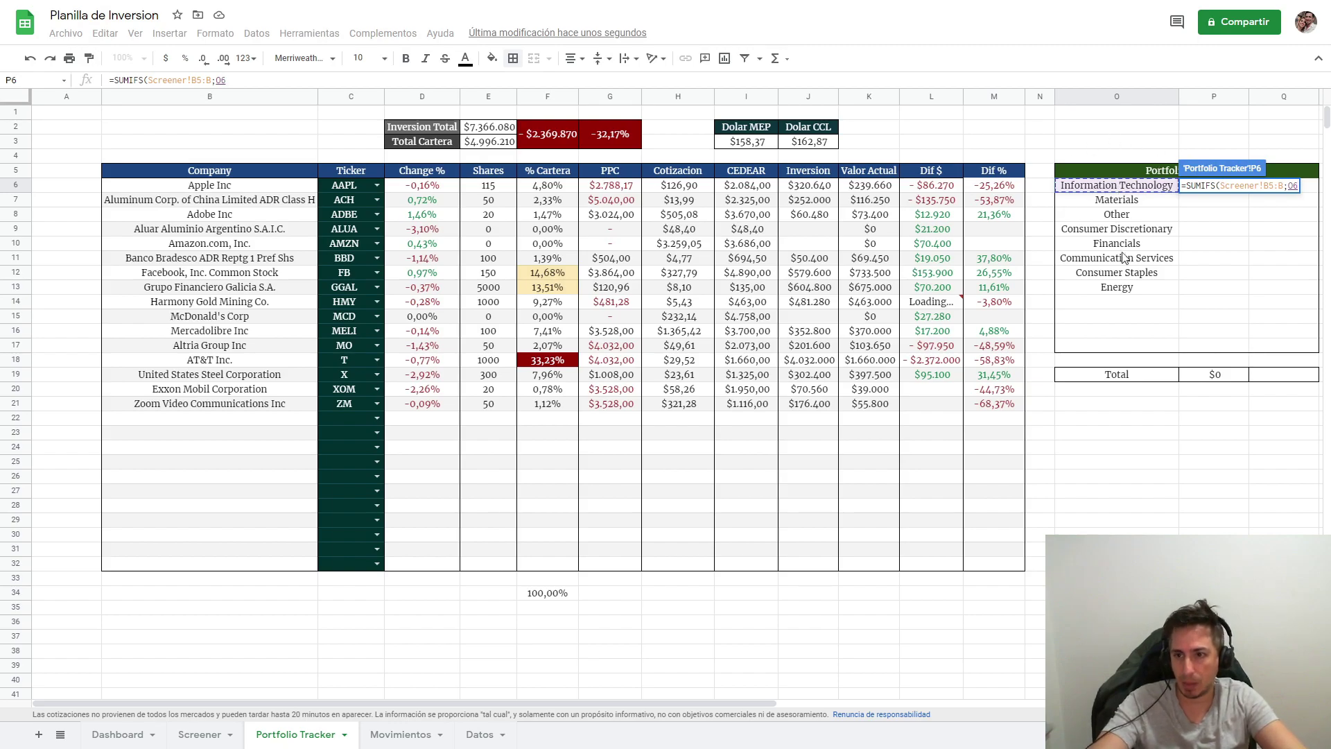
type(";")
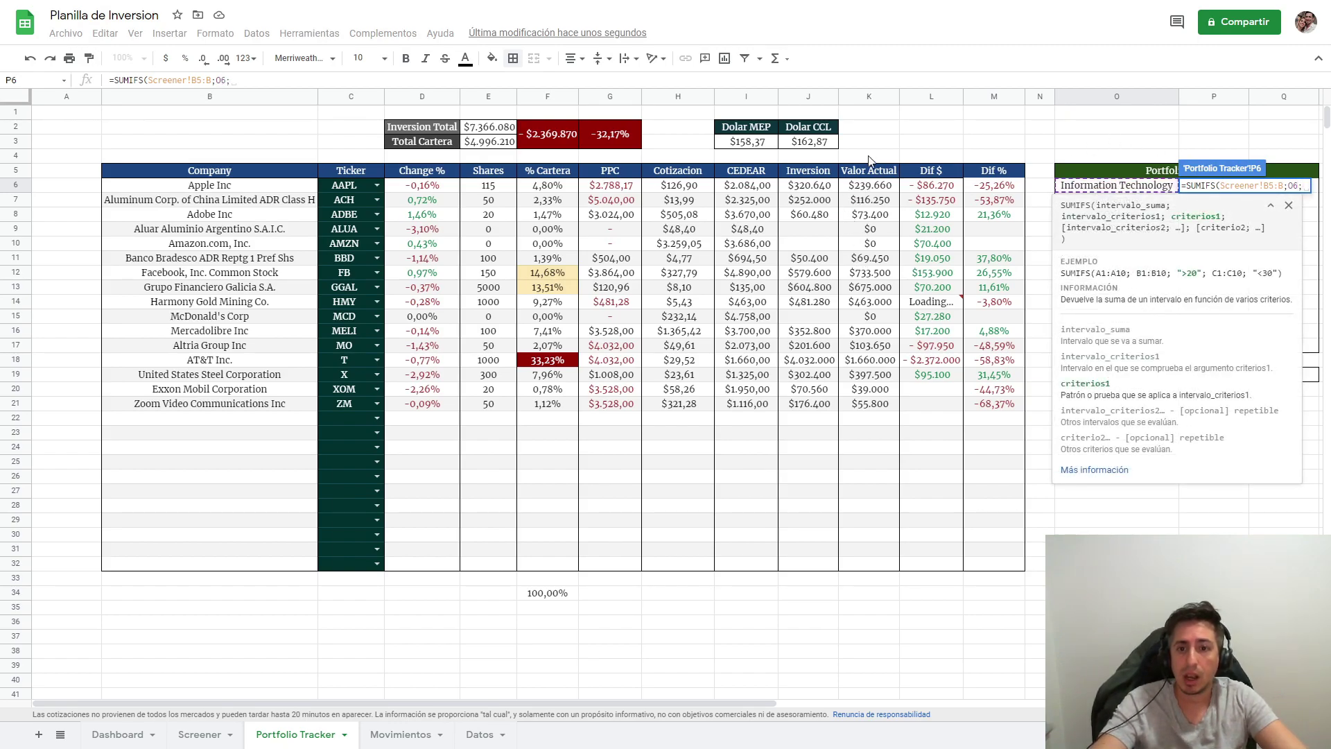
left_click(873, 192)
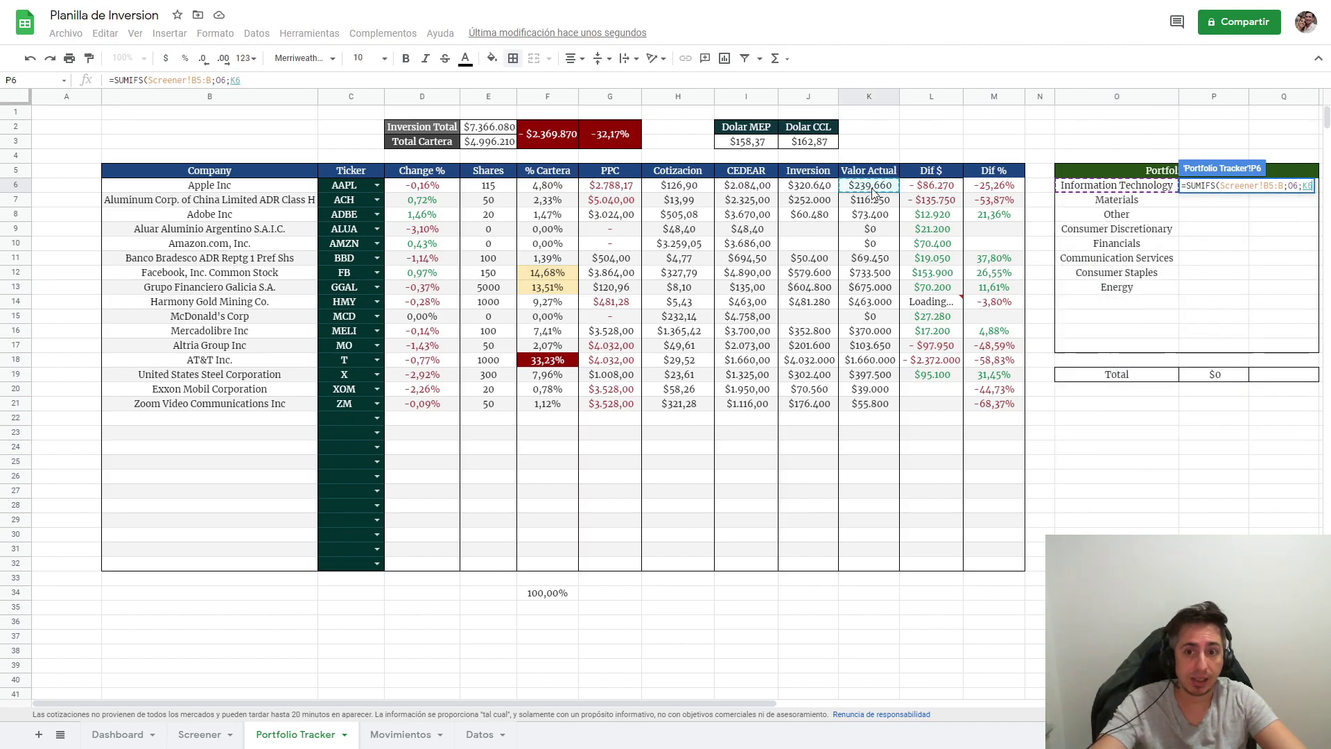
type(":K")
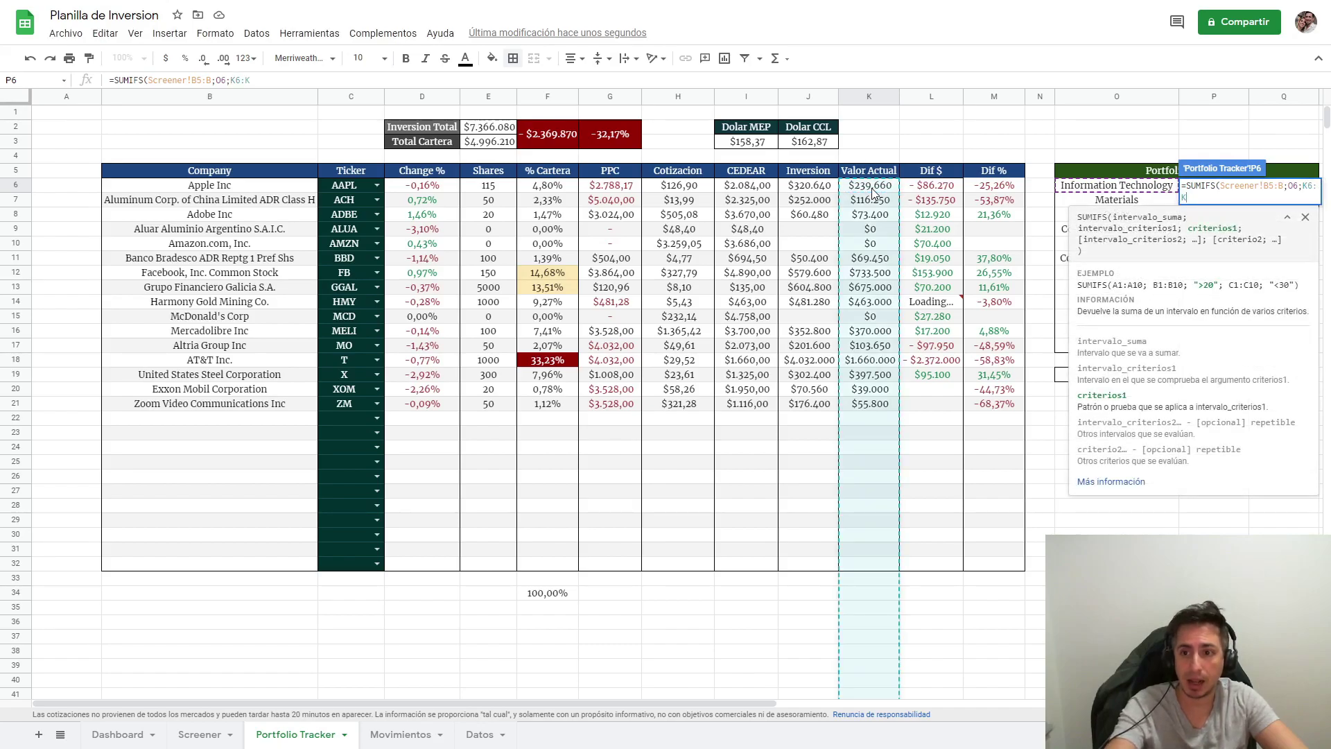
type(")")
key("Return")
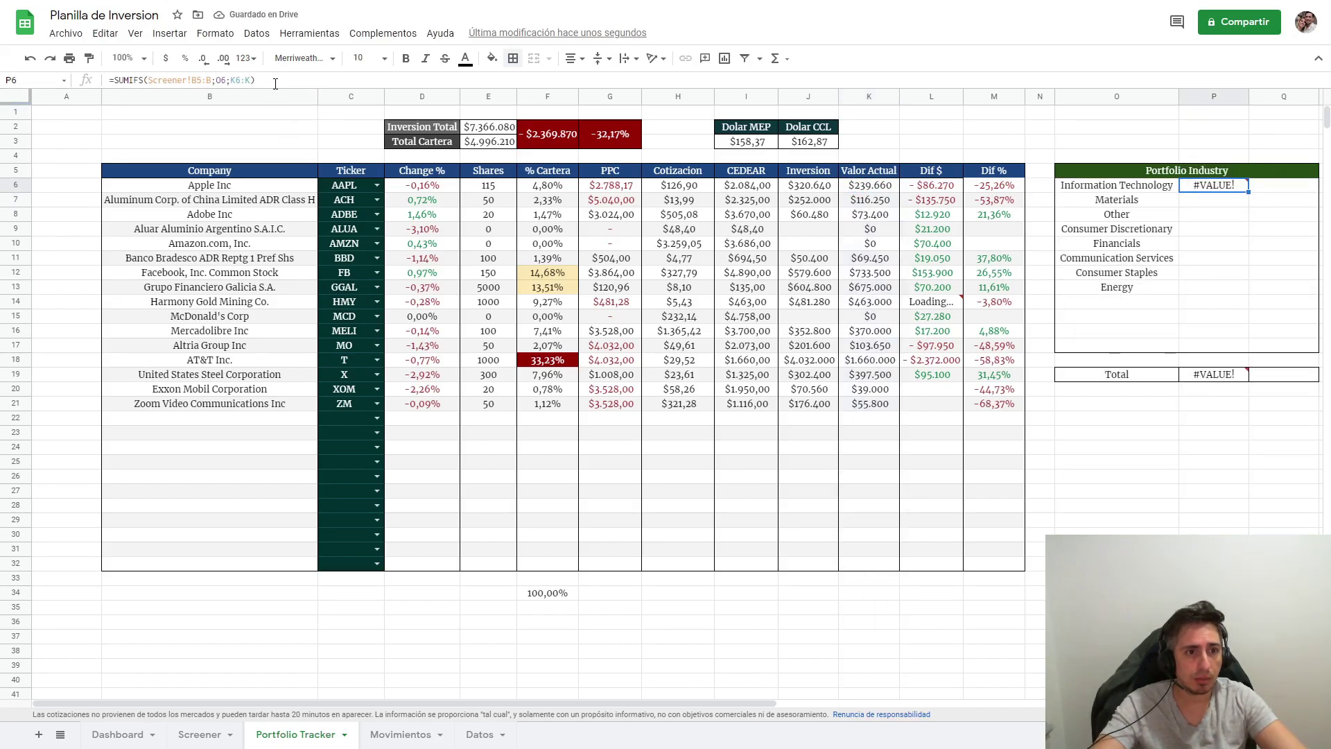
left_click(144, 80)
key("BackSpace")
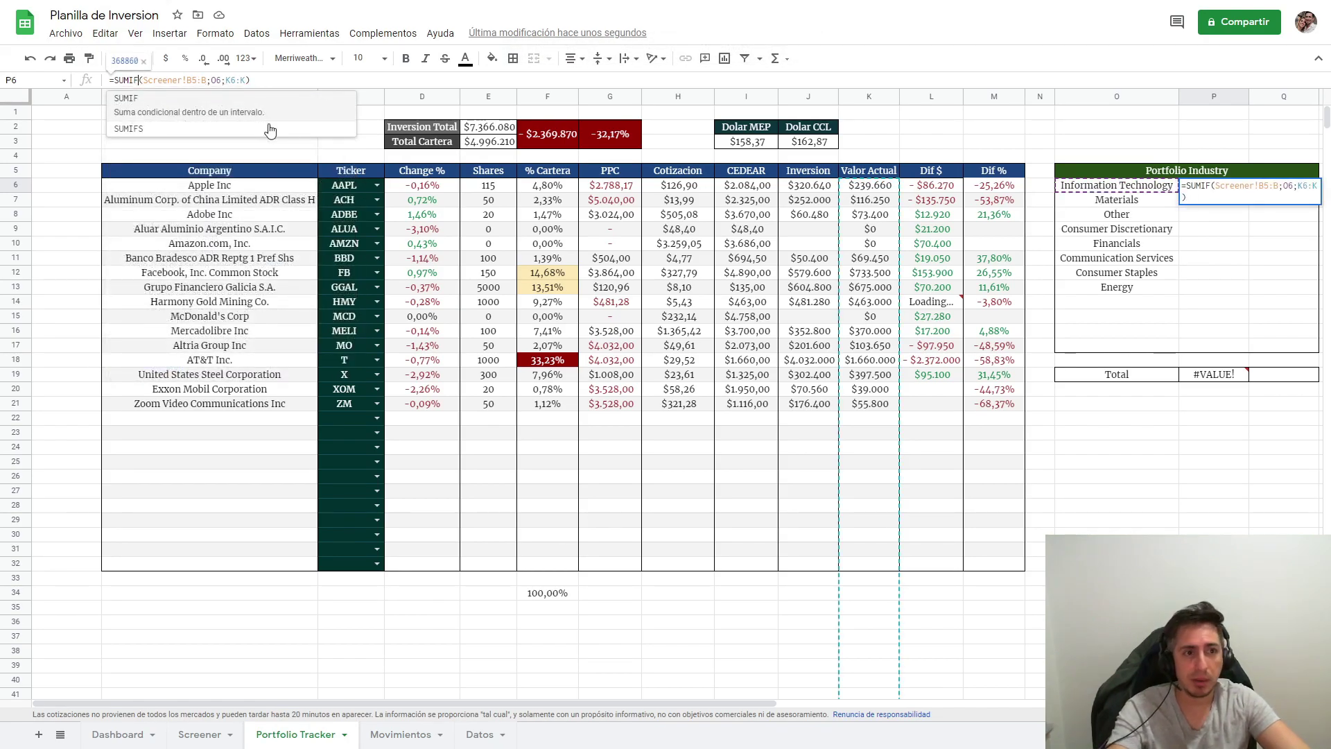
left_click(298, 80)
key("Return")
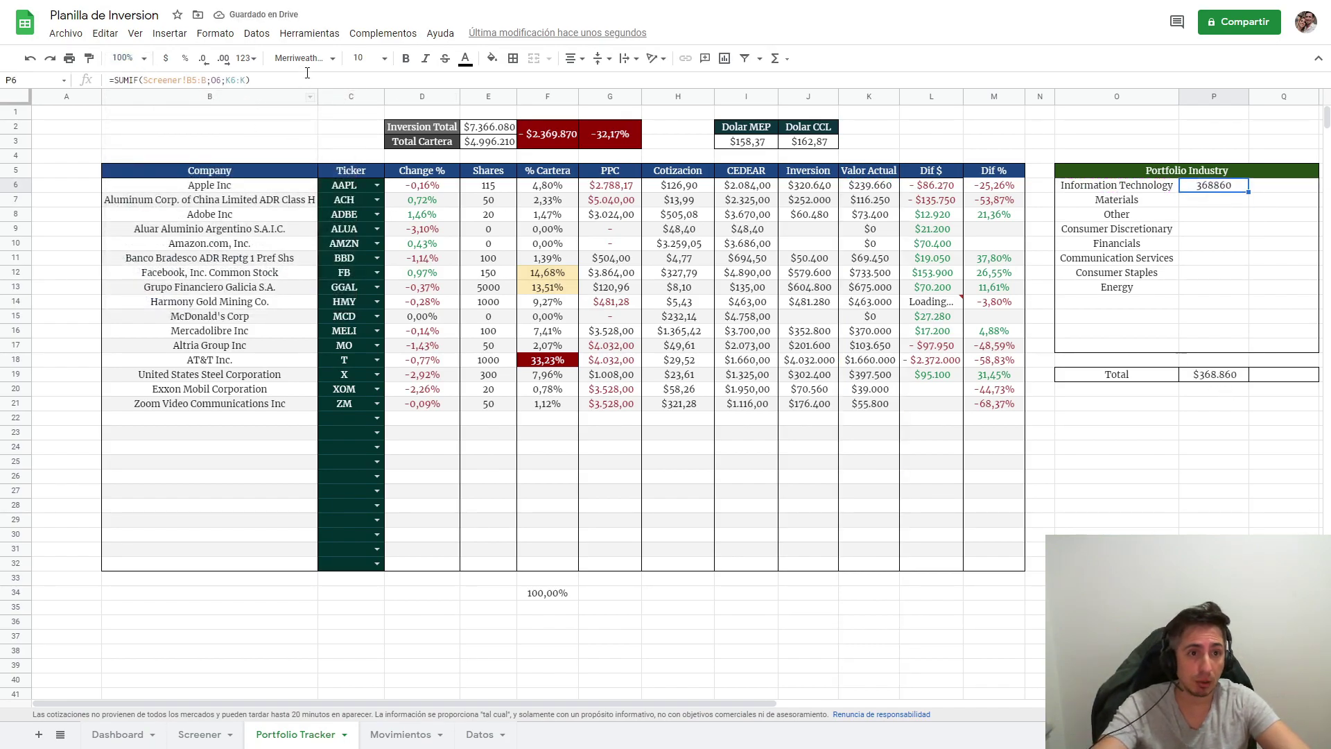
Format the sector values in P6:P16 as currency with no decimals.
left_click(1231, 346, "shift")
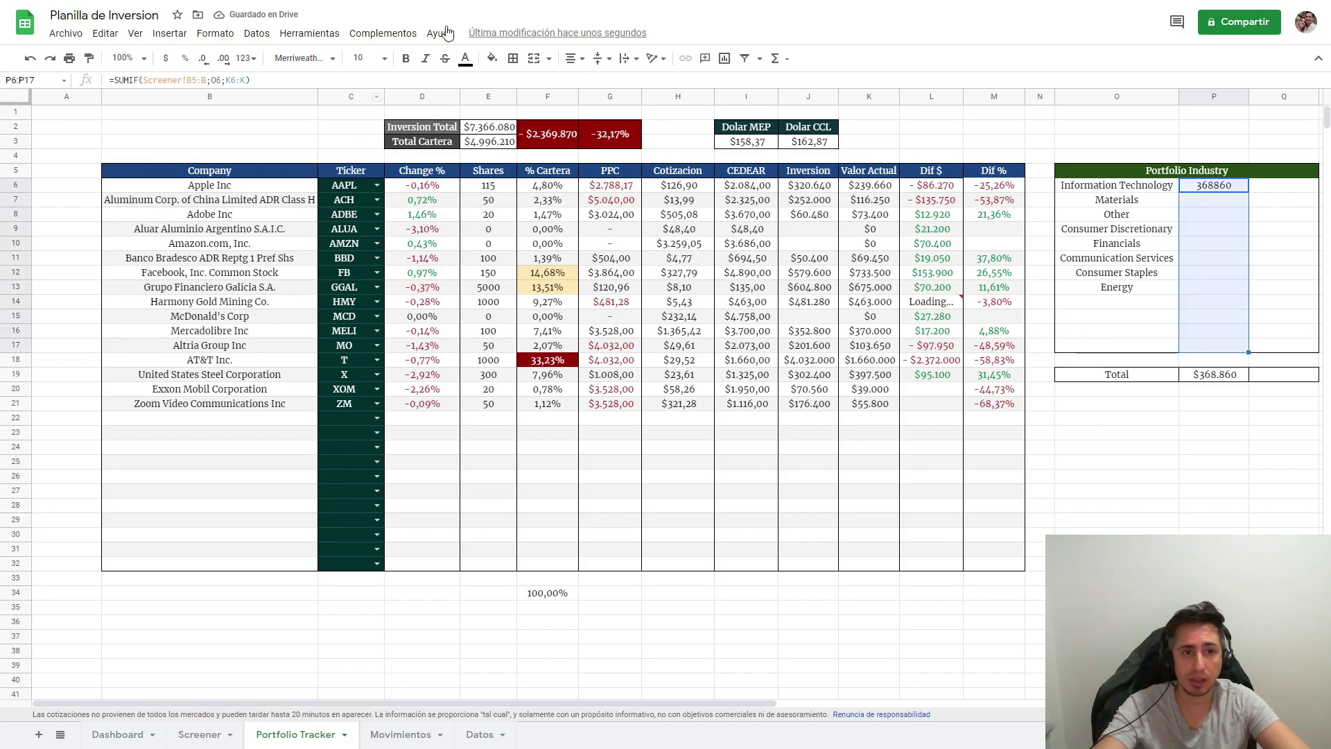
left_click(256, 35)
mouse_move(238, 93)
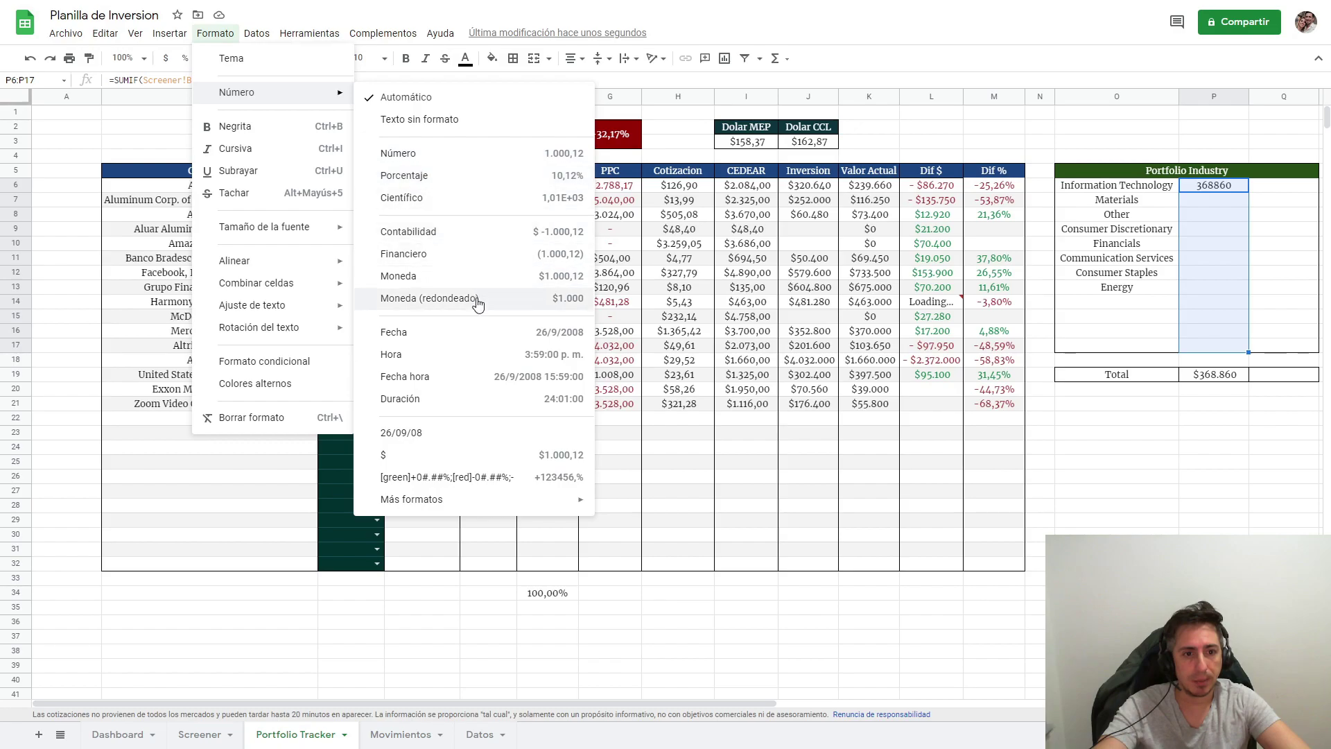
left_click(586, 456)
left_click(1117, 462)
left_click(1228, 187)
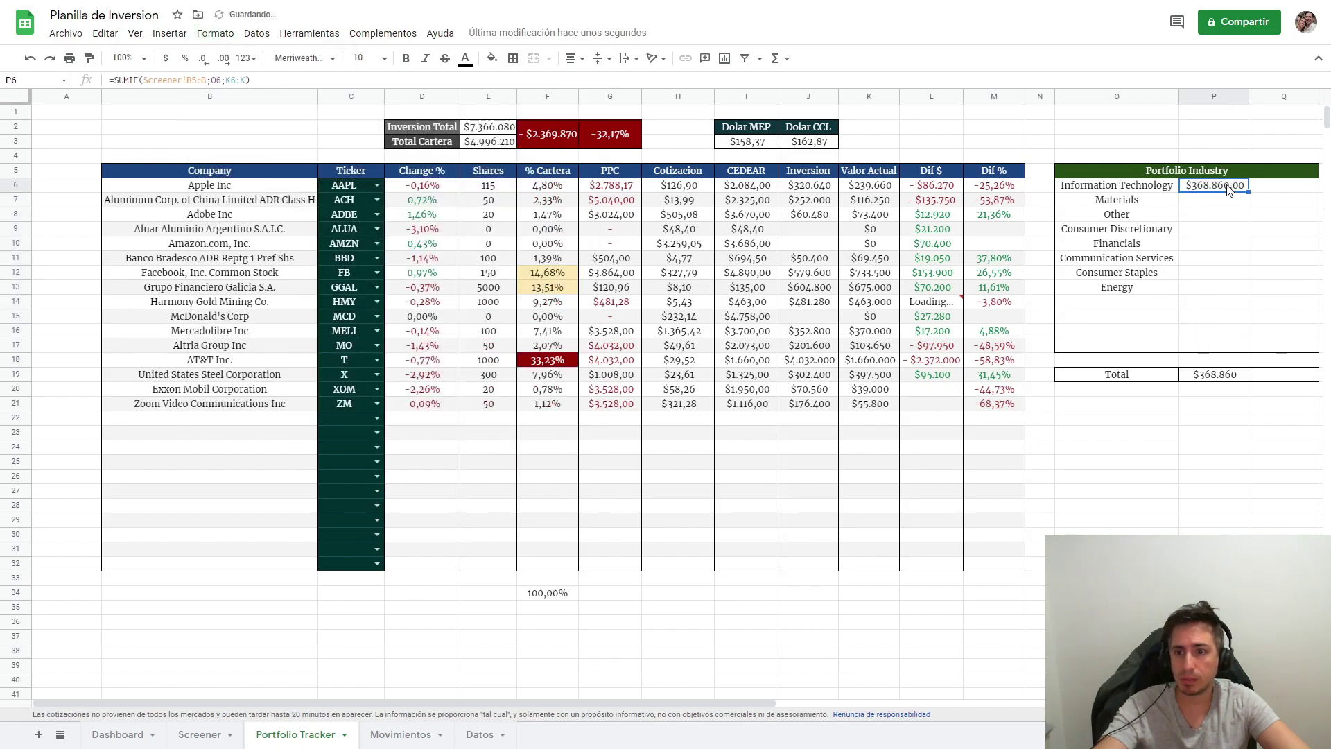
left_click(1226, 338, "shift")
left_click(203, 58)
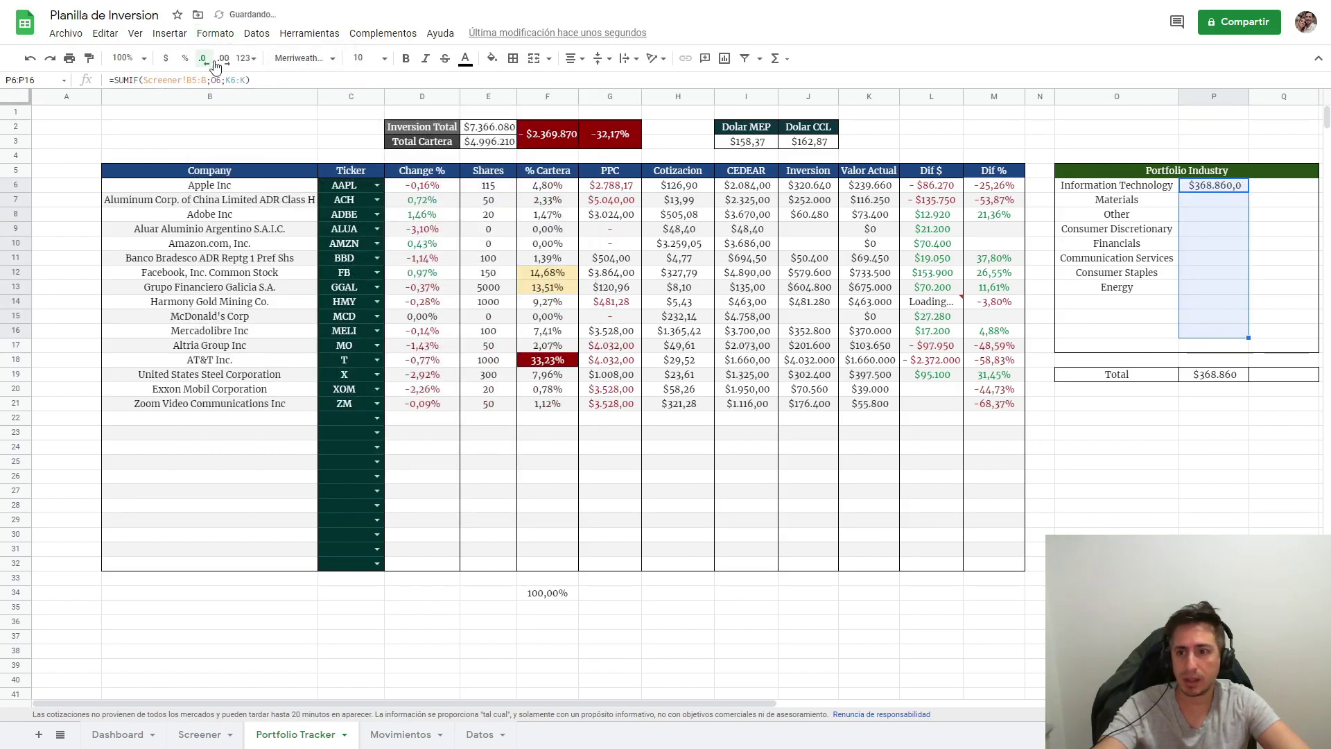
left_click(203, 59)
Fill the formula down and wrap P6 in IF(O6="";"";…) to blank empty sectors.
key("ctrl+d")
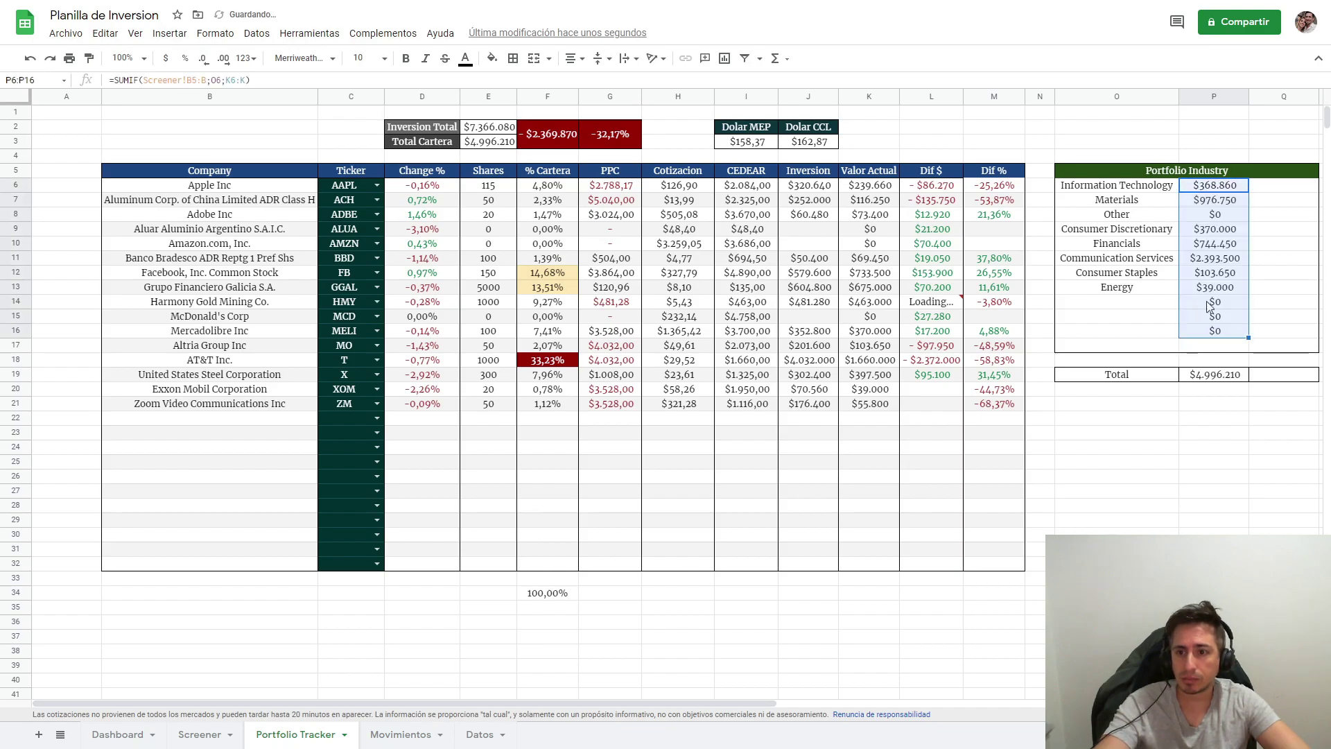
left_click(116, 81)
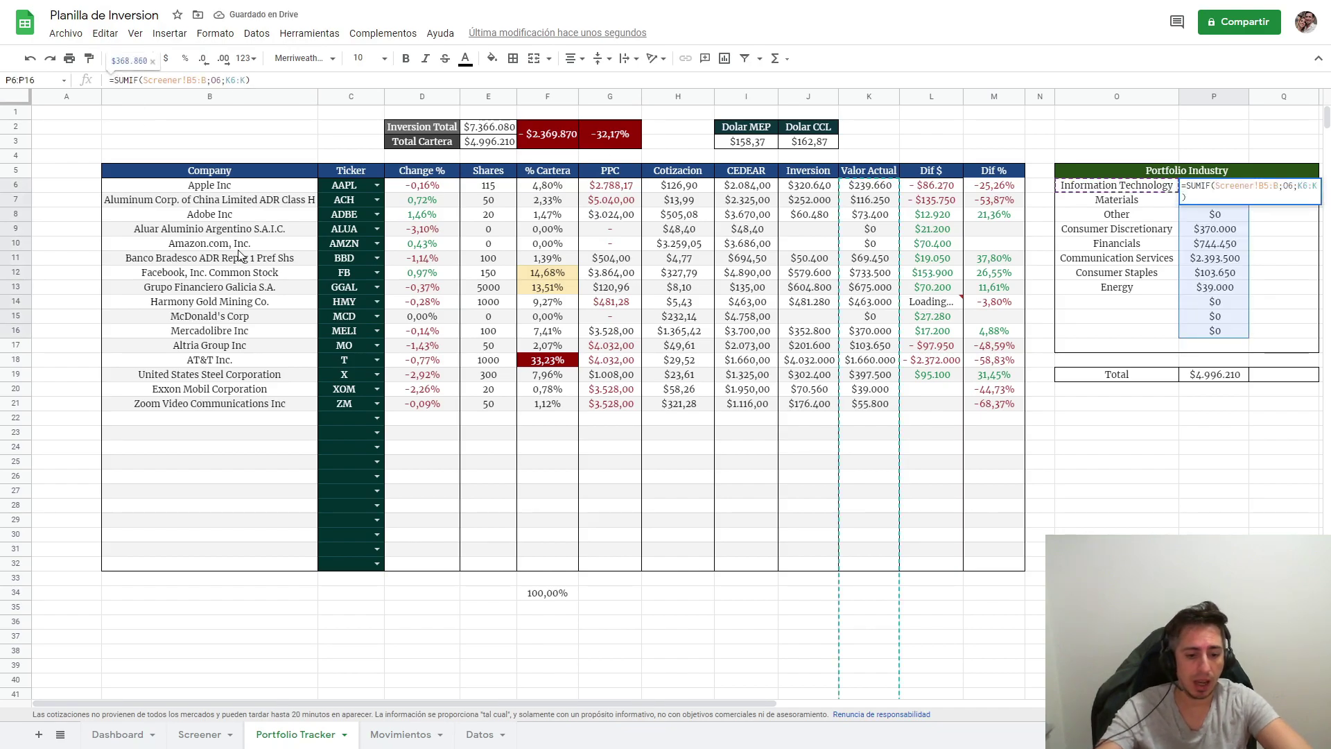
type("IF")
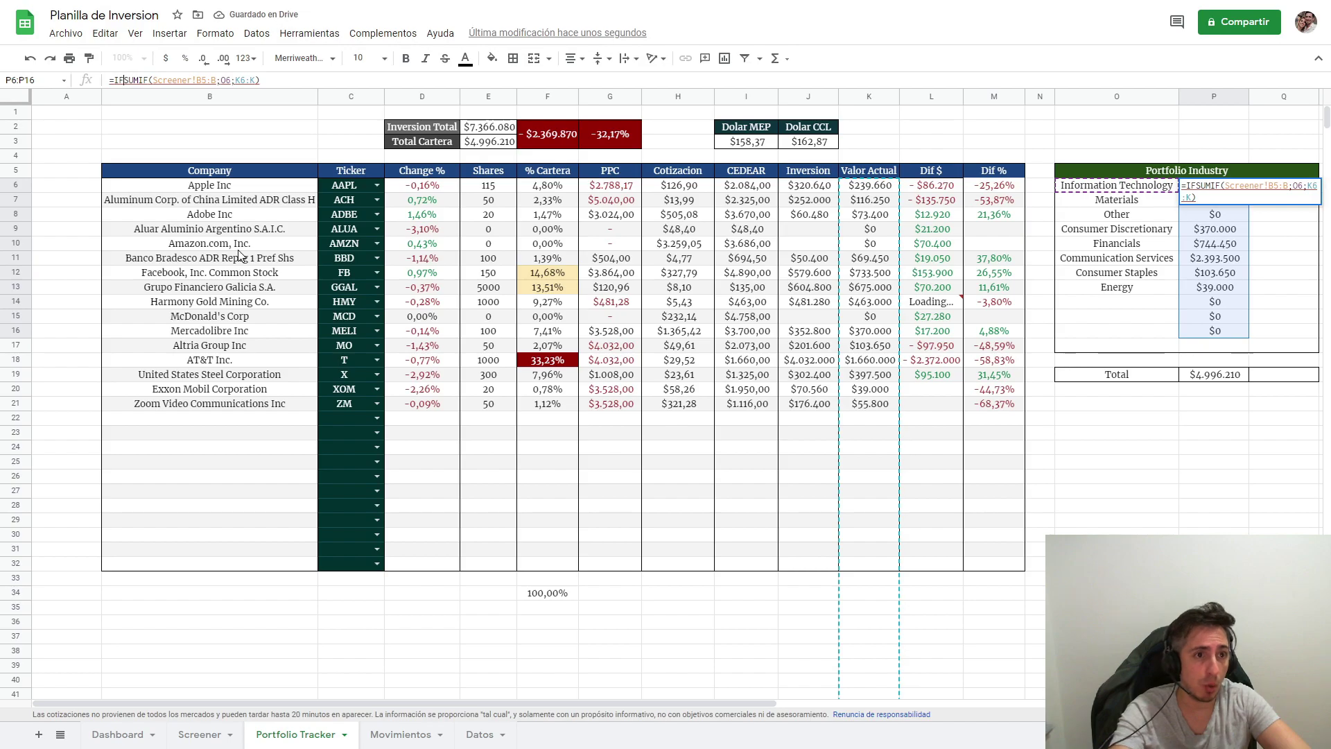
type("(")
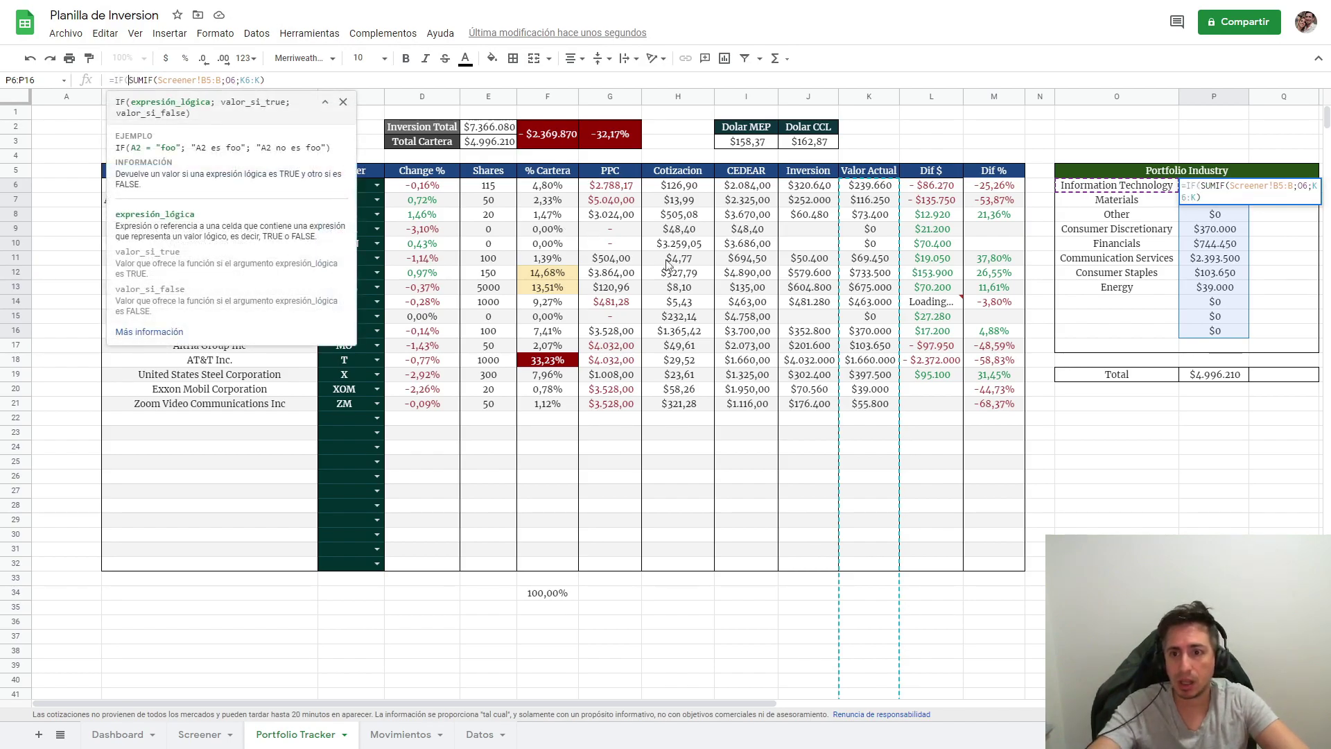
type("O6")
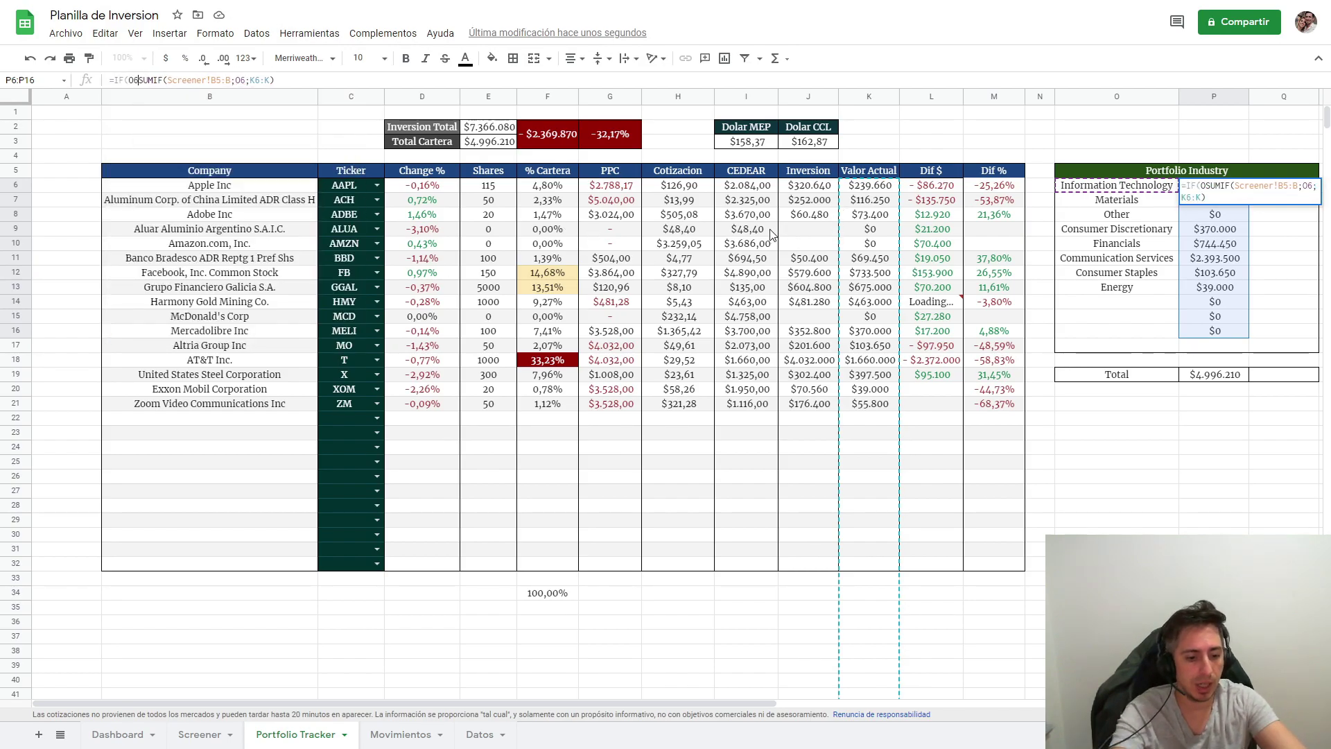
key("Return")
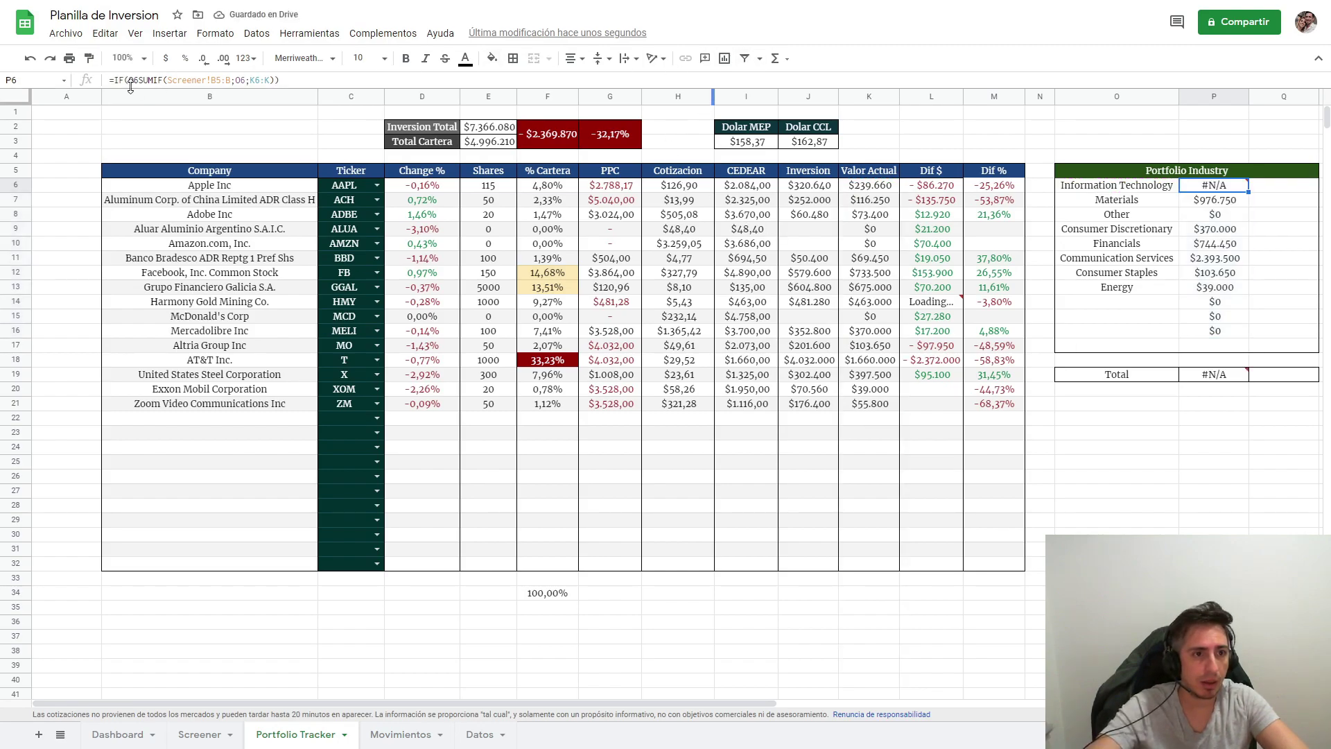
left_click(138, 80)
type("=\"\";\"\";")
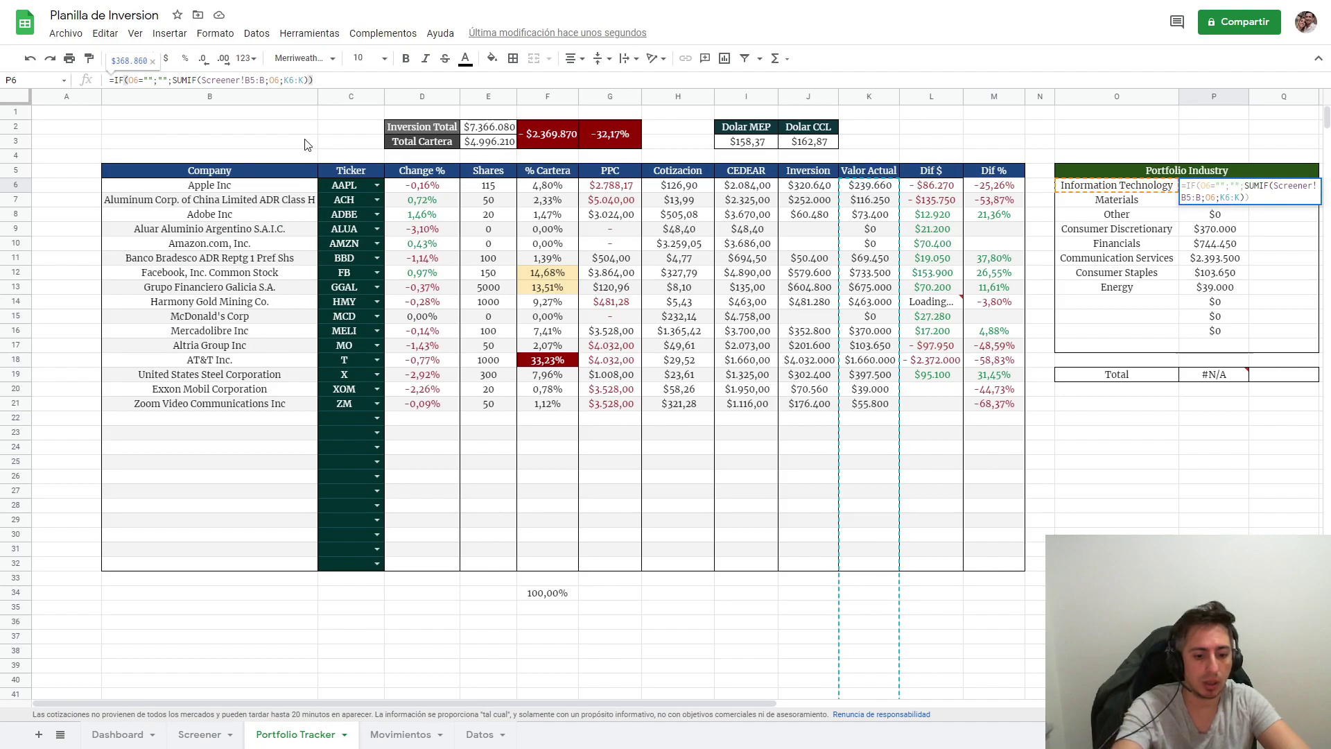
key("Return")
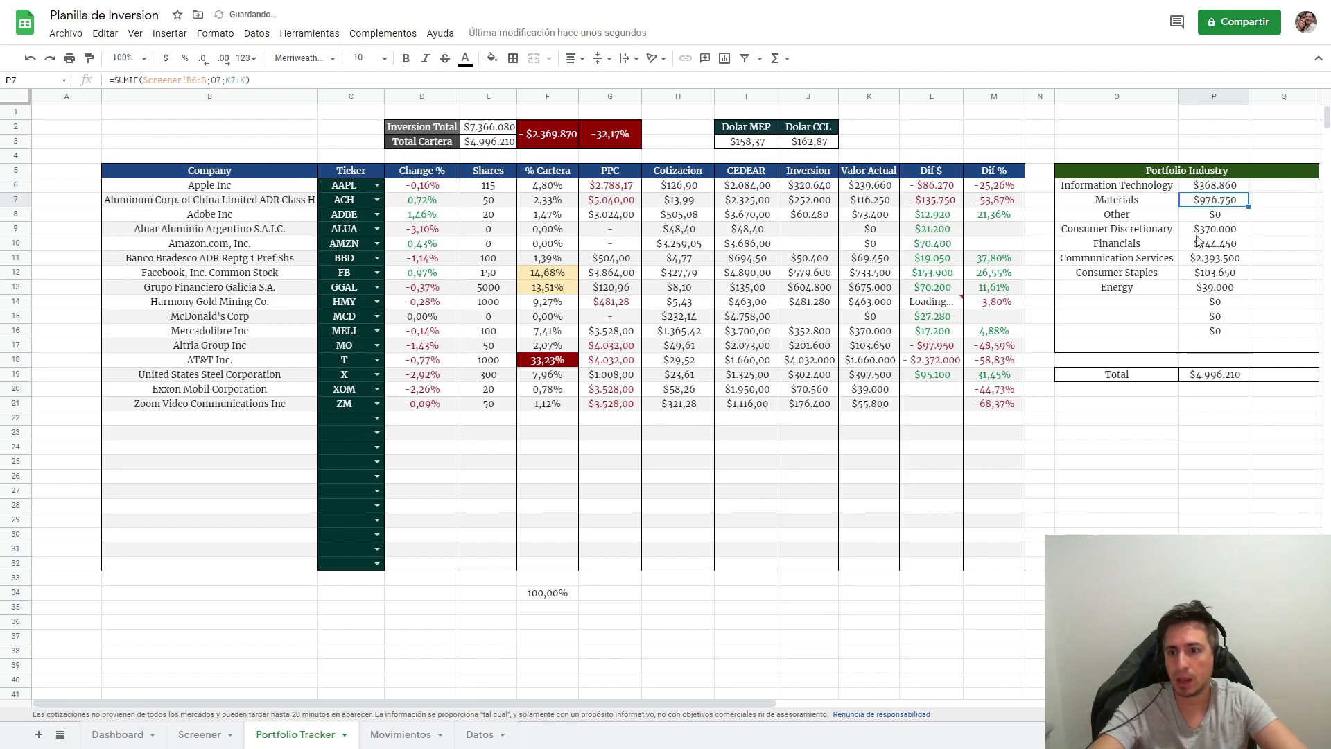
Copy the updated P6 formula down to P16 and verify the $4.996.210 Total.
left_click(1229, 188)
left_click_drag(1248, 192, 1250, 337)
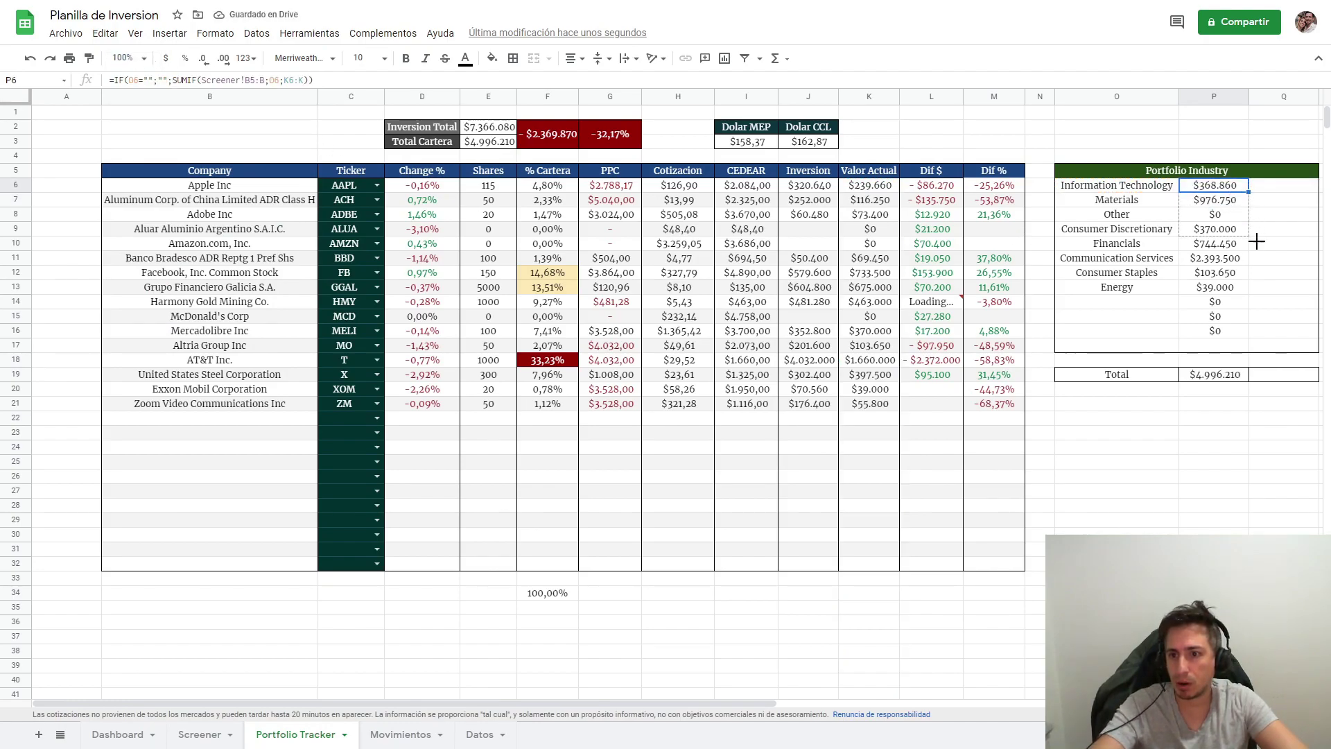
left_click(1242, 316)
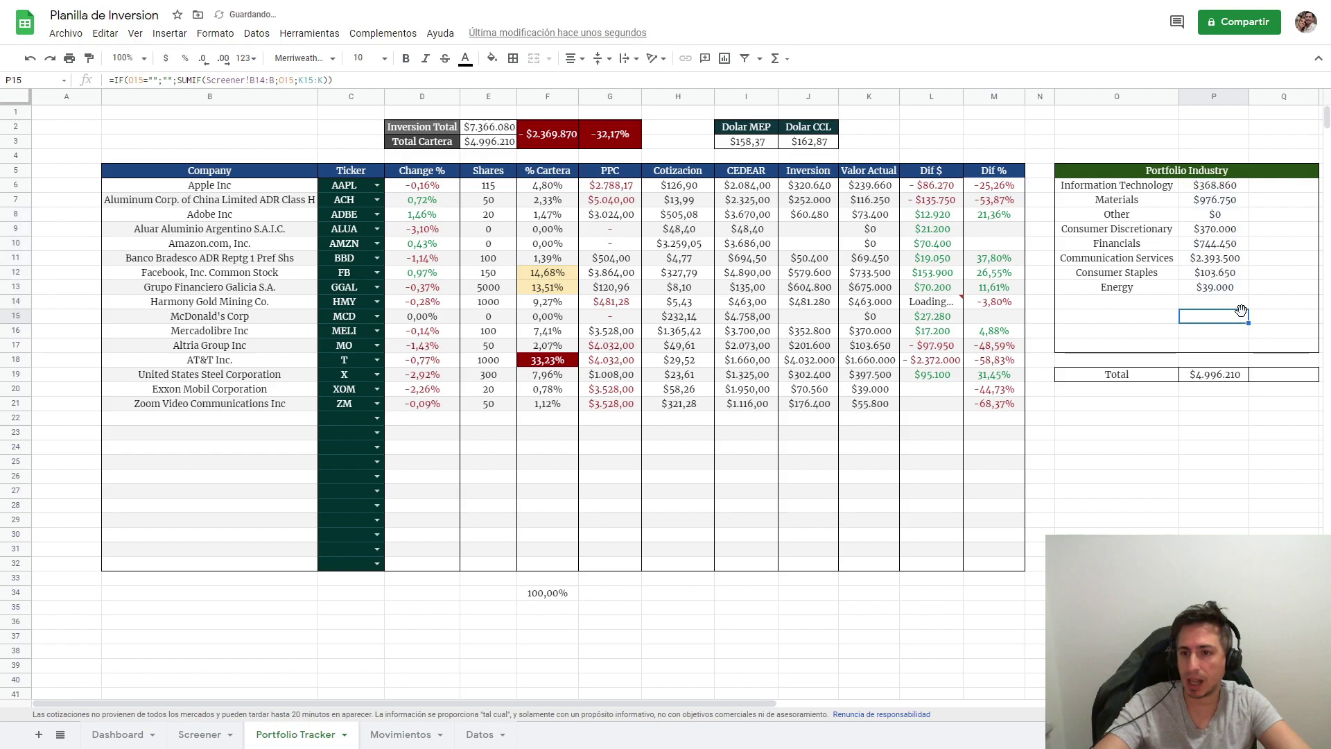
left_click(1226, 378)
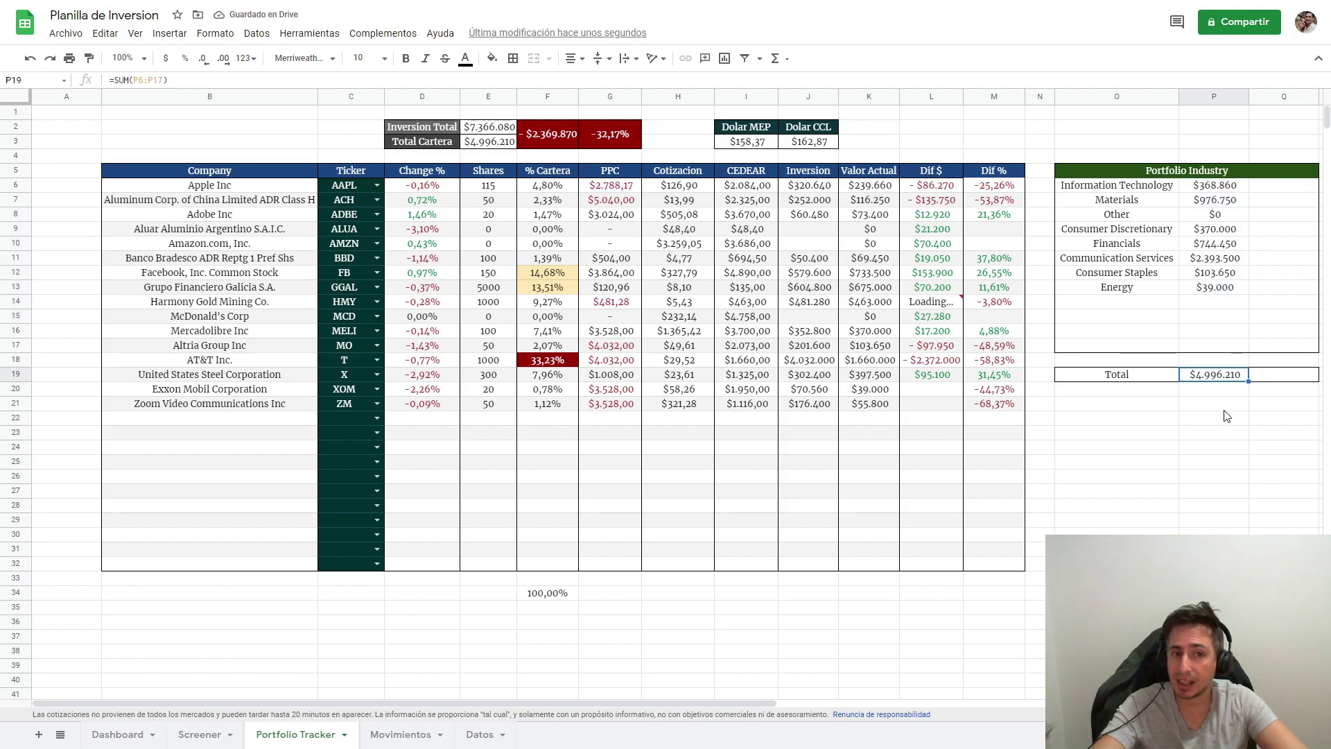
left_click(513, 143)
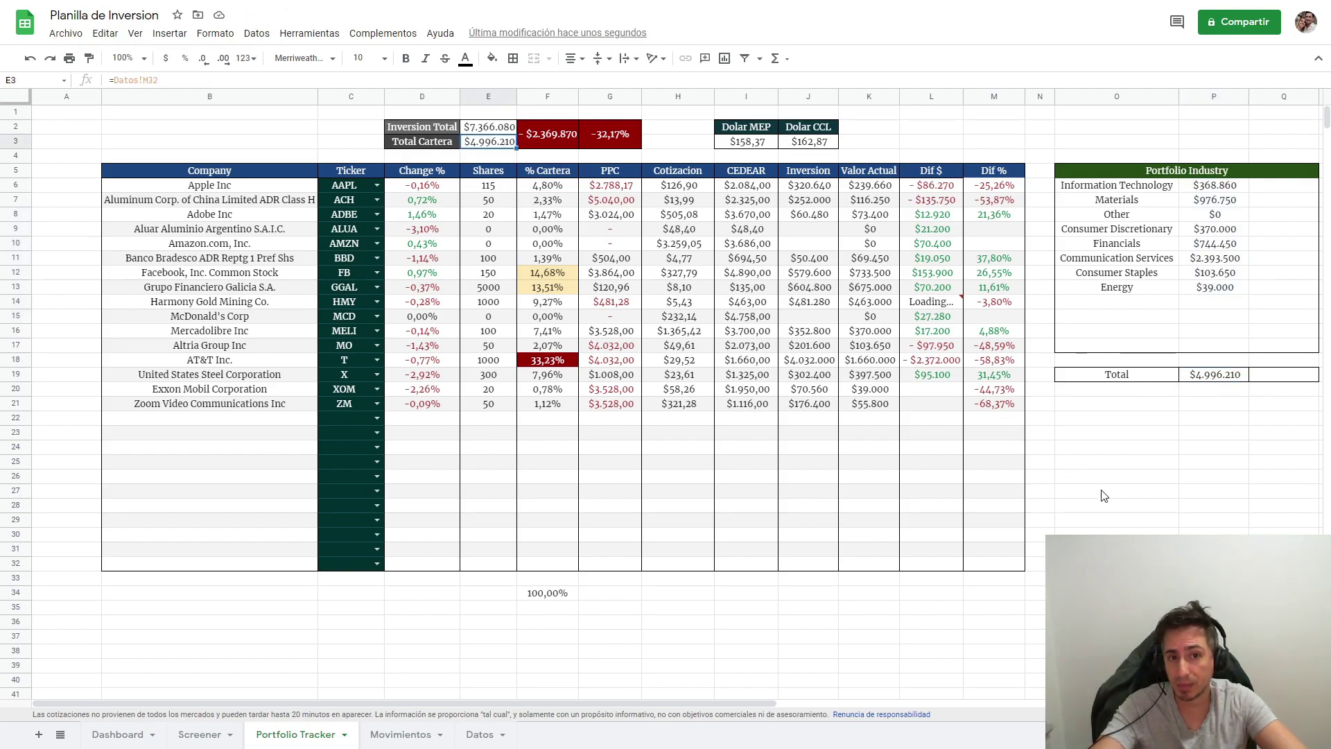
left_click_drag(1213, 185, 1230, 305)
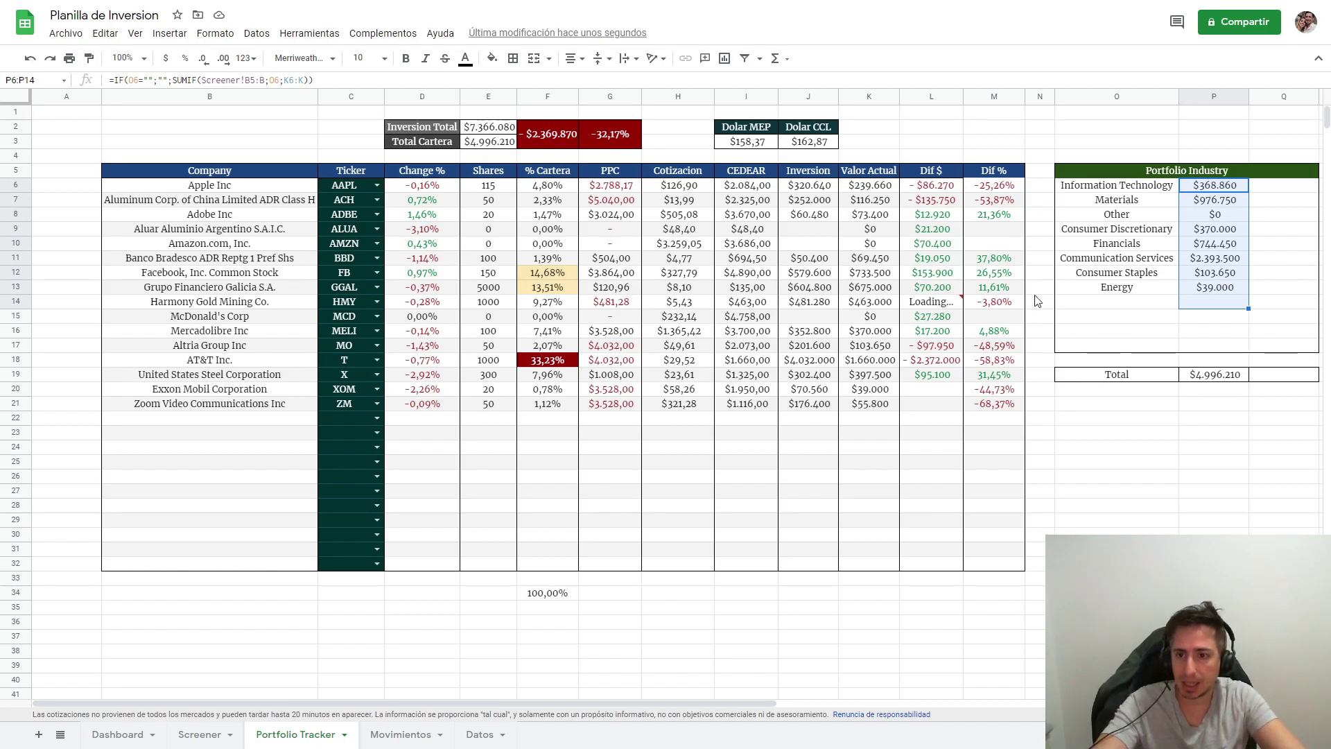
Enter =P6/$P$19 in Q6 to get the Information Technology share.
left_click(1273, 191)
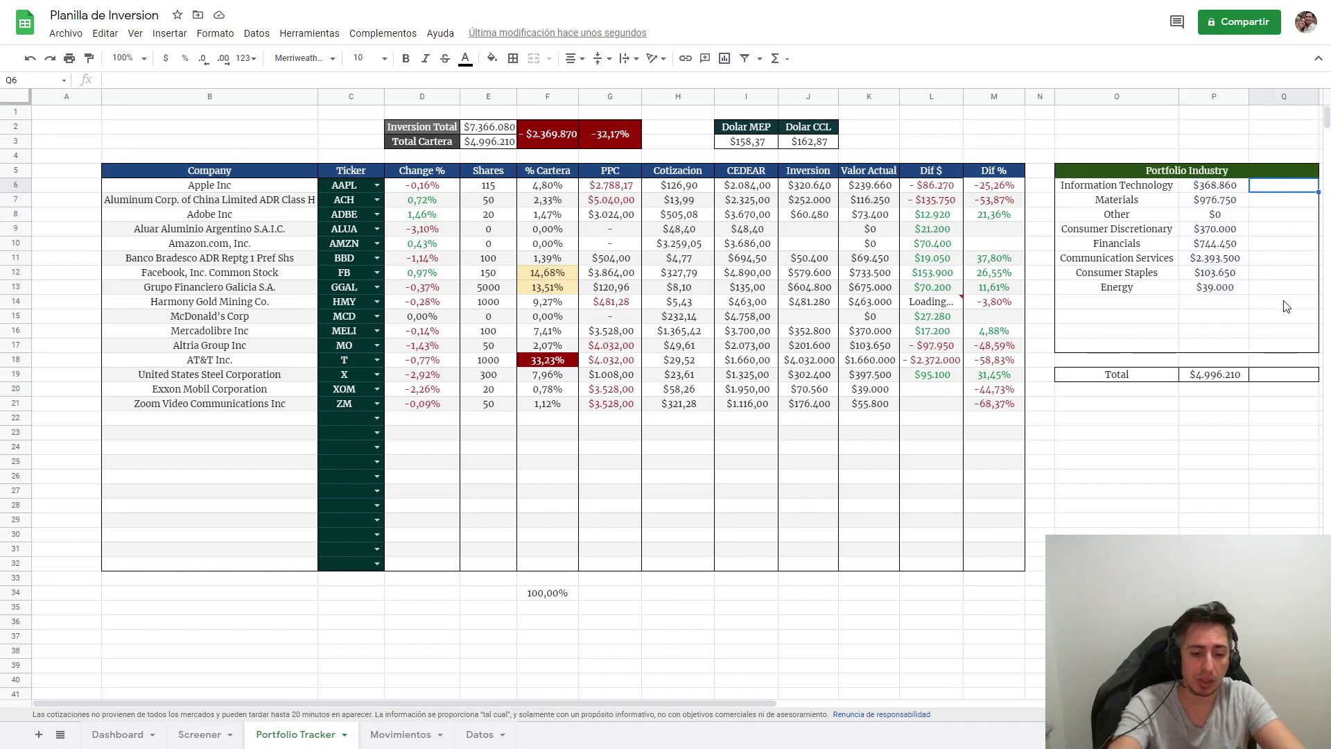
type("=P6/")
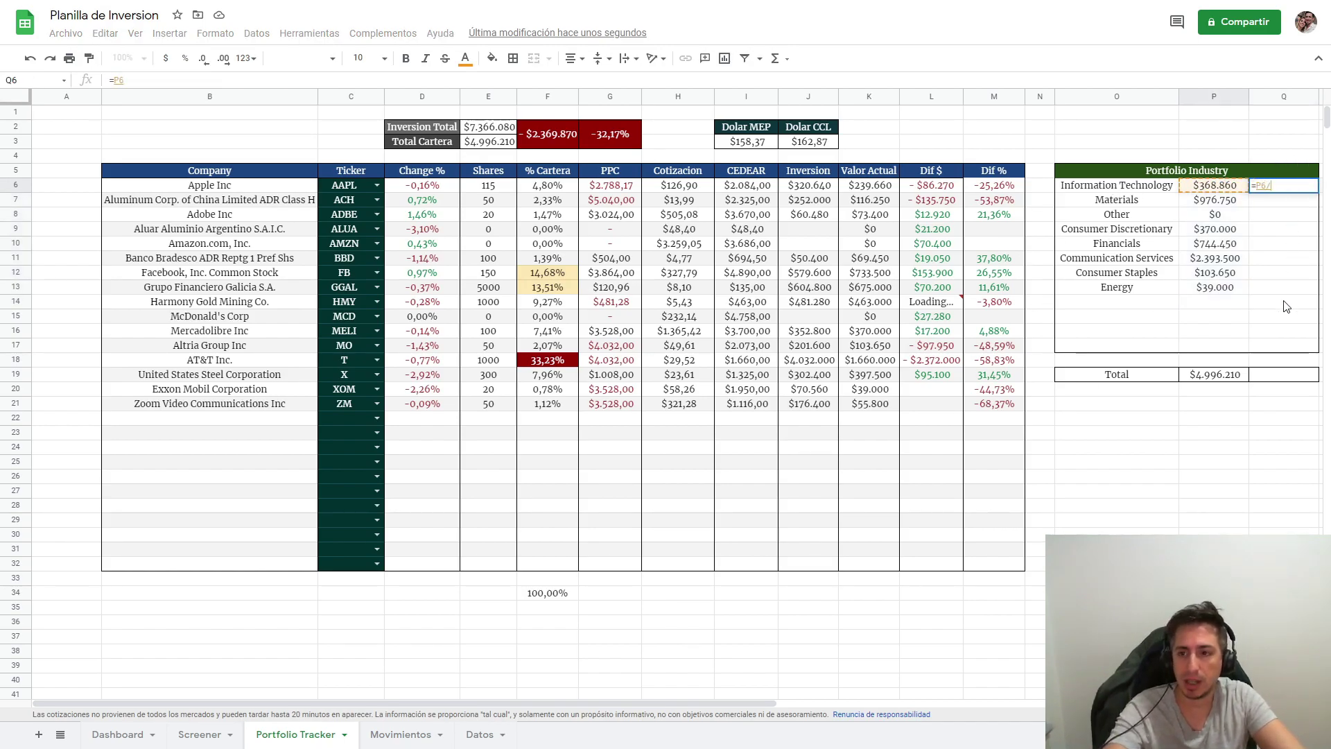
left_click(1231, 380)
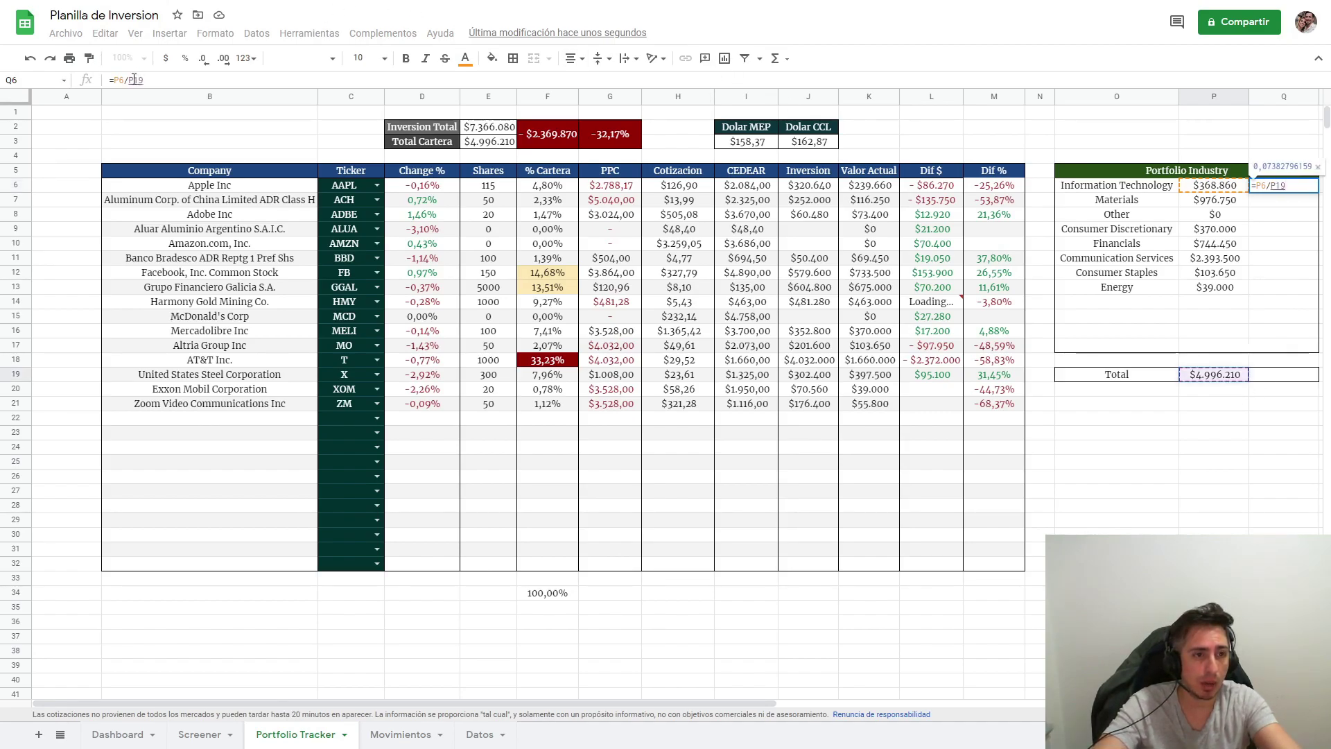
key("Return")
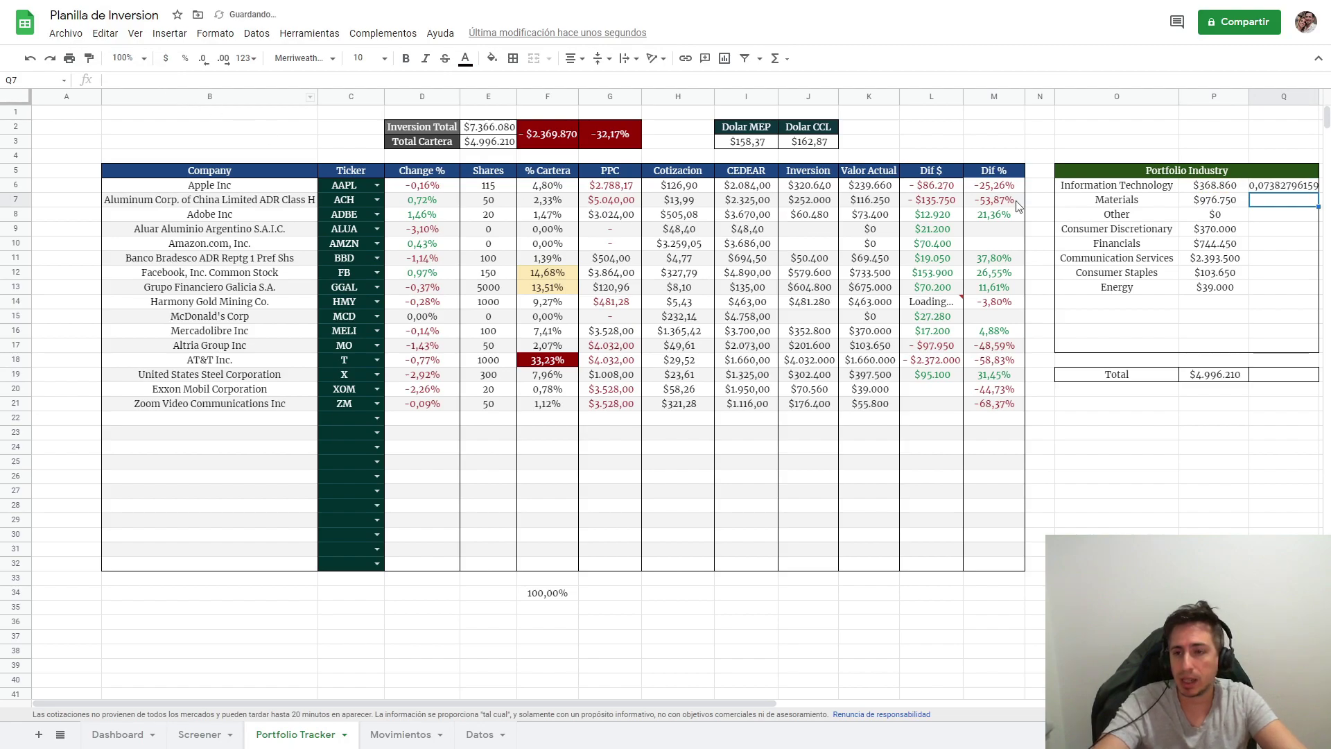
Format the share cells Q6:Q17 as percentages and fill the formula down.
left_click_drag(1262, 187, 1281, 346)
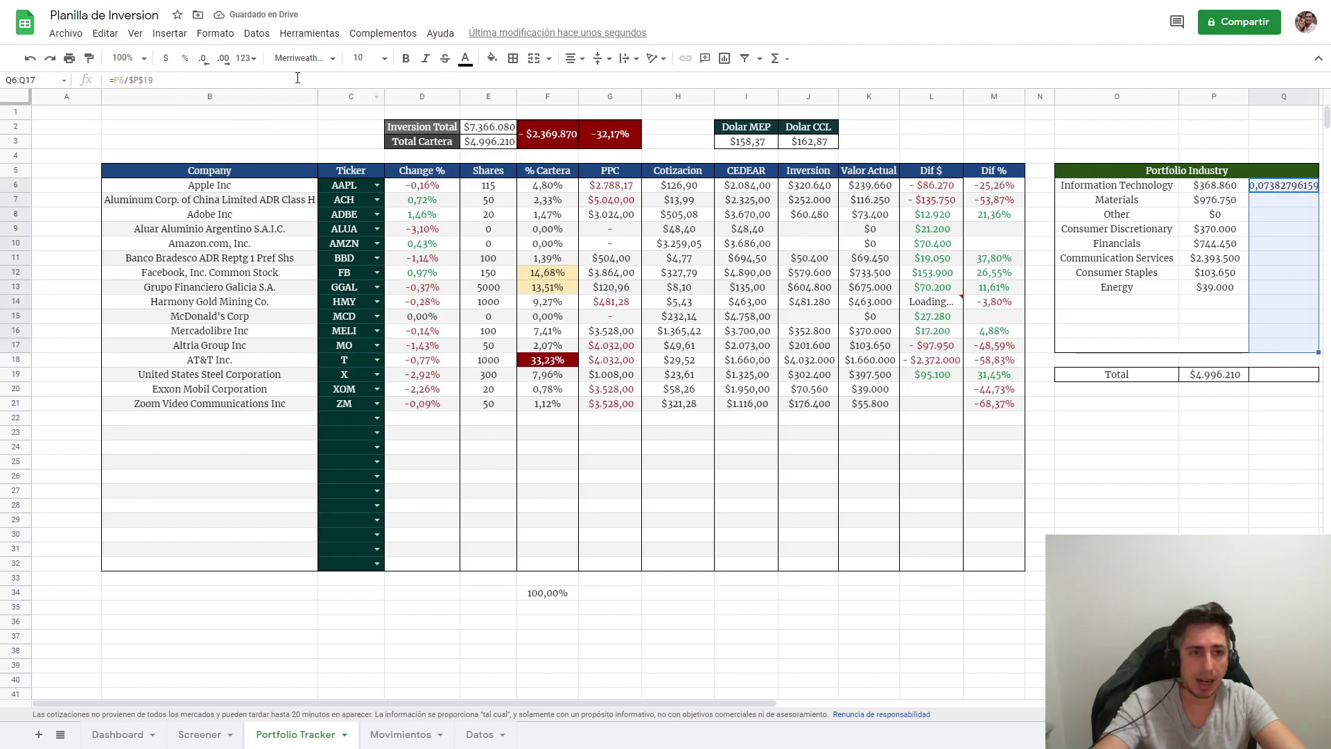
left_click(215, 34)
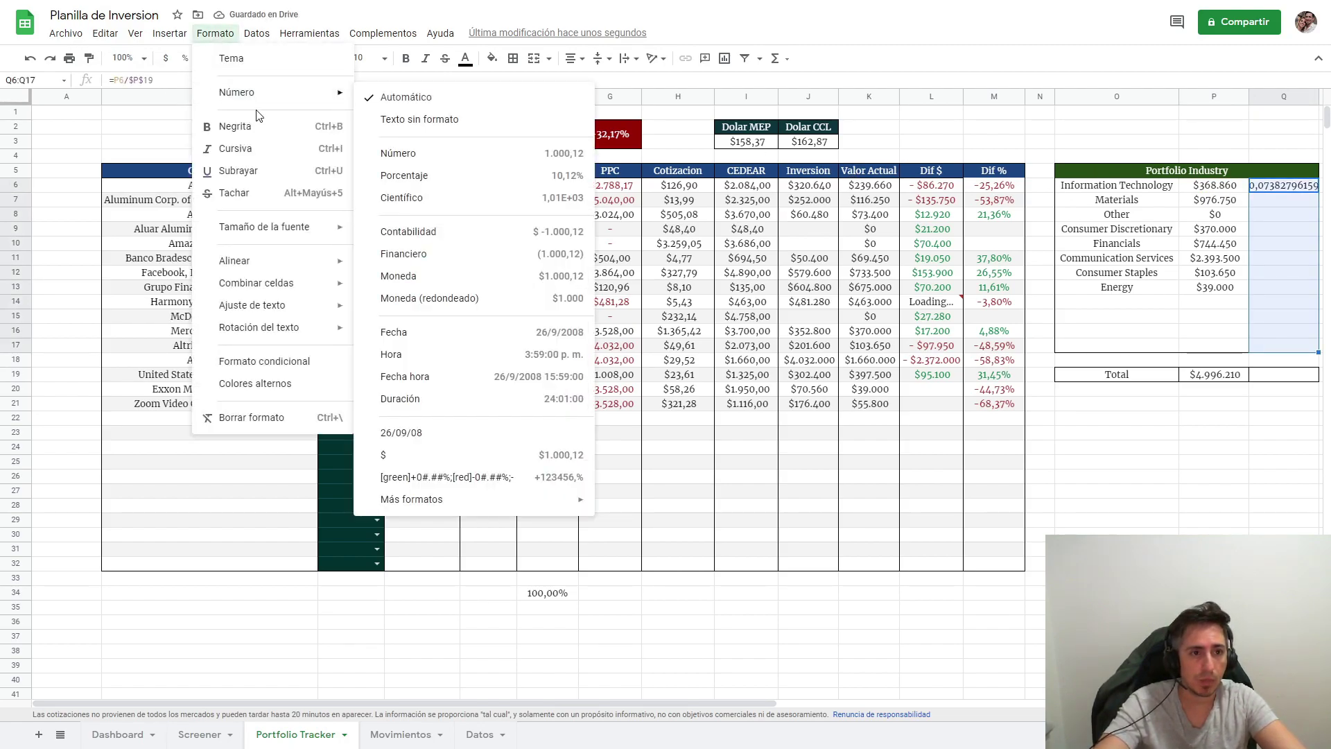
left_click(475, 176)
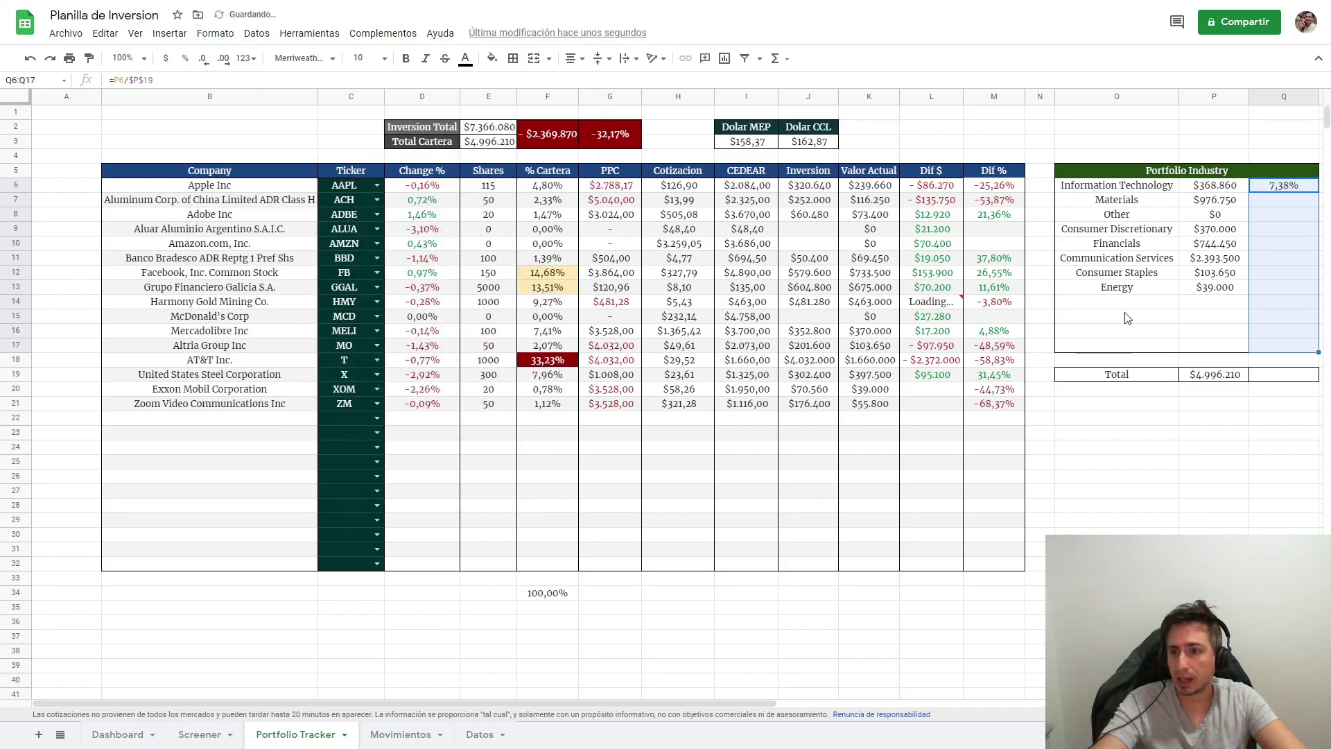
left_click(1279, 248)
left_click(1285, 190)
left_click_drag(1314, 192, 1317, 347)
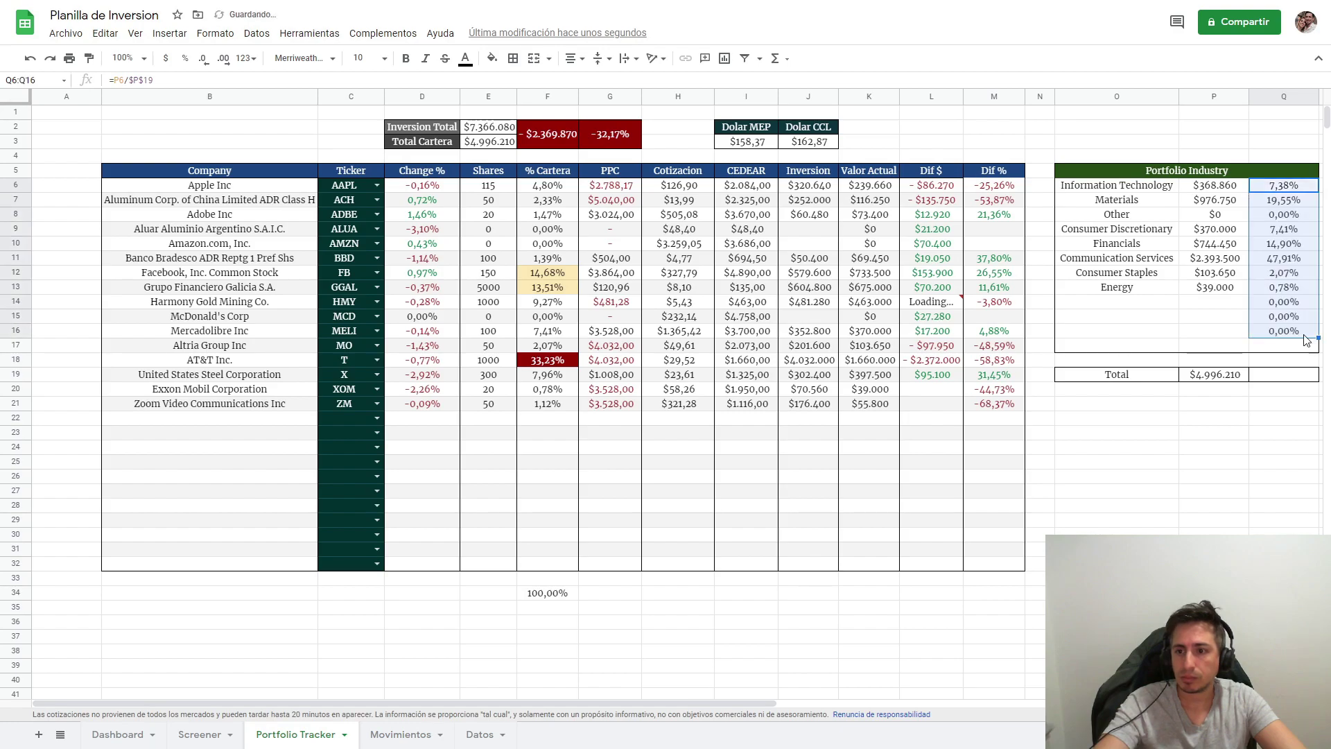
Change Q6 to =IF(O6="";"";P6/$P$19) and fill it down to Q16.
left_click(113, 79)
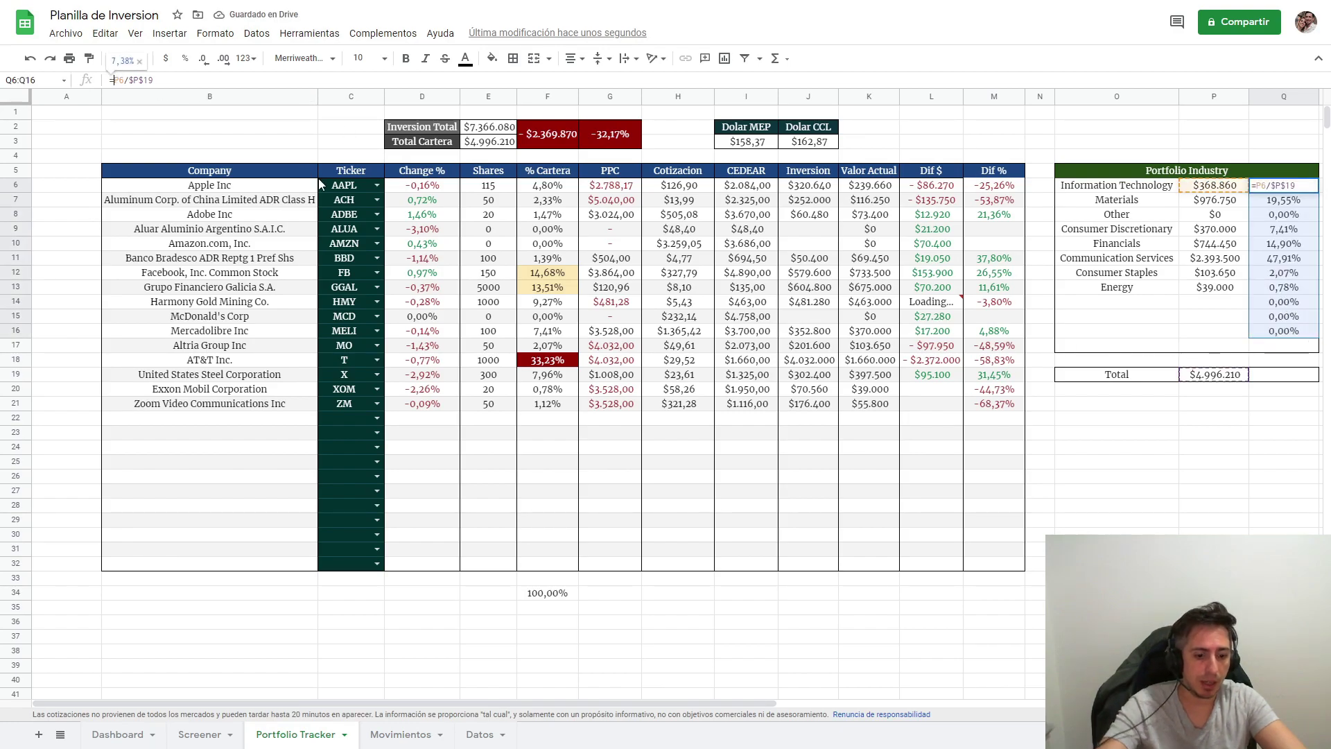
type("IF=")
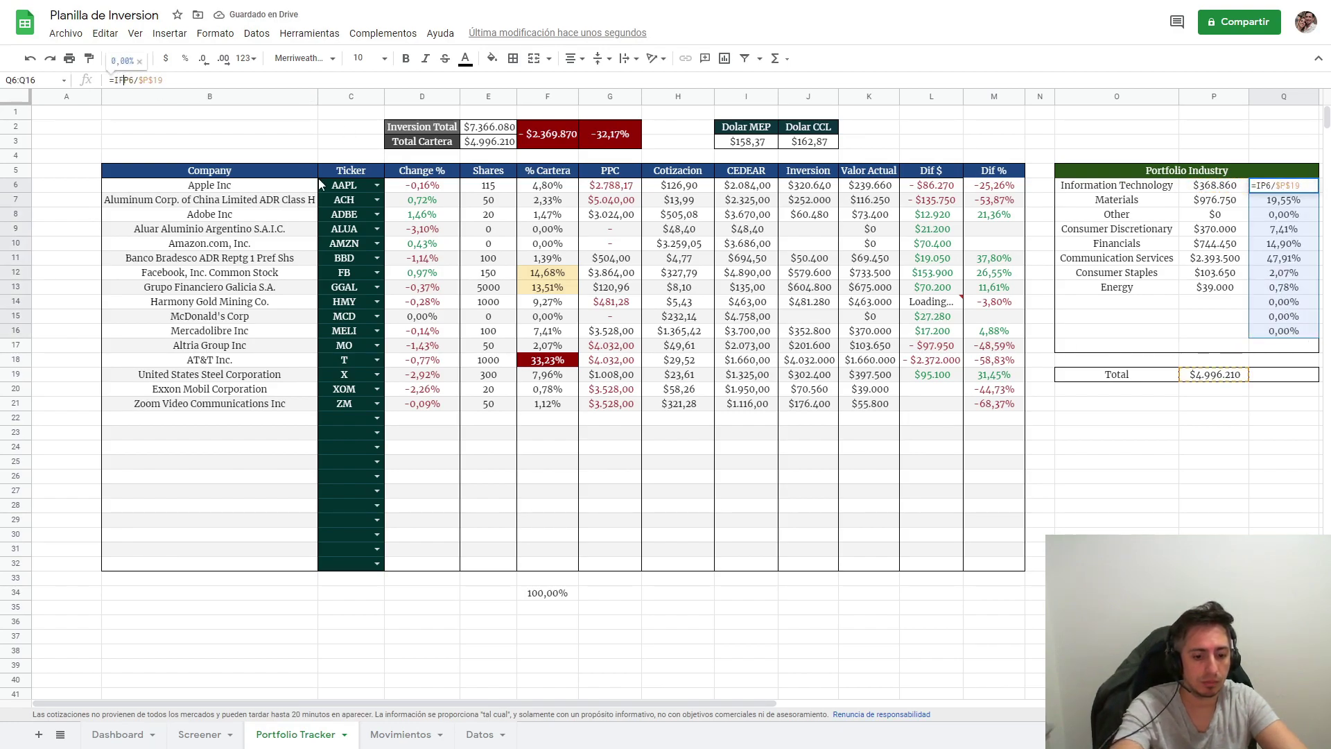
key("BackSpace")
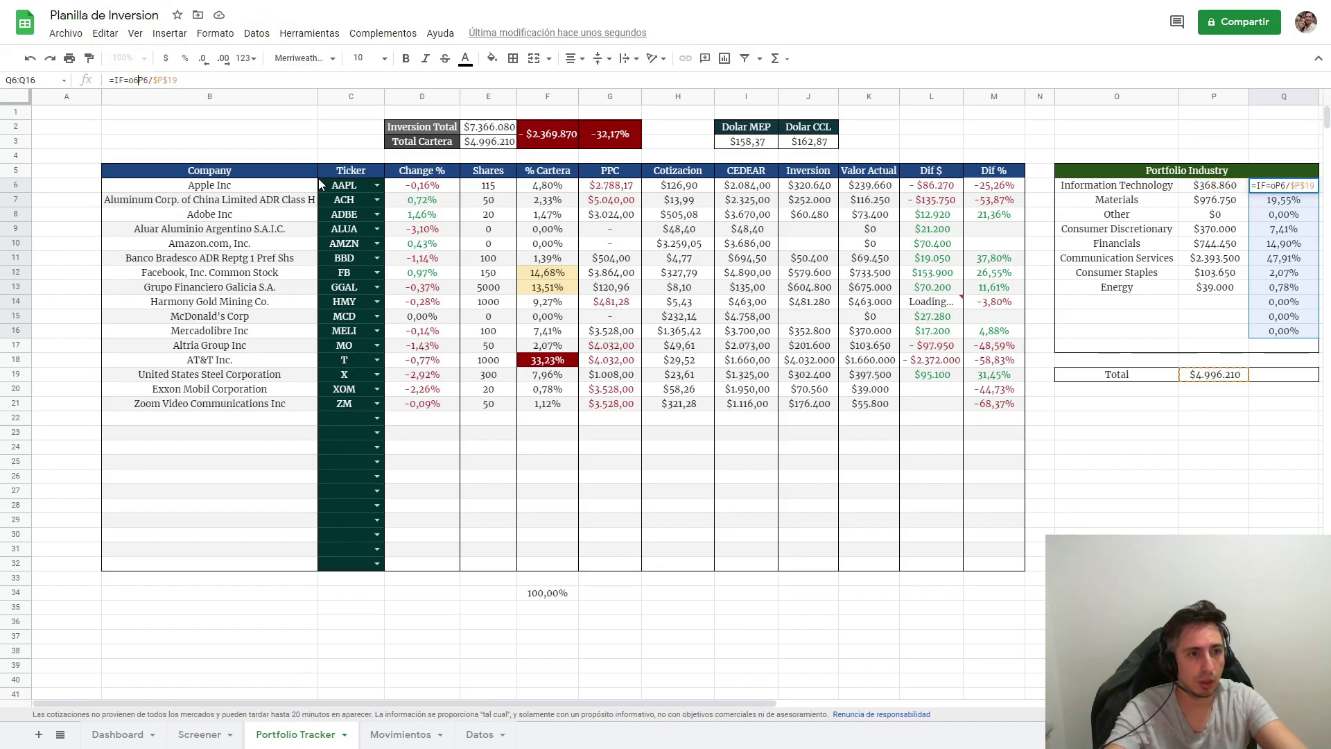
type("(")
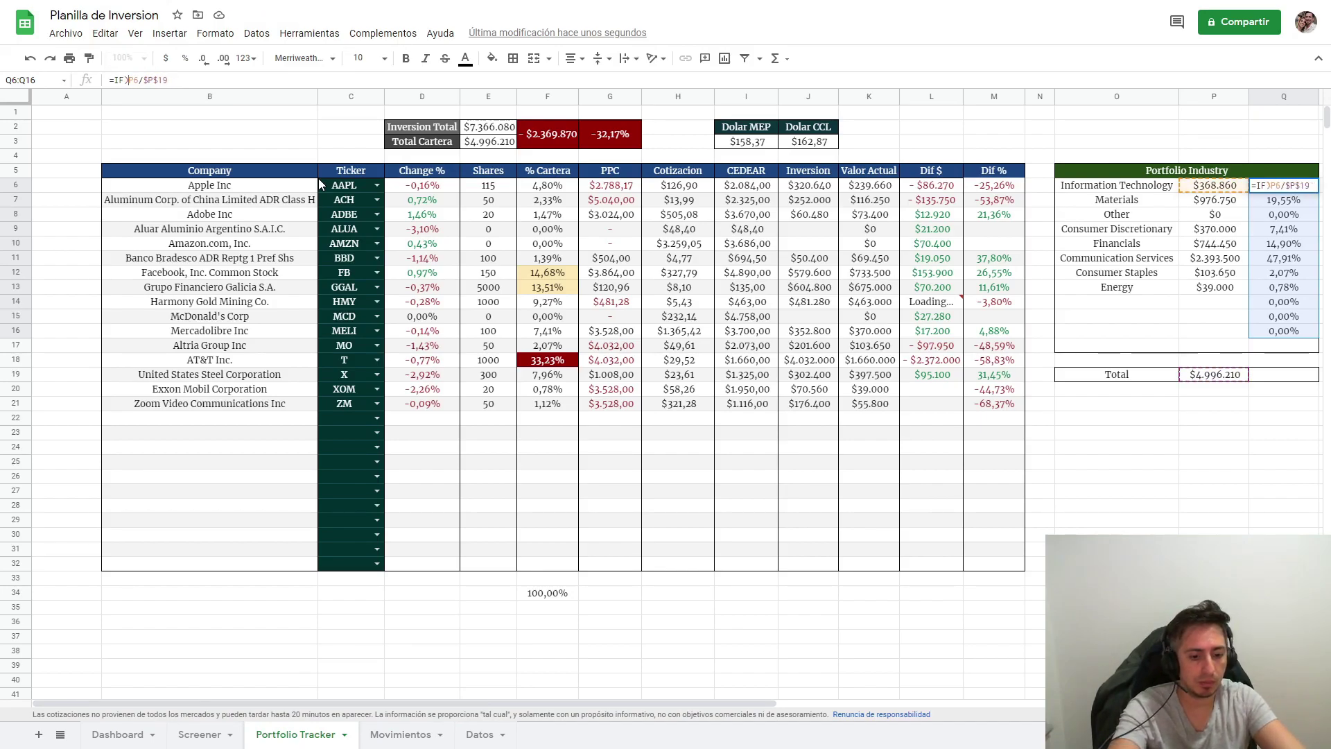
type("O6")
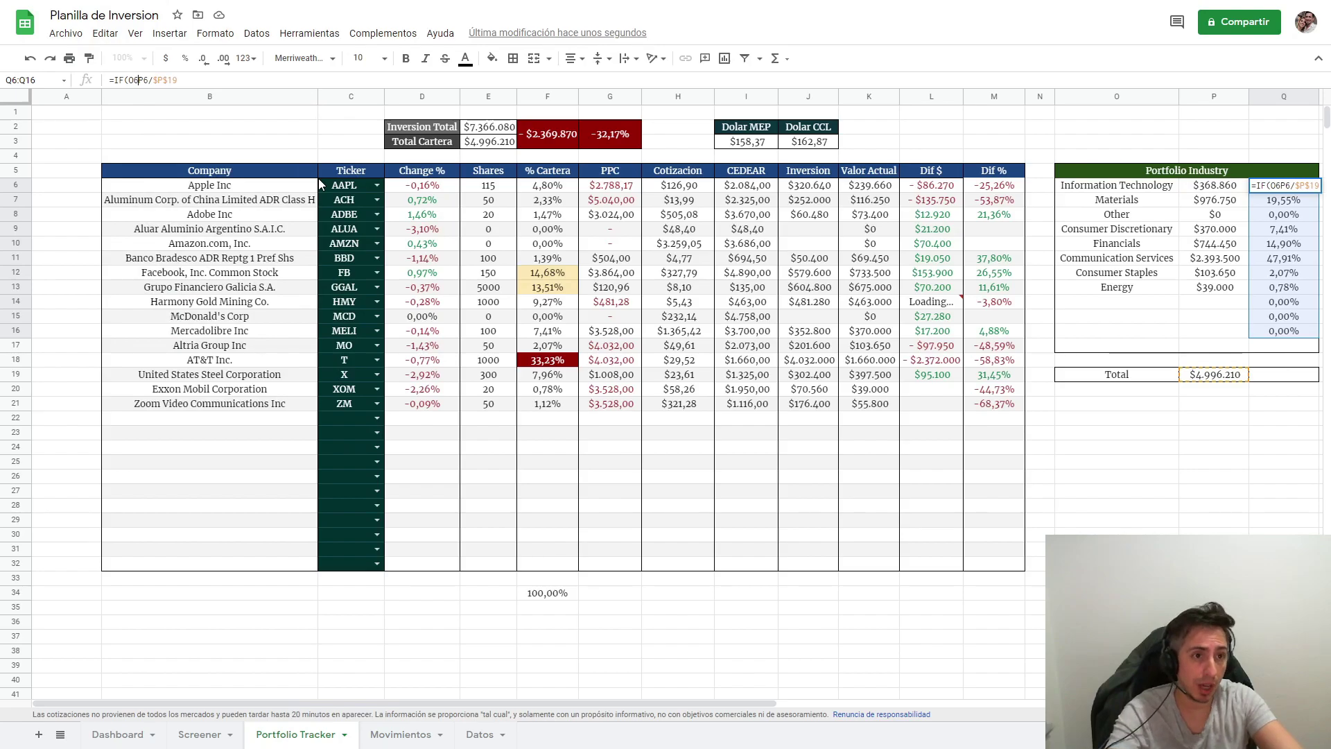
type("=\"\";\"\"")
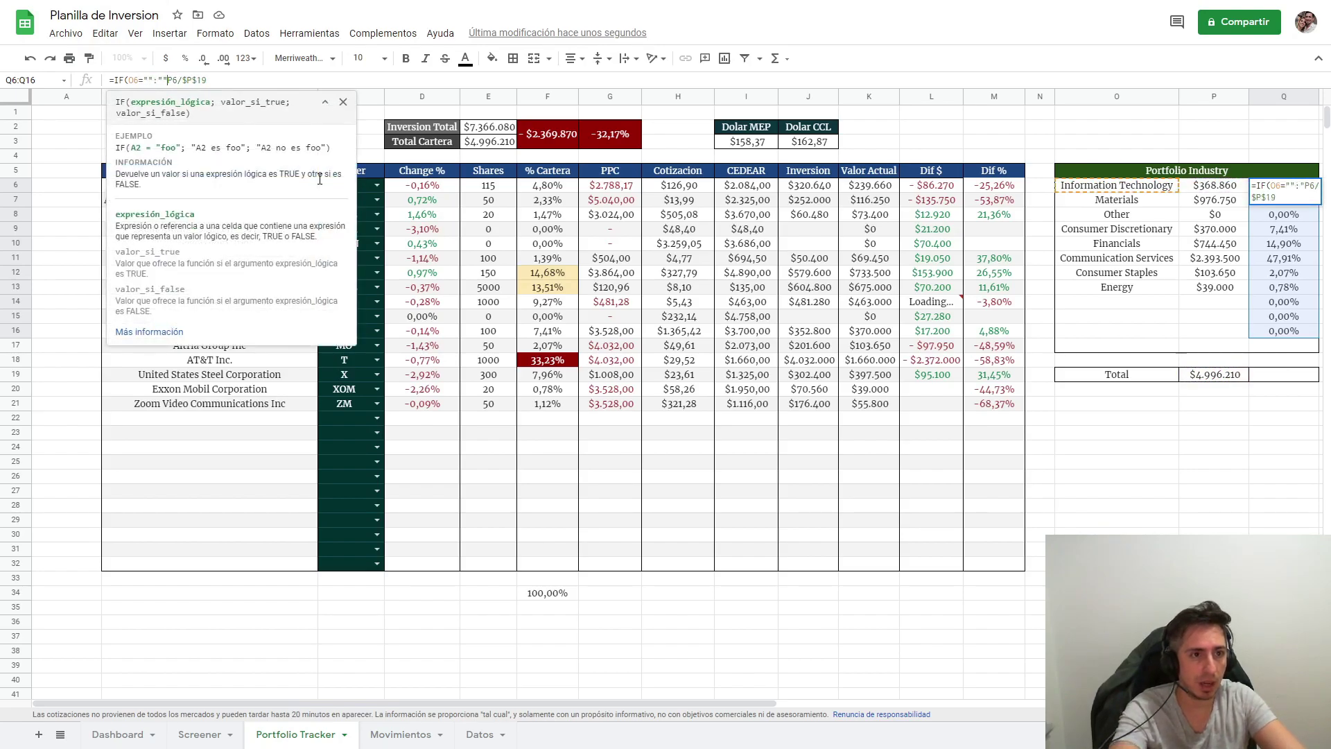
key("BackSpace")
key("BackSpace")
key("BackSpace")
type(";\"\"")
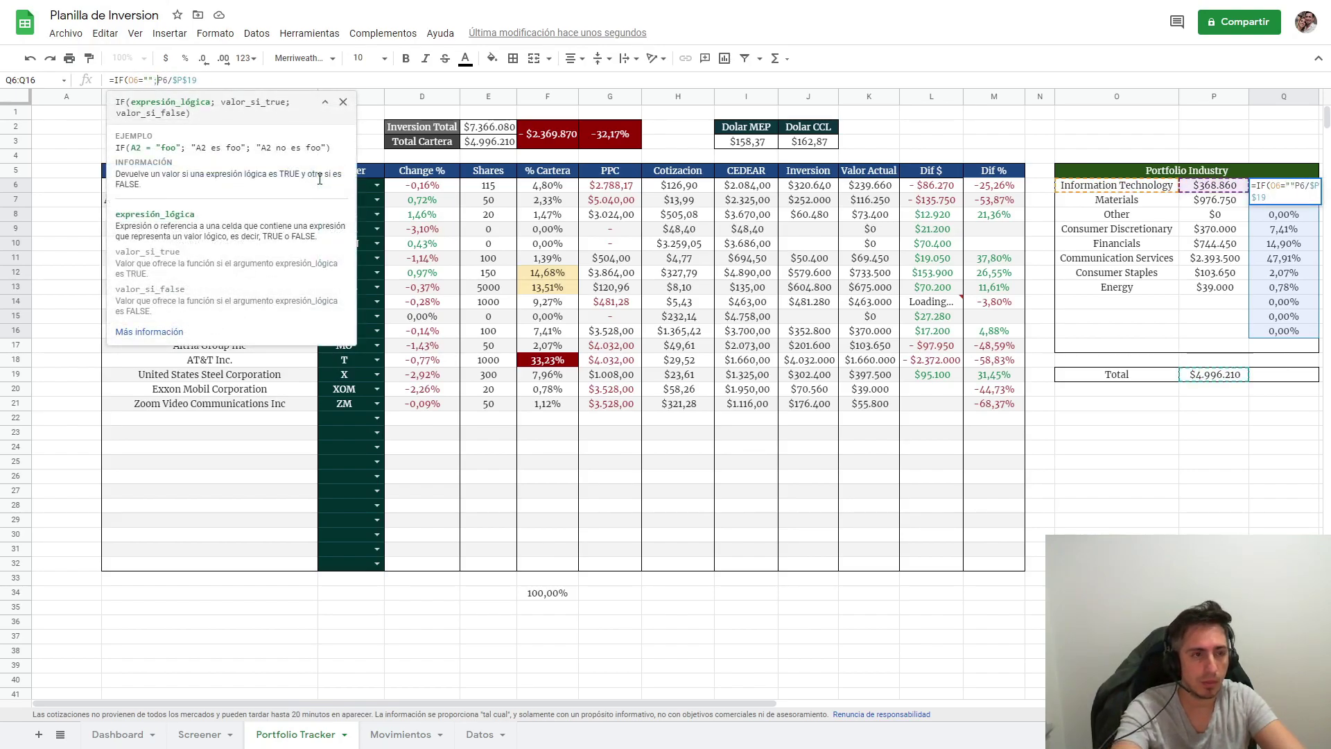
type(";")
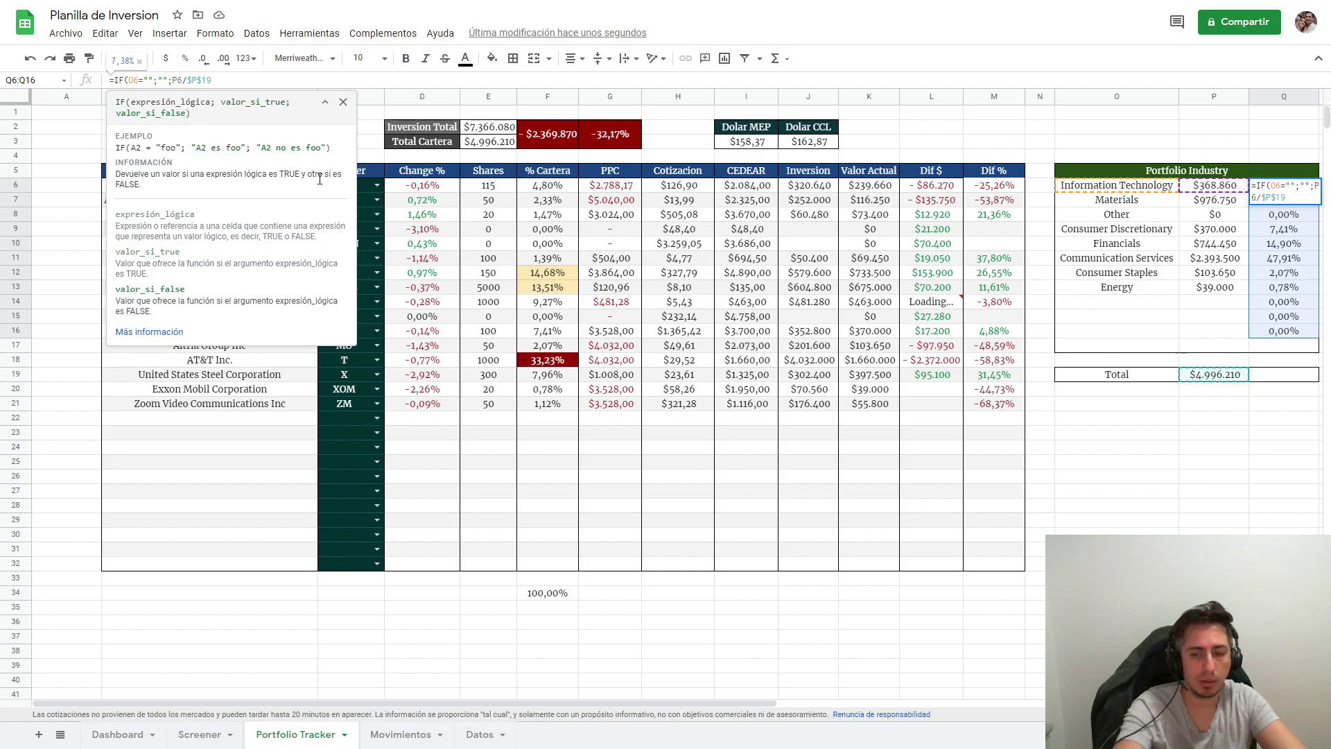
key("Return")
left_click(1298, 186)
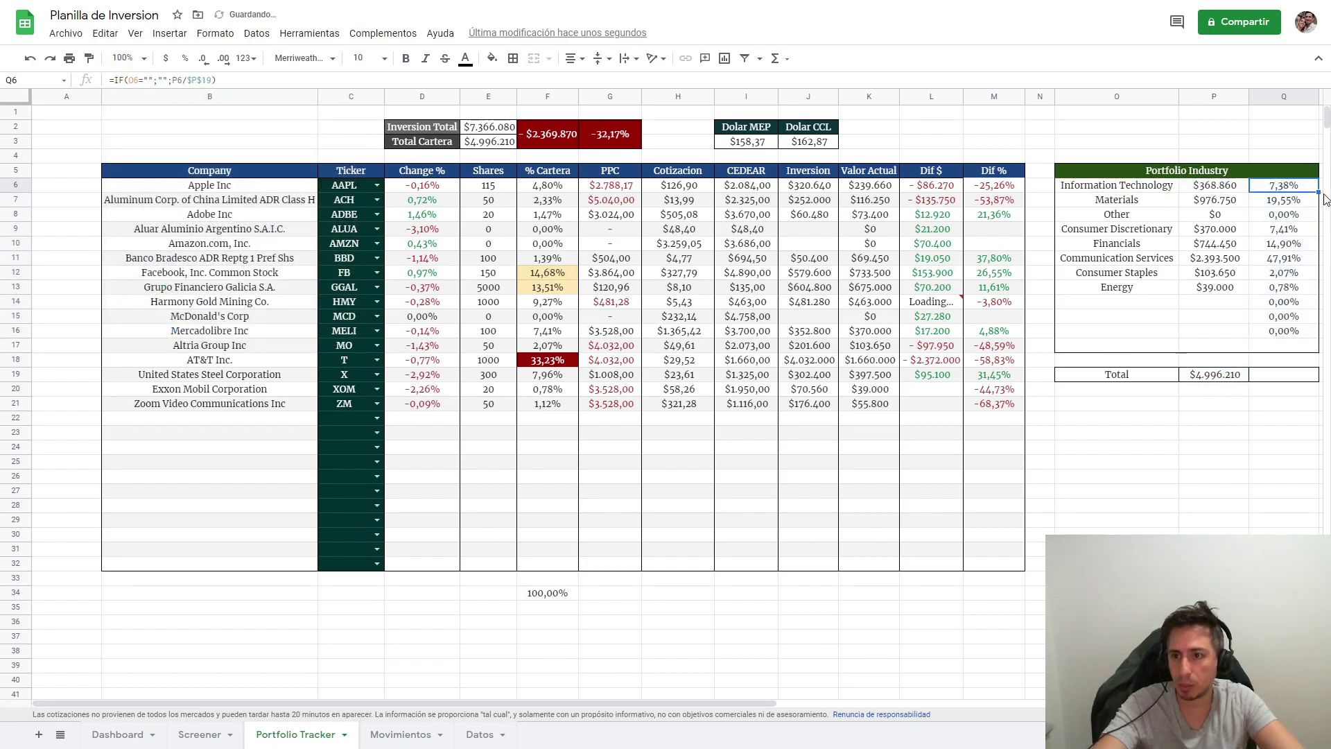
left_click_drag(1317, 192, 1310, 331)
left_click(1291, 436)
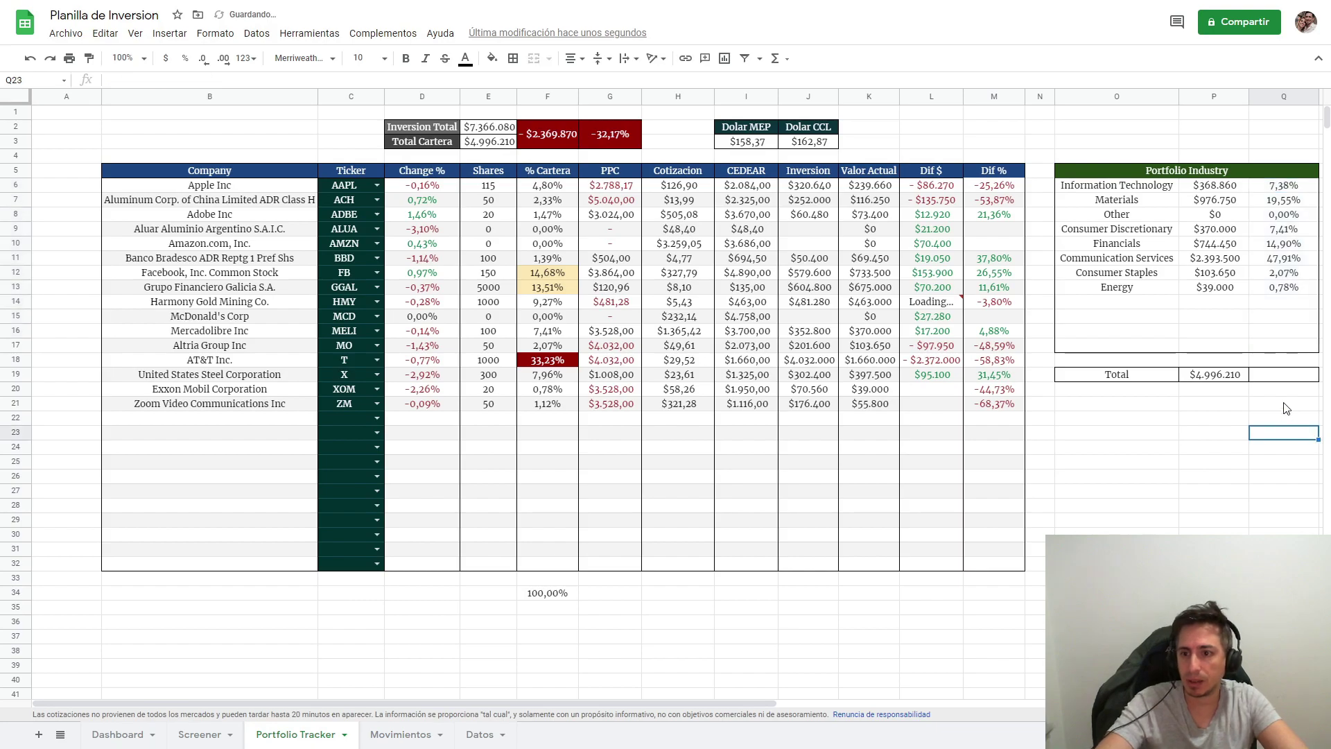
key("Up")
key("Up")
key("Up")
Total the sector shares in Q19 with =SUM(Q6:Q13), giving 100,00%.
type("=SUM")
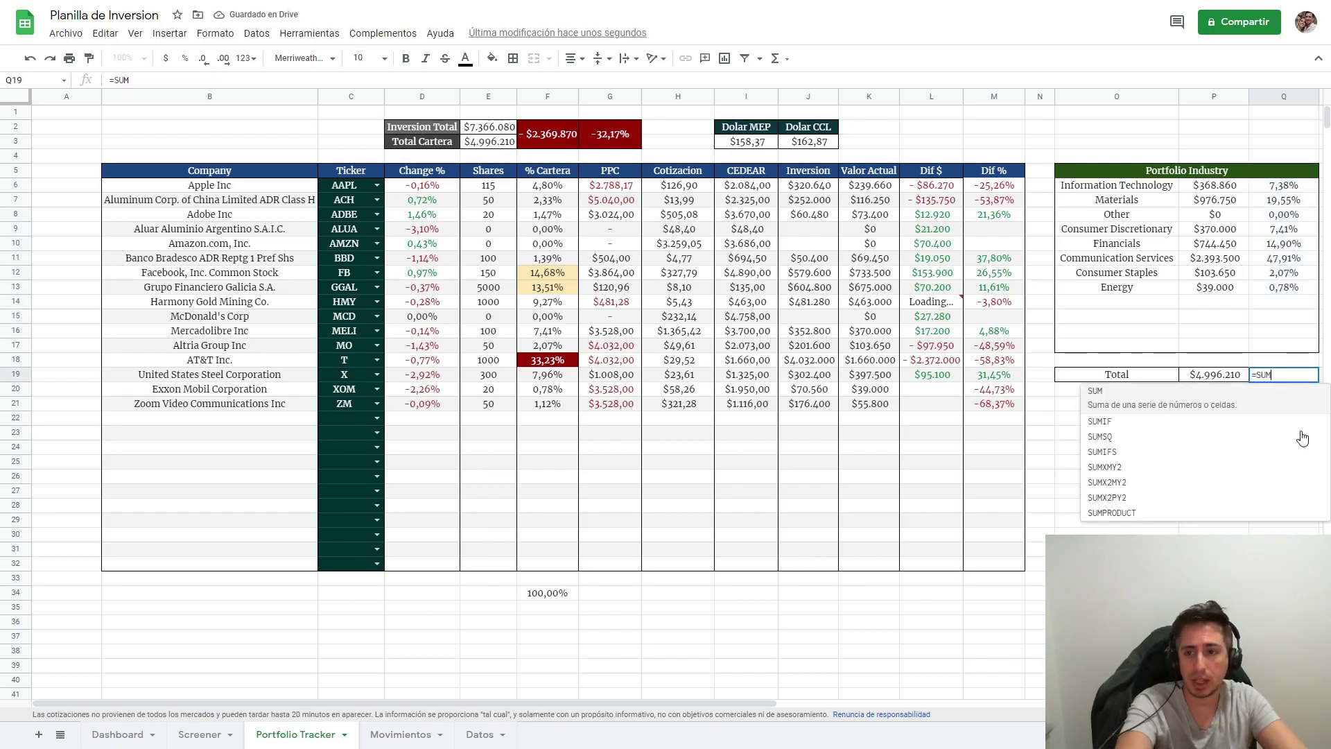
type("(")
left_click_drag(1297, 189, 1301, 341)
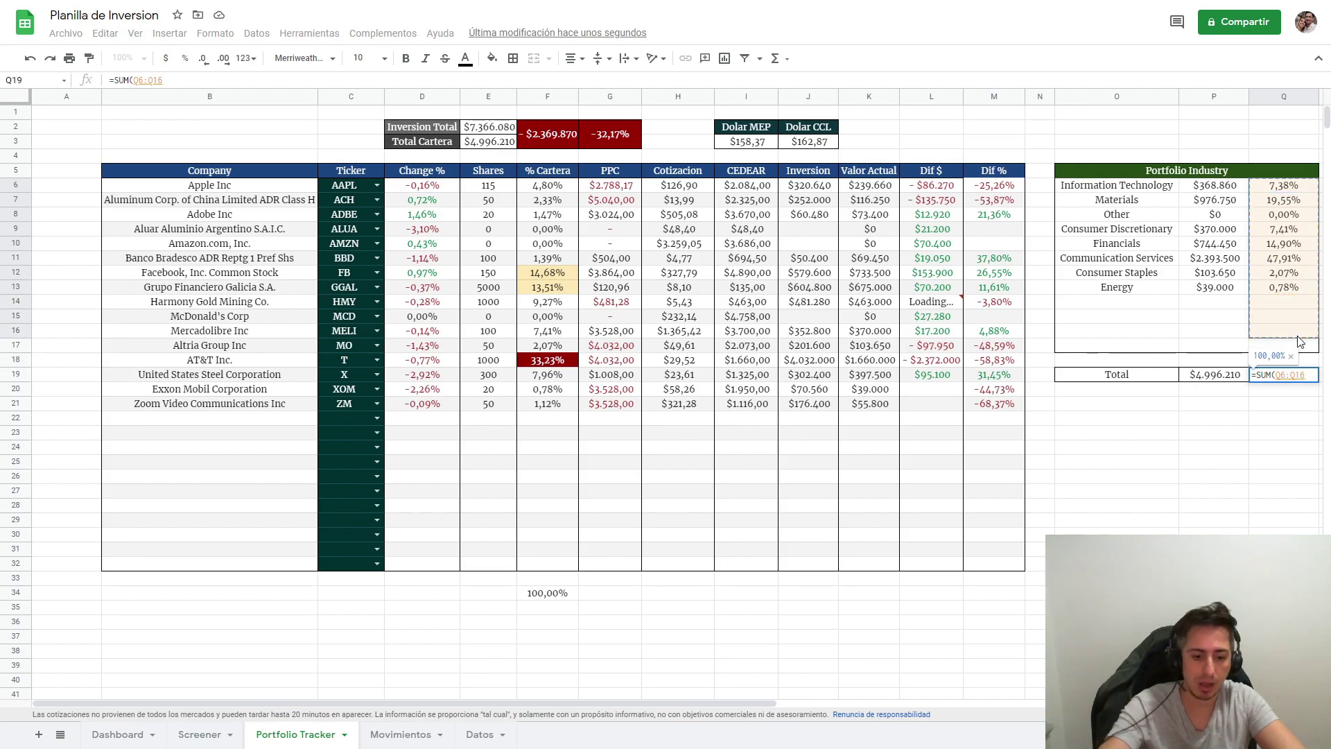
key("Return")
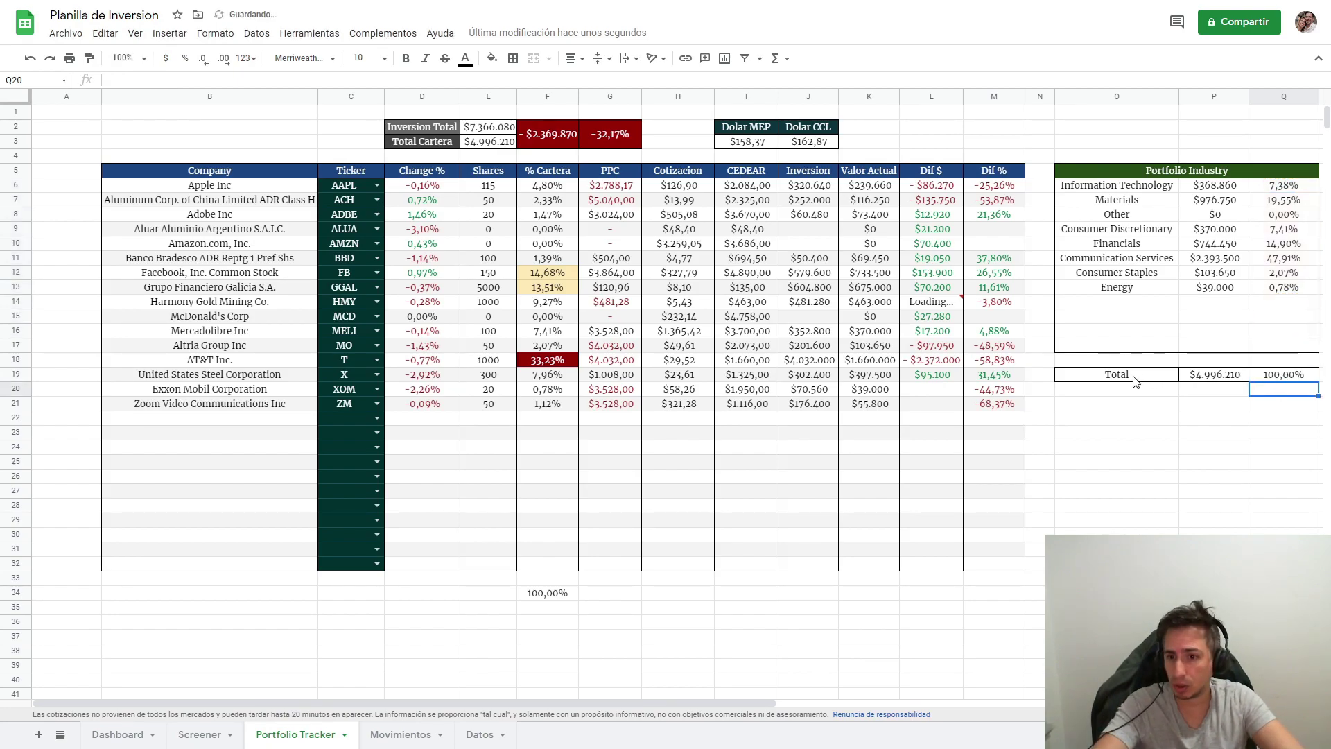
Make the Total label in O19 white text on a dark green fill.
left_click(1135, 378)
left_click(465, 58)
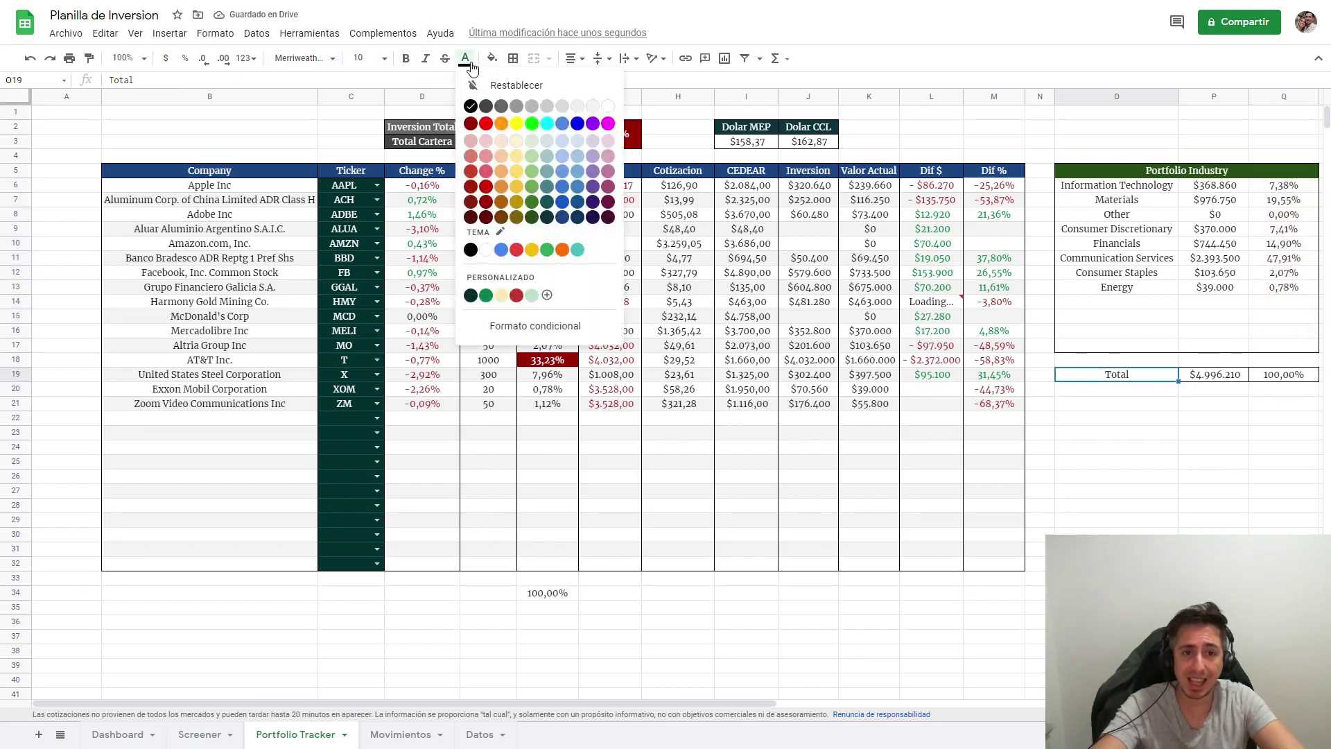
left_click(607, 106)
left_click(490, 58)
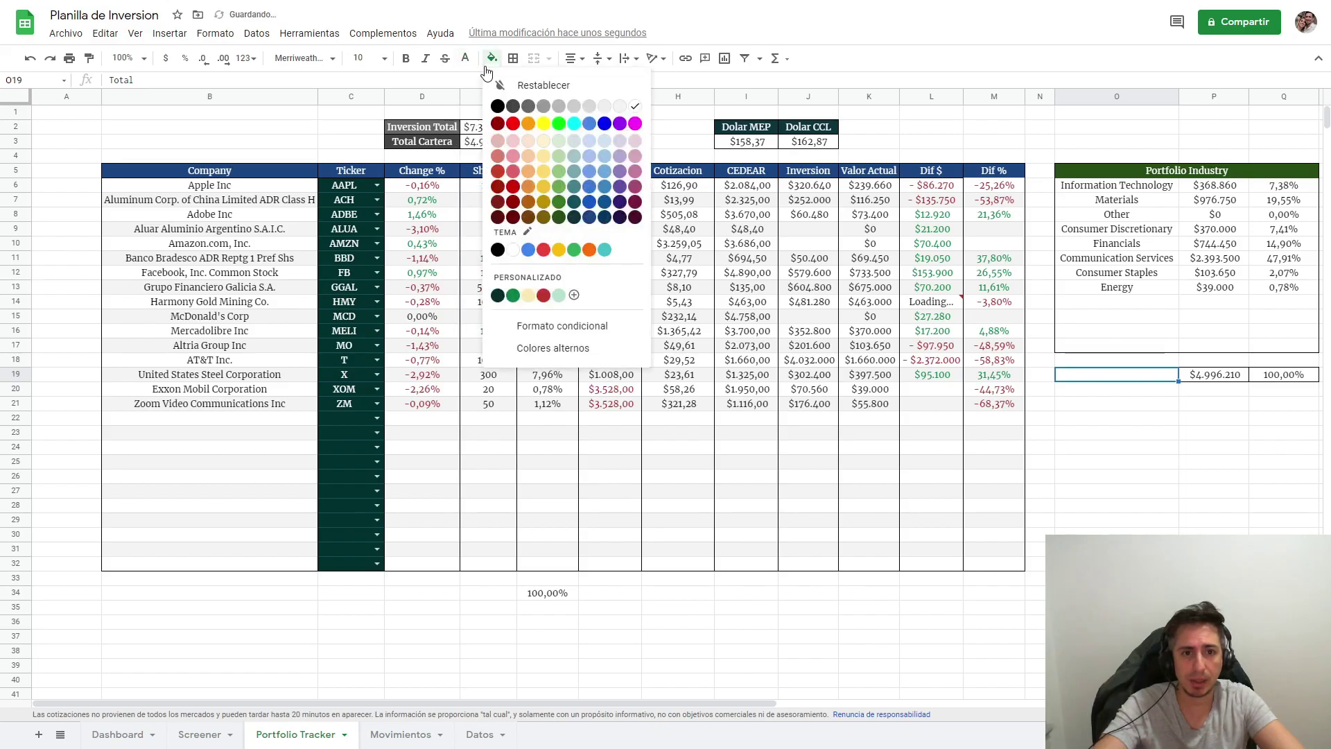
left_click(559, 217)
left_click(1151, 520)
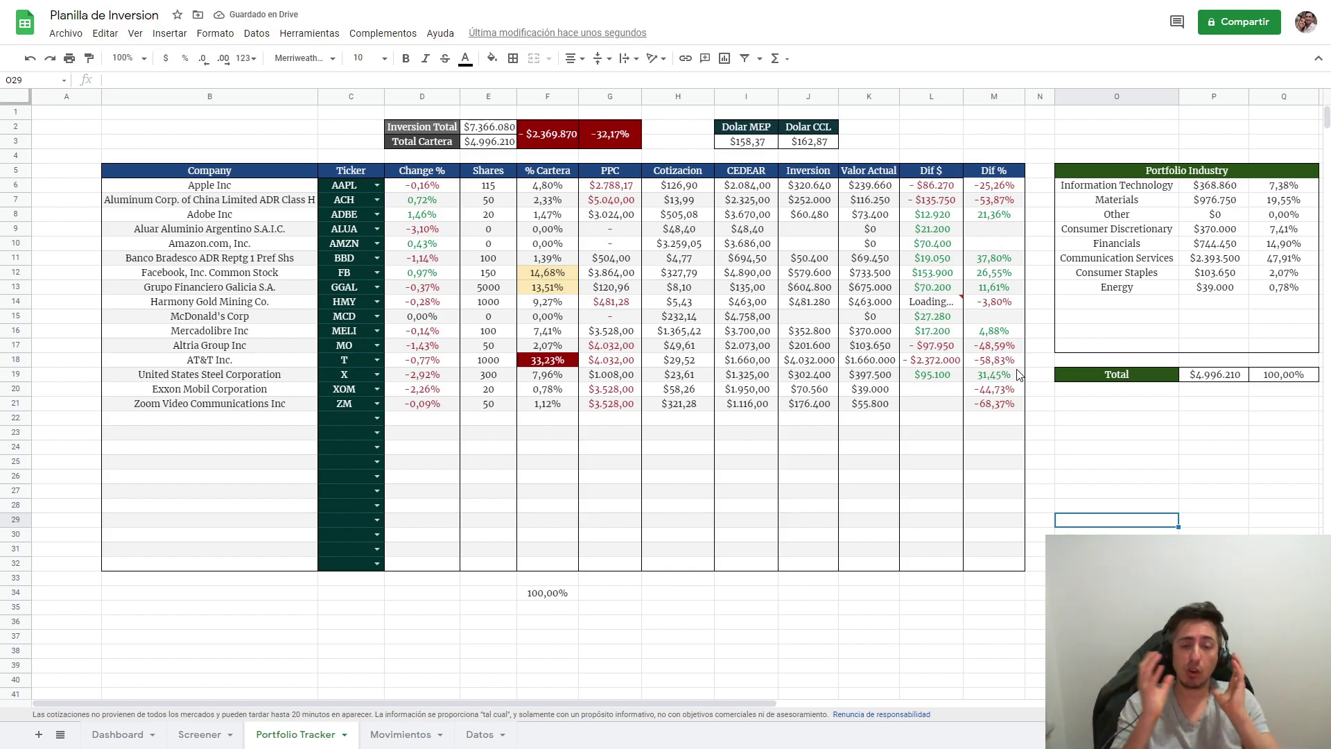
Review the Information Technology, Communication Services and Materials share formulas.
left_click(1289, 187)
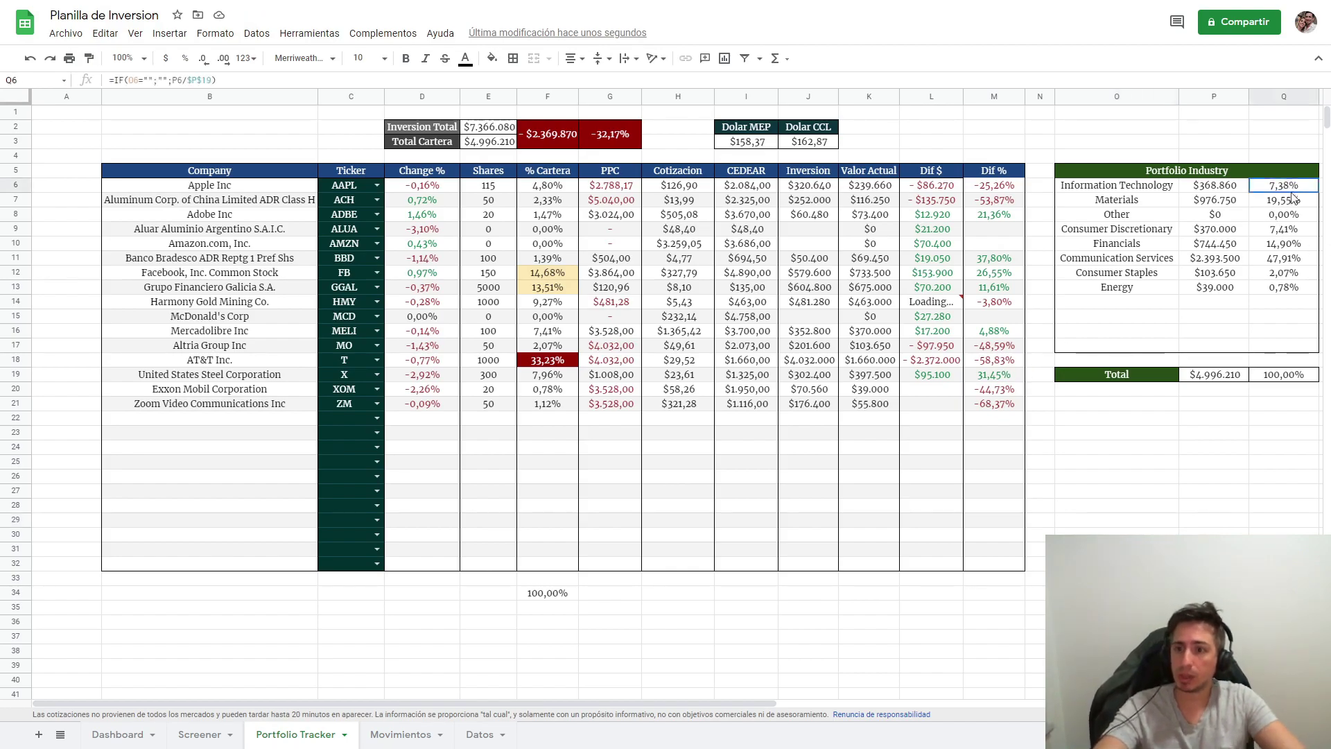
left_click_drag(1293, 197, 1290, 315)
left_click(1283, 258)
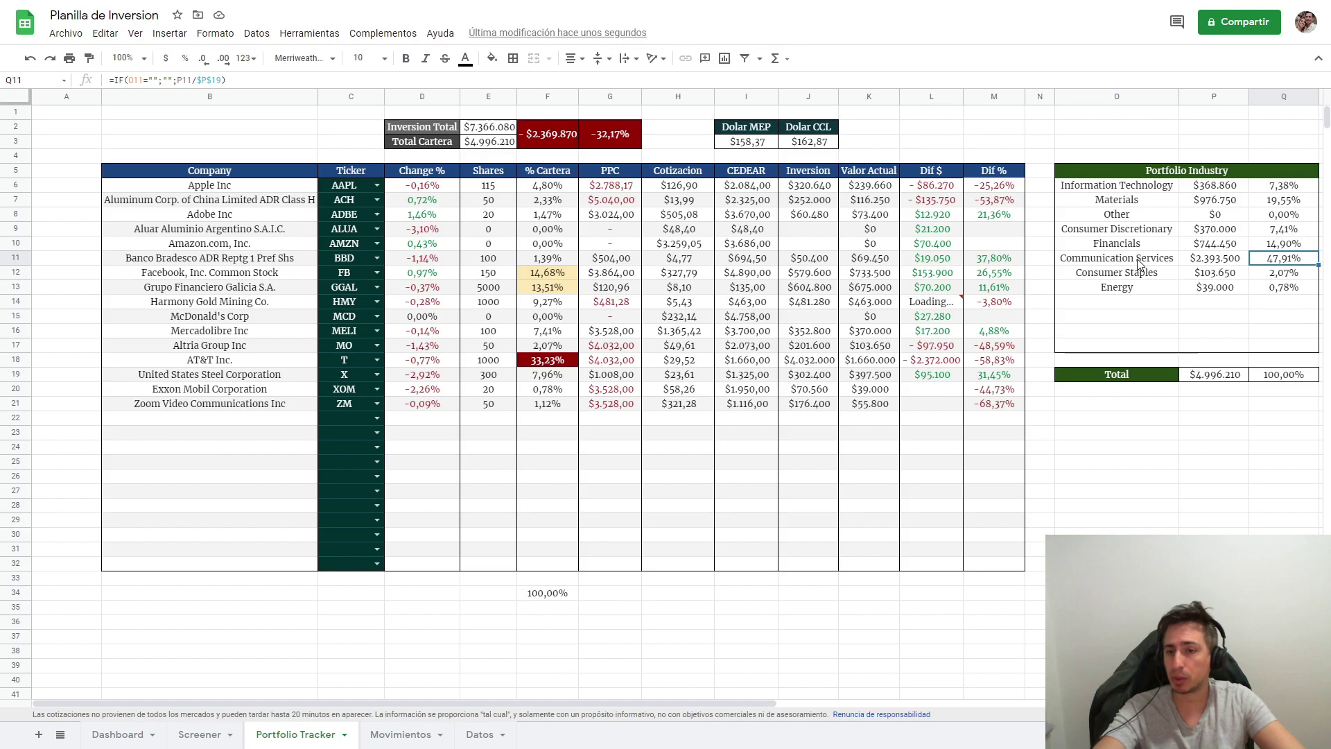
left_click(1285, 201)
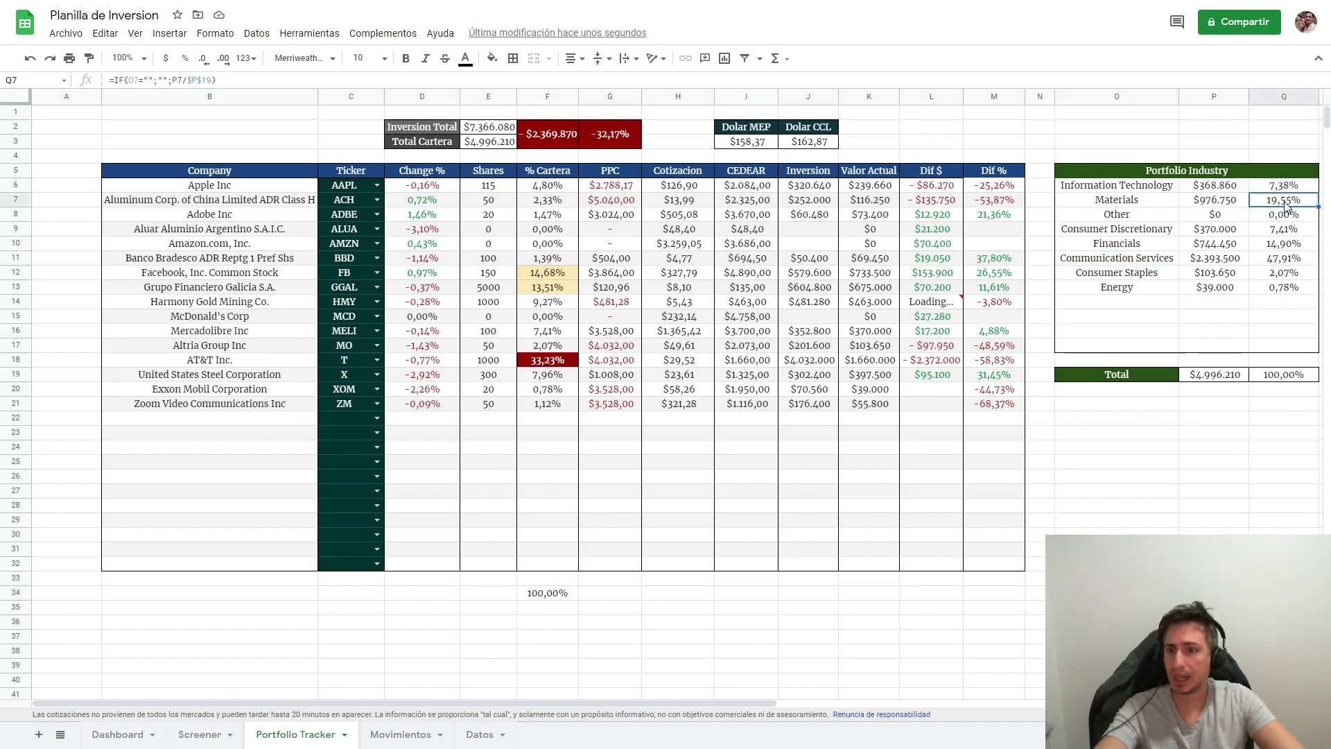
left_click(1146, 204)
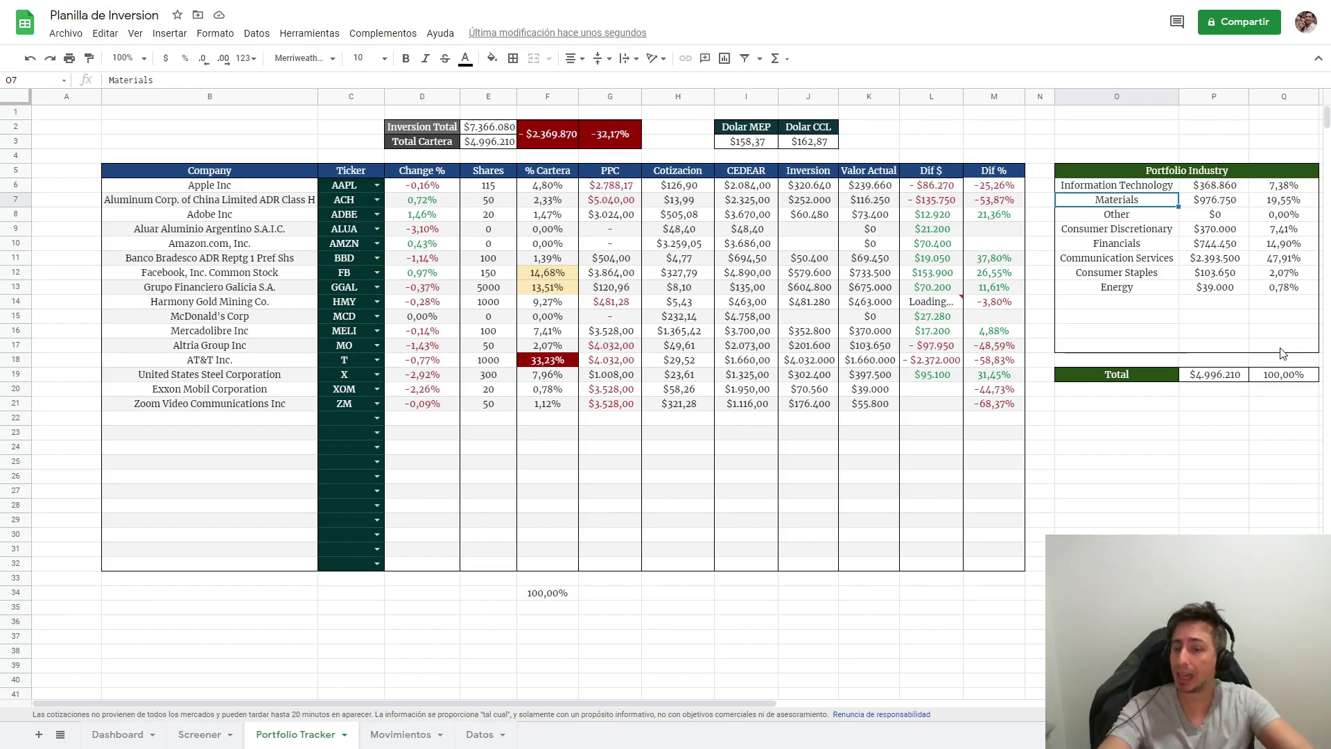
Insert a new chart at cell N14 on the Dashboard sheet.
left_click(130, 736)
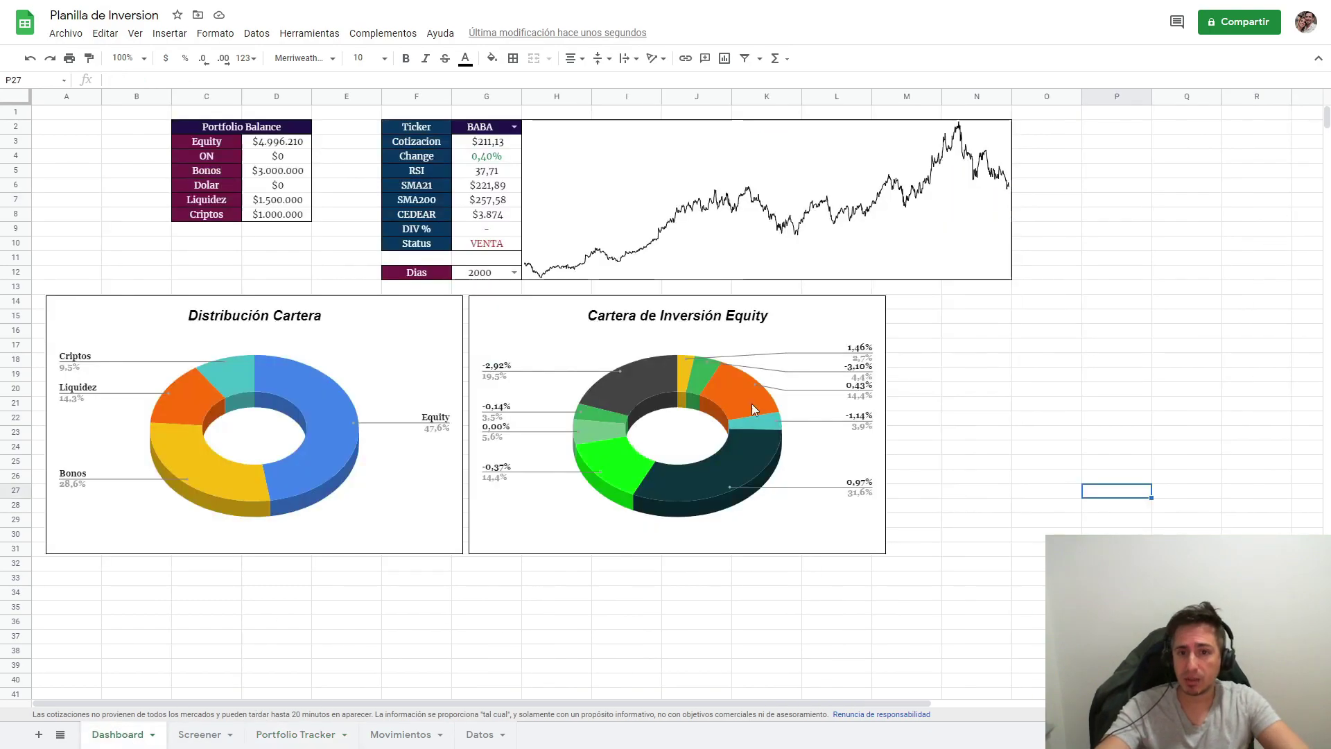
left_click(934, 305)
left_click(951, 305)
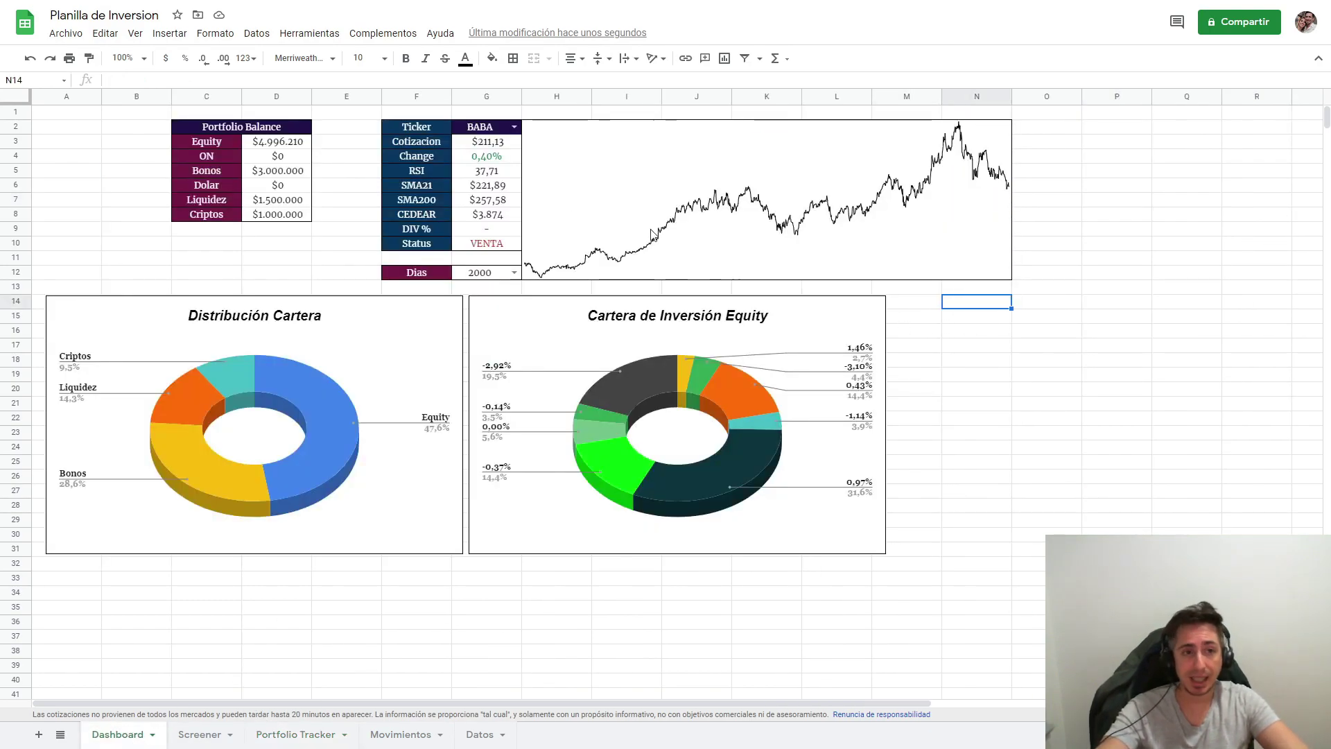
left_click(170, 33)
left_click(225, 230)
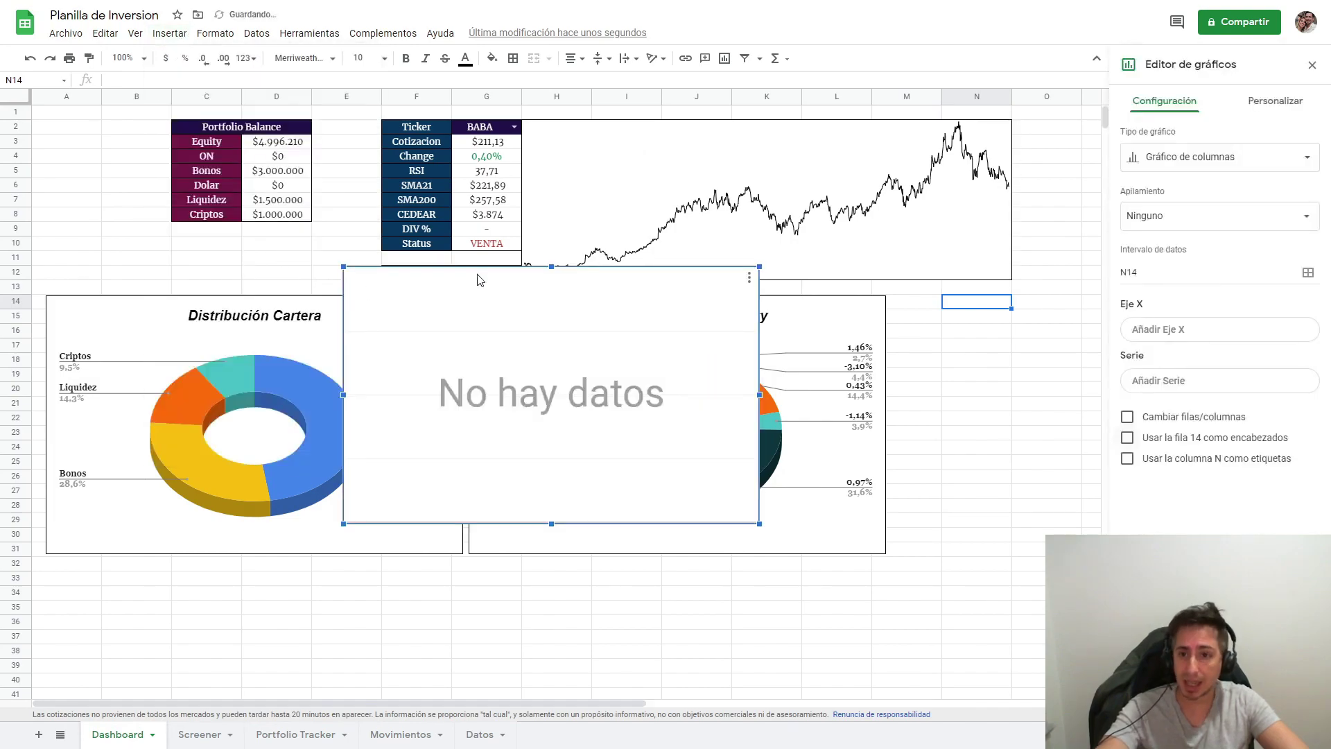
Set the chart data to 'Portfolio Tracker'!O6:O17 and Q6:Q17.
left_click(1308, 273)
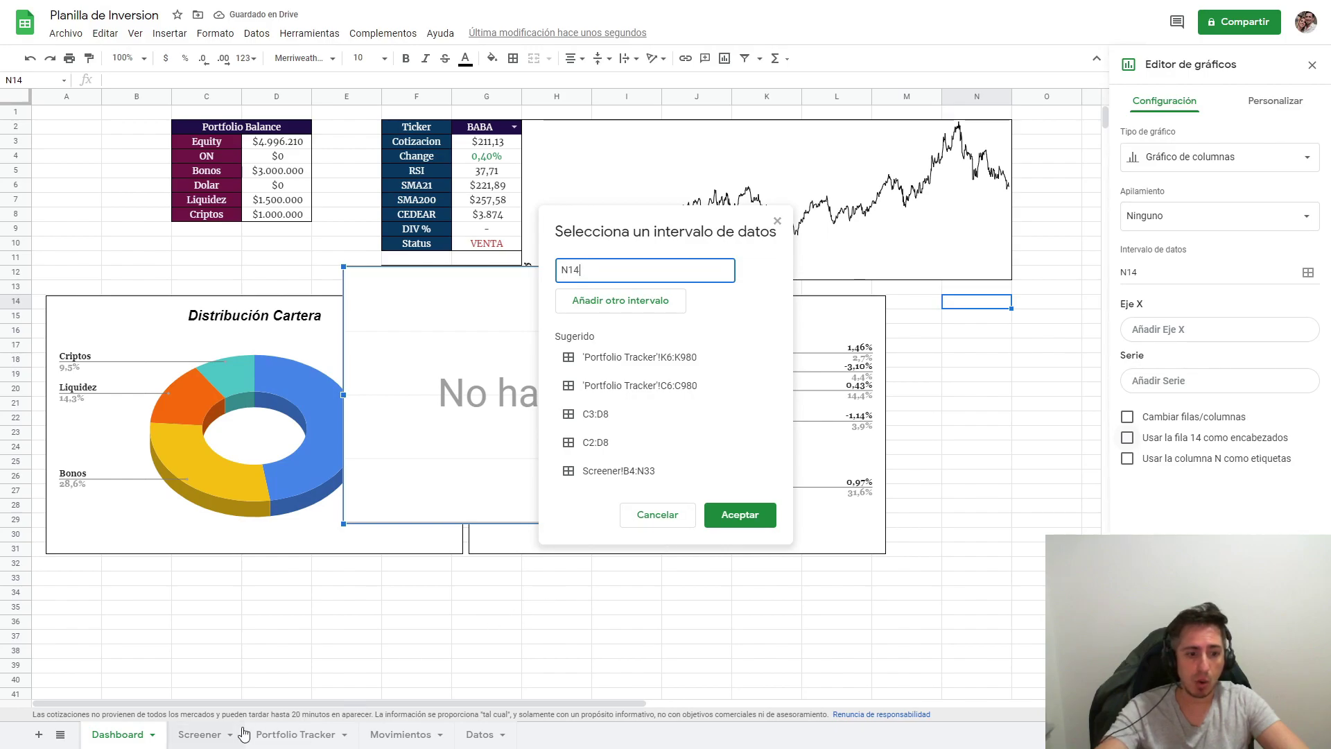
left_click(295, 734)
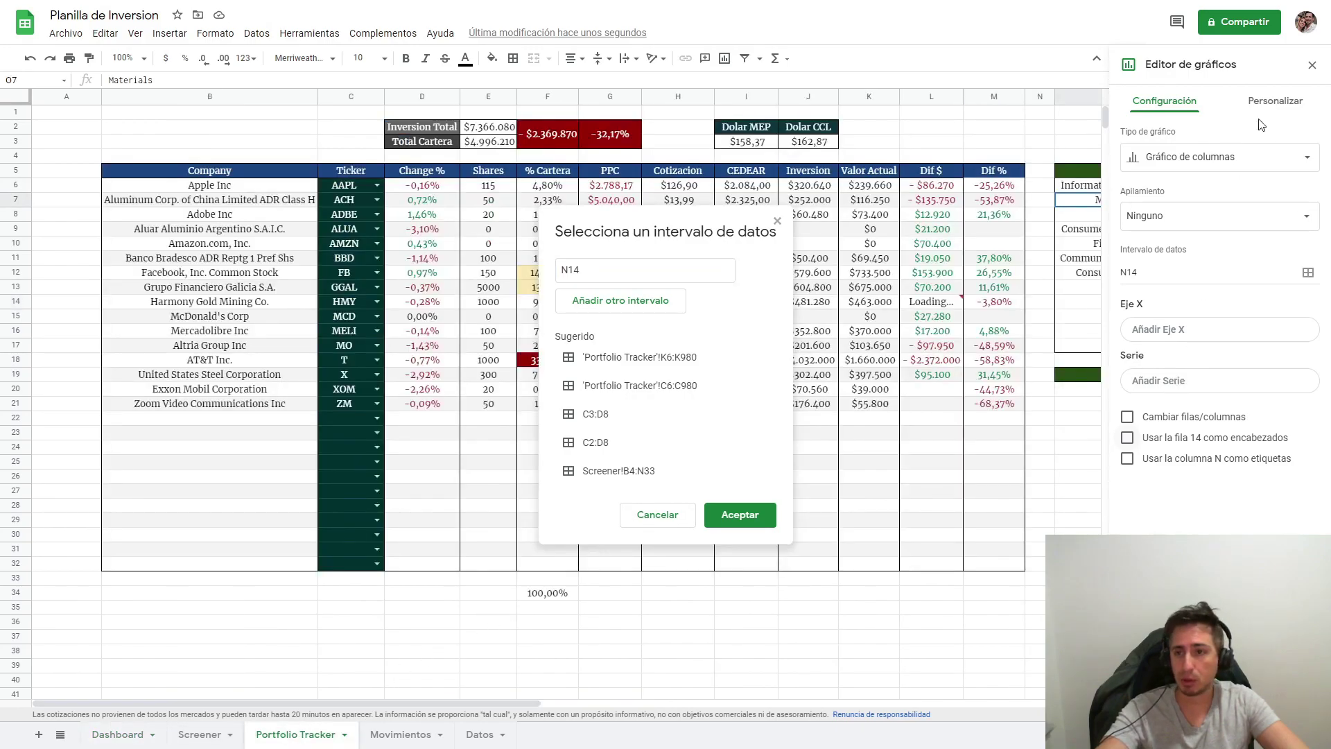
left_click_drag(456, 702, 631, 685)
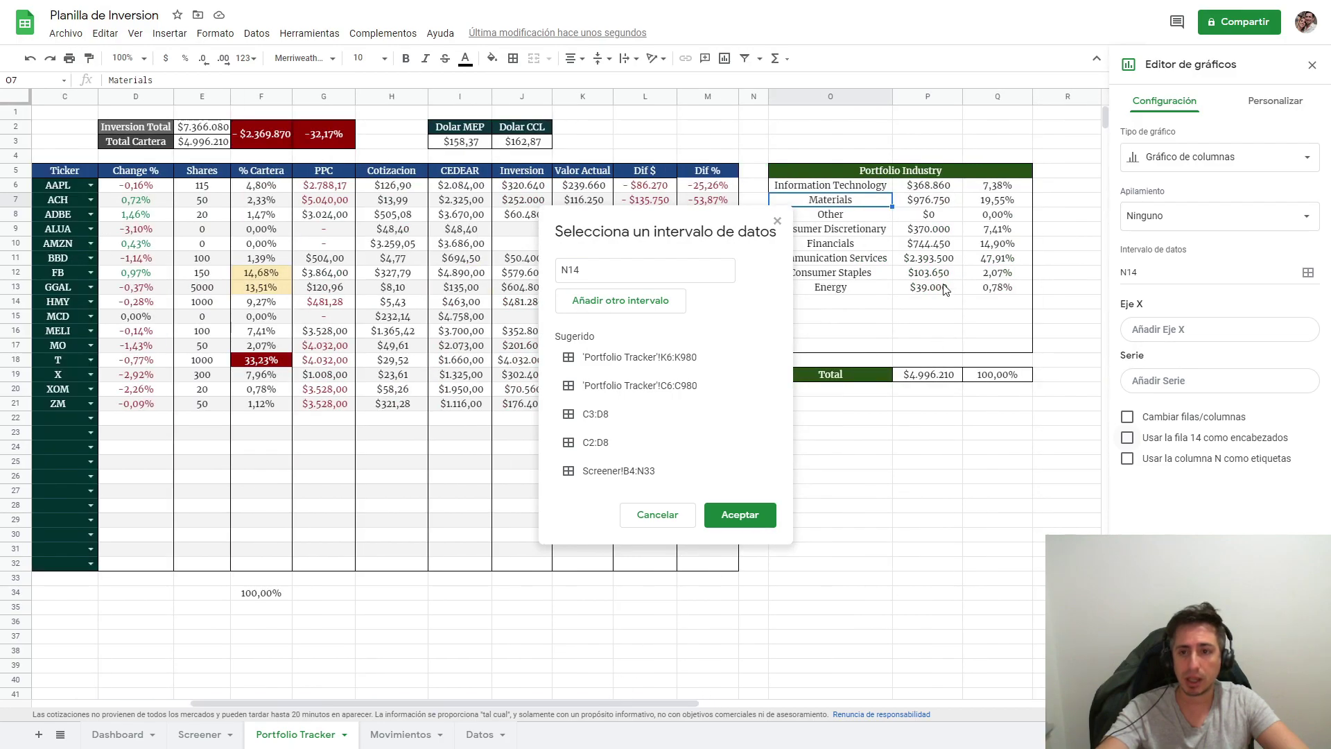
left_click_drag(868, 191, 864, 346)
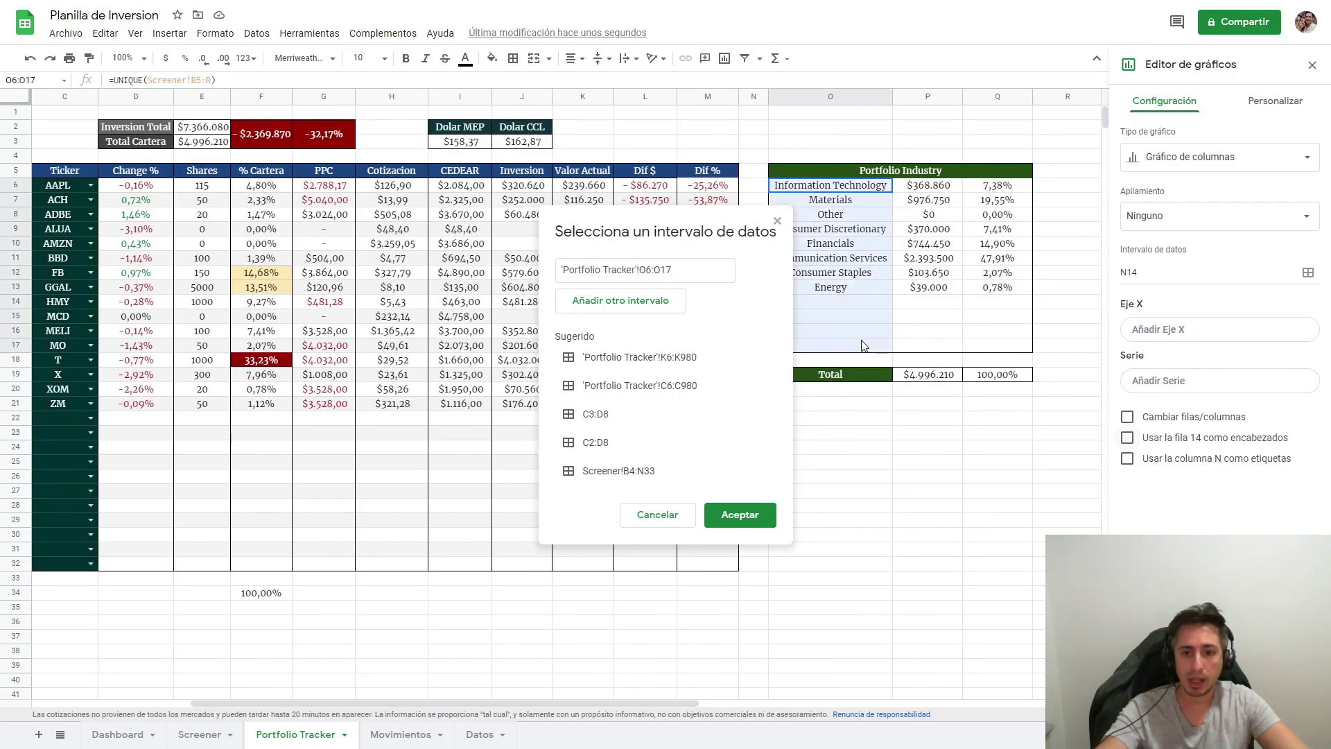
left_click(648, 306)
left_click_drag(1003, 191, 1003, 346)
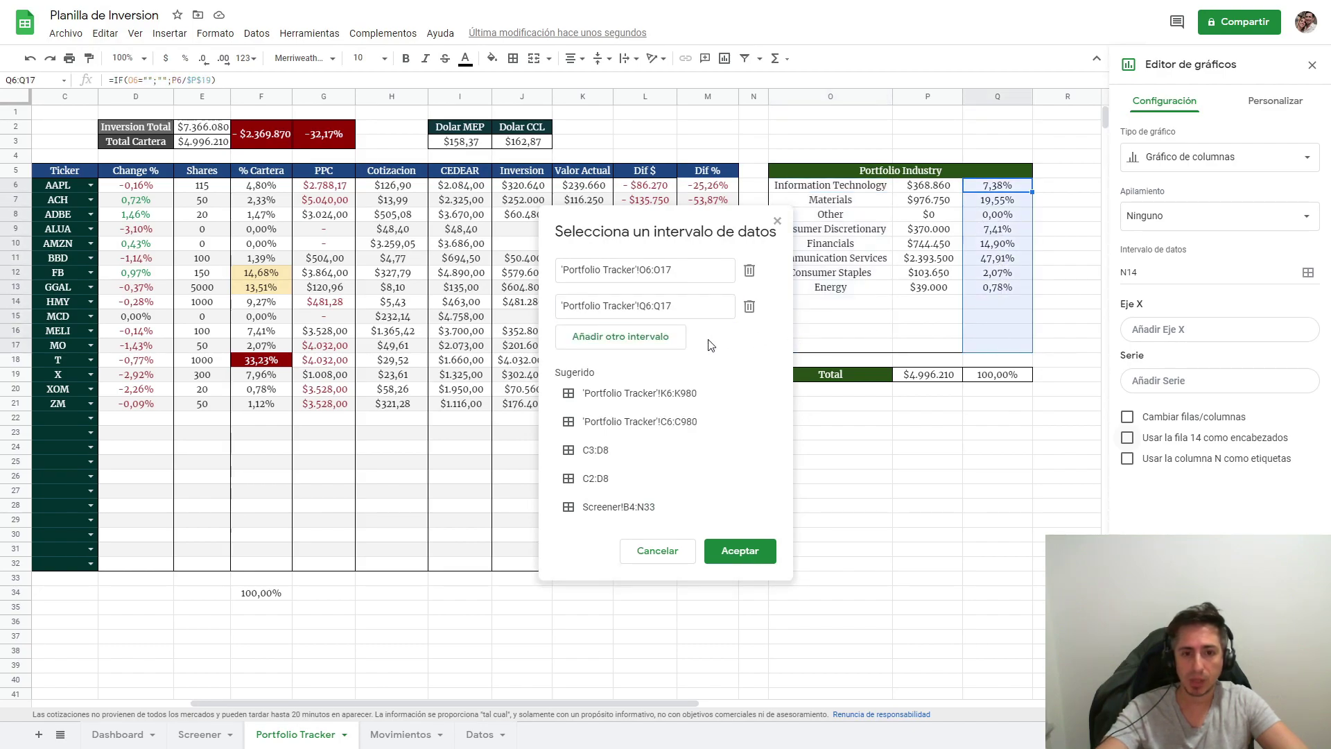
left_click(739, 551)
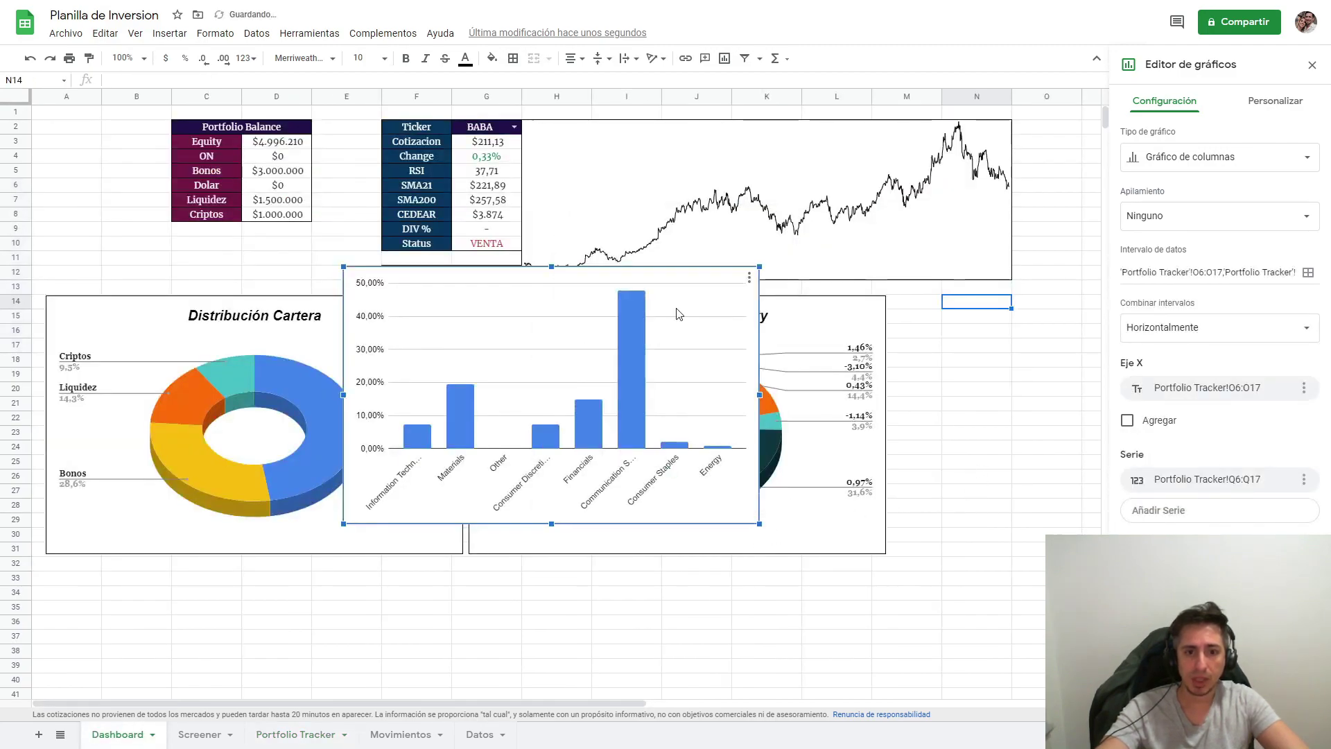
Turn the chart into a 3D donut with a black border.
left_click(1291, 158)
left_click(1213, 522)
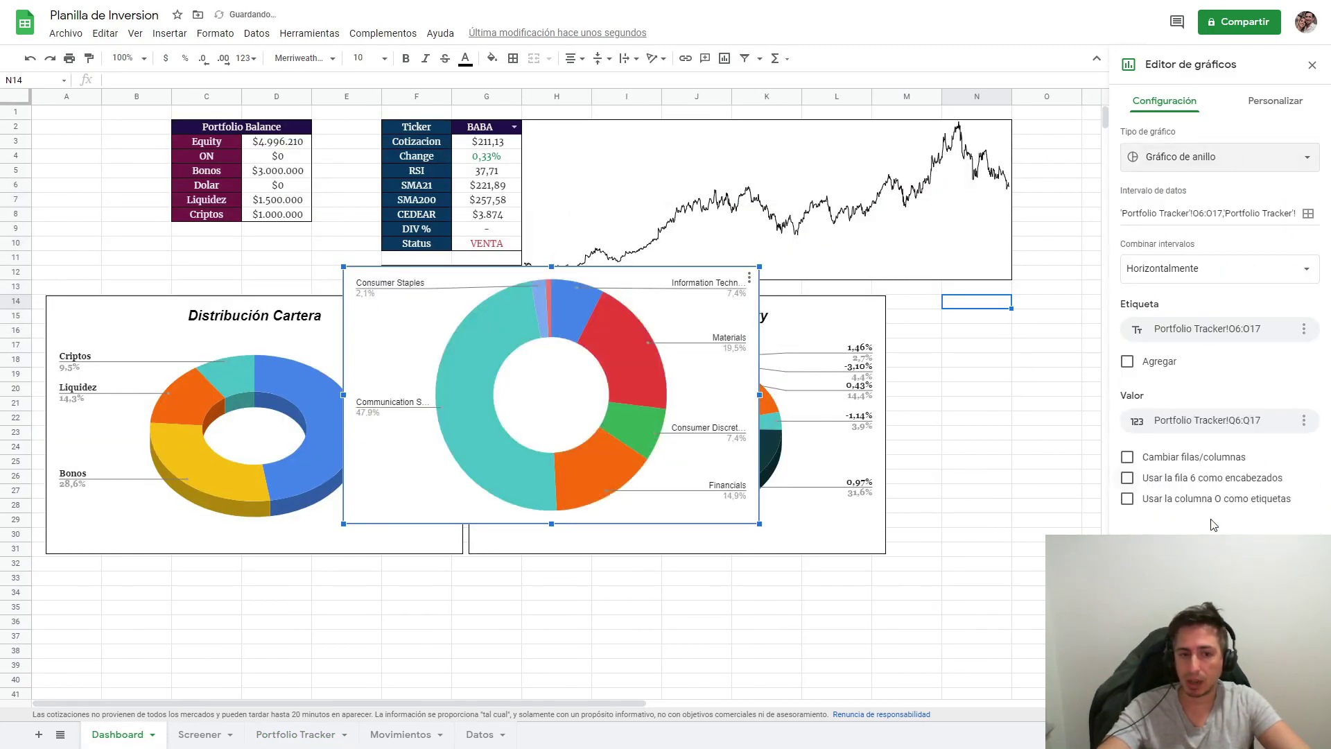
left_click(1281, 102)
left_click(1182, 179)
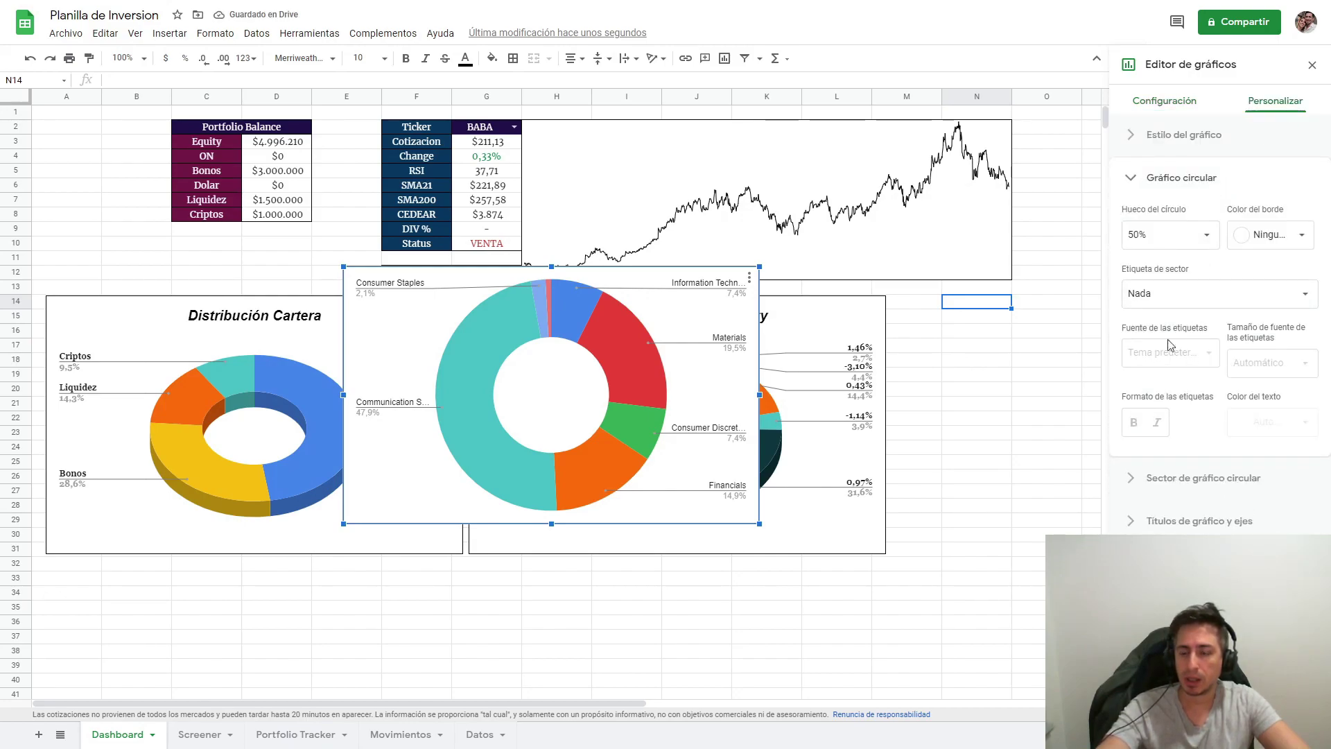
left_click(1186, 136)
left_click(1144, 251)
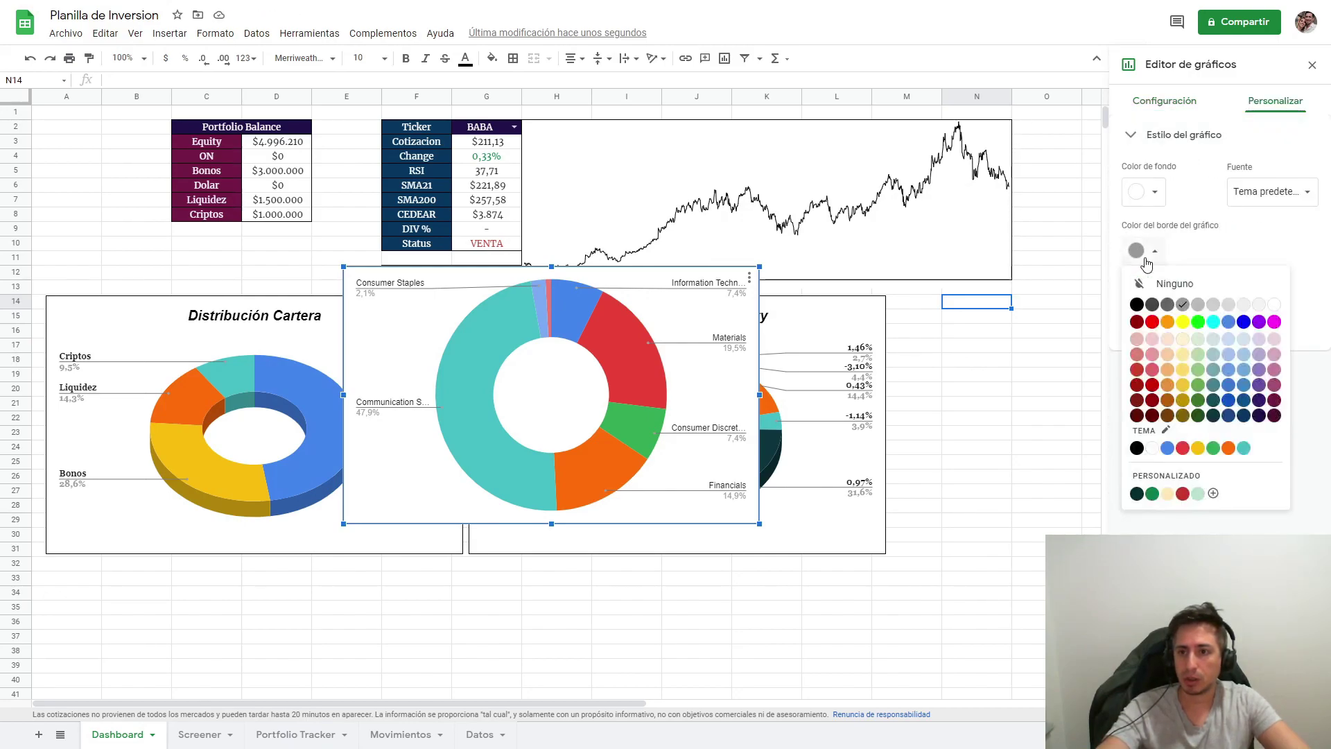
left_click(1138, 299)
left_click(1149, 327)
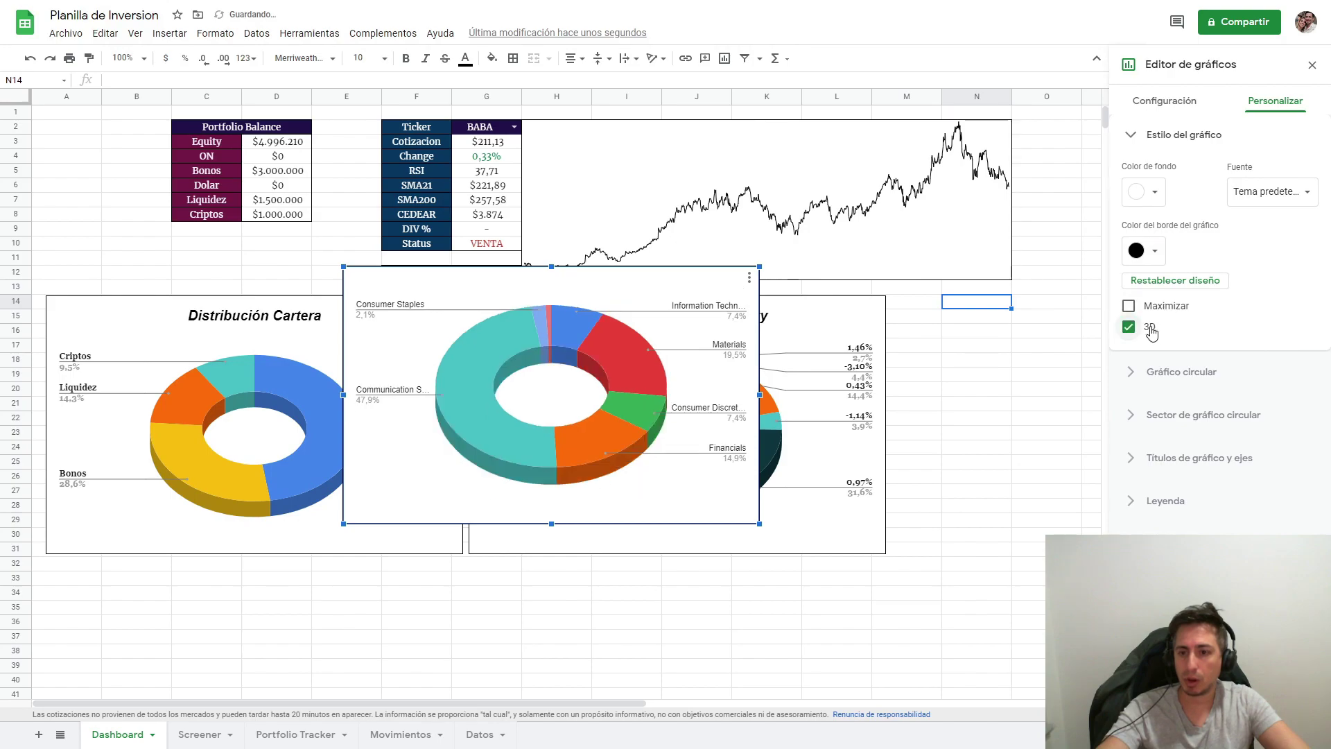
Title the chart 'Cartera por Industria' in bold italic, centred and black.
left_click(1179, 430)
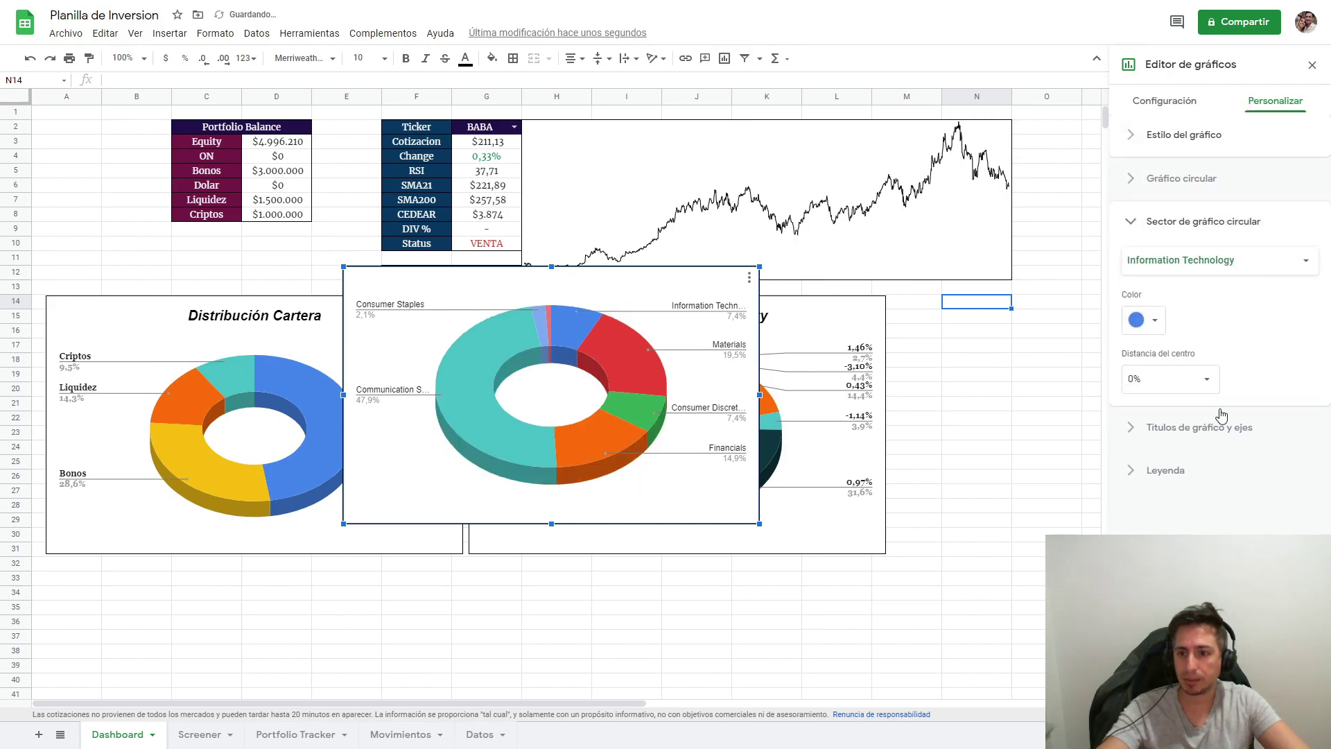
left_click(1187, 428)
left_click(1192, 368)
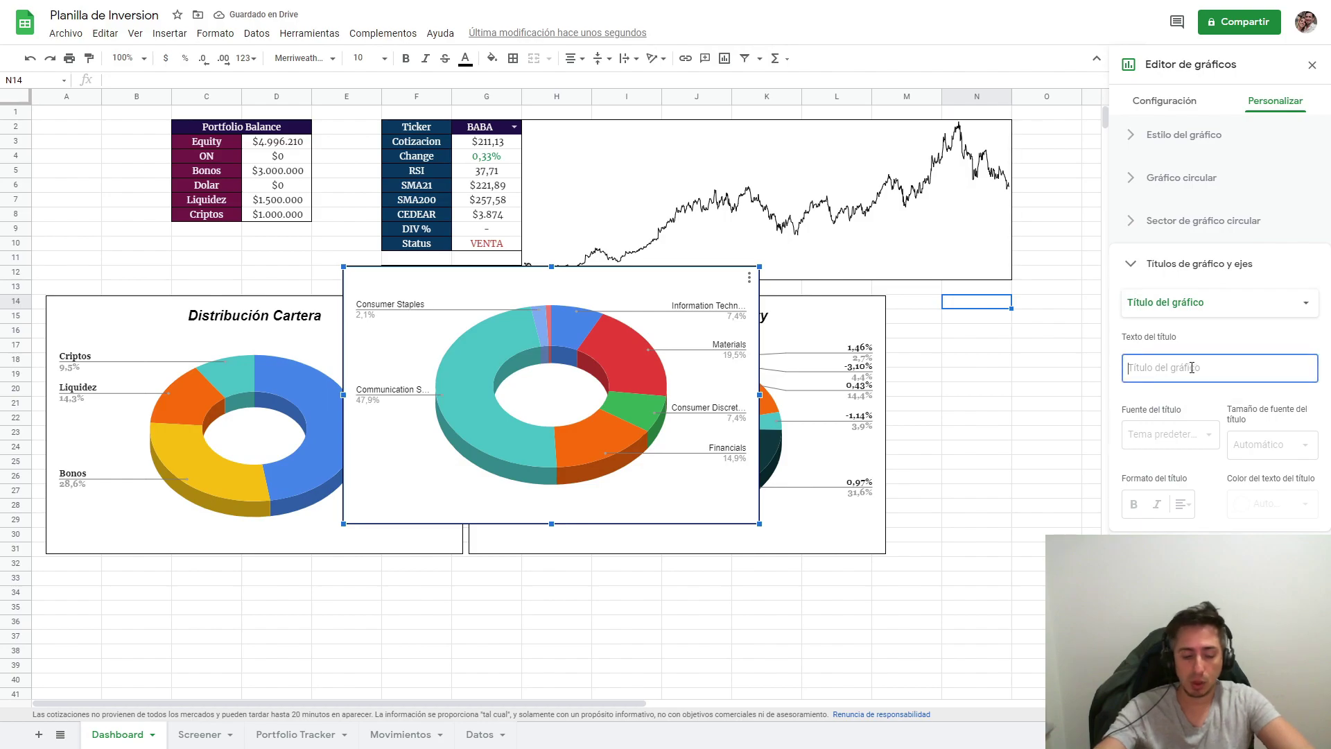
type("Cartera ")
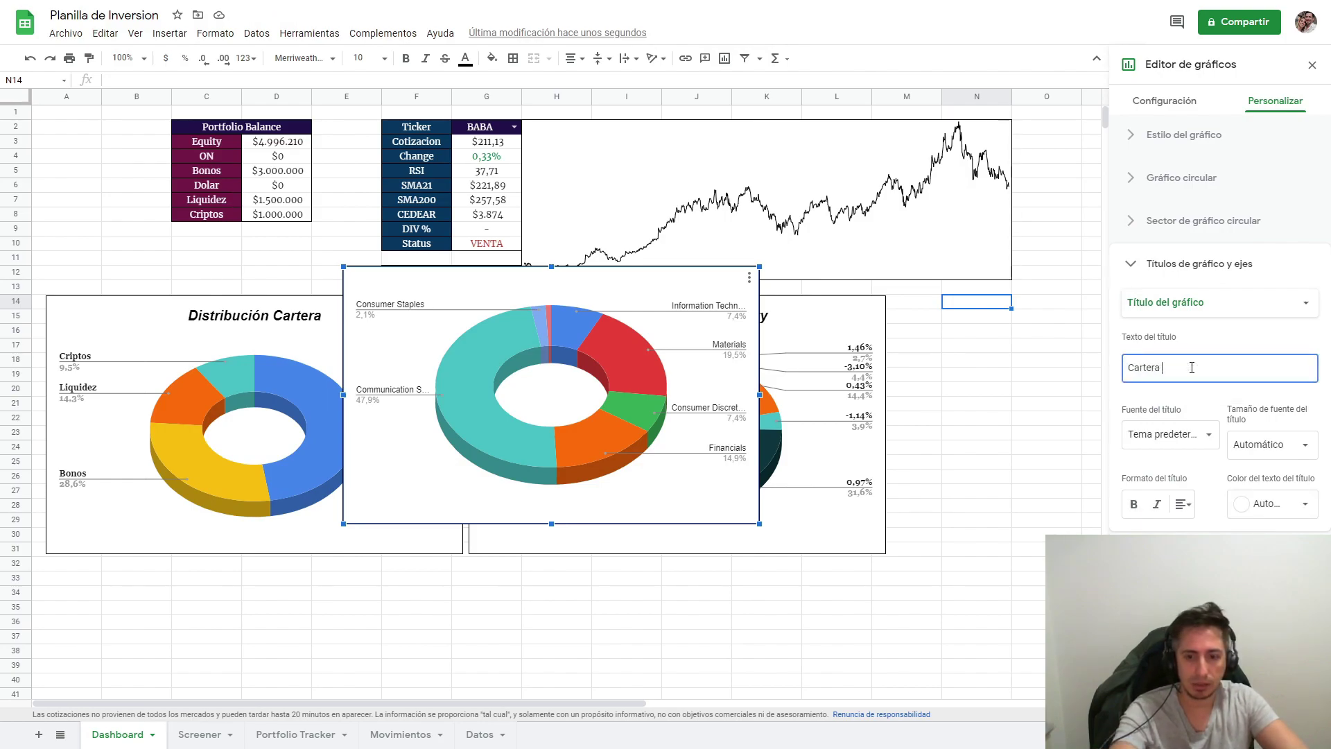
type("por Industria")
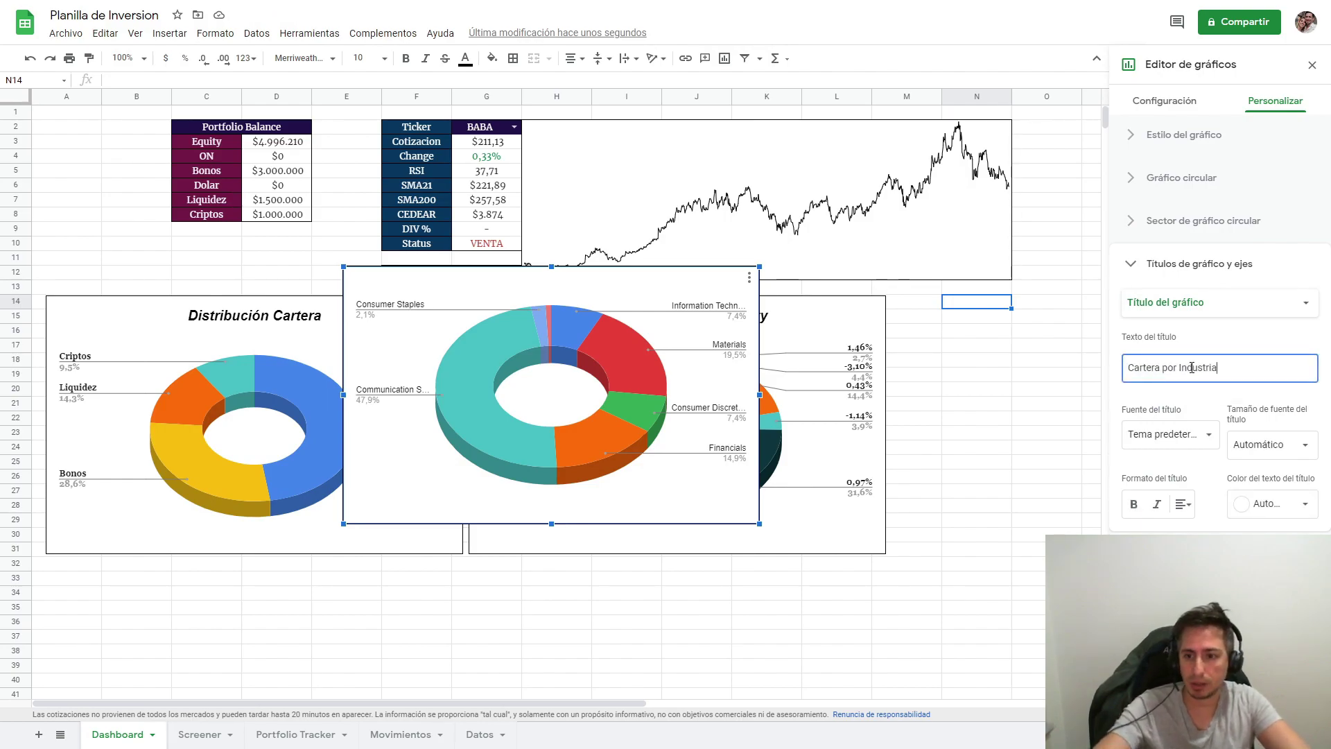
left_click(1133, 504)
left_click(1157, 504)
left_click(1182, 504)
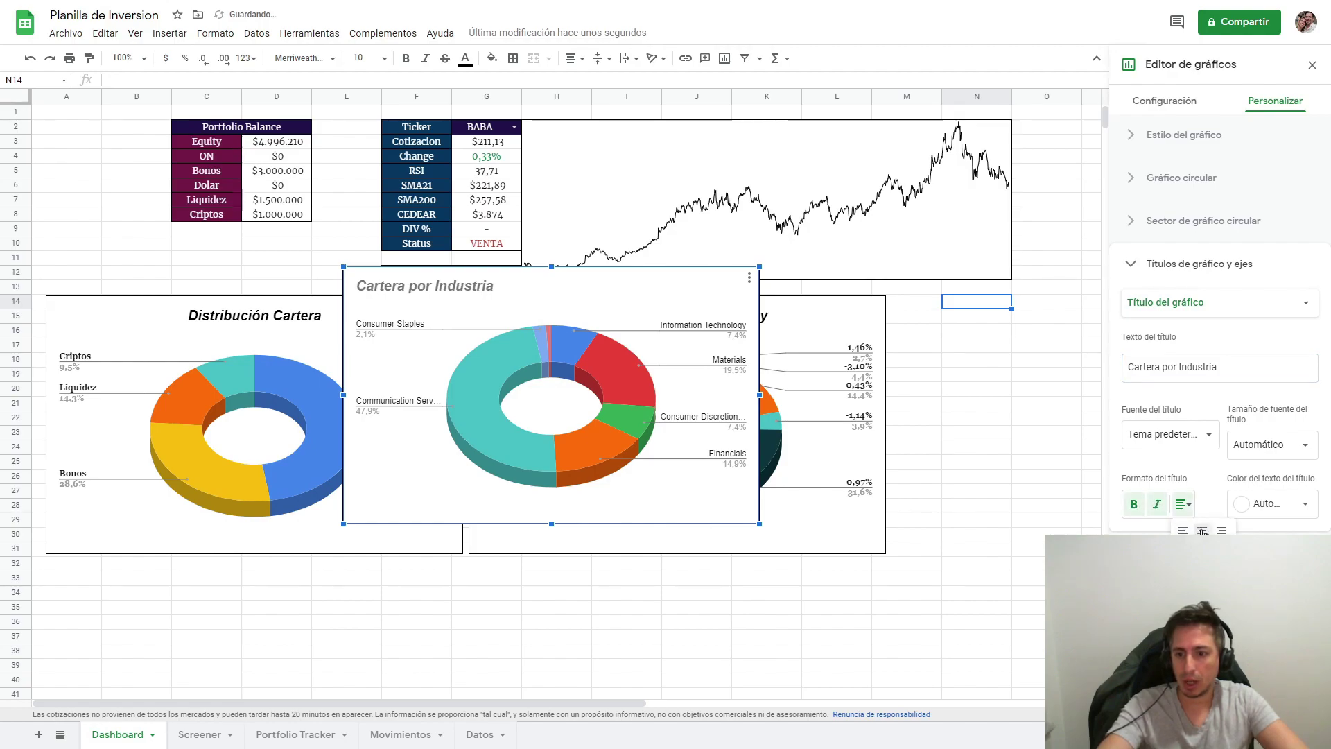
left_click(1203, 532)
left_click(1266, 504)
left_click(1165, 298)
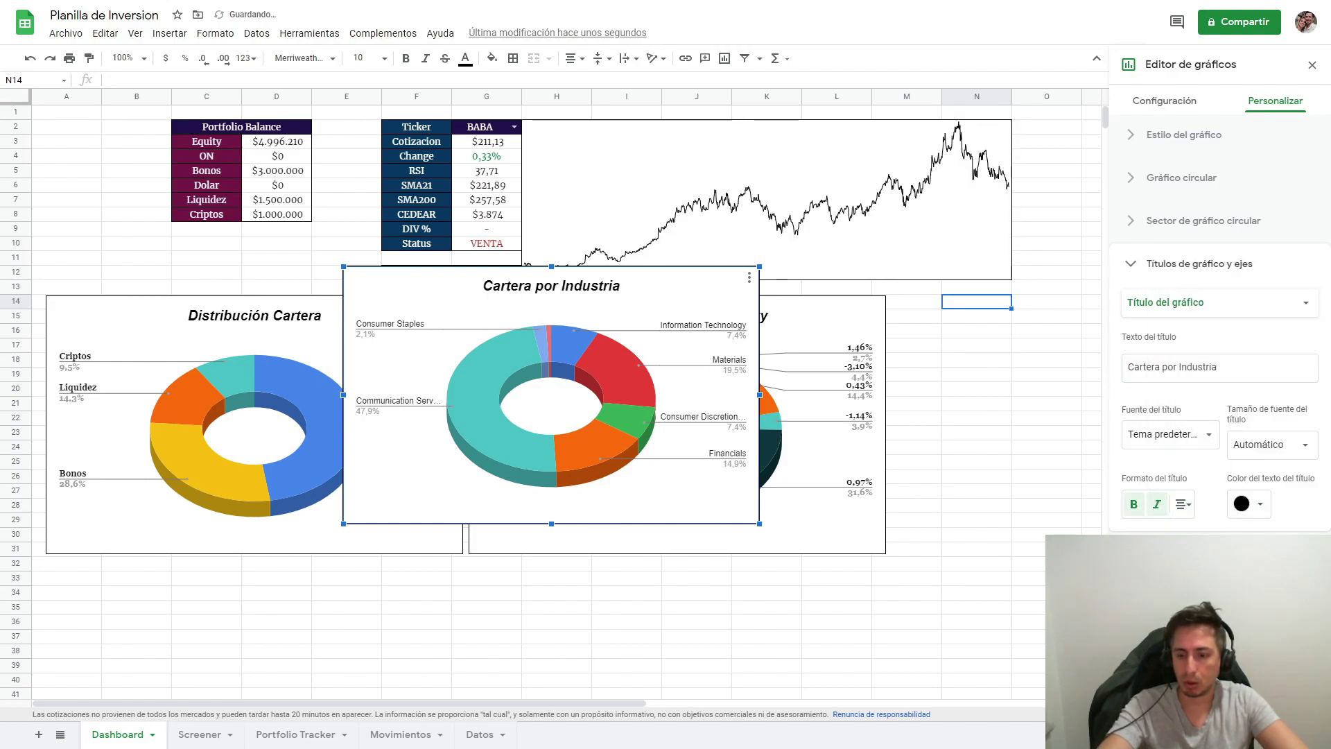
Set the legend labels to bold Georgia and close the chart editor.
left_click(1165, 559)
left_click(1161, 504)
left_click(1134, 499)
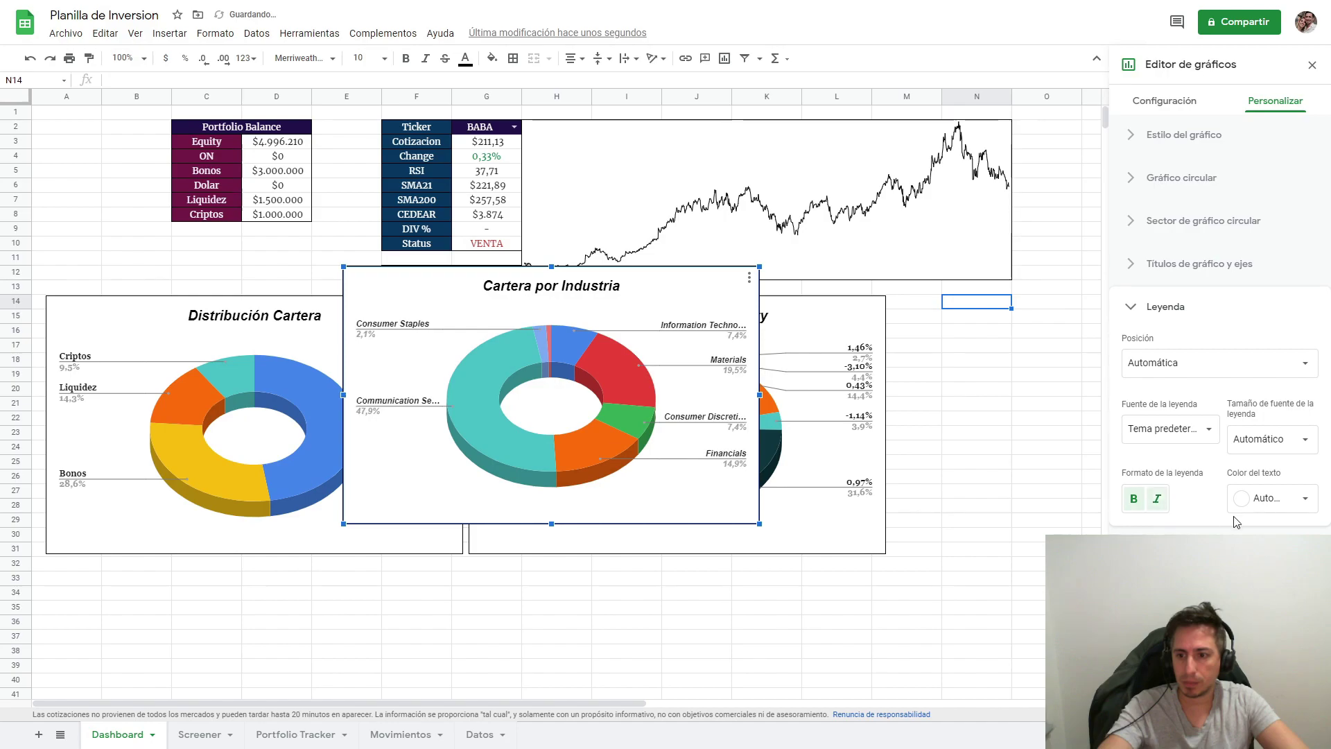
left_click(1285, 440)
left_click(1205, 432)
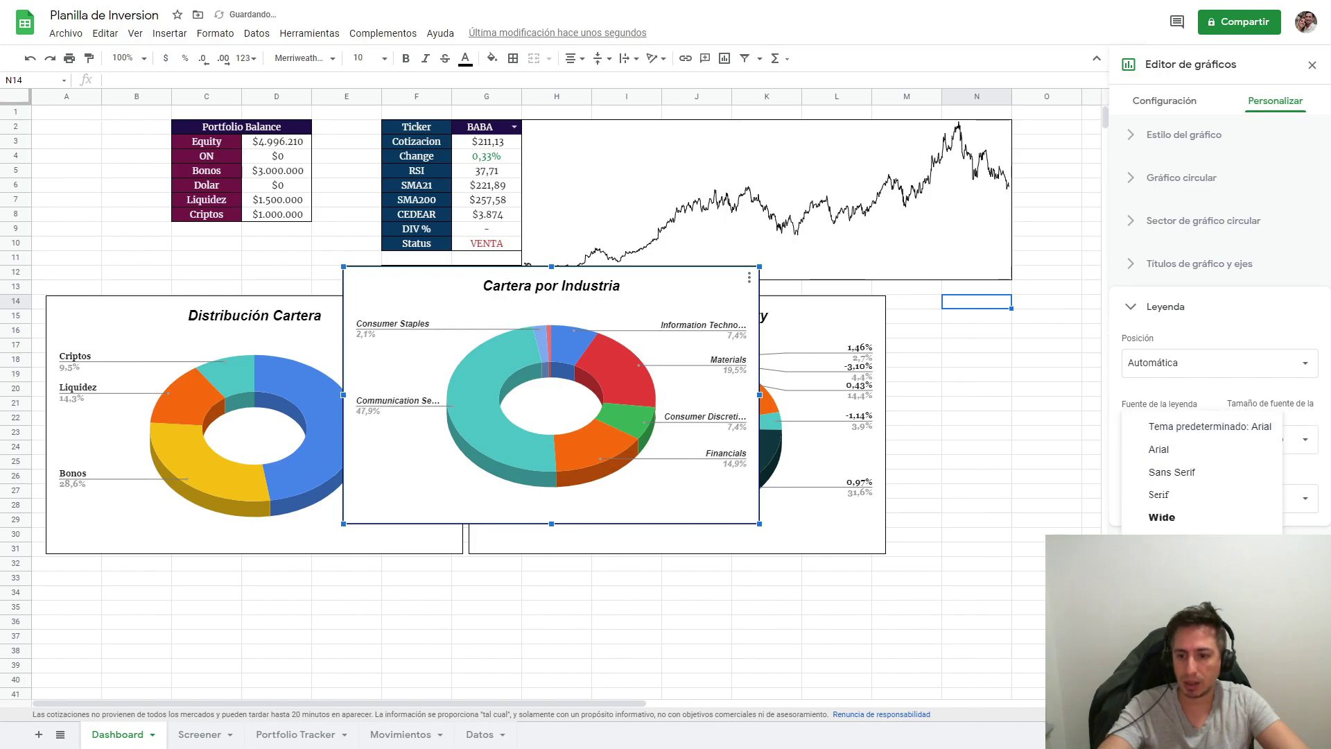
left_click(1171, 632)
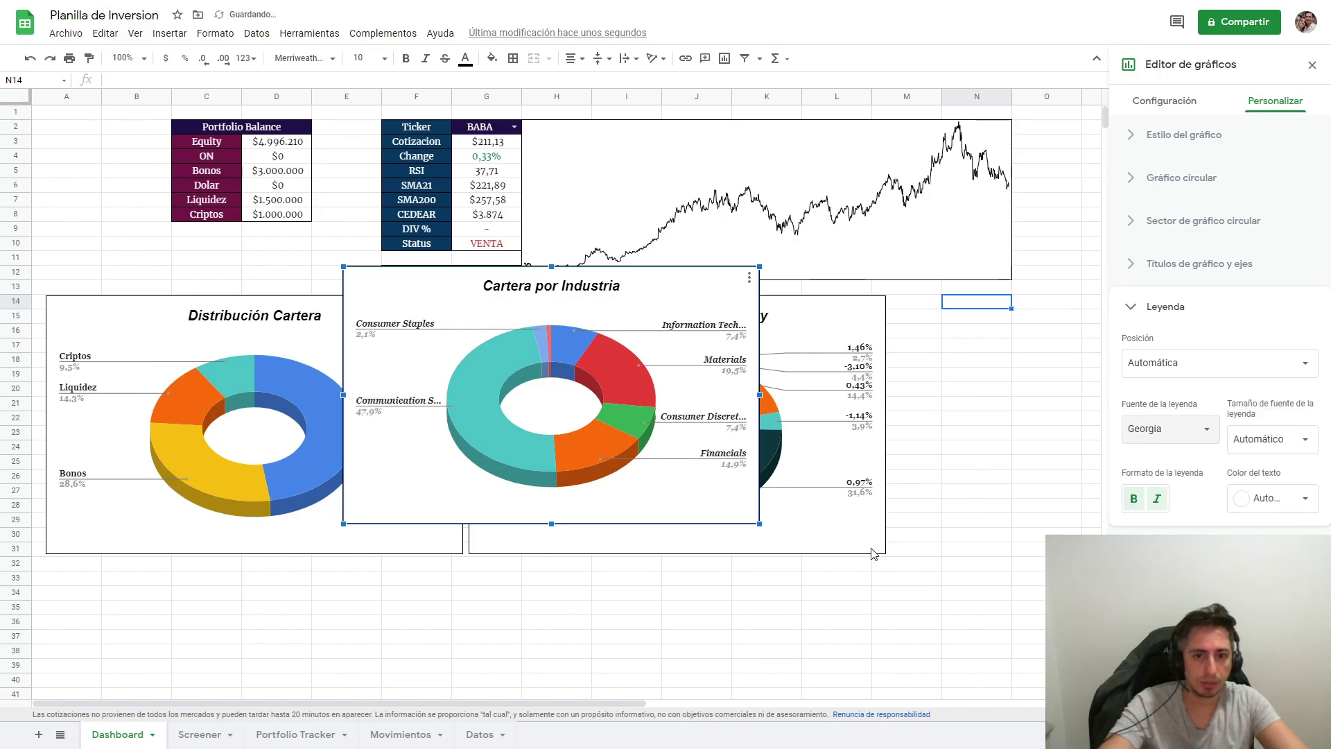
left_click(1158, 504)
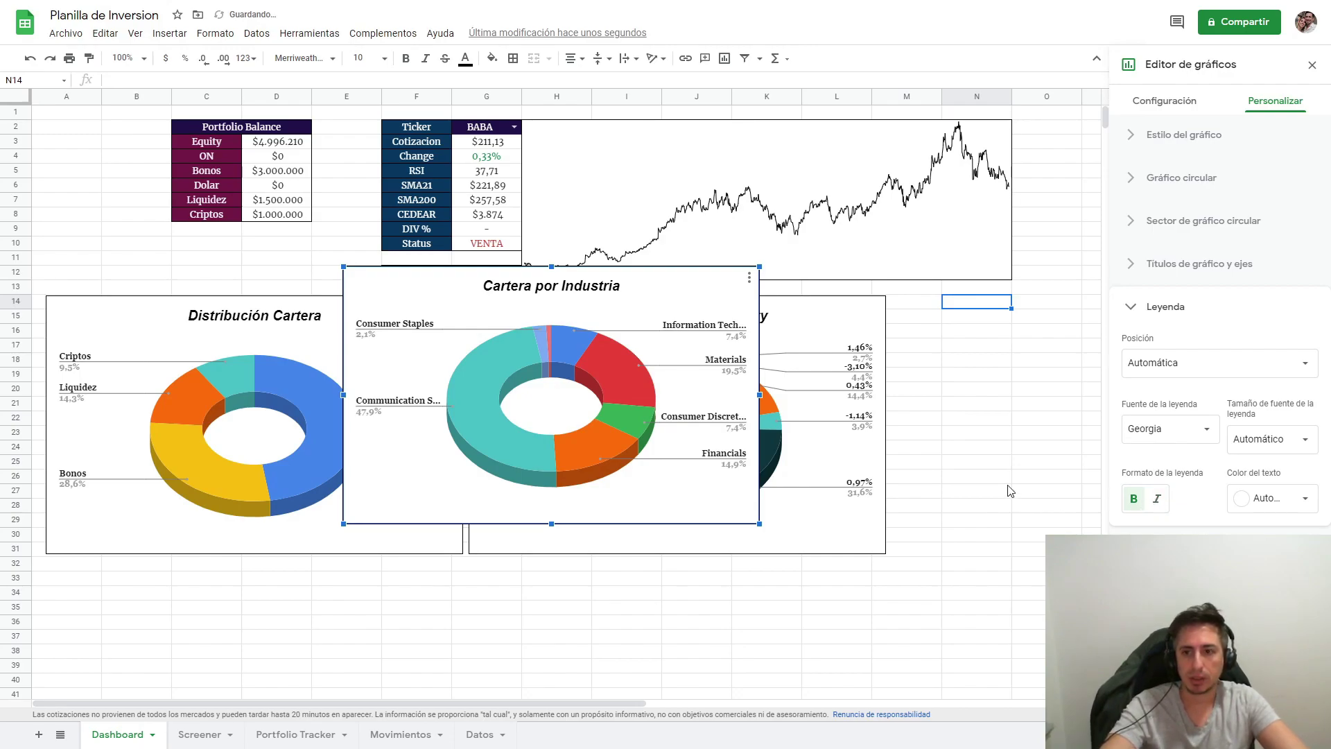
left_click(1312, 64)
left_click(1043, 349)
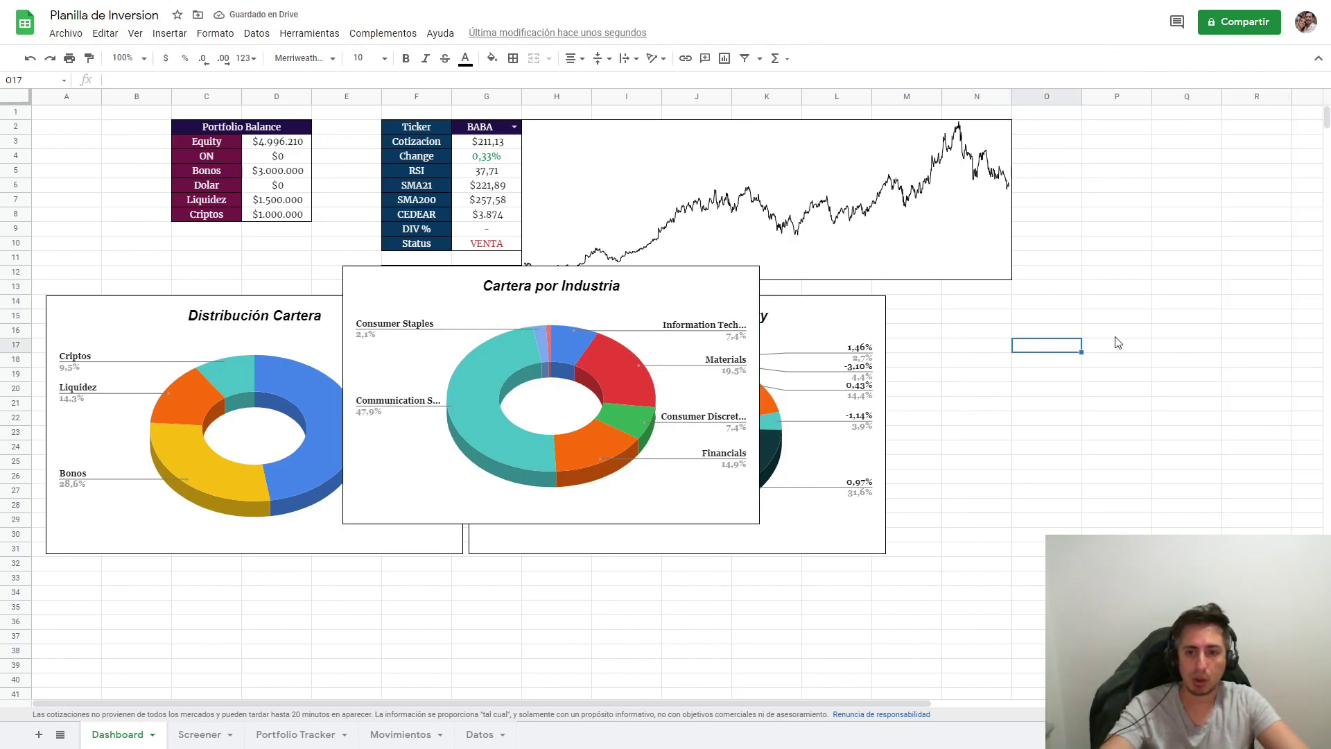
Move the Cartera por Industria donut into line beside the other dashboard charts.
left_click(1006, 358)
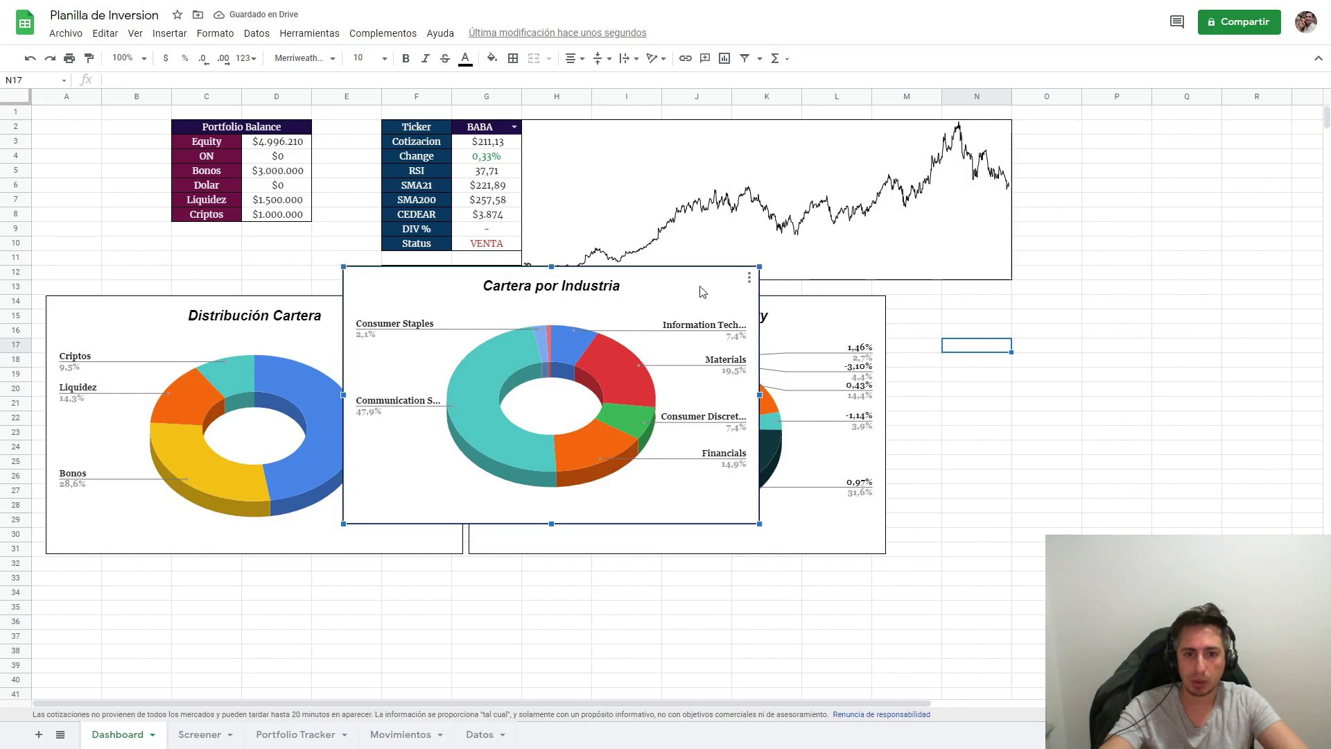
left_click_drag(441, 281, 984, 311)
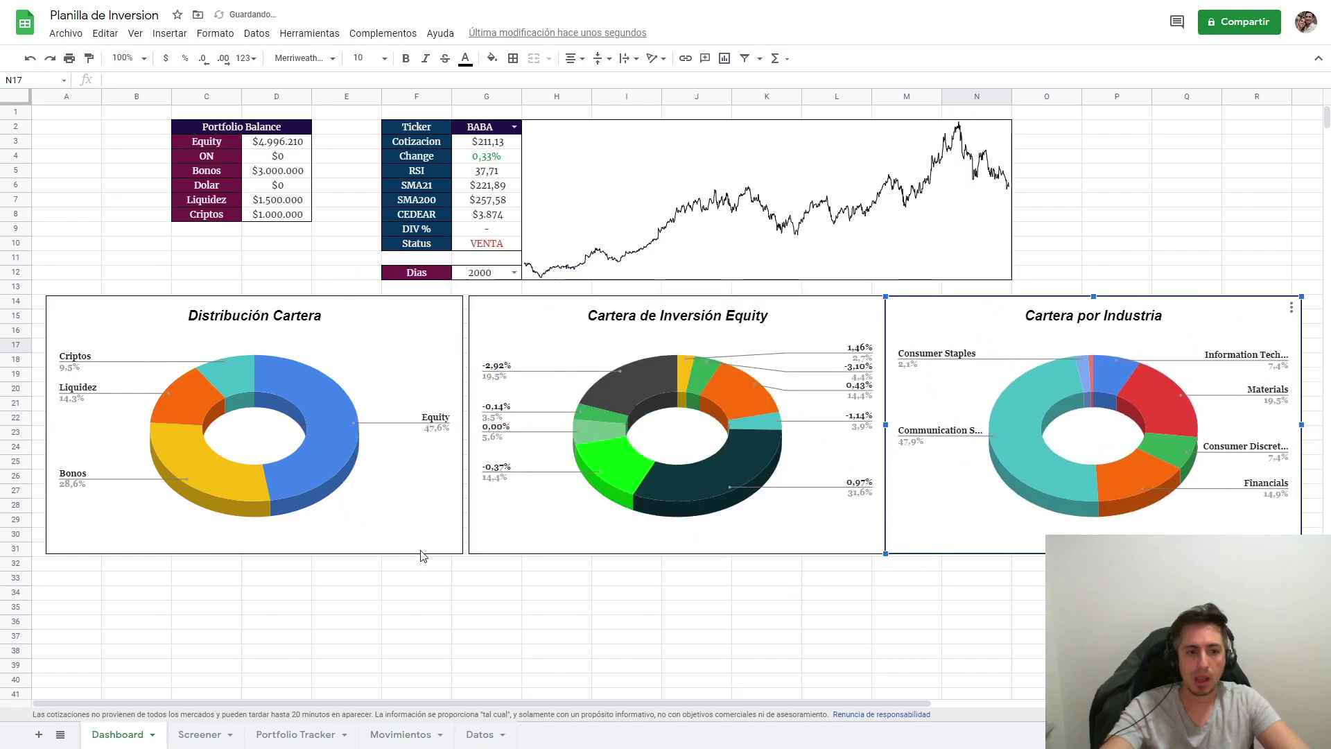
left_click(416, 563)
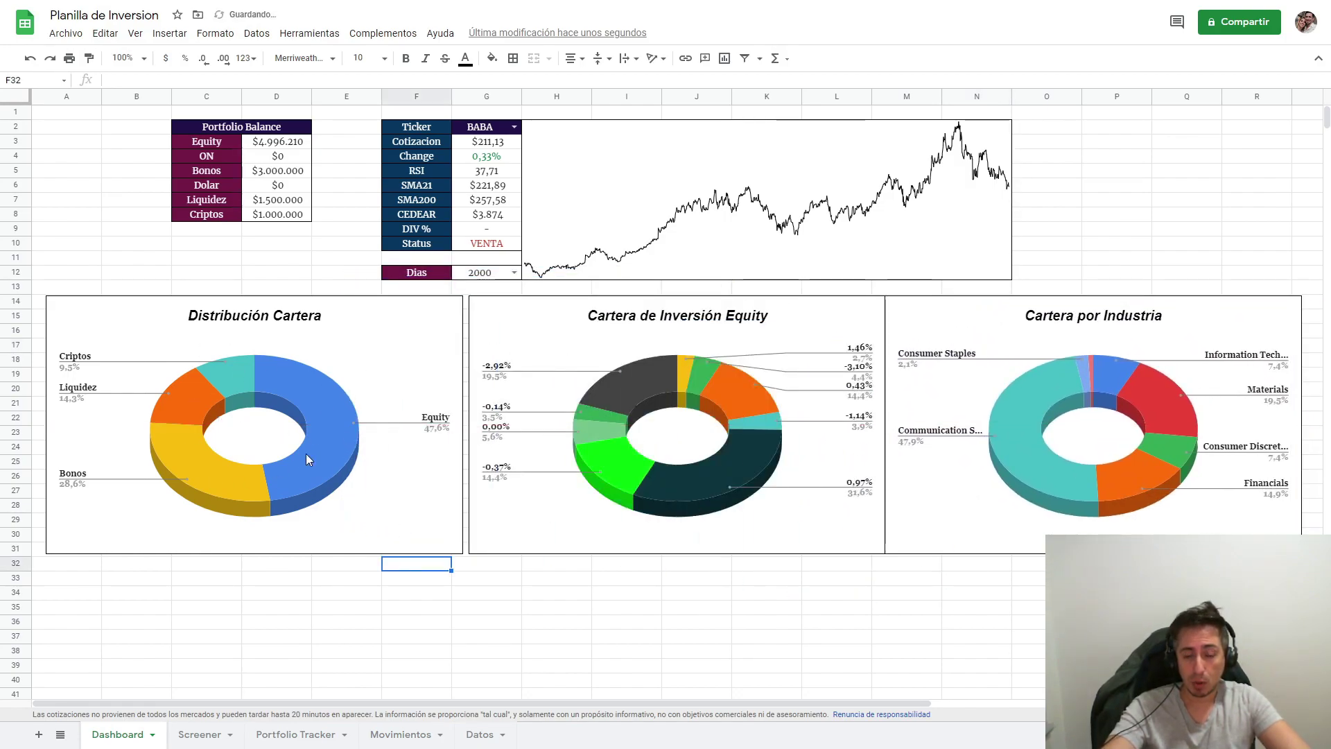
left_click(765, 327)
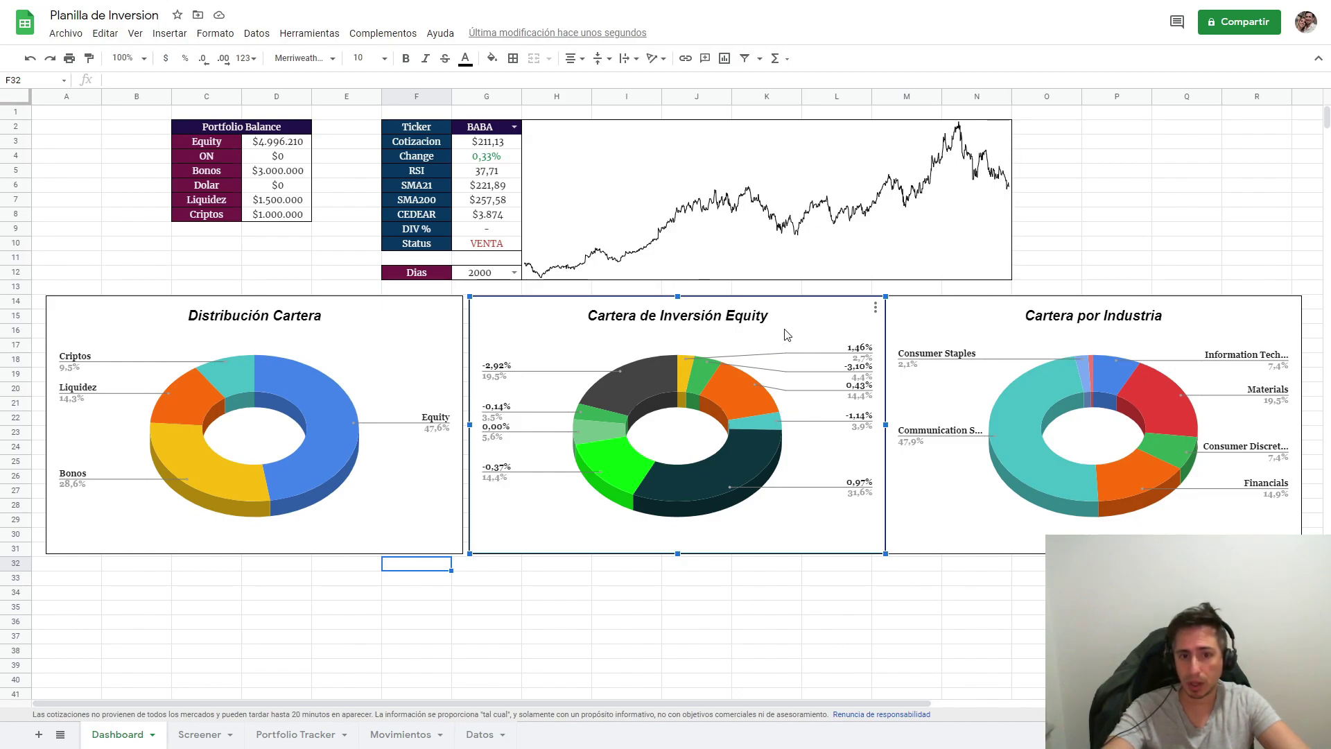
left_click_drag(971, 330, 977, 332)
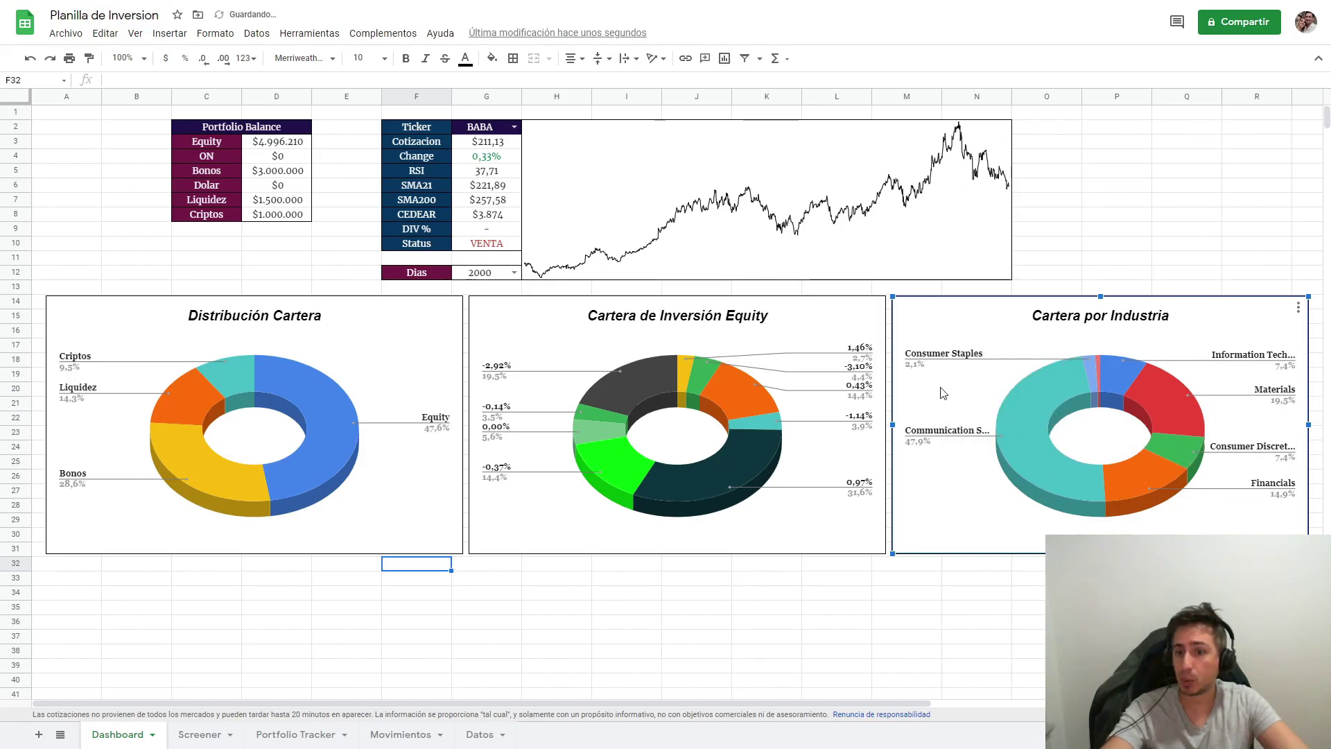
Open the chart editor for the Cartera de Inversión Equity donut.
left_click(832, 327)
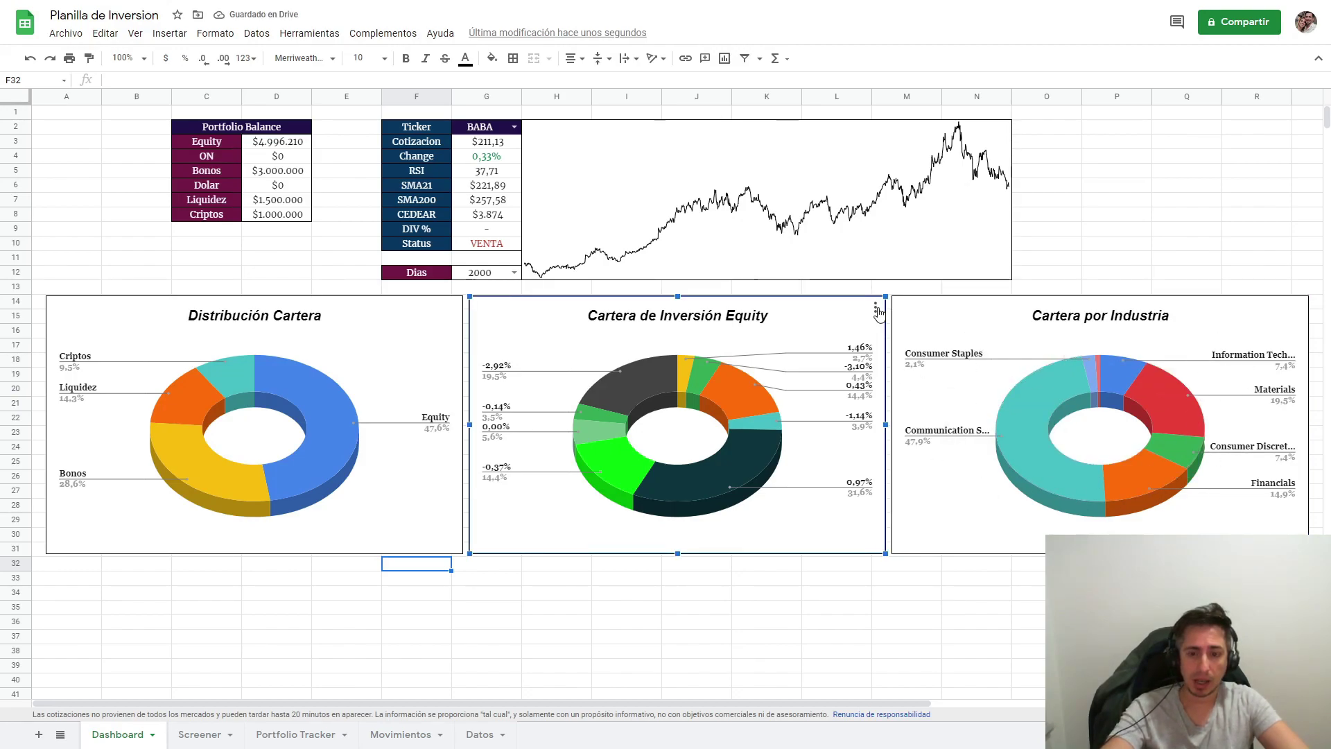
left_click(876, 309)
left_click(838, 330)
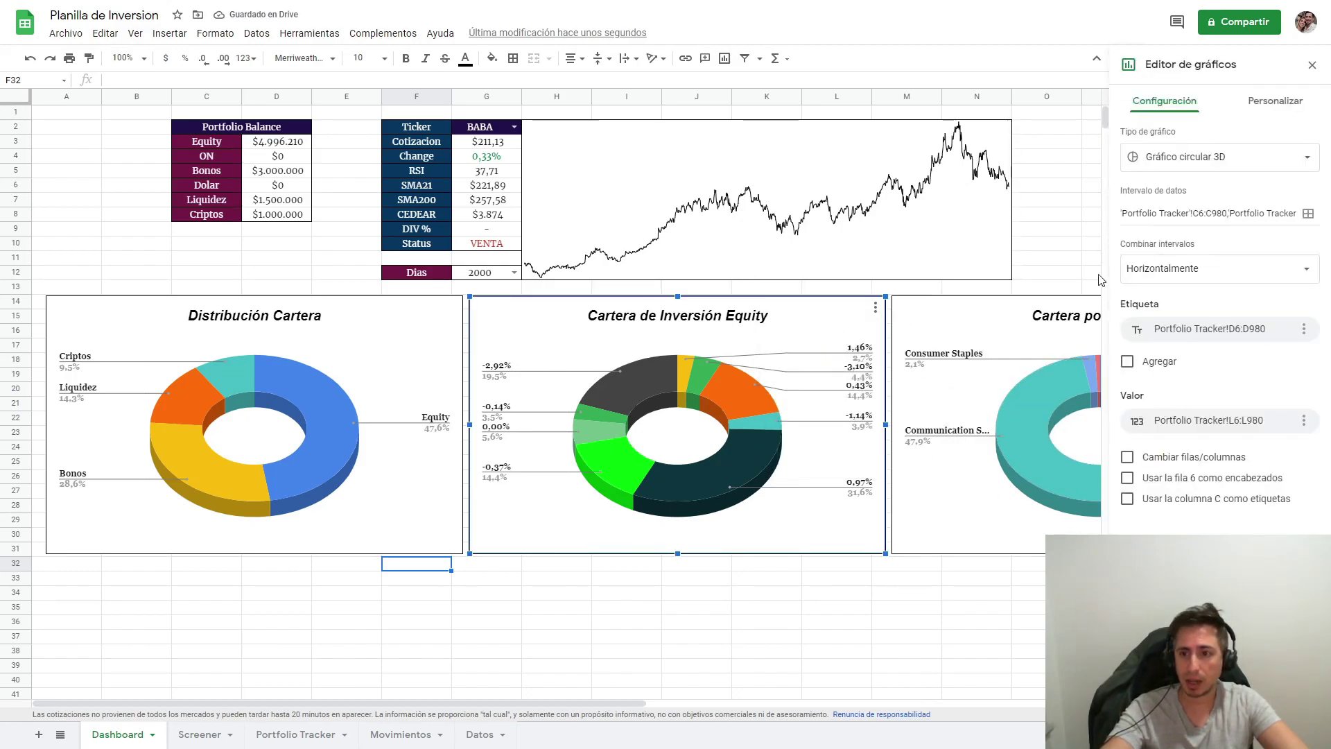
Confirm the Equity chart's ranges Portfolio Tracker C6:C980 and K6:K980, then reopen its settings.
left_click(1311, 216)
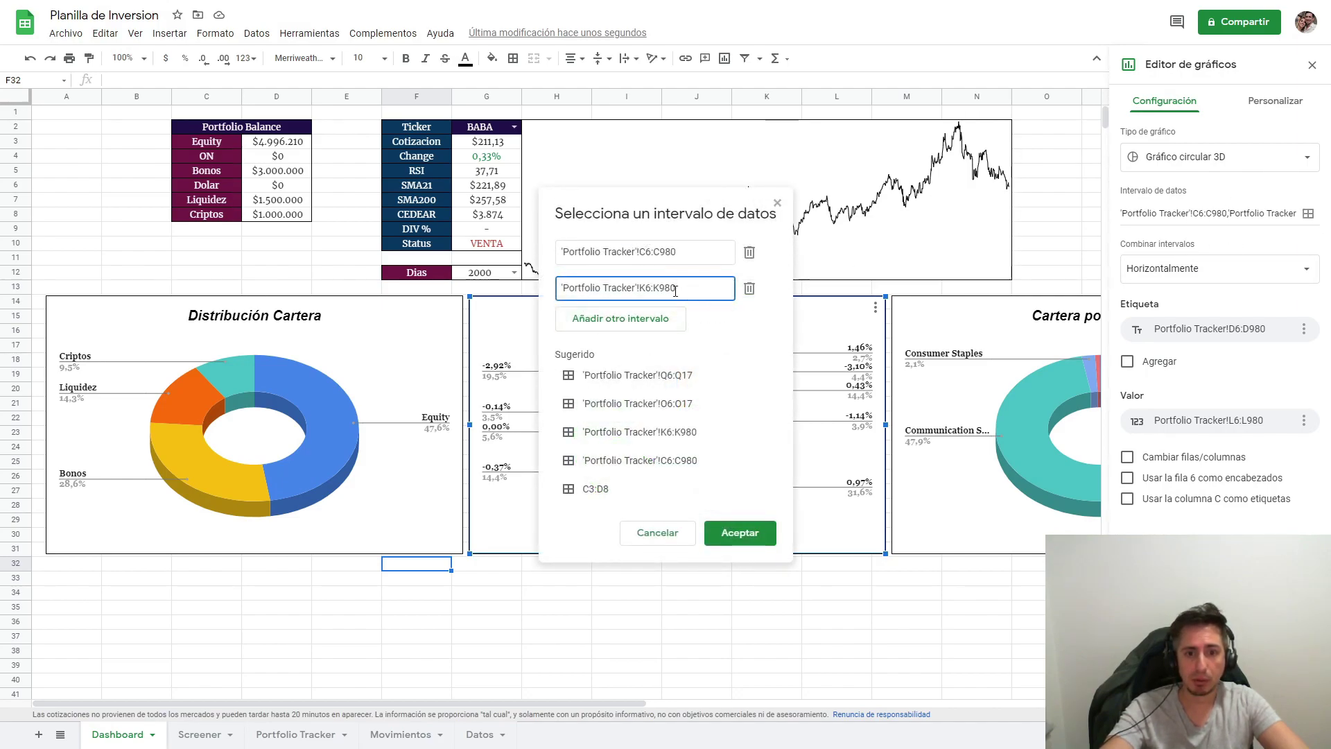
left_click(301, 736)
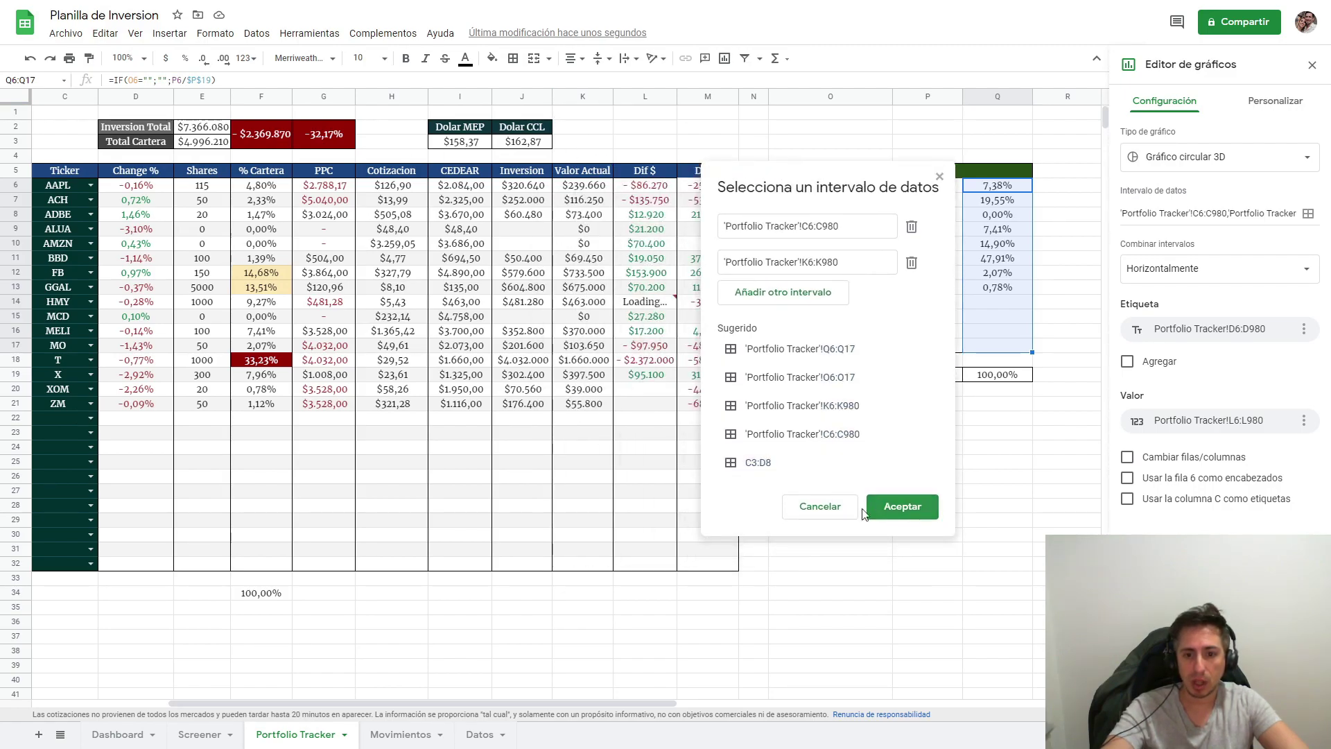
left_click(902, 506)
left_click(200, 735)
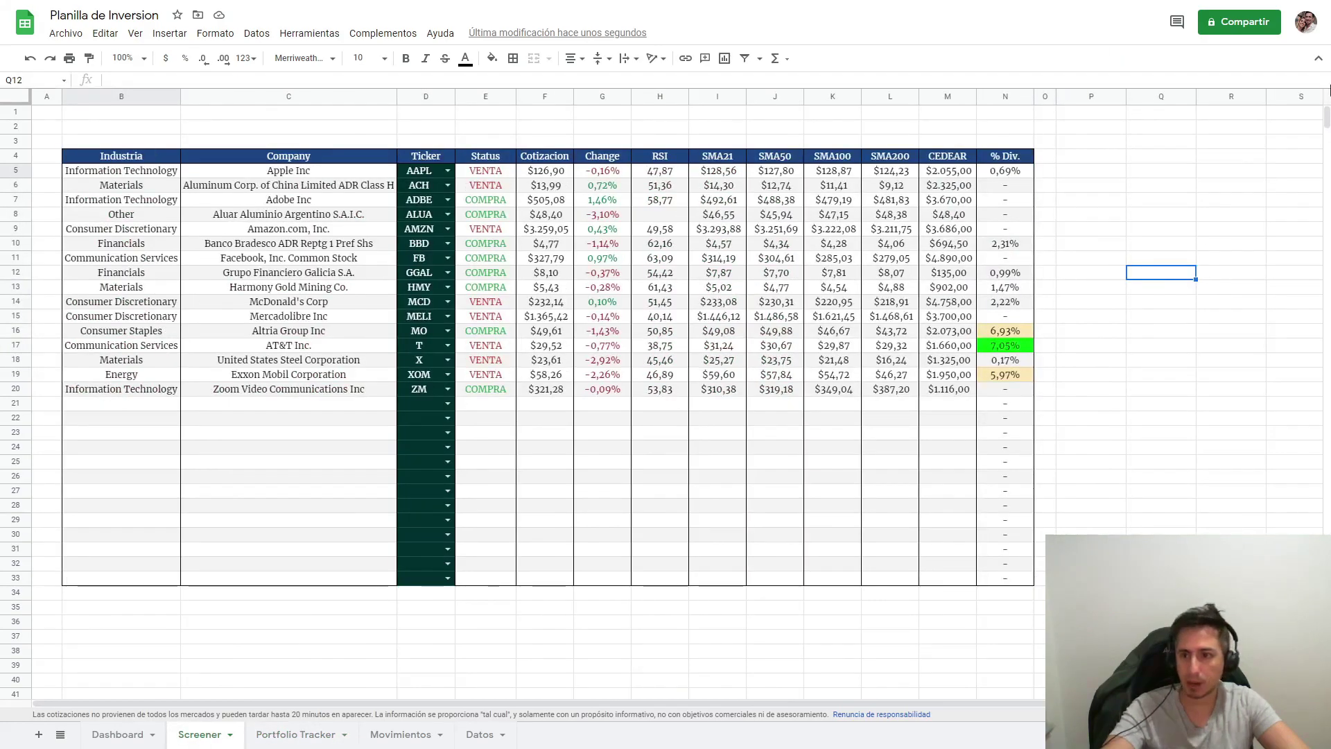
left_click(117, 734)
left_click(738, 570)
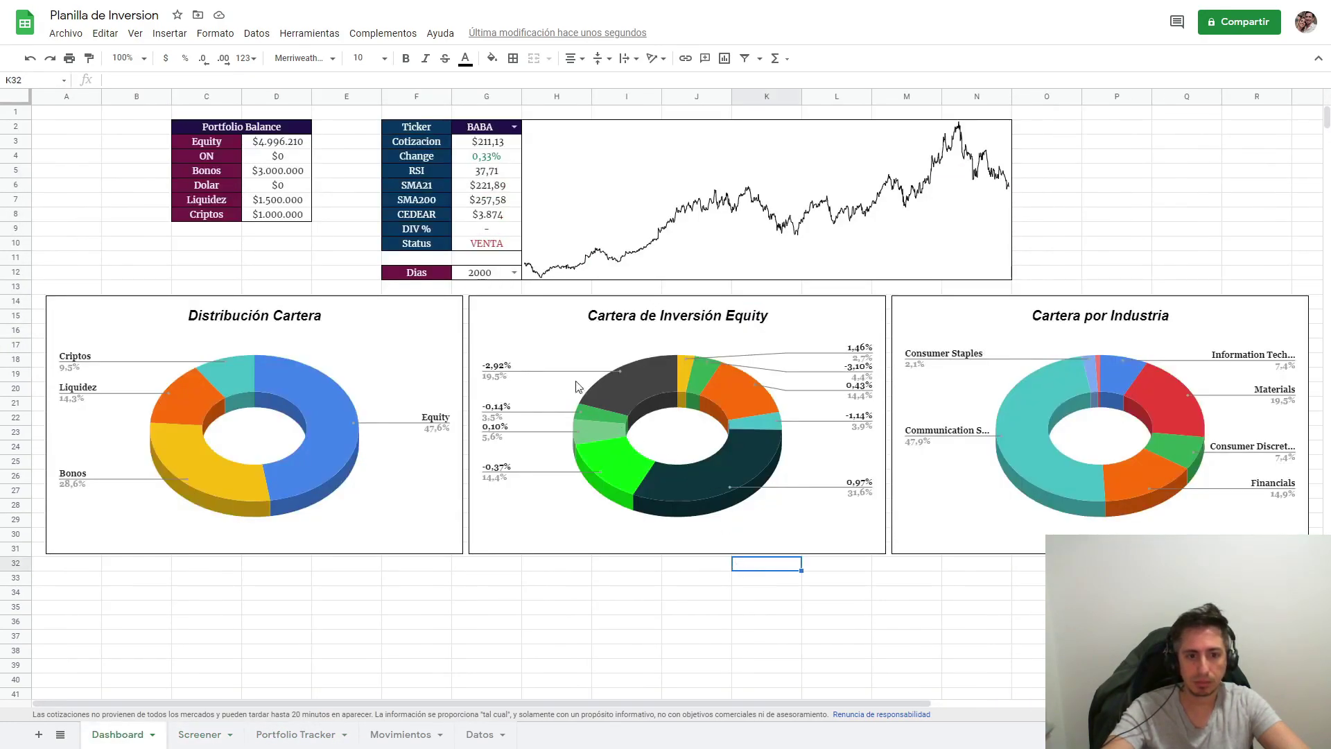
double_click(468, 426)
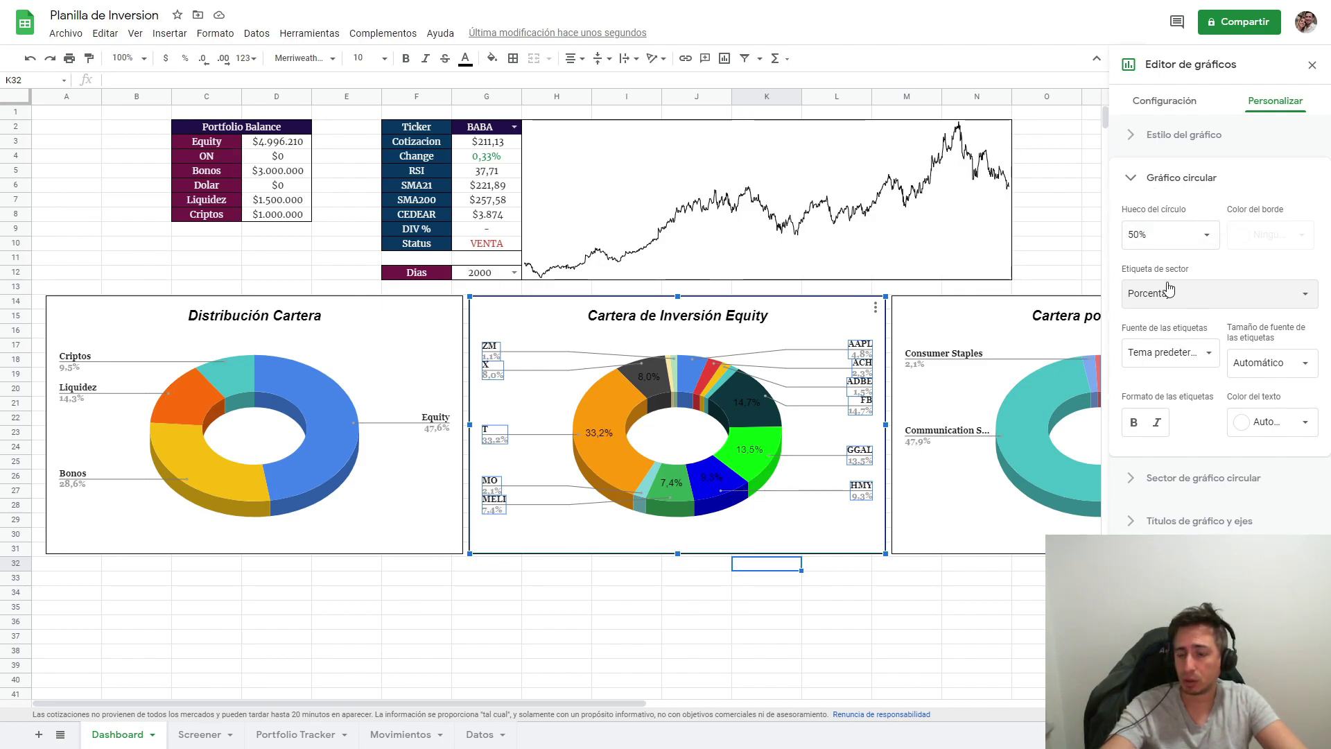
Make the Equity labels white and give Distribución Cartera bold white percentage labels.
left_click(1288, 423)
left_click(1299, 475)
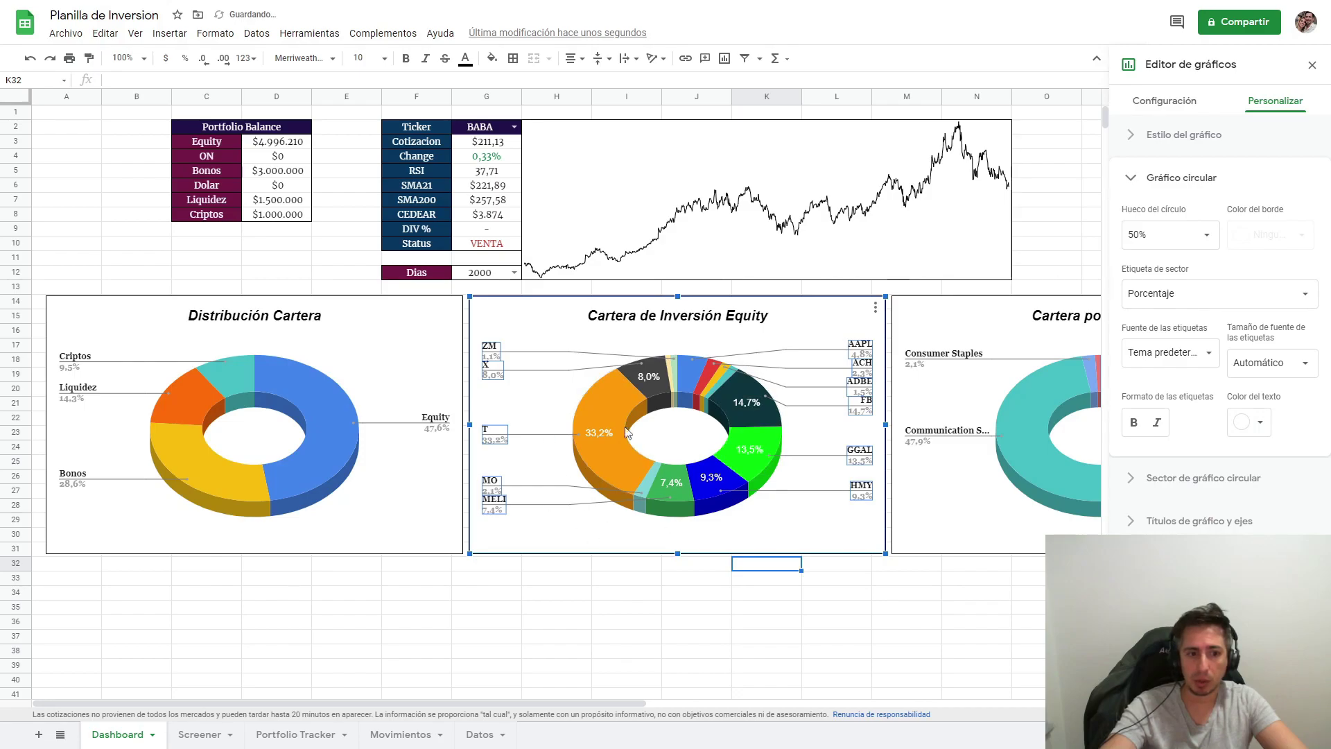
left_click(379, 375)
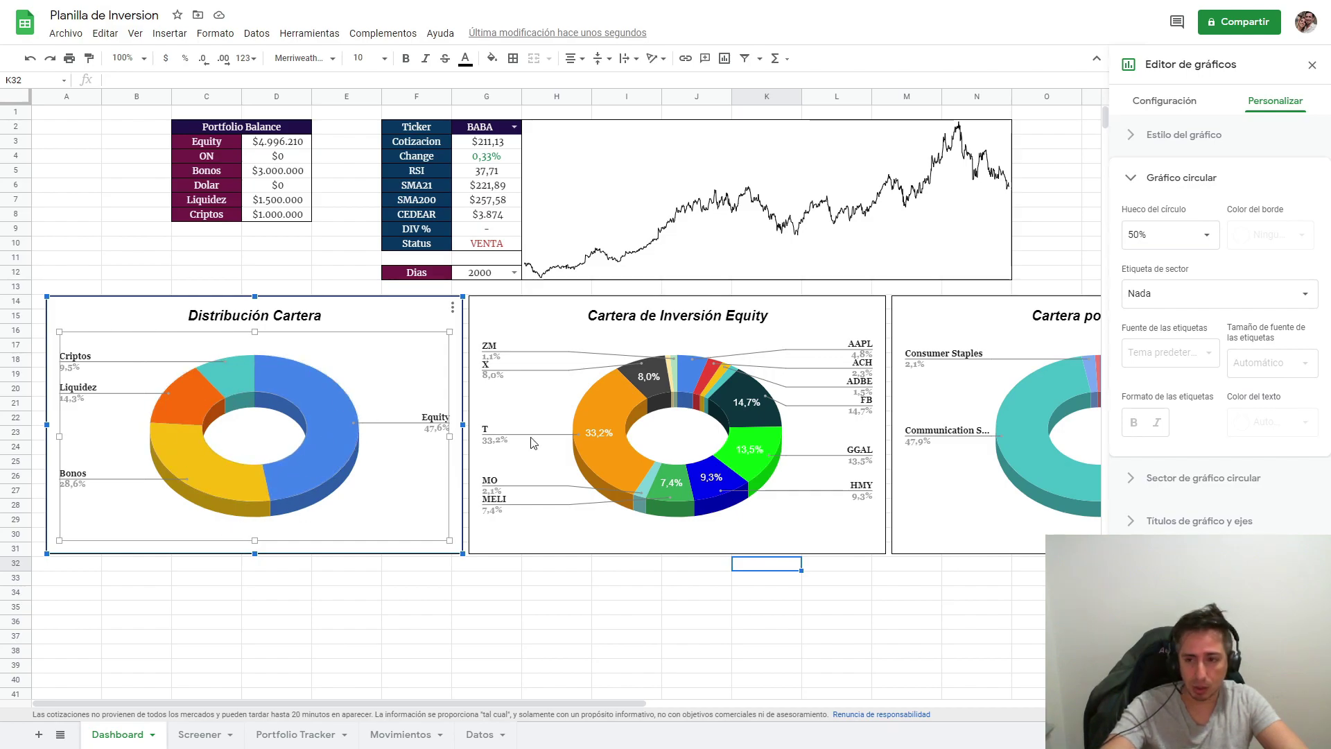
left_click(1178, 294)
left_click(1171, 351)
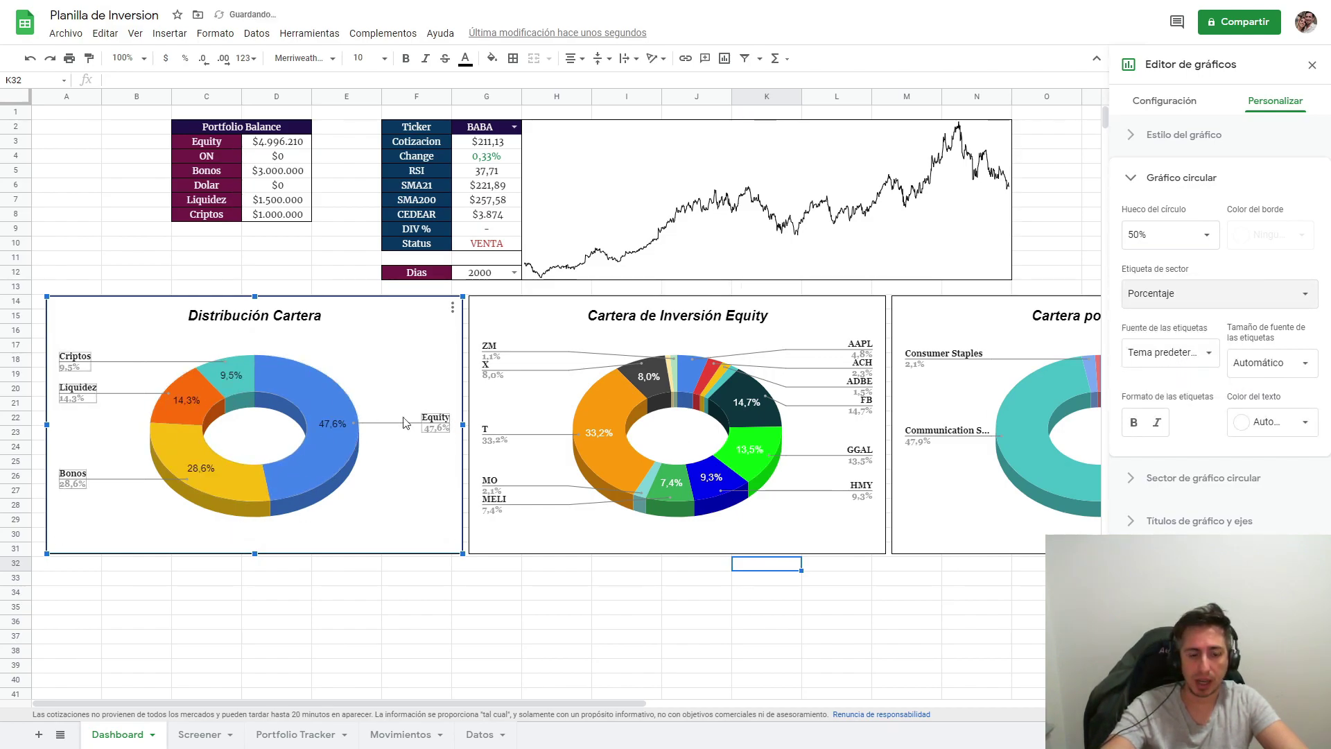
left_click(1137, 424)
left_click(1305, 429)
left_click(1303, 478)
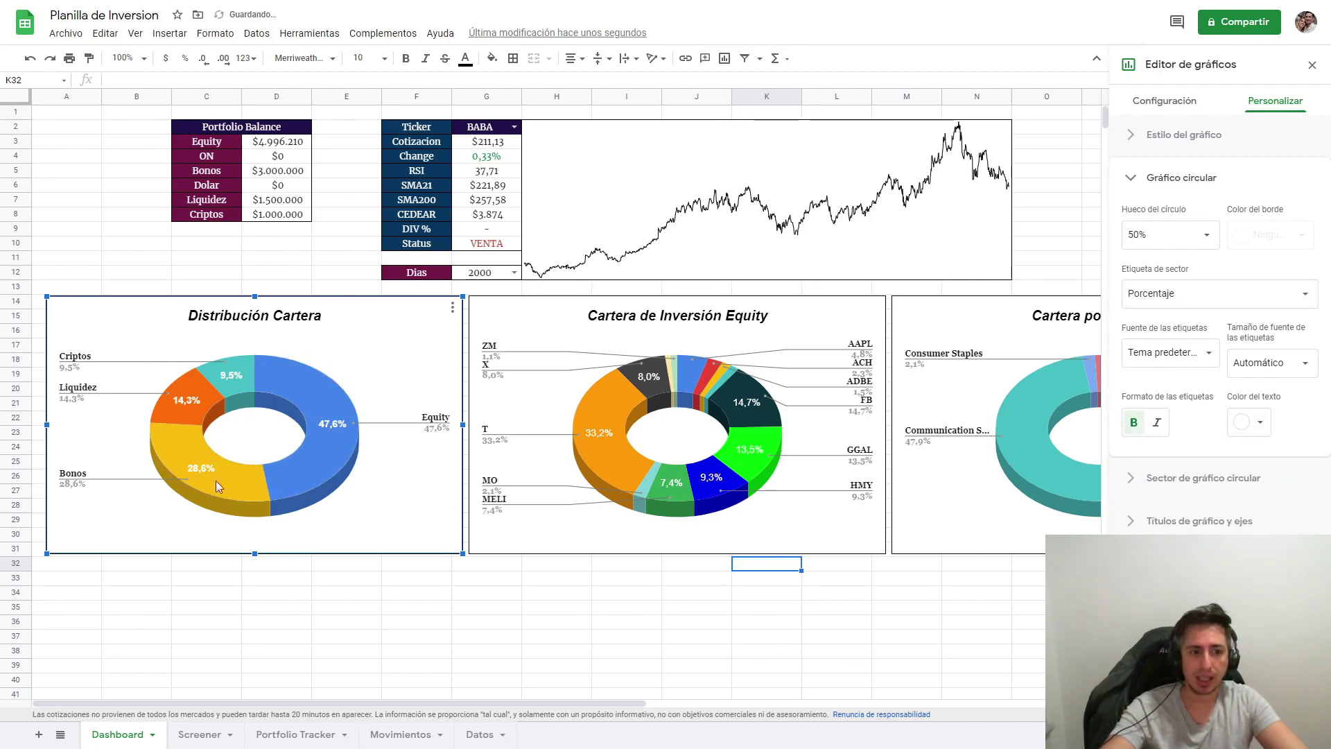
Show white percentage labels on the Cartera por Industria slices.
left_click(1002, 346)
left_click_drag(610, 702, 804, 702)
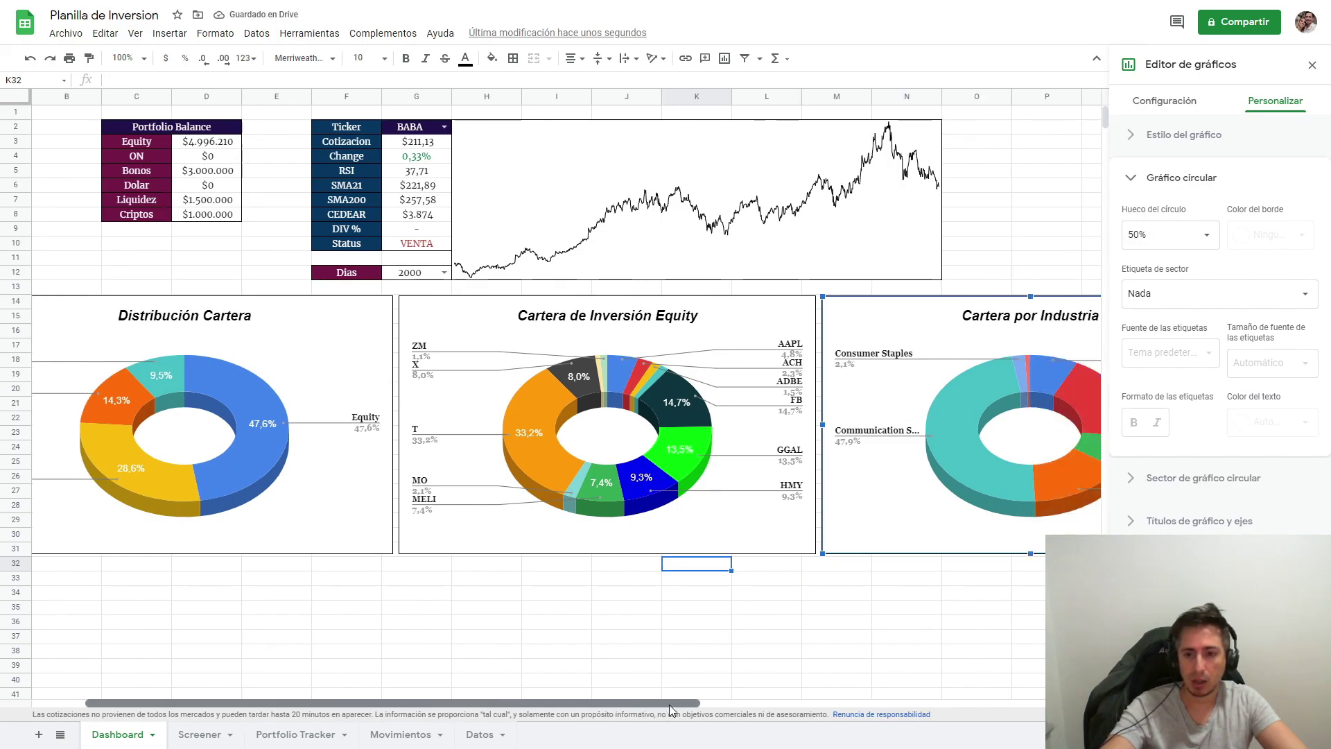
left_click(1272, 294)
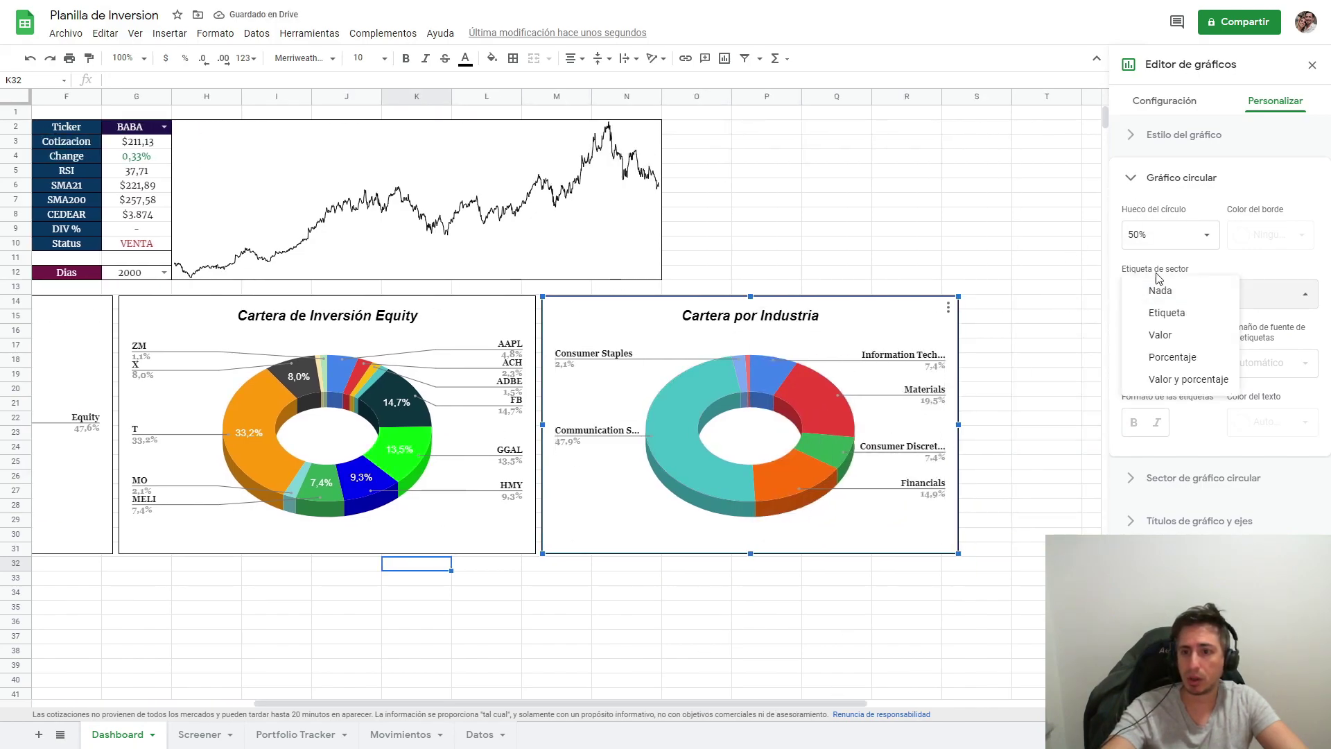
left_click(1174, 357)
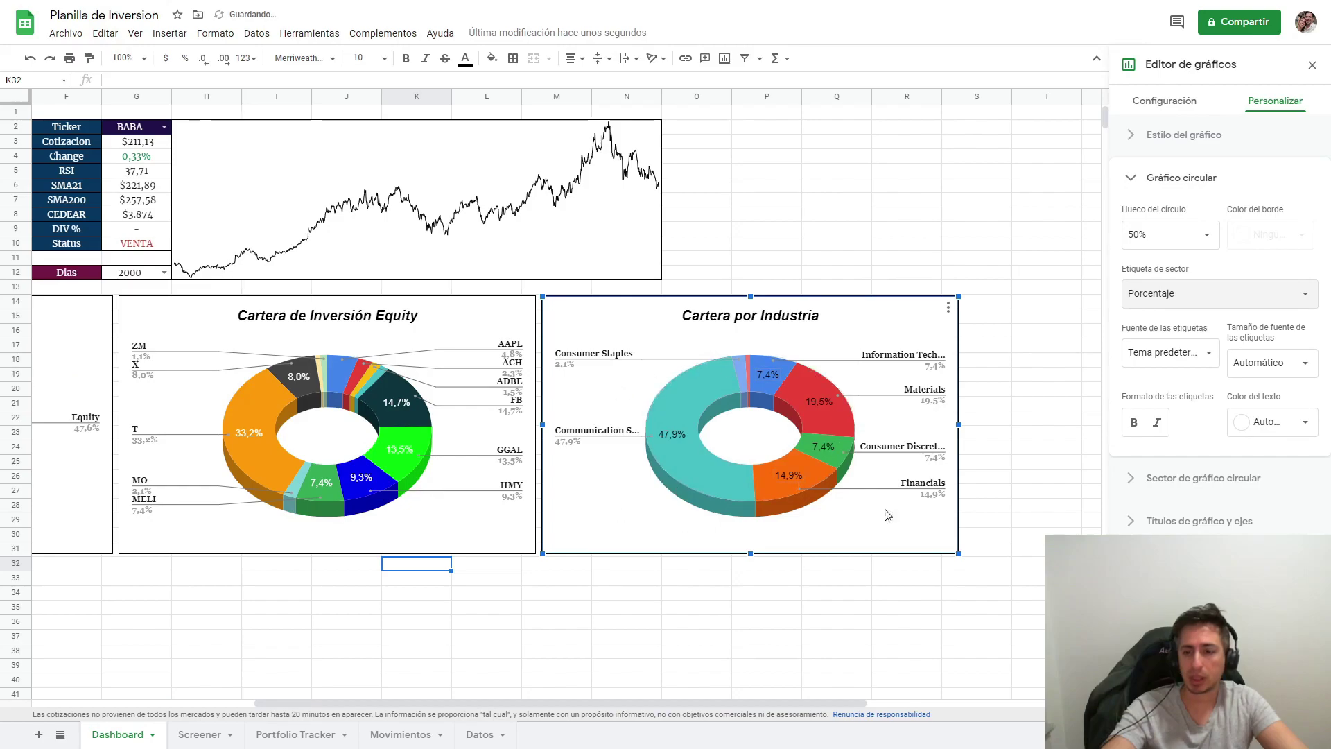
left_click(1283, 423)
left_click(1288, 478)
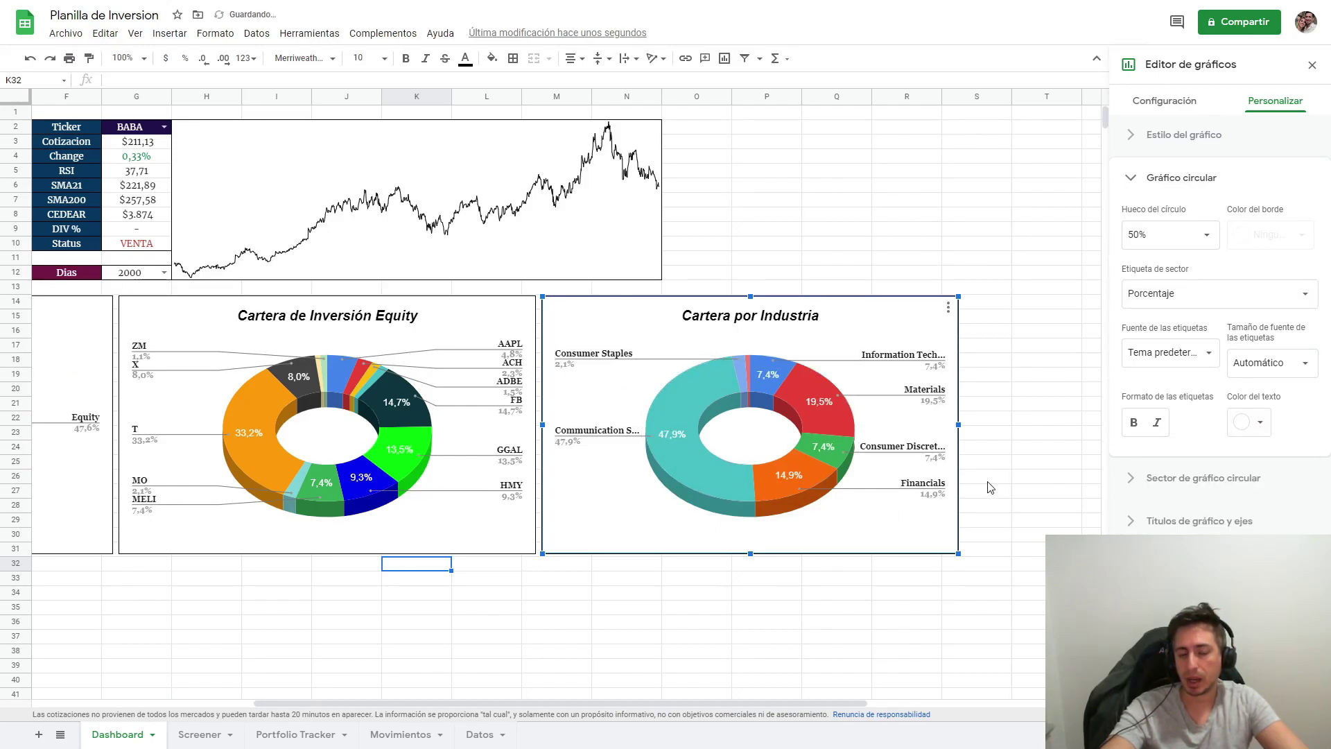
Colour the Communication Services slice dark navy and the Financials slice a lighter orange.
left_click(1203, 477)
left_click(1144, 318)
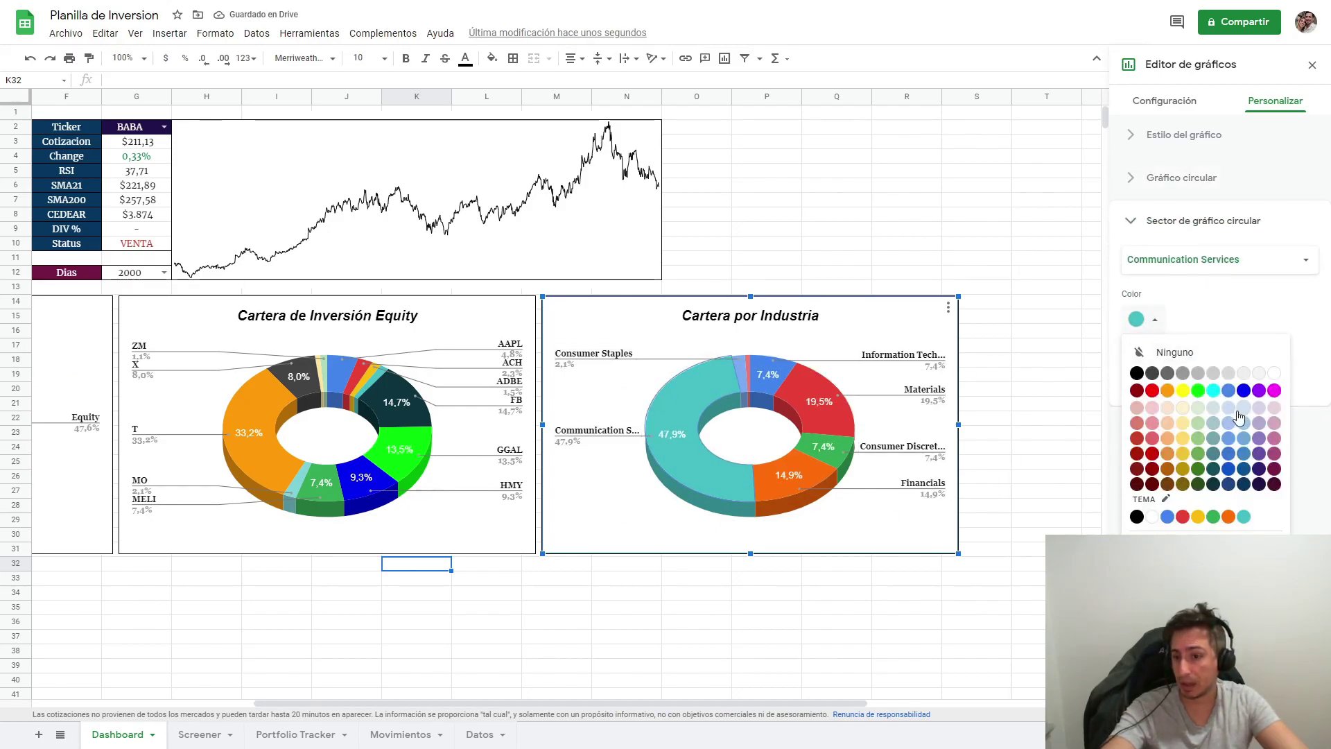
left_click(1248, 478)
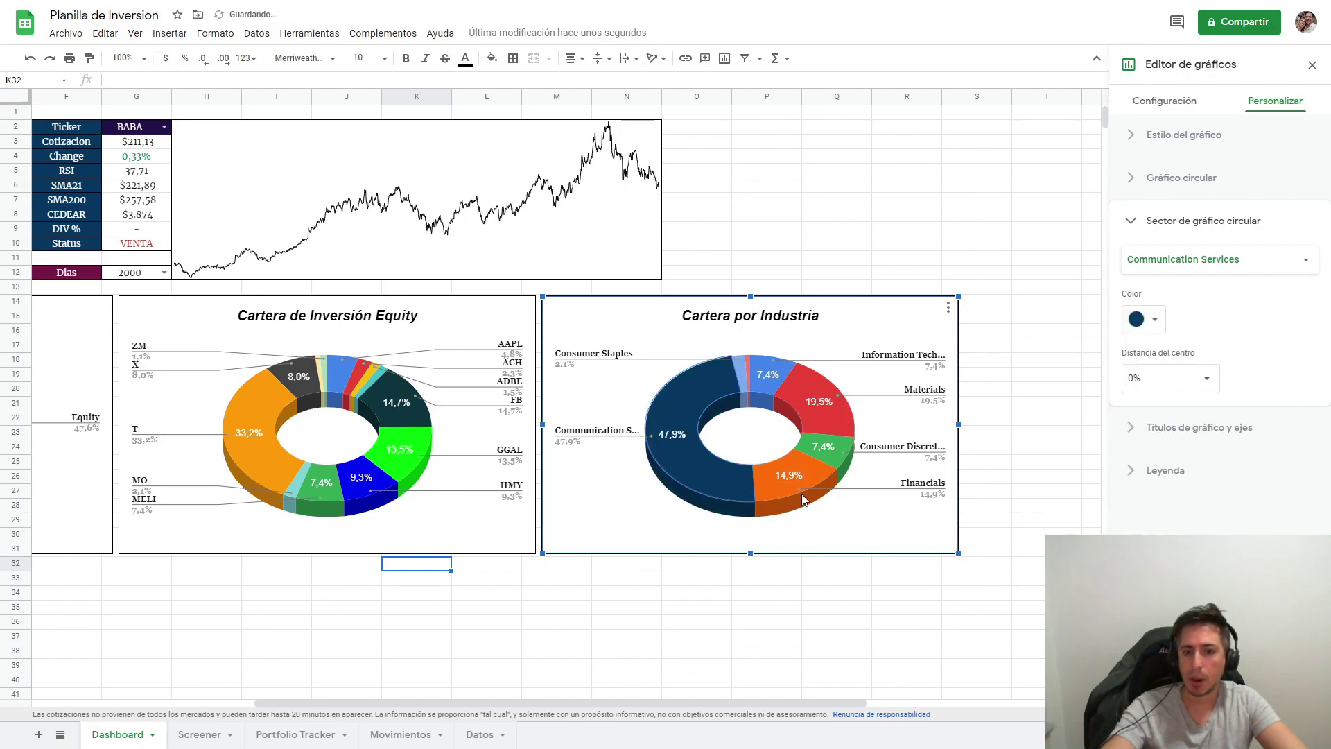
left_click(779, 498)
left_click(1148, 328)
left_click(1168, 400)
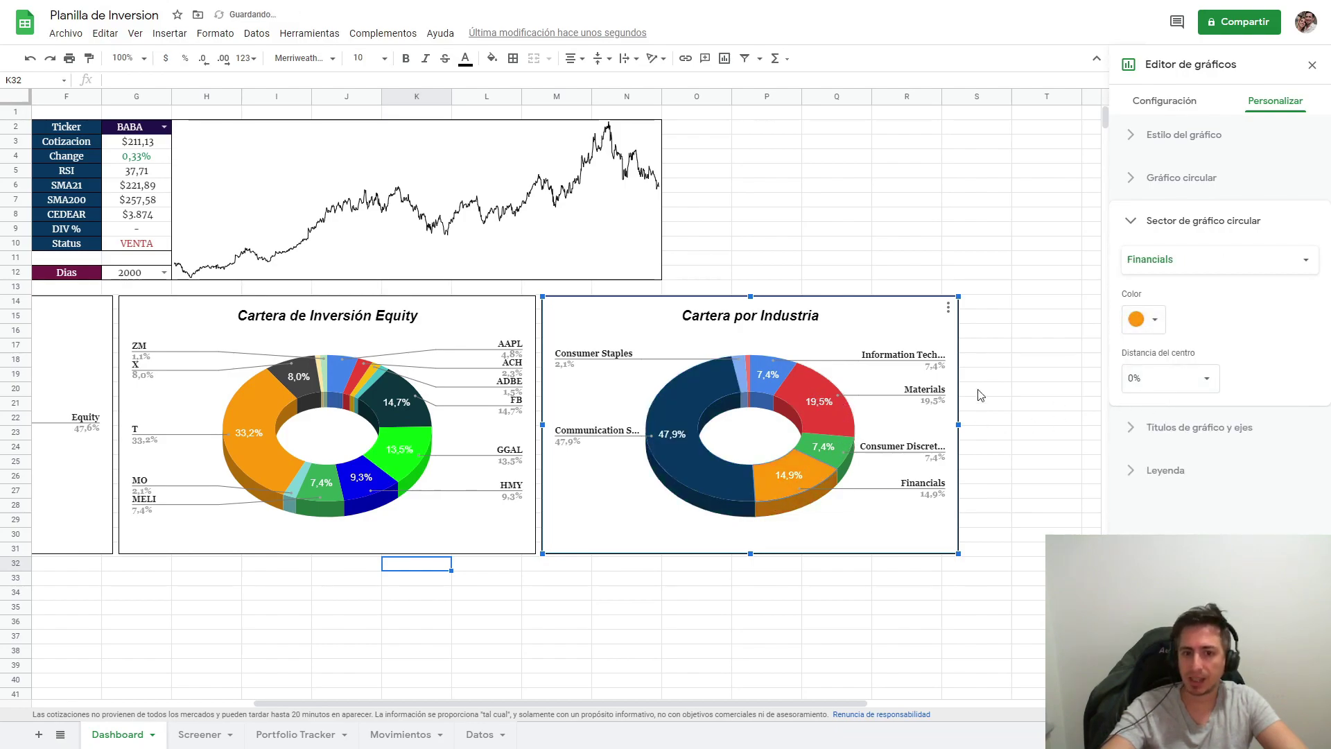
left_click(1046, 375)
left_click_drag(527, 703, 326, 701)
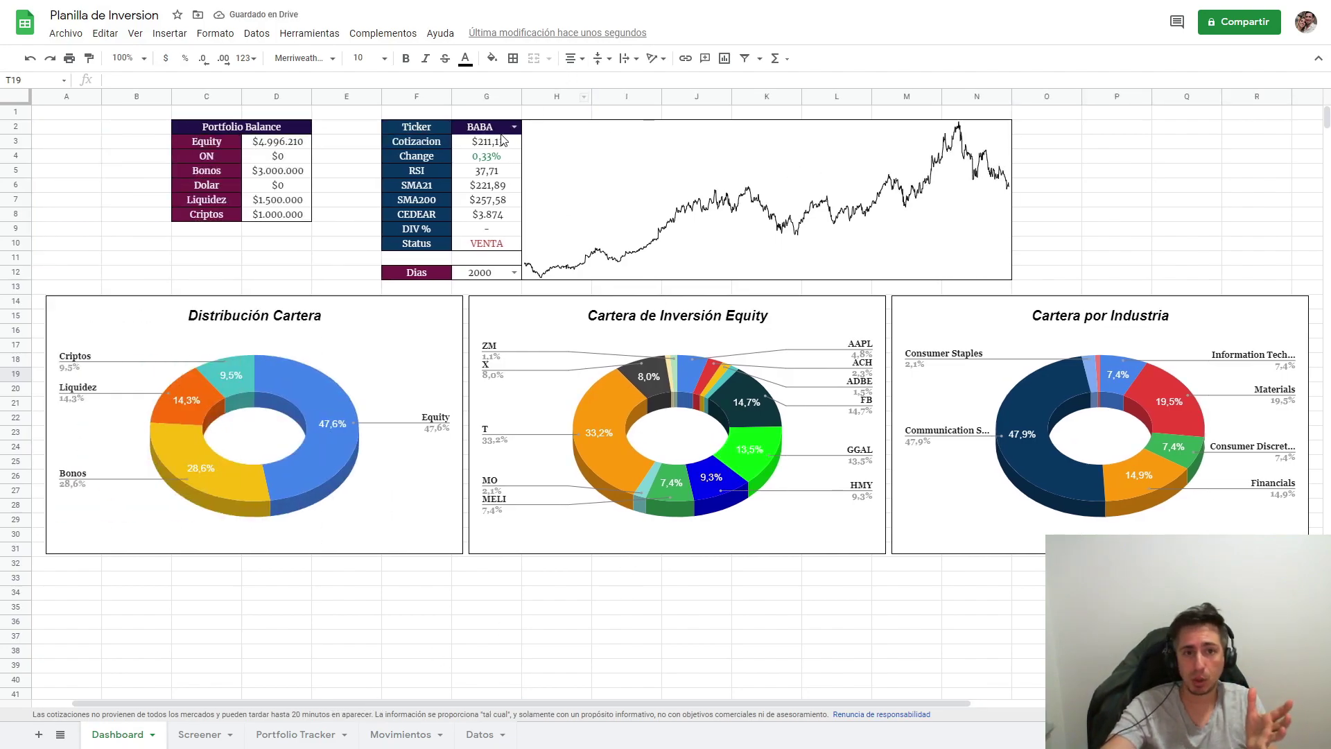
Set ticker cell G2 to AUY, review the Screener and Portfolio Tracker sheets, then return to Dashboard.
left_click(514, 127)
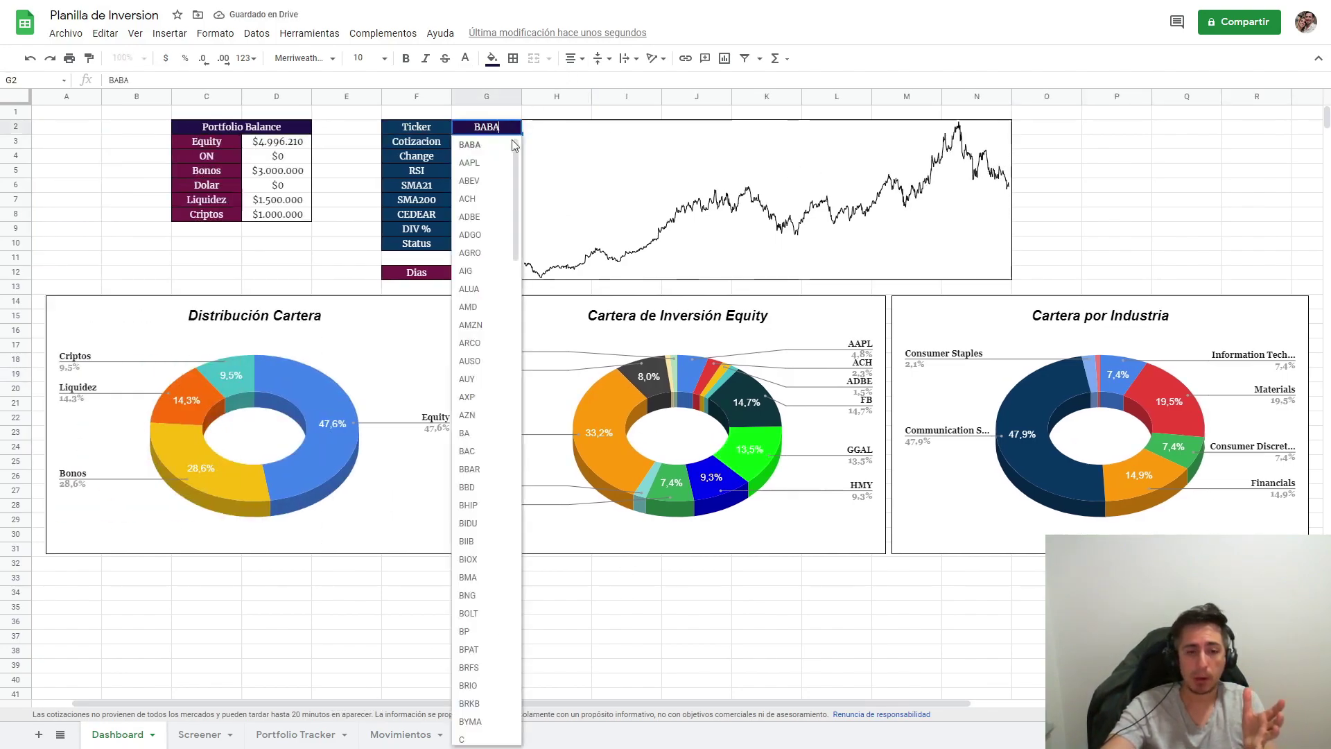
left_click(493, 380)
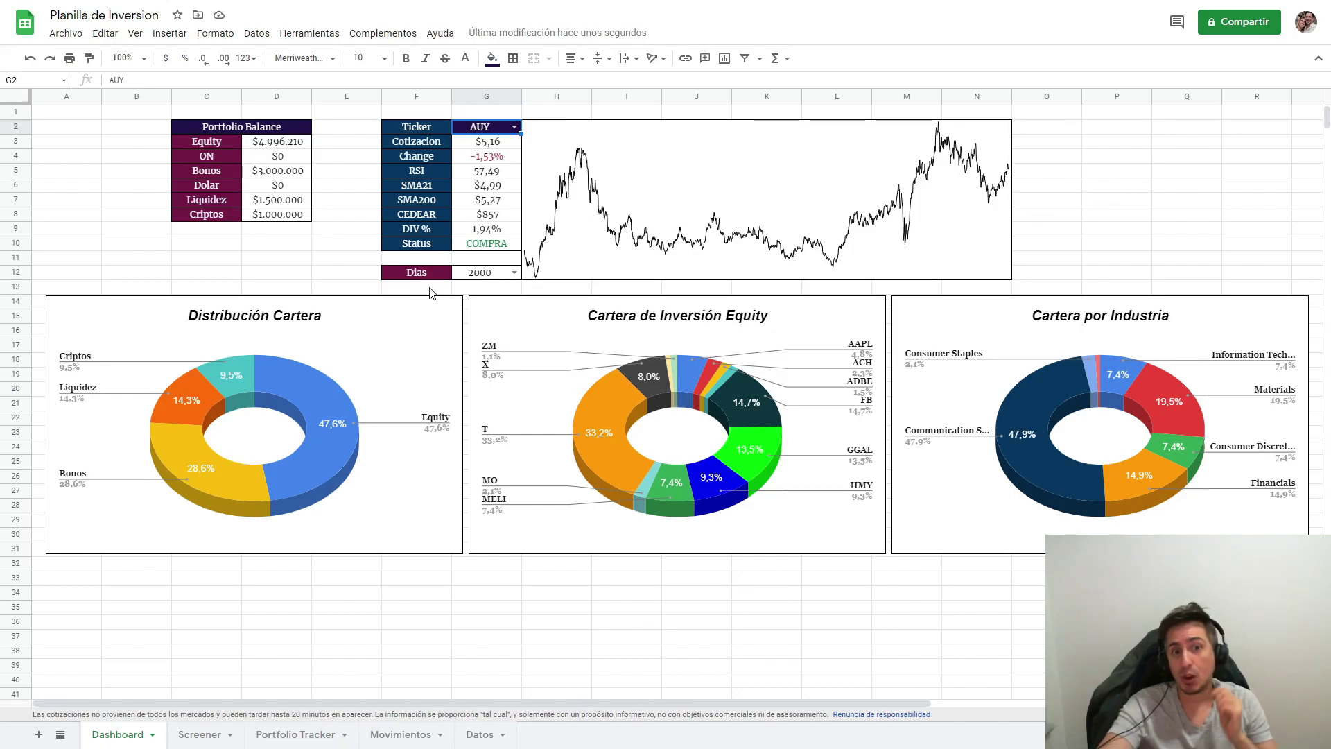
left_click(200, 734)
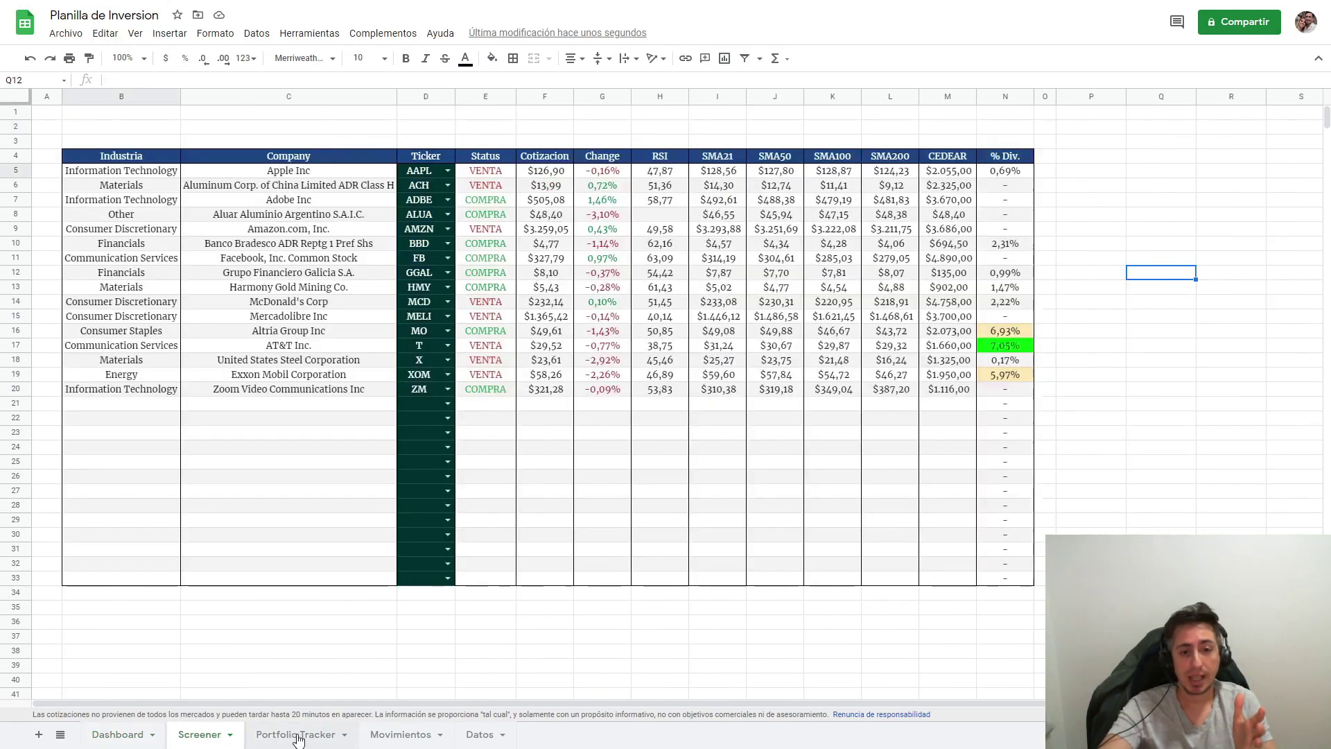
left_click(296, 734)
left_click(1001, 463)
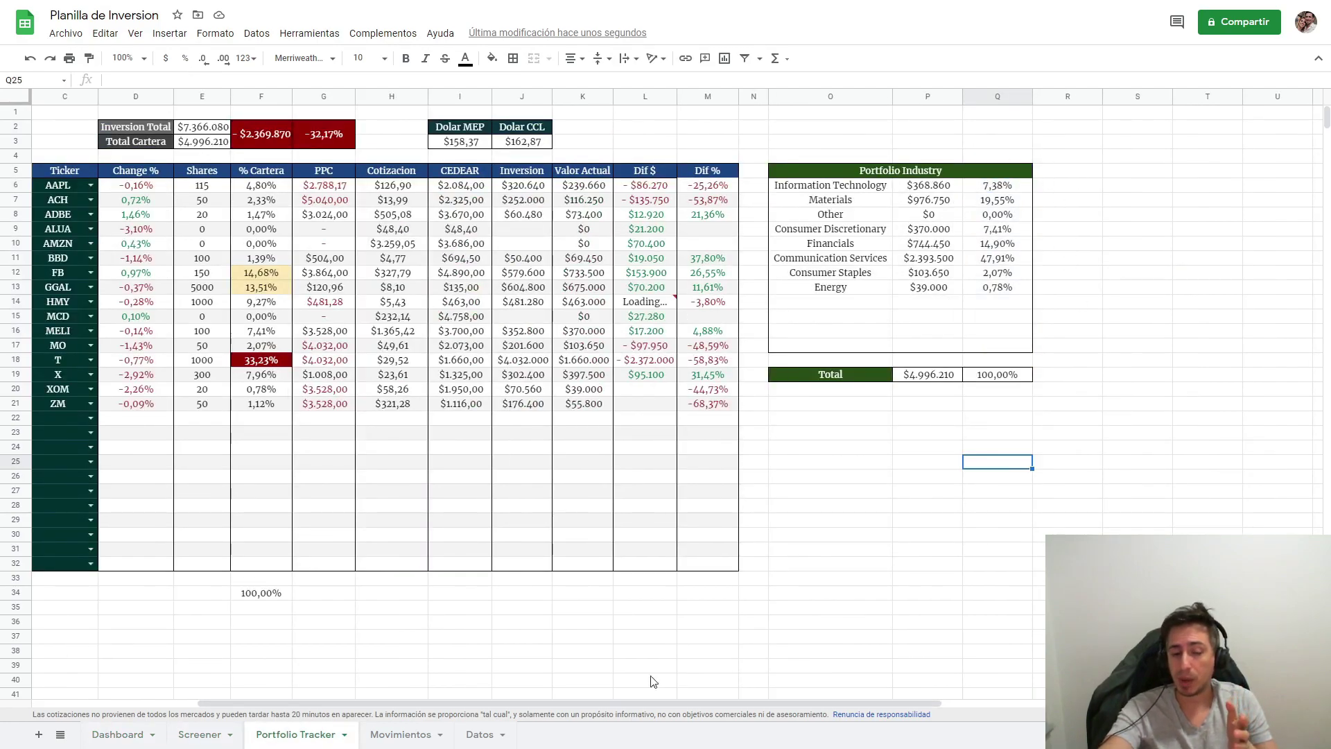
scroll(609, 699, "left", 3)
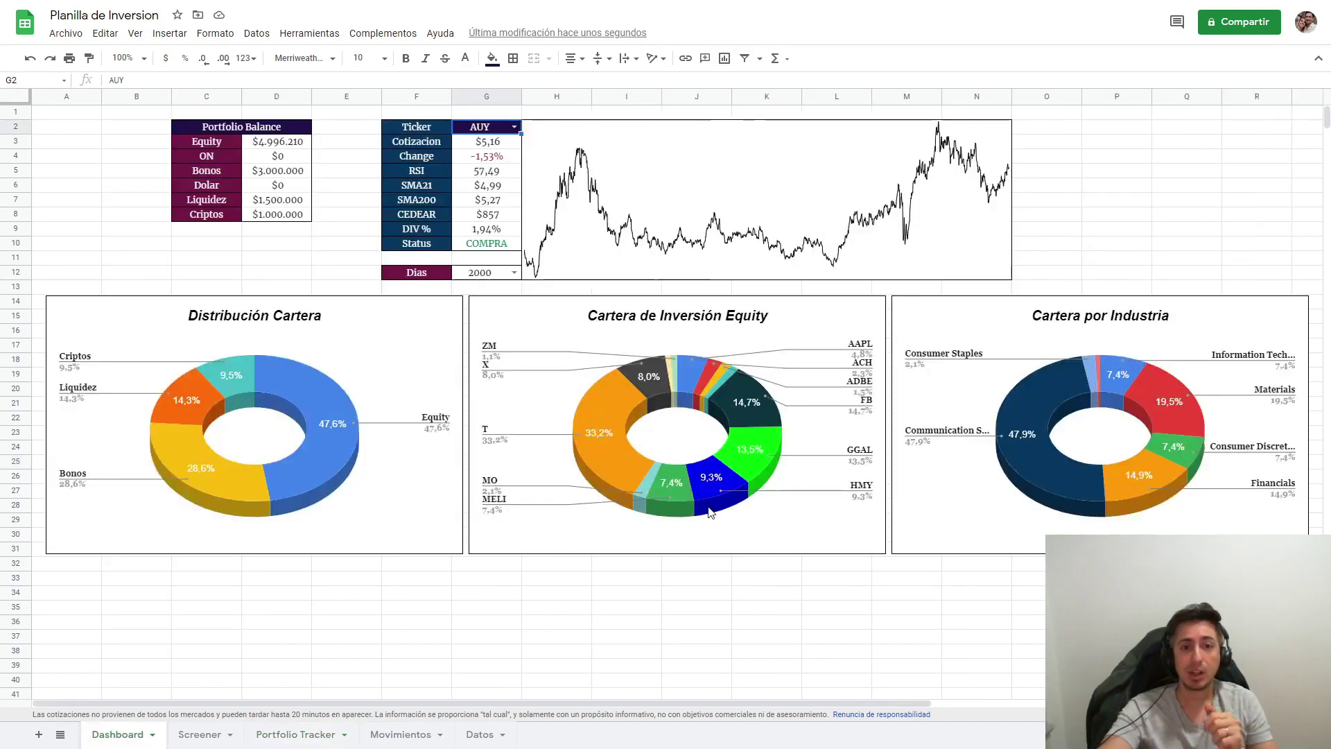
left_click(111, 736)
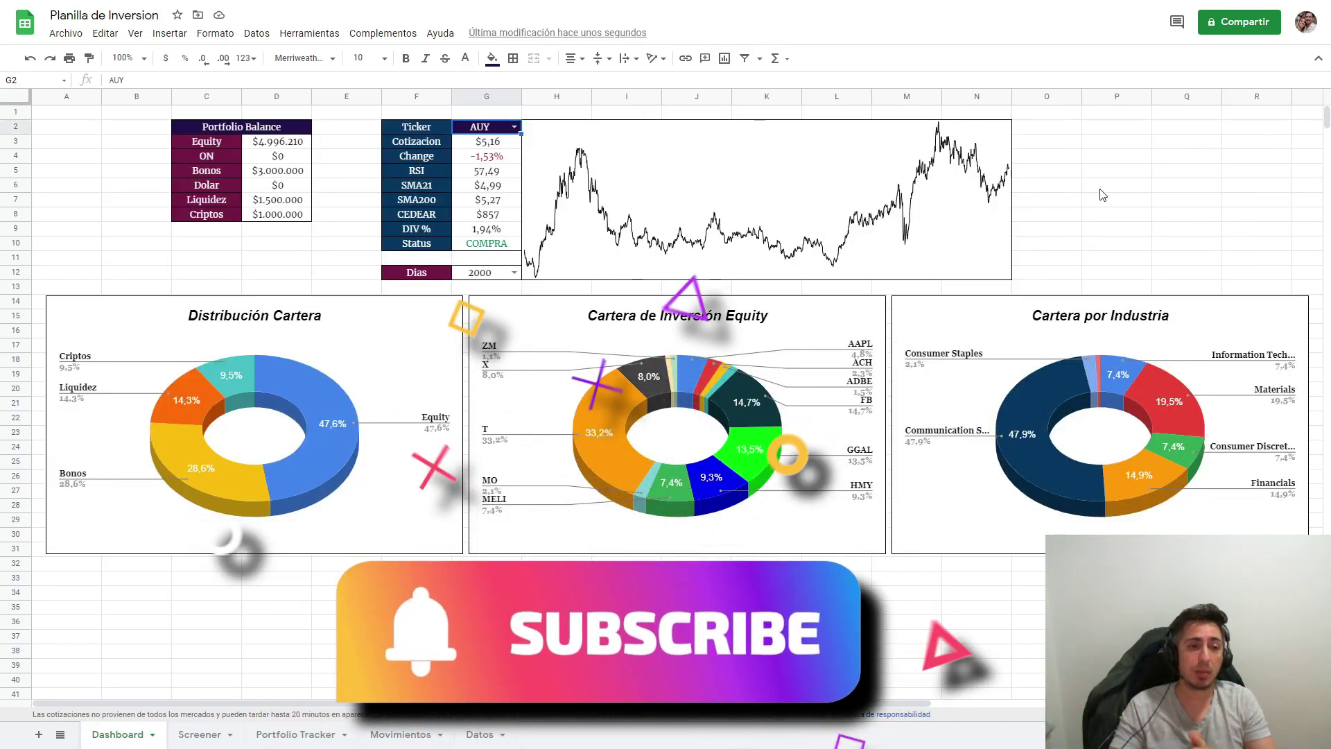